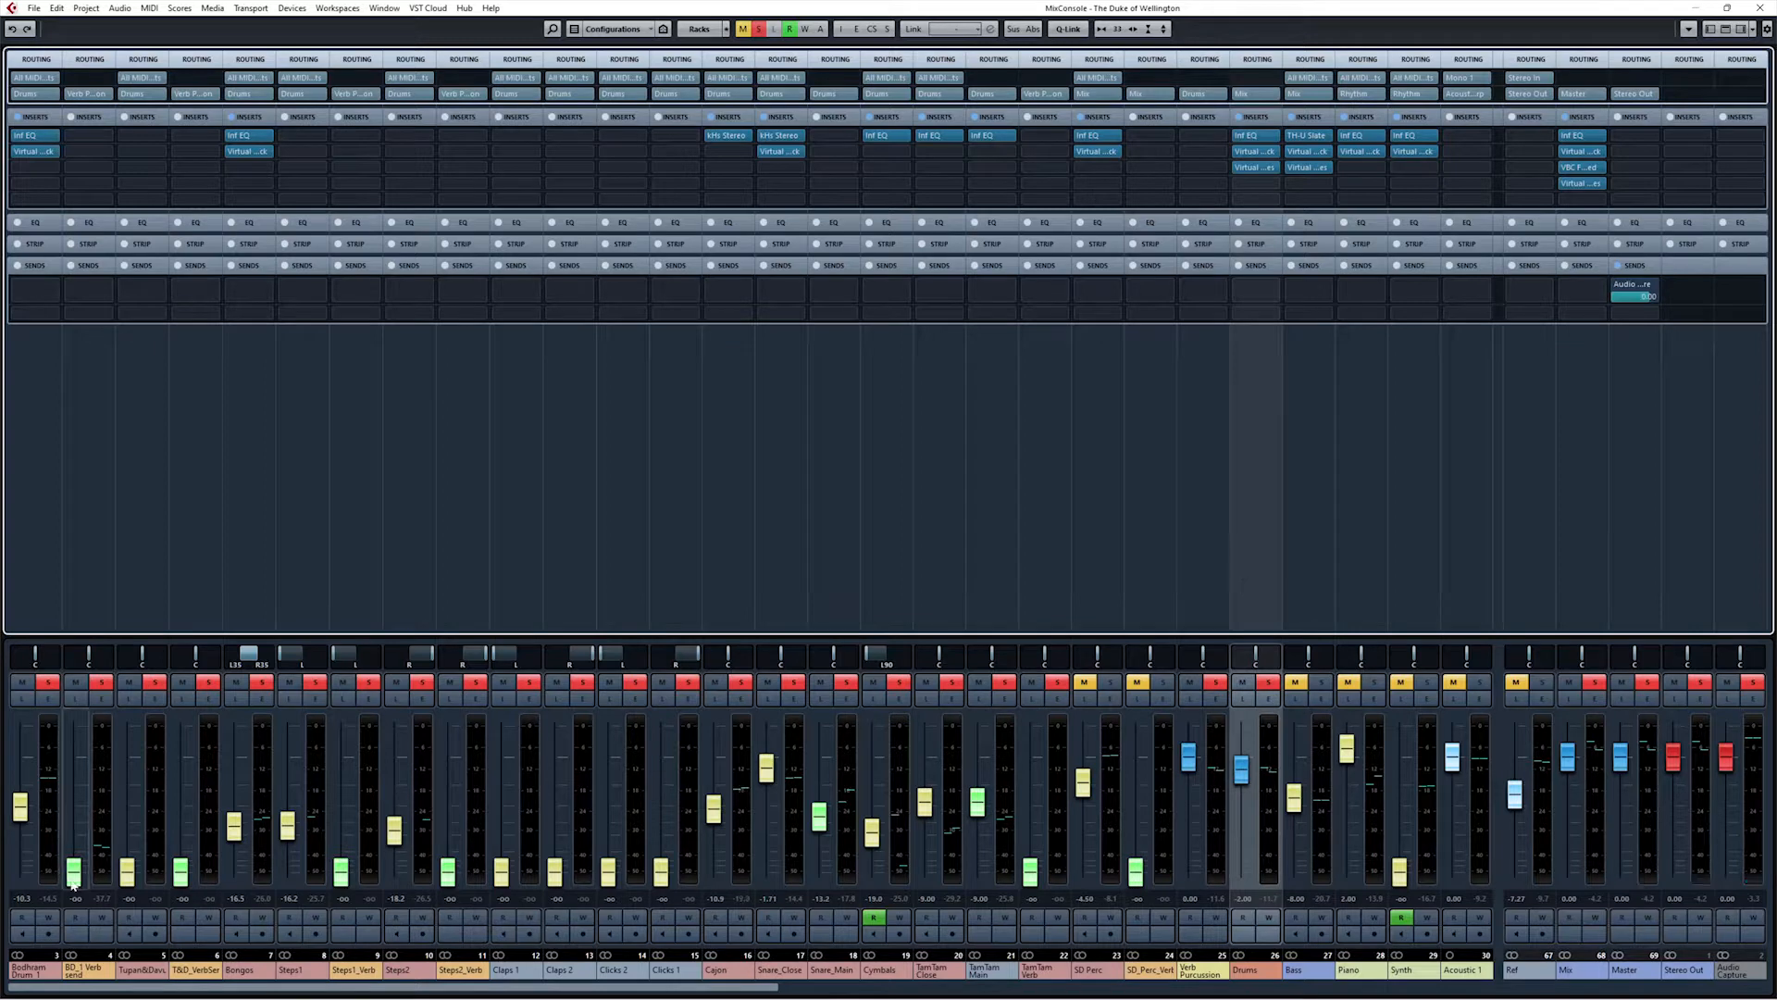
# Step: During playback, raise the BD_1 Verb send fader to about -14.2 dB, and solo that channel instead of Drums
pyautogui.press('space')
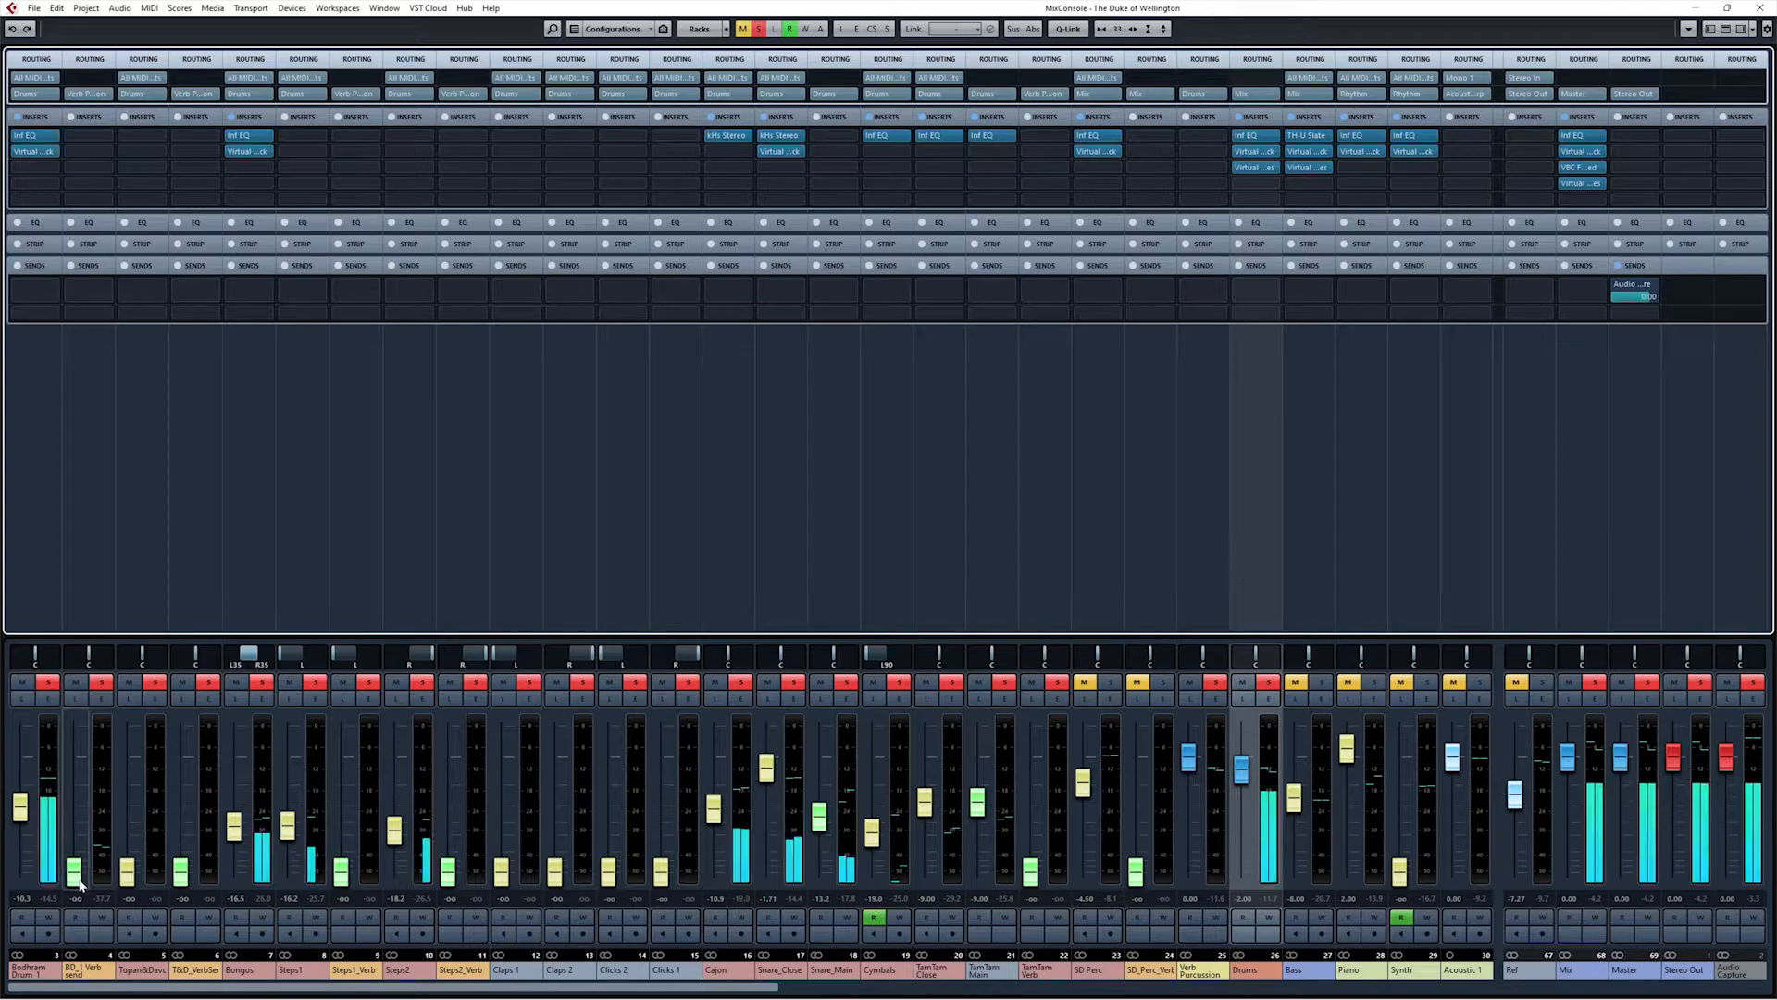
pyautogui.moveTo(80, 878); pyautogui.dragTo(88, 833)
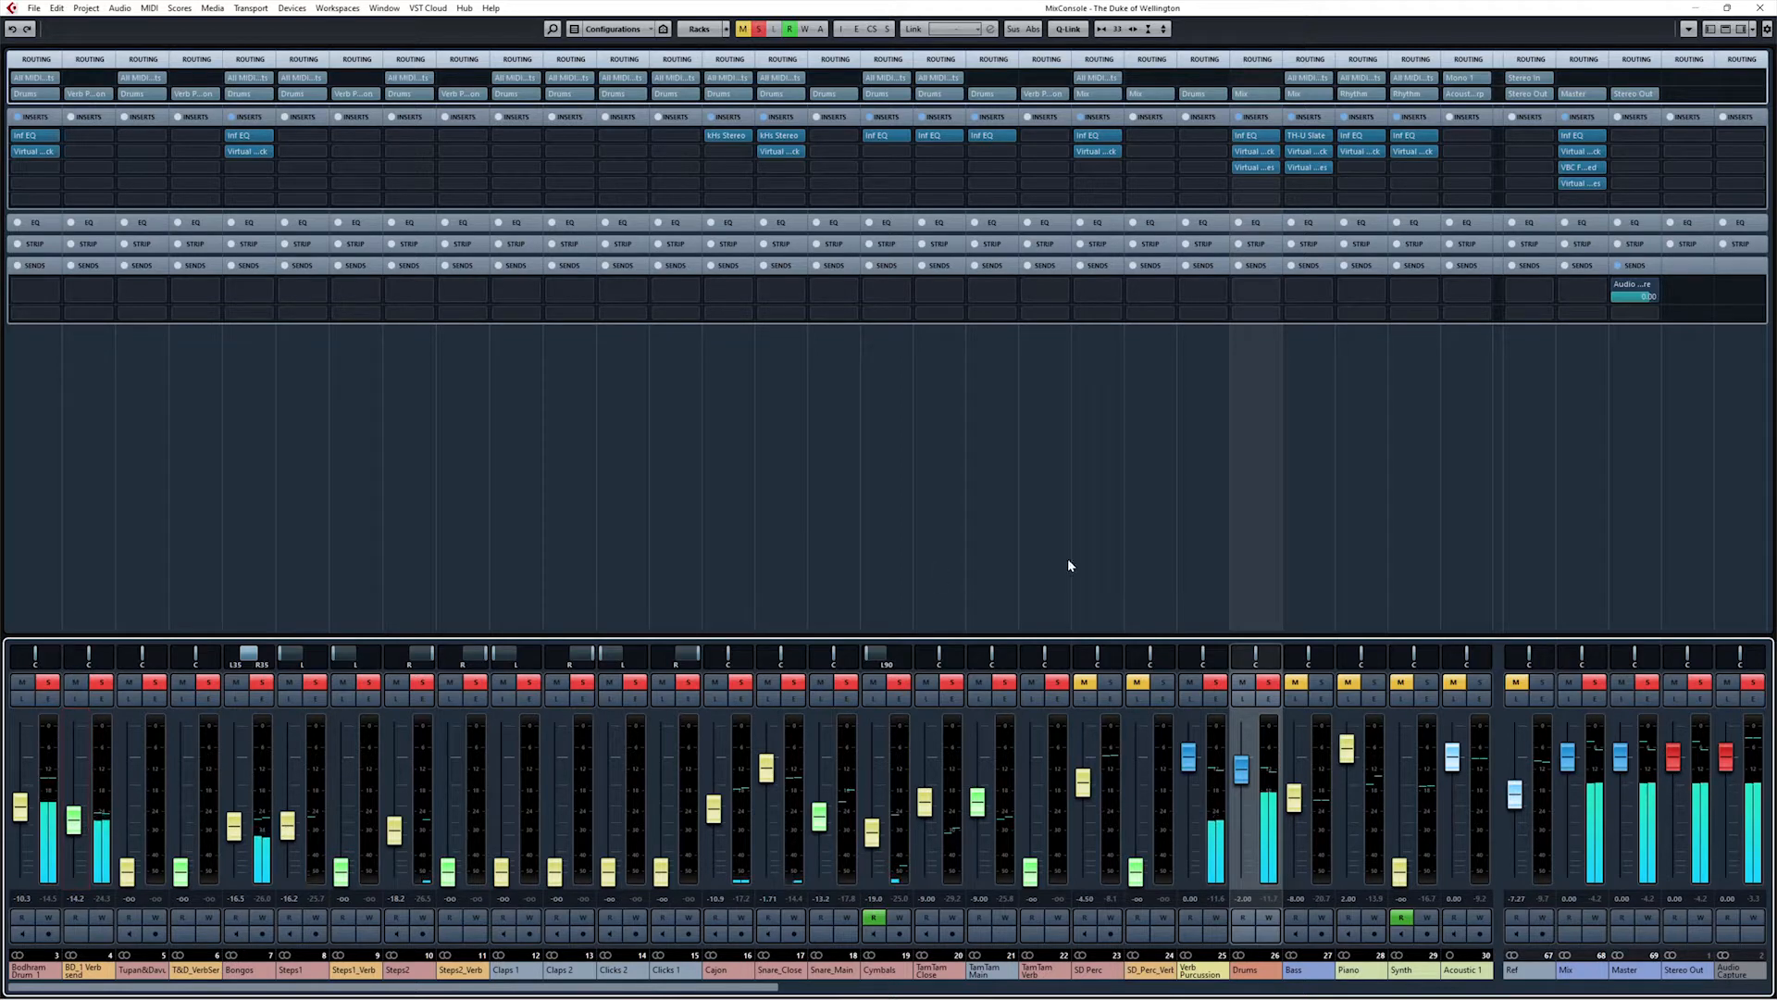
pyautogui.click(1258, 568)
pyautogui.press('s')
pyautogui.click(79, 564)
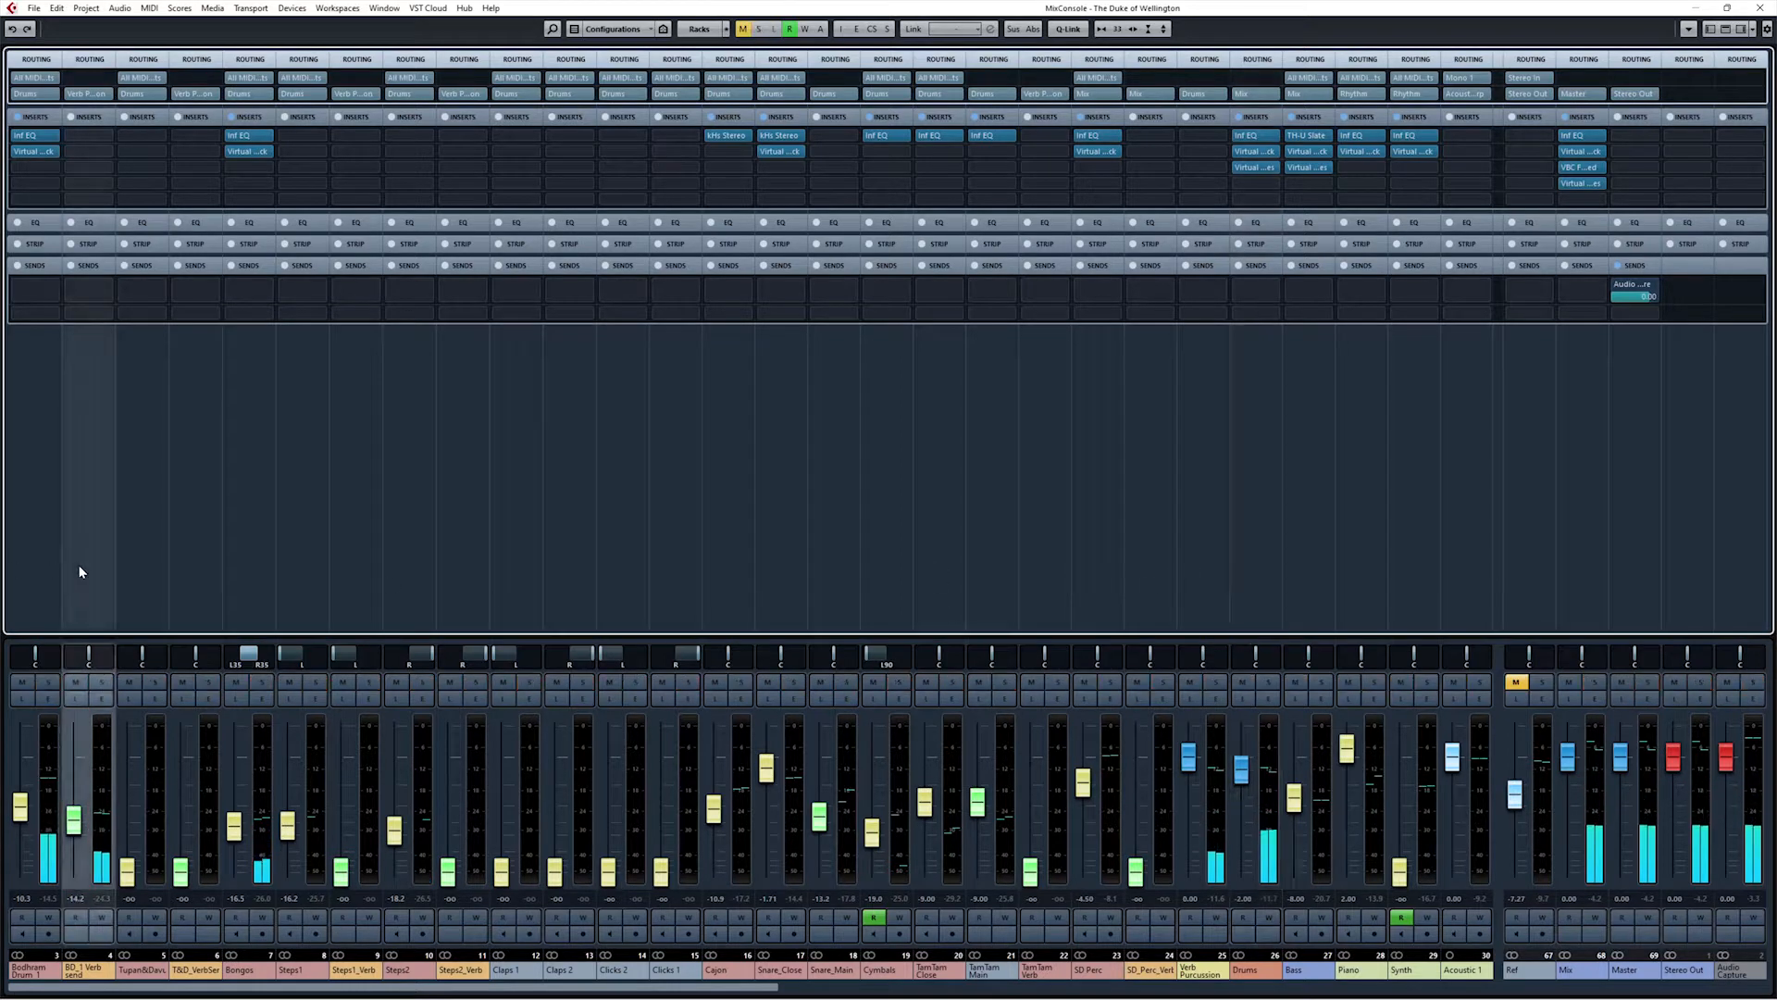
pyautogui.press('s')
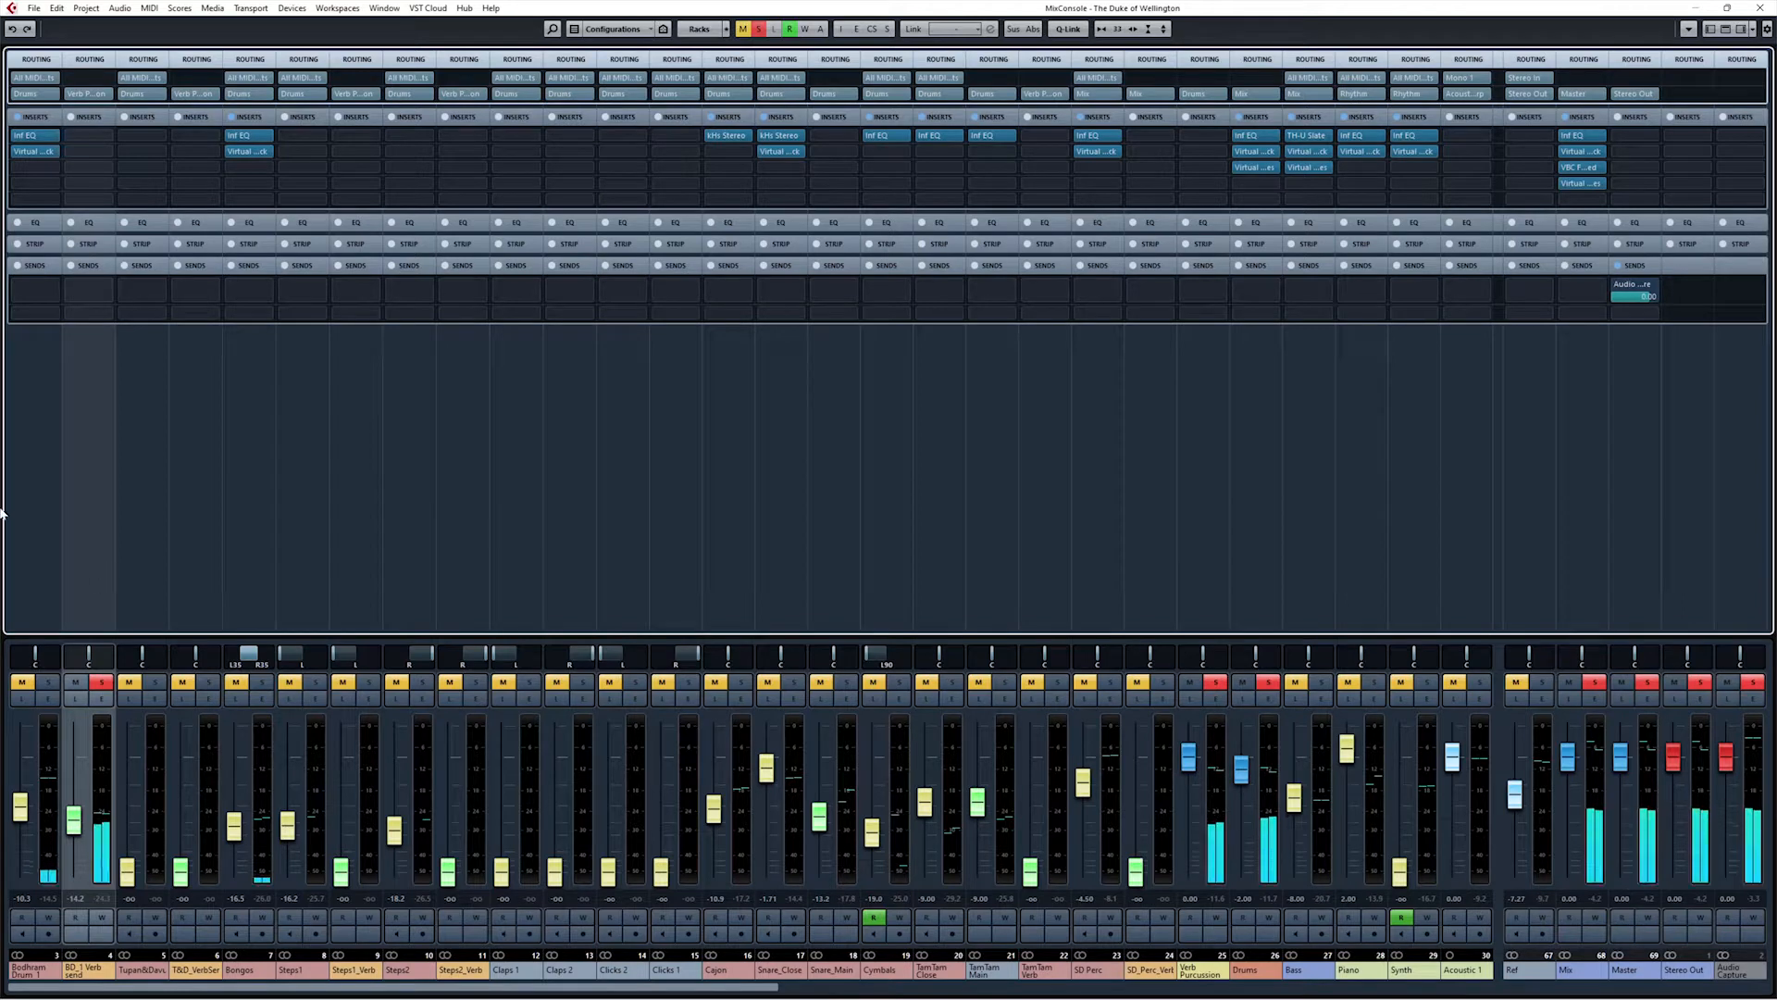
# Step: Insert Inf EQ in the first insert slot of the BD_1 Verb send channel
pyautogui.click(102, 135)
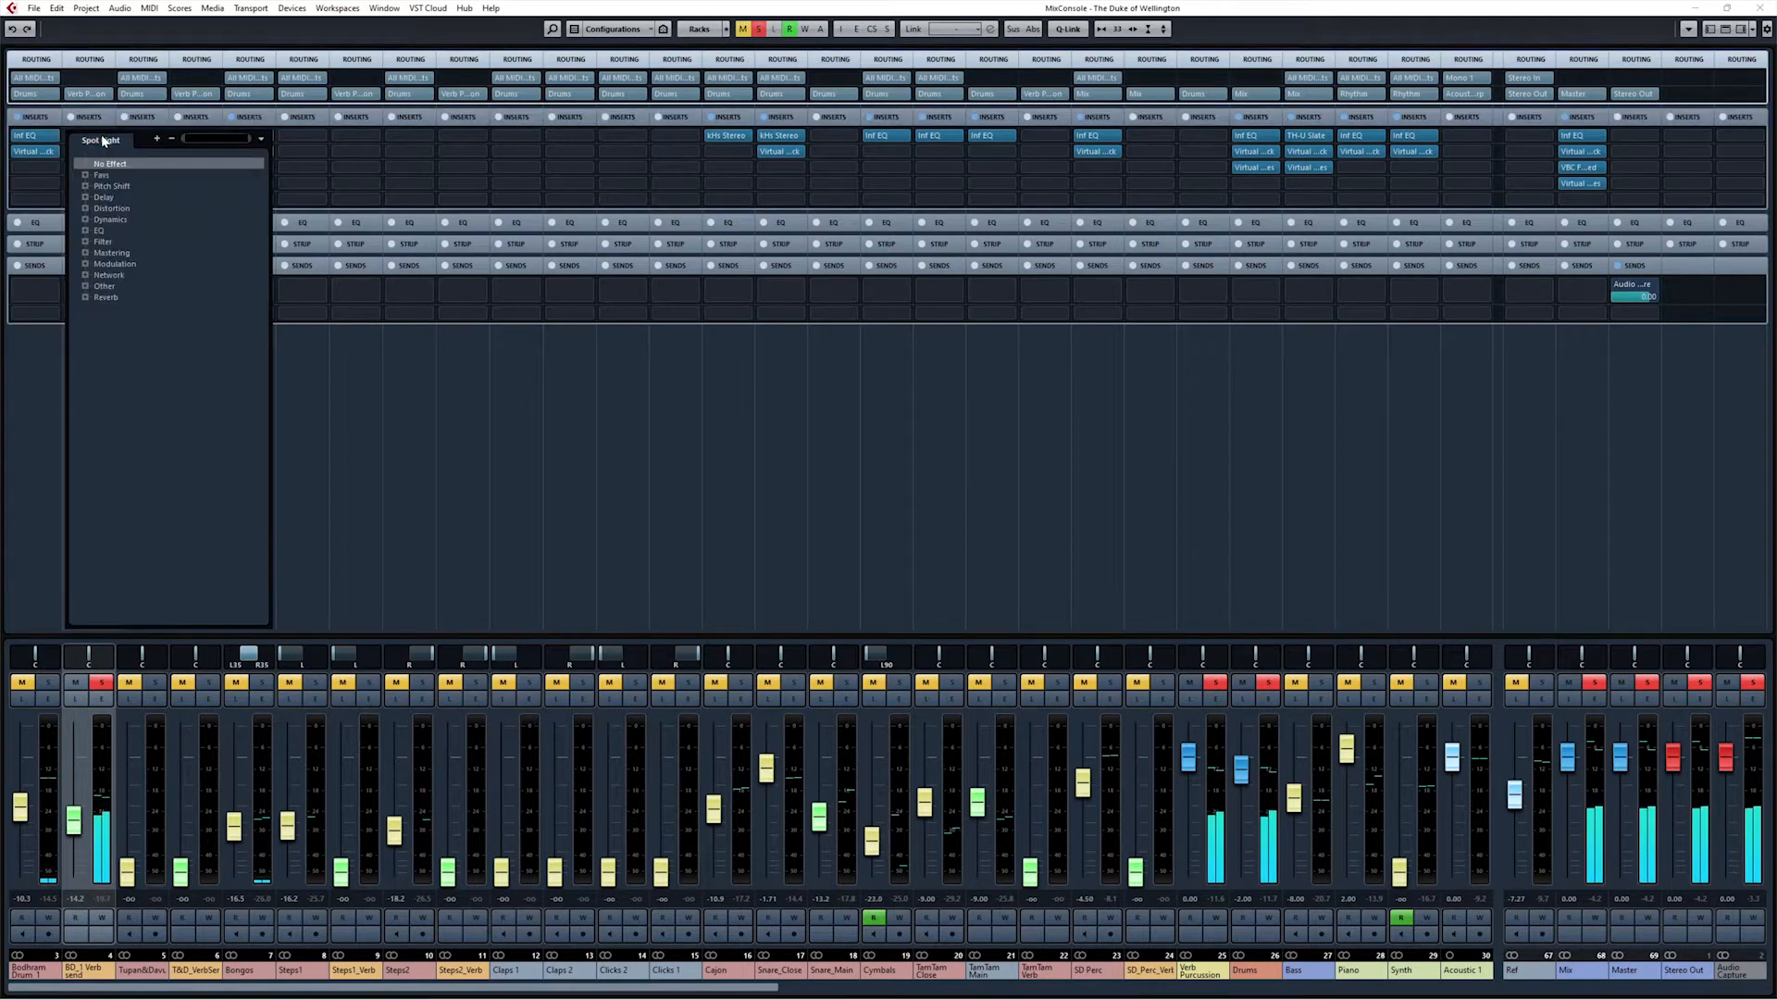
pyautogui.write('inf')
pyautogui.click(129, 185)
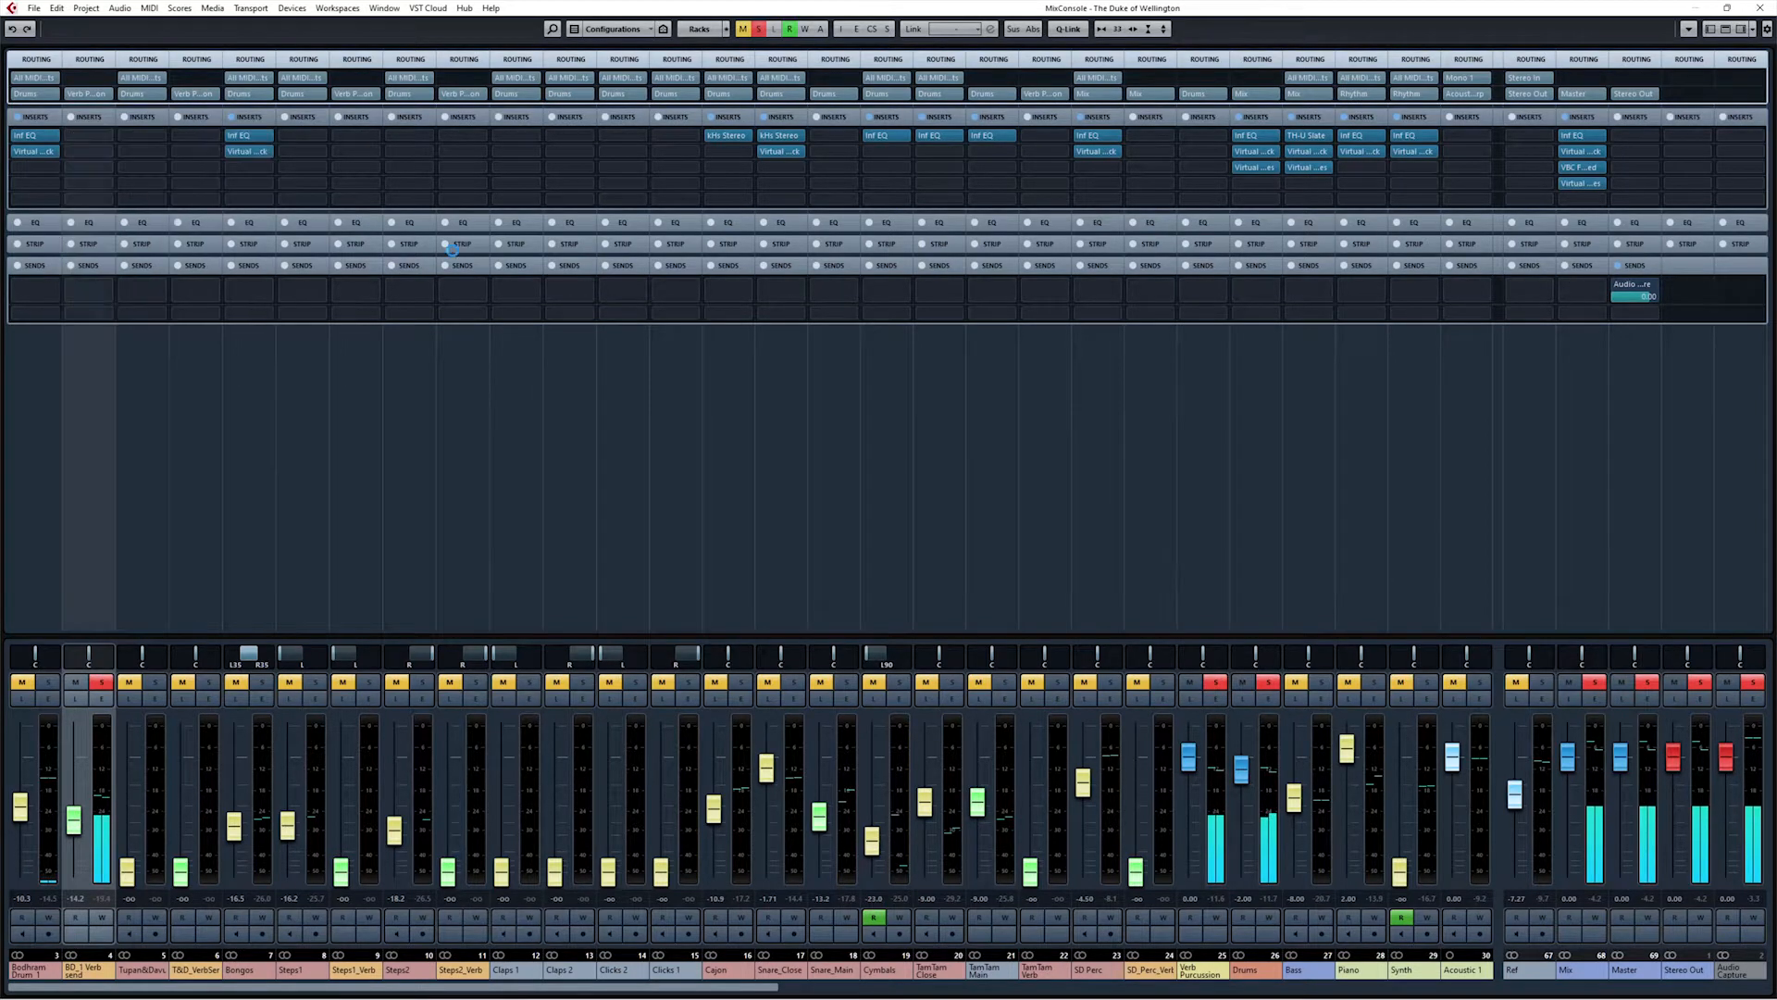
# Step: Shape the reverb send with a low-cut filter and a low shelf of about -4.7 dB just above 500 Hz, and close the equalizer
pyautogui.moveTo(671, 511); pyautogui.dragTo(816, 601)
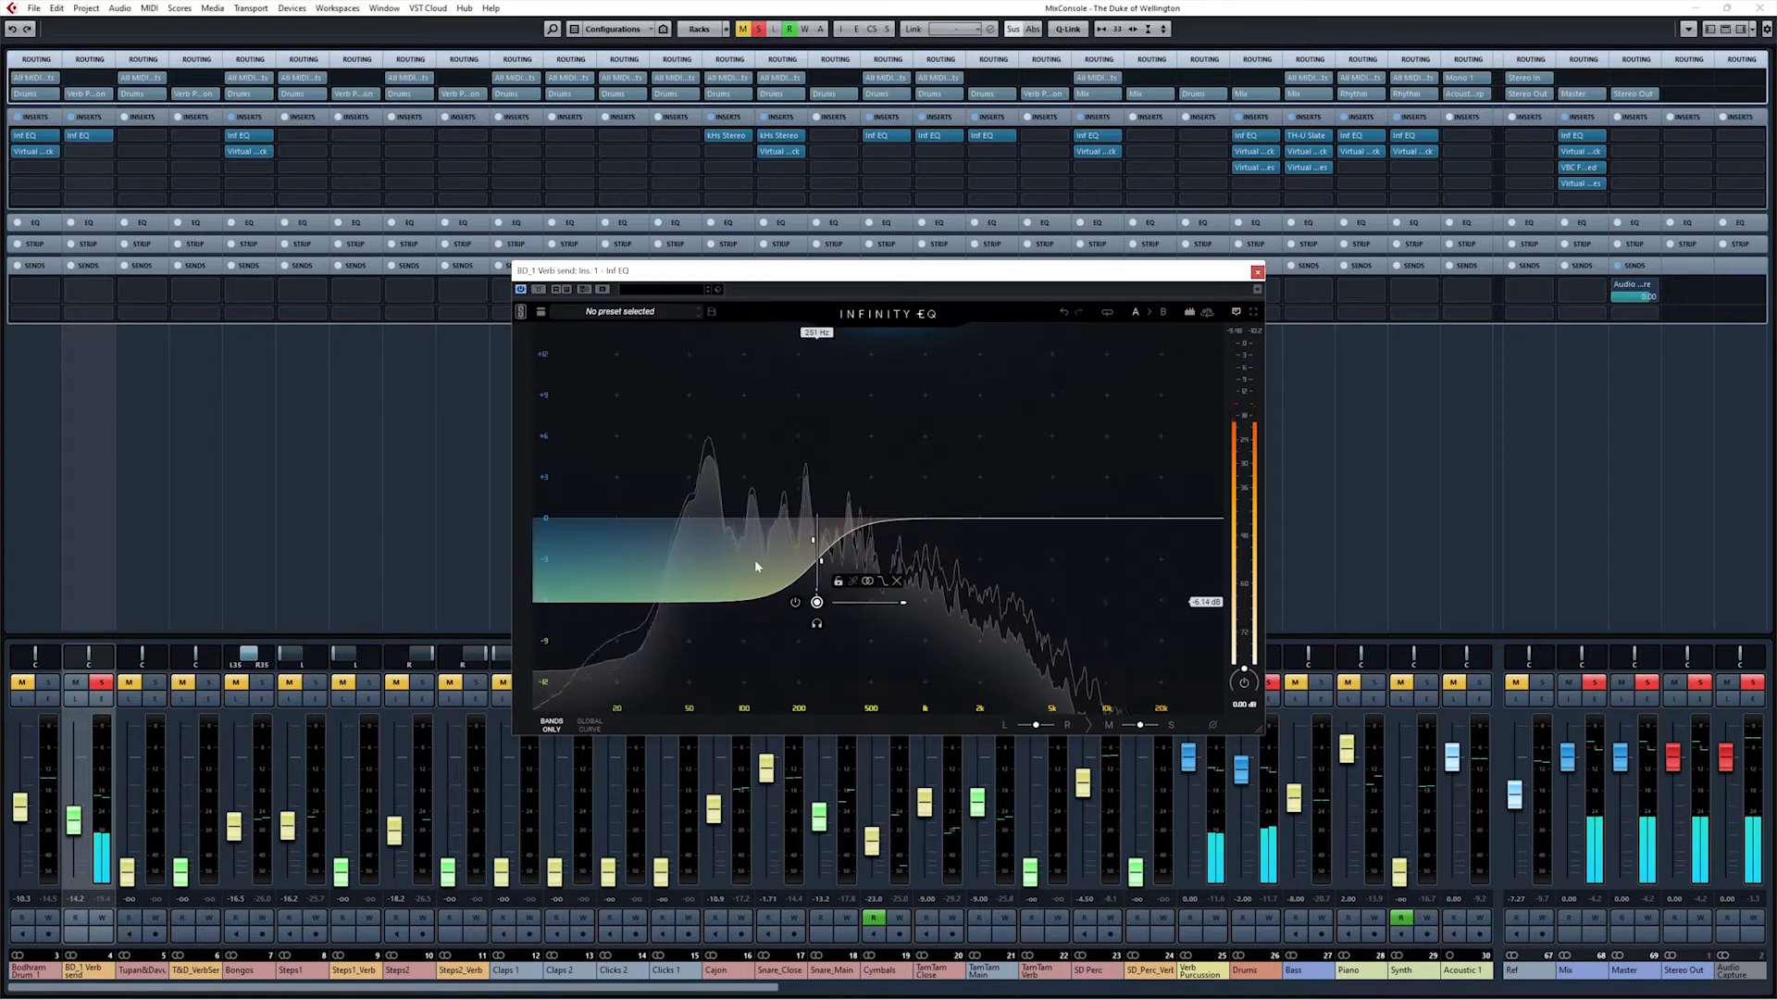
pyautogui.click(571, 548)
pyautogui.moveTo(571, 548); pyautogui.dragTo(879, 582)
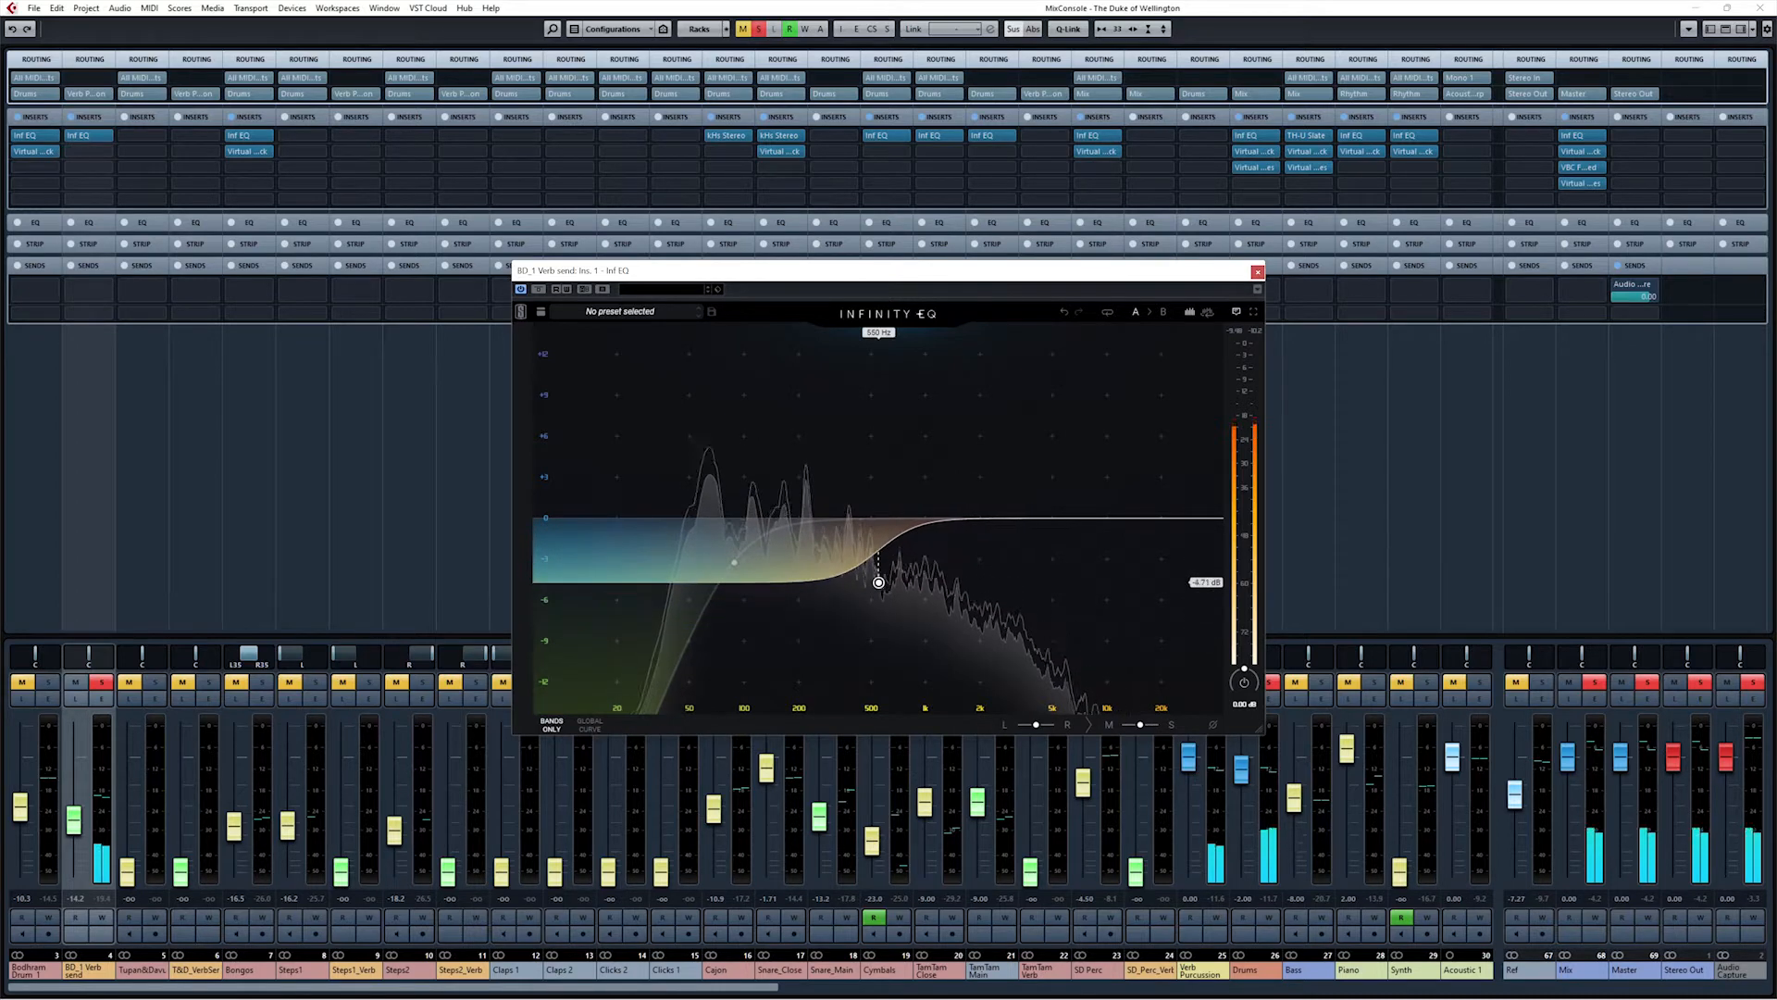
pyautogui.click(1257, 272)
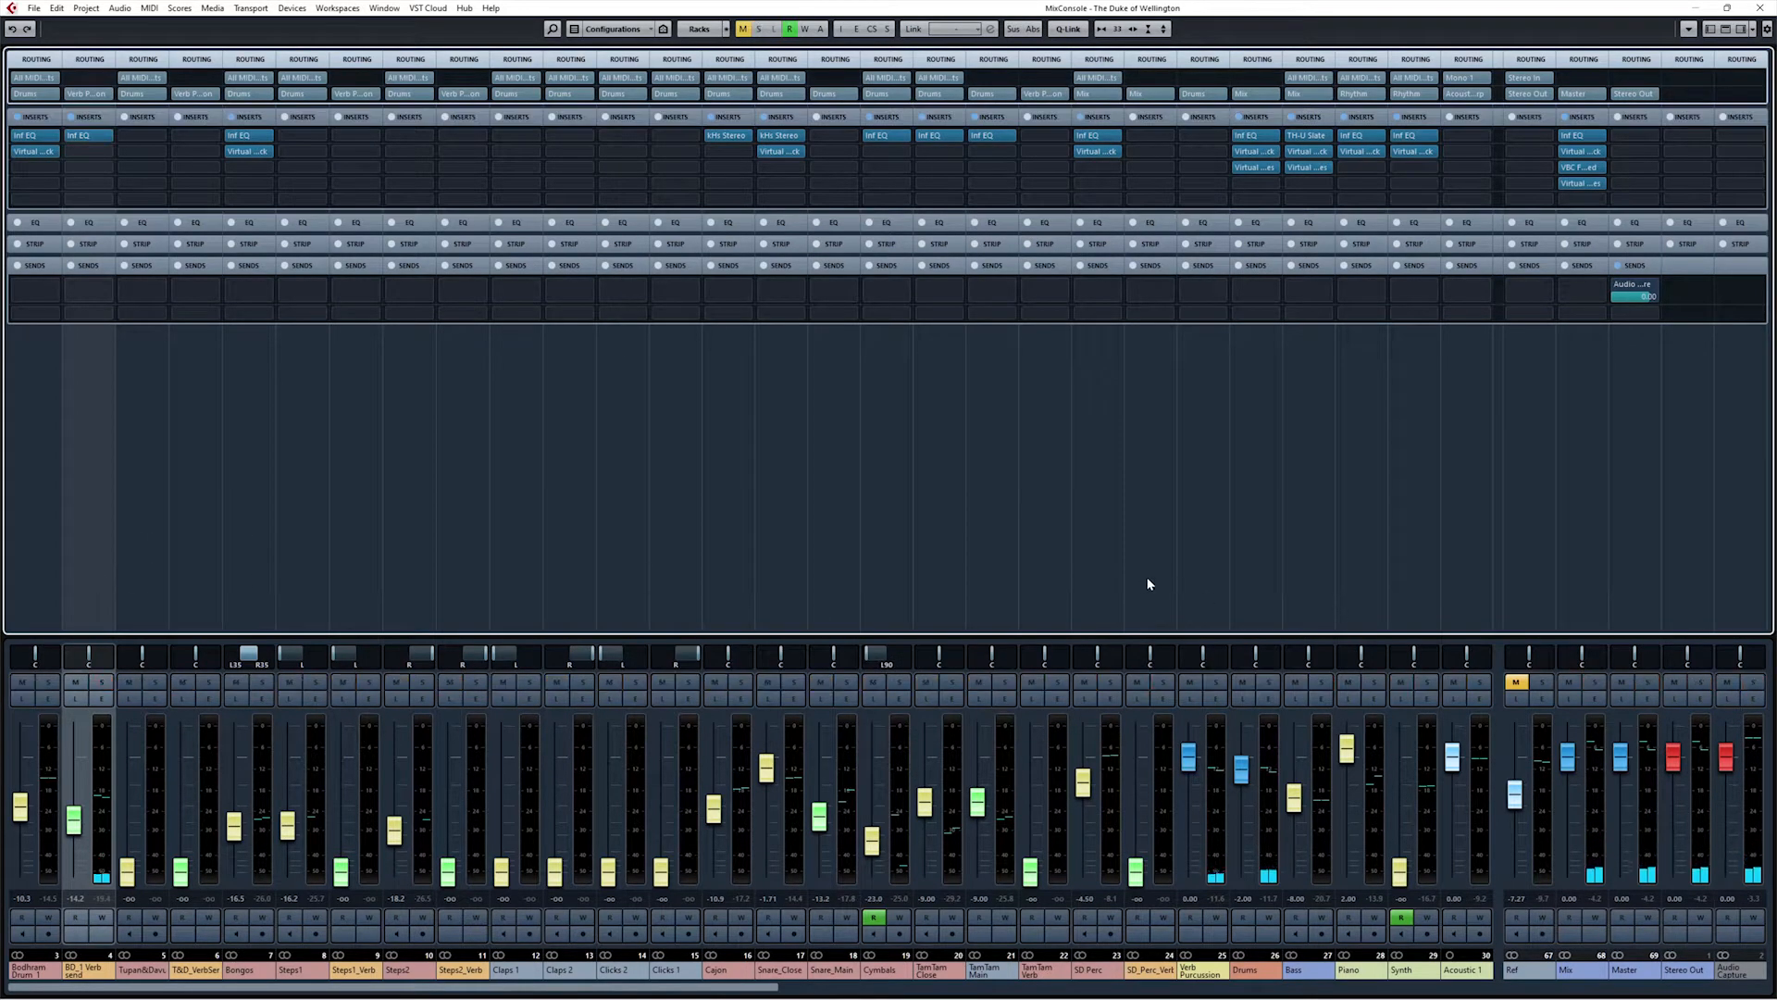
# Step: Toggle the Drums solo to compare the reverb in context, raising the BD_1 Verb send fader to about -8.6 dB
pyautogui.click(1243, 574)
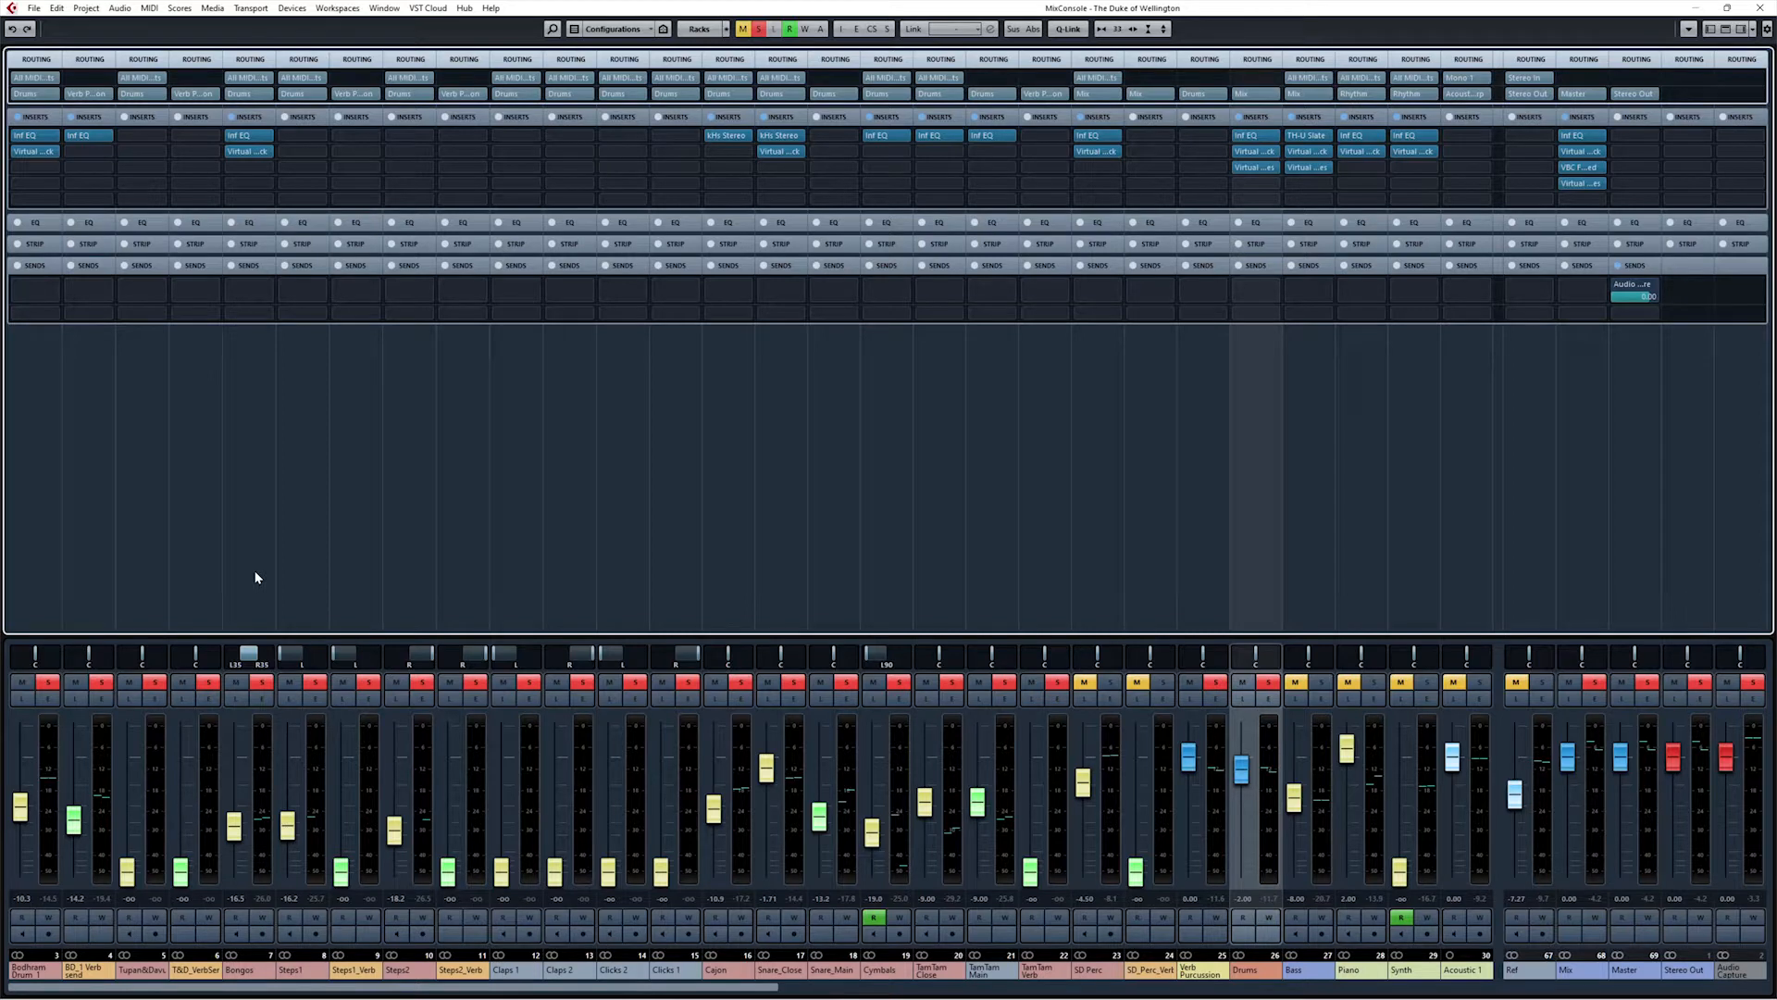
pyautogui.click(92, 593)
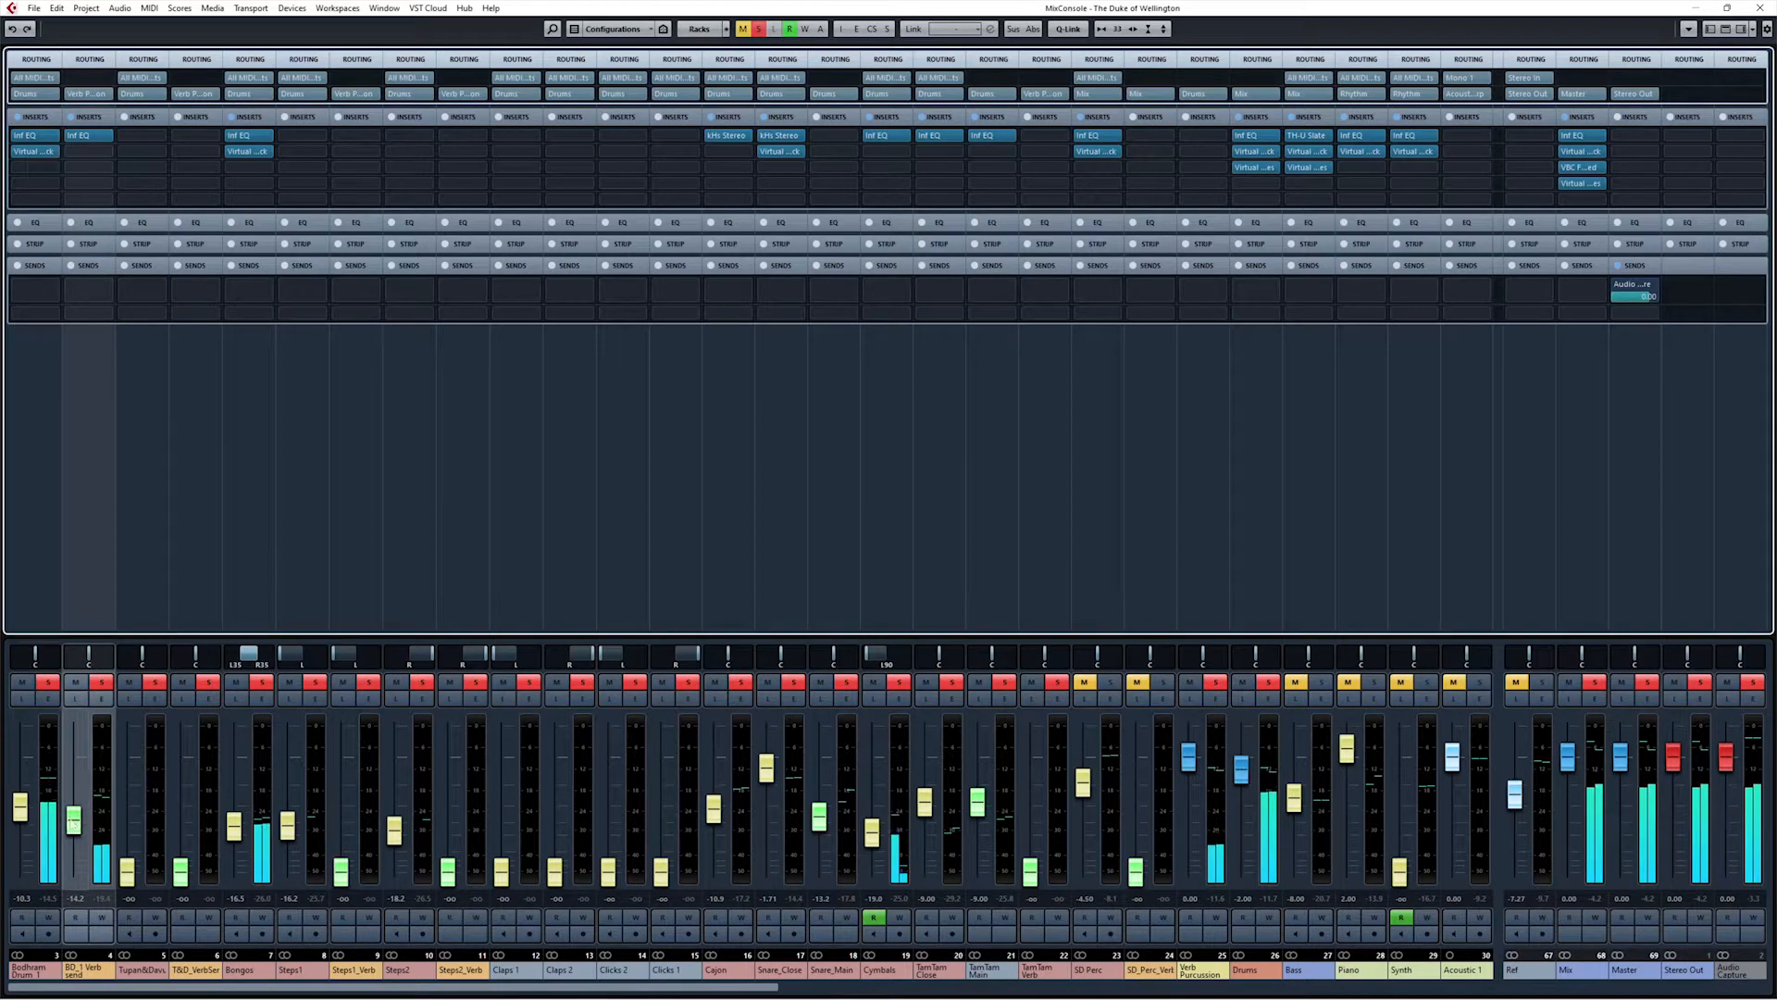
pyautogui.moveTo(74, 820)
pyautogui.mouseDown()
pyautogui.moveTo(74, 757)
pyautogui.moveTo(74, 818)
pyautogui.mouseUp()
pyautogui.click(1266, 594)
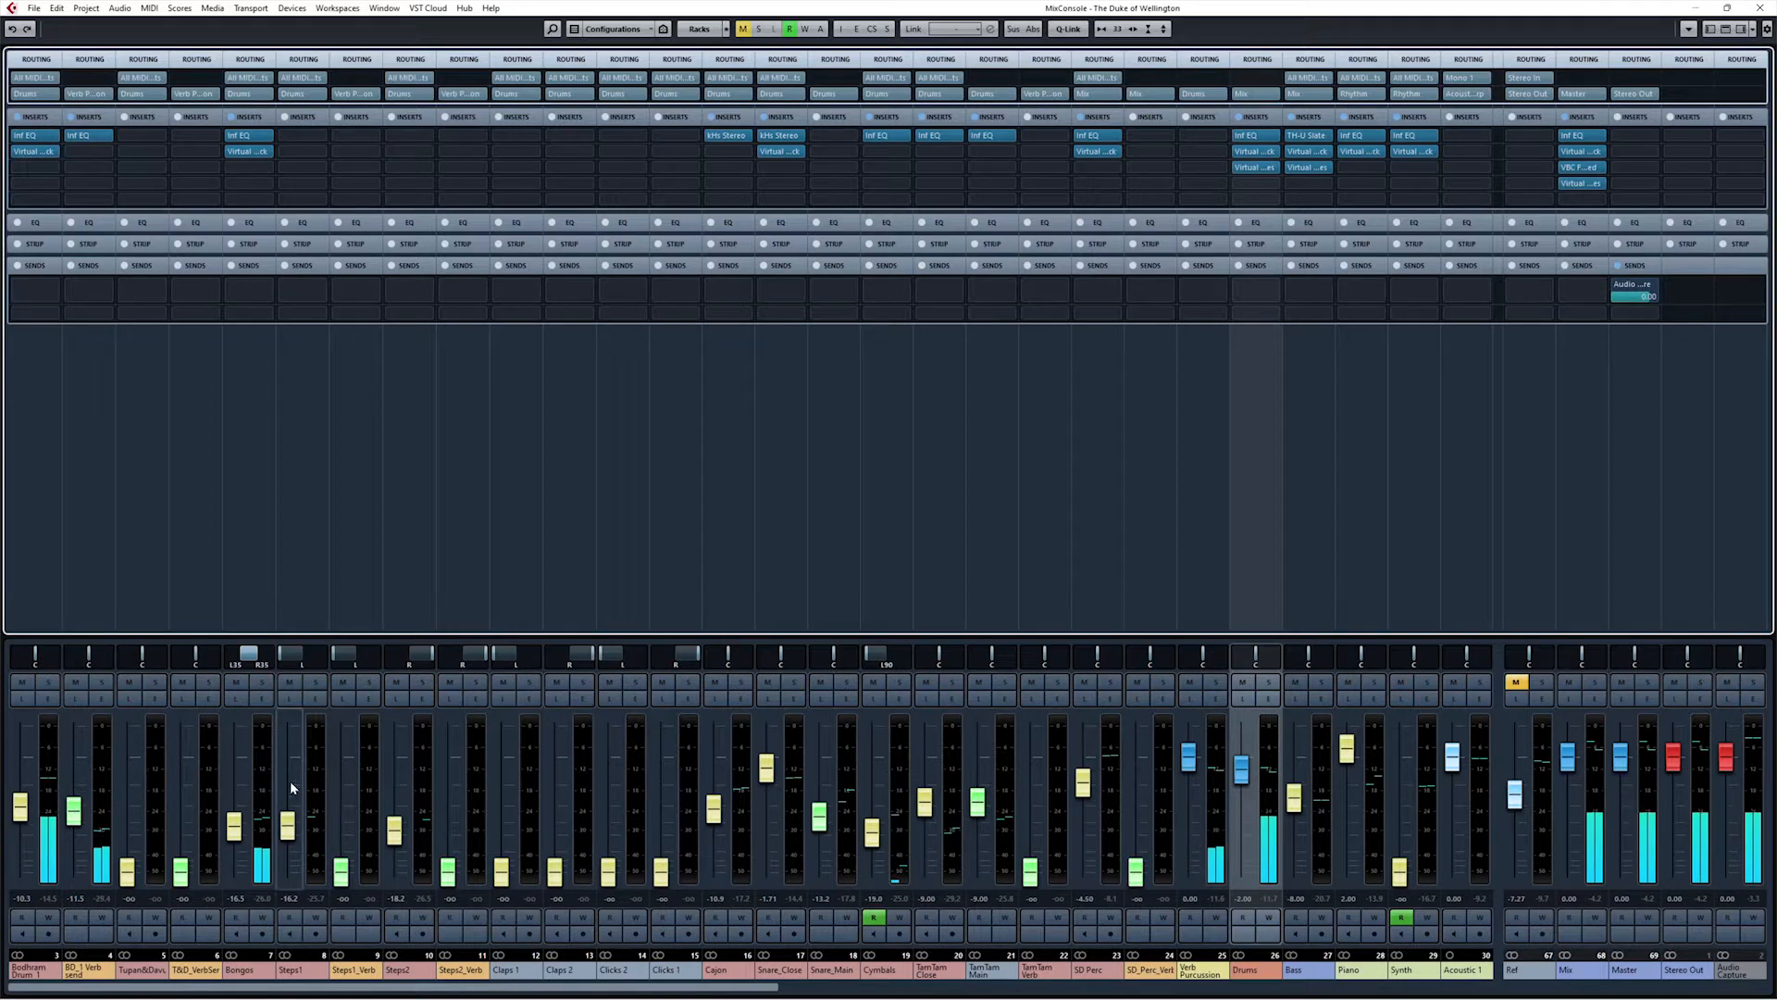
pyautogui.moveTo(76, 819)
pyautogui.mouseDown()
pyautogui.moveTo(79, 738)
pyautogui.moveTo(80, 809)
pyautogui.mouseUp()
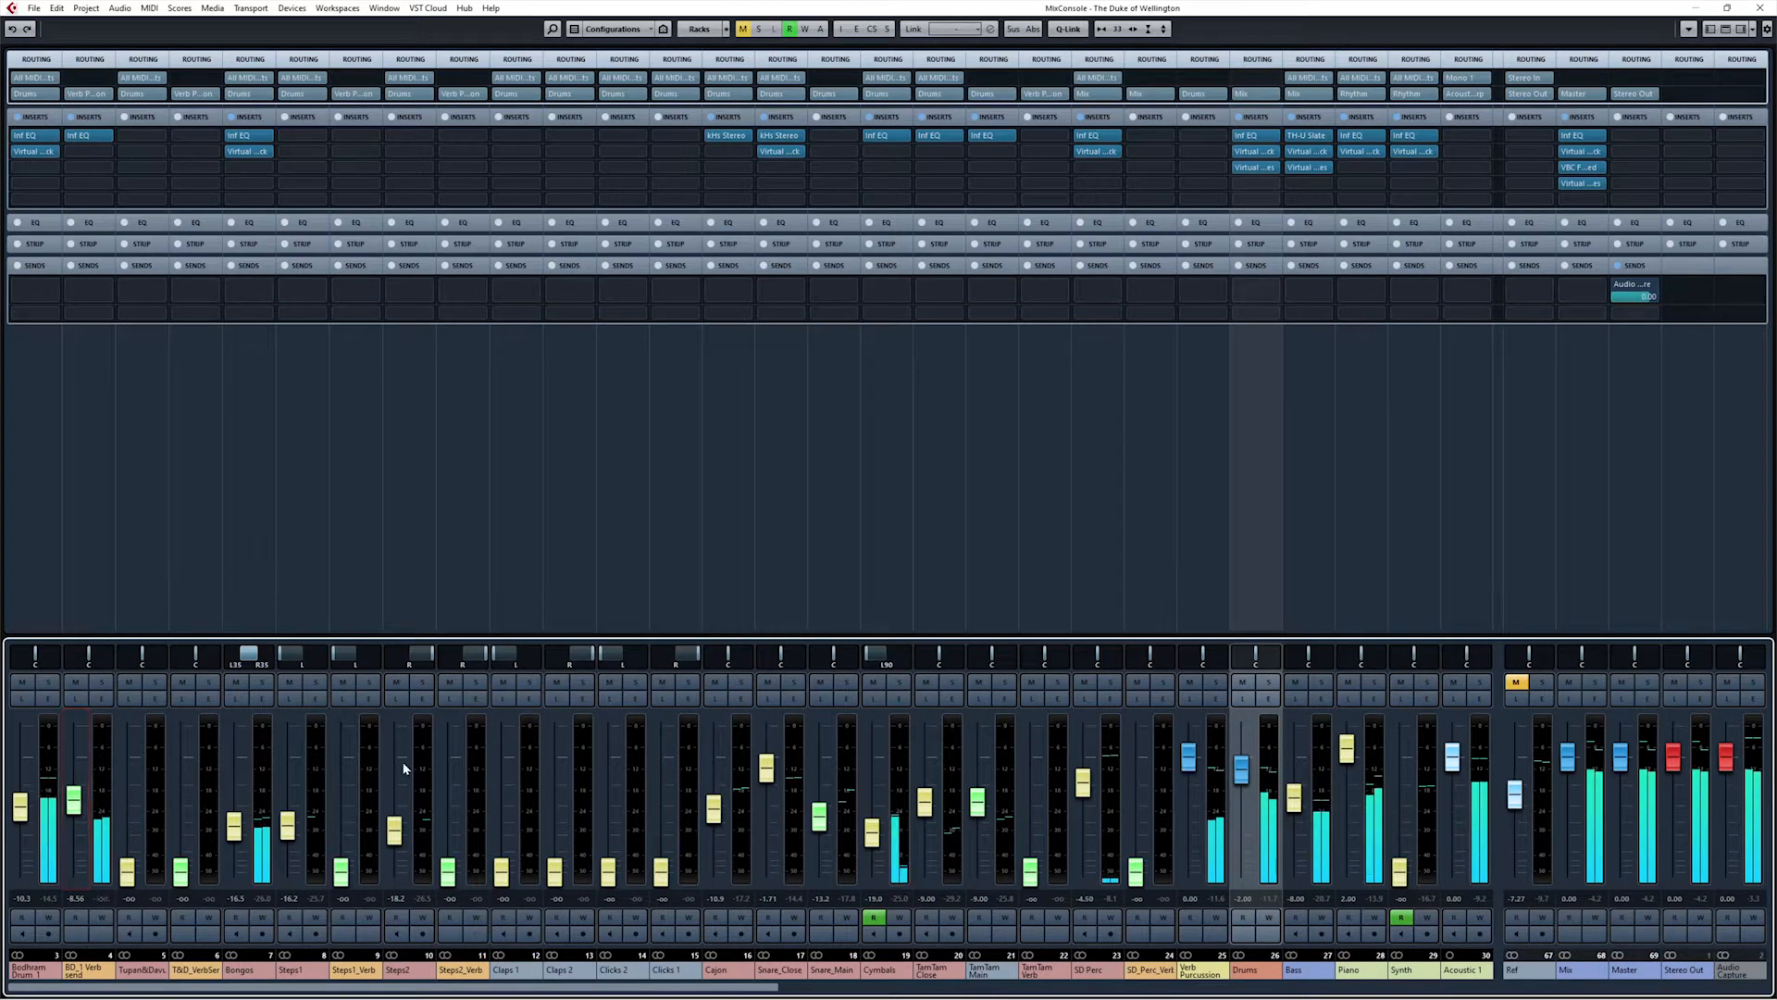
pyautogui.press('s')
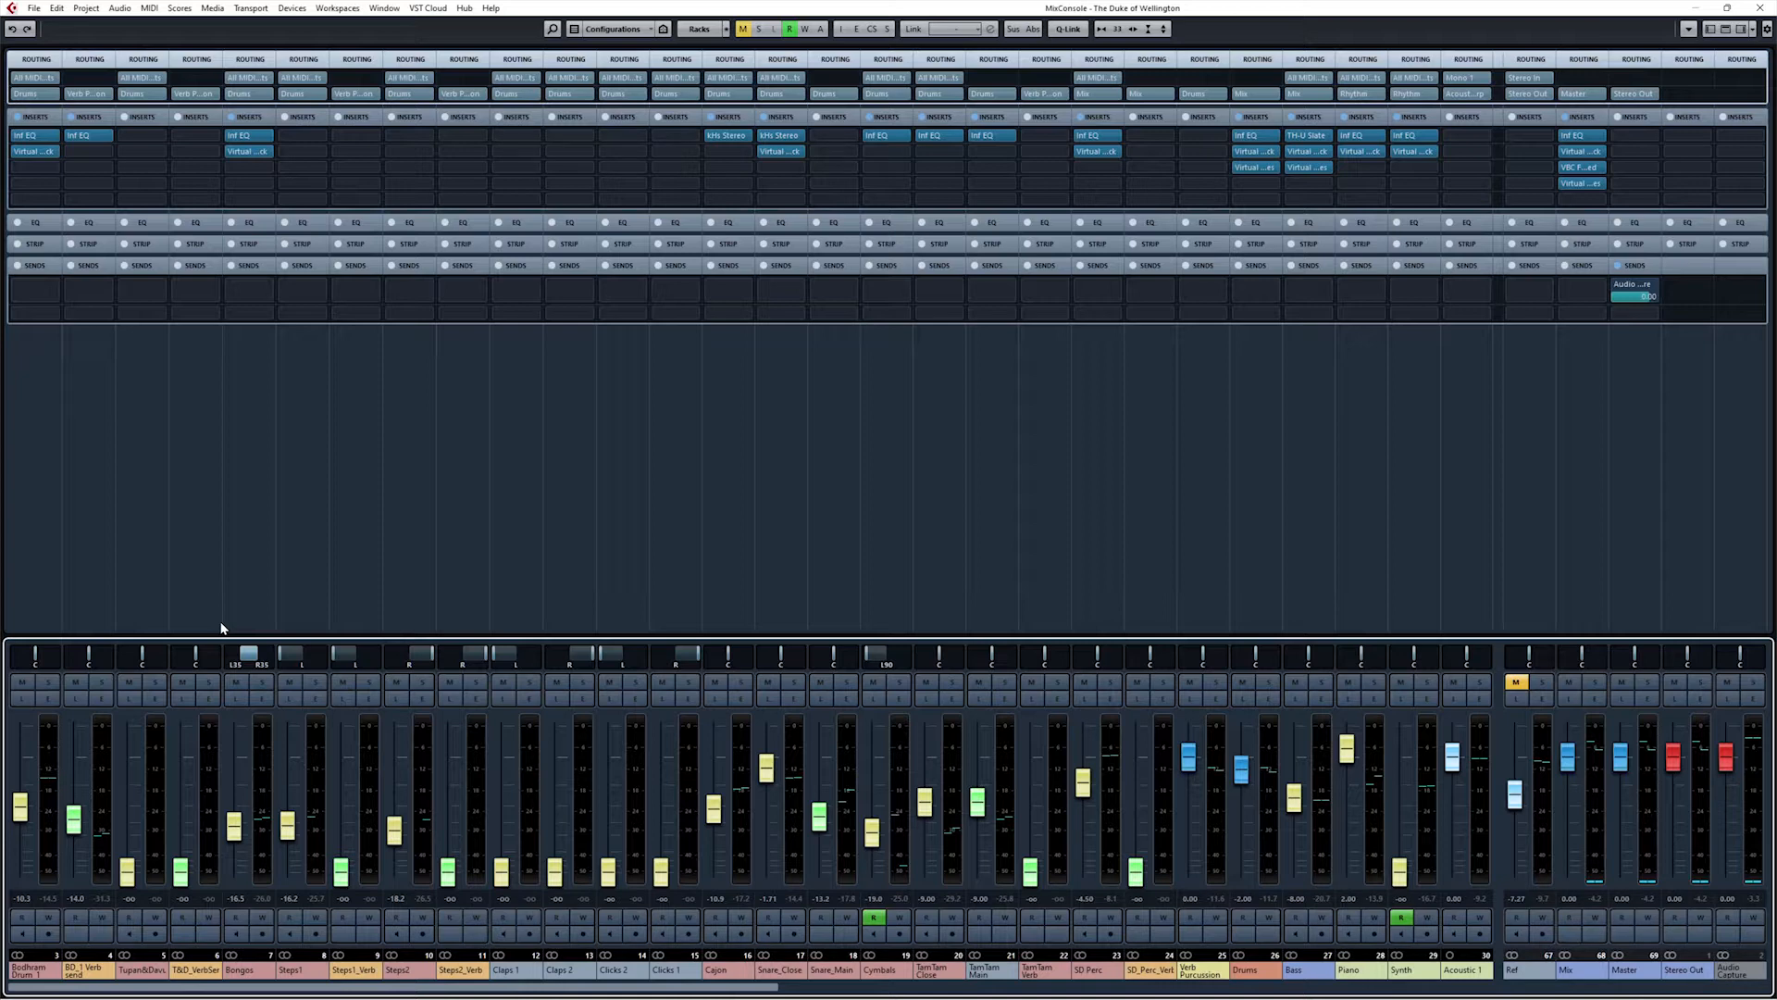
# Step: Add sends from the Bongos channel to the Verb S and Verb L groups
pyautogui.click(233, 597)
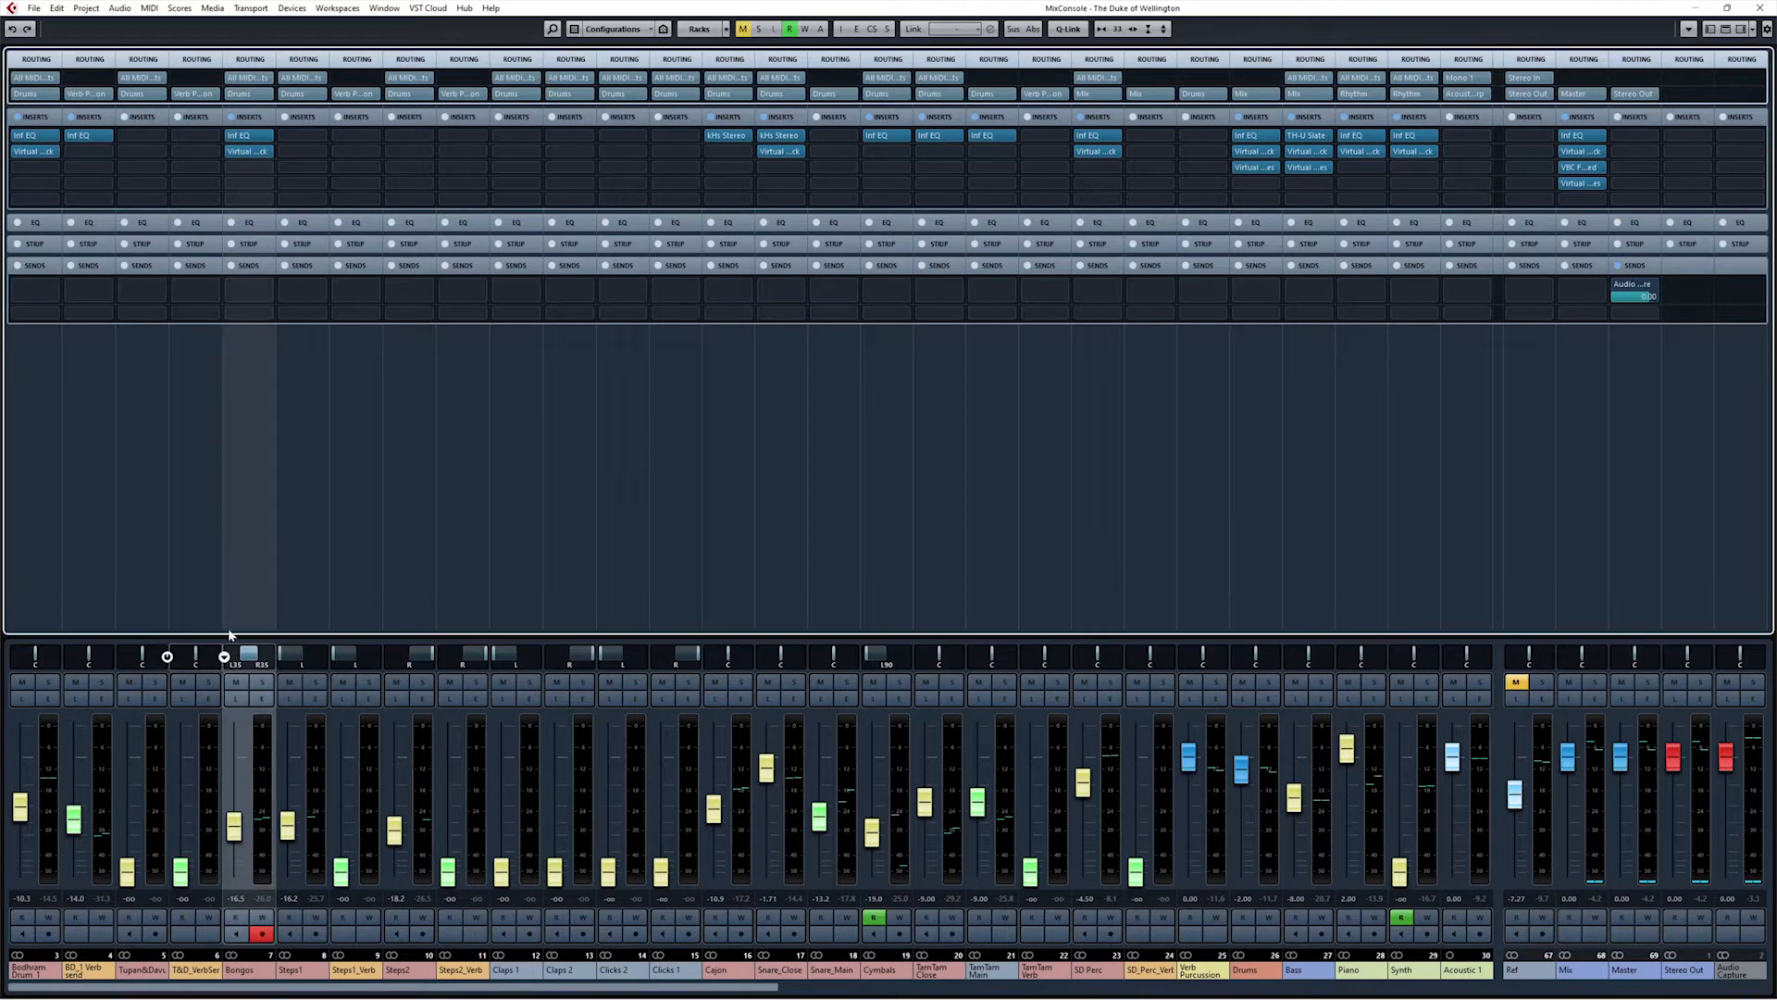
pyautogui.click(260, 292)
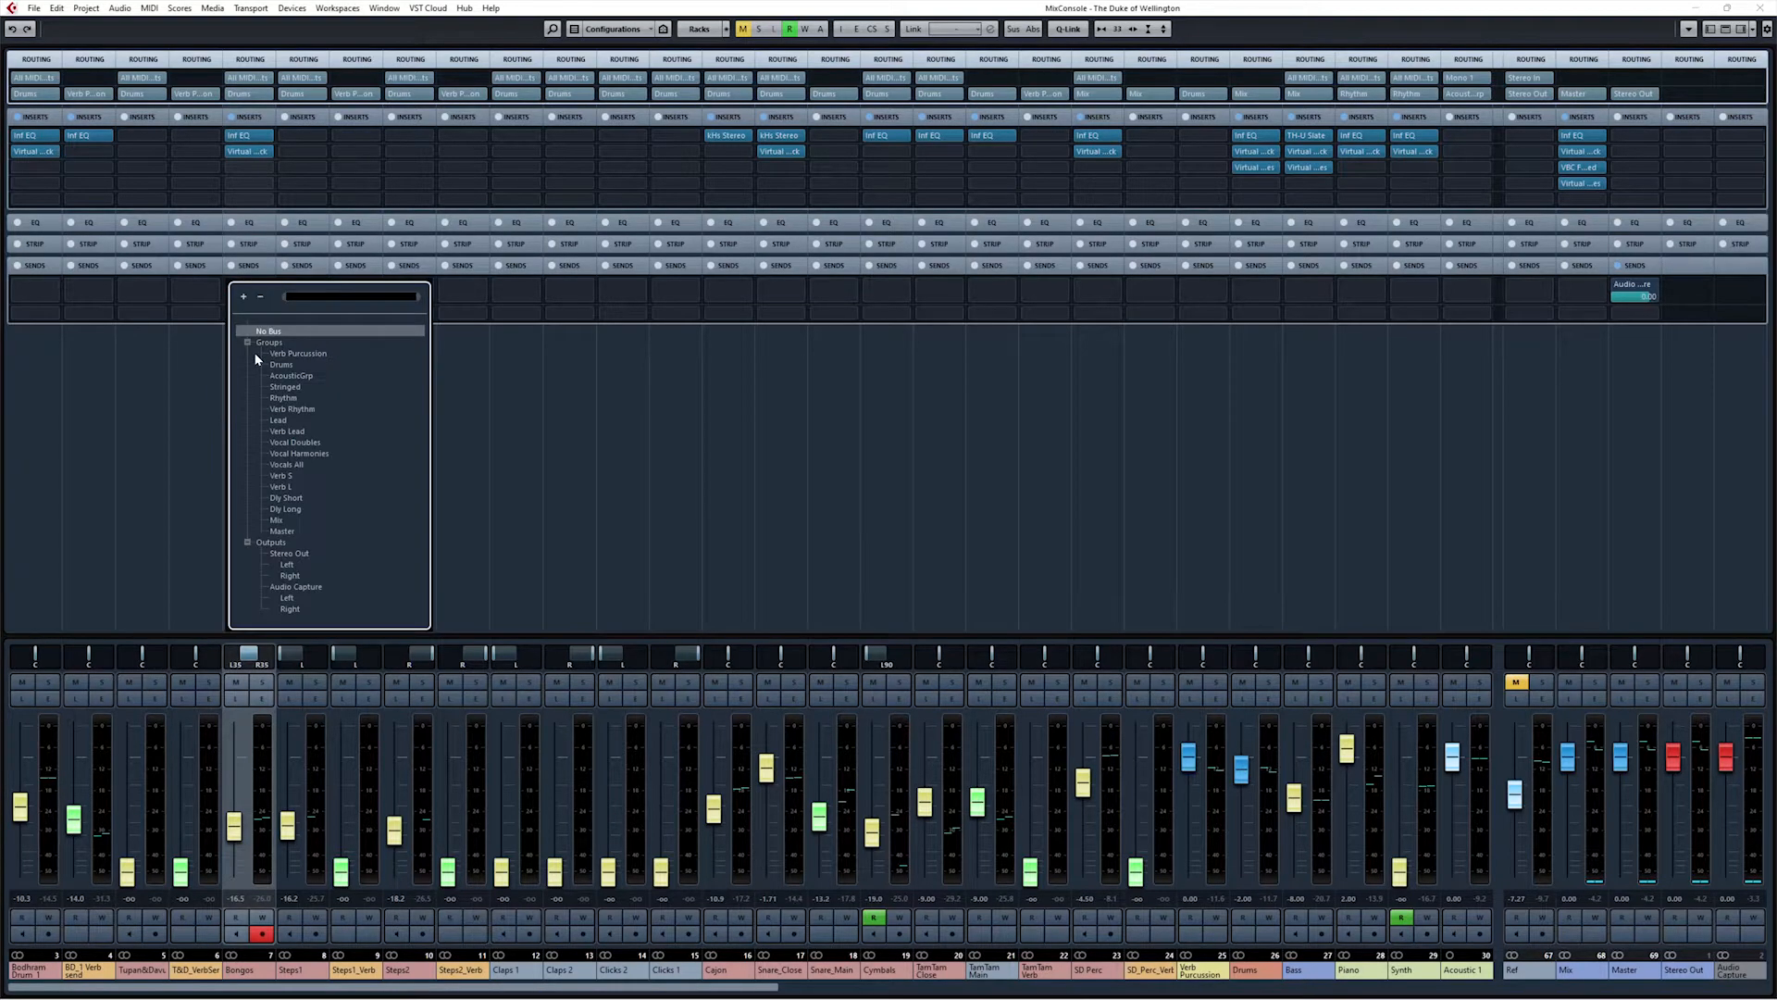
pyautogui.write('verb')
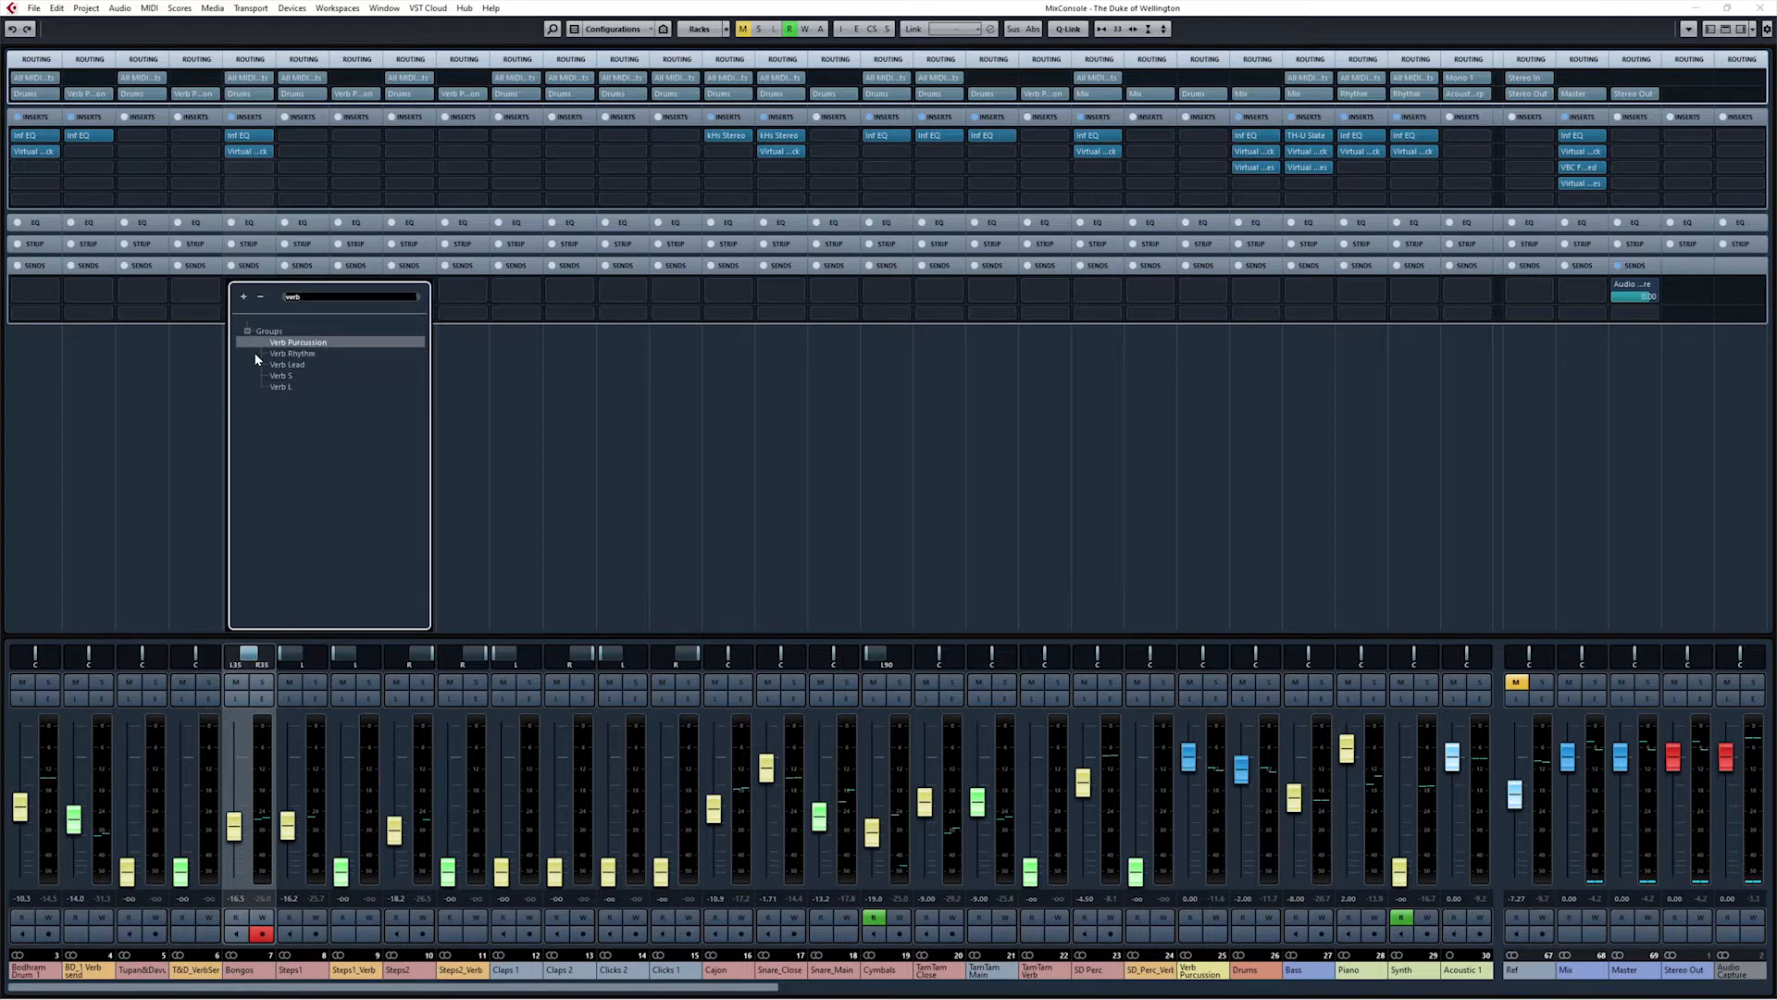
pyautogui.click(280, 374)
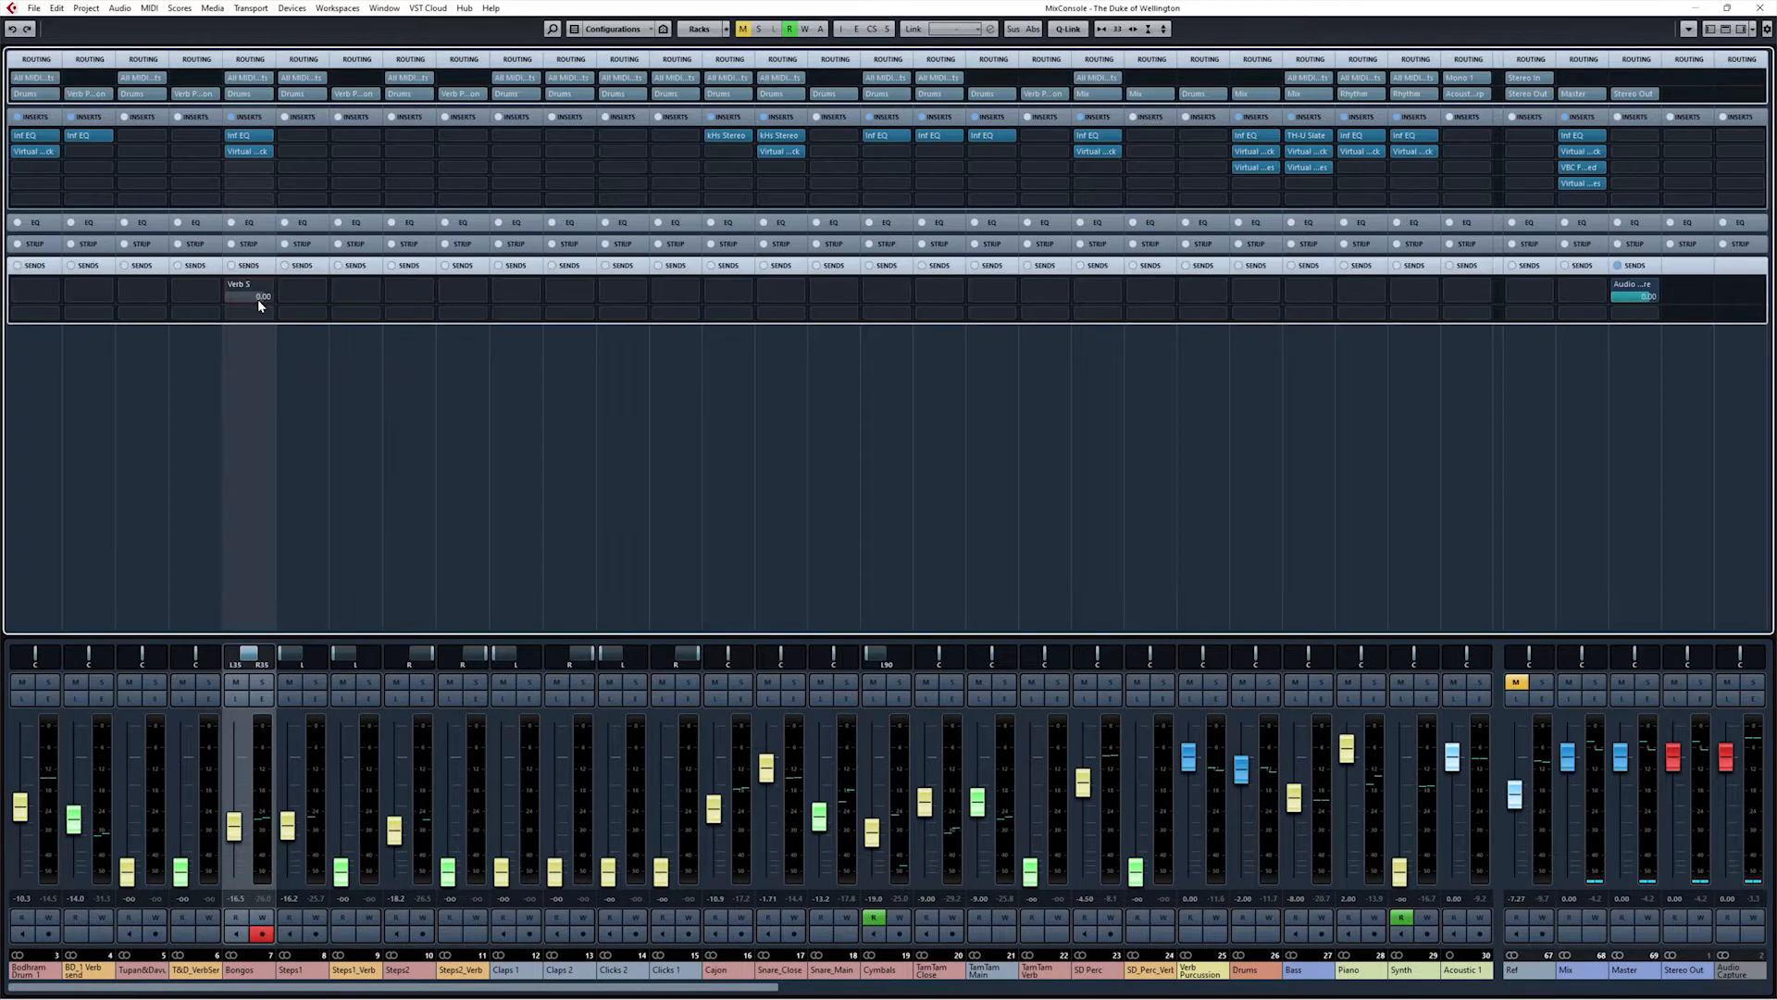
pyautogui.click(265, 315)
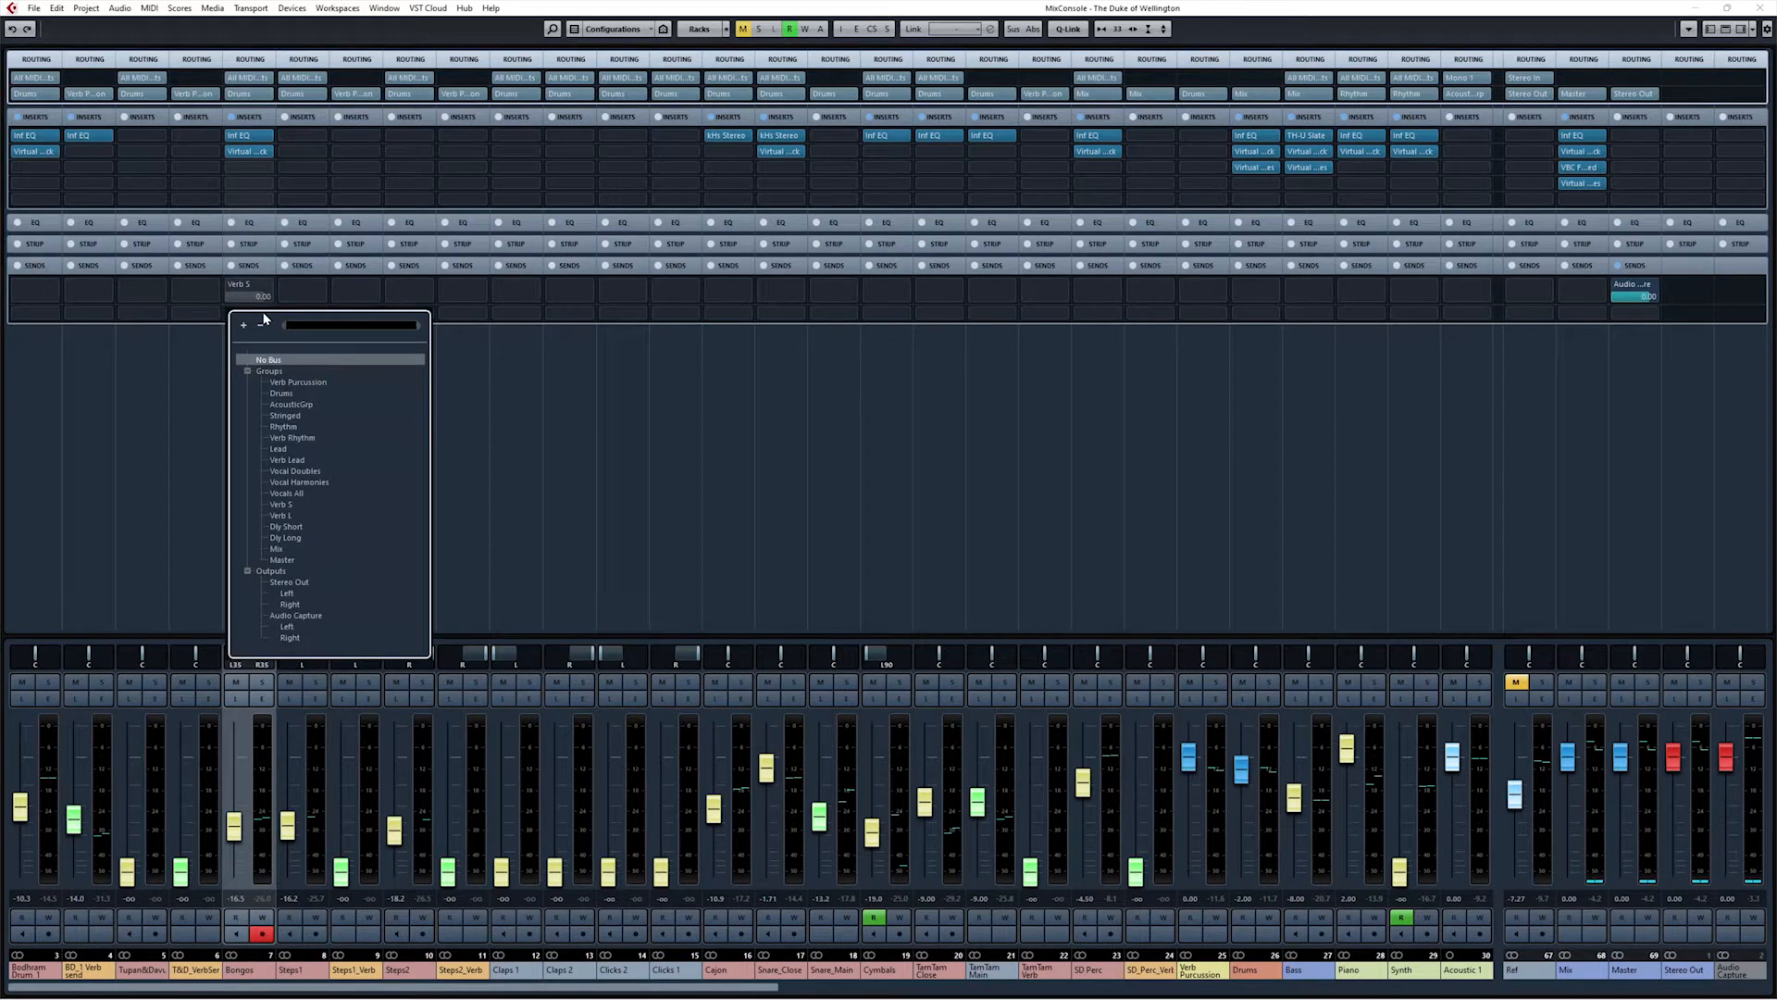
pyautogui.write('verb')
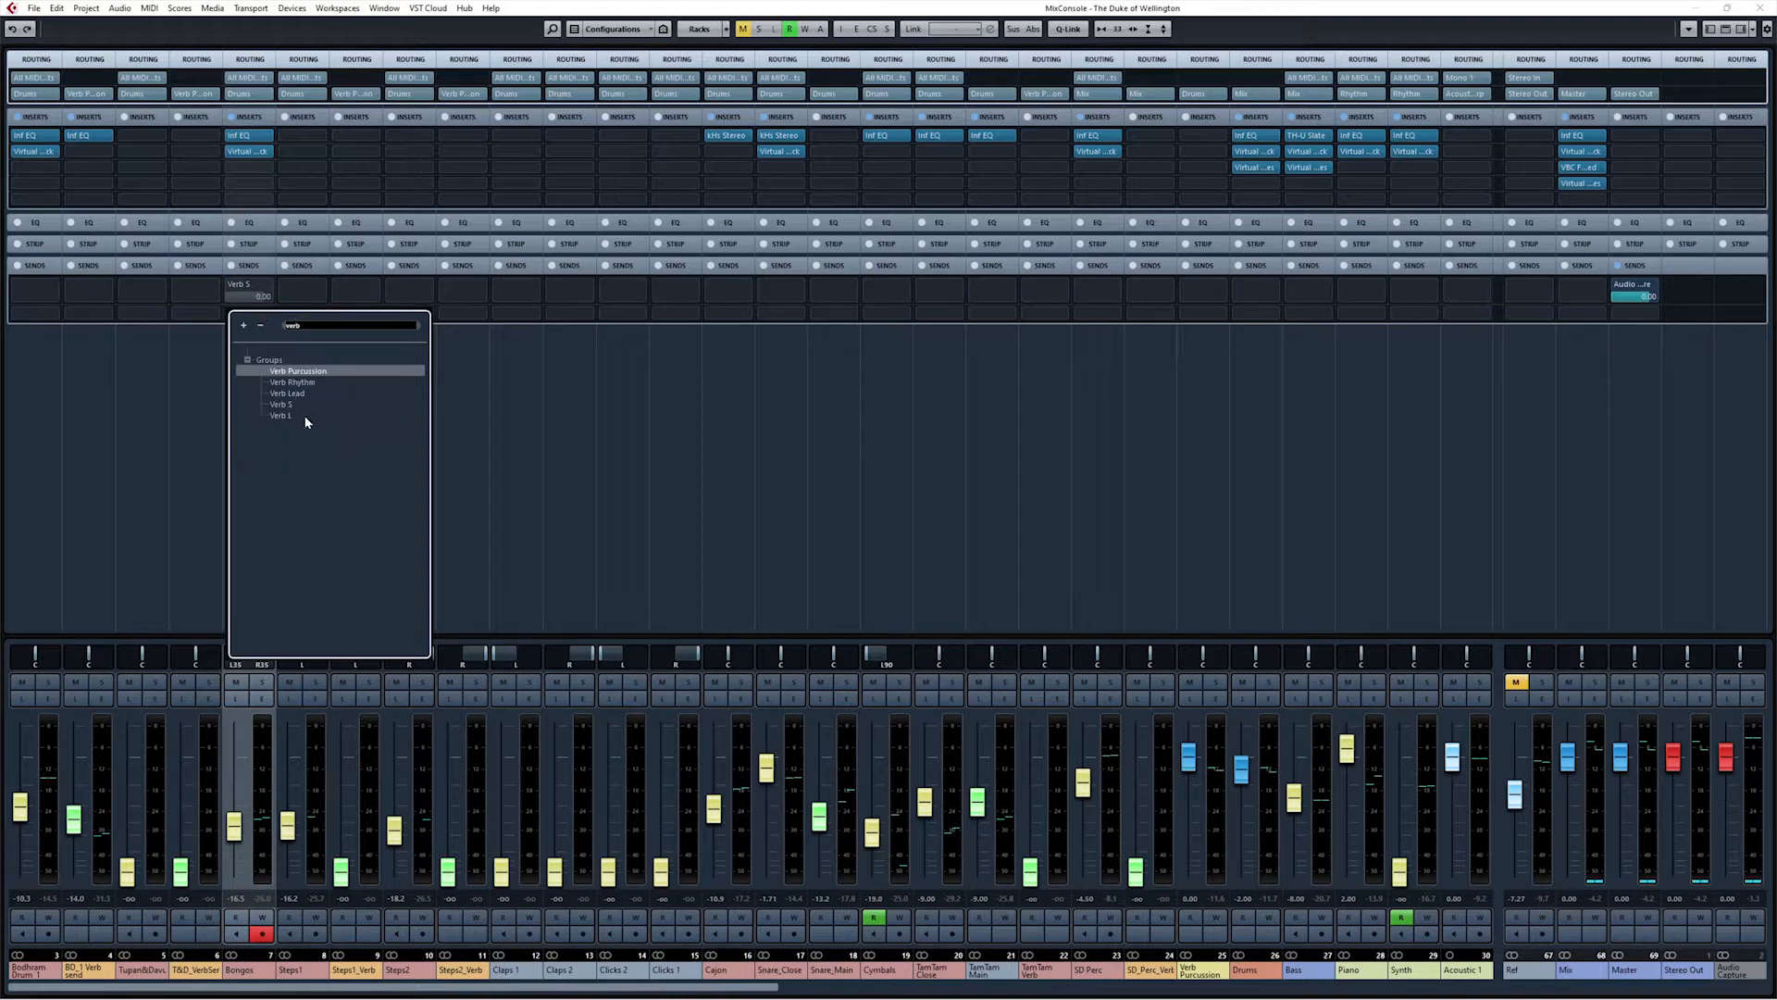
pyautogui.click(304, 414)
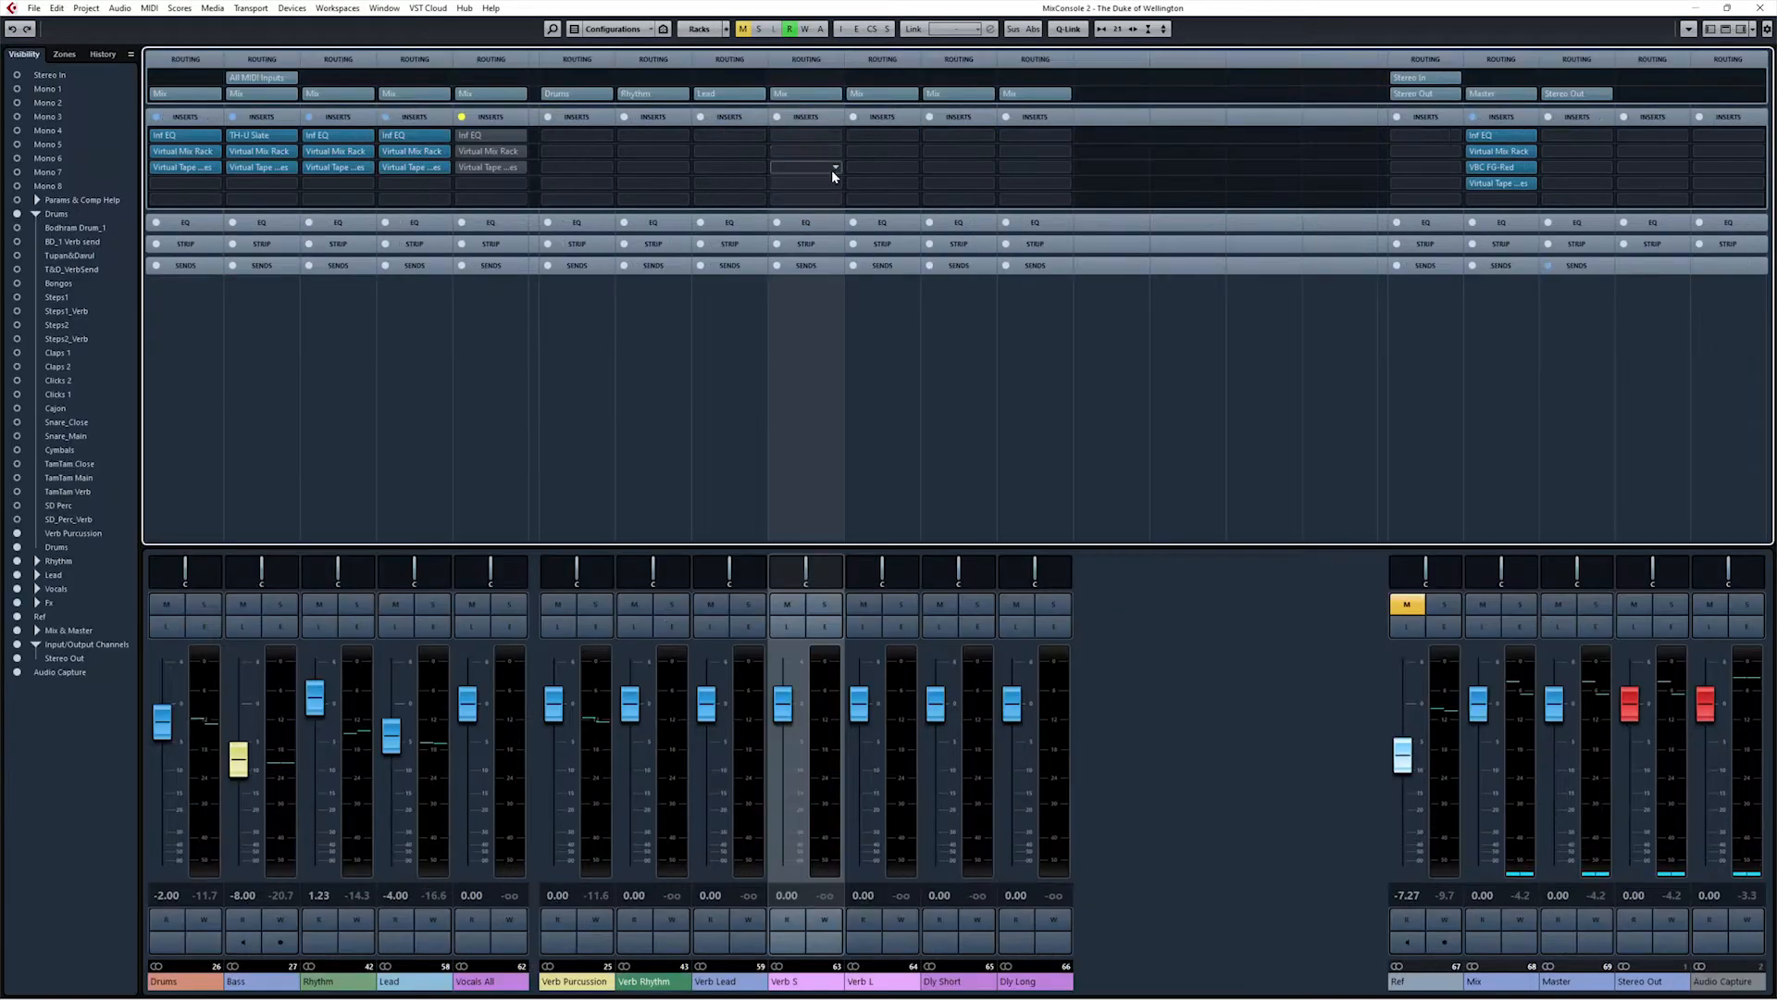
# Step: Insert VerbSuite Classics in the first insert slot of the Verb S channel and reposition its window
pyautogui.click(827, 135)
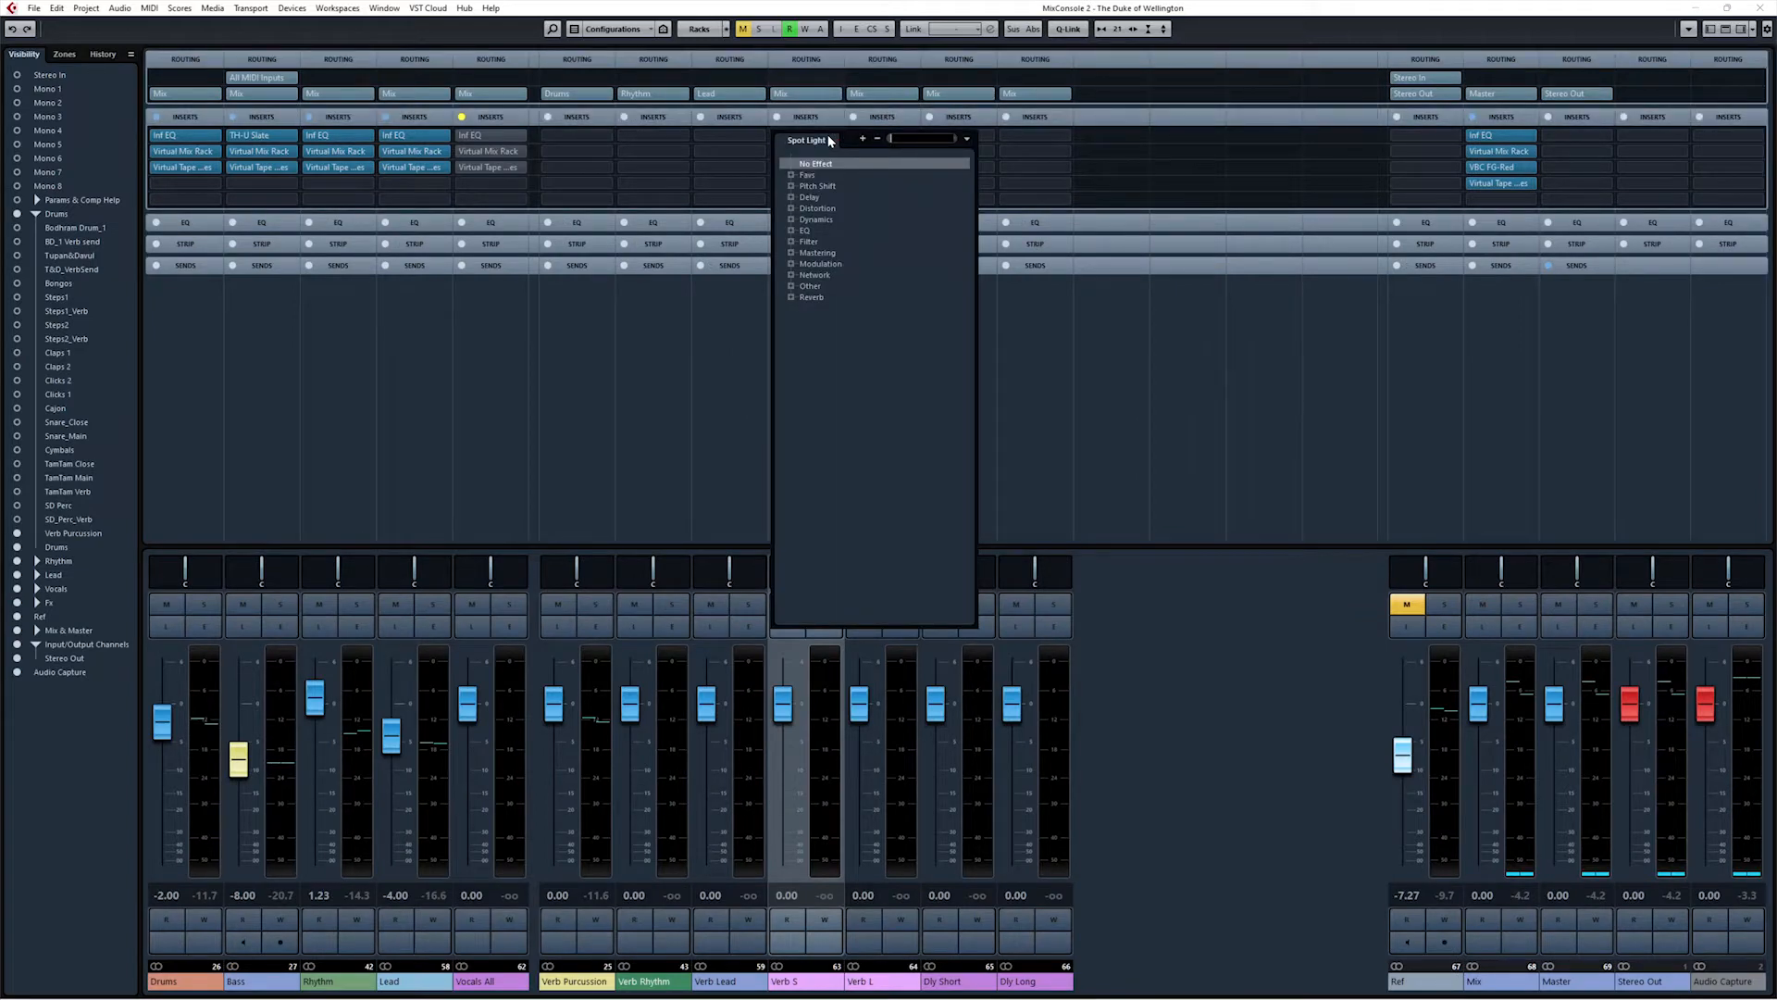
pyautogui.write('verb')
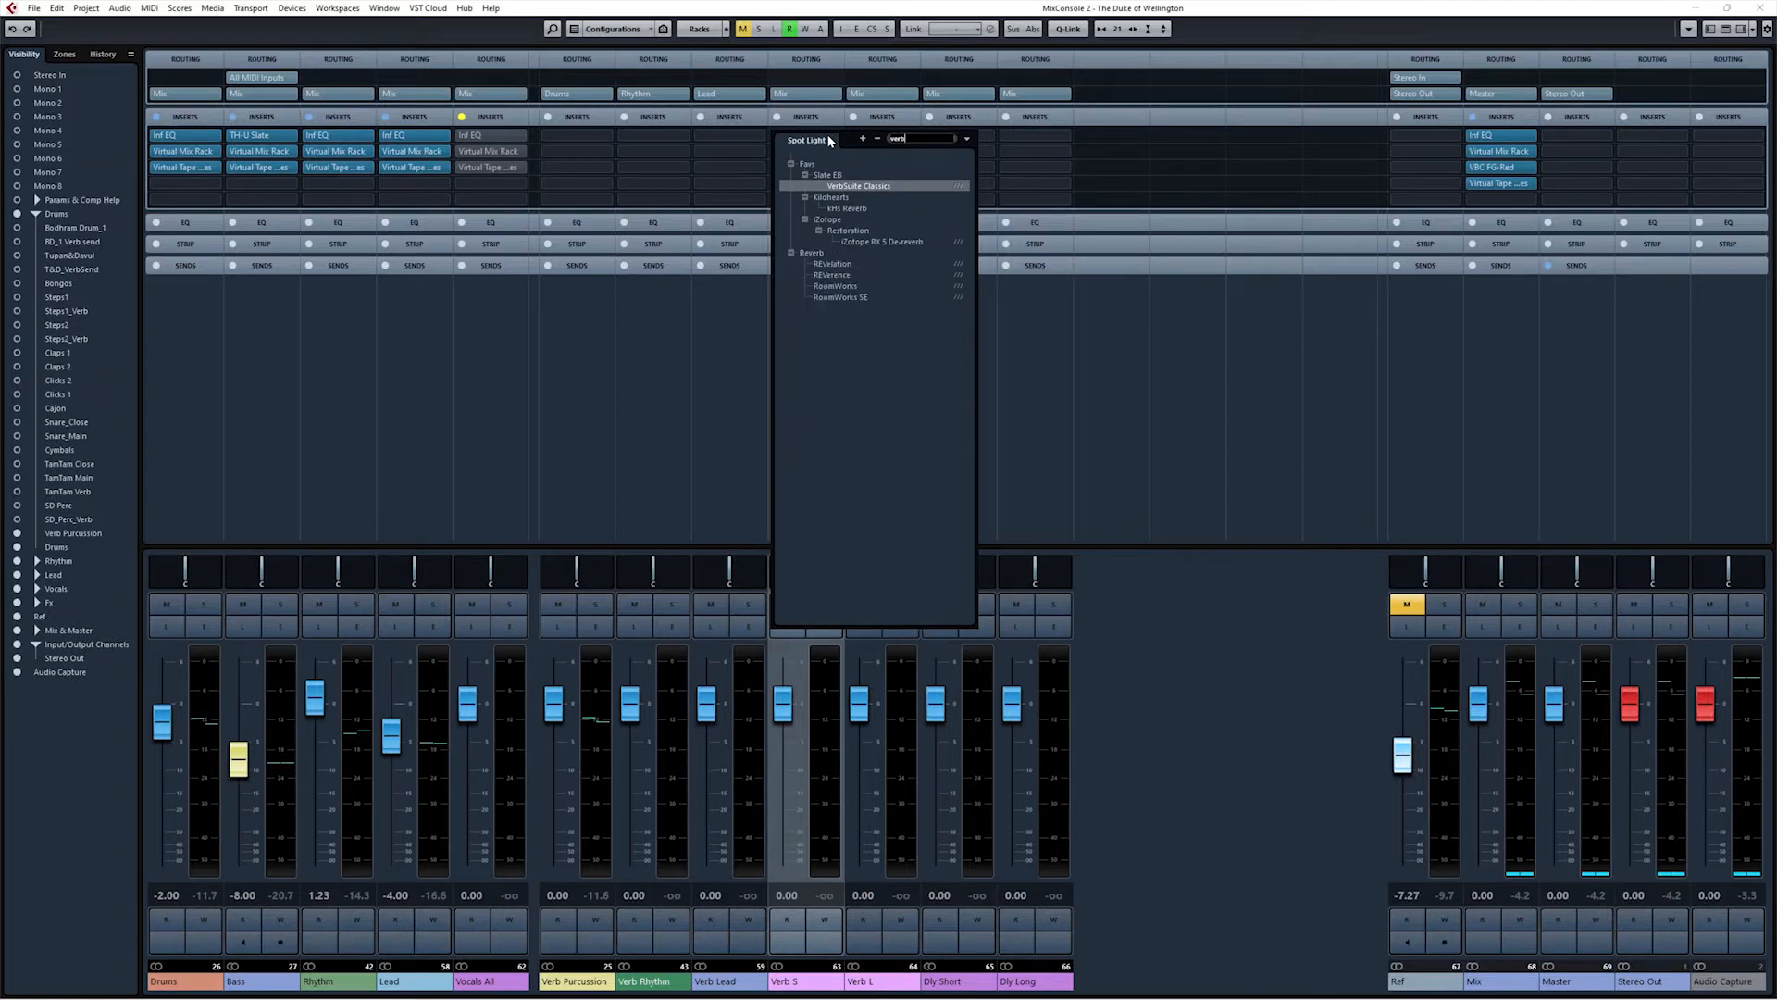
pyautogui.click(878, 186)
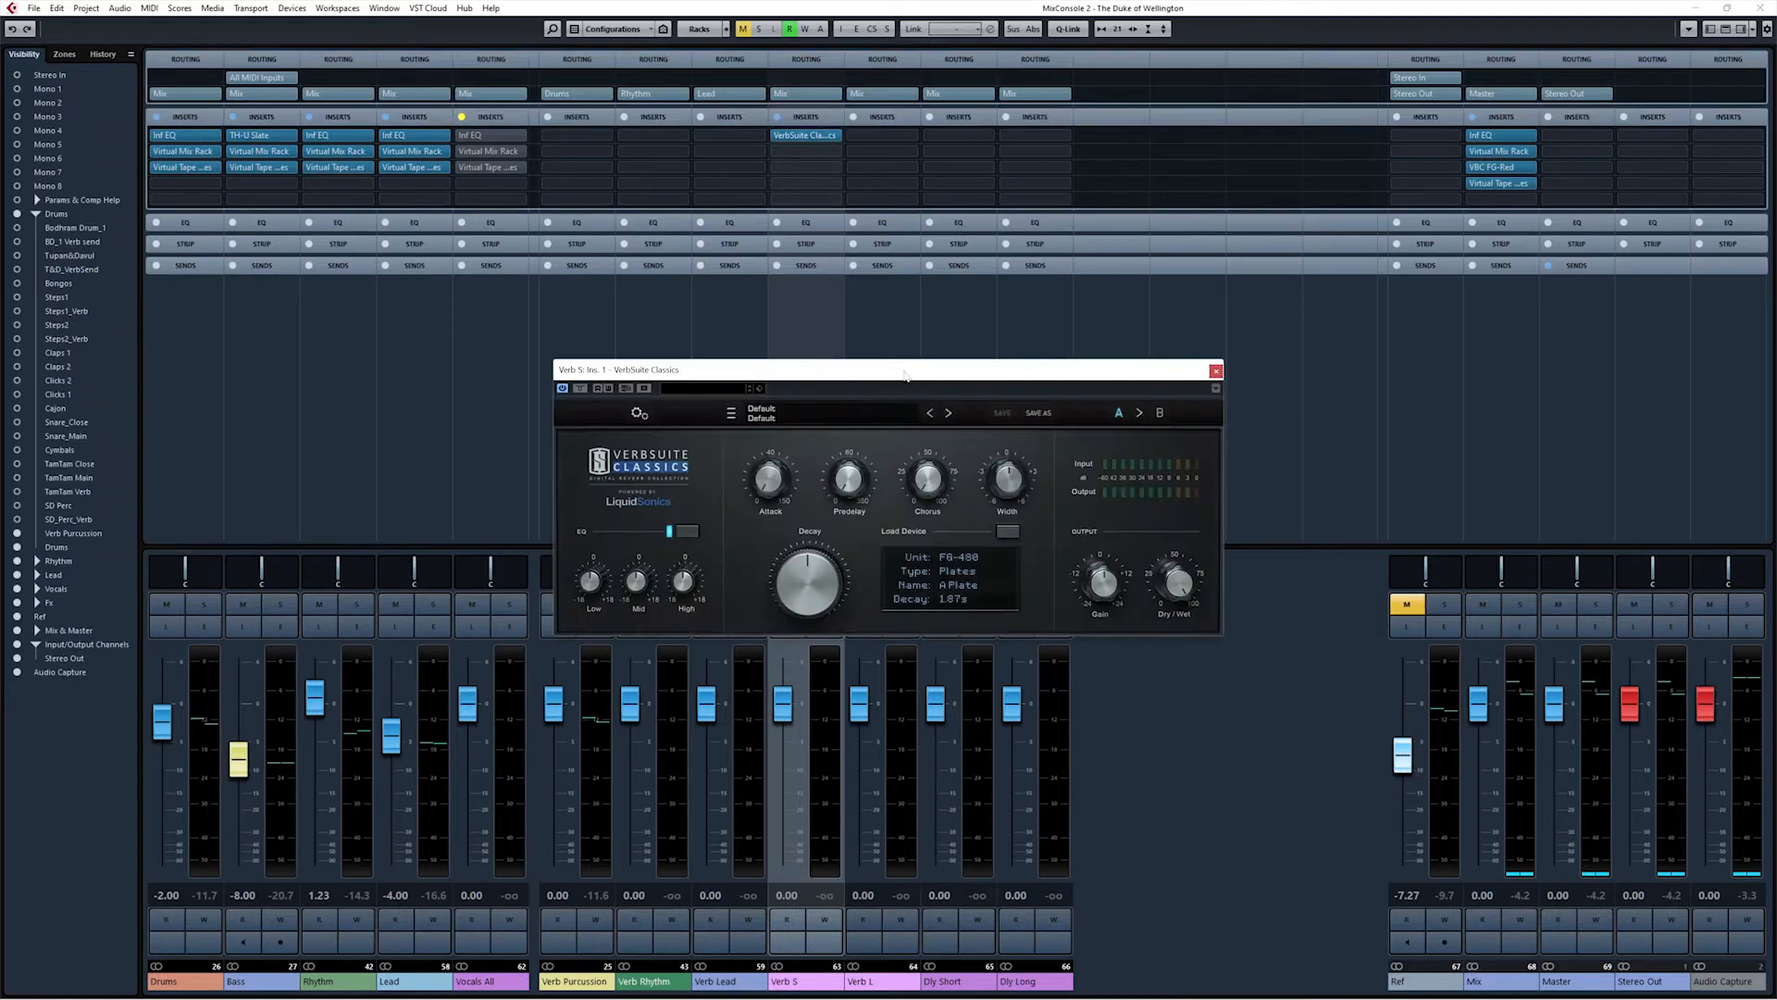
pyautogui.moveTo(906, 374); pyautogui.dragTo(813, 415)
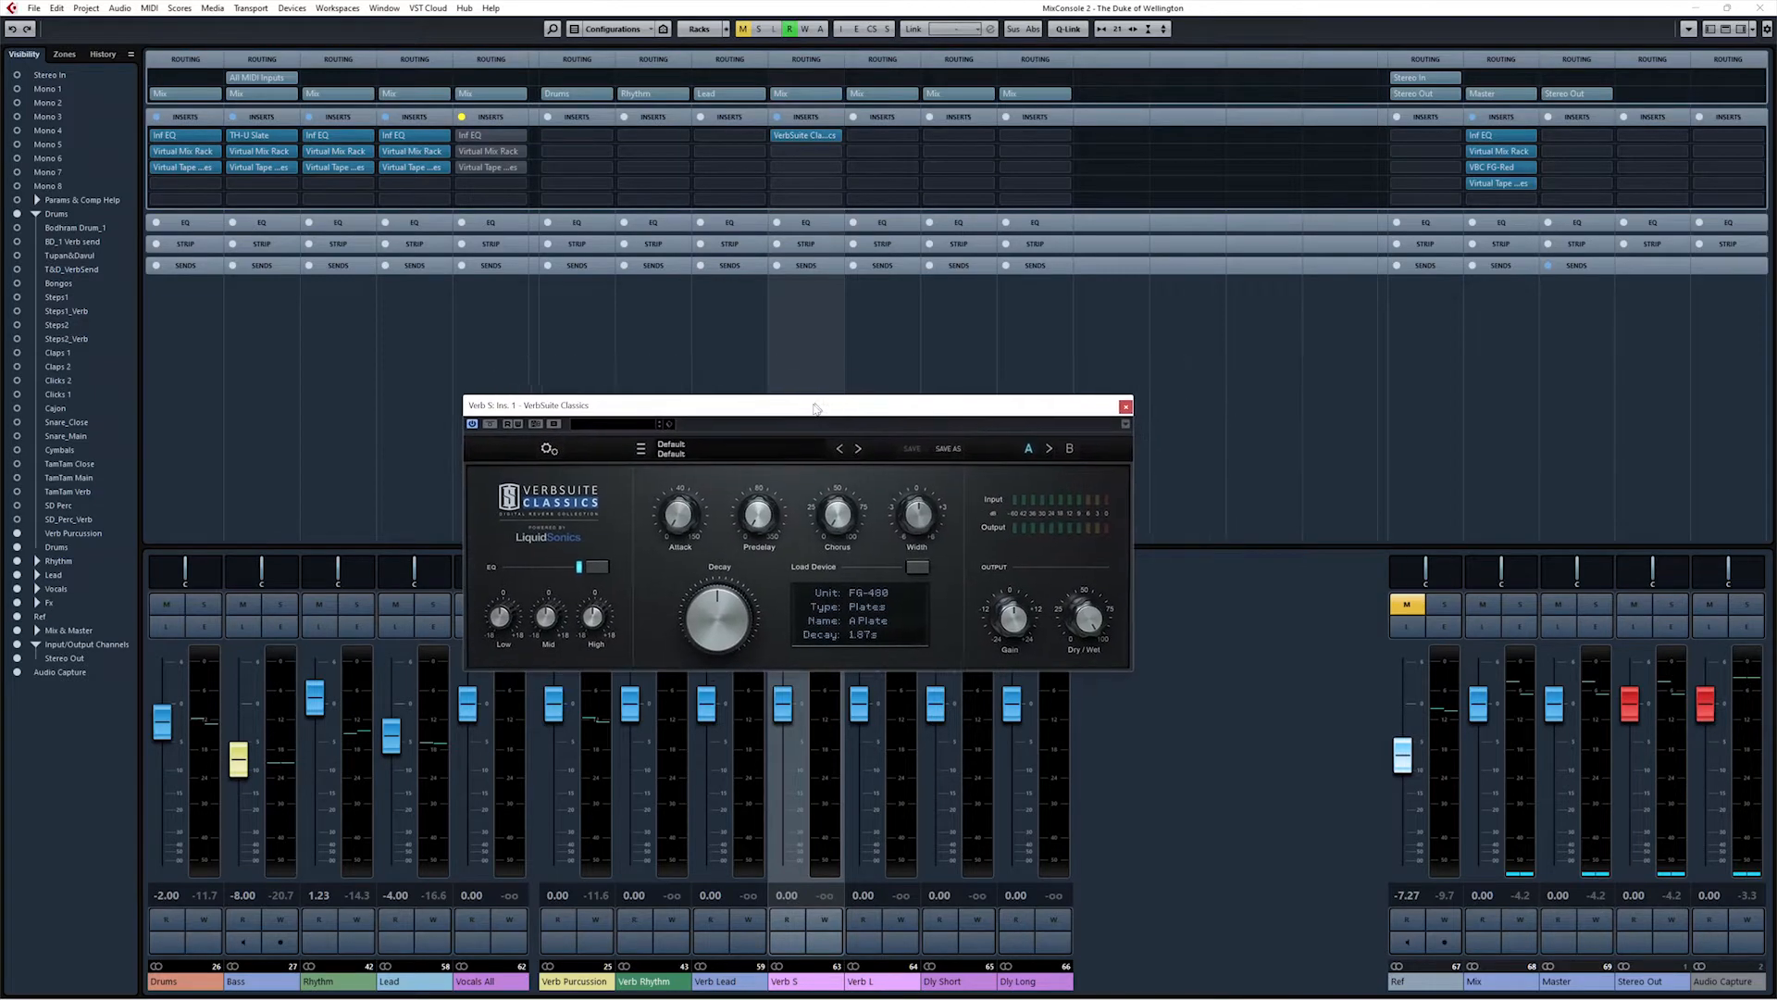
pyautogui.click(757, 452)
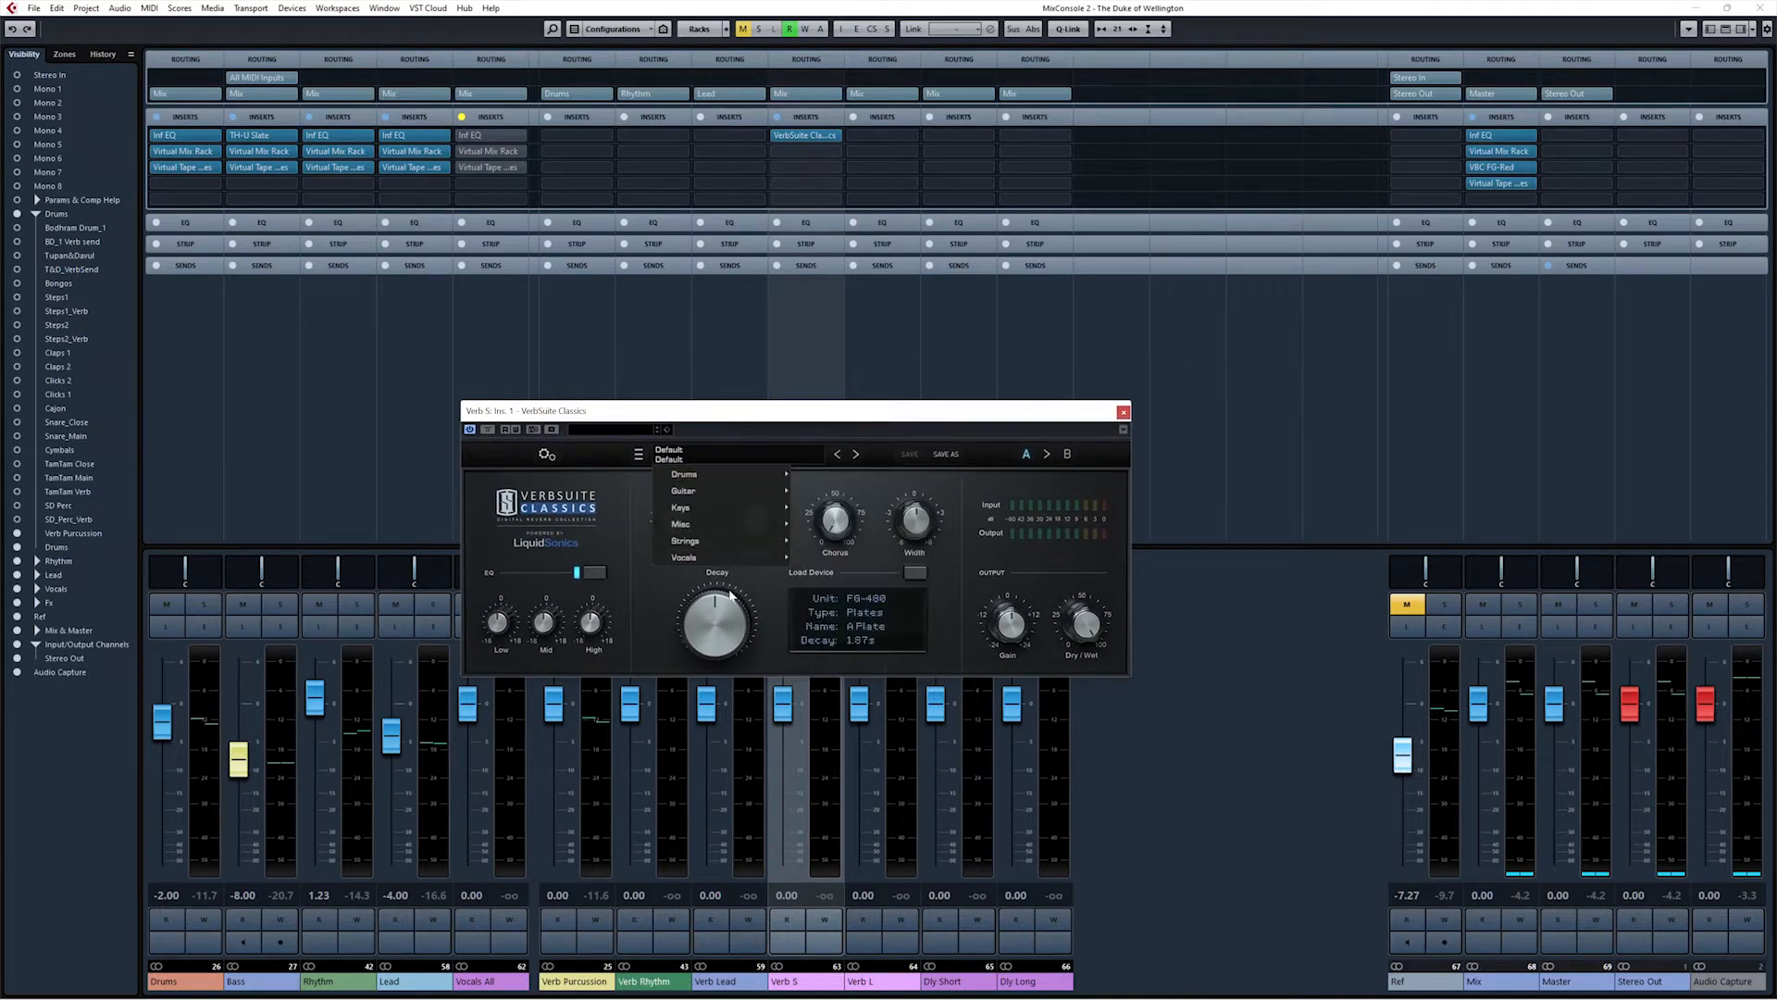
pyautogui.click(651, 580)
pyautogui.click(735, 457)
pyautogui.moveTo(704, 541)
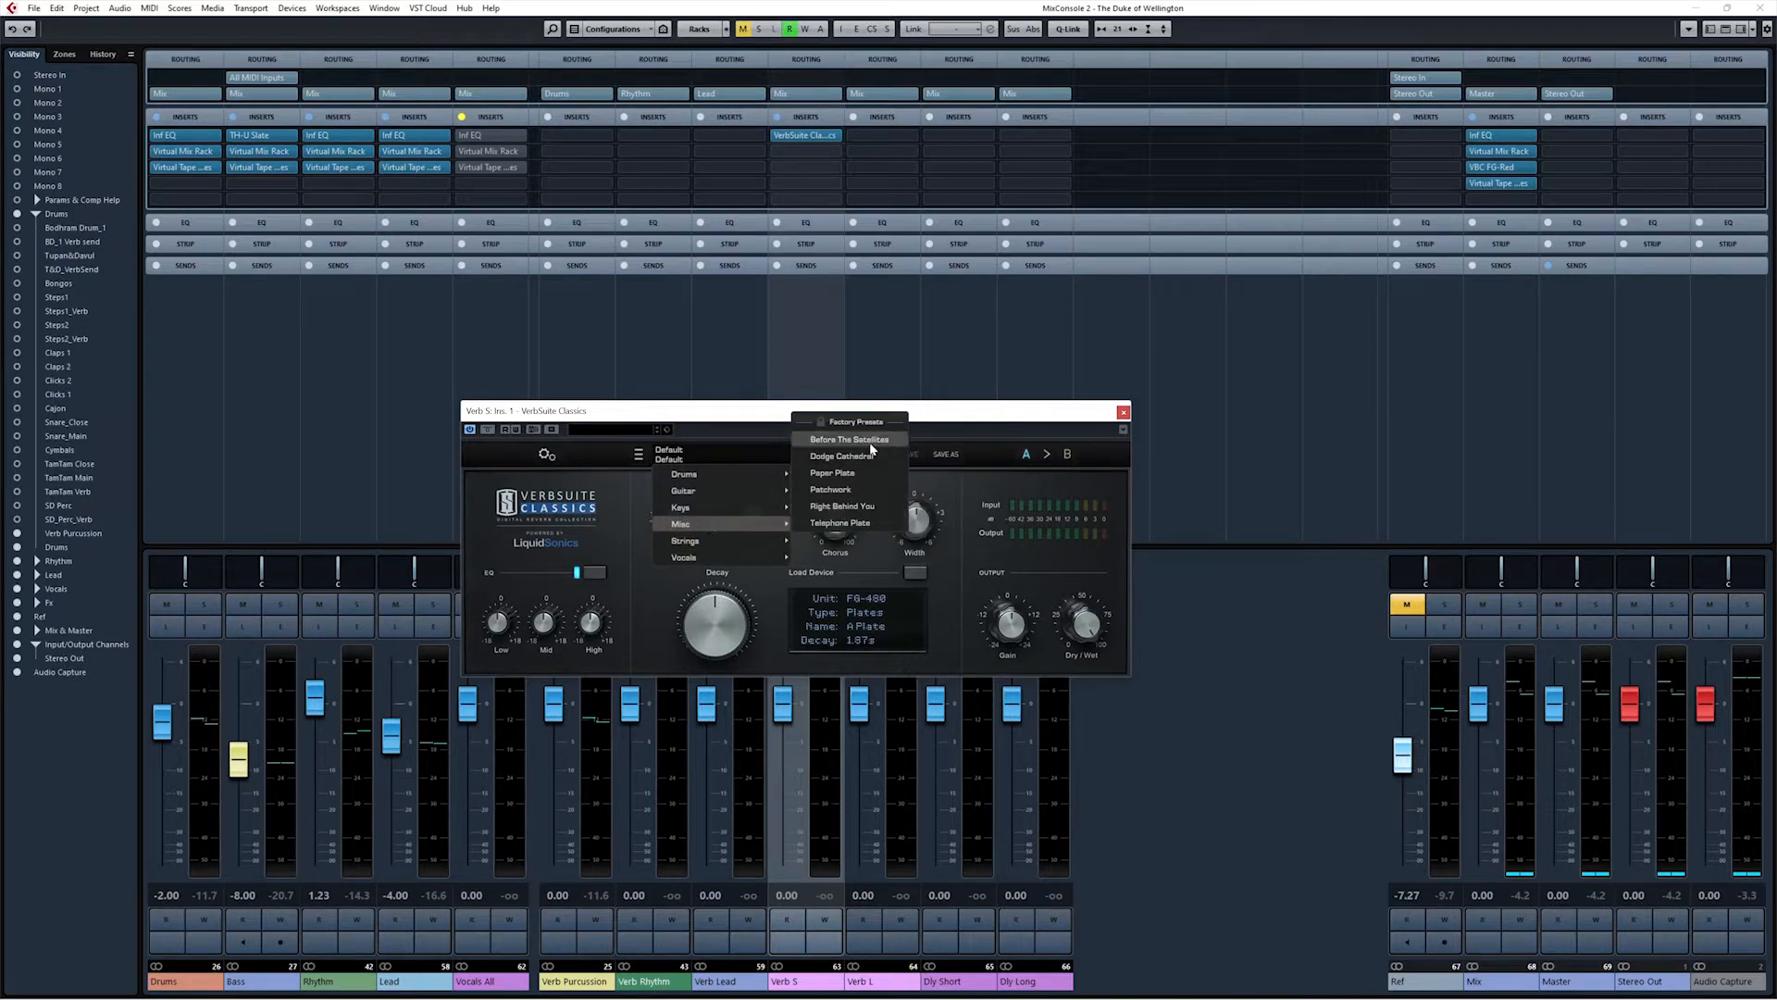
pyautogui.click(626, 631)
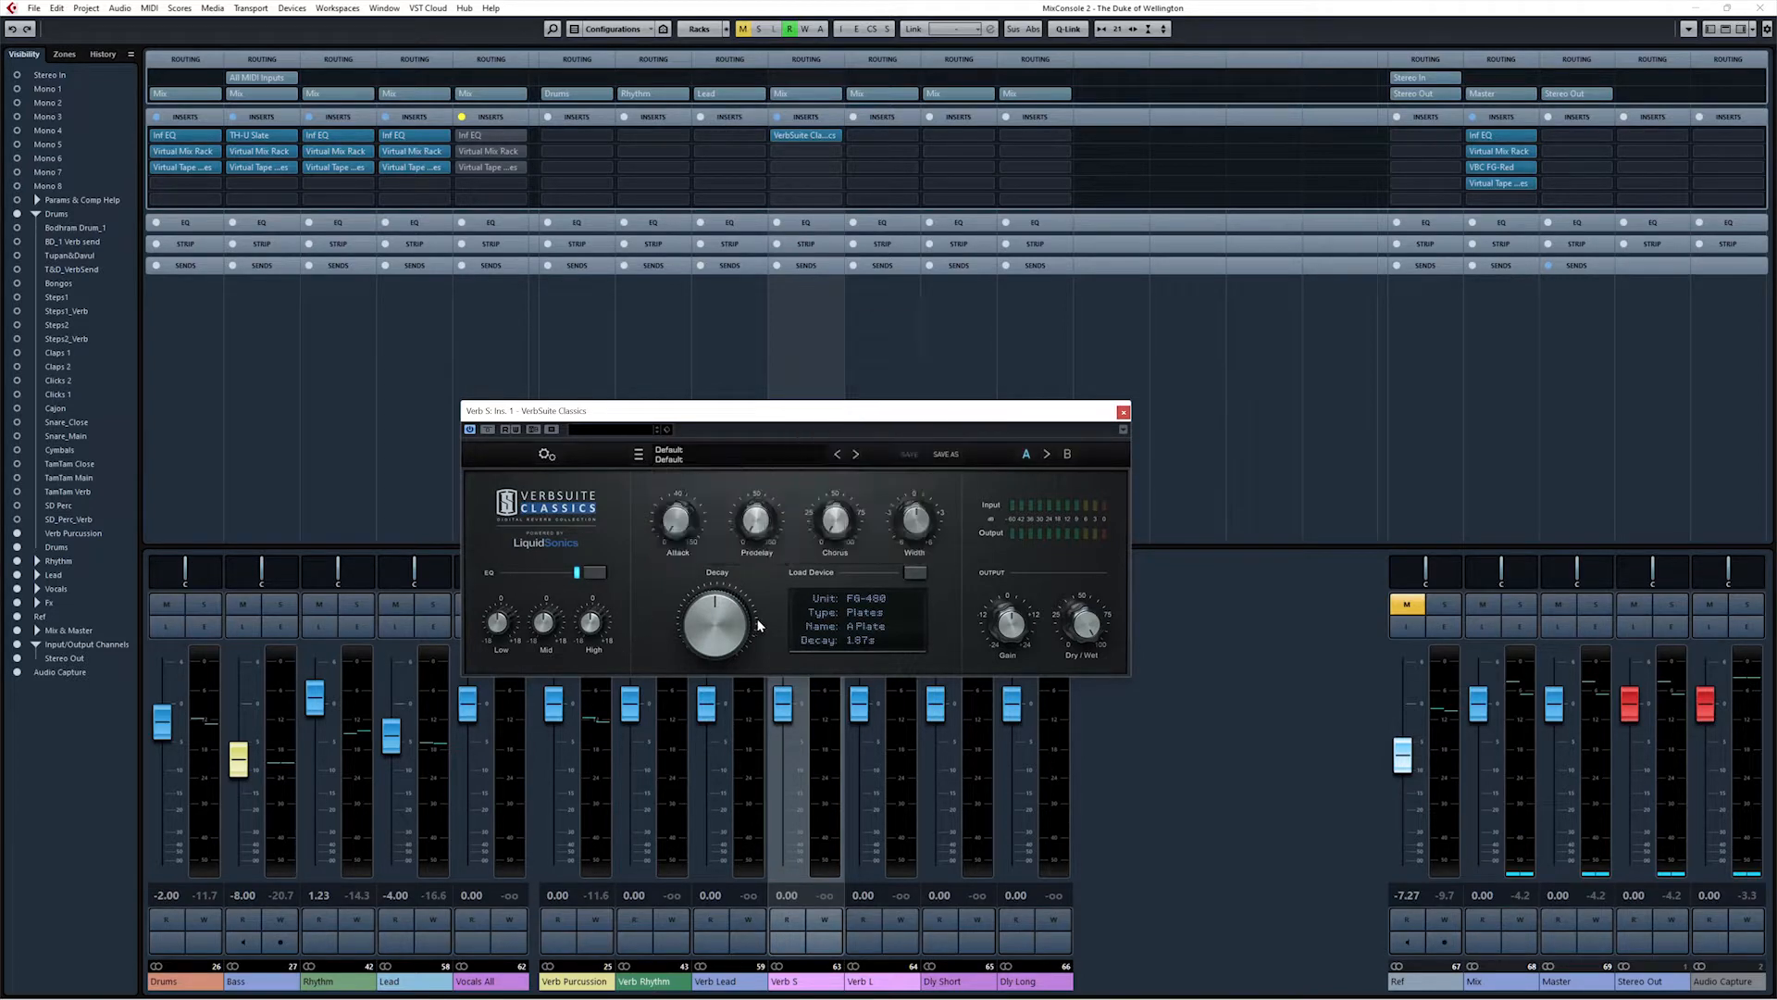
# Step: Filter the reverb devices by length 0.2 - 0.5 and type Rooms, and load FG-16X Room 0.5s
pyautogui.click(863, 621)
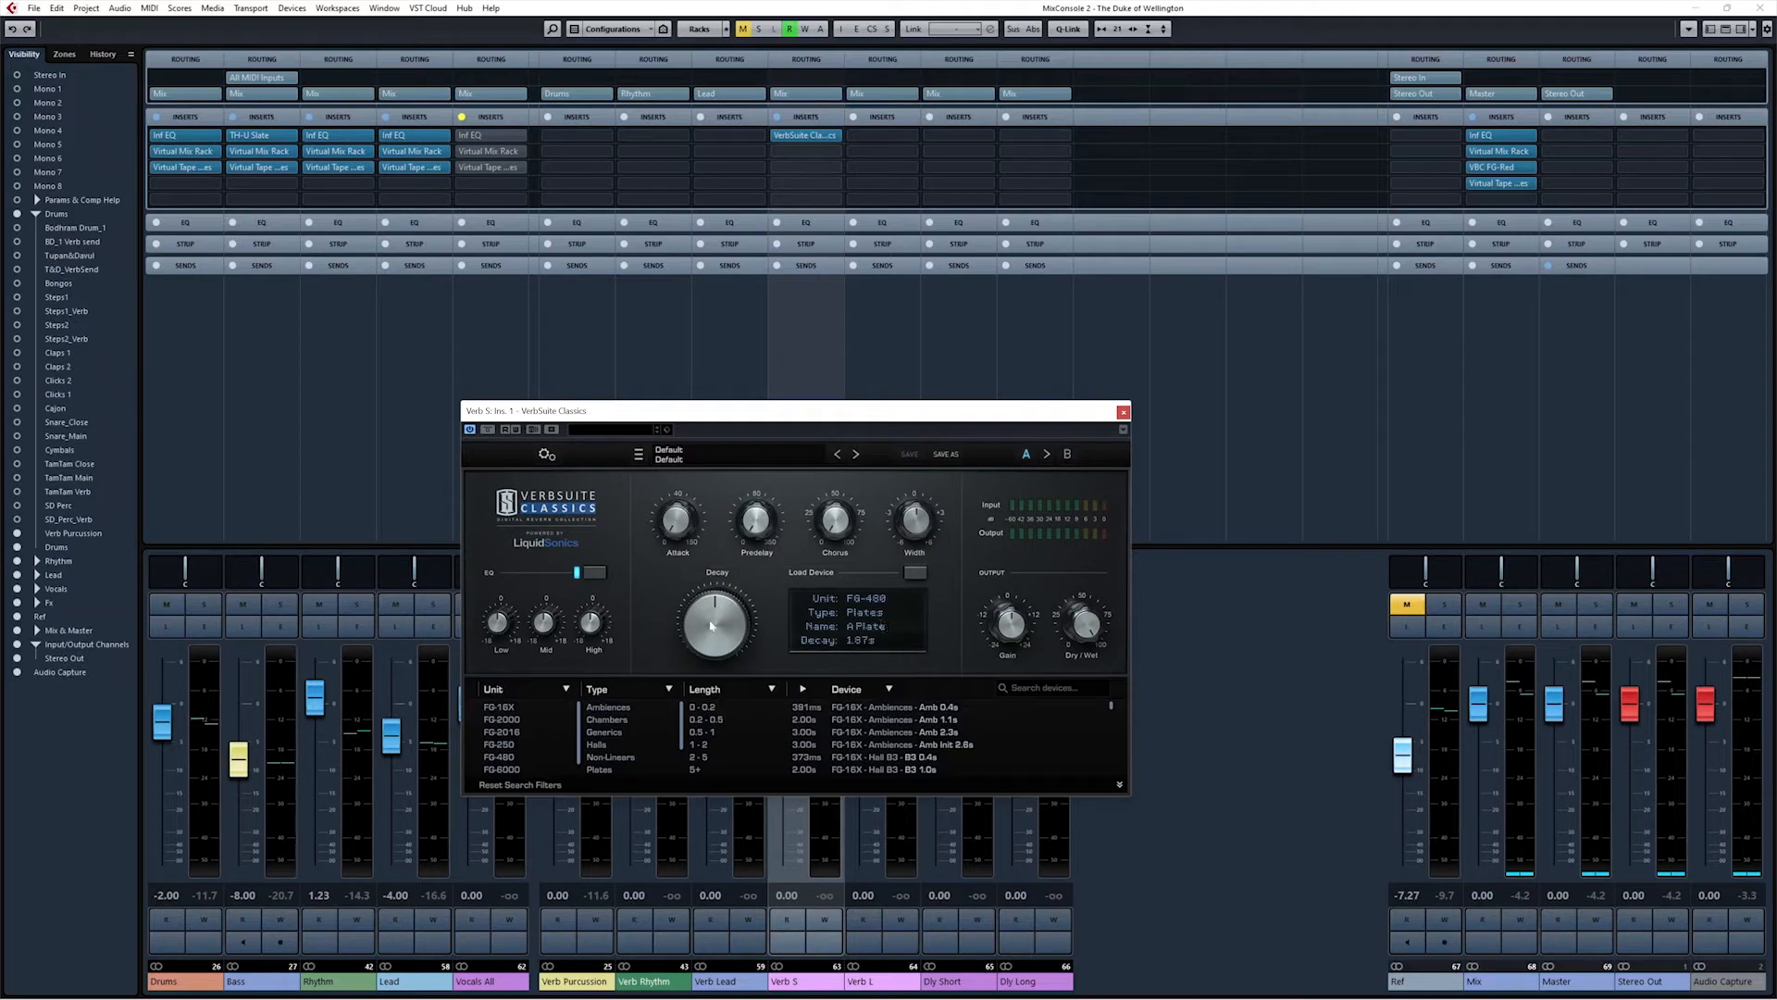
pyautogui.click(715, 720)
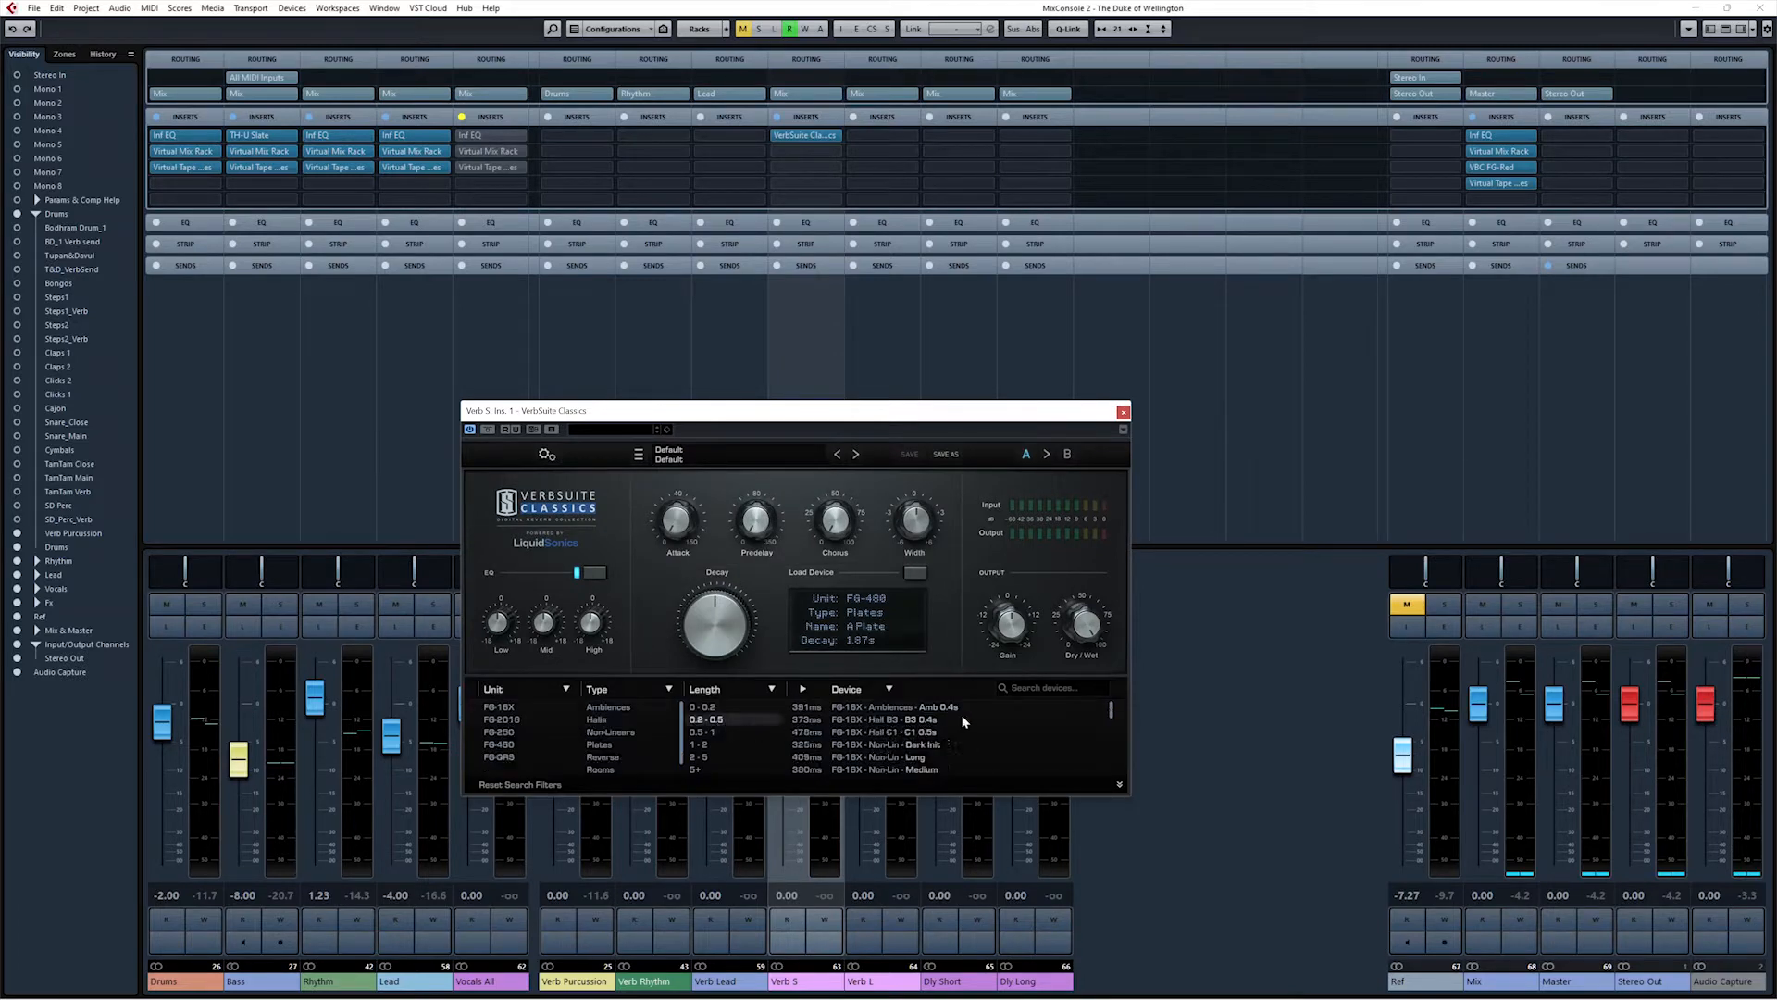
pyautogui.click(1120, 786)
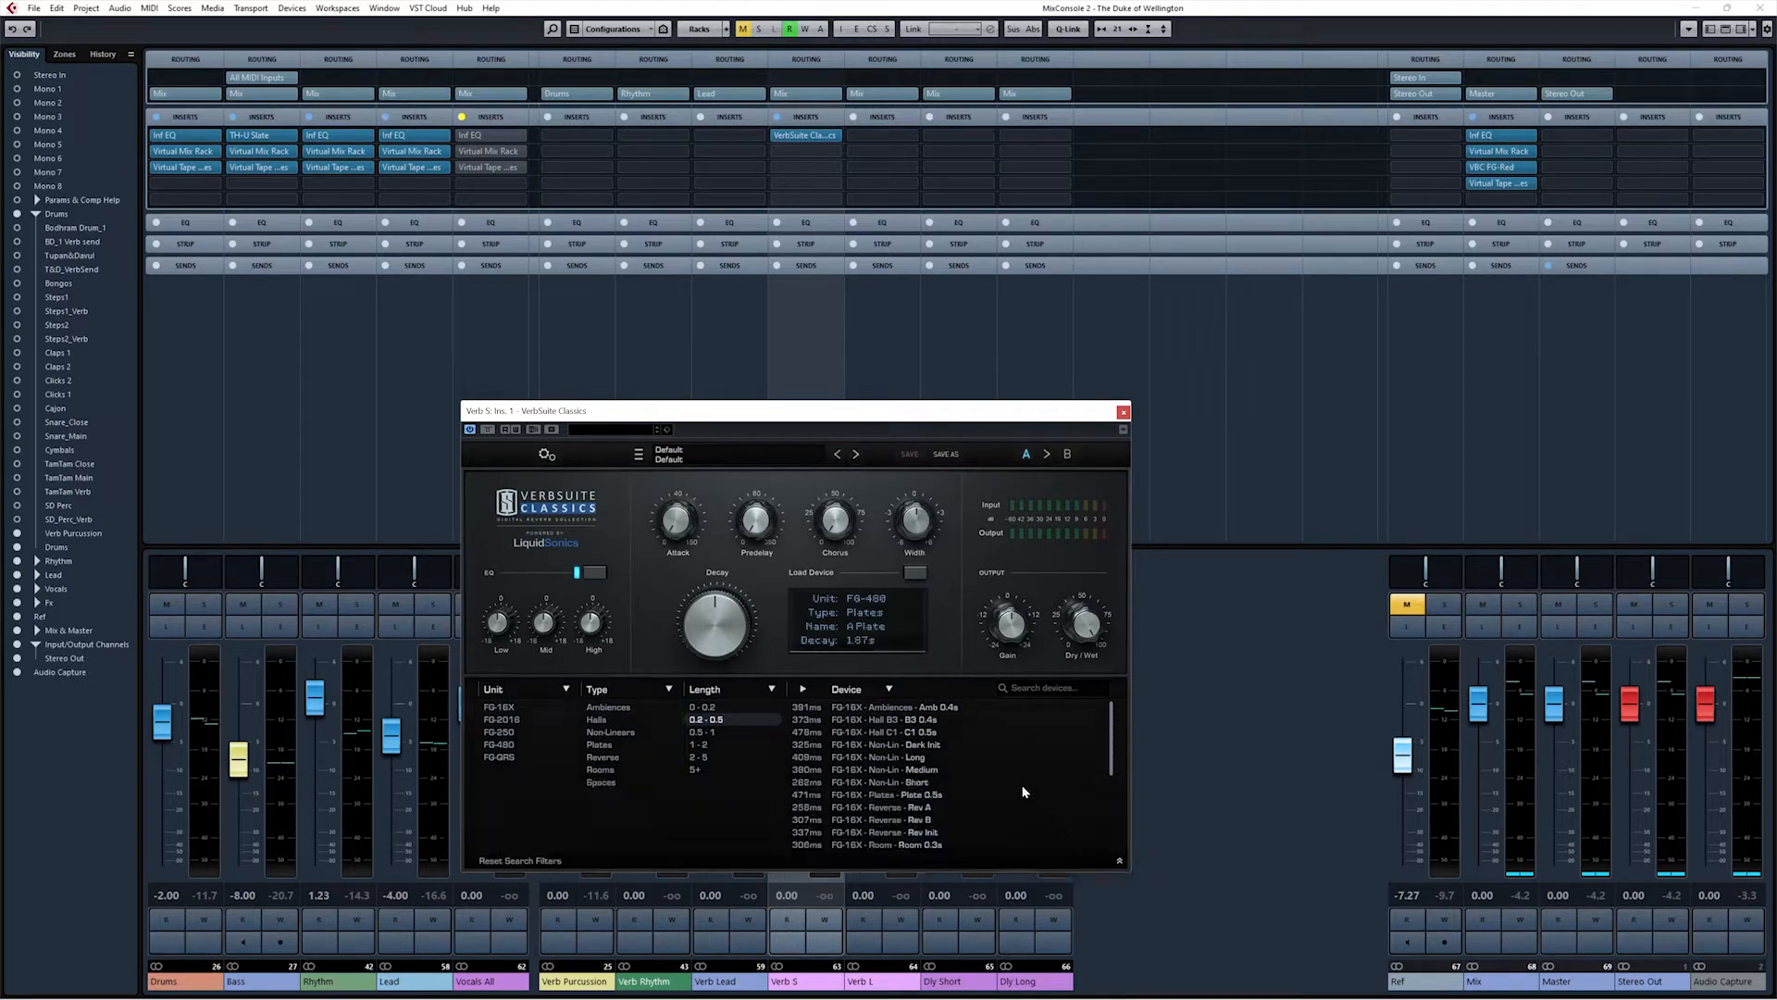
pyautogui.click(599, 770)
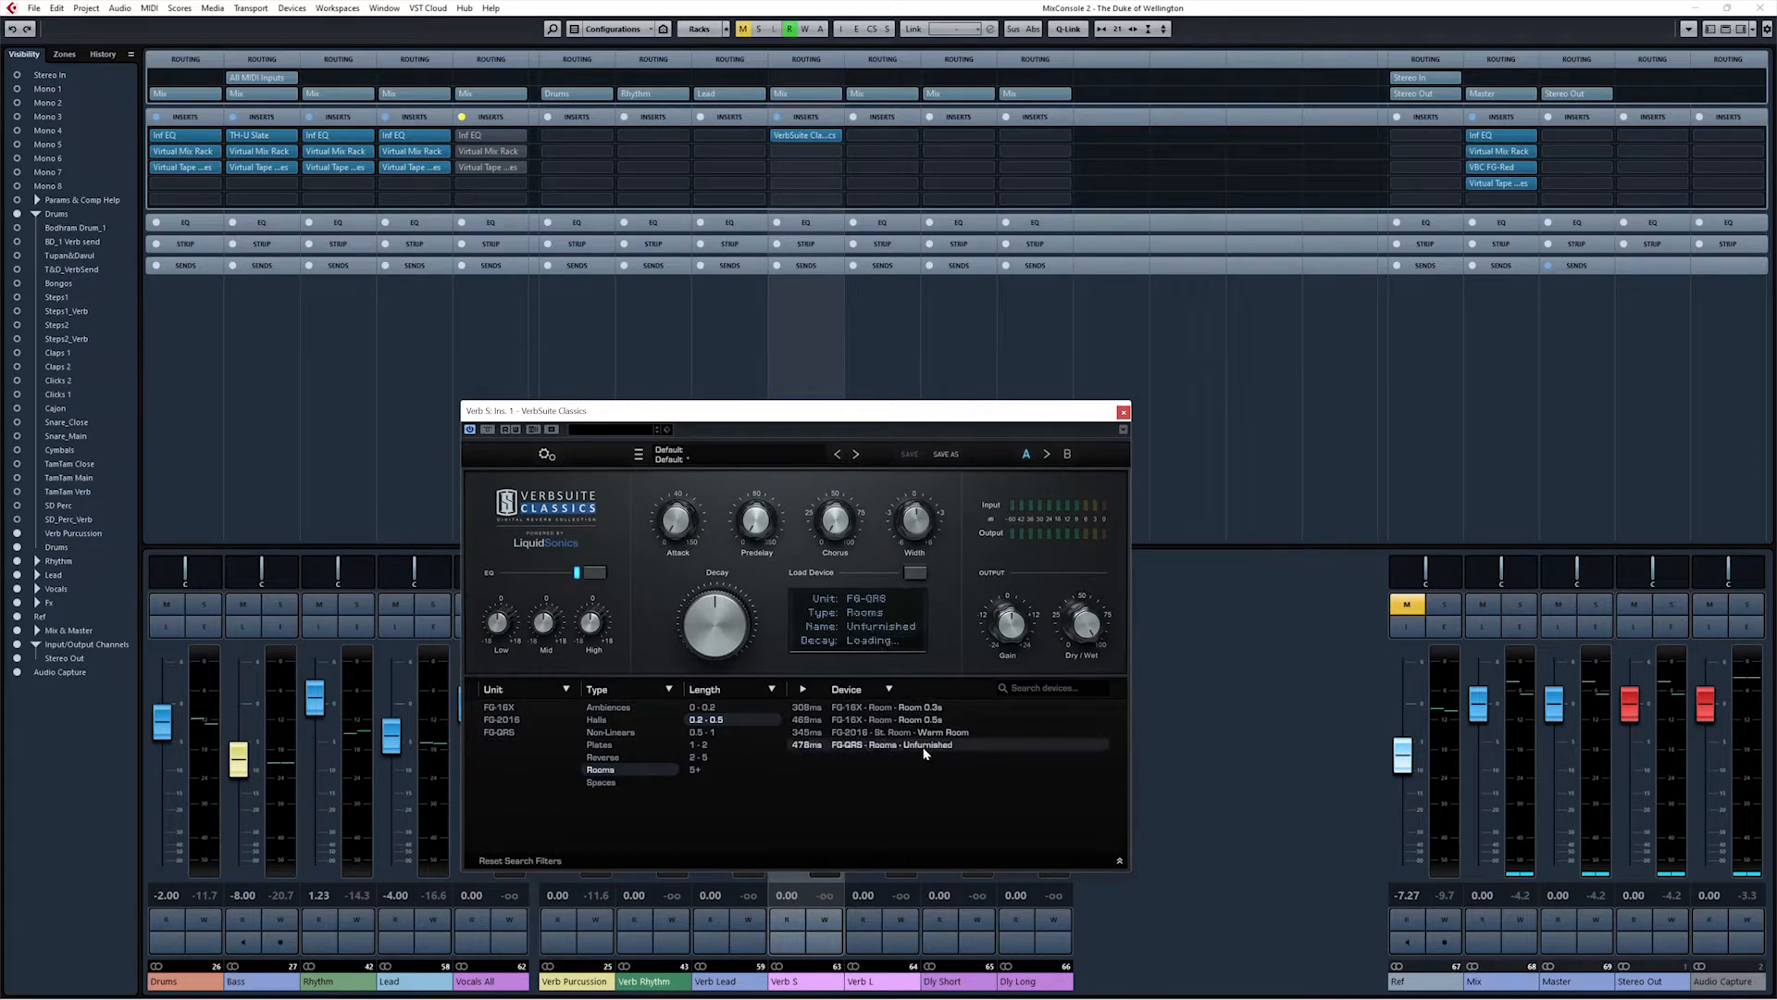
pyautogui.click(944, 733)
pyautogui.click(923, 720)
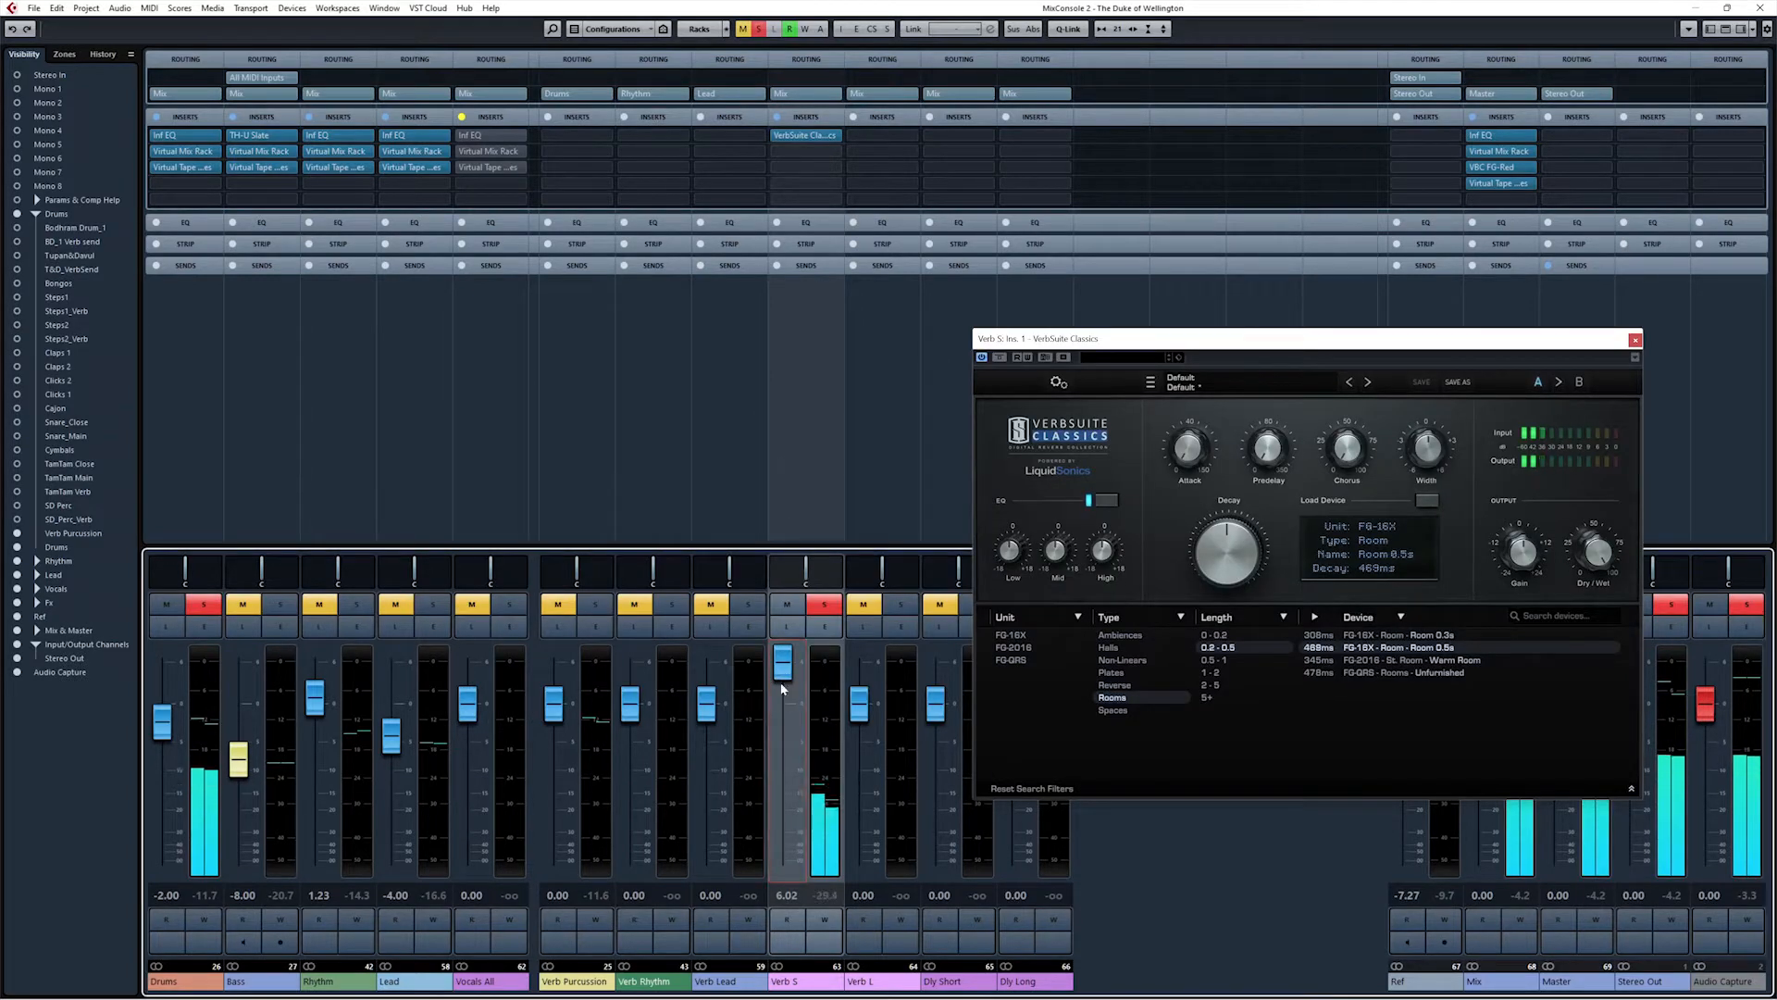
# Step: Reset the Verb S fader to 0.00 dB and switch back to the main MixConsole
pyautogui.keyDown('ctrl'); pyautogui.click(790, 716); pyautogui.keyUp('ctrl')
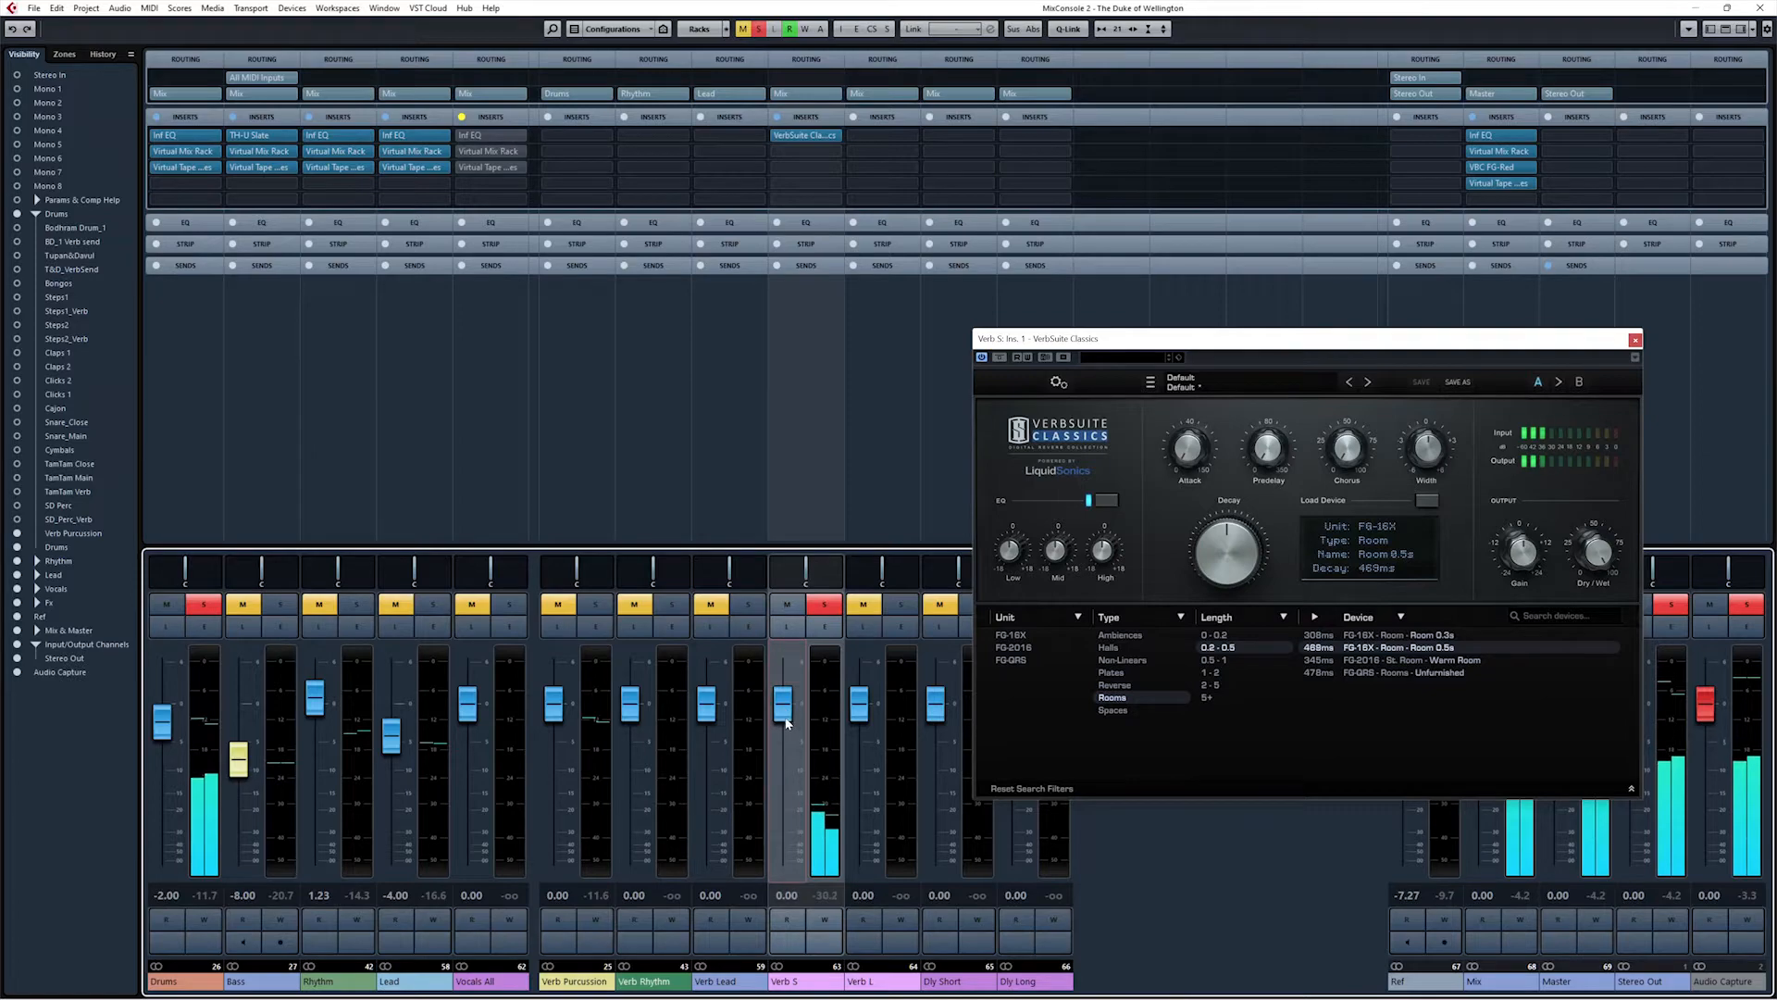
pyautogui.press('F3')
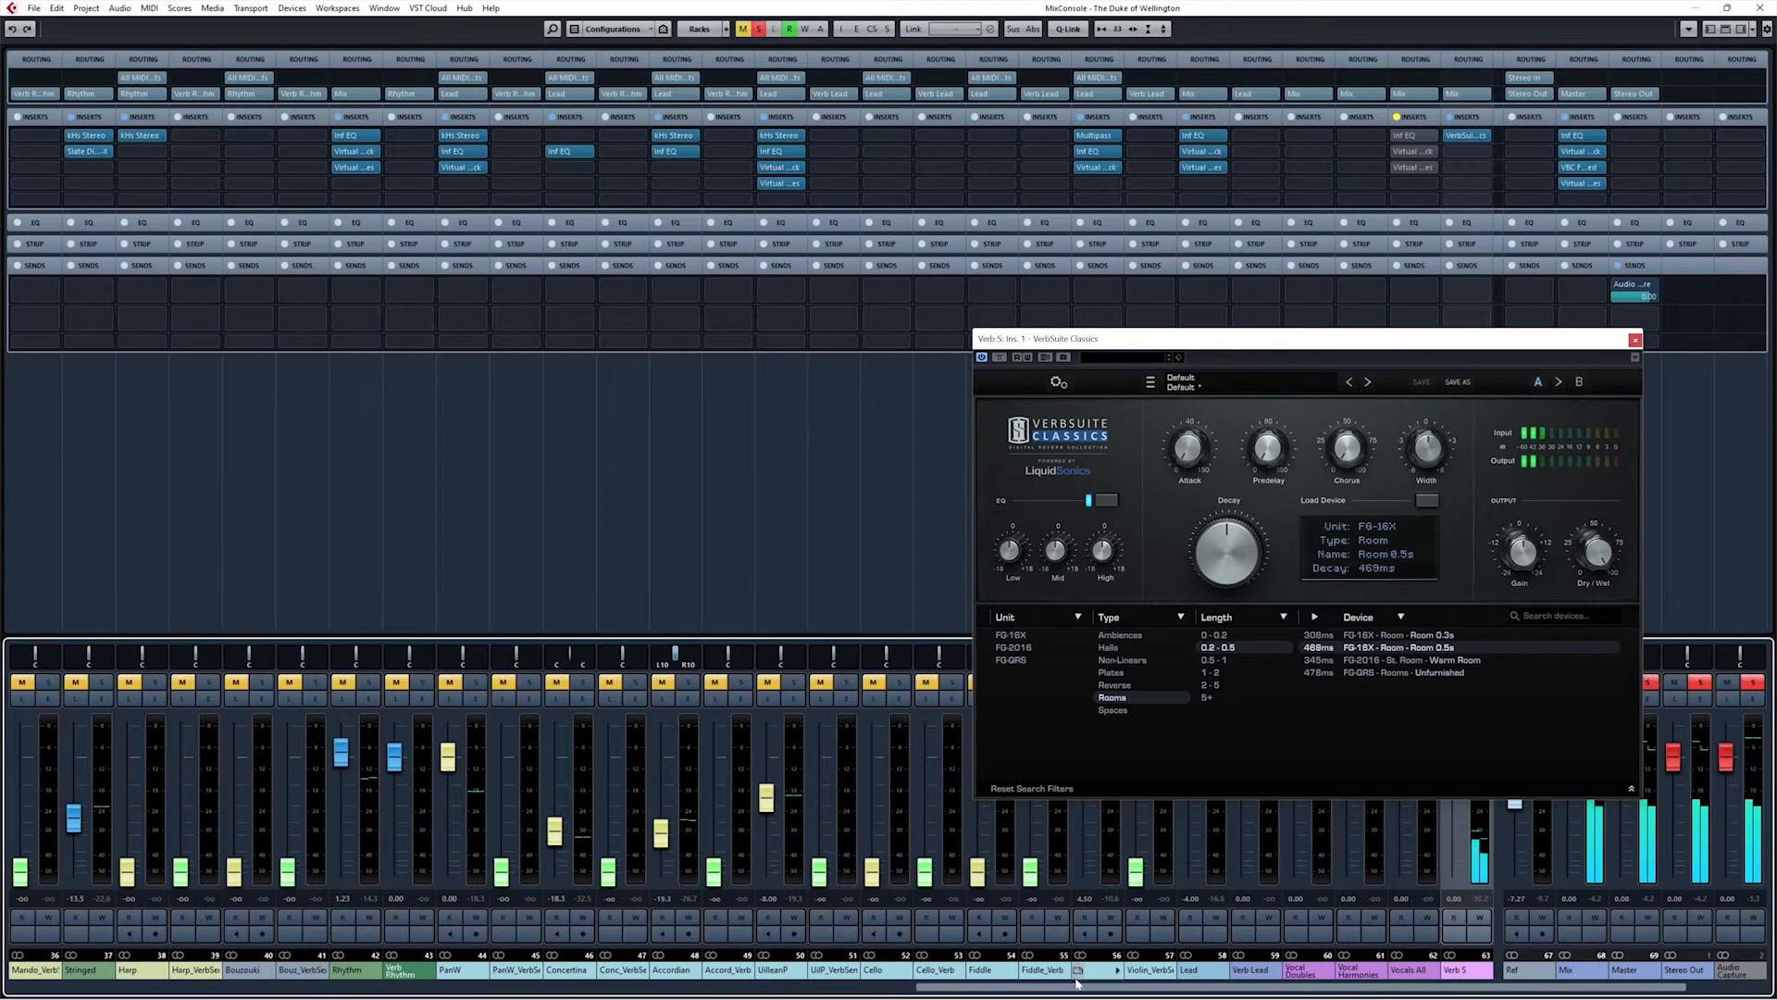
# Step: Raise the Bongos channel's send to Verb S to 6.02 dB
pyautogui.moveTo(1076, 987); pyautogui.dragTo(2, 954)
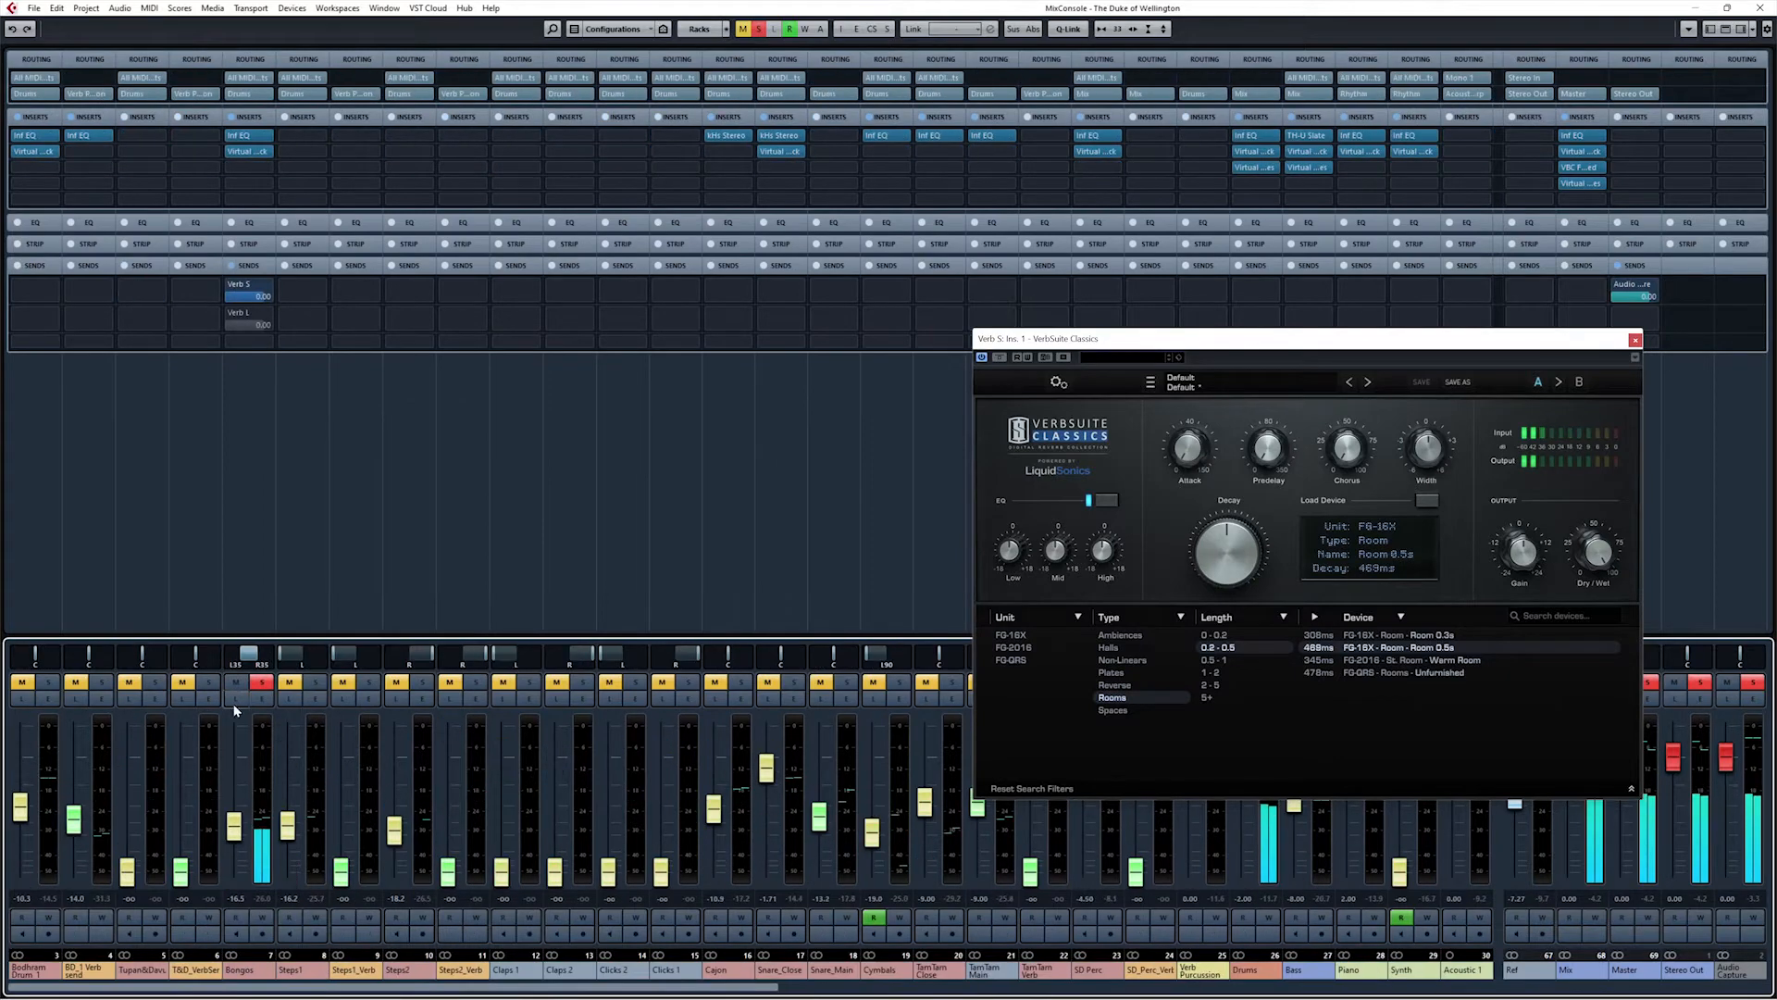
pyautogui.moveTo(252, 297); pyautogui.dragTo(343, 296)
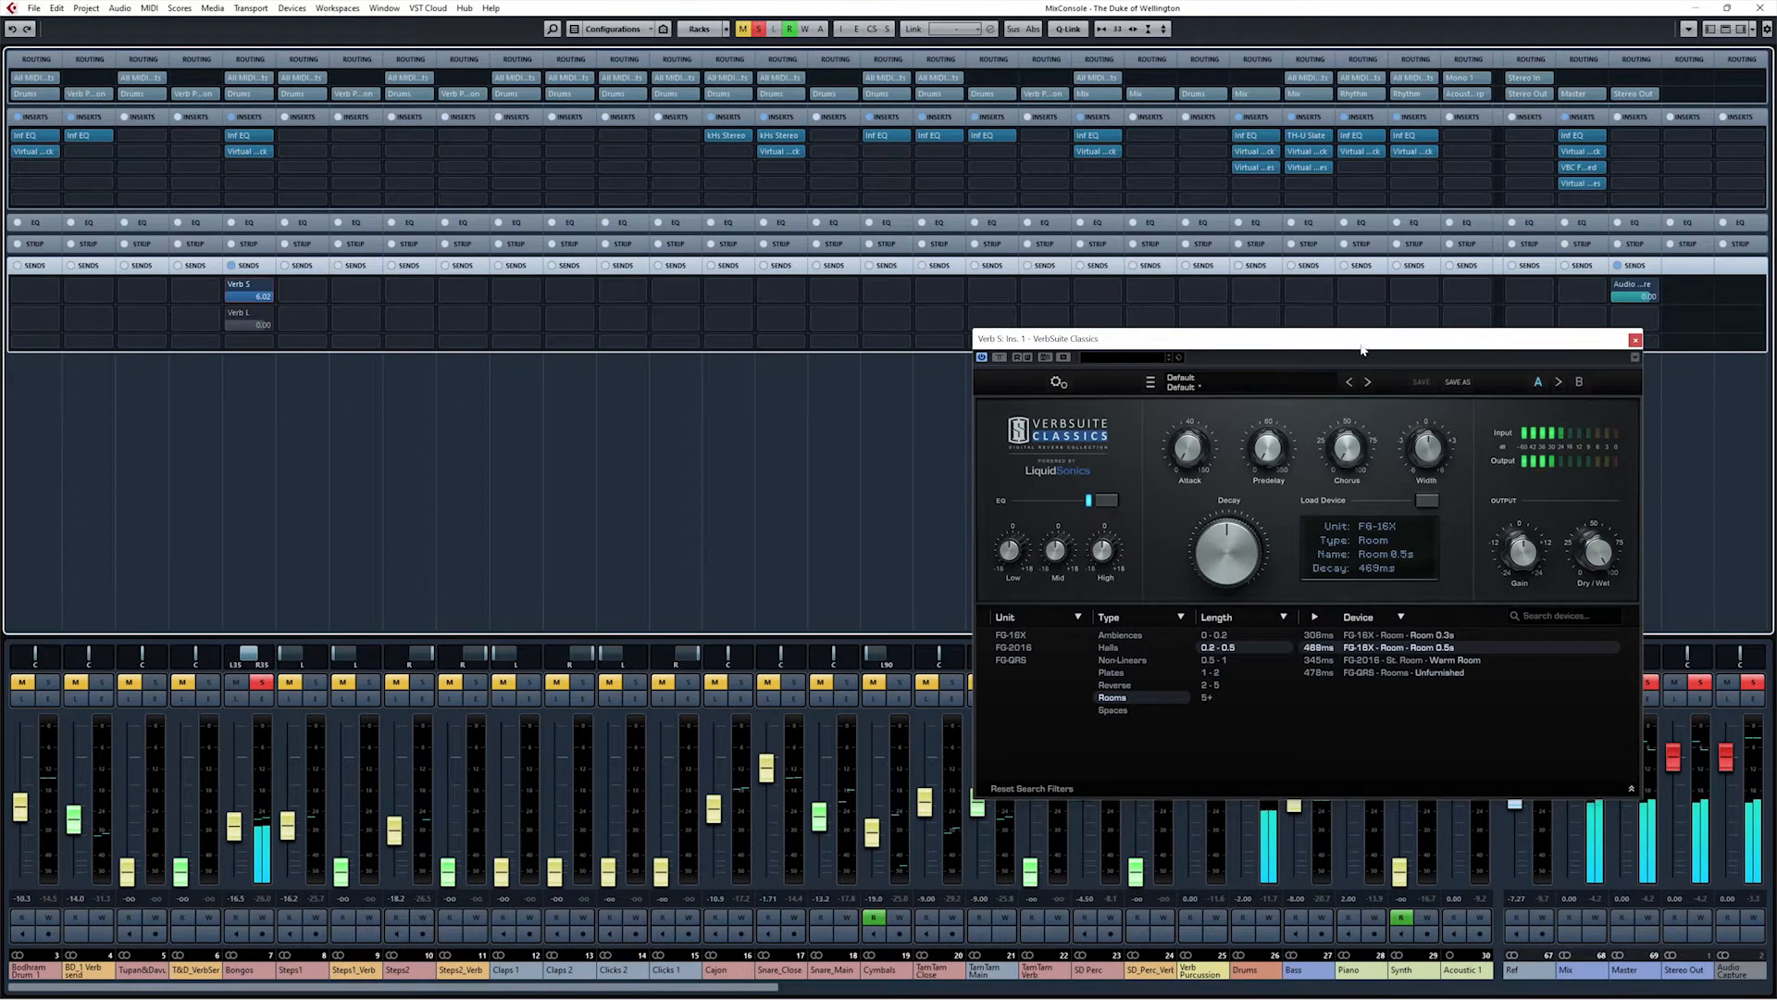
# Step: Audition Room 0.3s, Warm Room and Unfurnished in the Verb S reverb, reload FG-16X Room 0.5s, and close the plug-in
pyautogui.moveTo(1361, 350); pyautogui.dragTo(951, 344)
pyautogui.click(1018, 632)
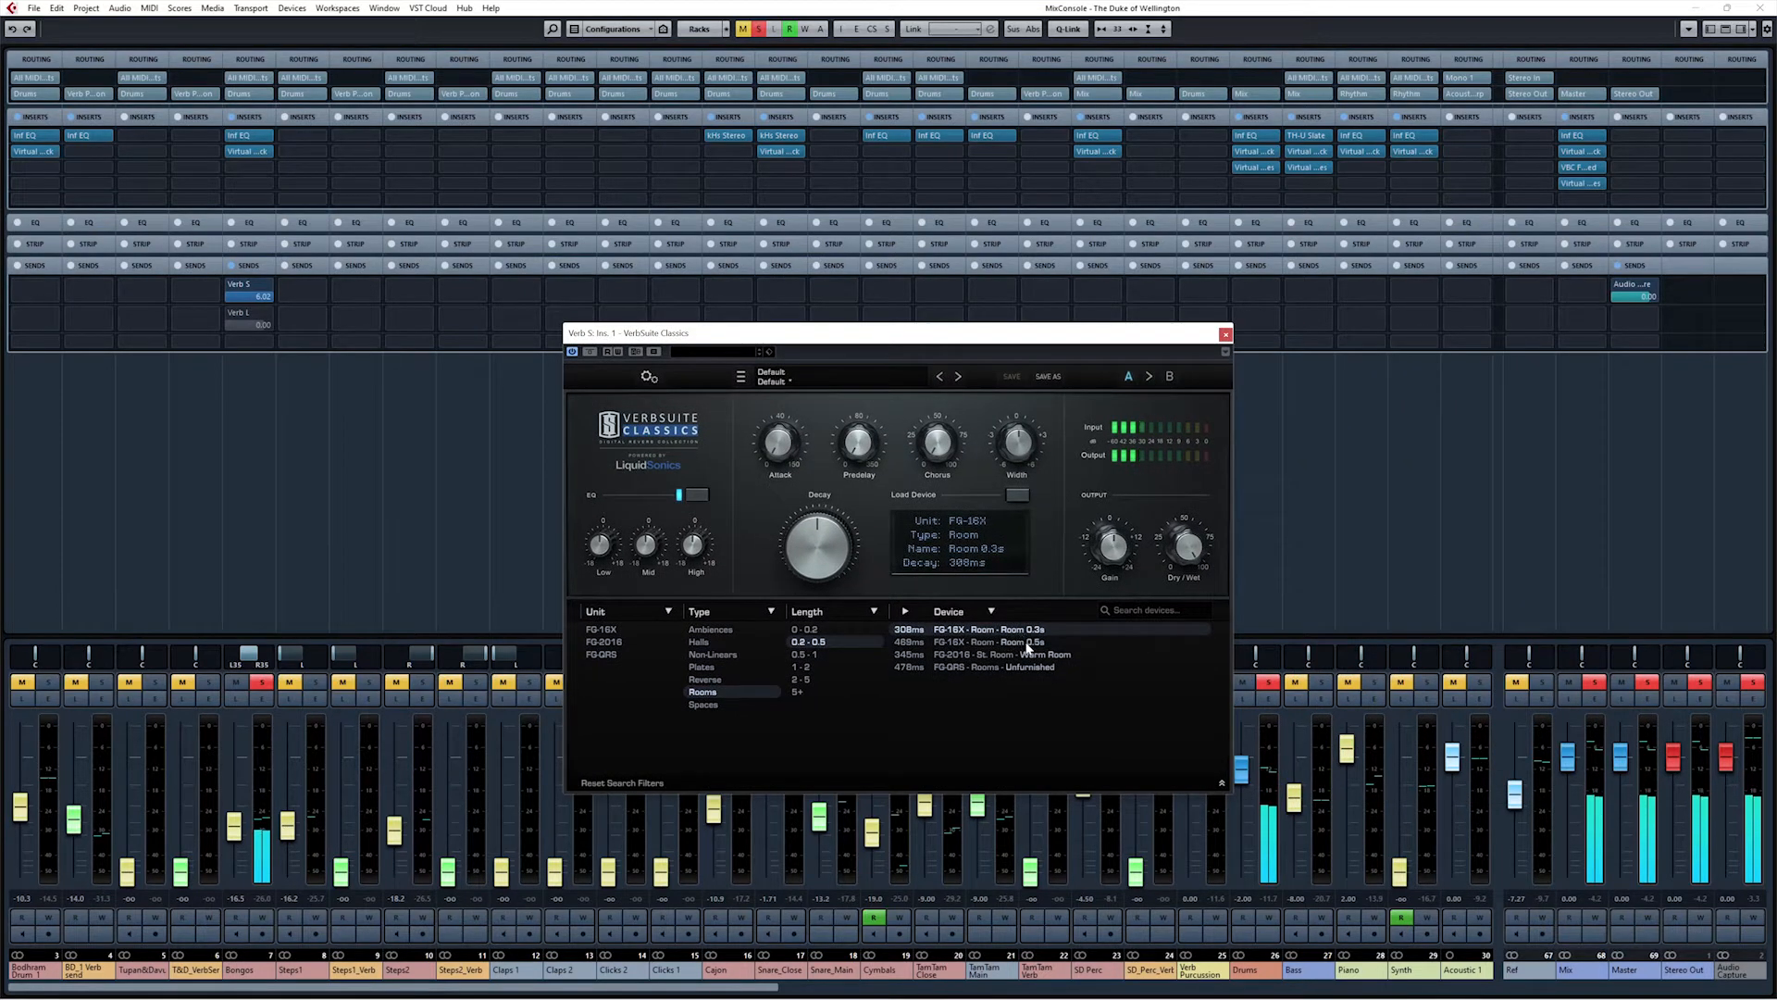
pyautogui.click(1042, 655)
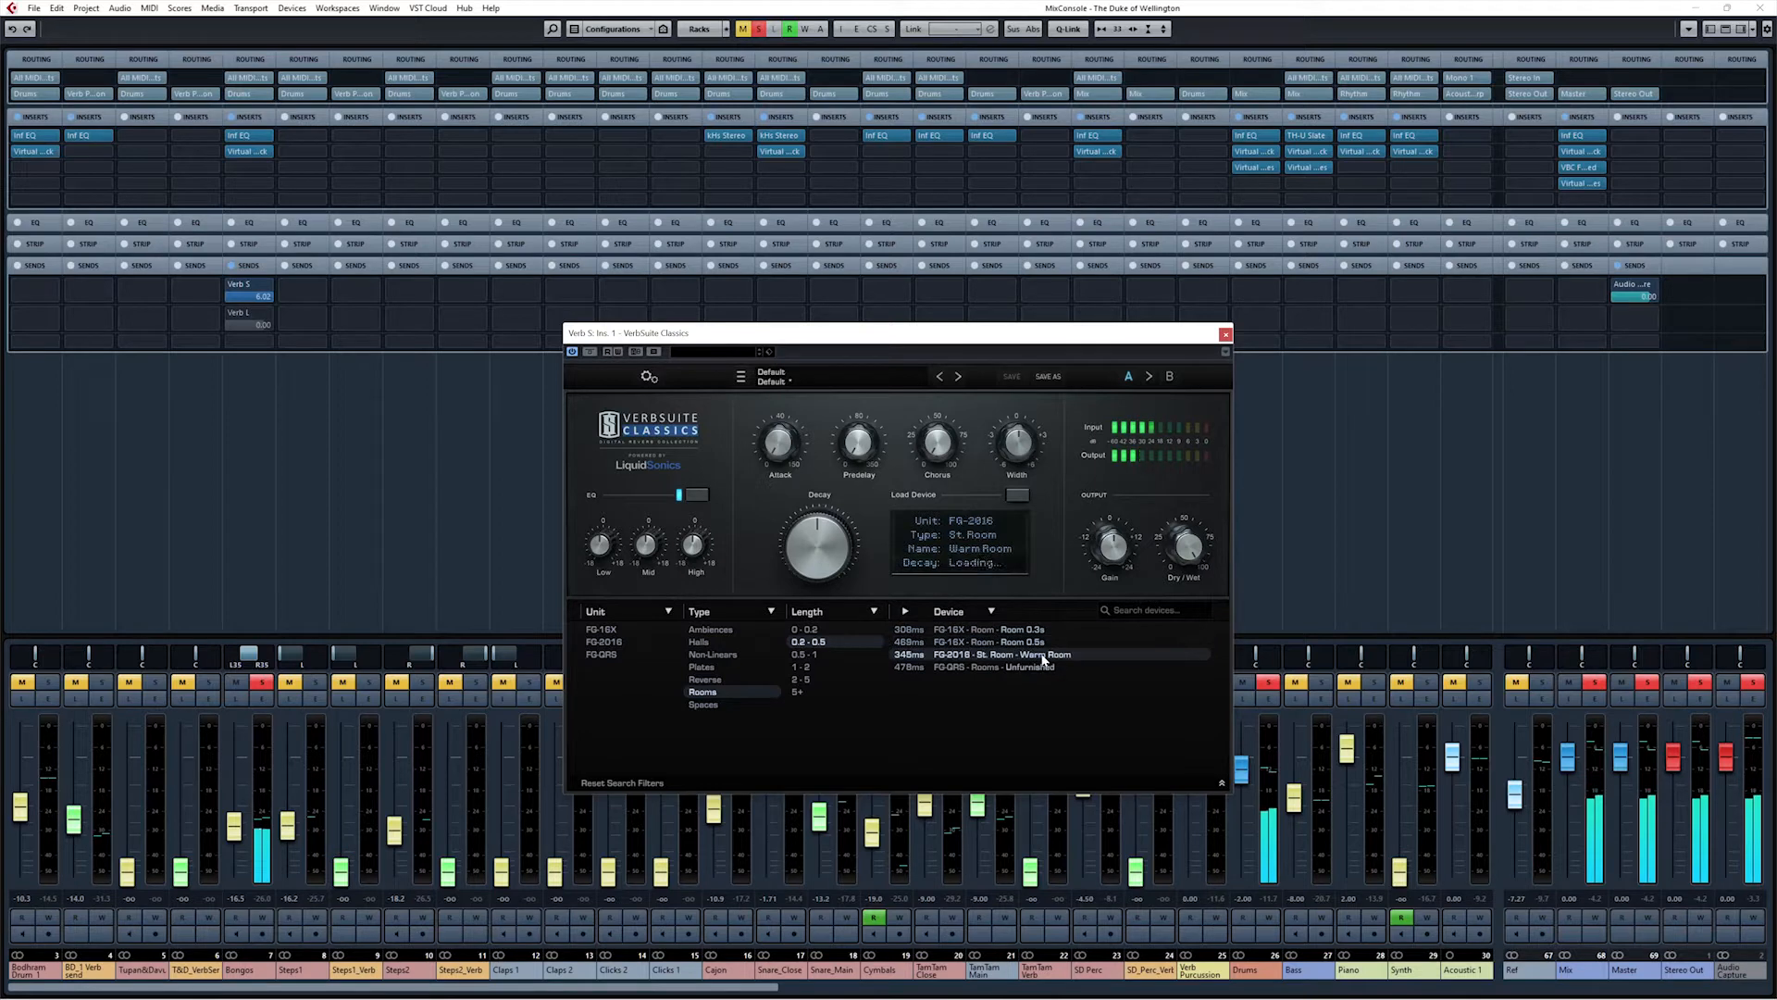
pyautogui.click(1024, 668)
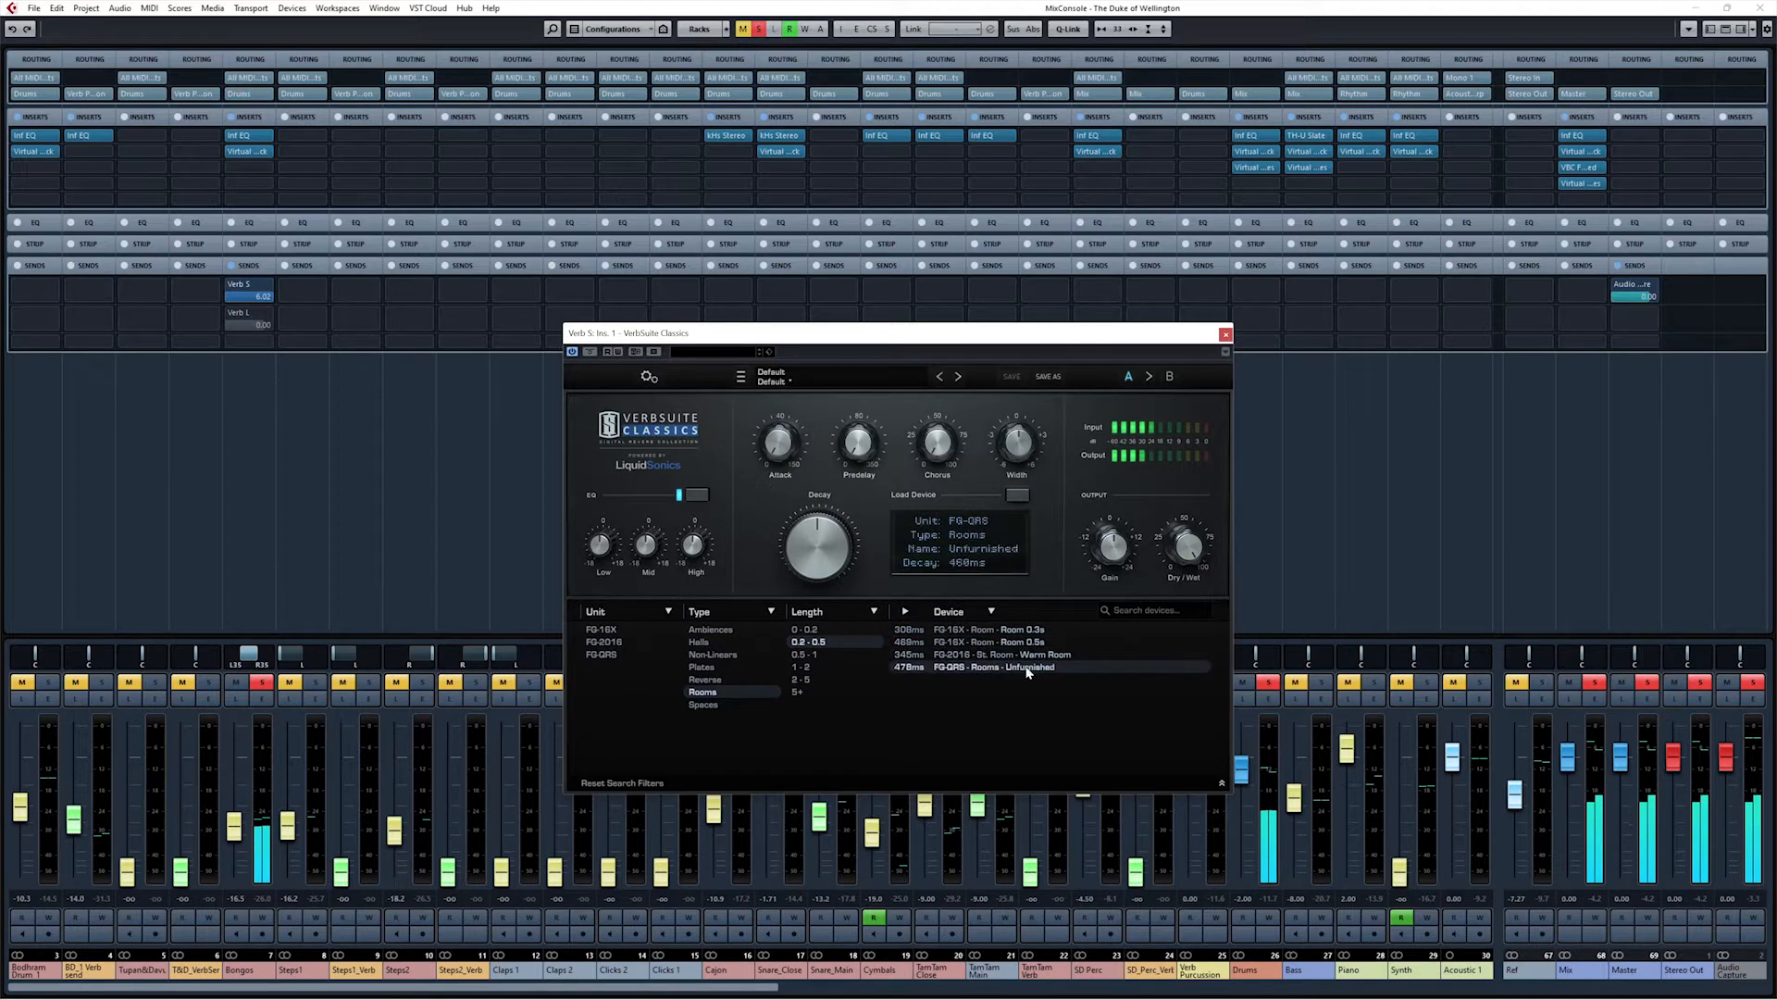
pyautogui.click(1037, 643)
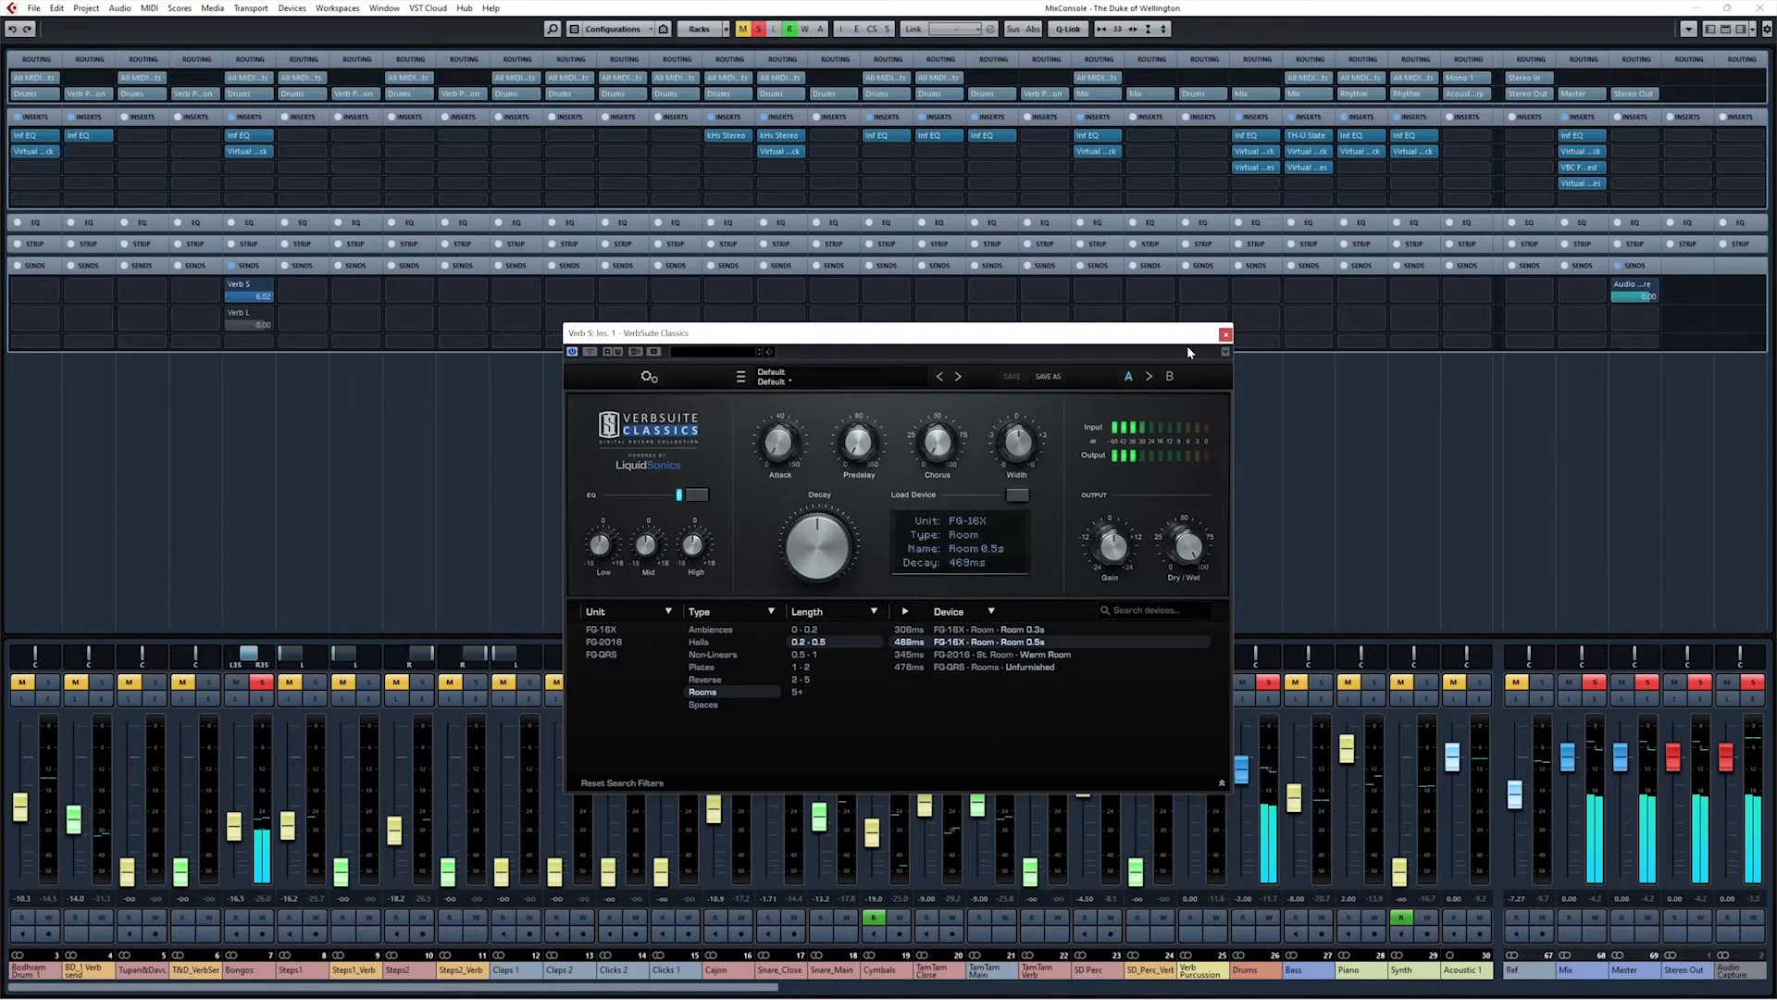
pyautogui.click(1224, 334)
# Step: Insert VerbSuite Classics in the first insert slot of the Verb L channel in MixConsole 2
pyautogui.press('F3')
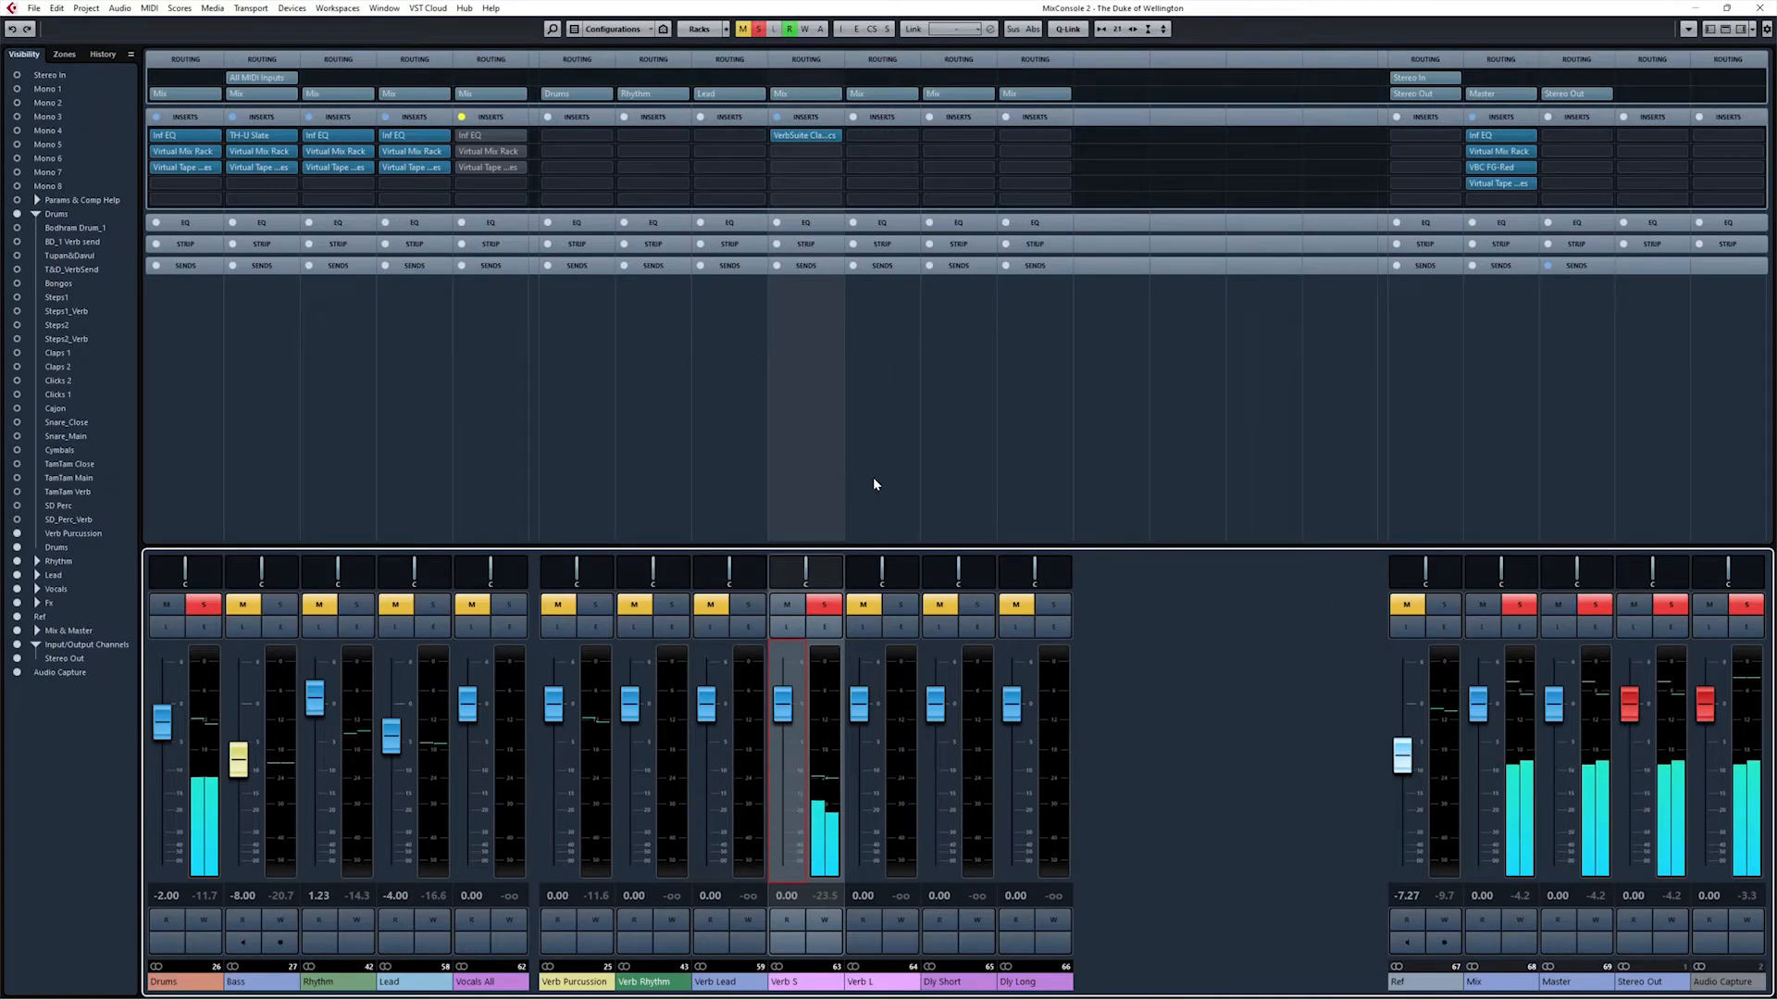
pyautogui.click(811, 476)
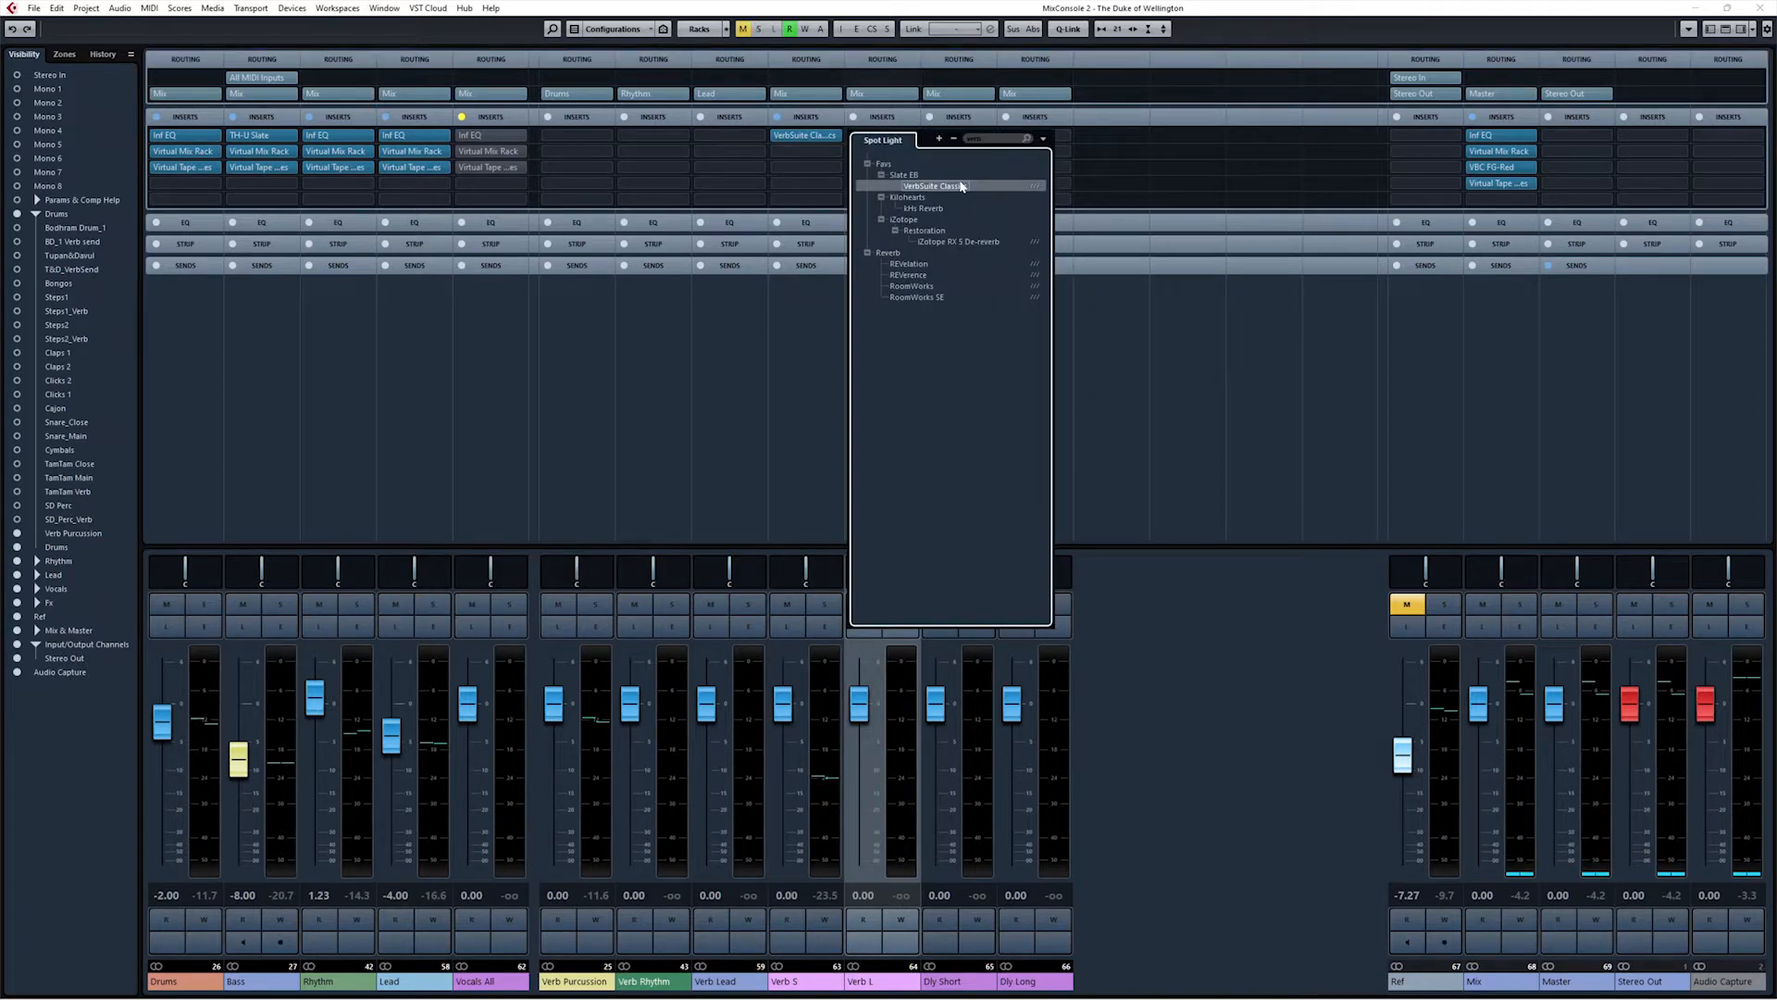
pyautogui.click(961, 186)
pyautogui.click(935, 537)
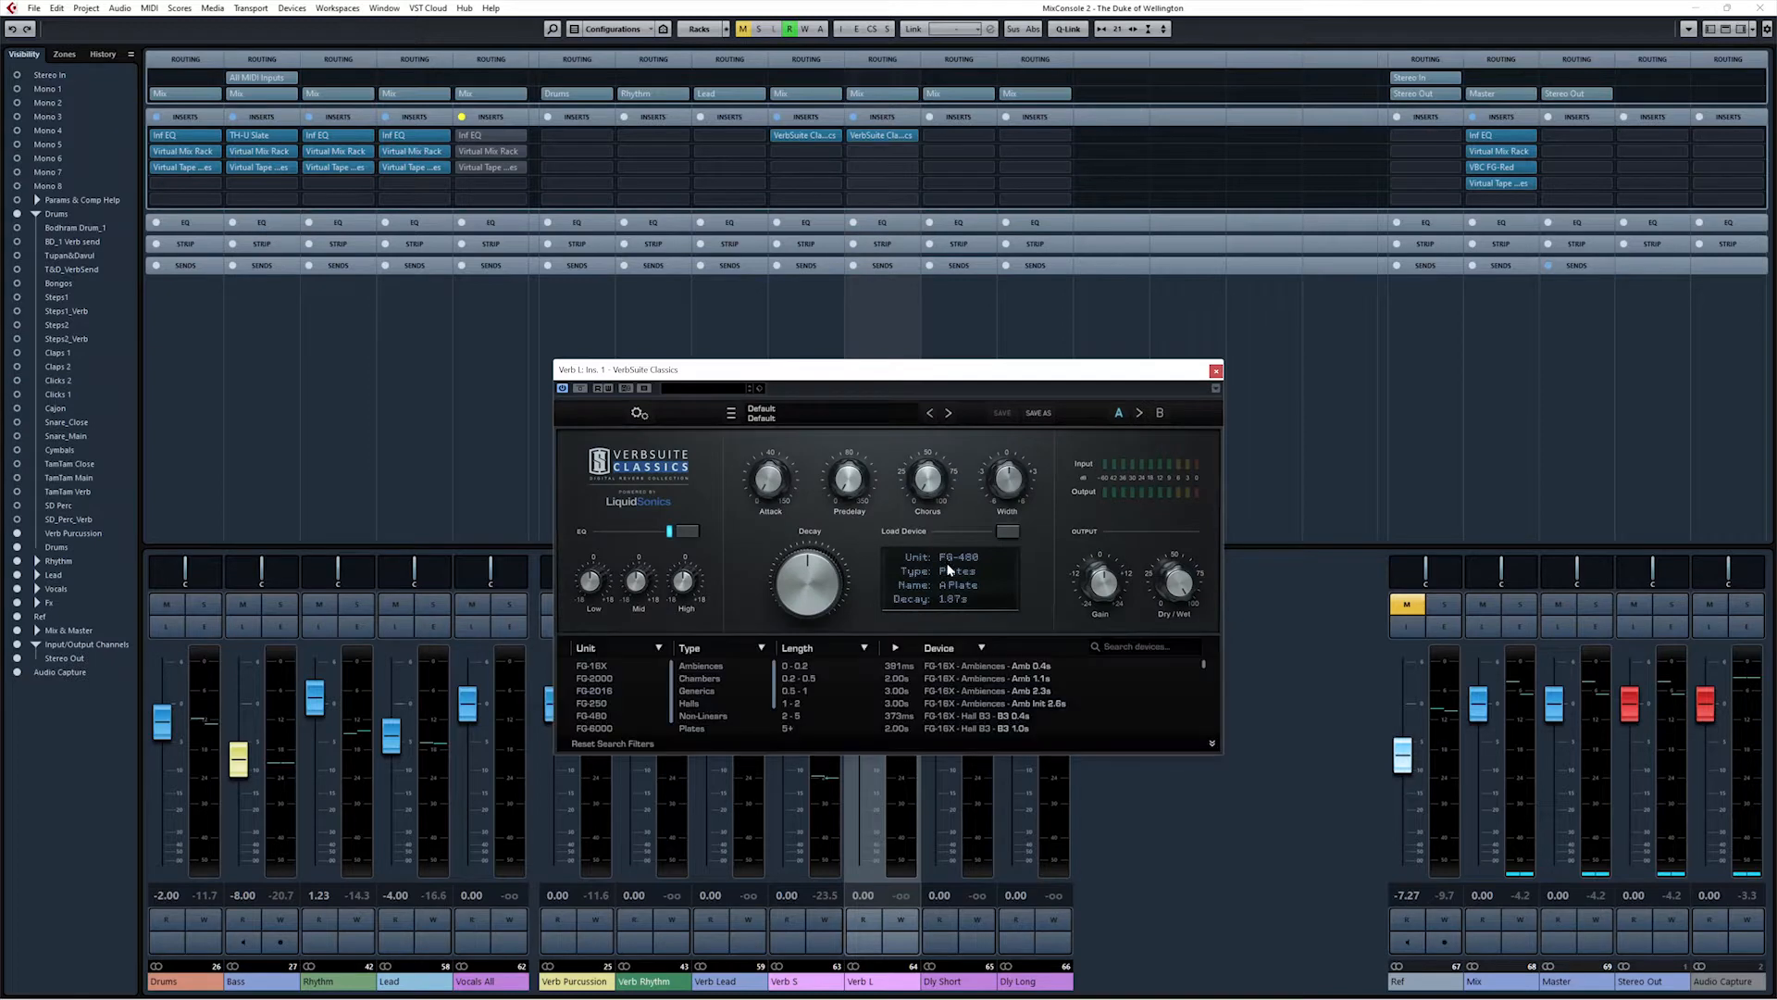
# Step: Filter the Verb L reverb devices by length 1 - 2 and type Halls, and move the plug-in window aside
pyautogui.click(805, 703)
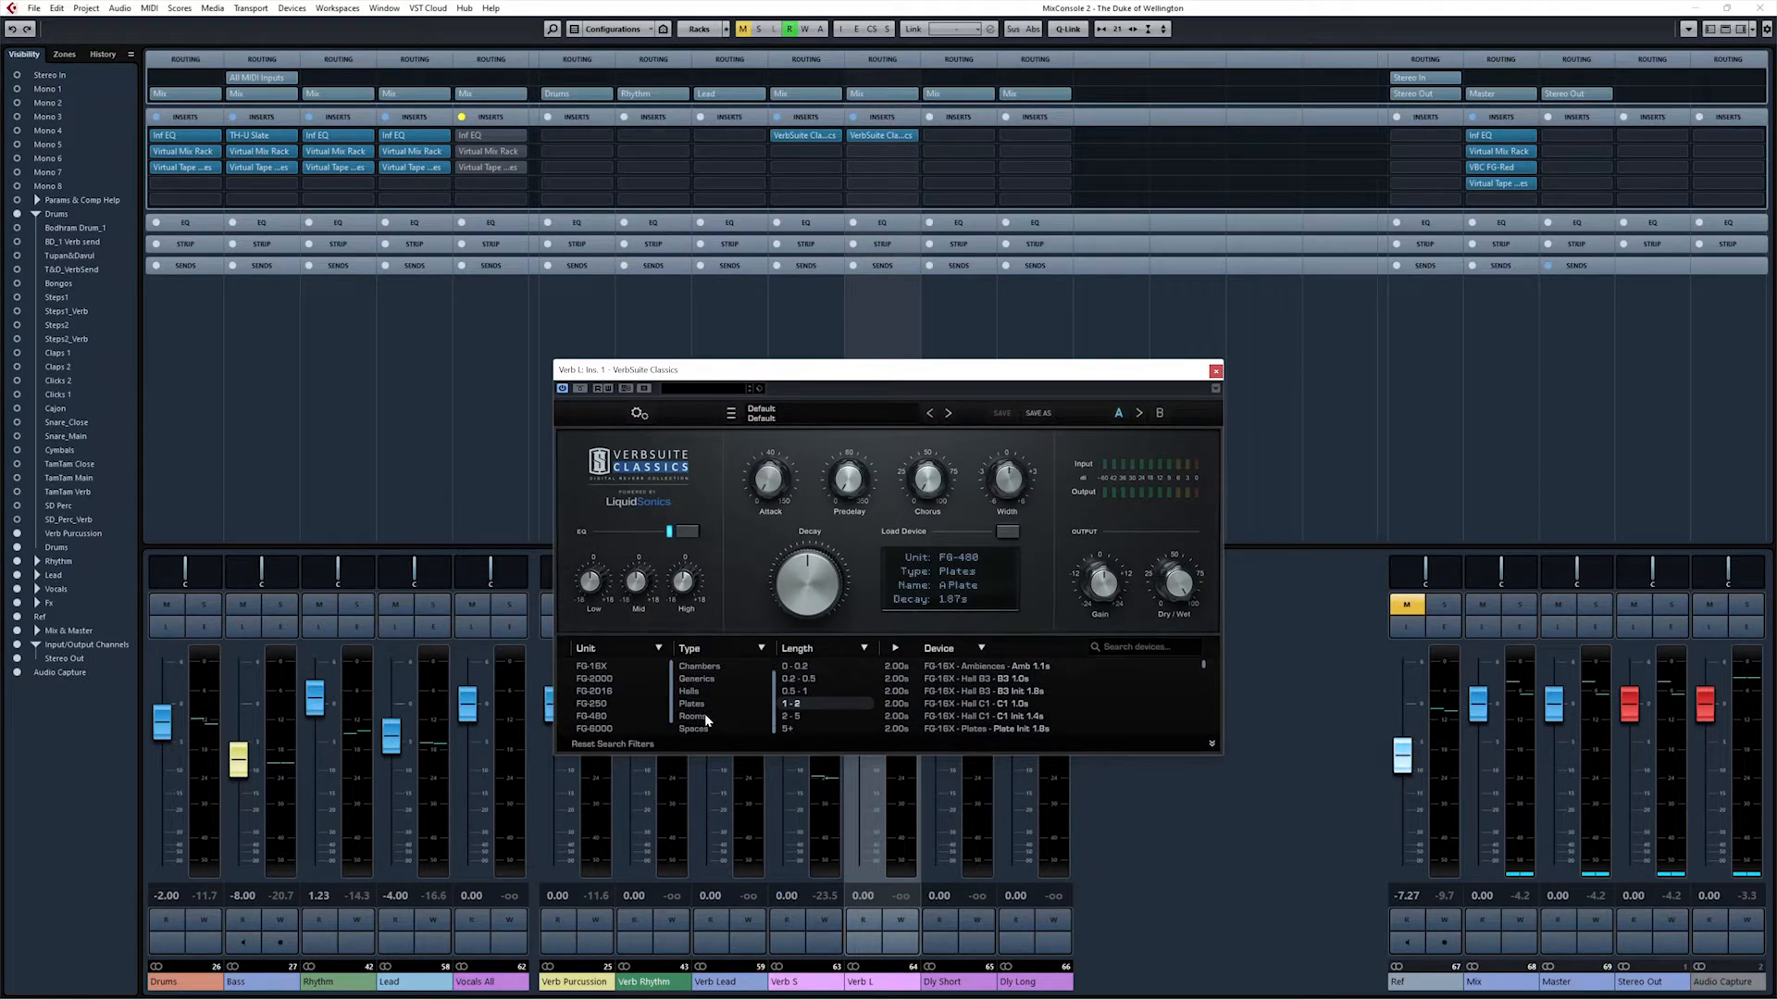
pyautogui.click(687, 691)
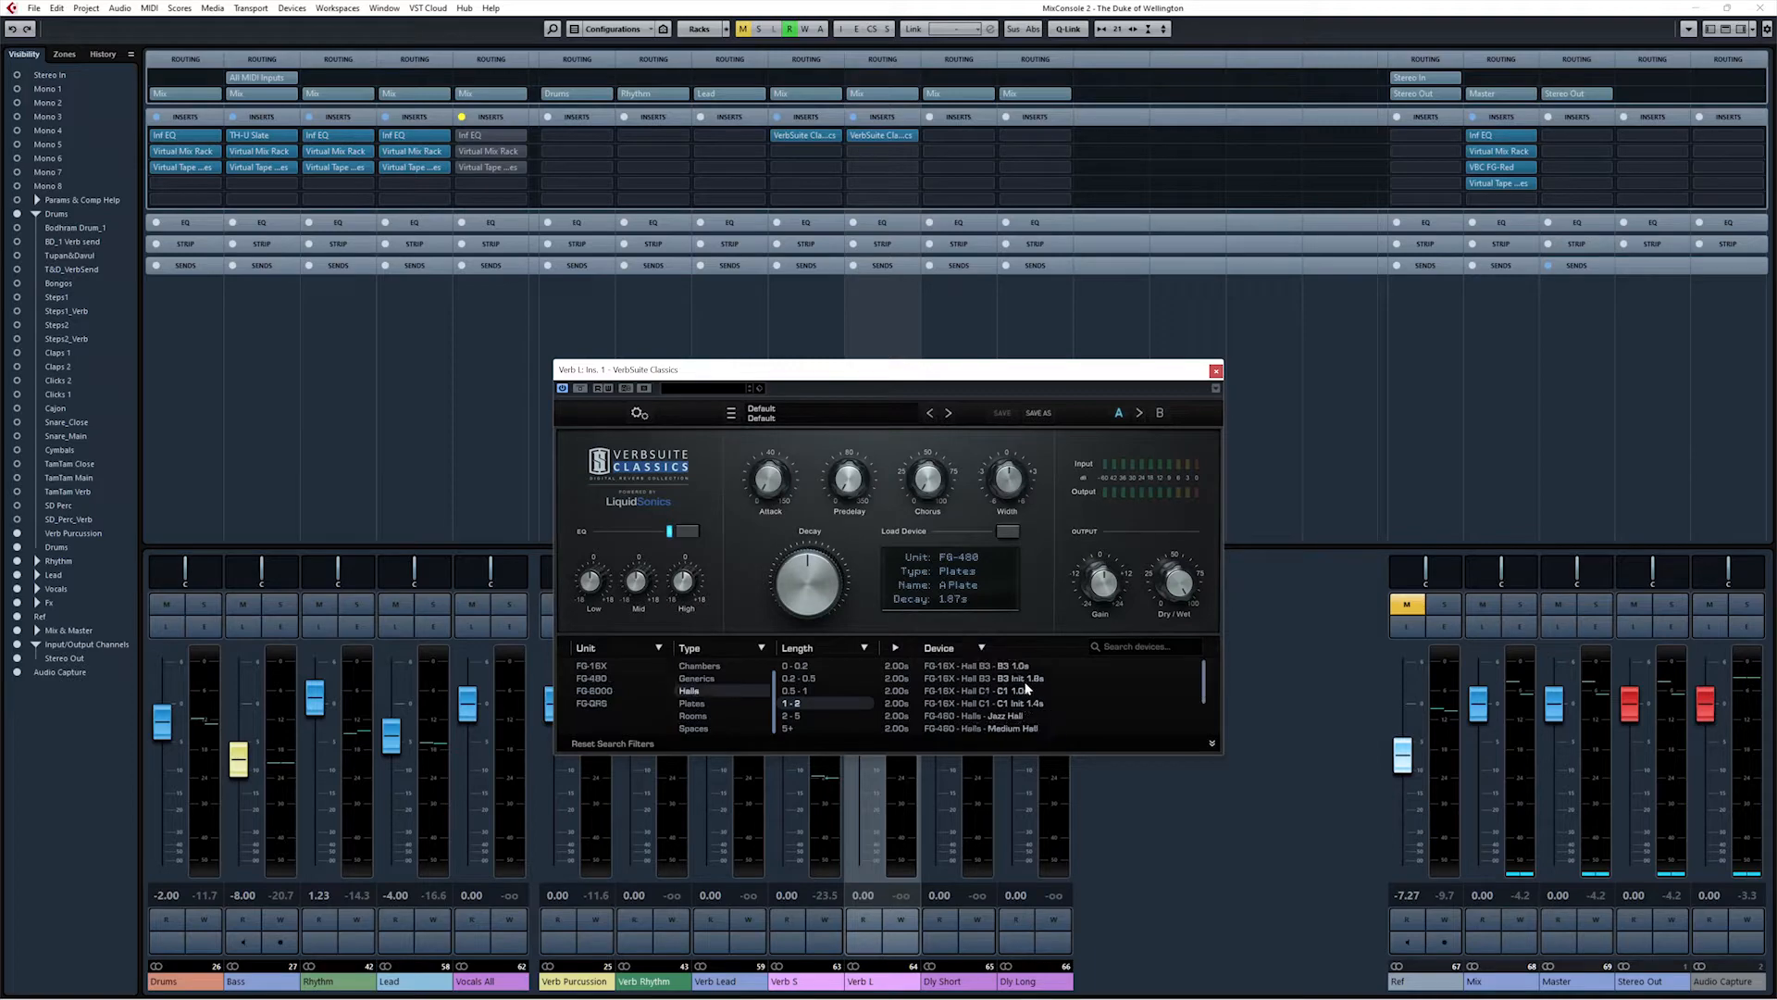
pyautogui.moveTo(974, 381); pyautogui.dragTo(1484, 451)
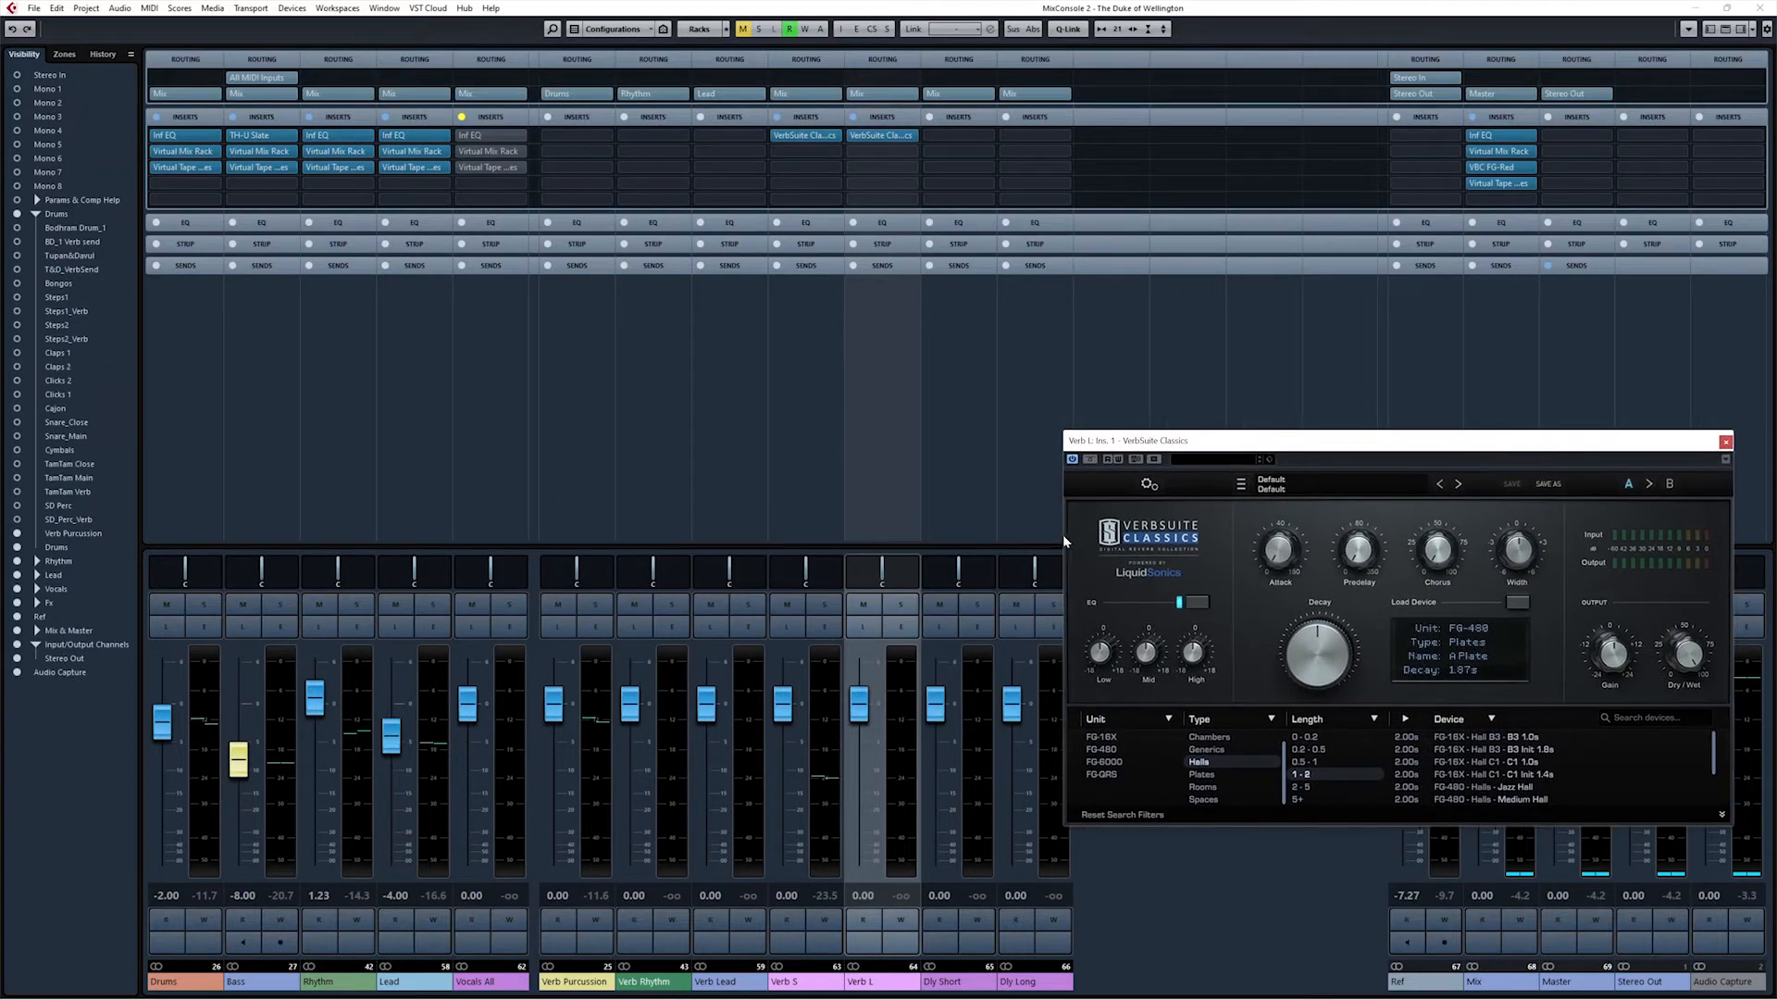
# Step: In the main MixConsole, swap the Bongos reverb send from Verb S (-∞) to Verb L at 6.02 dB and solo the channel
pyautogui.click(896, 456)
pyautogui.press('F3')
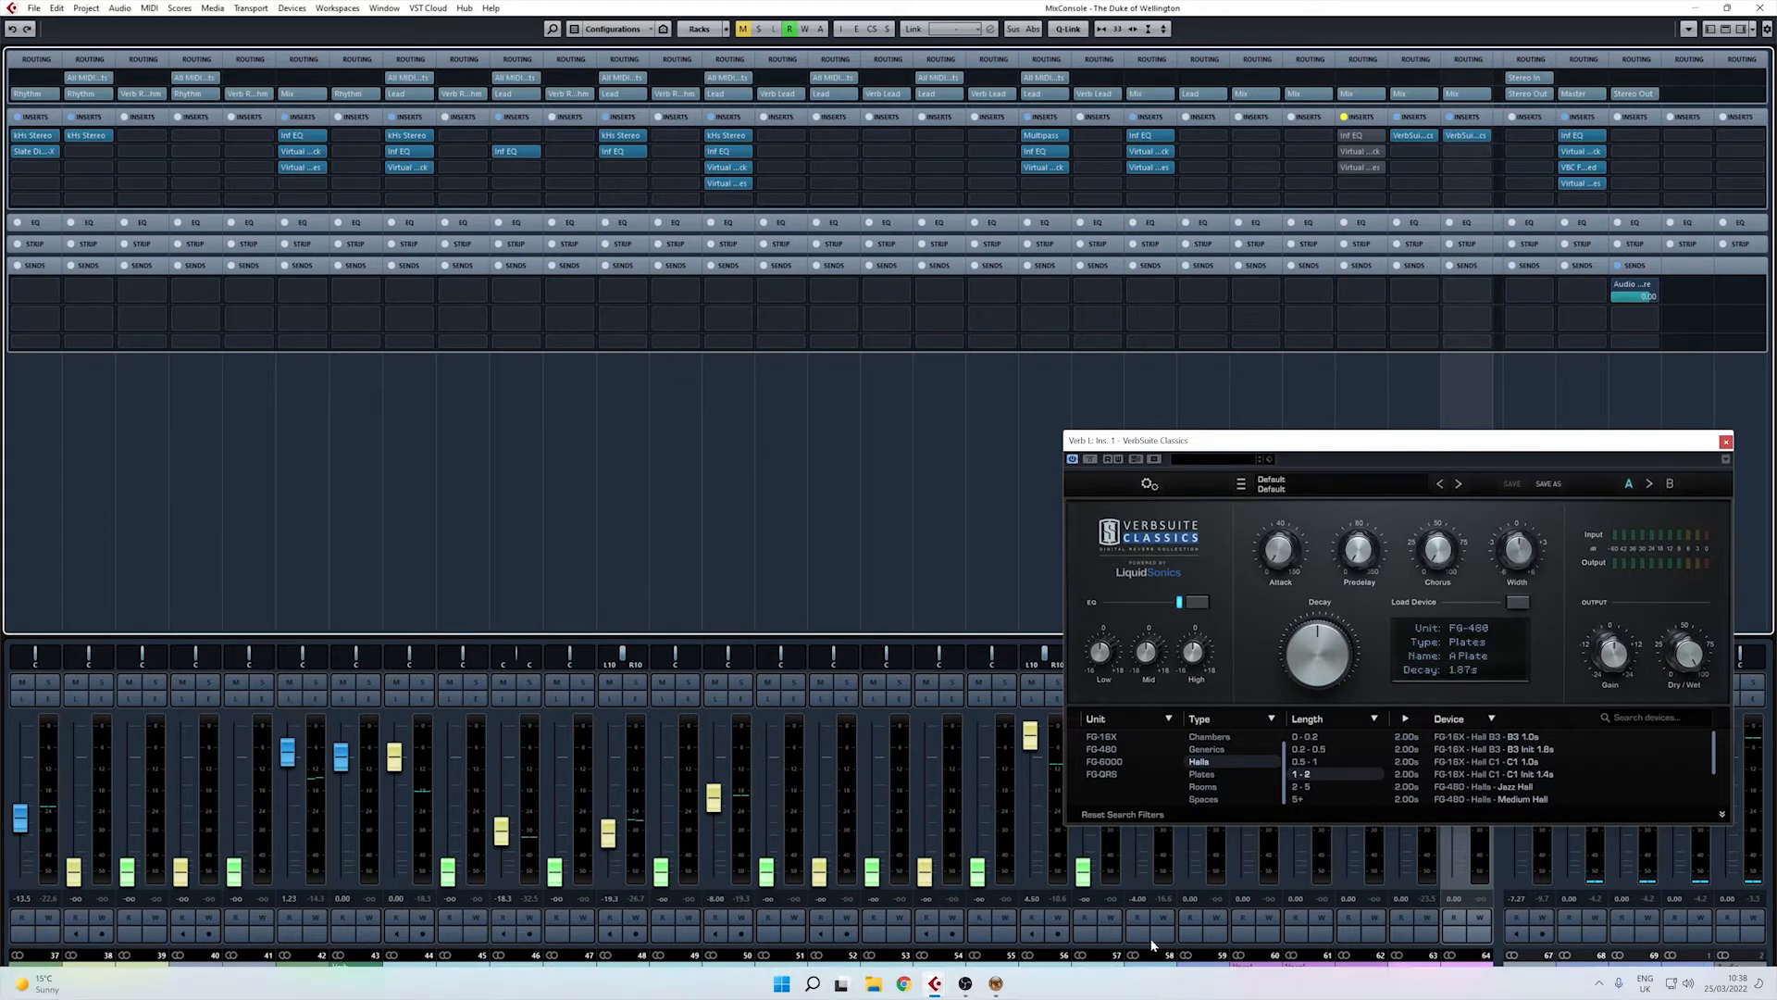
pyautogui.click(1170, 988)
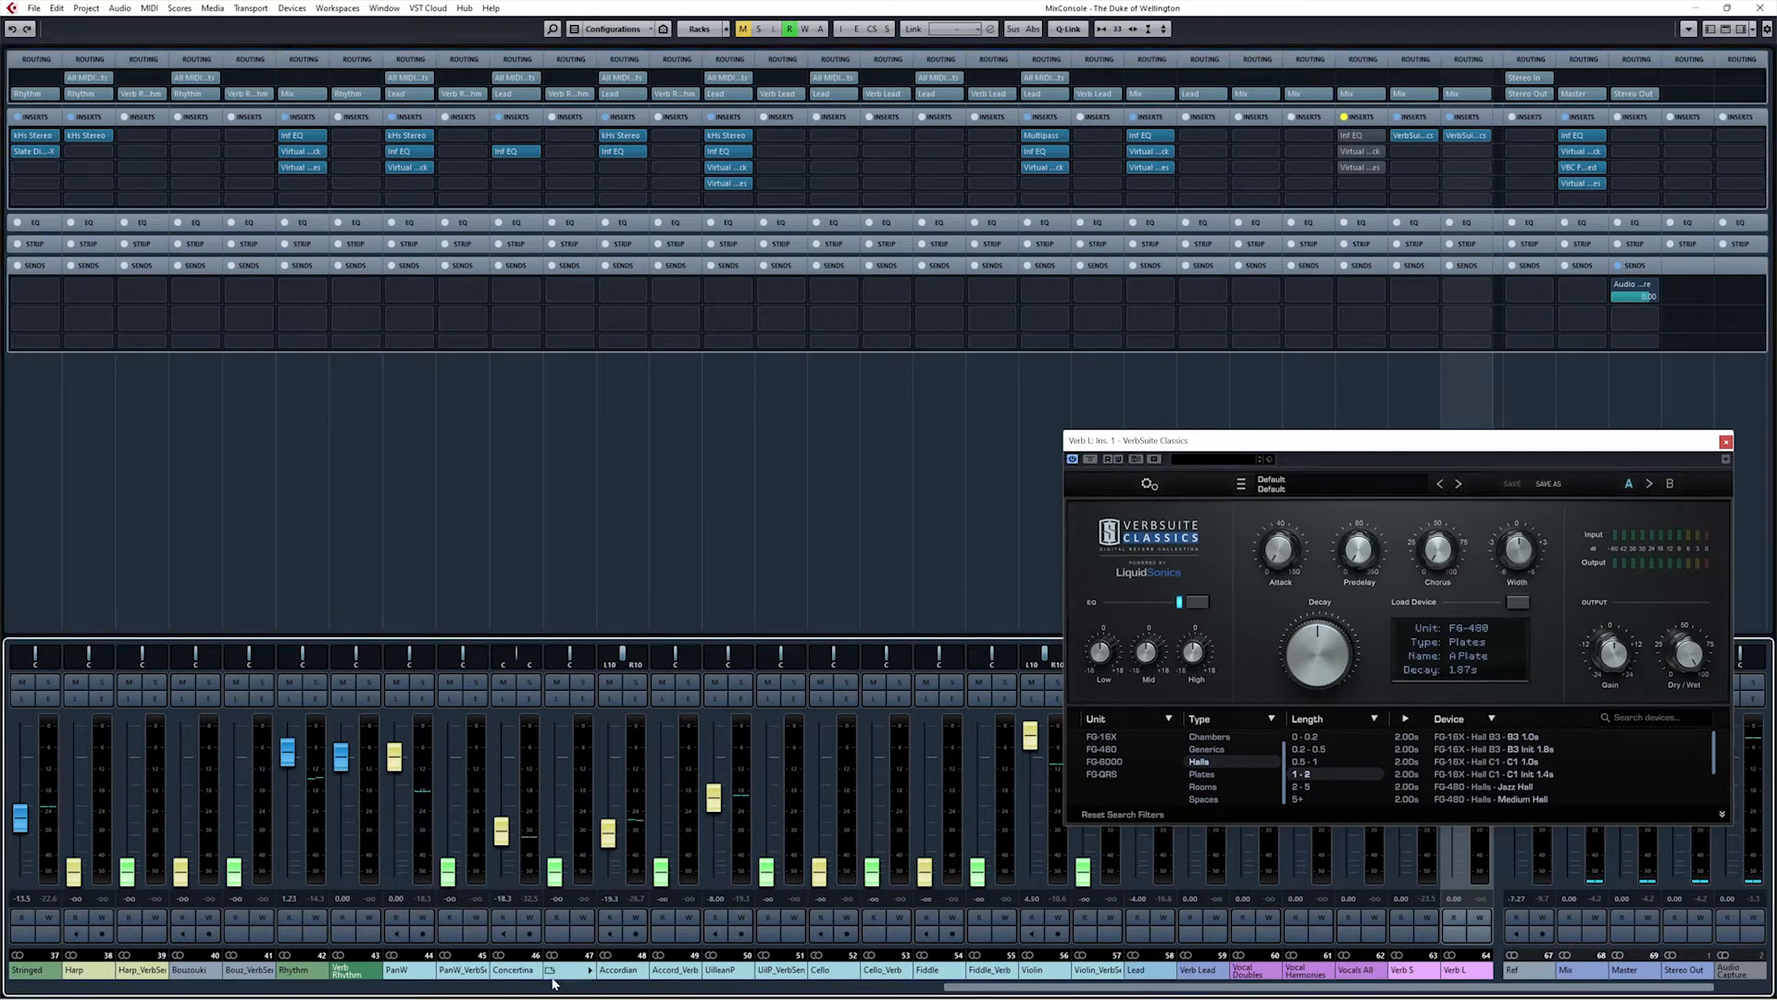
pyautogui.moveTo(1180, 993); pyautogui.dragTo(2, 887)
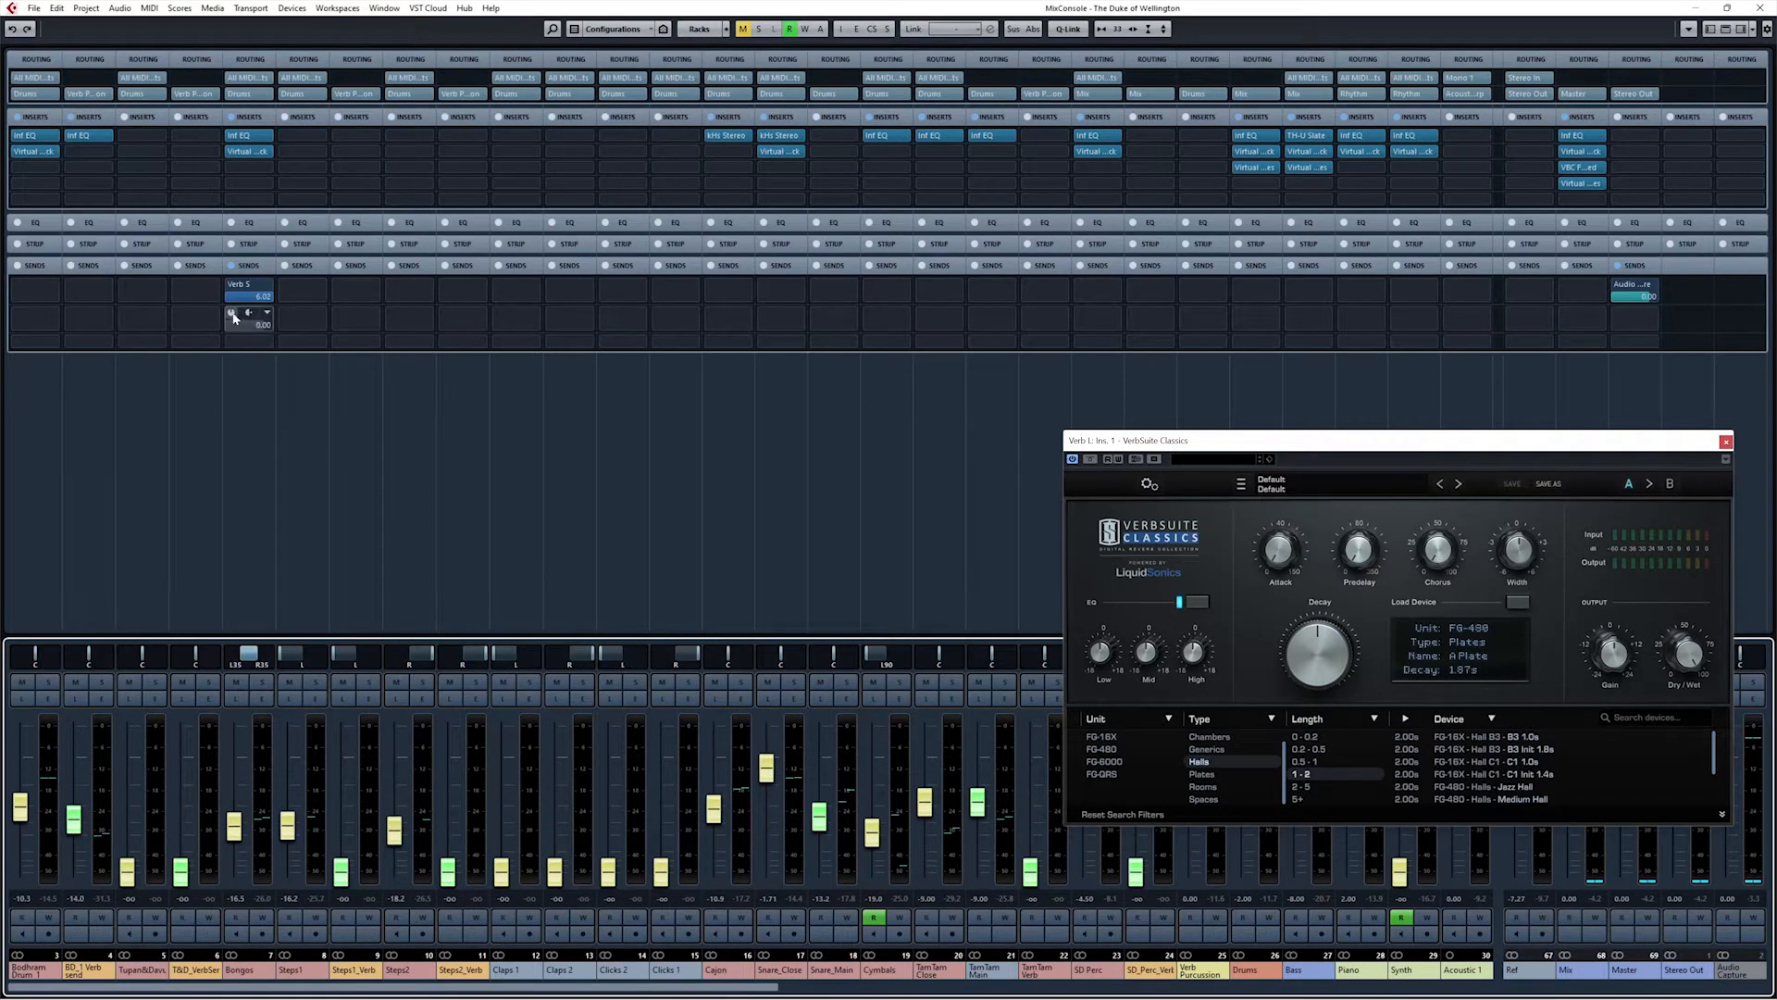
pyautogui.click(231, 314)
pyautogui.click(231, 285)
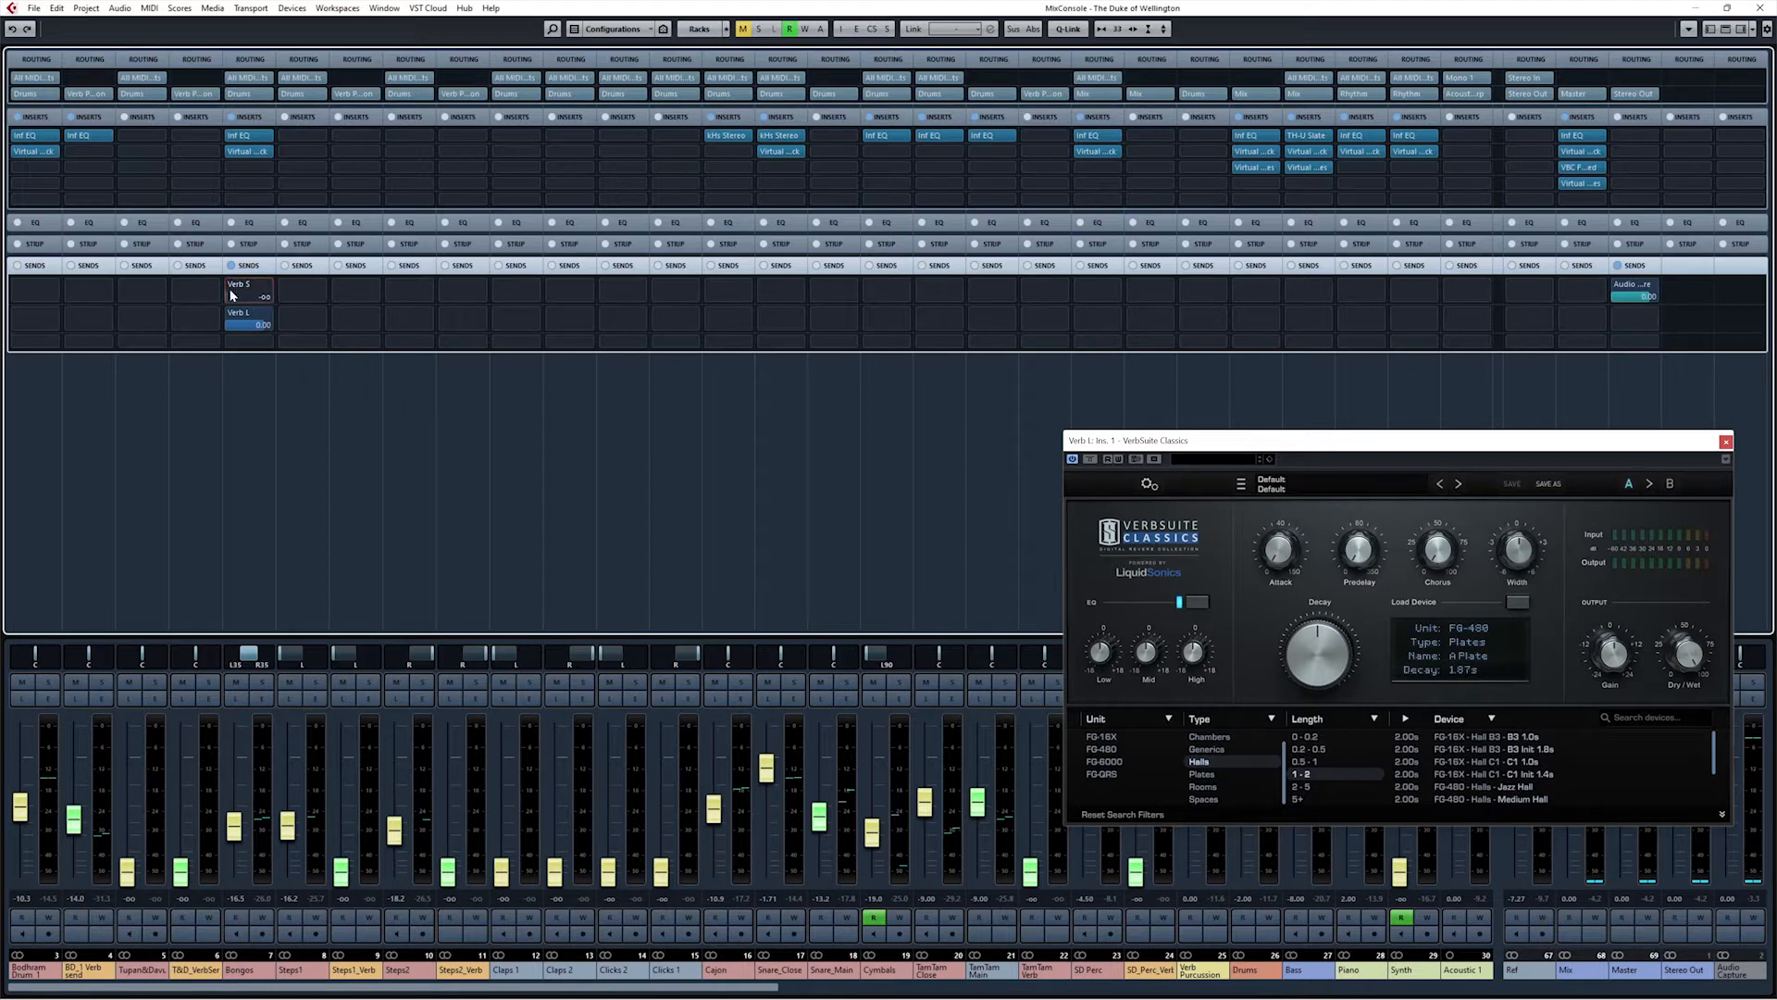
pyautogui.click(225, 564)
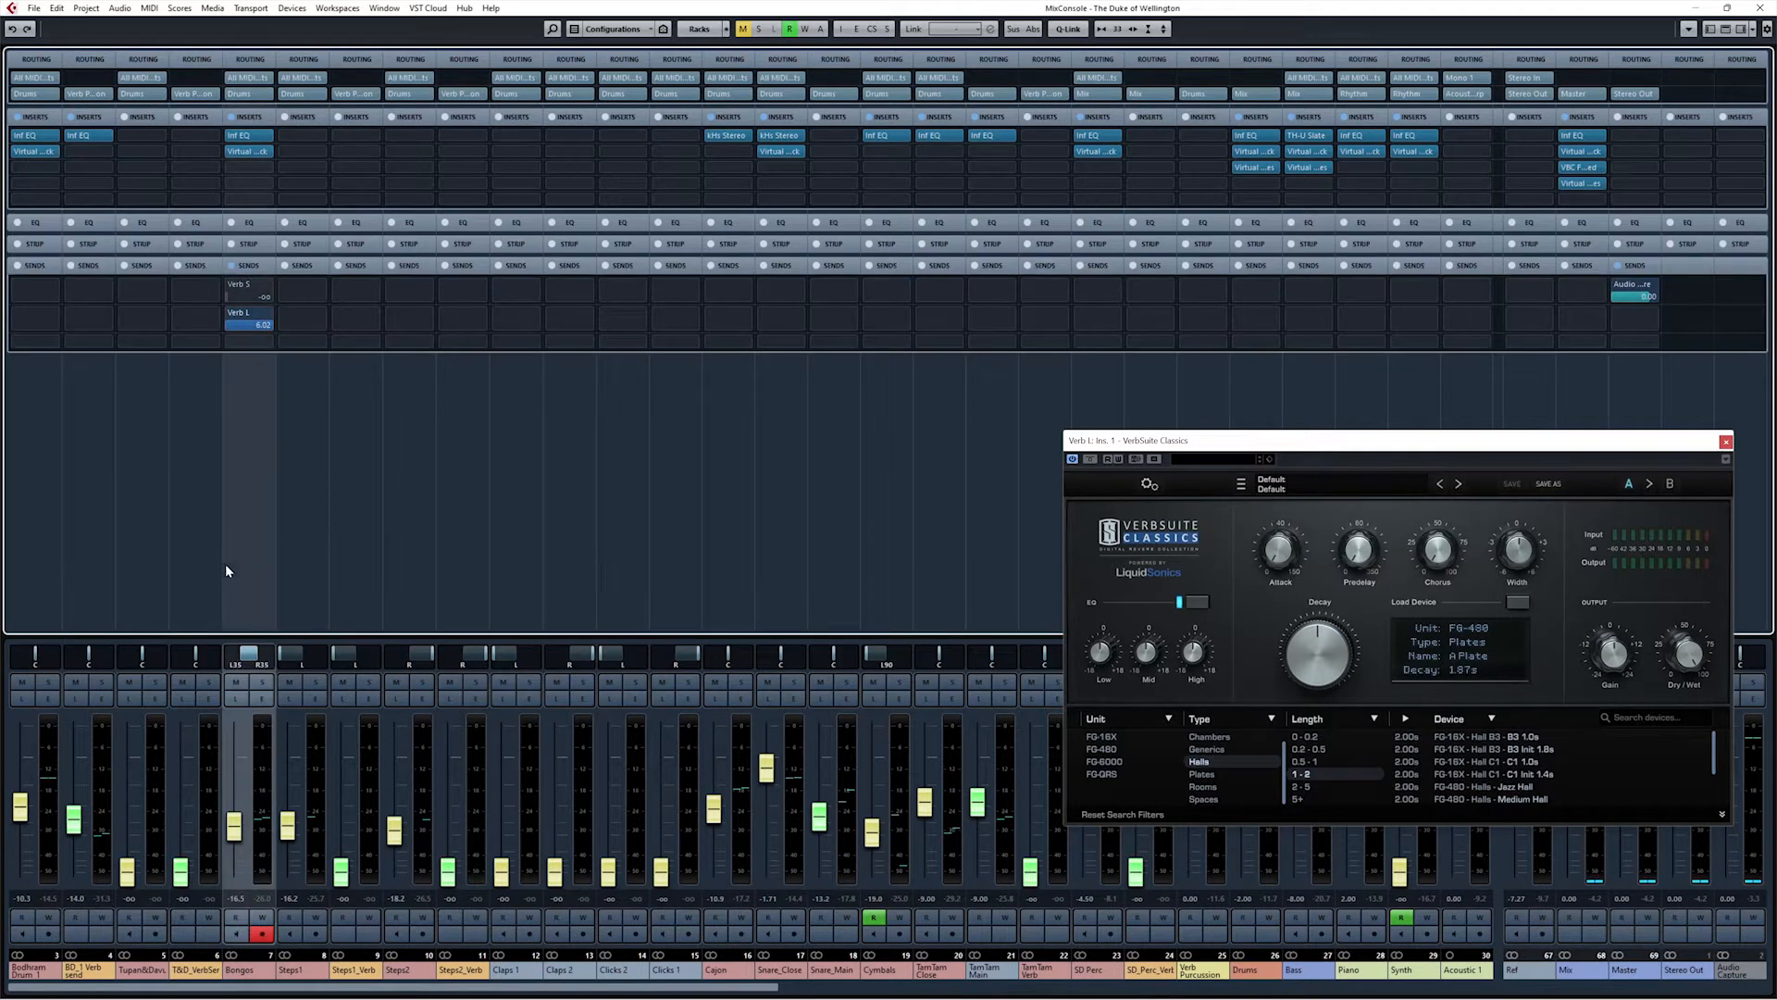
pyautogui.press('s')
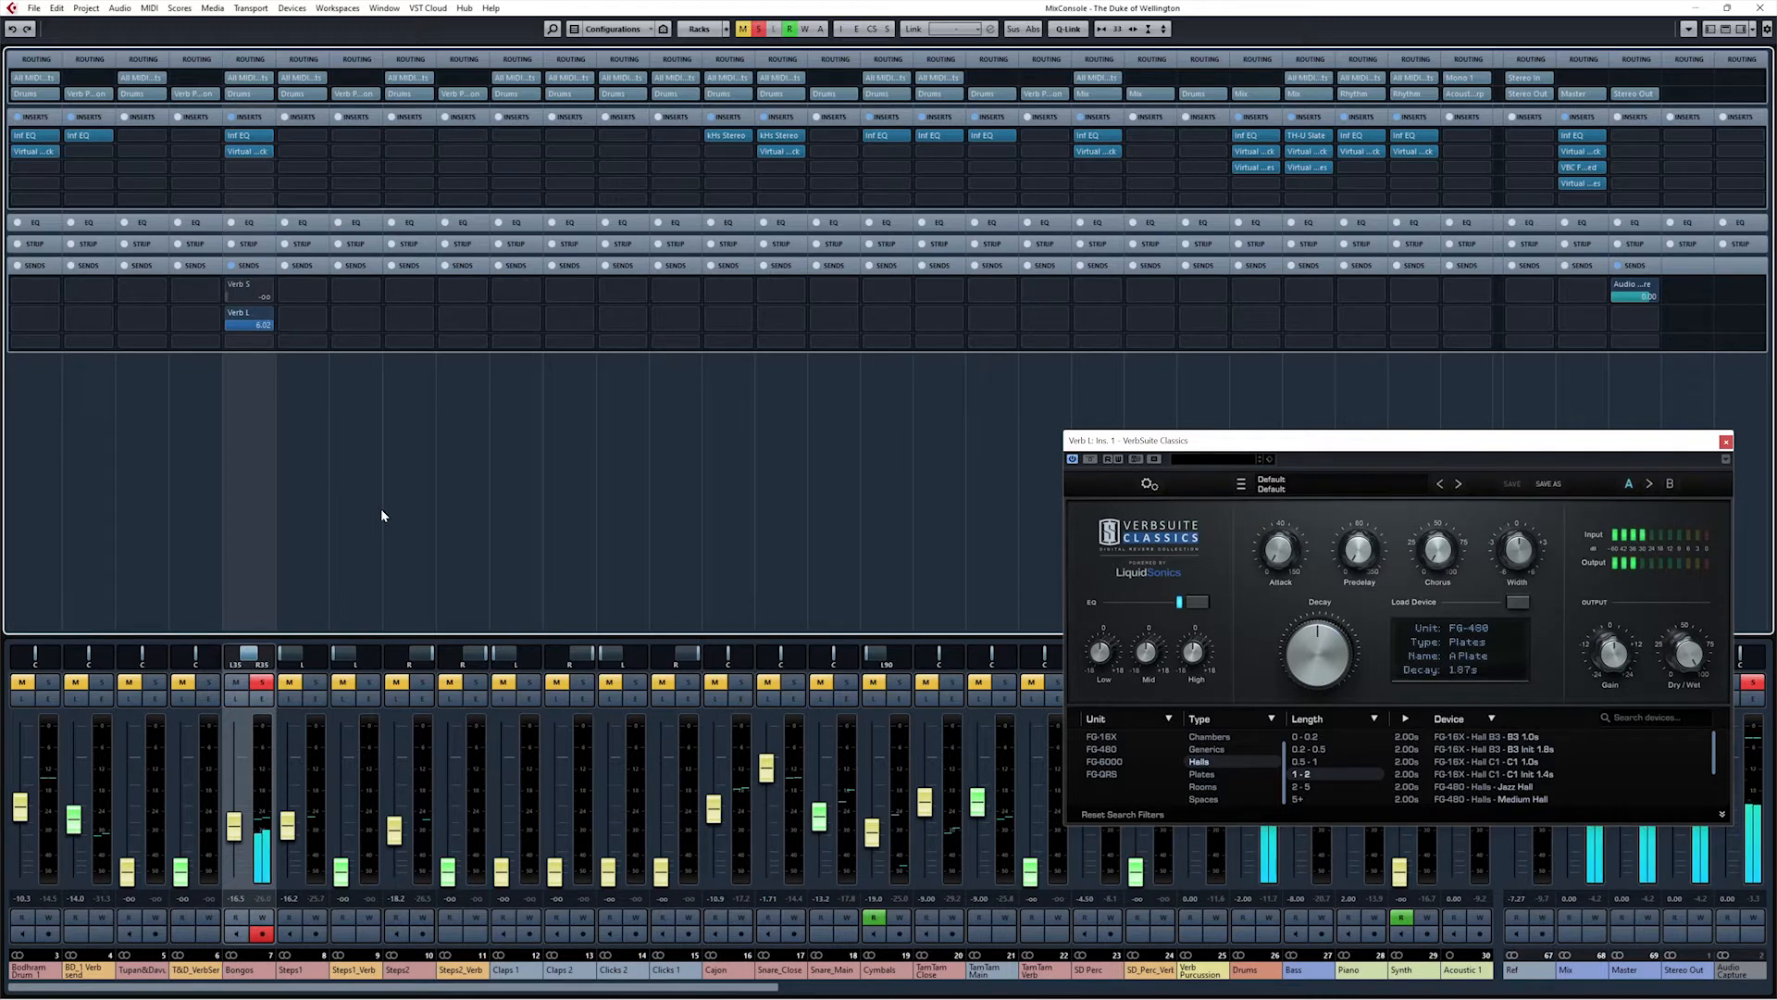
# Step: Try to lower the Verb L reverb's Low EQ to -3 and turn down its High EQ, and close the plug-in
pyautogui.moveTo(1436, 449); pyautogui.dragTo(871, 401)
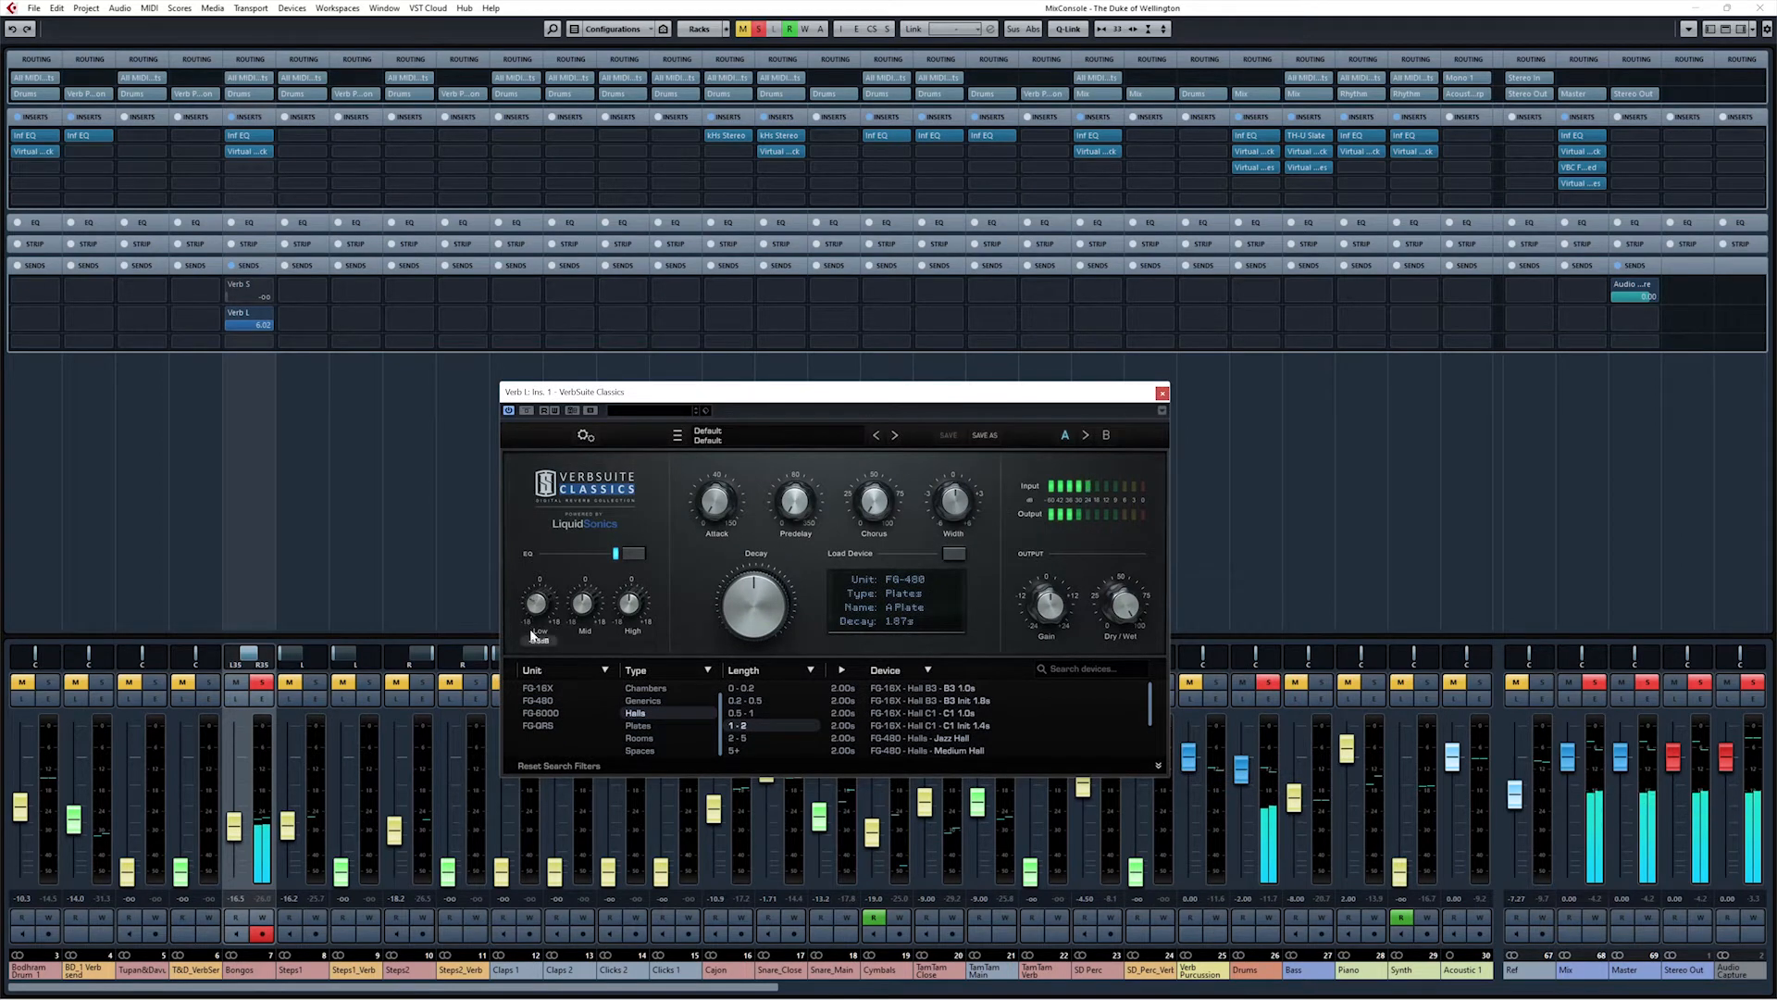
pyautogui.moveTo(540, 645); pyautogui.dragTo(539, 646)
pyautogui.click(542, 643)
pyautogui.write('-3')
pyautogui.press('Return')
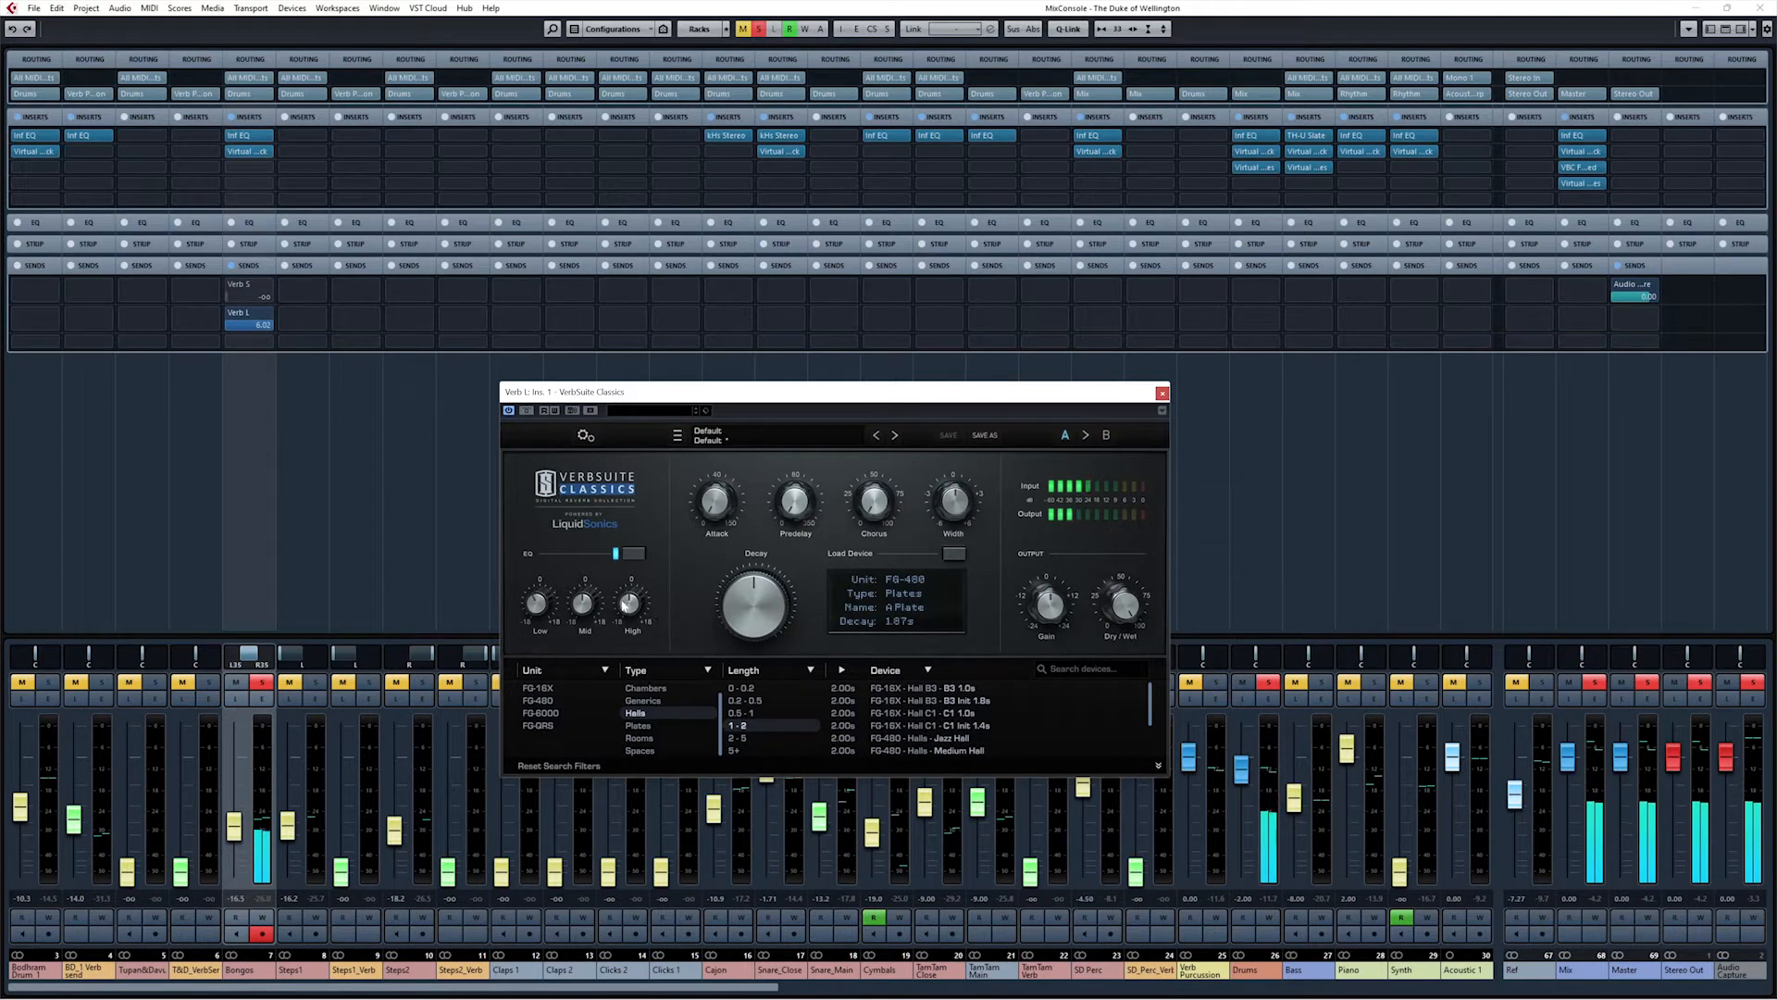
pyautogui.moveTo(629, 603)
pyautogui.moveTo(627, 605); pyautogui.dragTo(627, 640)
pyautogui.click(1163, 394)
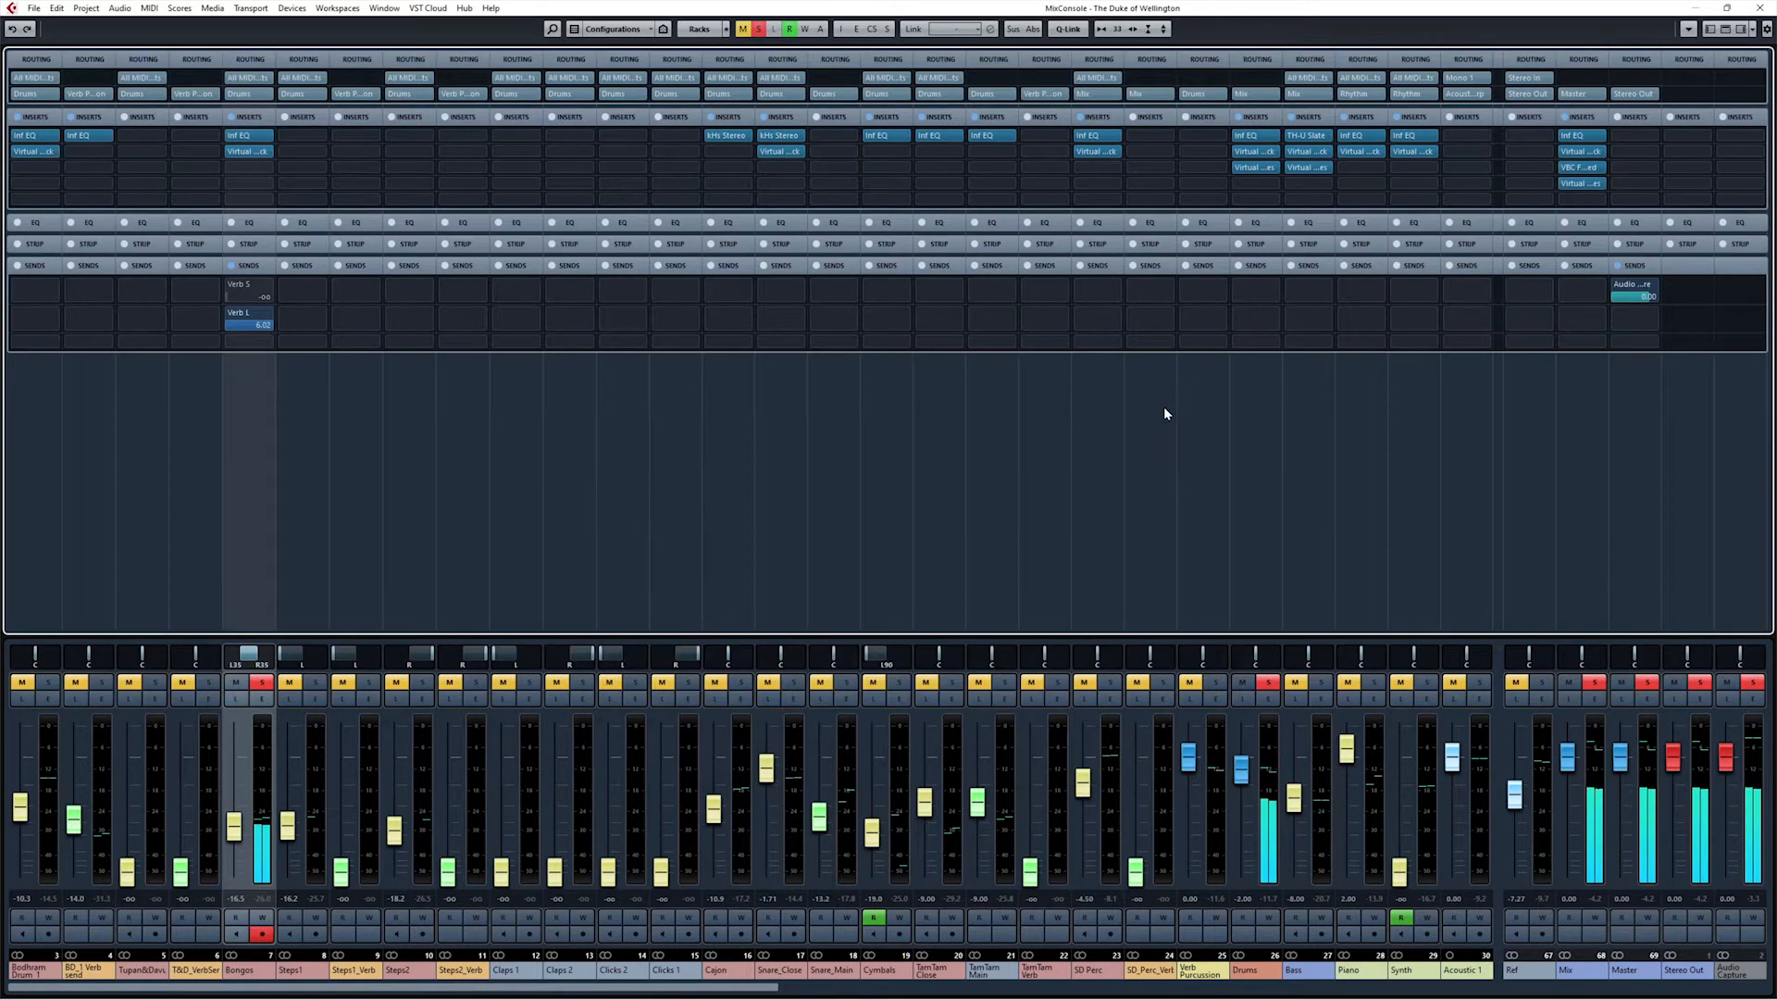
# Step: Insert Inf EQ in the second insert slot of the Verb L channel in MixConsole 2
pyautogui.press('F3')
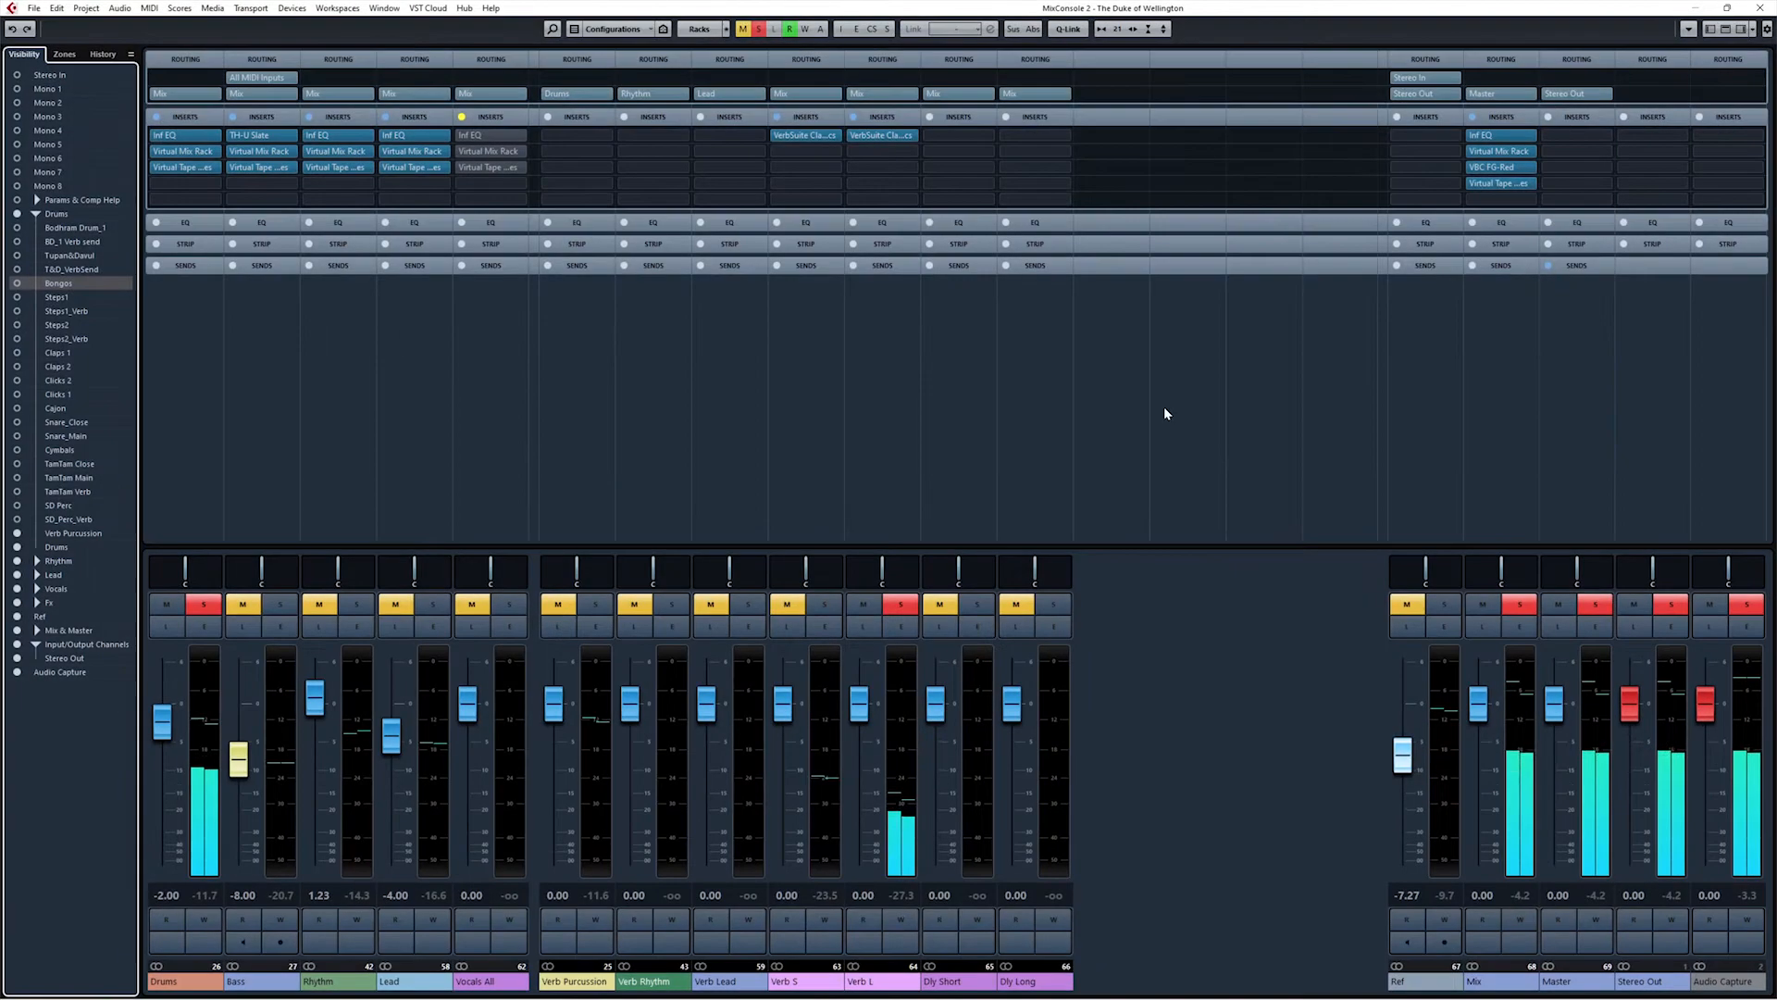
pyautogui.click(909, 155)
pyautogui.write('inf')
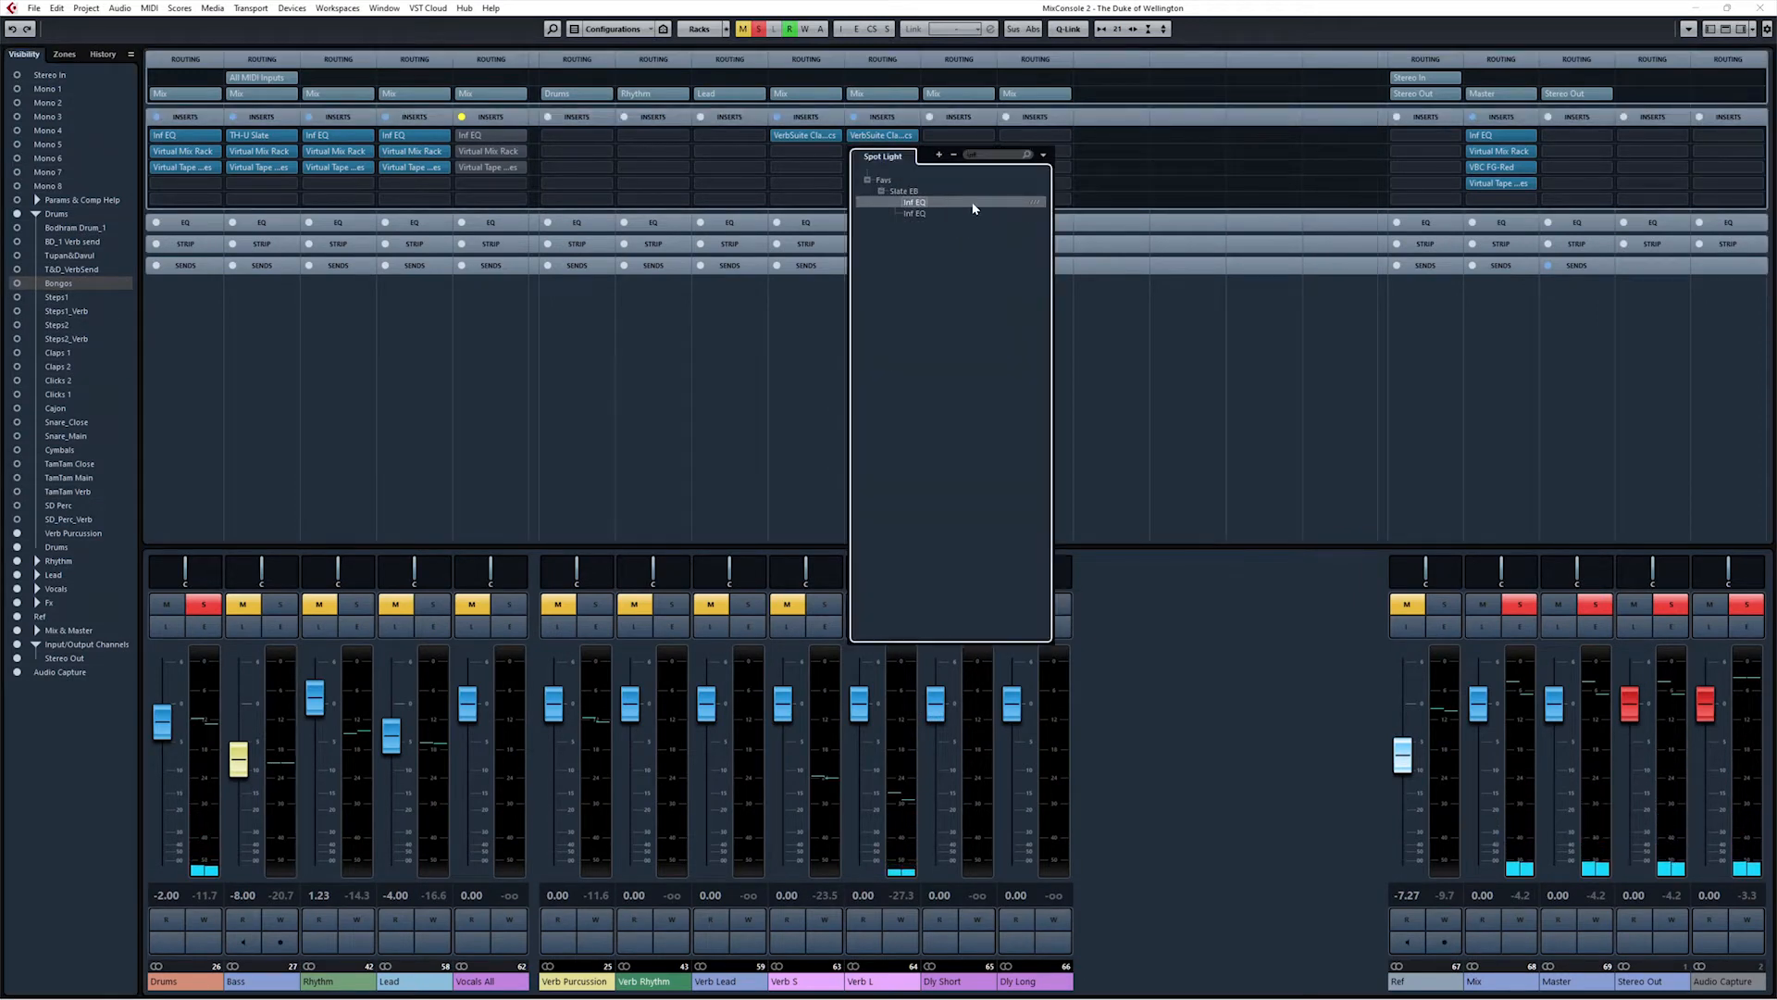
pyautogui.click(972, 203)
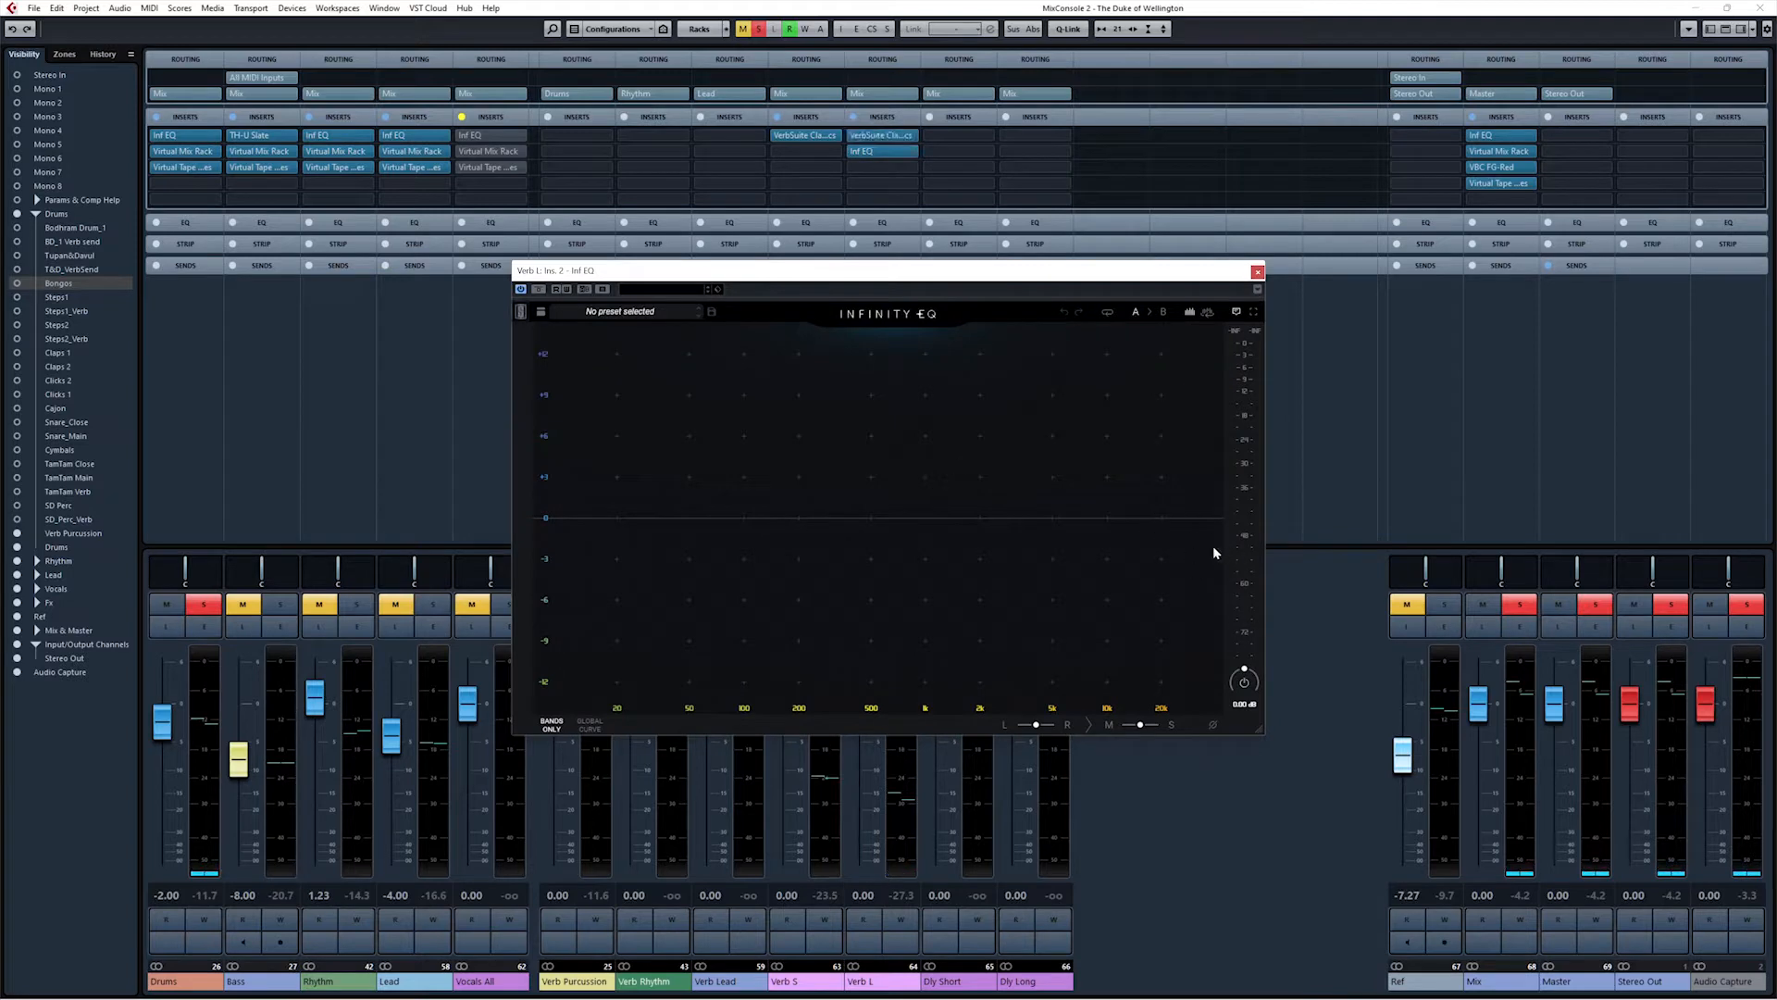
# Step: Add a high-cut band to the Verb L EQ, adjust its slope during playback, and place it at about 2.2 kHz
pyautogui.doubleClick(1203, 537)
pyautogui.moveTo(1203, 537); pyautogui.dragTo(1097, 551)
pyautogui.scroll(3, 1192, 553)
pyautogui.press('space')
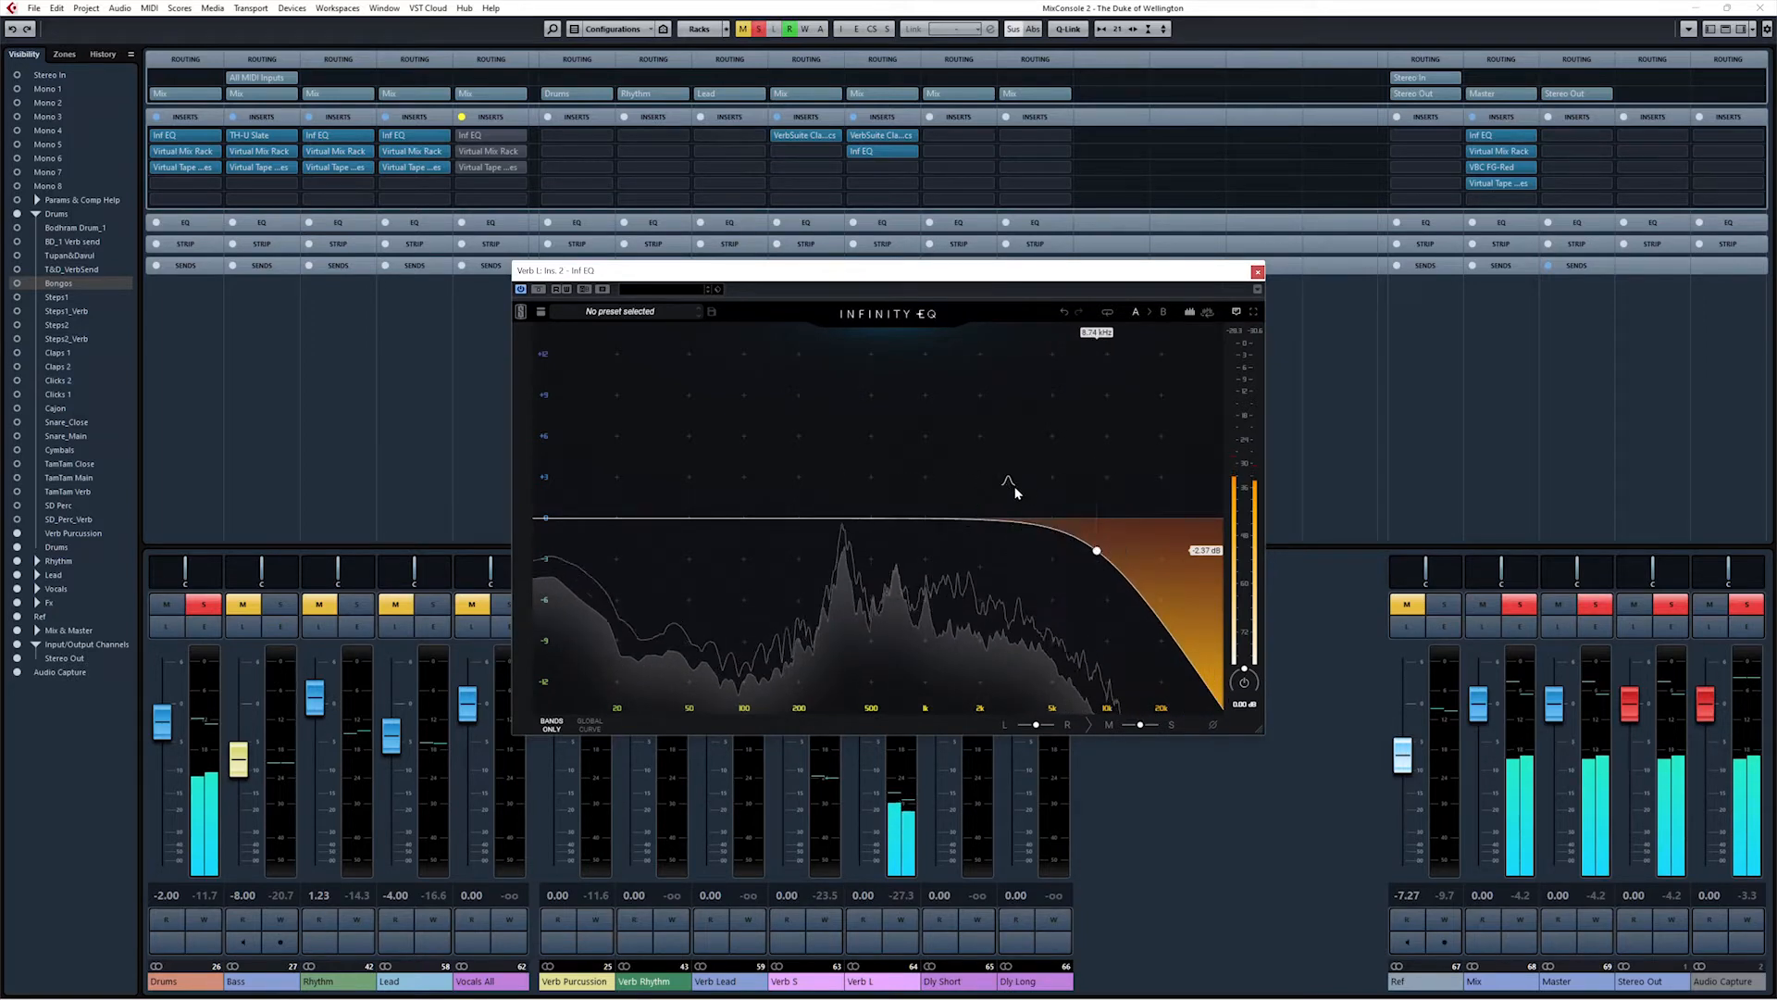
pyautogui.moveTo(1097, 553)
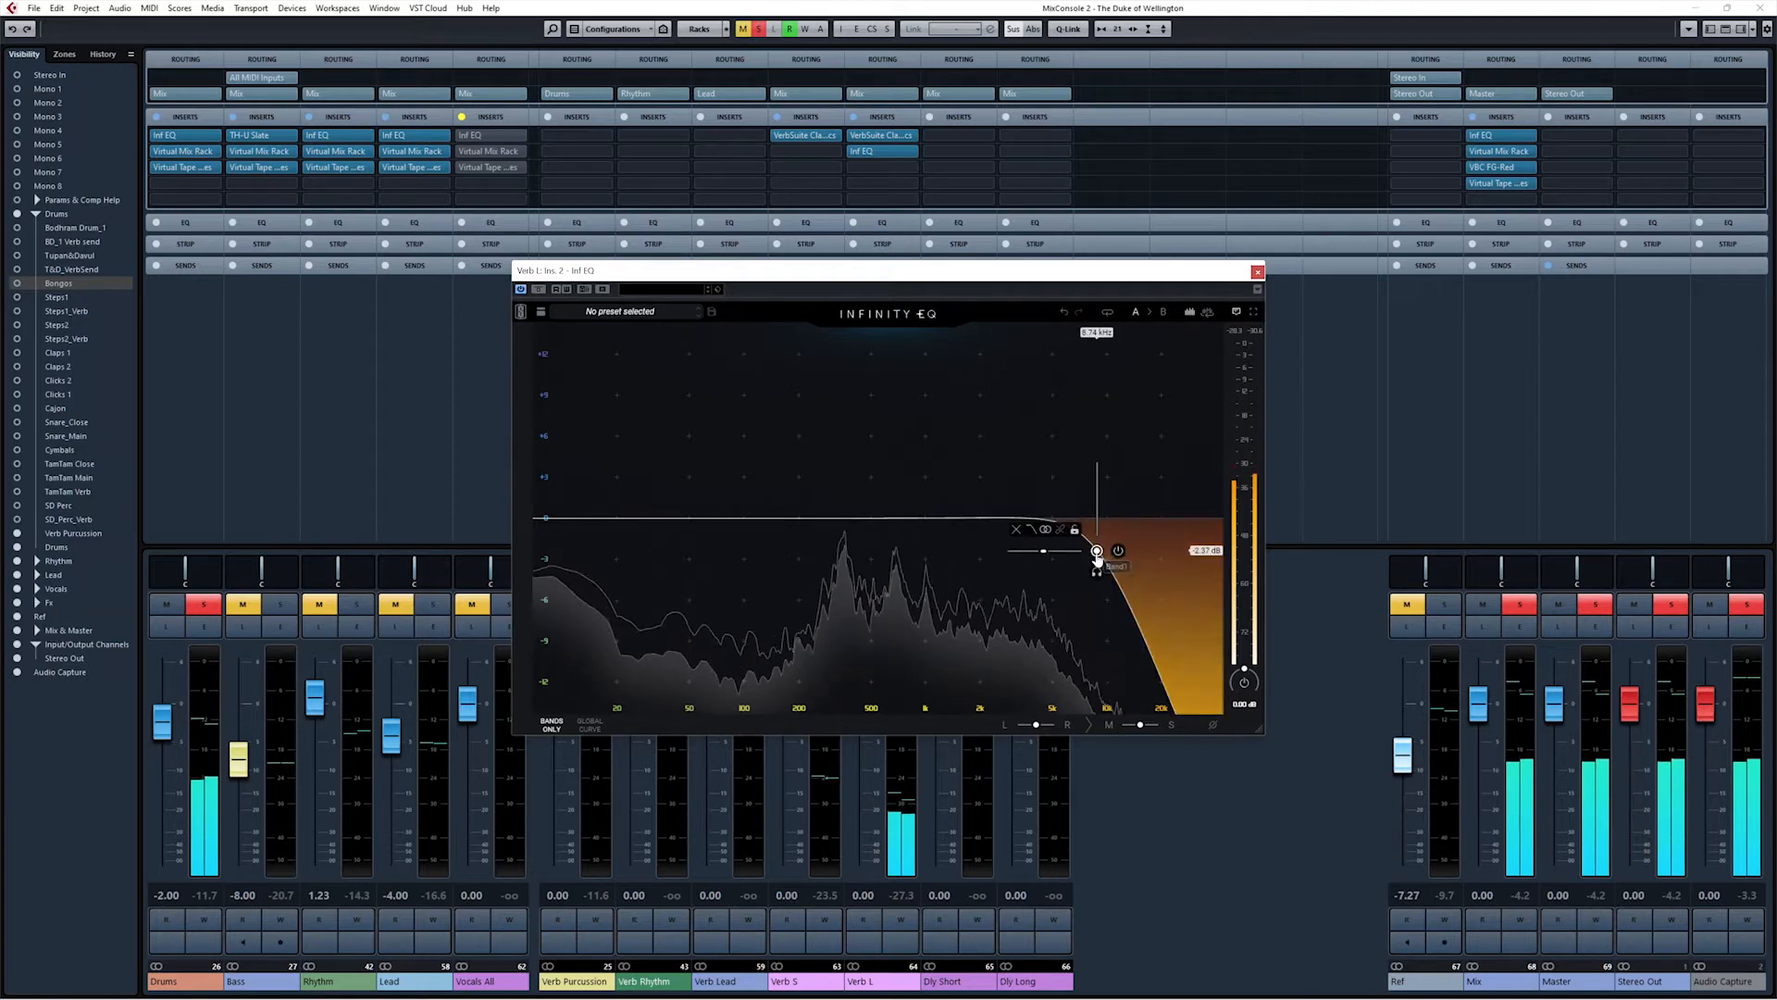
pyautogui.scroll(1, 1096, 555)
pyautogui.scroll(-3, 1097, 555)
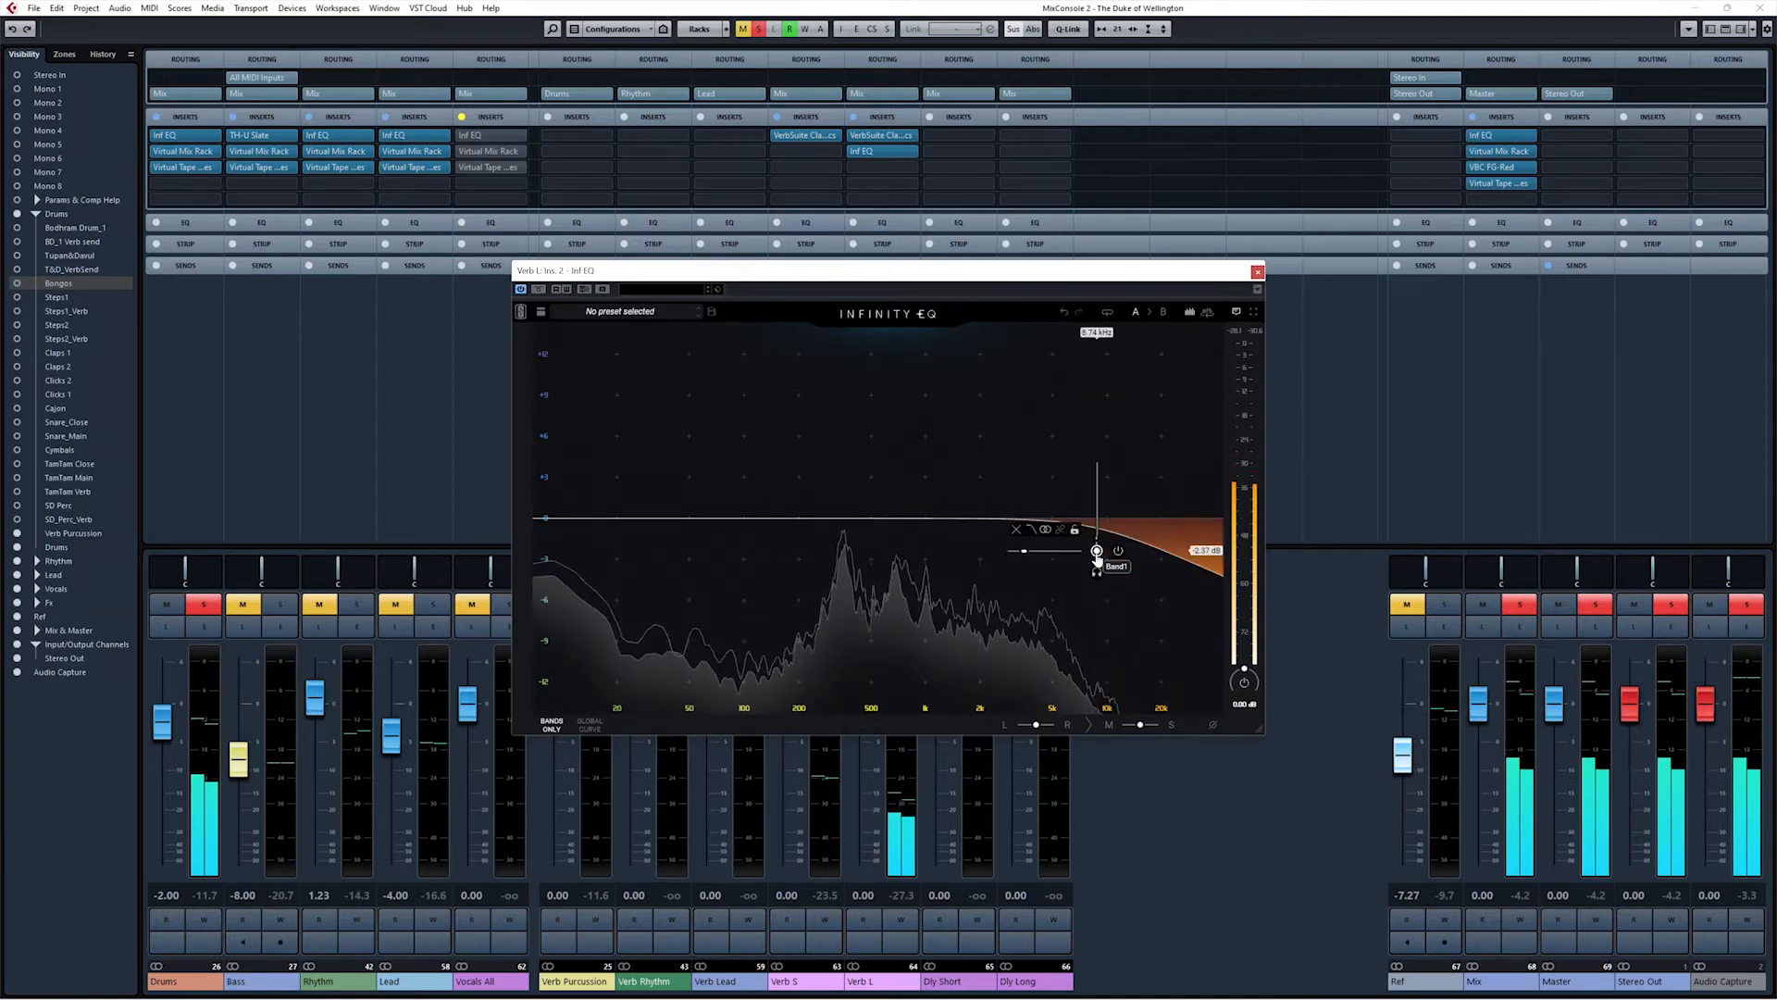
pyautogui.moveTo(1097, 550); pyautogui.dragTo(985, 550)
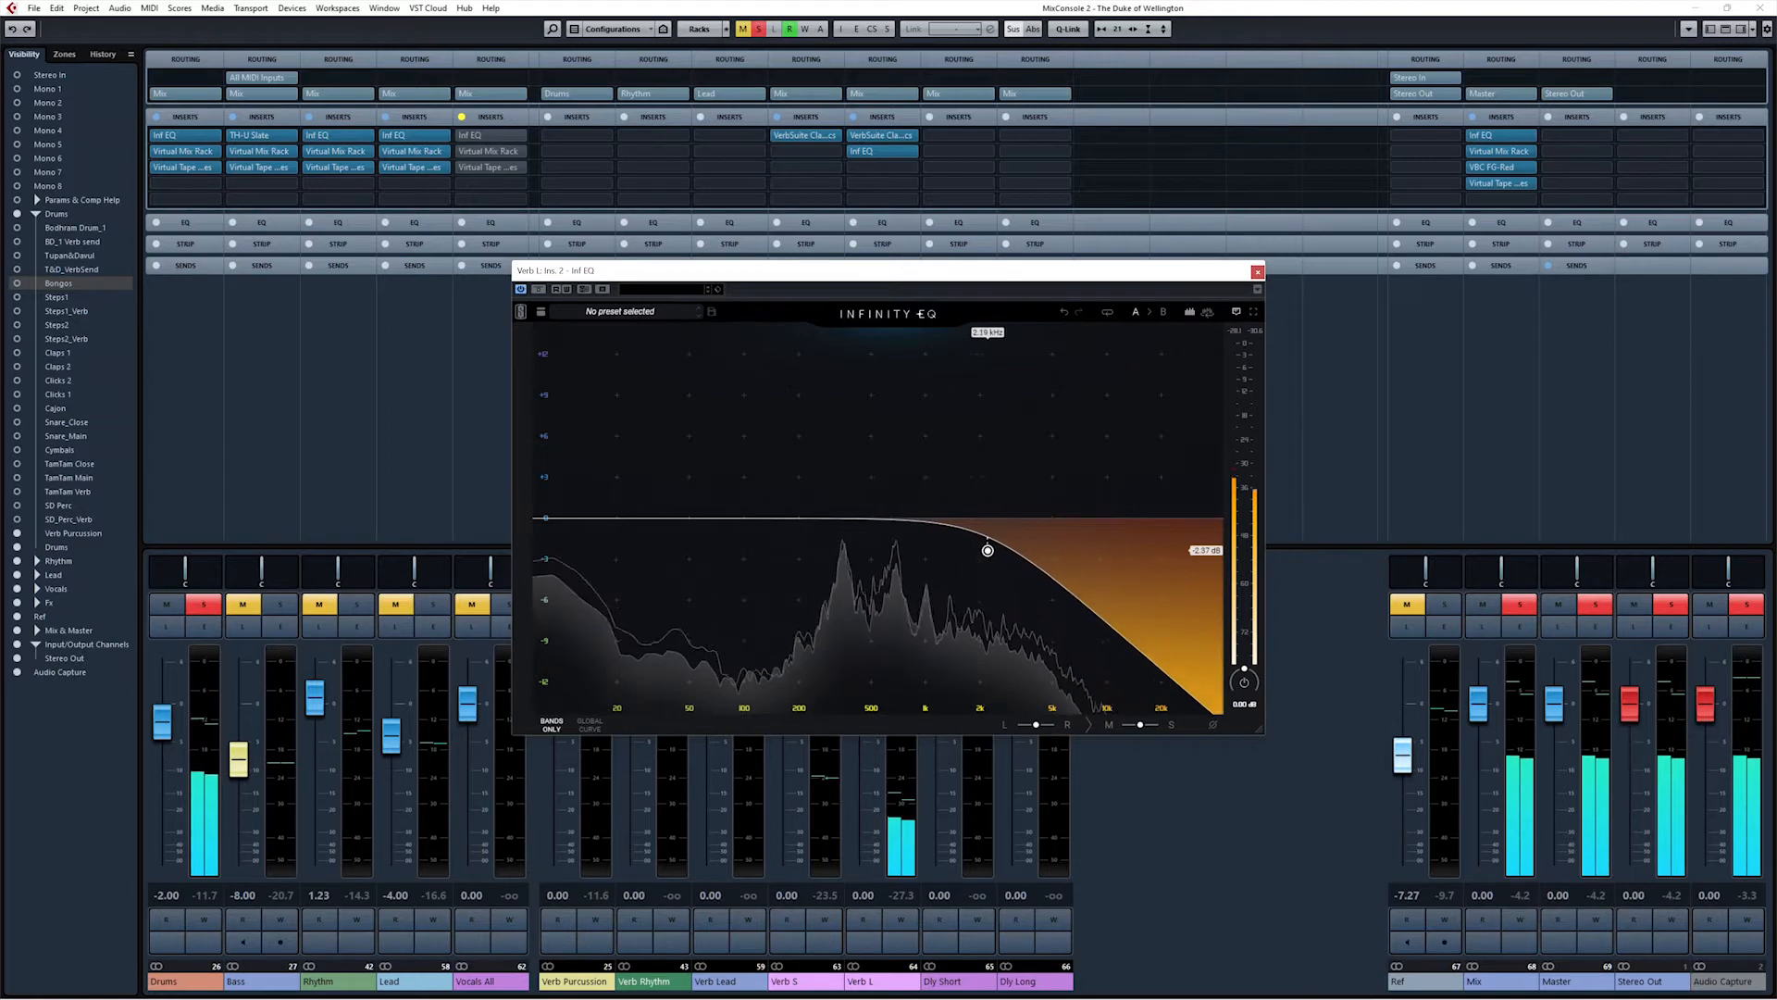
# Step: Add a low-cut band to the Verb L EQ at about 90 Hz and soften its slope
pyautogui.click(555, 544)
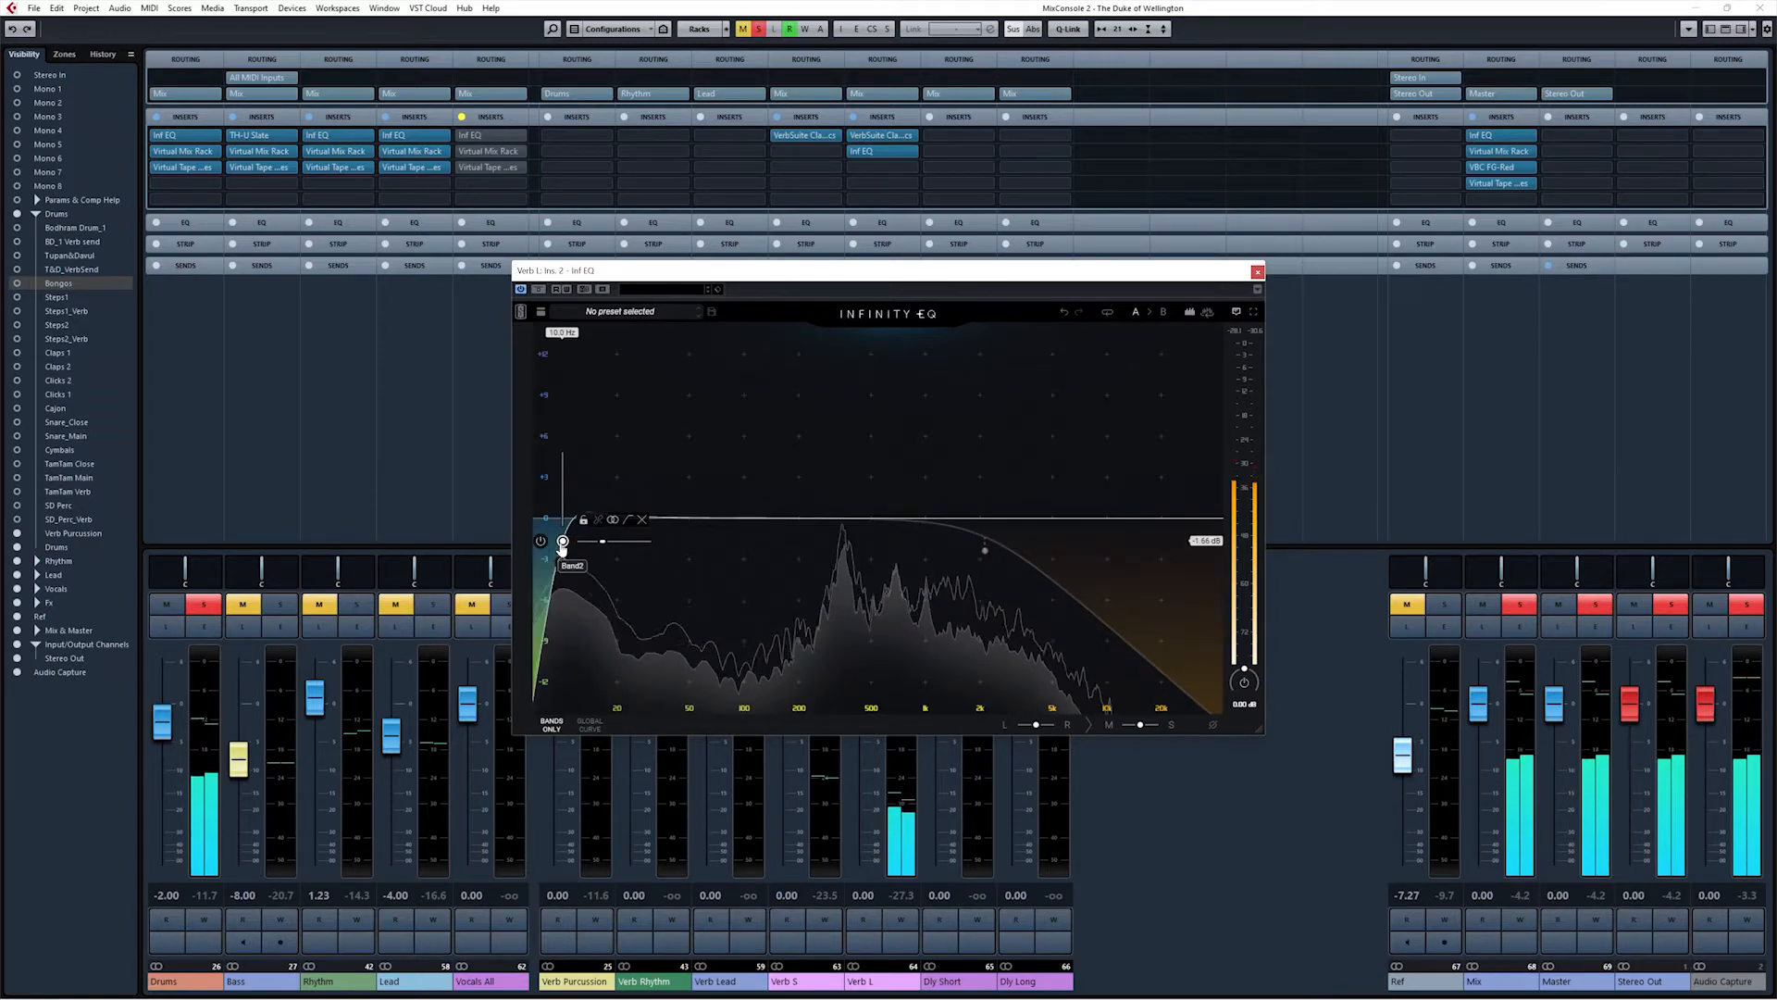
pyautogui.moveTo(562, 541); pyautogui.dragTo(734, 574)
pyautogui.scroll(-2, 740, 576)
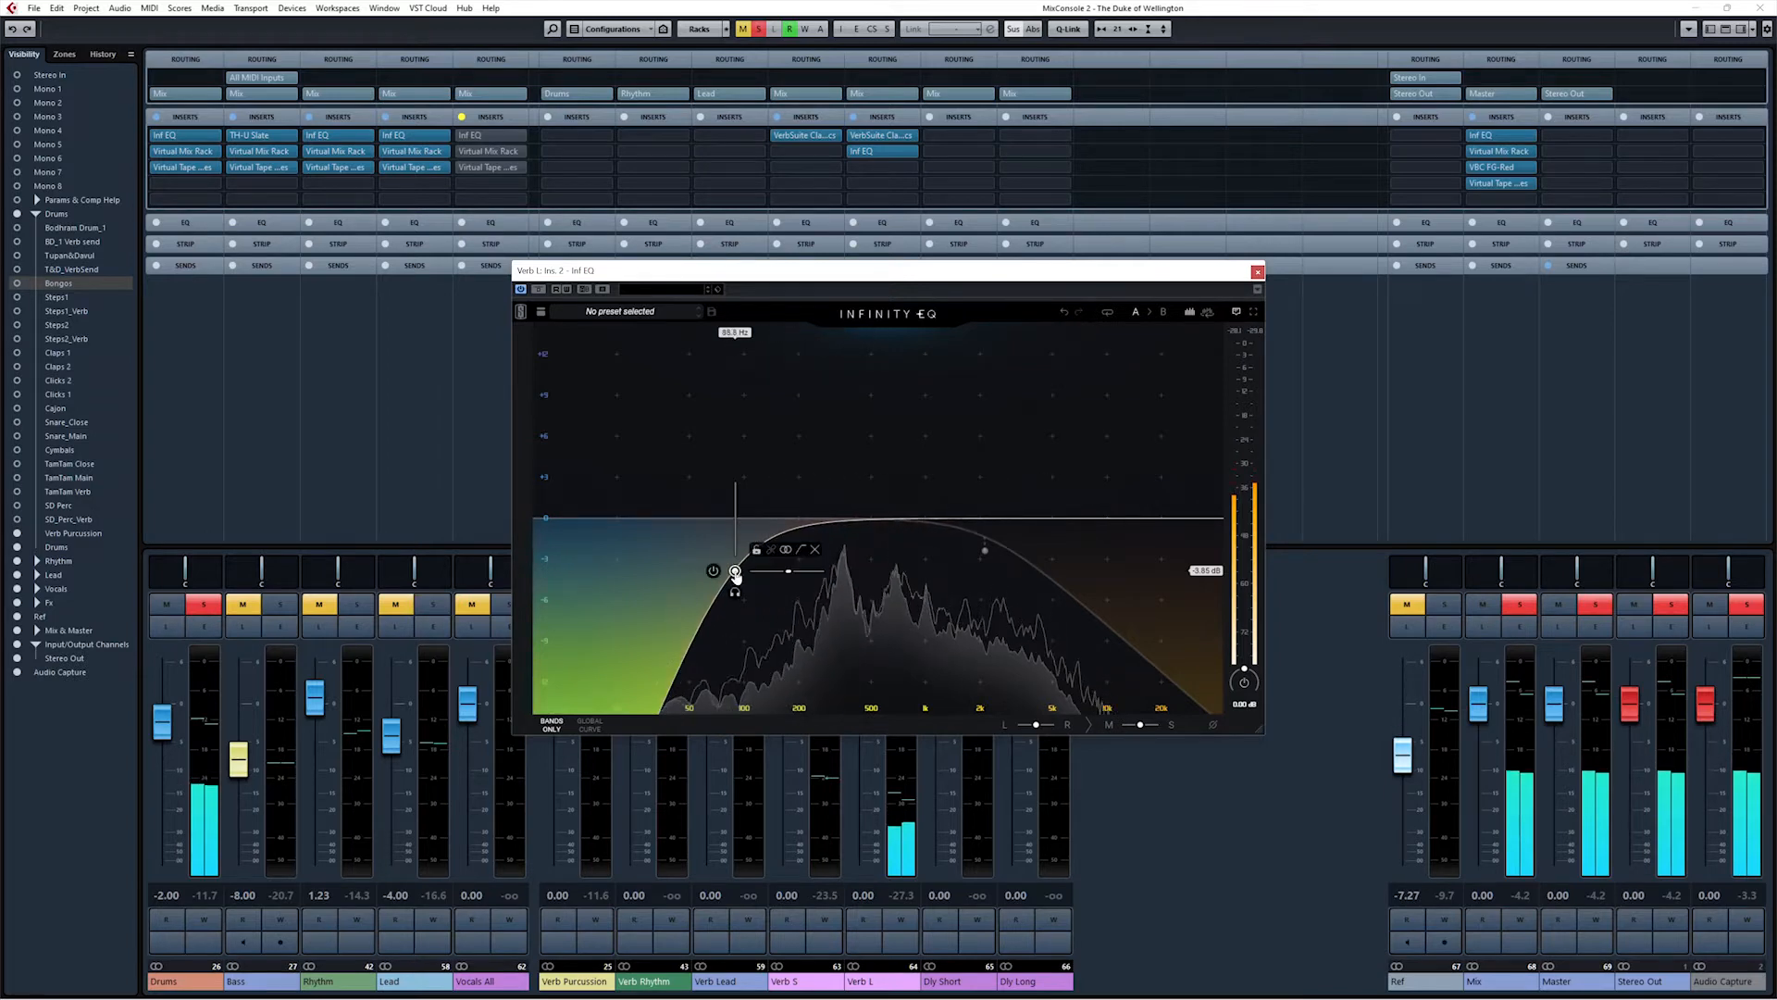
# Step: Add a high shelf at about 1.6 kHz with a gain of -2 dB to the Verb L EQ, and close the EQ window
pyautogui.doubleClick(1128, 484)
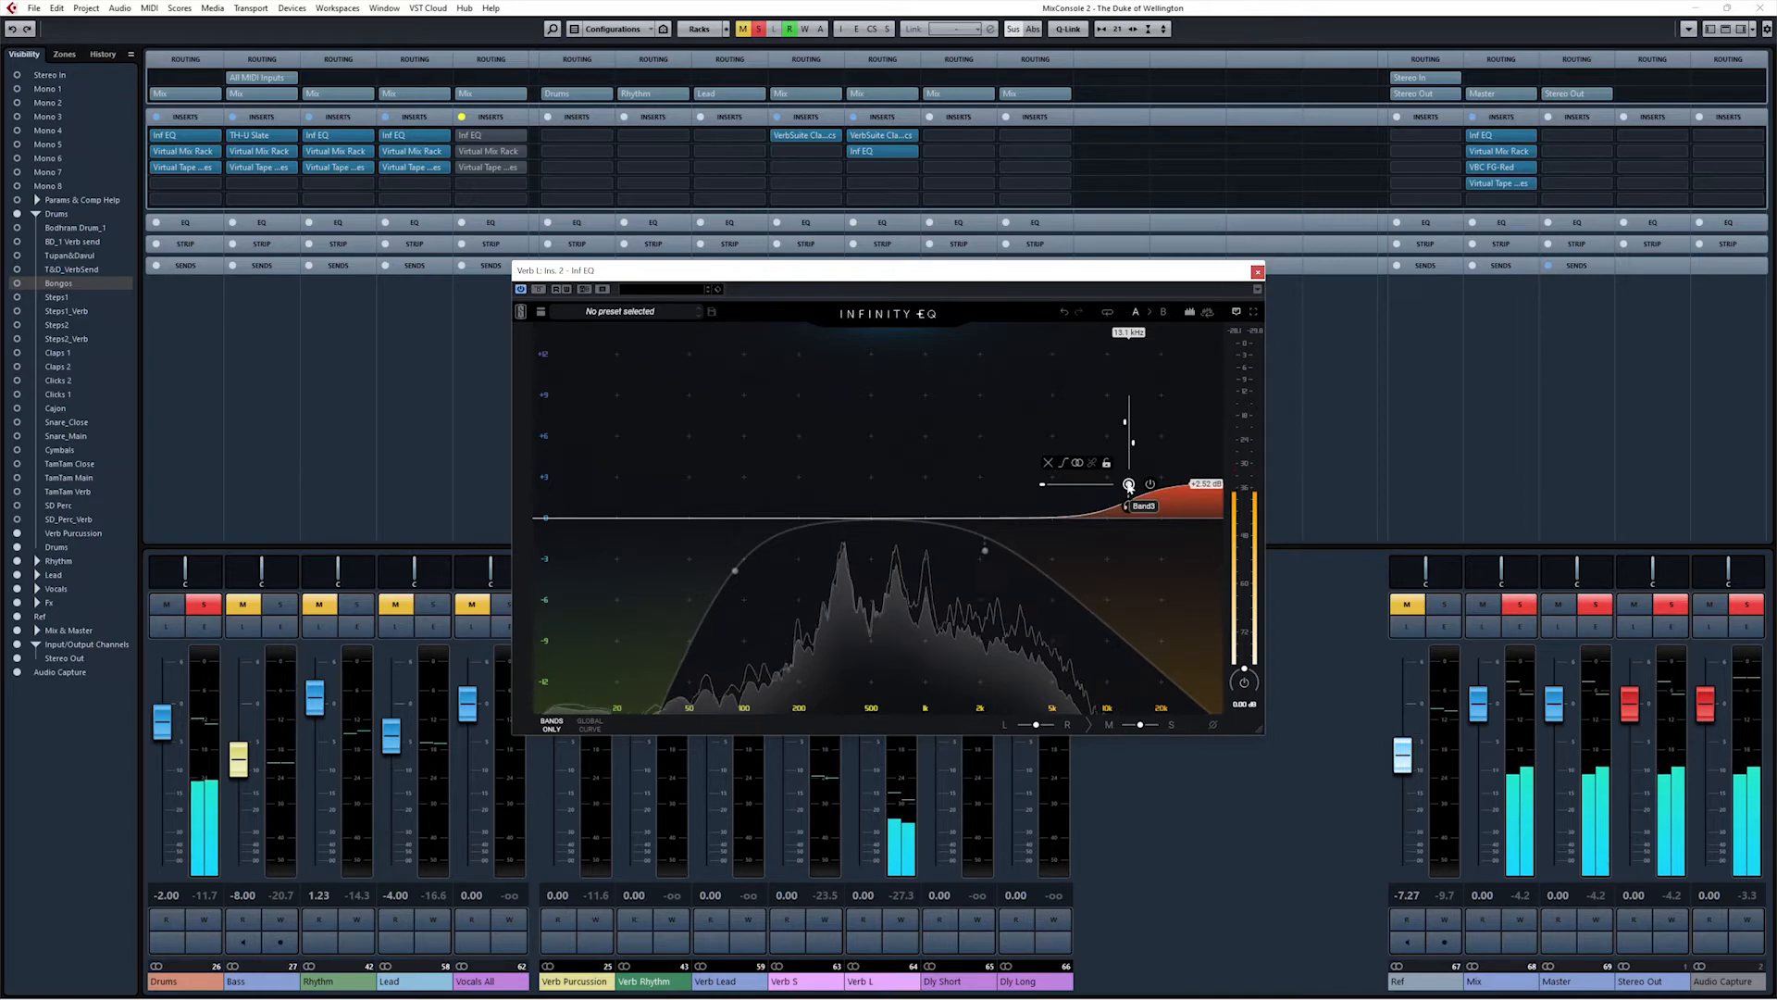
pyautogui.moveTo(1128, 484); pyautogui.dragTo(964, 530)
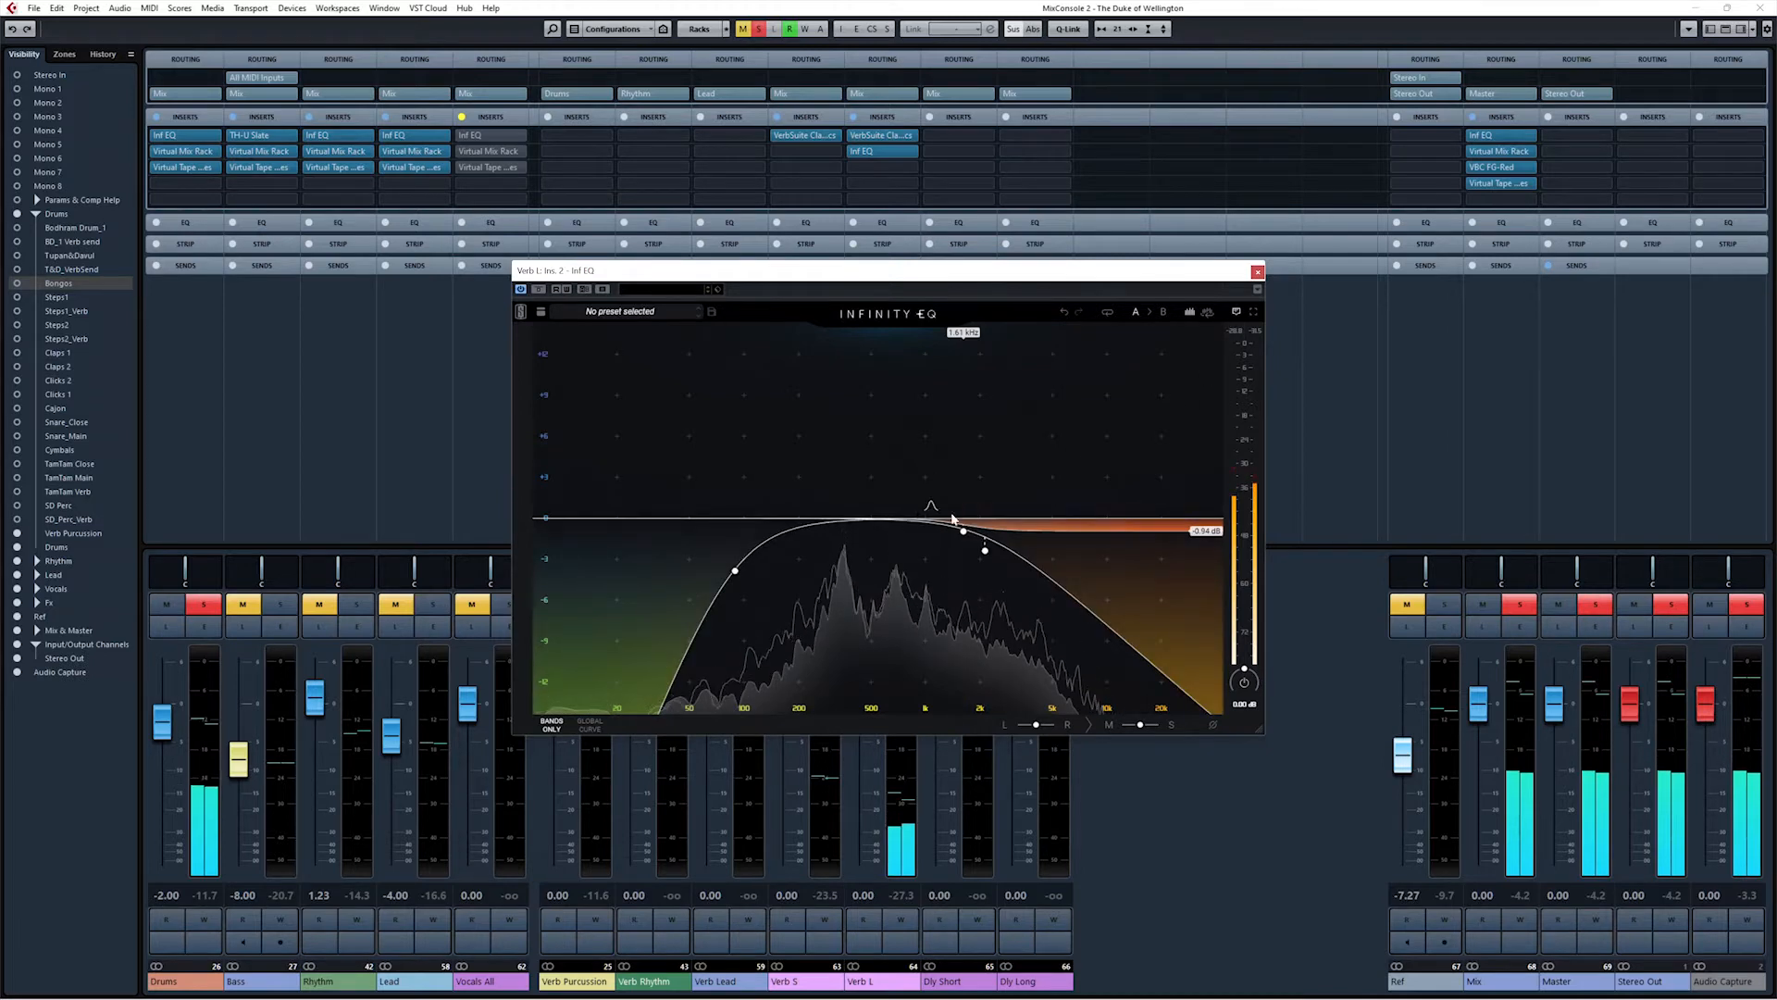
pyautogui.doubleClick(1209, 532)
pyautogui.write('-2')
pyautogui.press('Return')
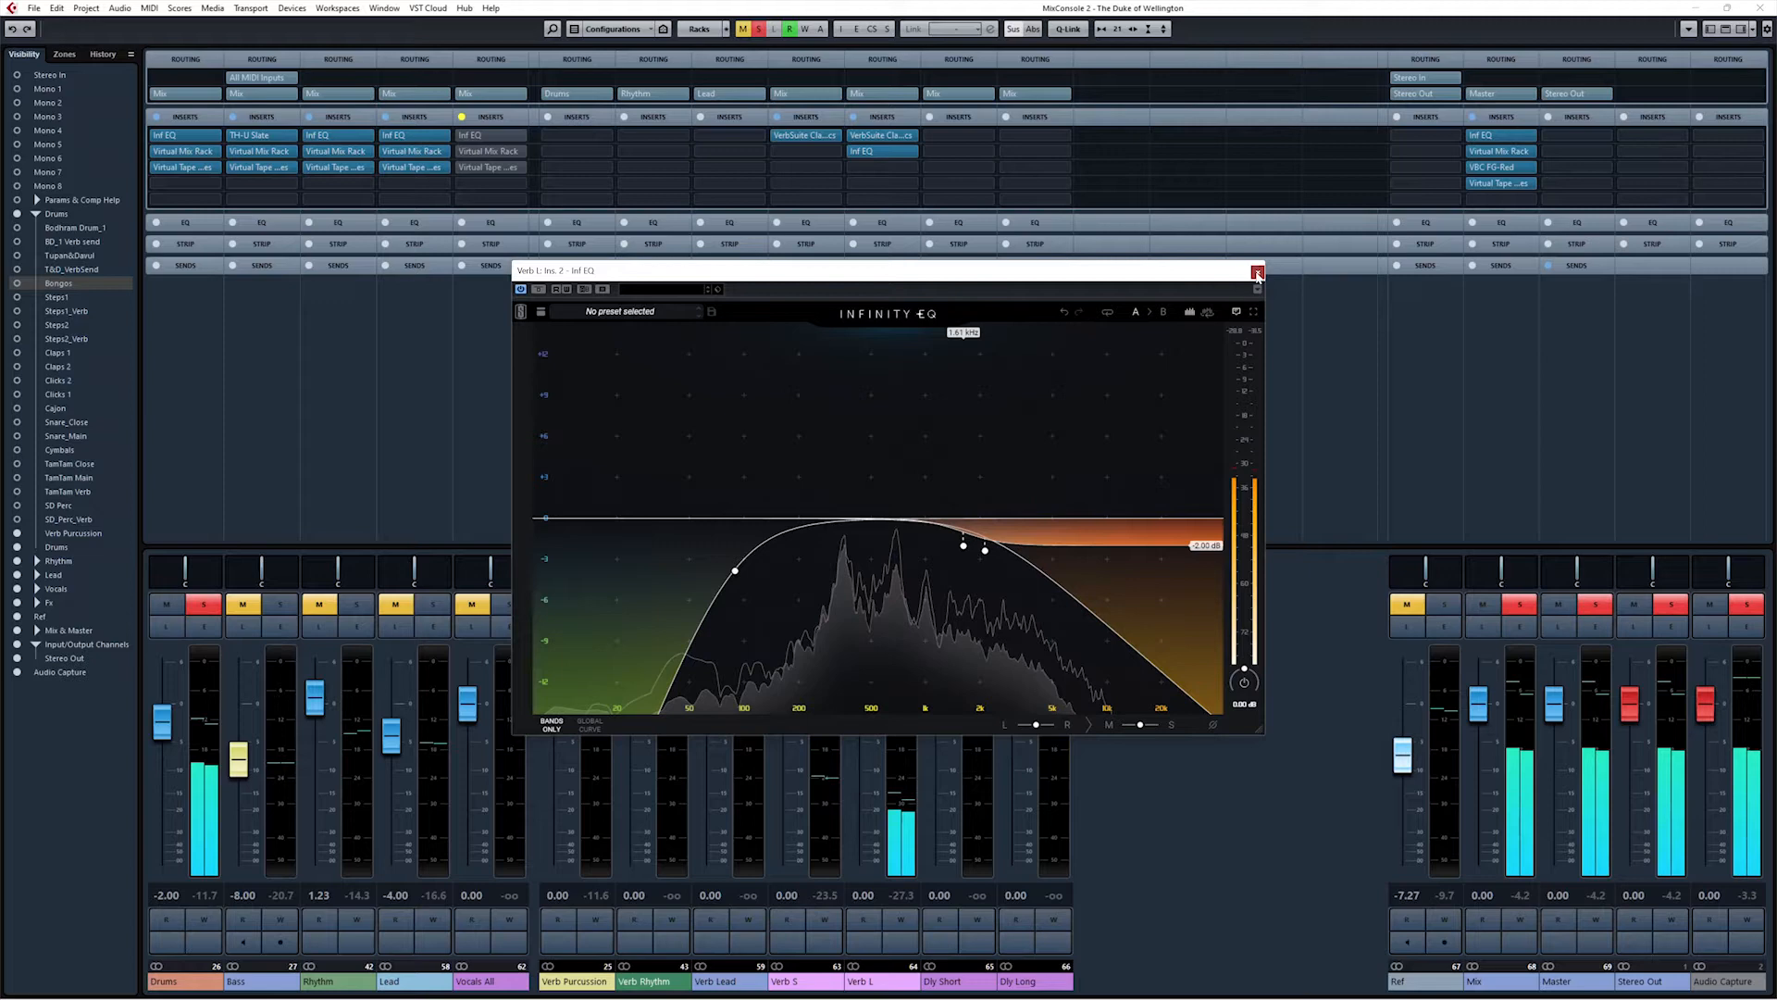
pyautogui.click(1257, 274)
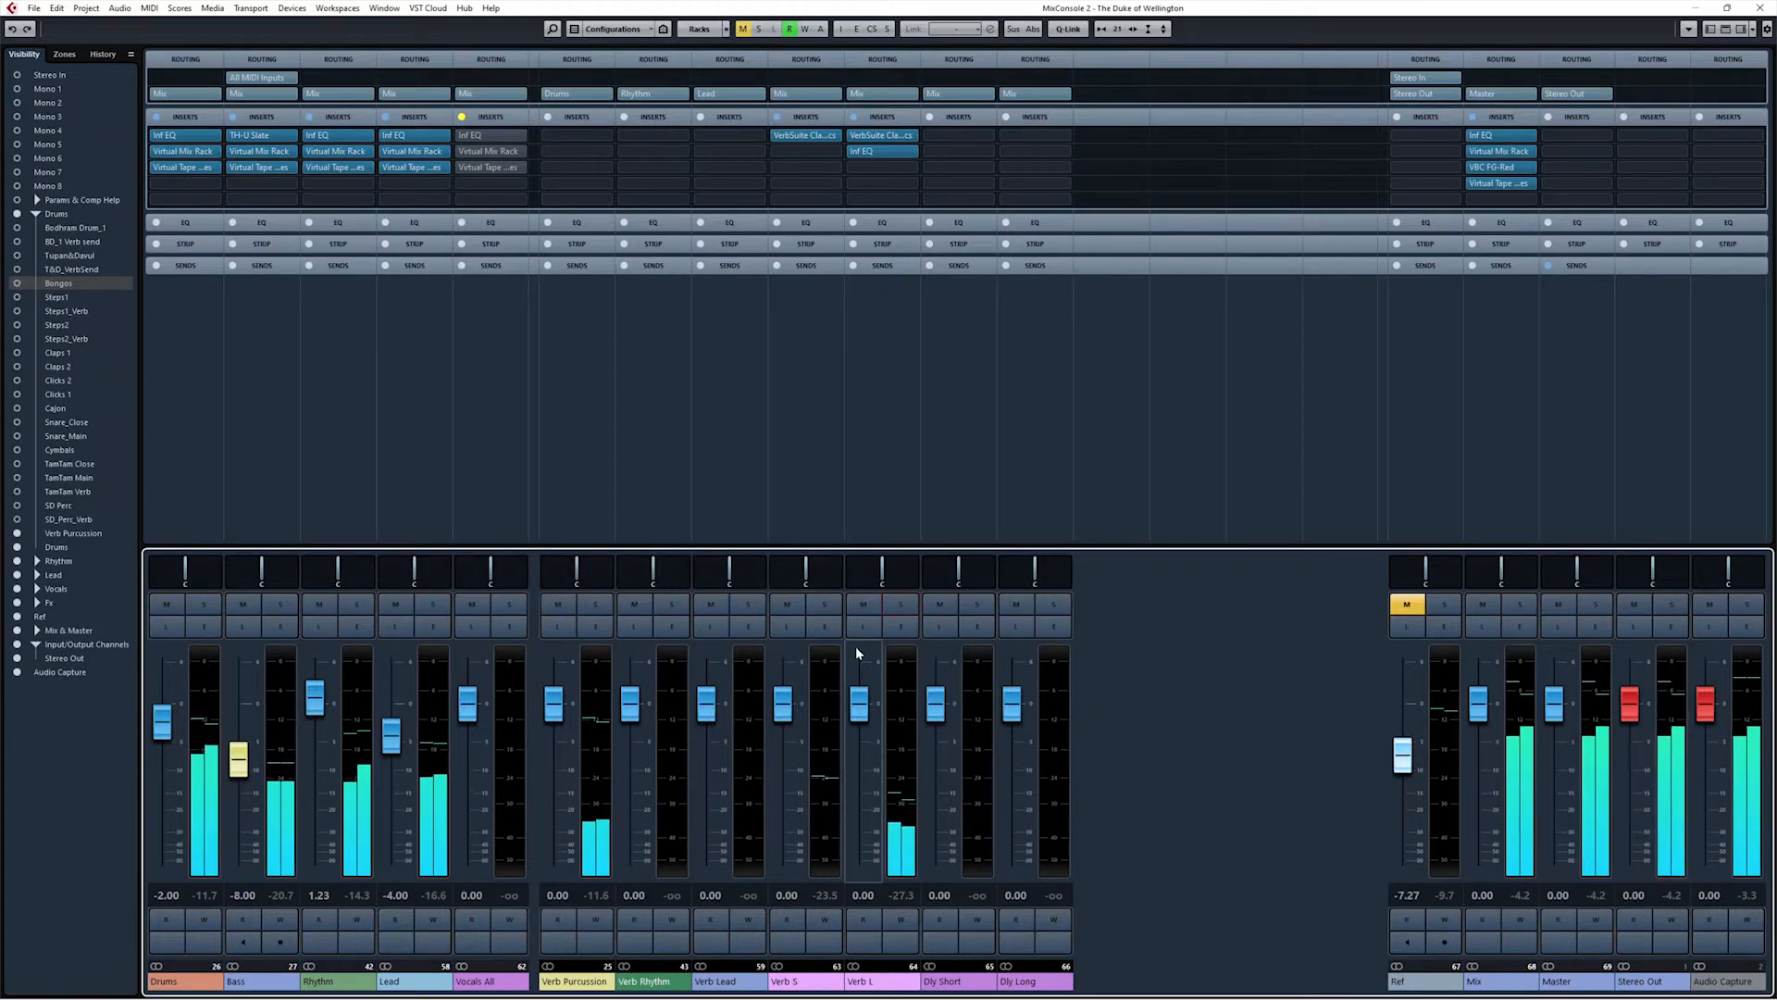
# Step: Raise the Verb L channel fader to 6.02 dB
pyautogui.moveTo(856, 653); pyautogui.dragTo(856, 638)
pyautogui.click(857, 396)
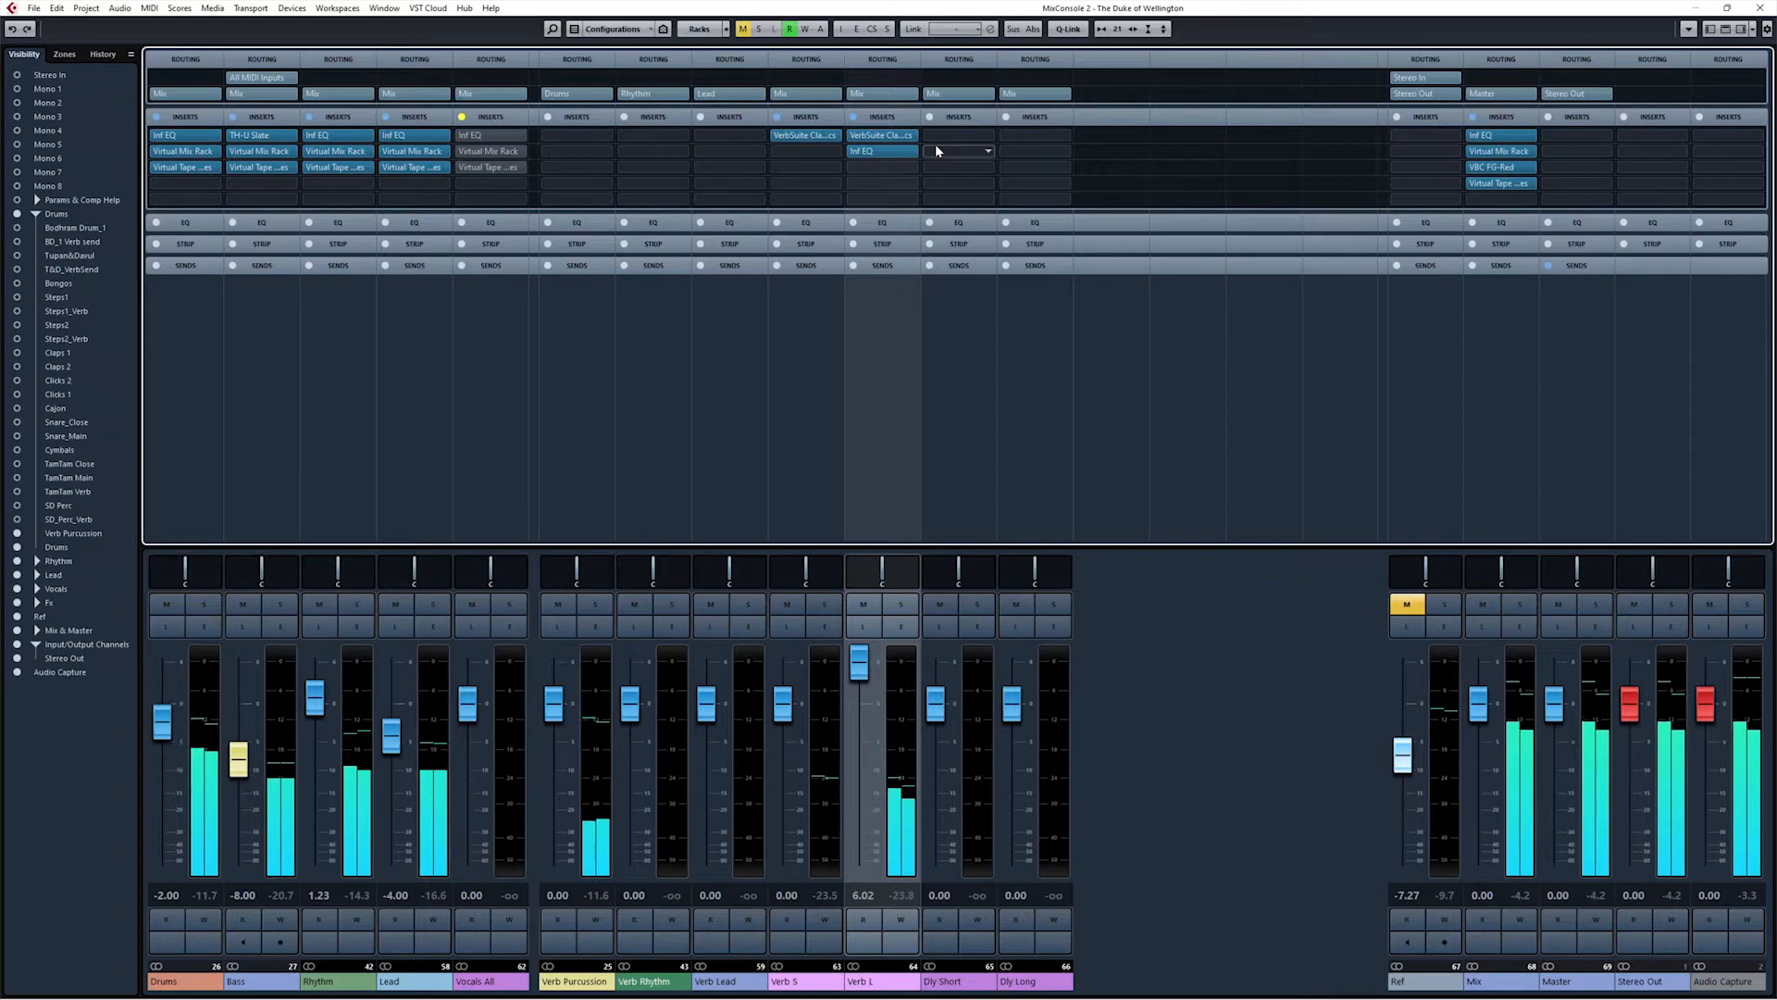
# Step: Shift the Verb L EQ cuts to about 226 Hz and 3.23 kHz with a steeper low cut, and reset the channel fader to 0 dB
pyautogui.click(865, 153)
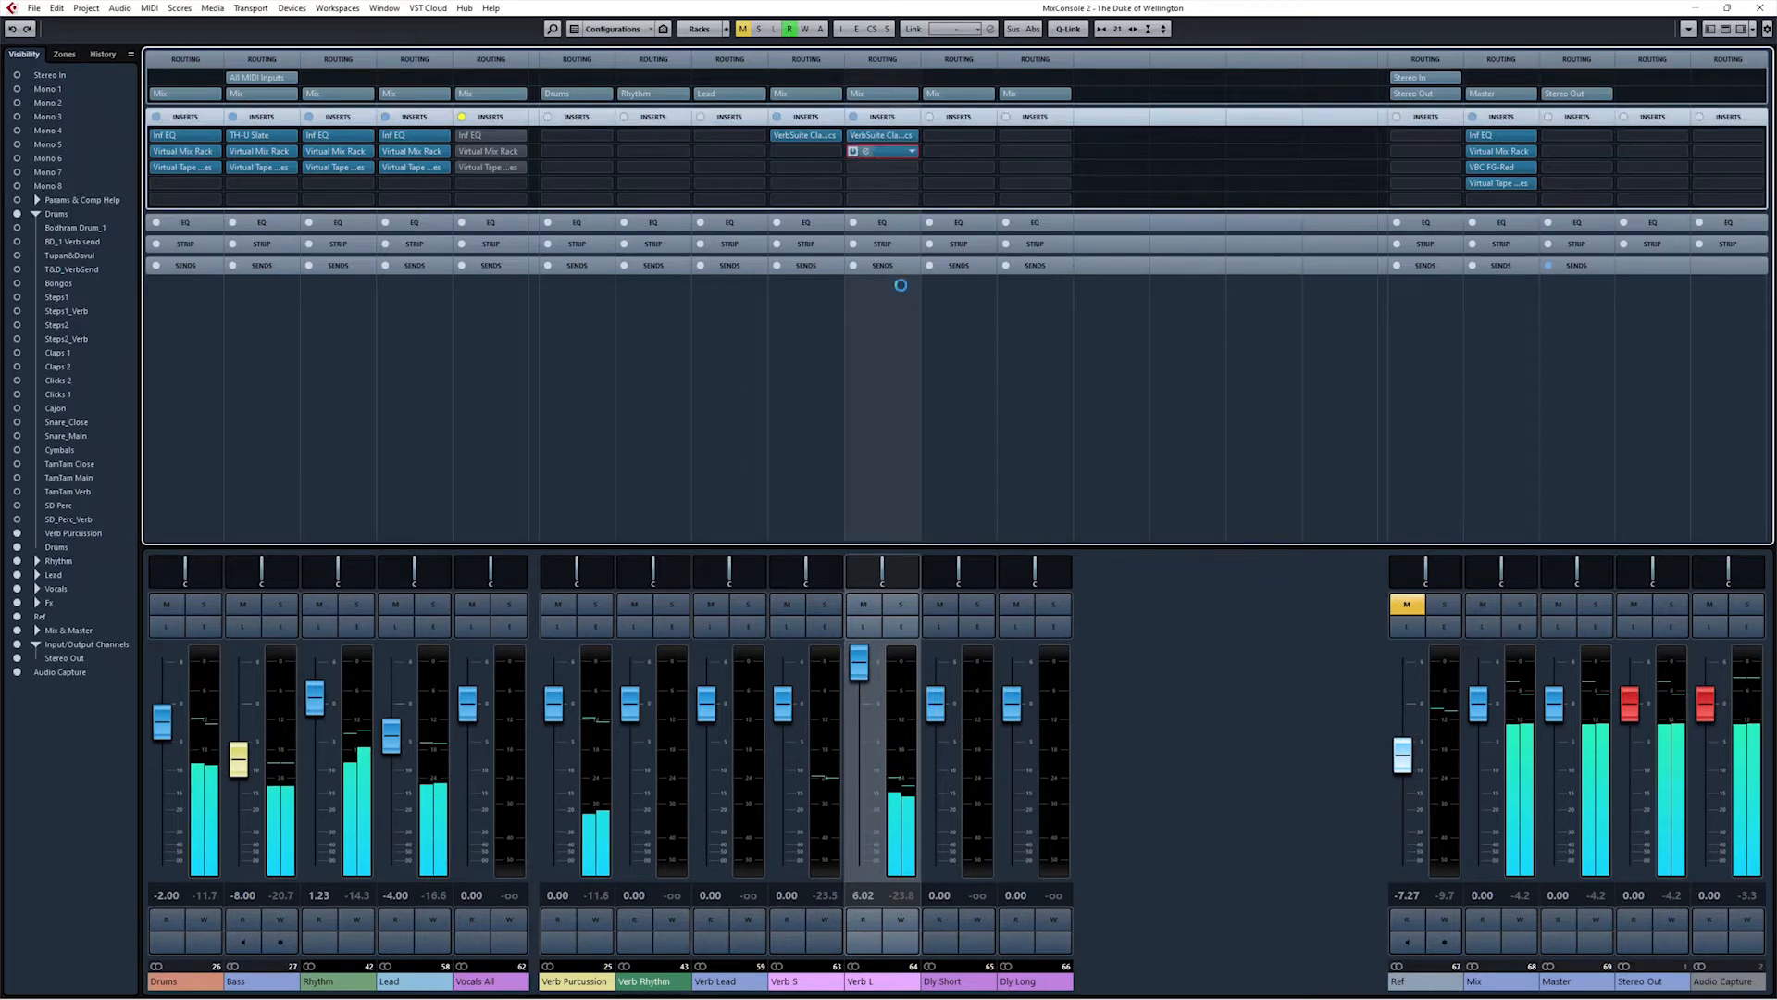
pyautogui.moveTo(963, 546); pyautogui.dragTo(1019, 550)
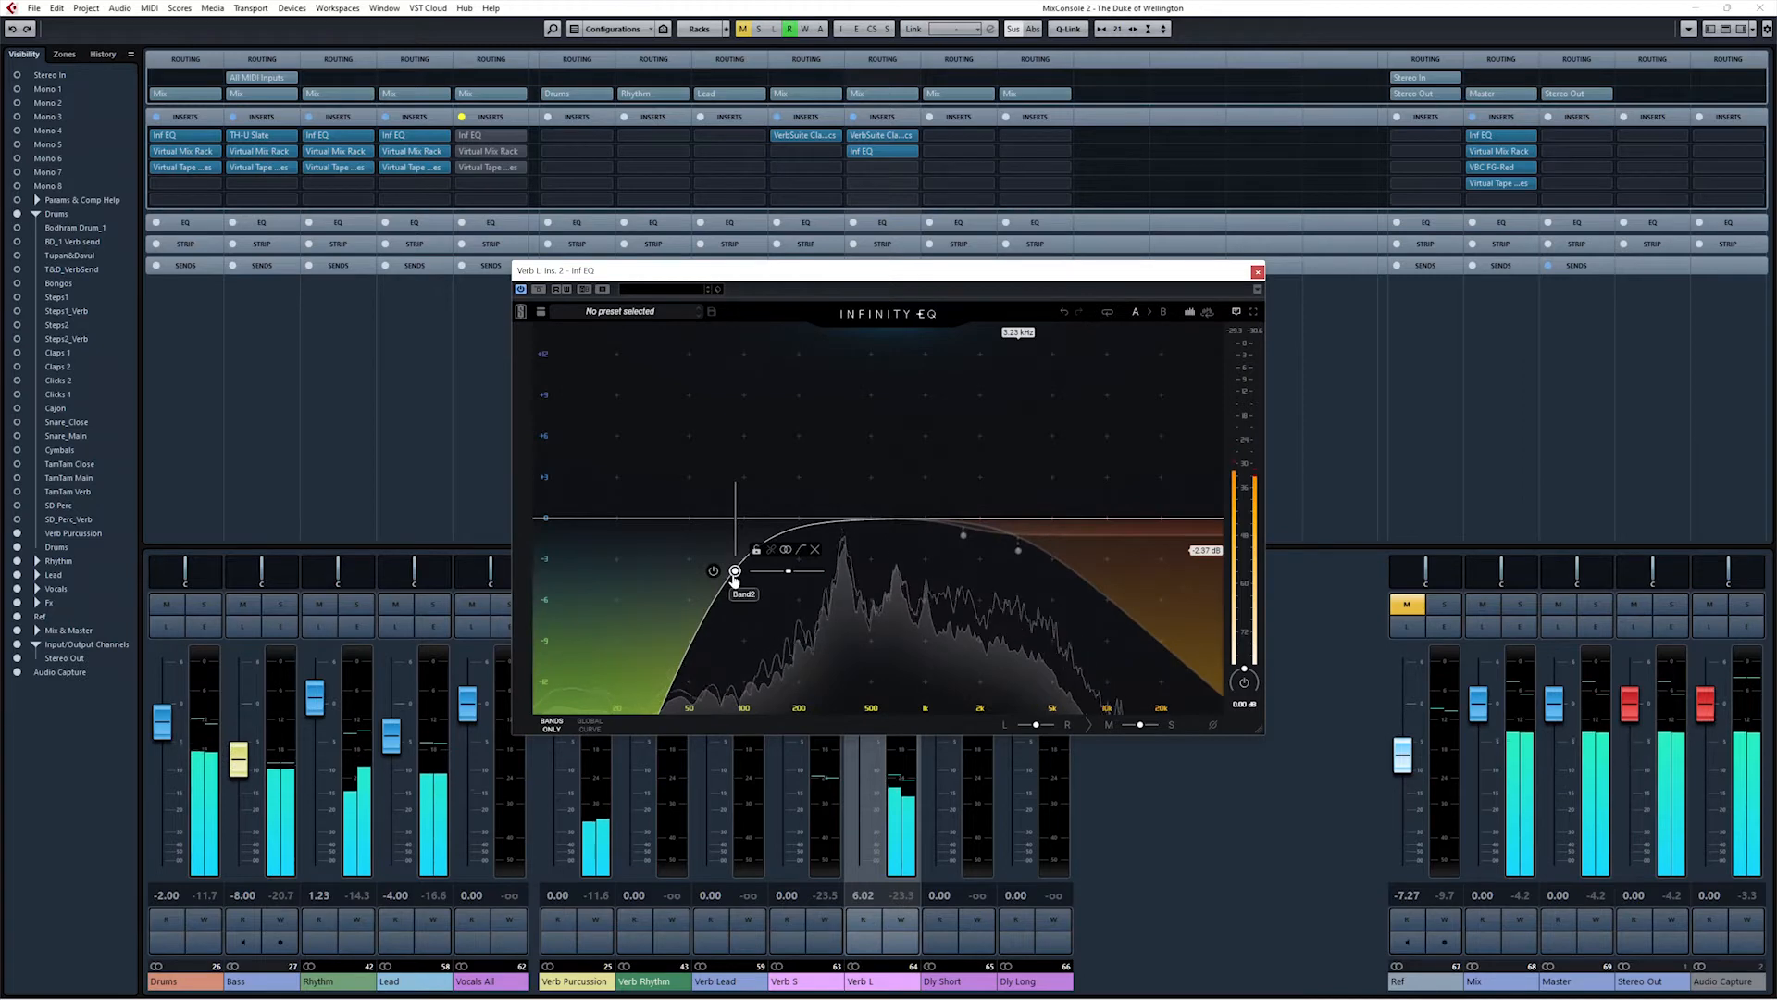
pyautogui.scroll(4, 734, 574)
pyautogui.moveTo(734, 571); pyautogui.dragTo(809, 570)
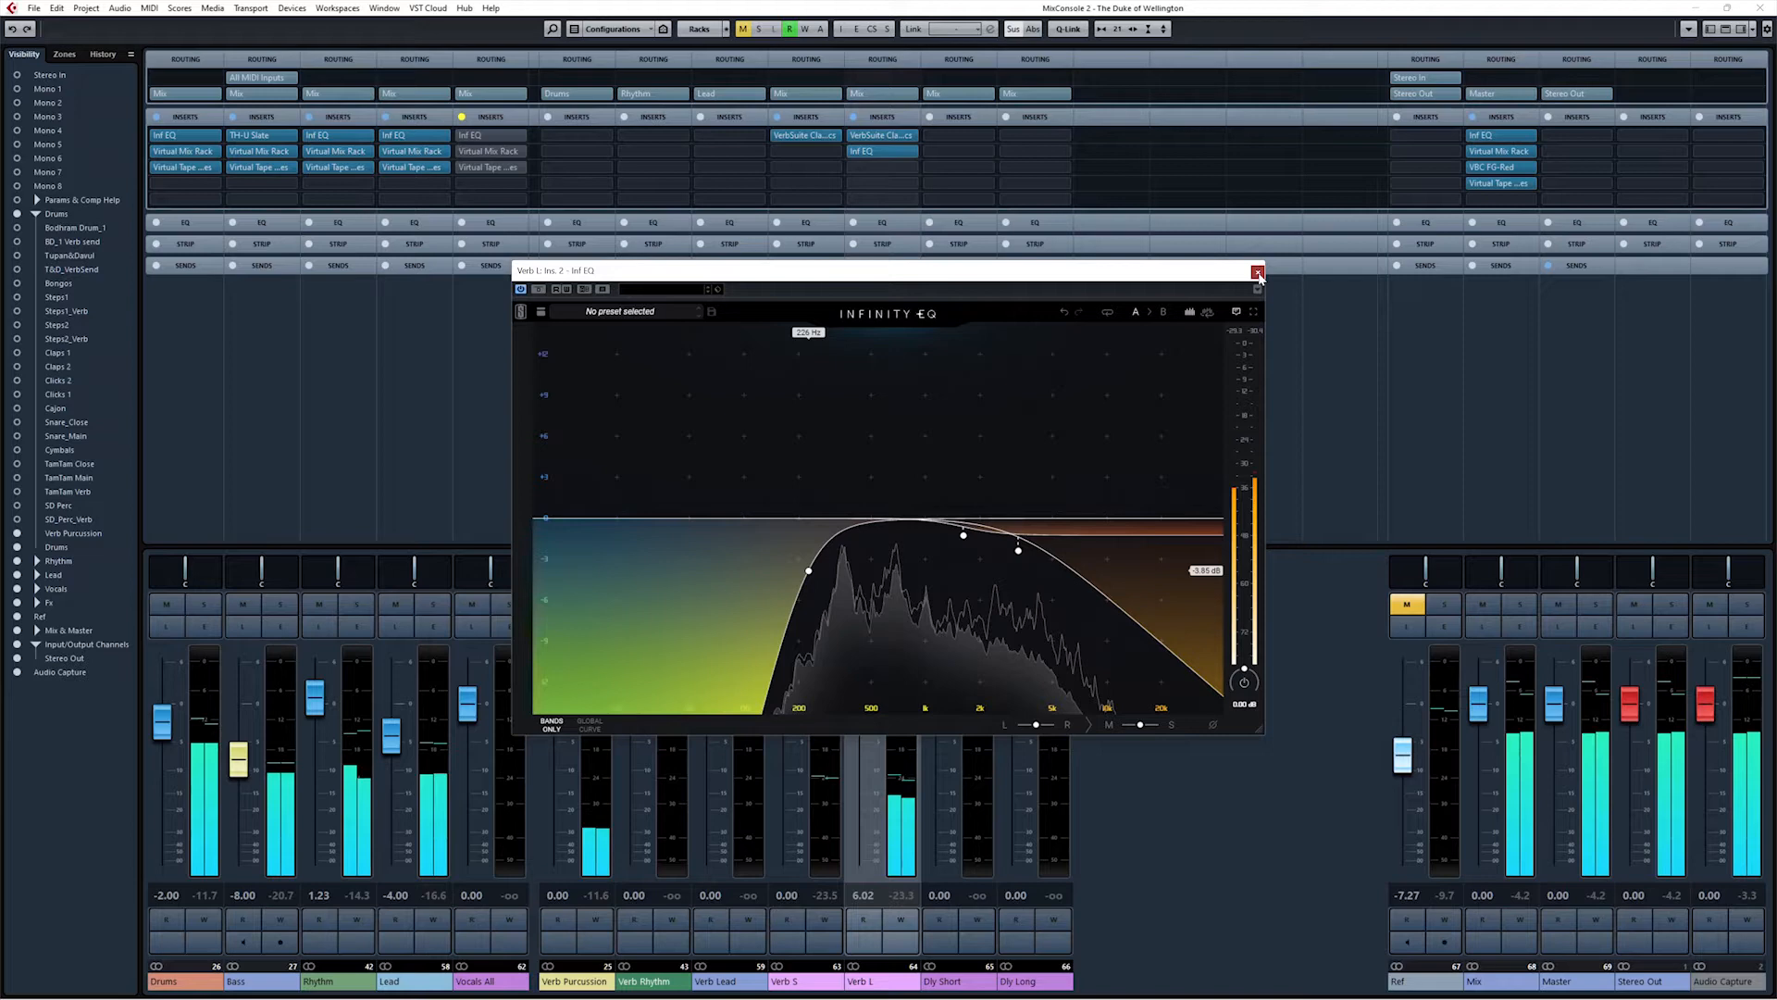
pyautogui.click(1257, 272)
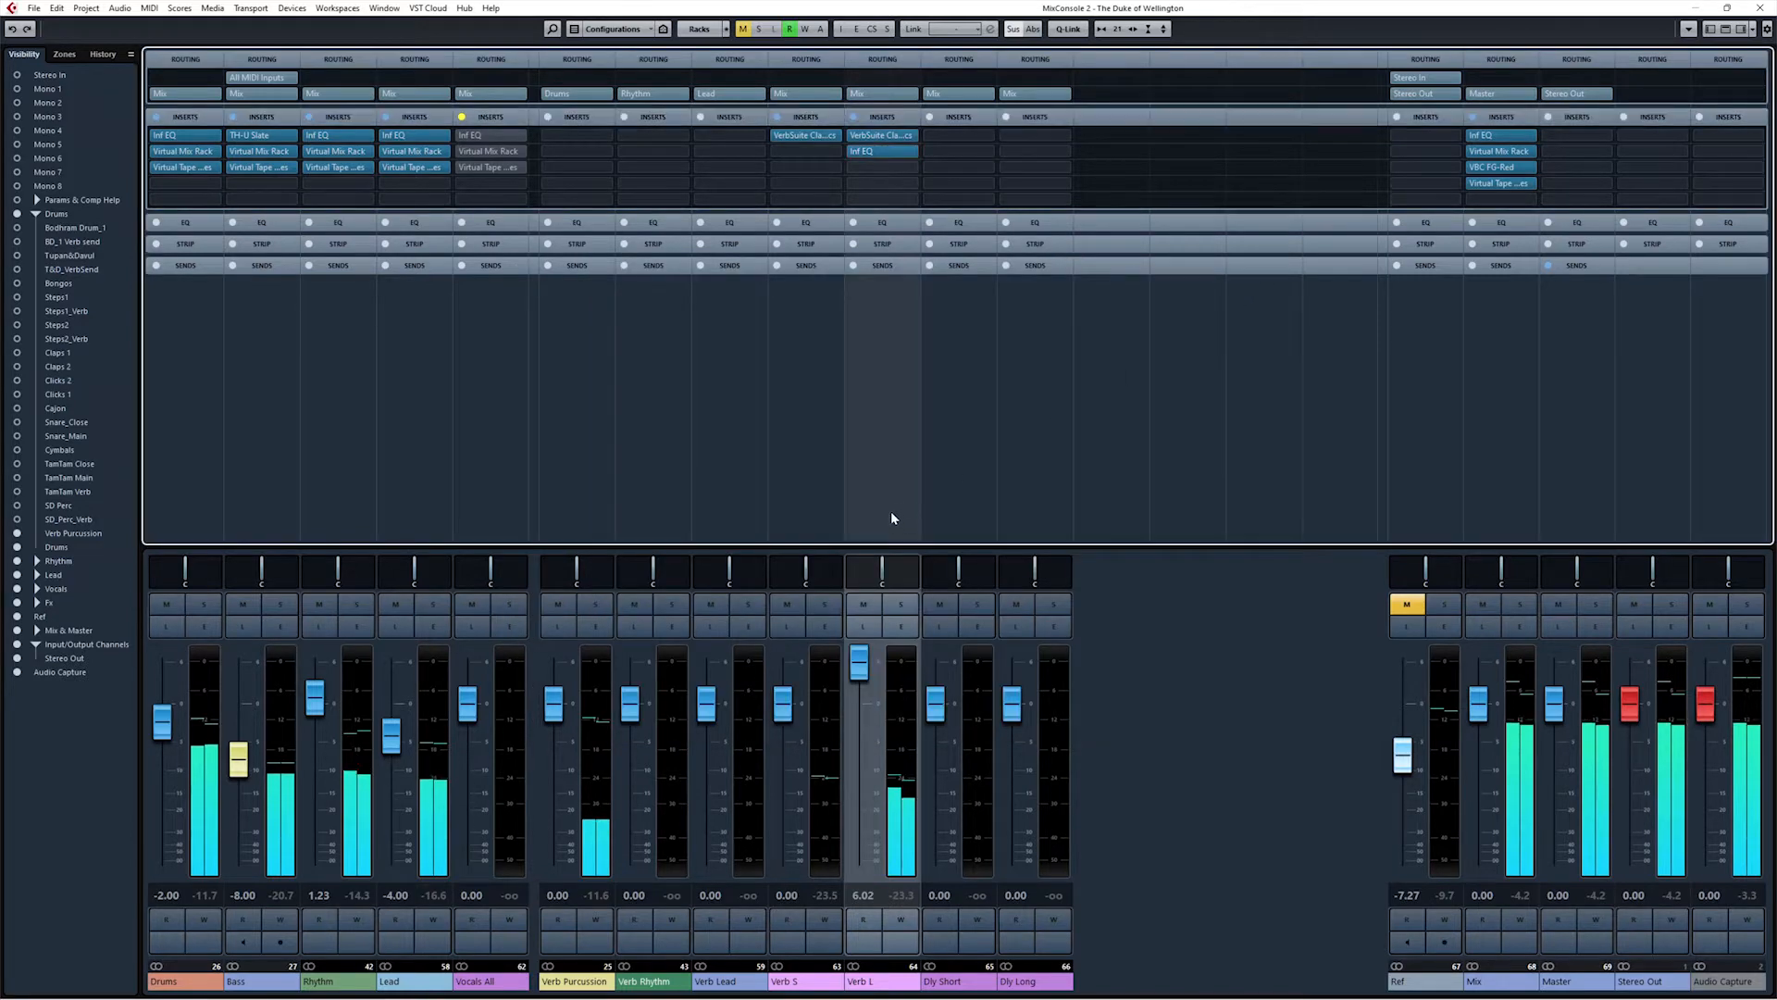
pyautogui.keyDown('ctrl'); pyautogui.click(859, 686); pyautogui.keyUp('ctrl')
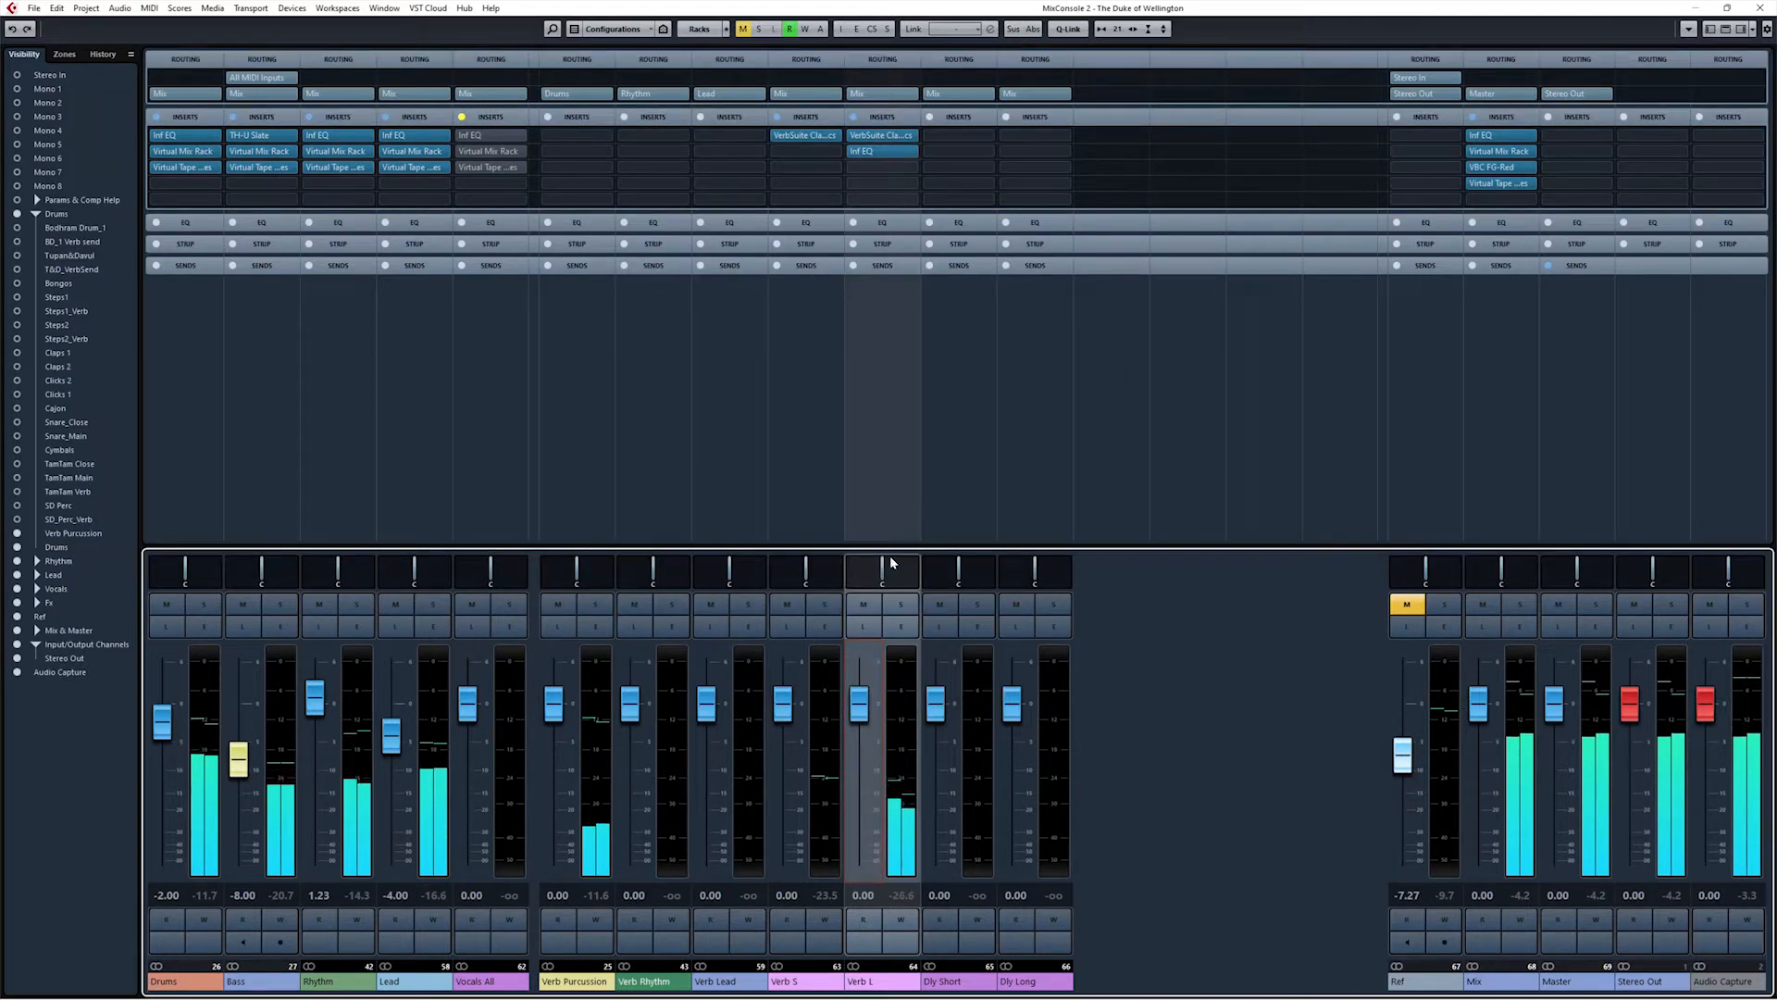
# Step: Lower the Bongos' Verb L send fully and bypass it, and activate the Bongos' Verb S send in the full mixer
pyautogui.press('F3')
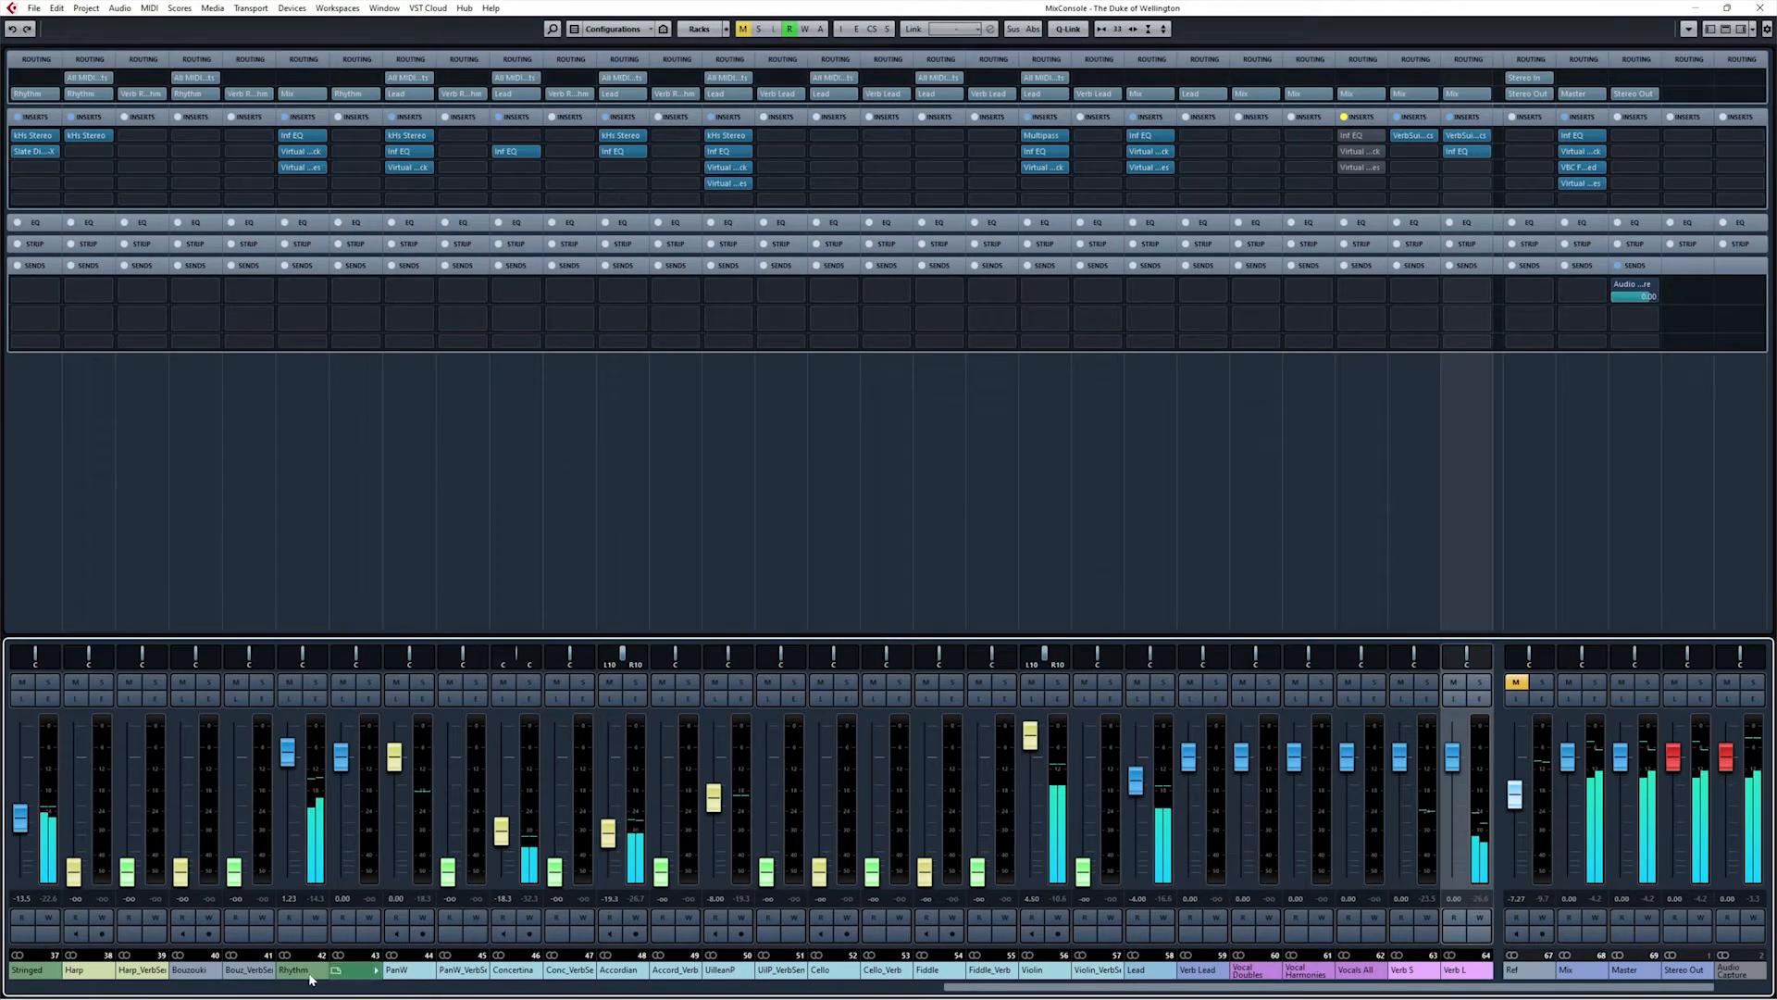
pyautogui.moveTo(1048, 987); pyautogui.dragTo(2, 921)
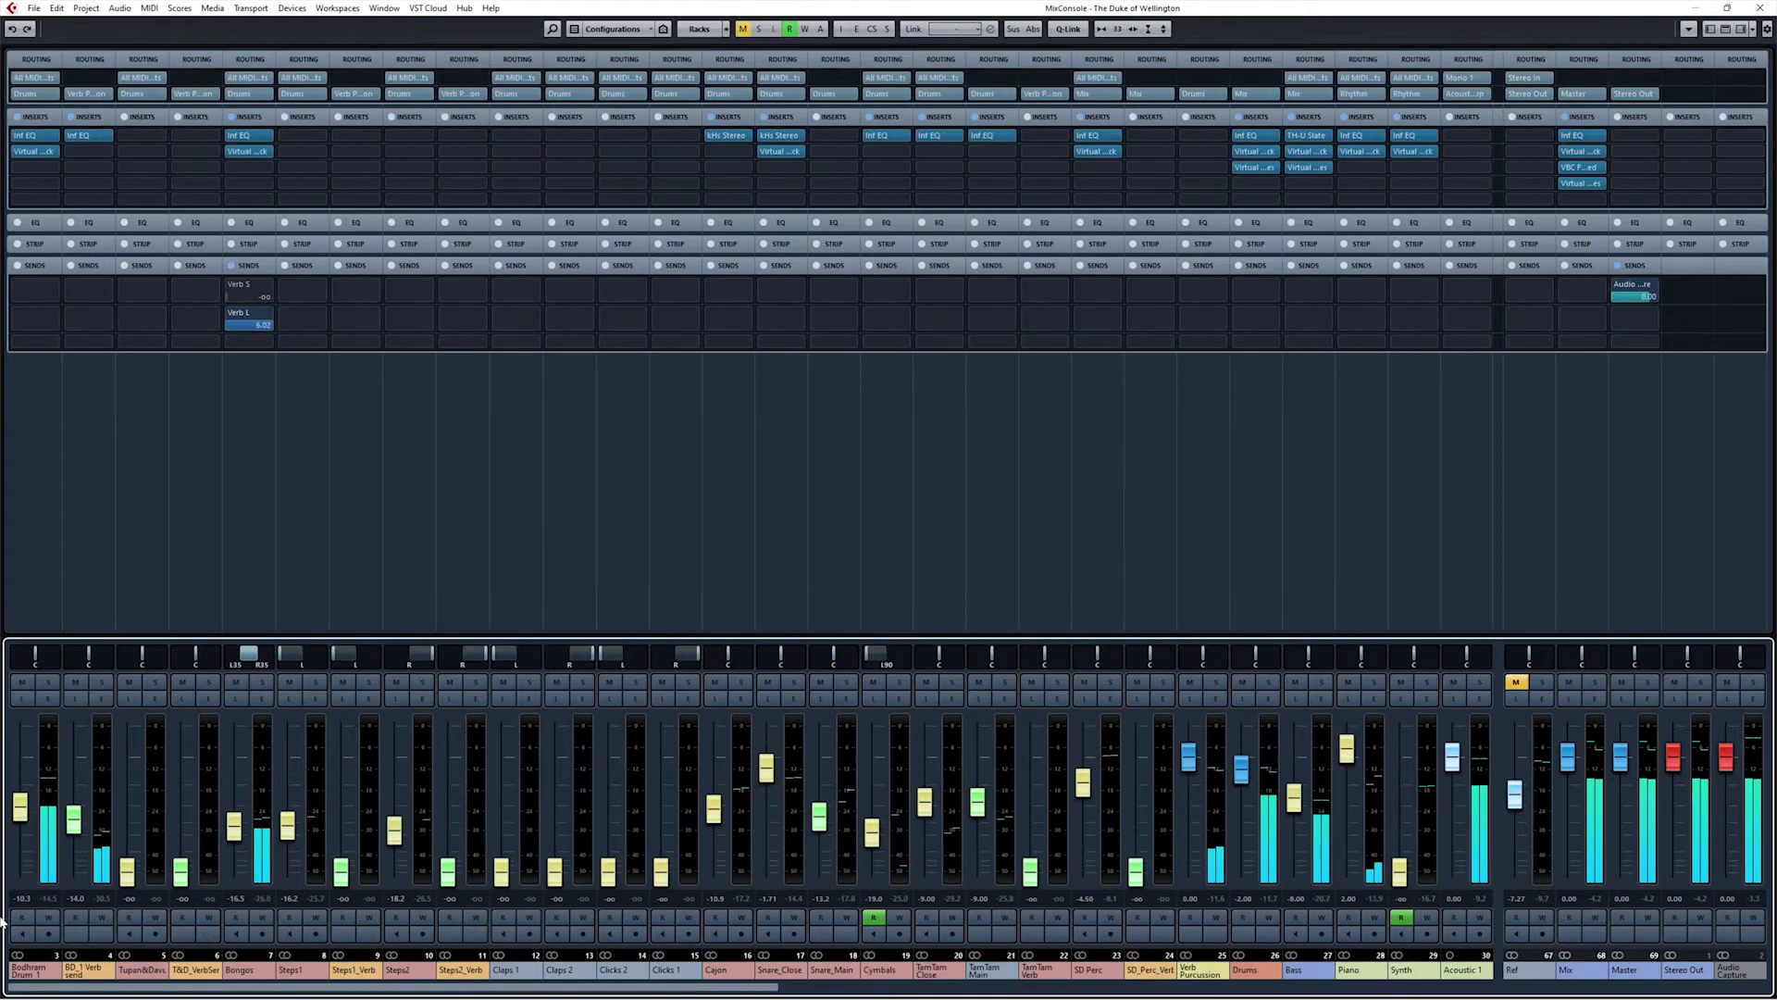
pyautogui.moveTo(250, 325); pyautogui.dragTo(185, 325)
pyautogui.click(232, 313)
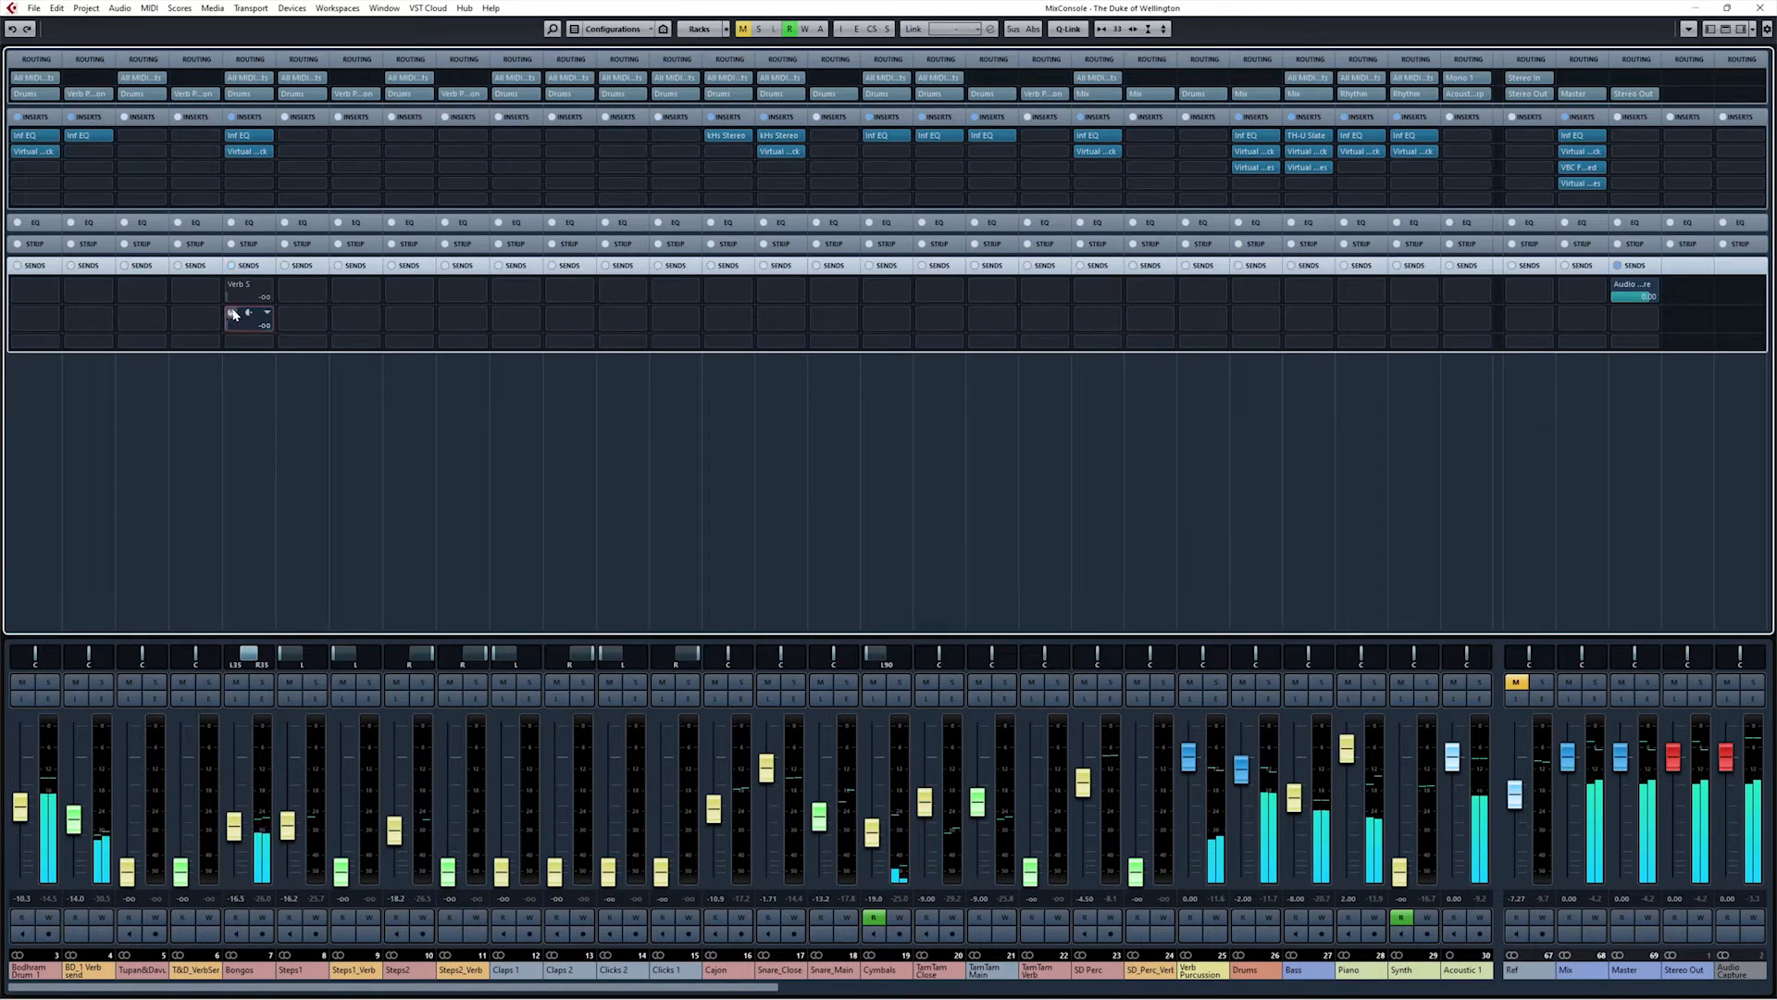
pyautogui.click(233, 286)
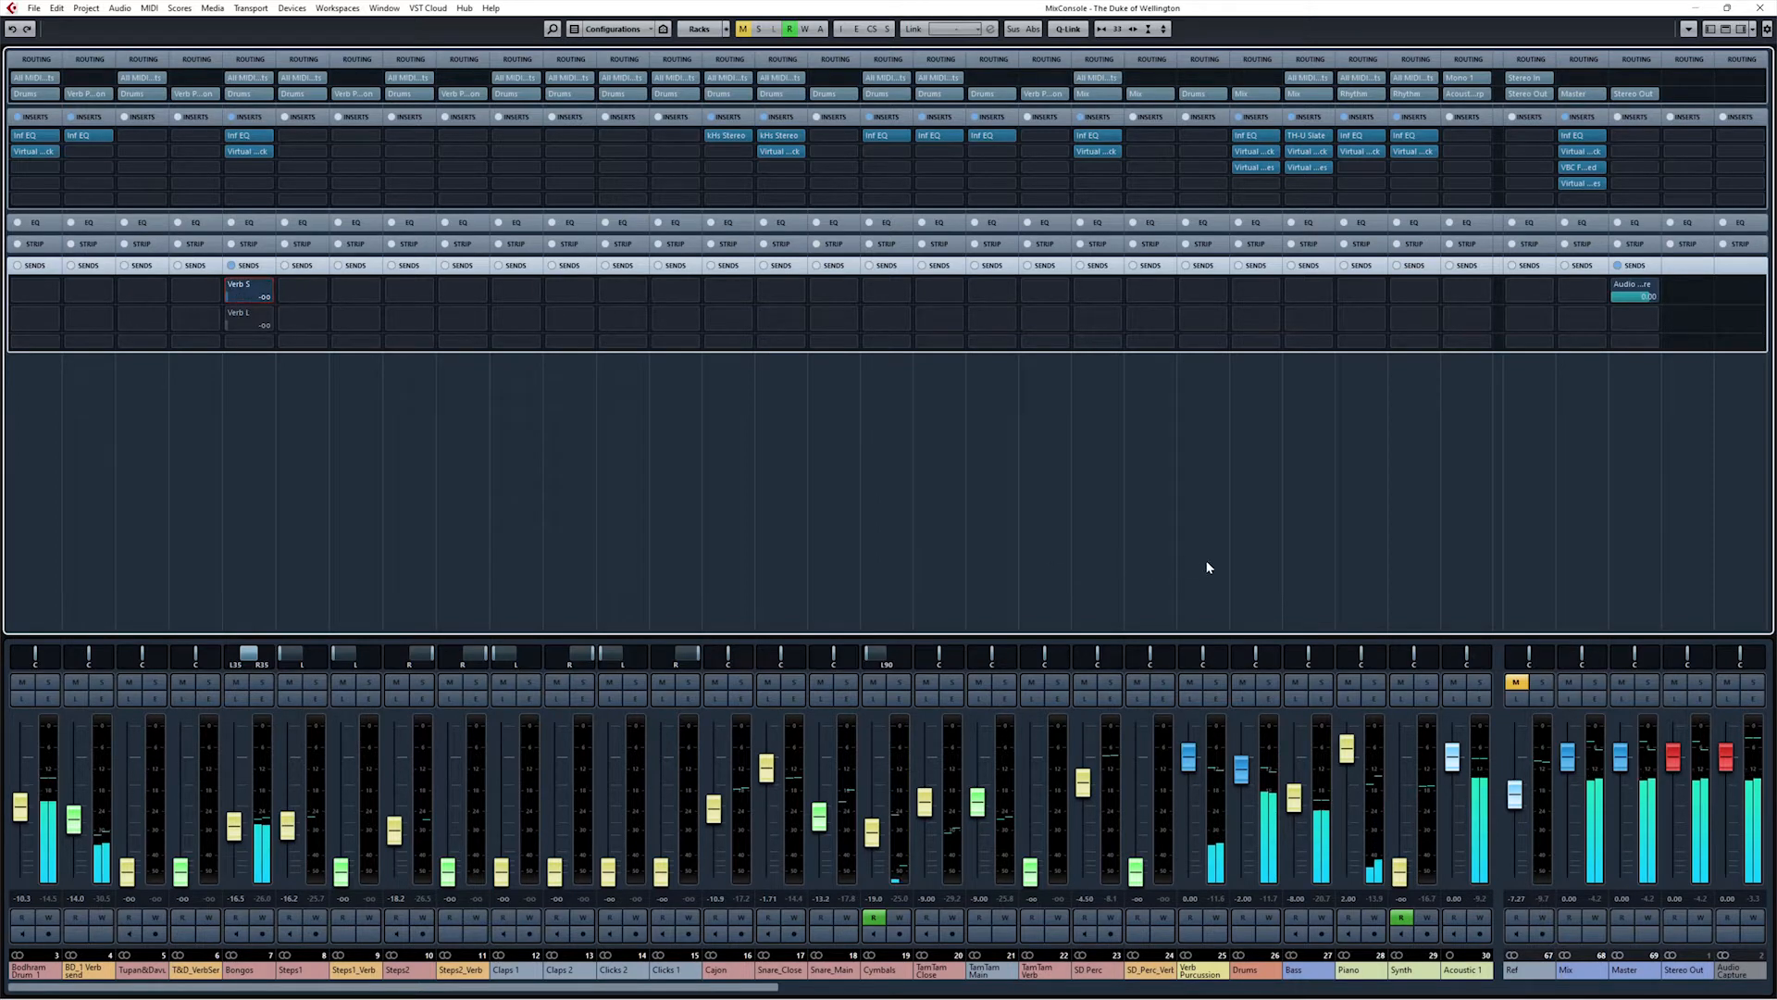
# Step: Solo the Drums group and compare the Bongos' Verb S send at 6.02 dB and fully down
pyautogui.click(1257, 553)
pyautogui.press('s')
pyautogui.moveTo(231, 297); pyautogui.dragTo(306, 298)
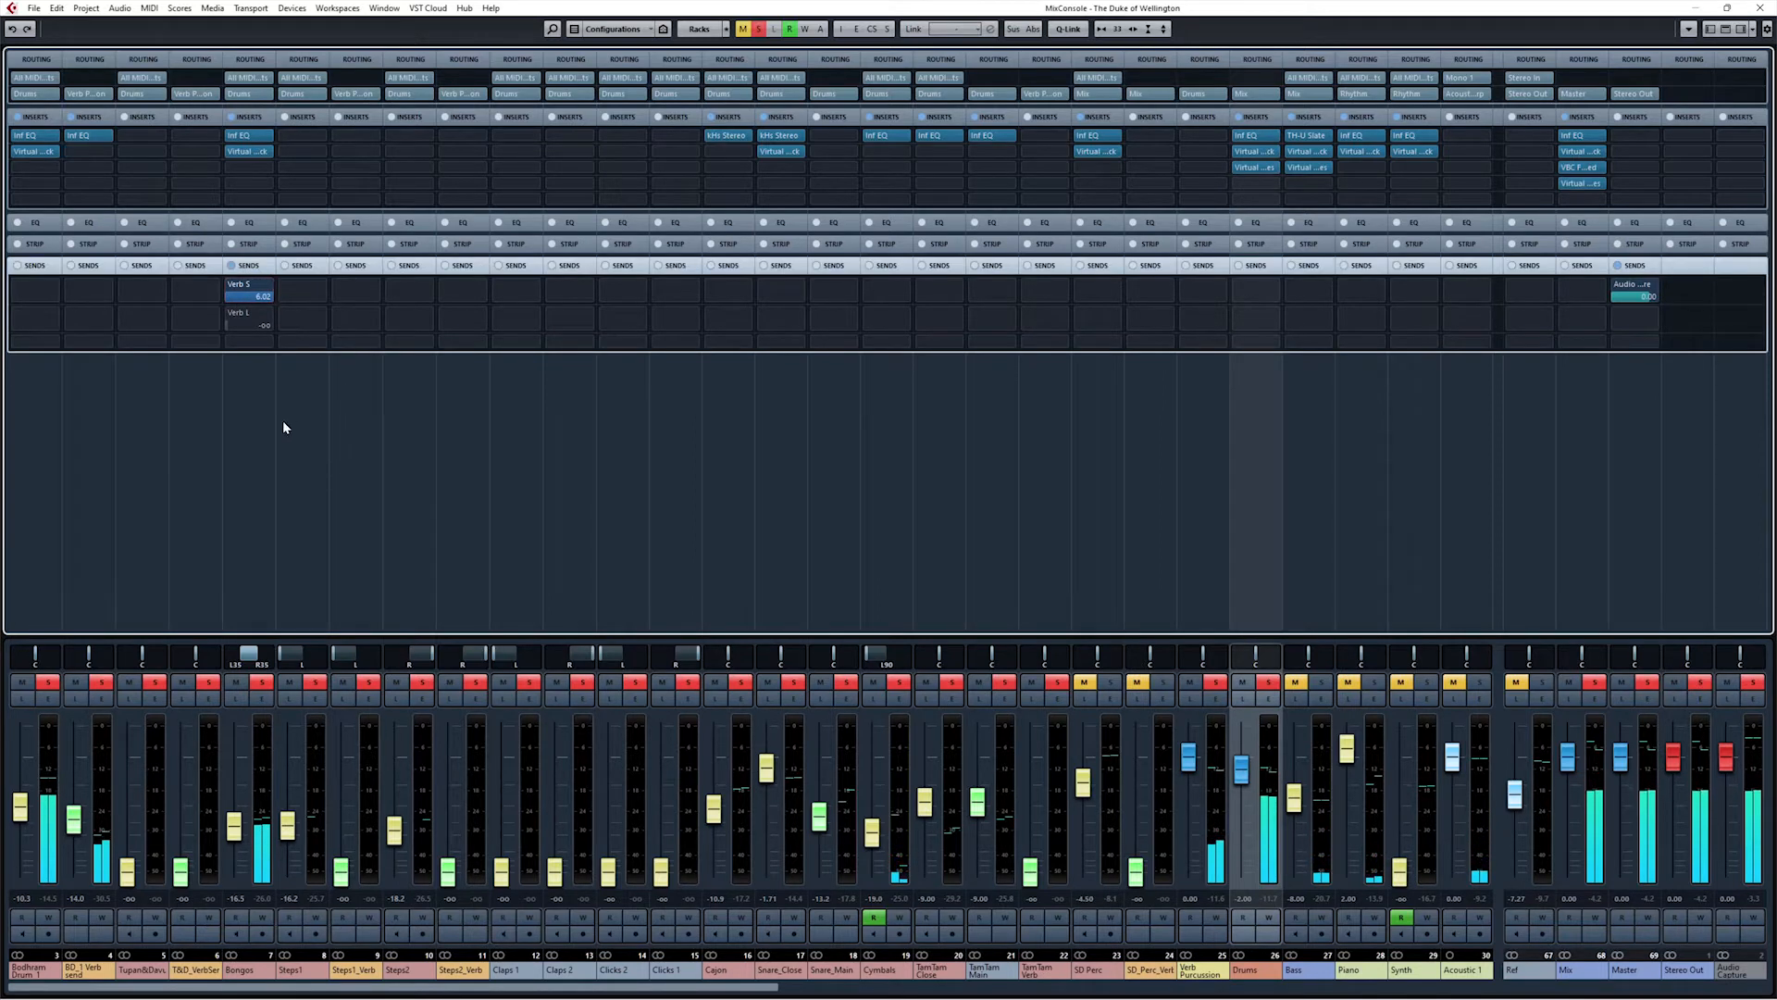
pyautogui.moveTo(265, 298); pyautogui.dragTo(30, 320)
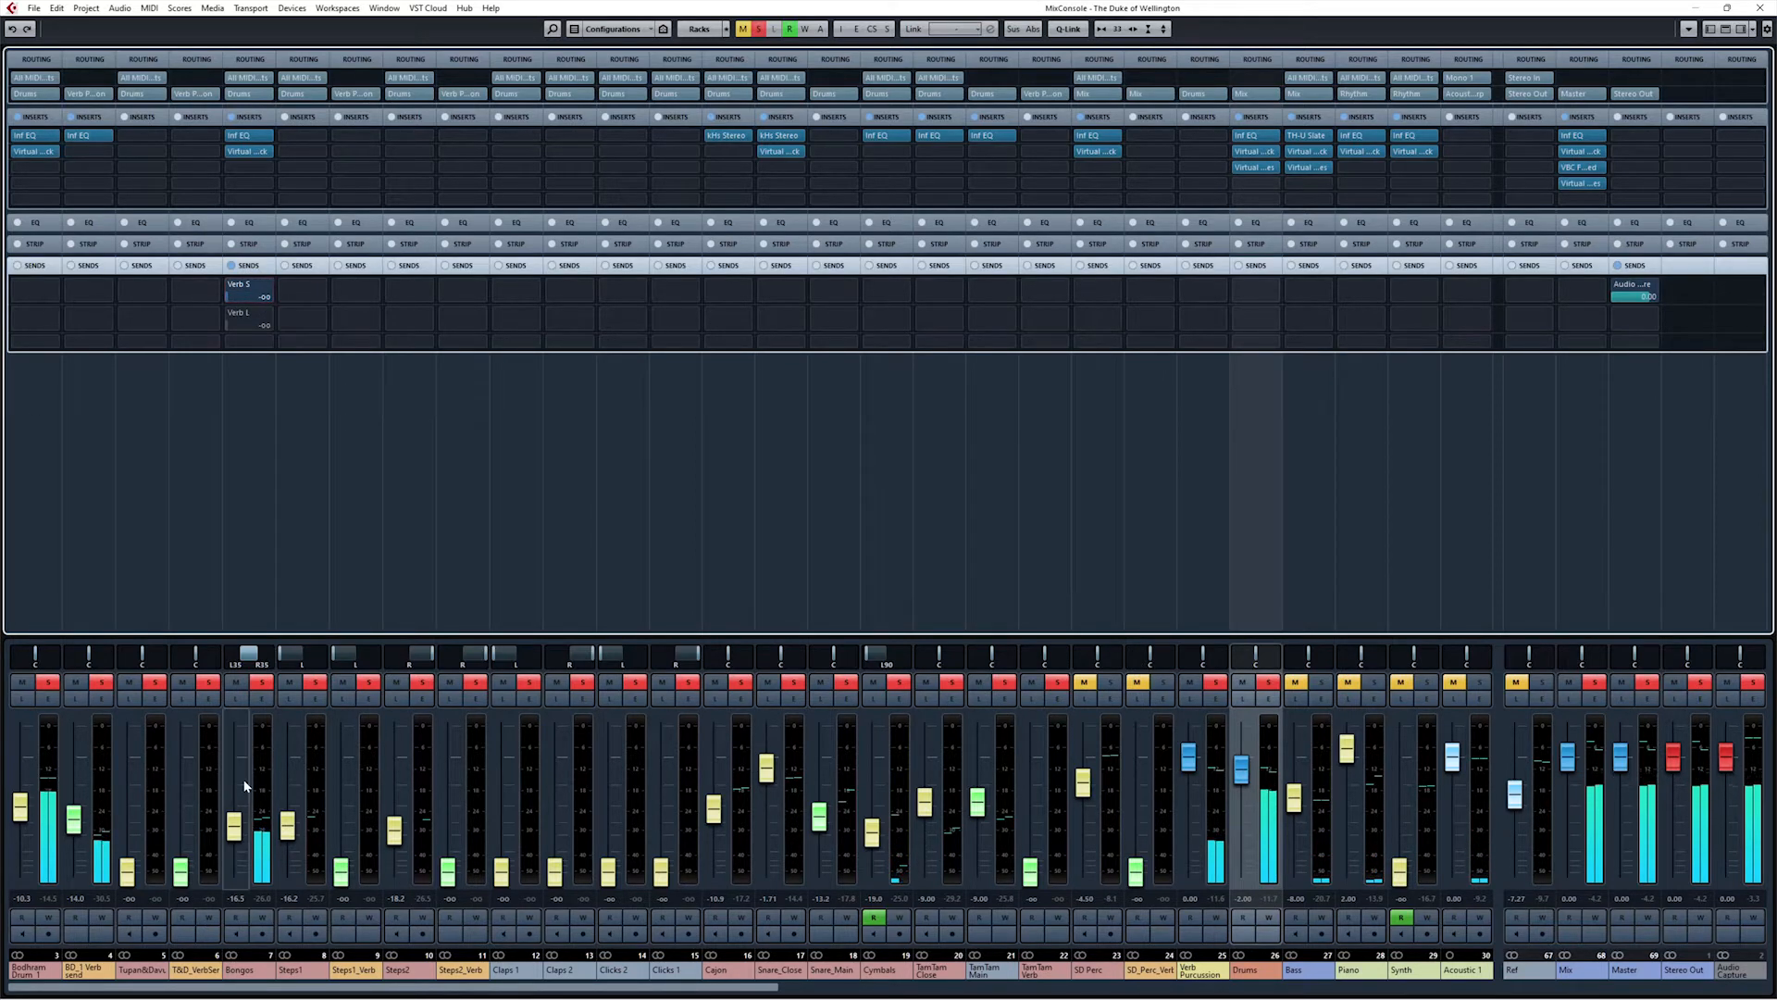
# Step: Raise the Bongos fader to about -12.1 dB and set the Bongos' Verb S send to -12 dB
pyautogui.moveTo(245, 882); pyautogui.dragTo(253, 820)
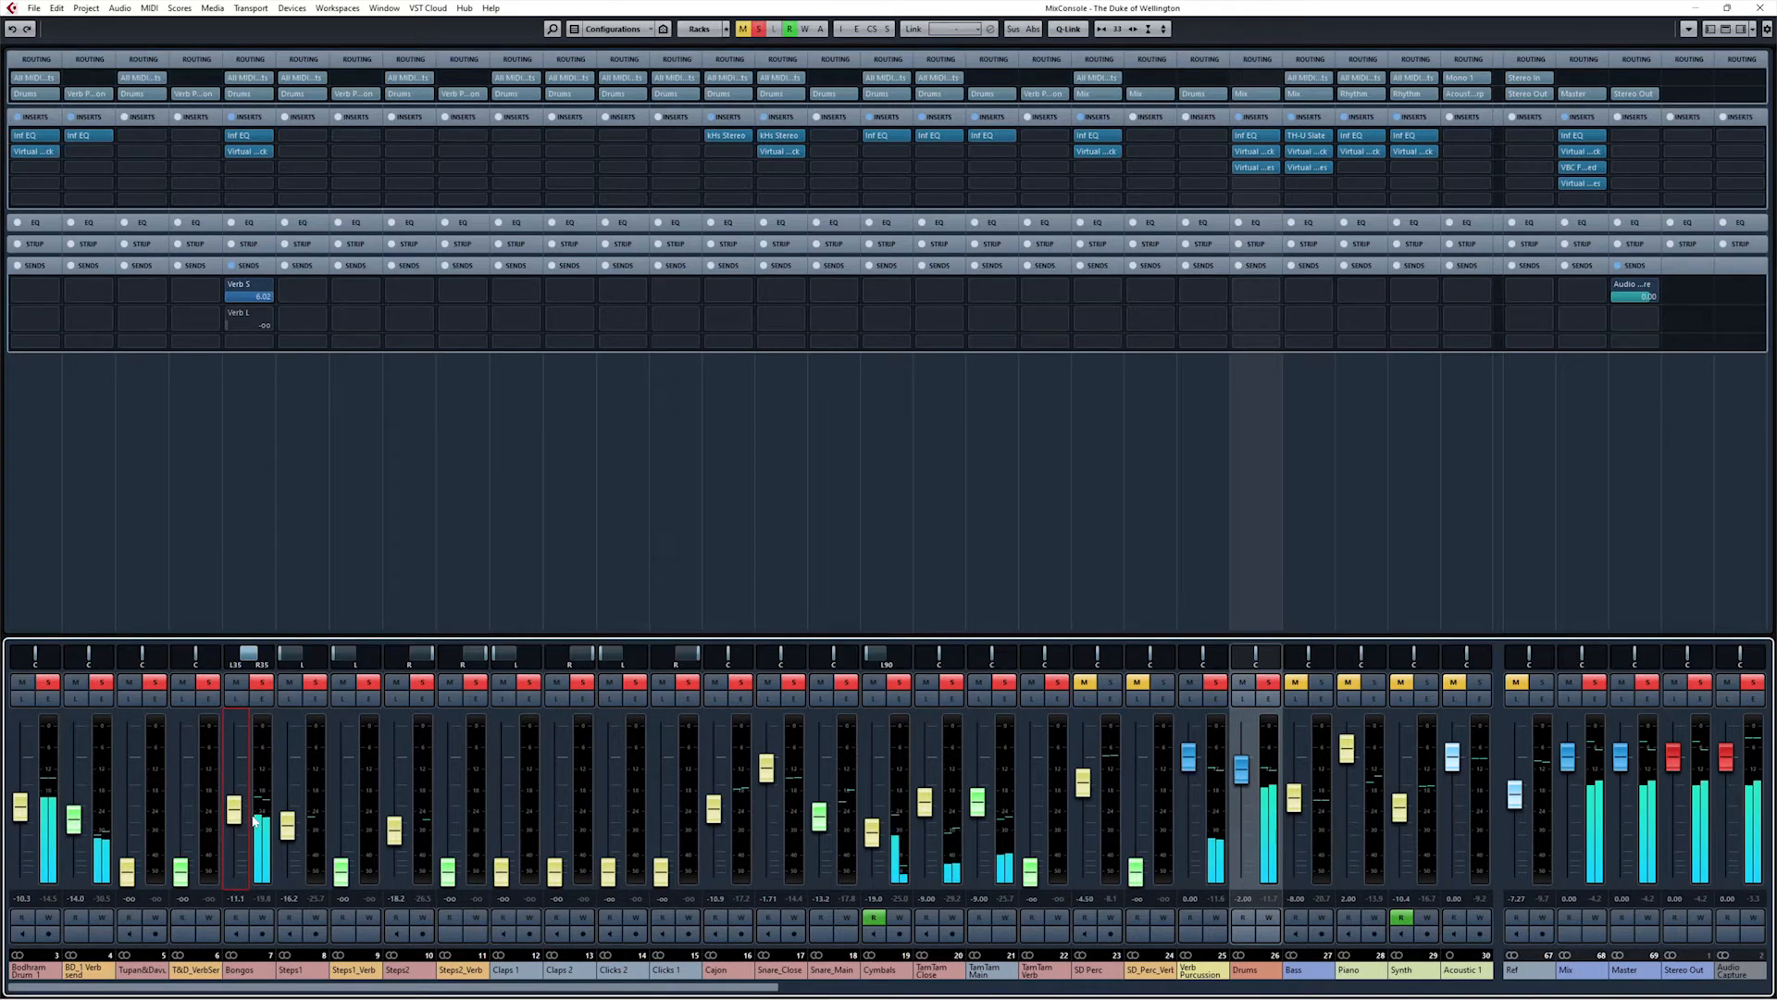
pyautogui.moveTo(258, 298); pyautogui.dragTo(131, 297)
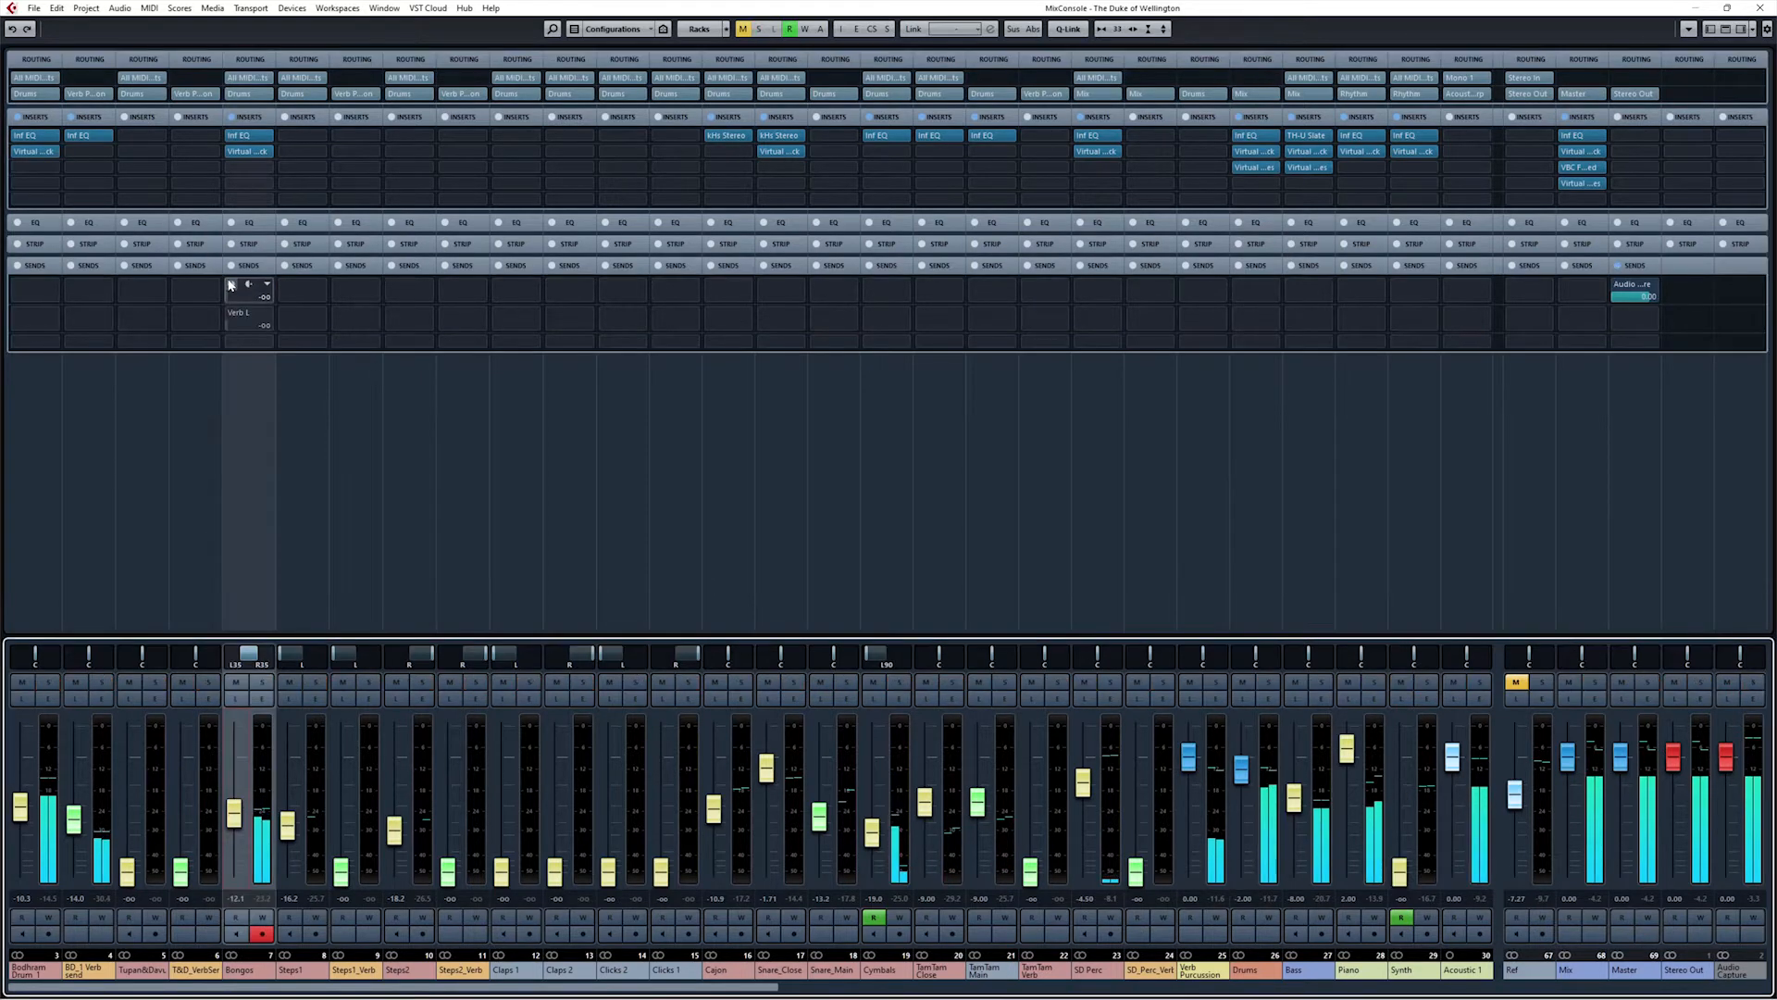
pyautogui.moveTo(231, 297)
pyautogui.mouseDown()
pyautogui.moveTo(379, 309)
pyautogui.moveTo(263, 319)
pyautogui.moveTo(236, 296)
pyautogui.mouseUp()
pyautogui.click(246, 299)
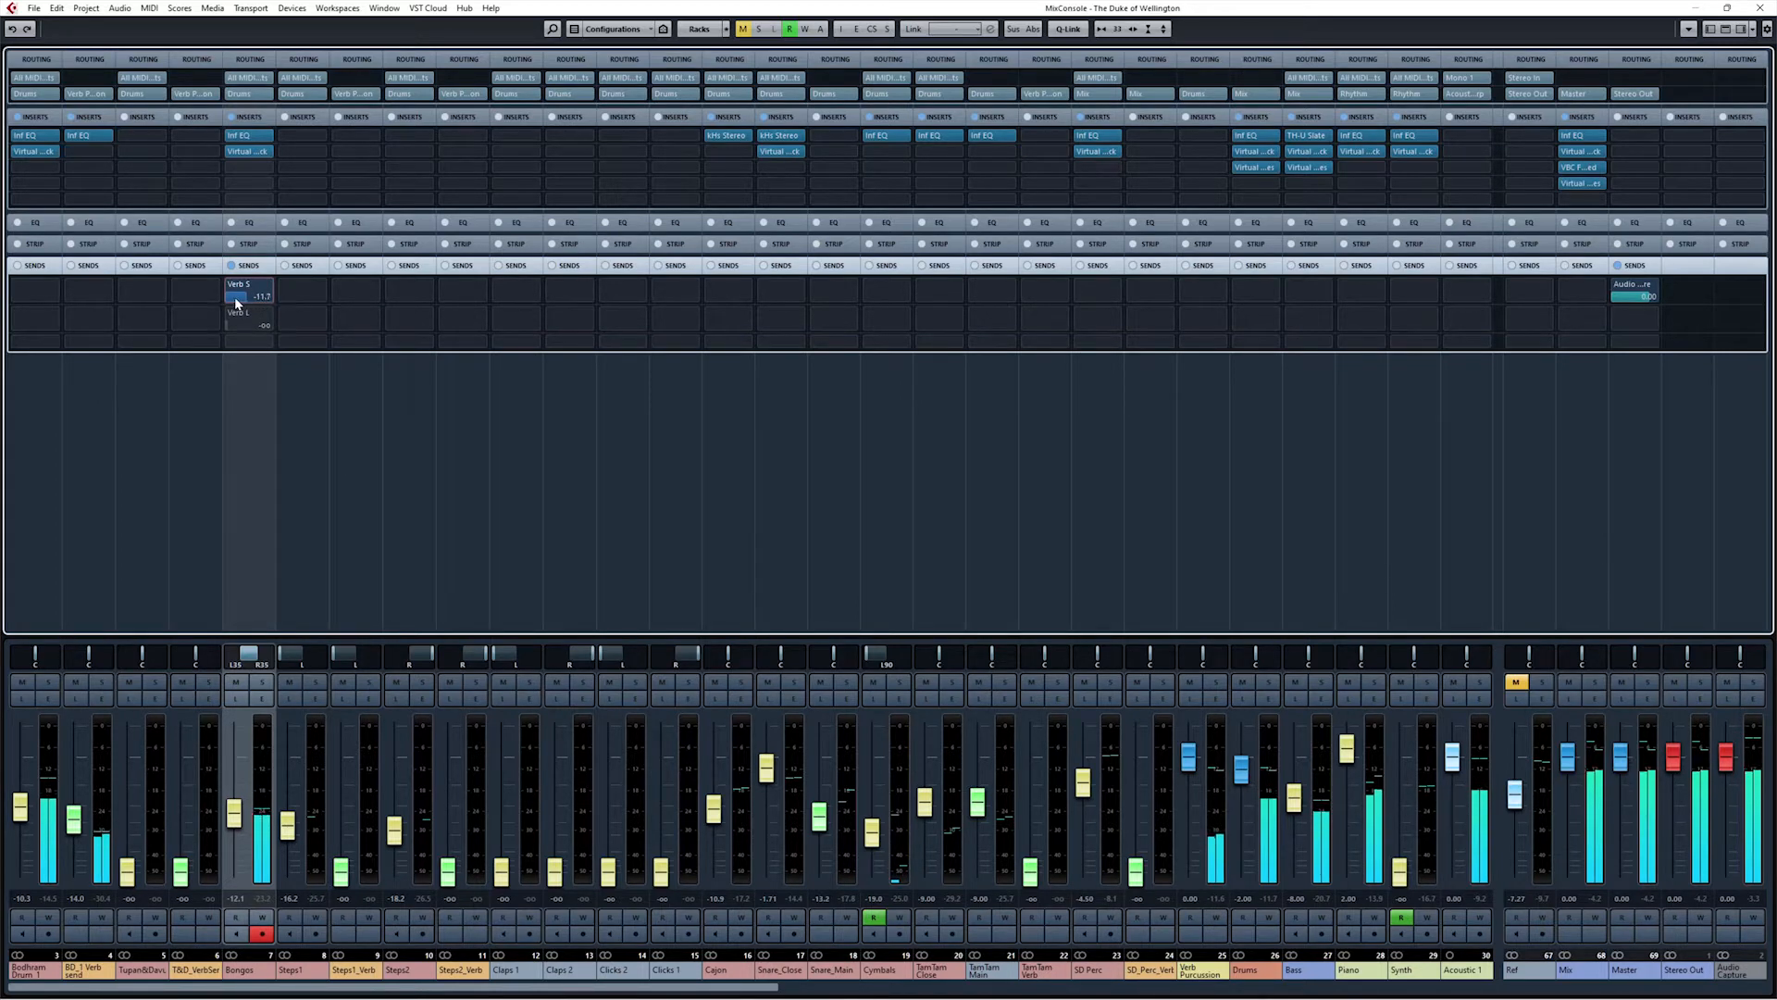
pyautogui.doubleClick(262, 298)
pyautogui.write('-12')
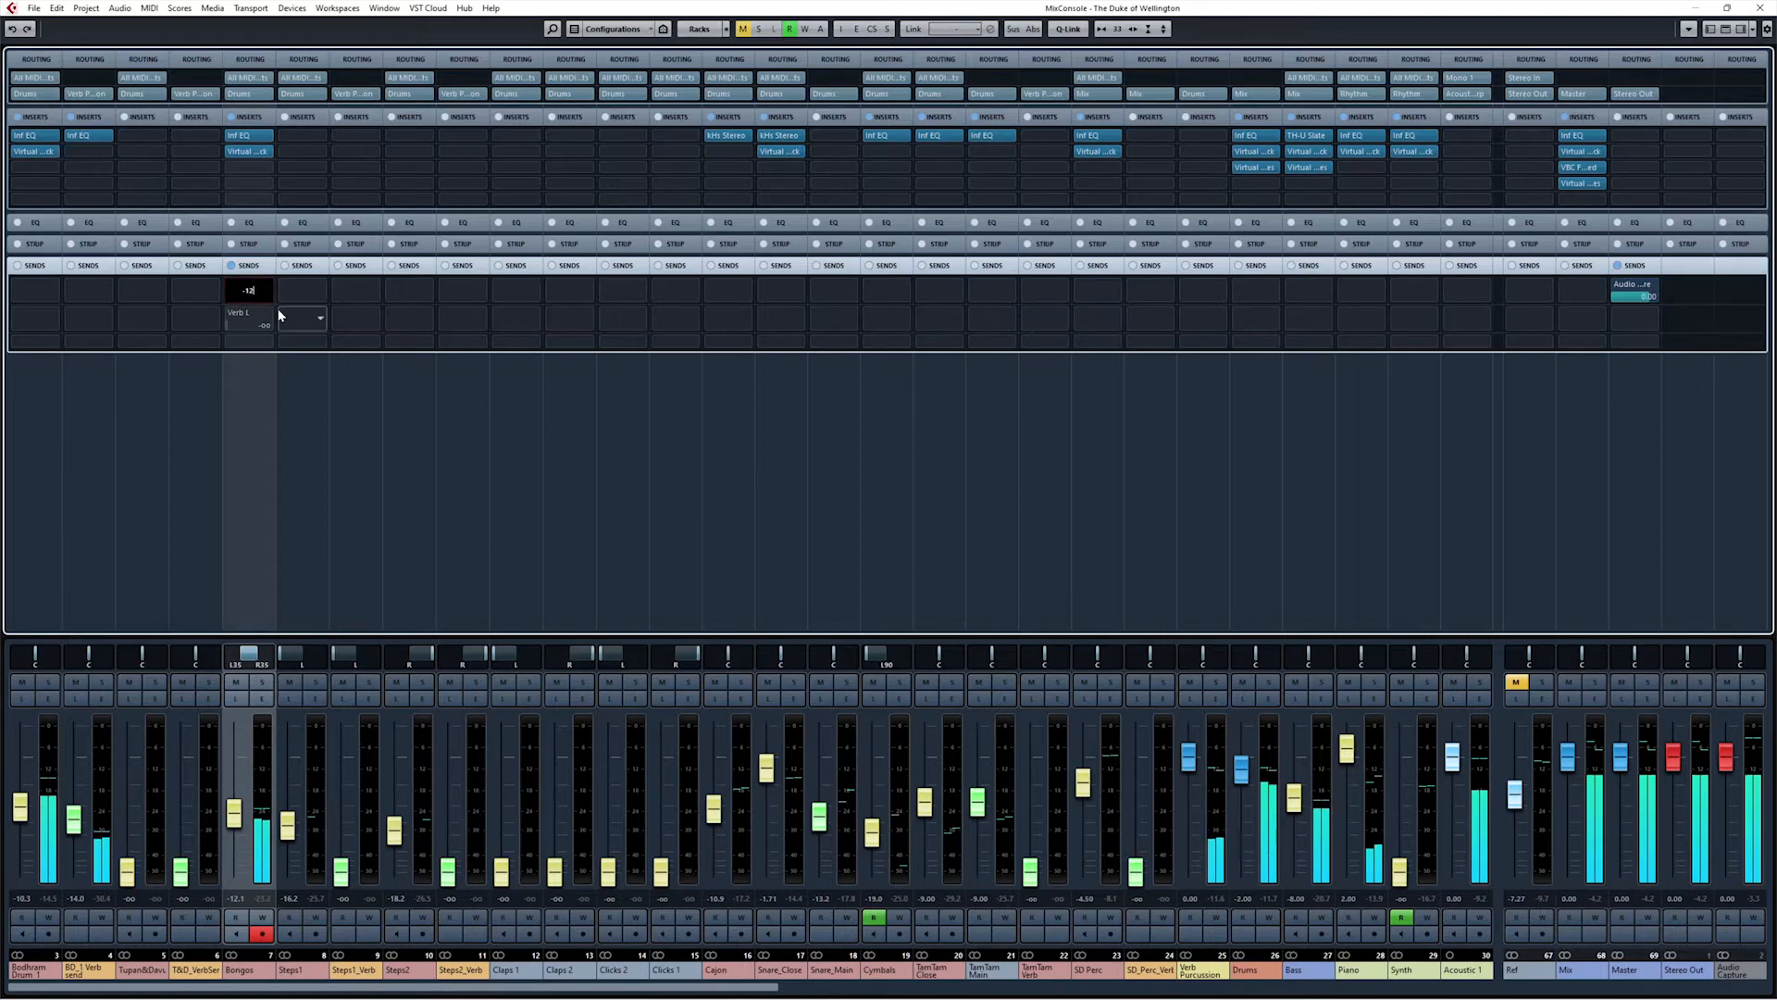
pyautogui.press('Return')
# Step: Check the Snare_Main level in solo and in the full mix, and set its fader to -9 dB
pyautogui.click(236, 608)
pyautogui.press('s')
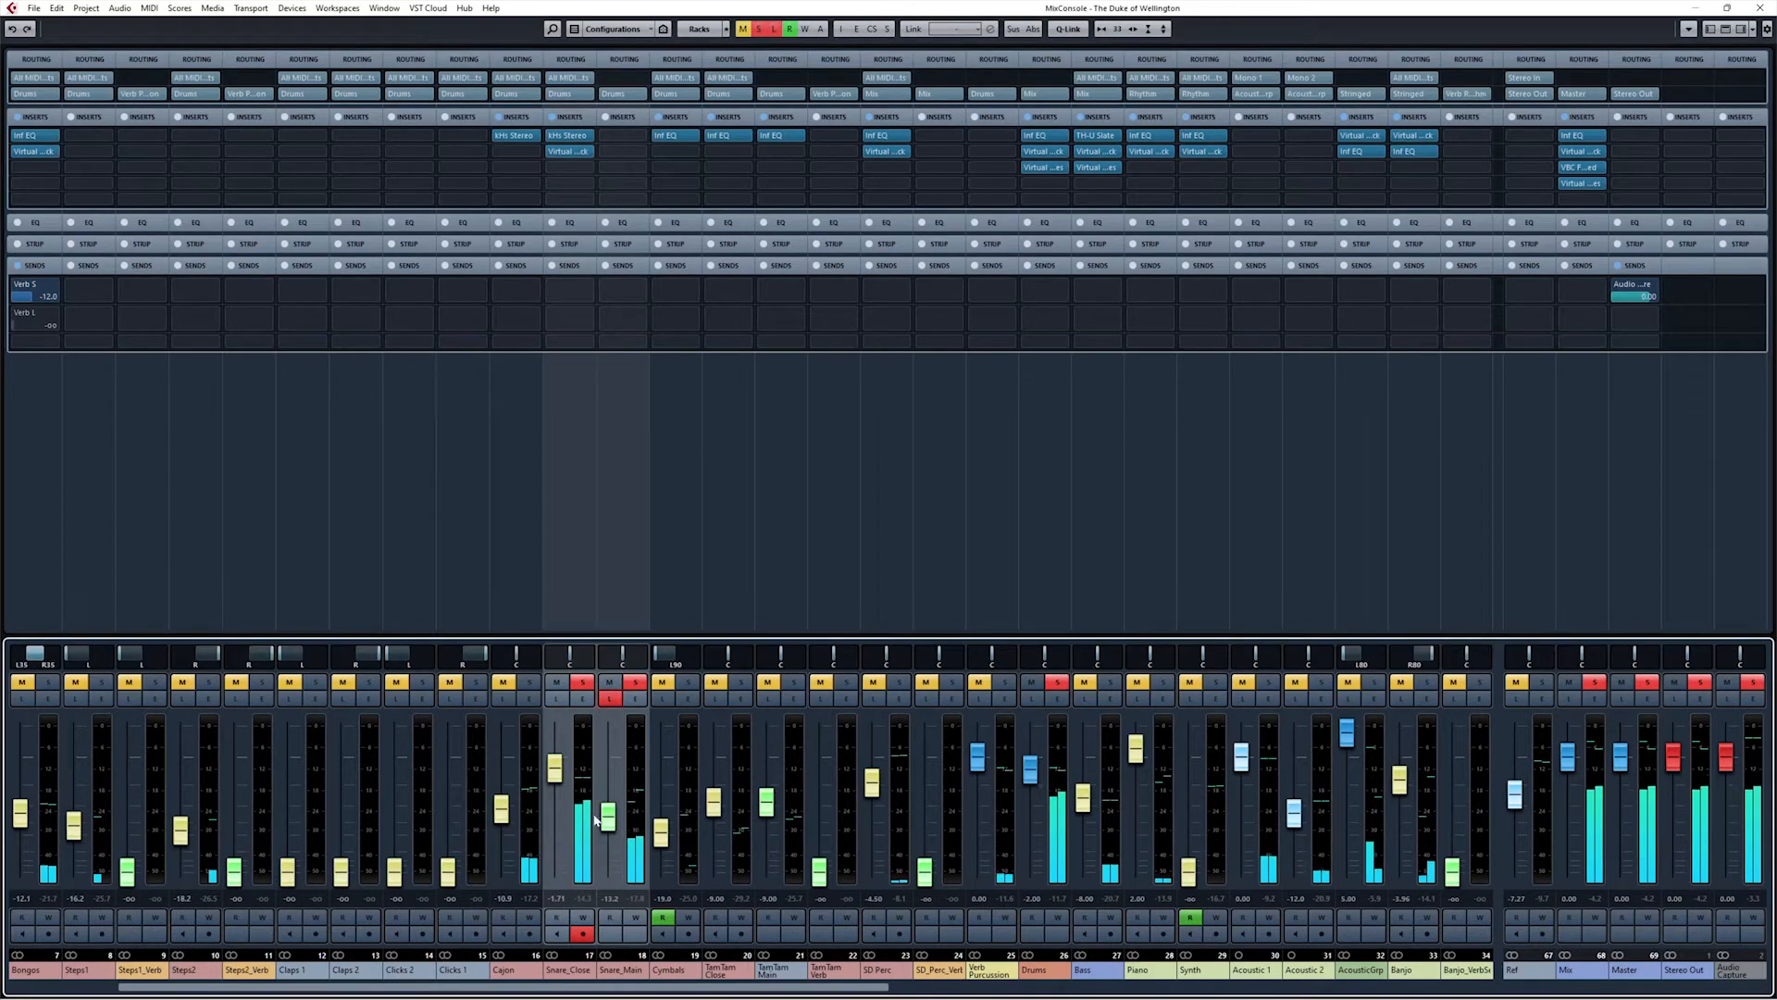
pyautogui.click(611, 700)
pyautogui.moveTo(607, 816); pyautogui.dragTo(609, 787)
pyautogui.click(636, 682)
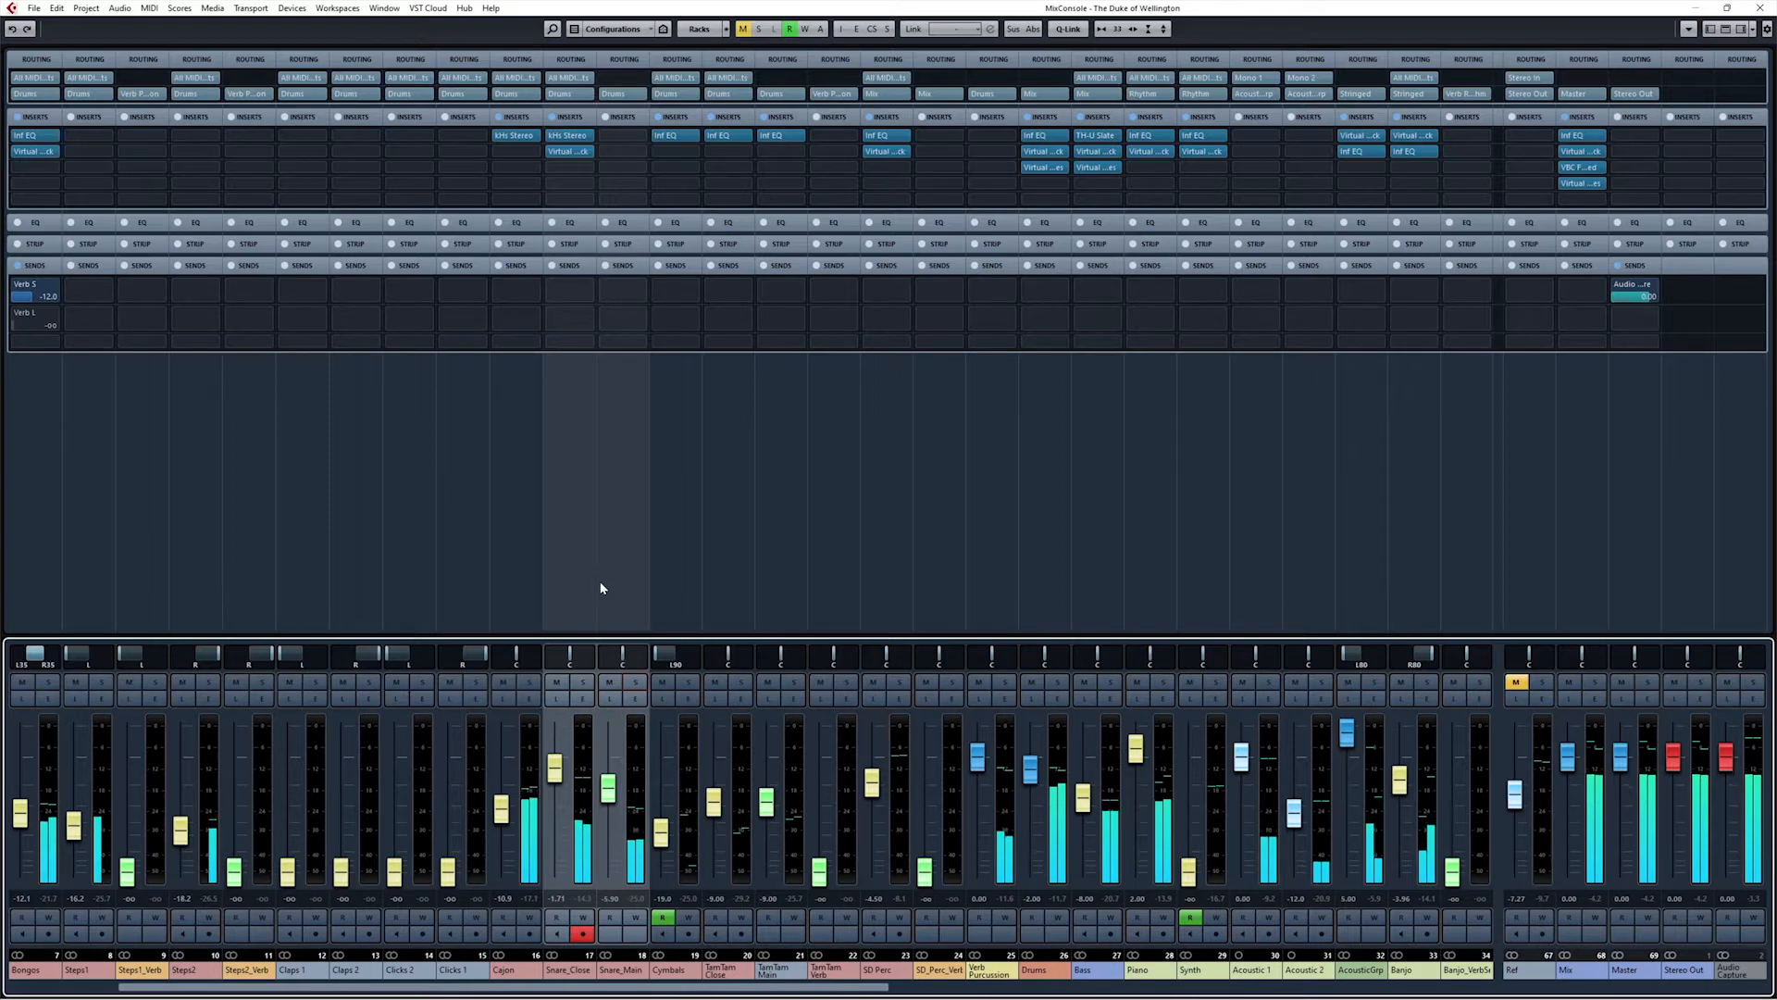
pyautogui.click(613, 856)
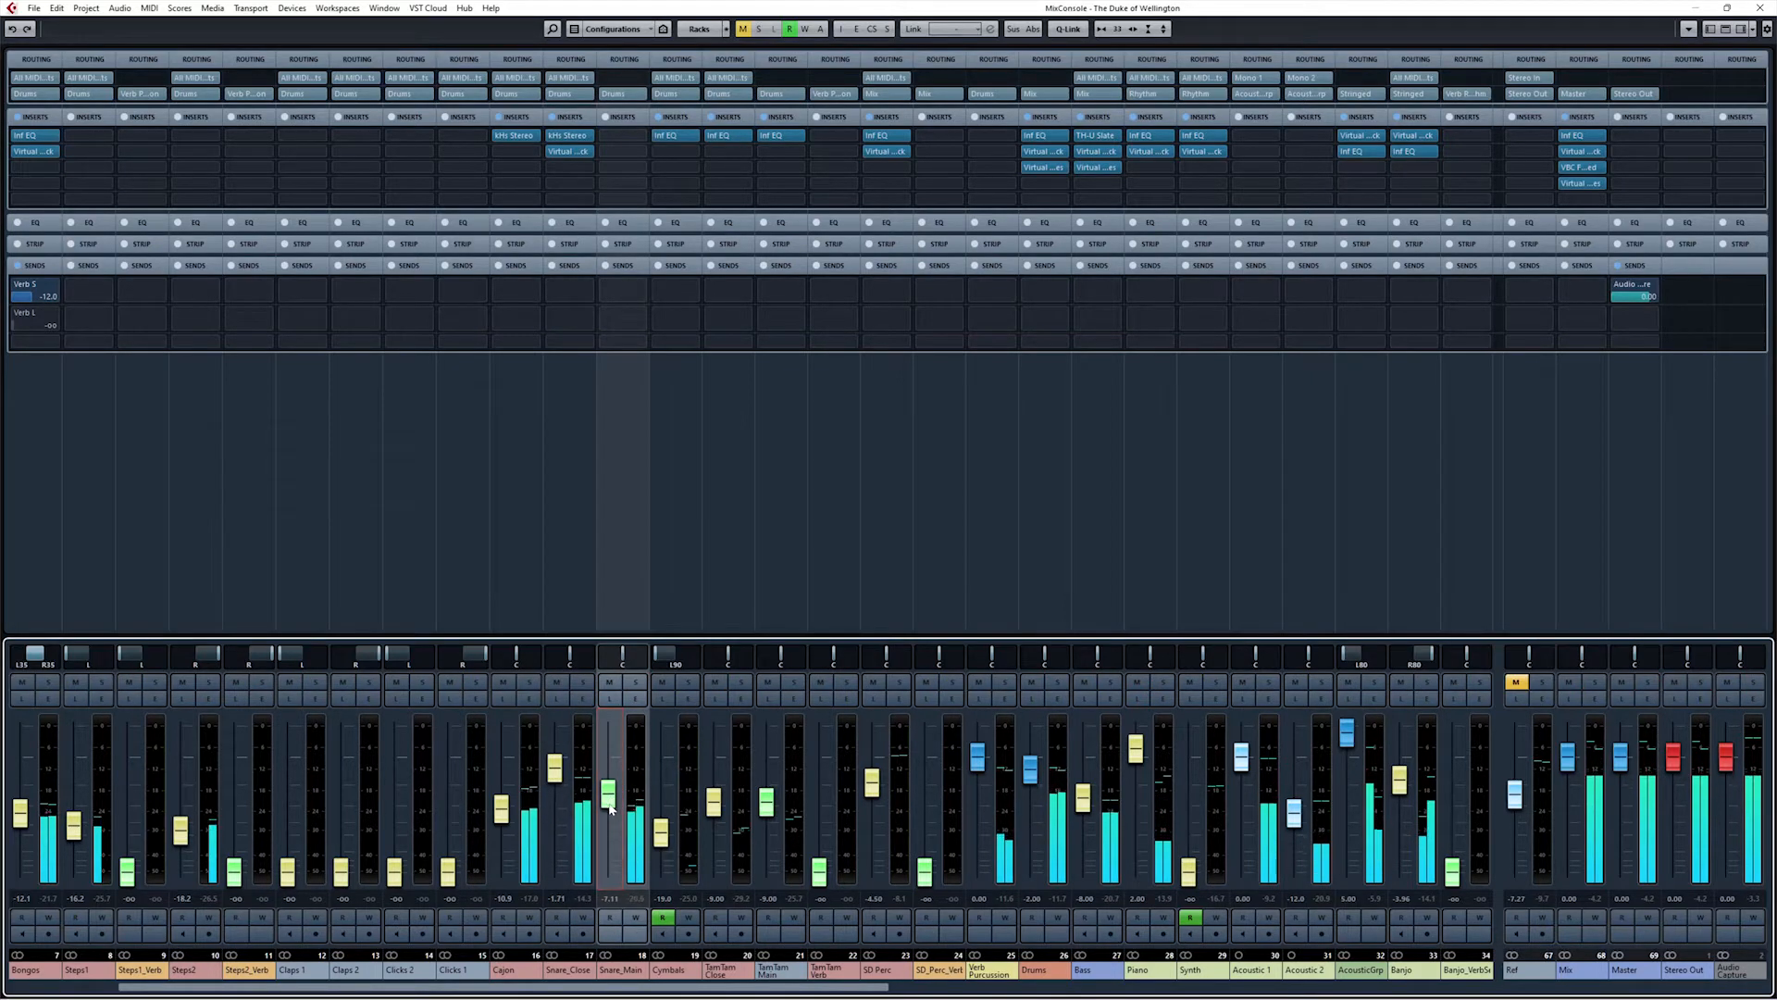
pyautogui.moveTo(613, 854); pyautogui.dragTo(606, 820)
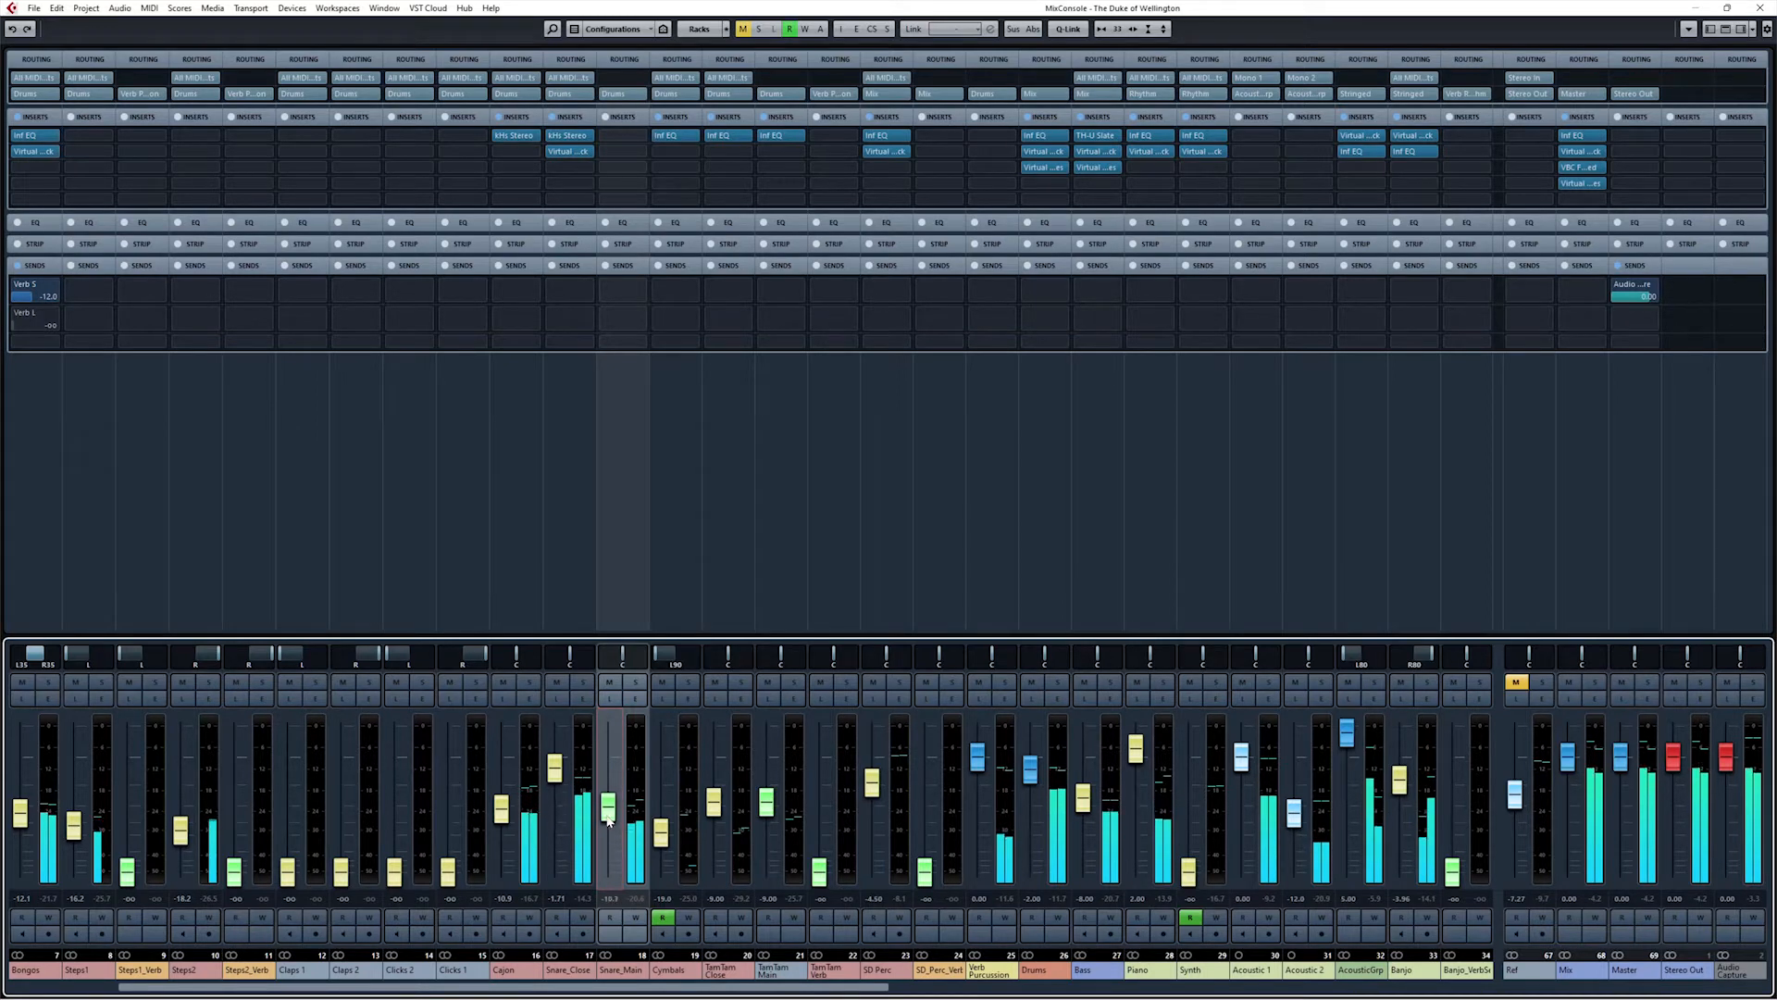
pyautogui.click(610, 901)
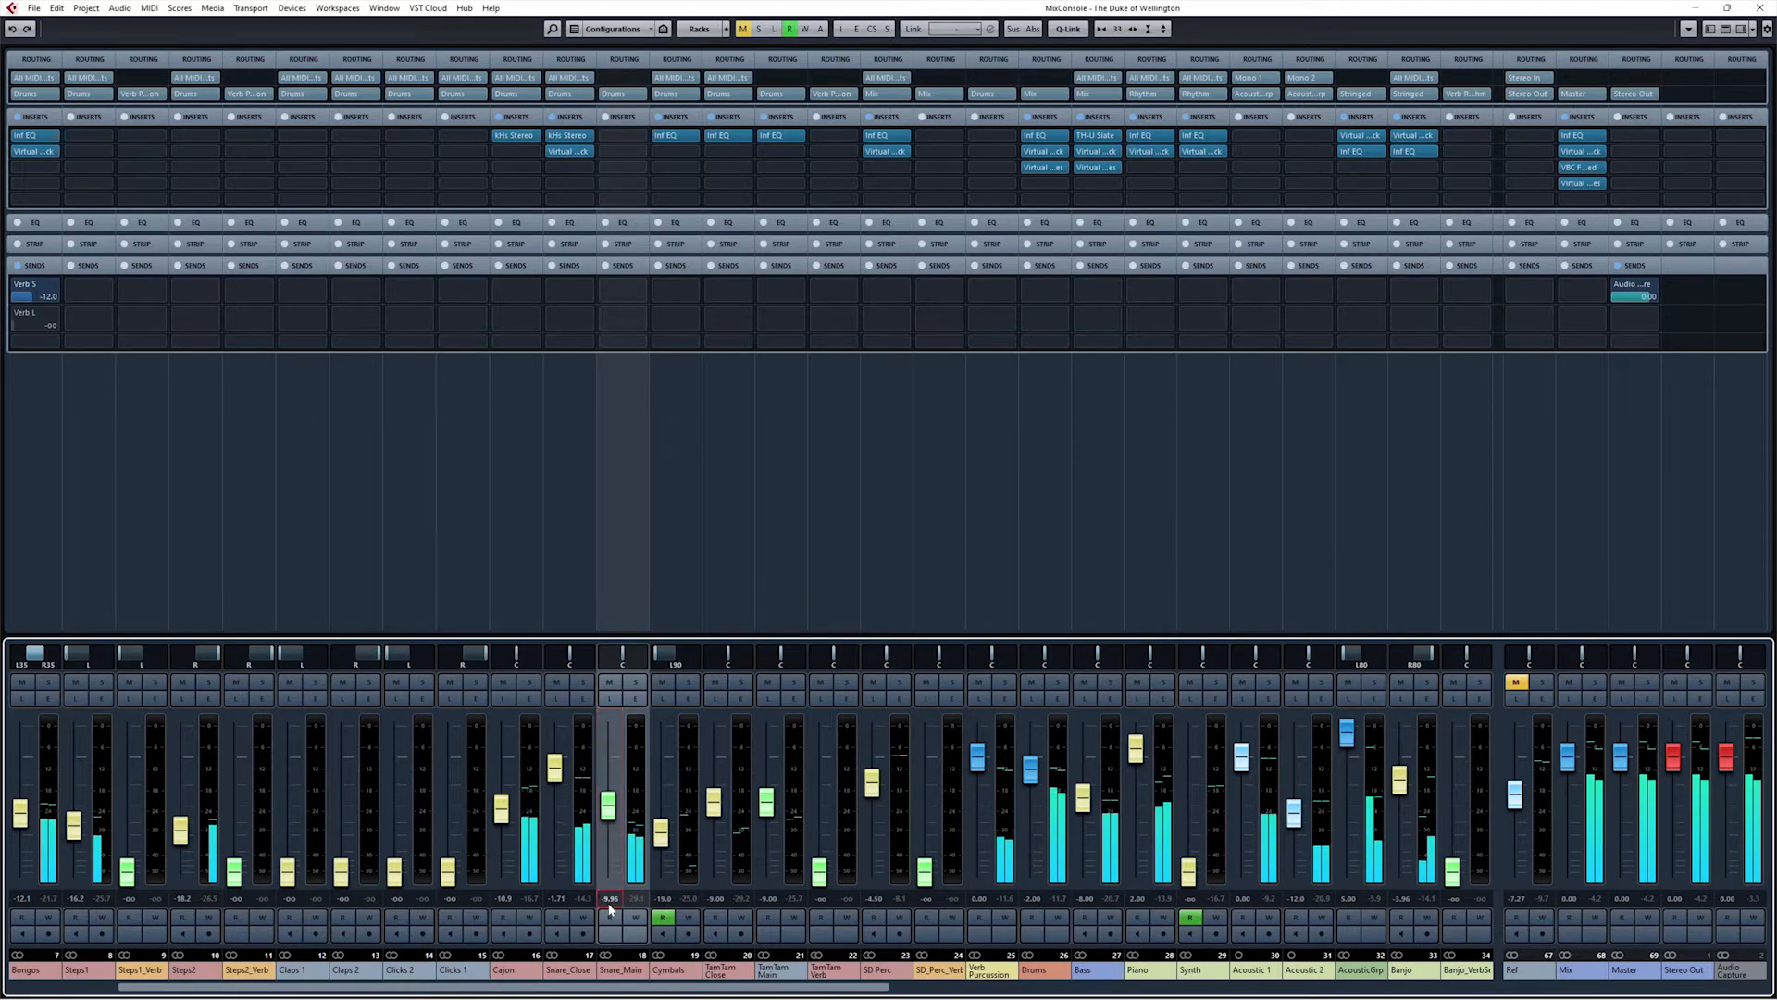
pyautogui.write('-9')
pyautogui.press('Return')
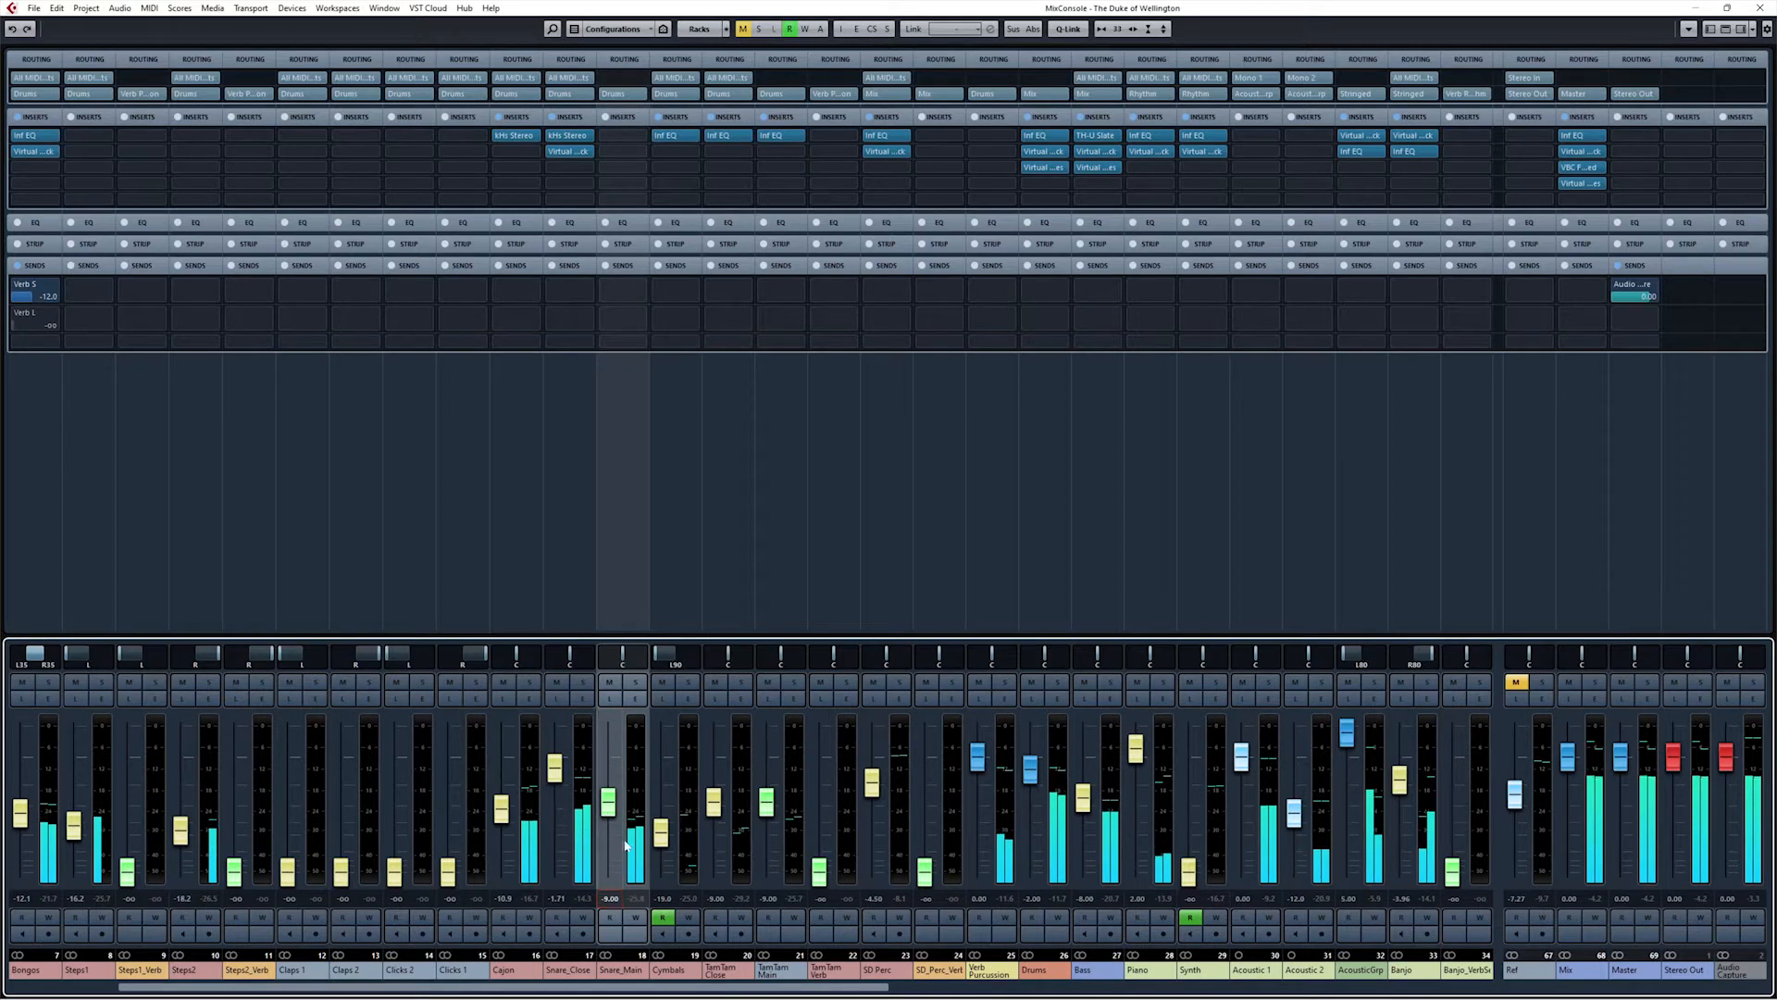
# Step: Audition the Cymbals track in solo and add an active send from it to Verb S
pyautogui.click(676, 575)
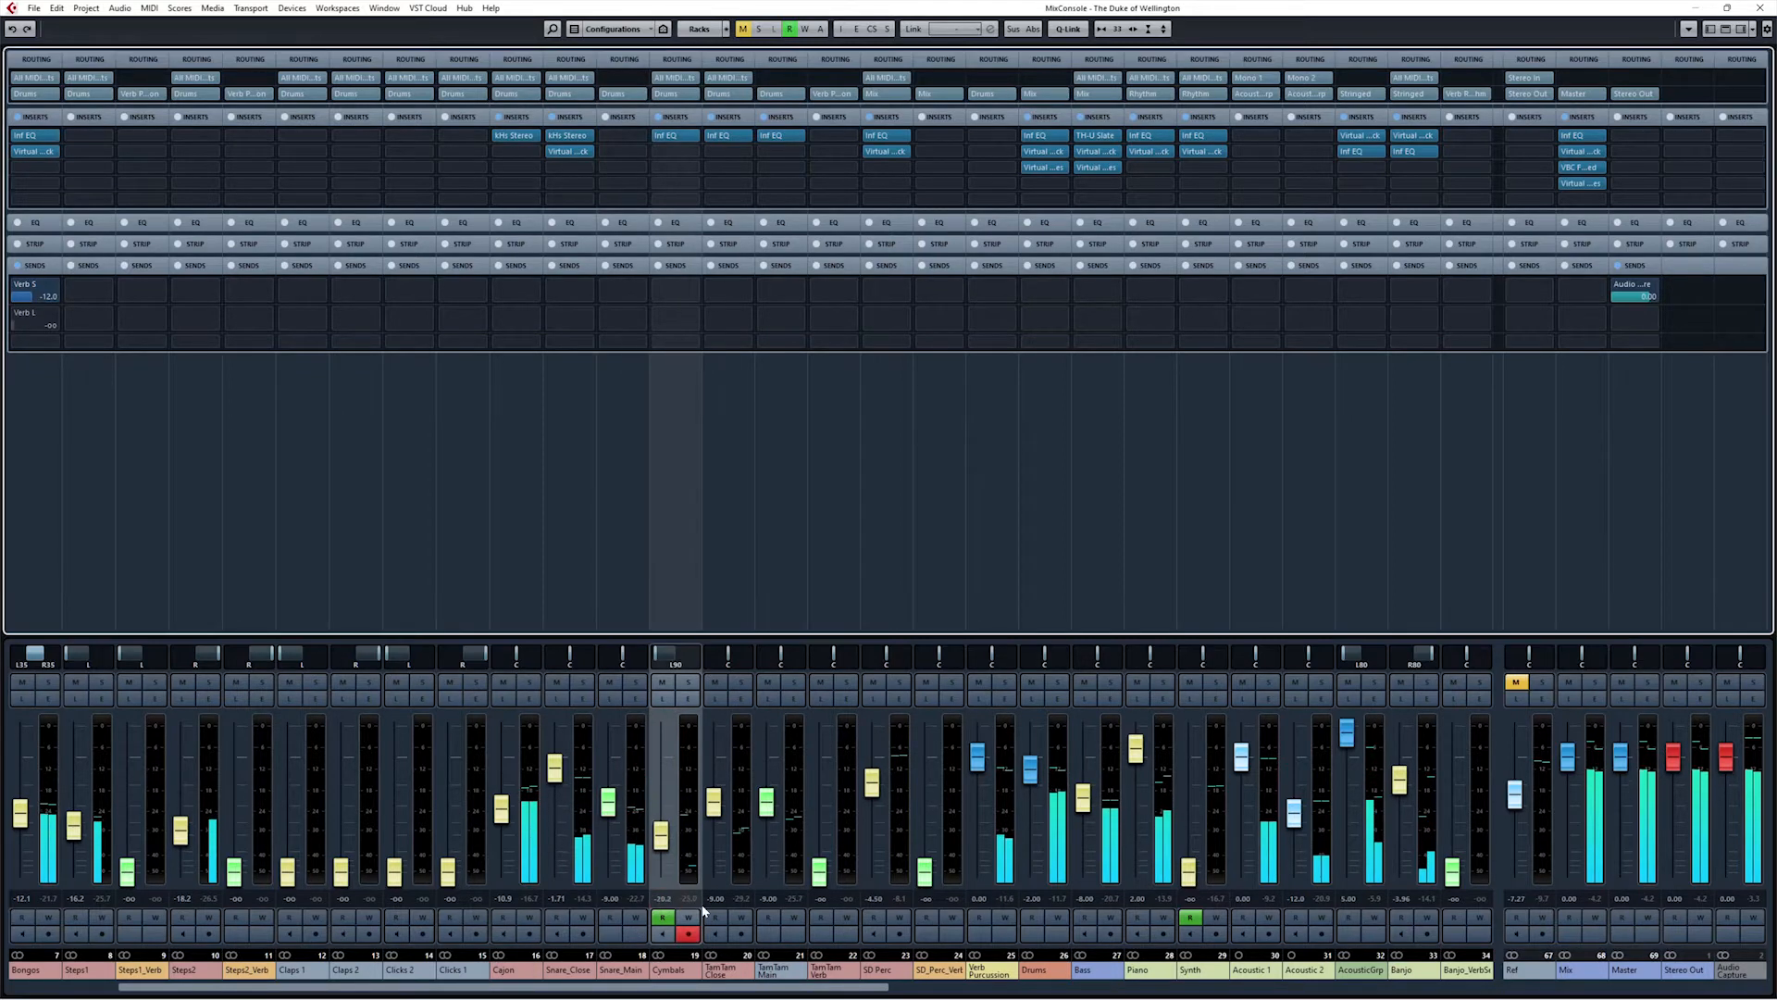
pyautogui.press('s')
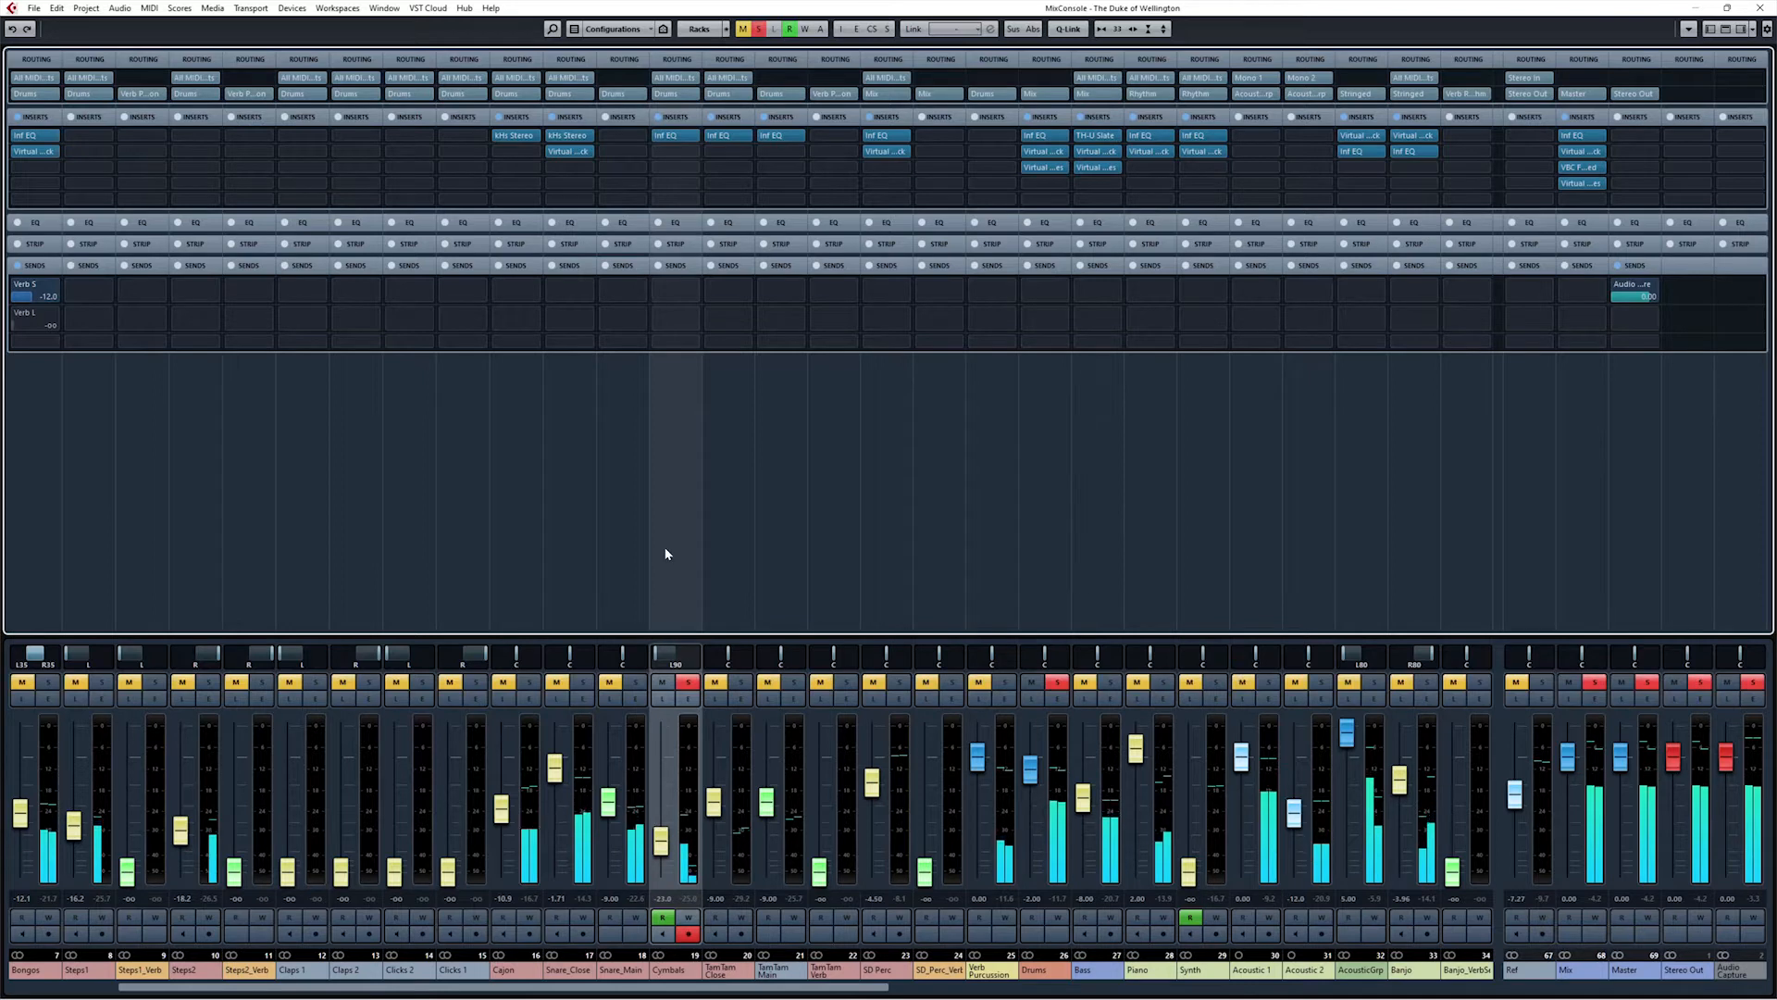
pyautogui.press('s')
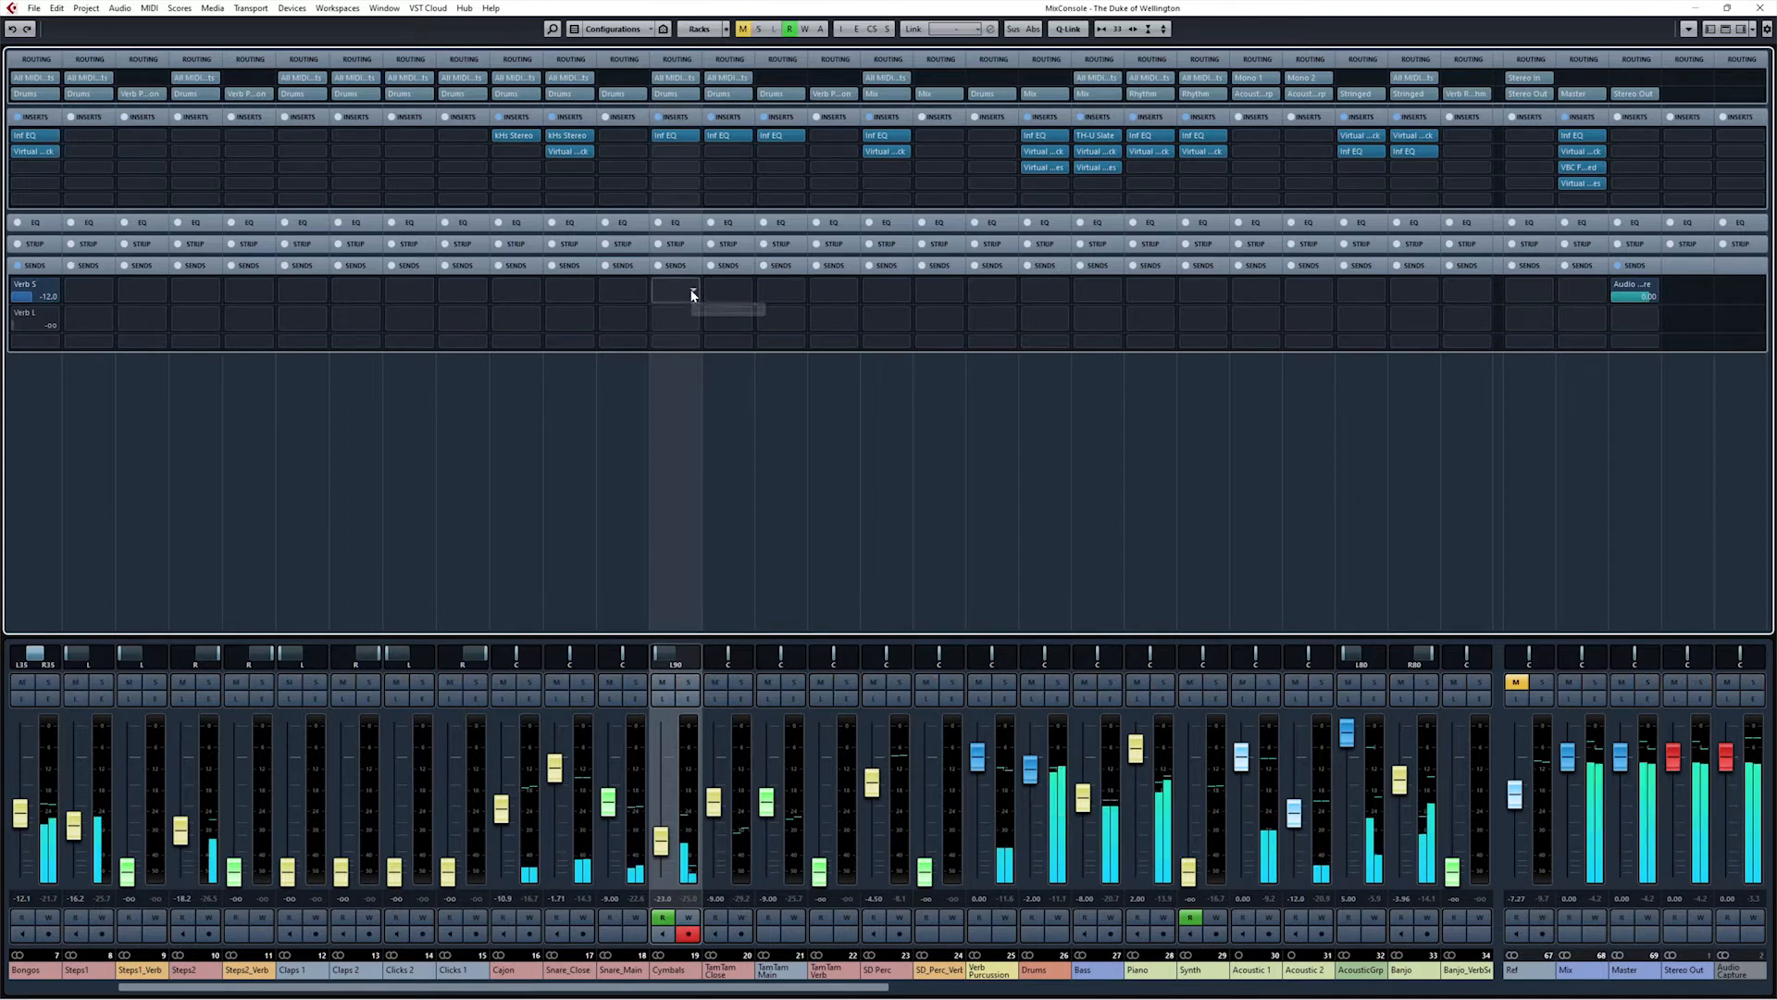
pyautogui.click(691, 290)
pyautogui.write('verb')
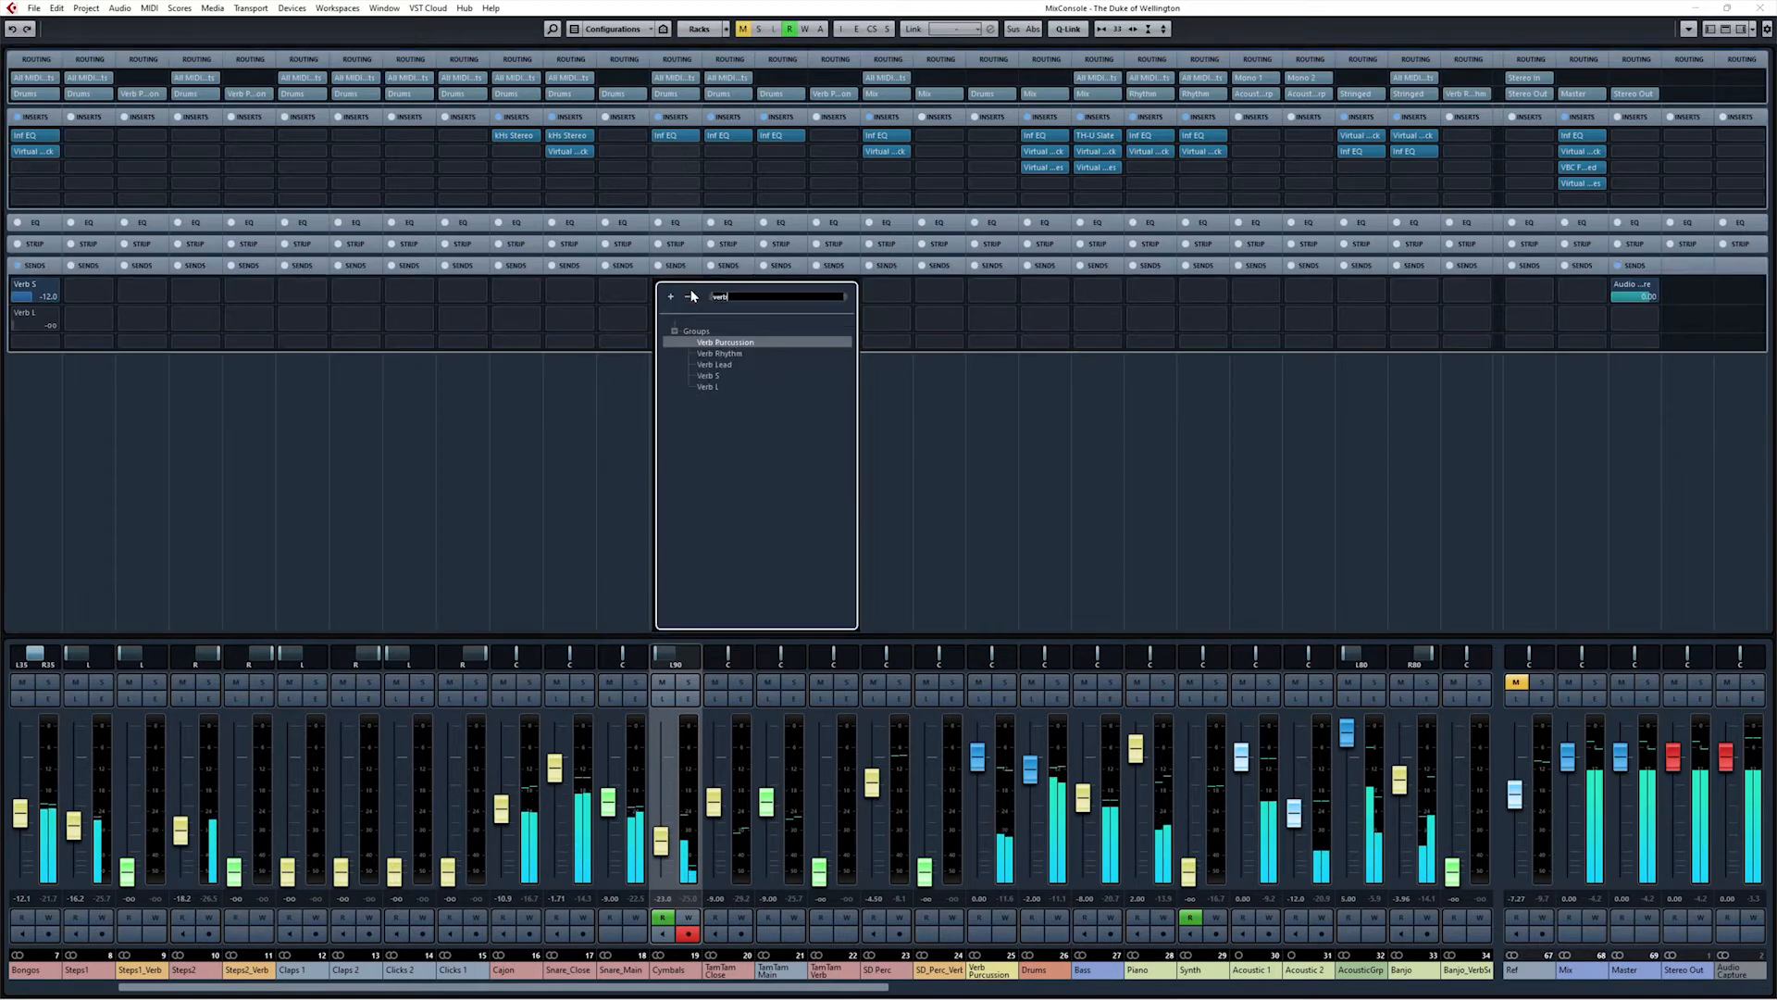
pyautogui.click(723, 377)
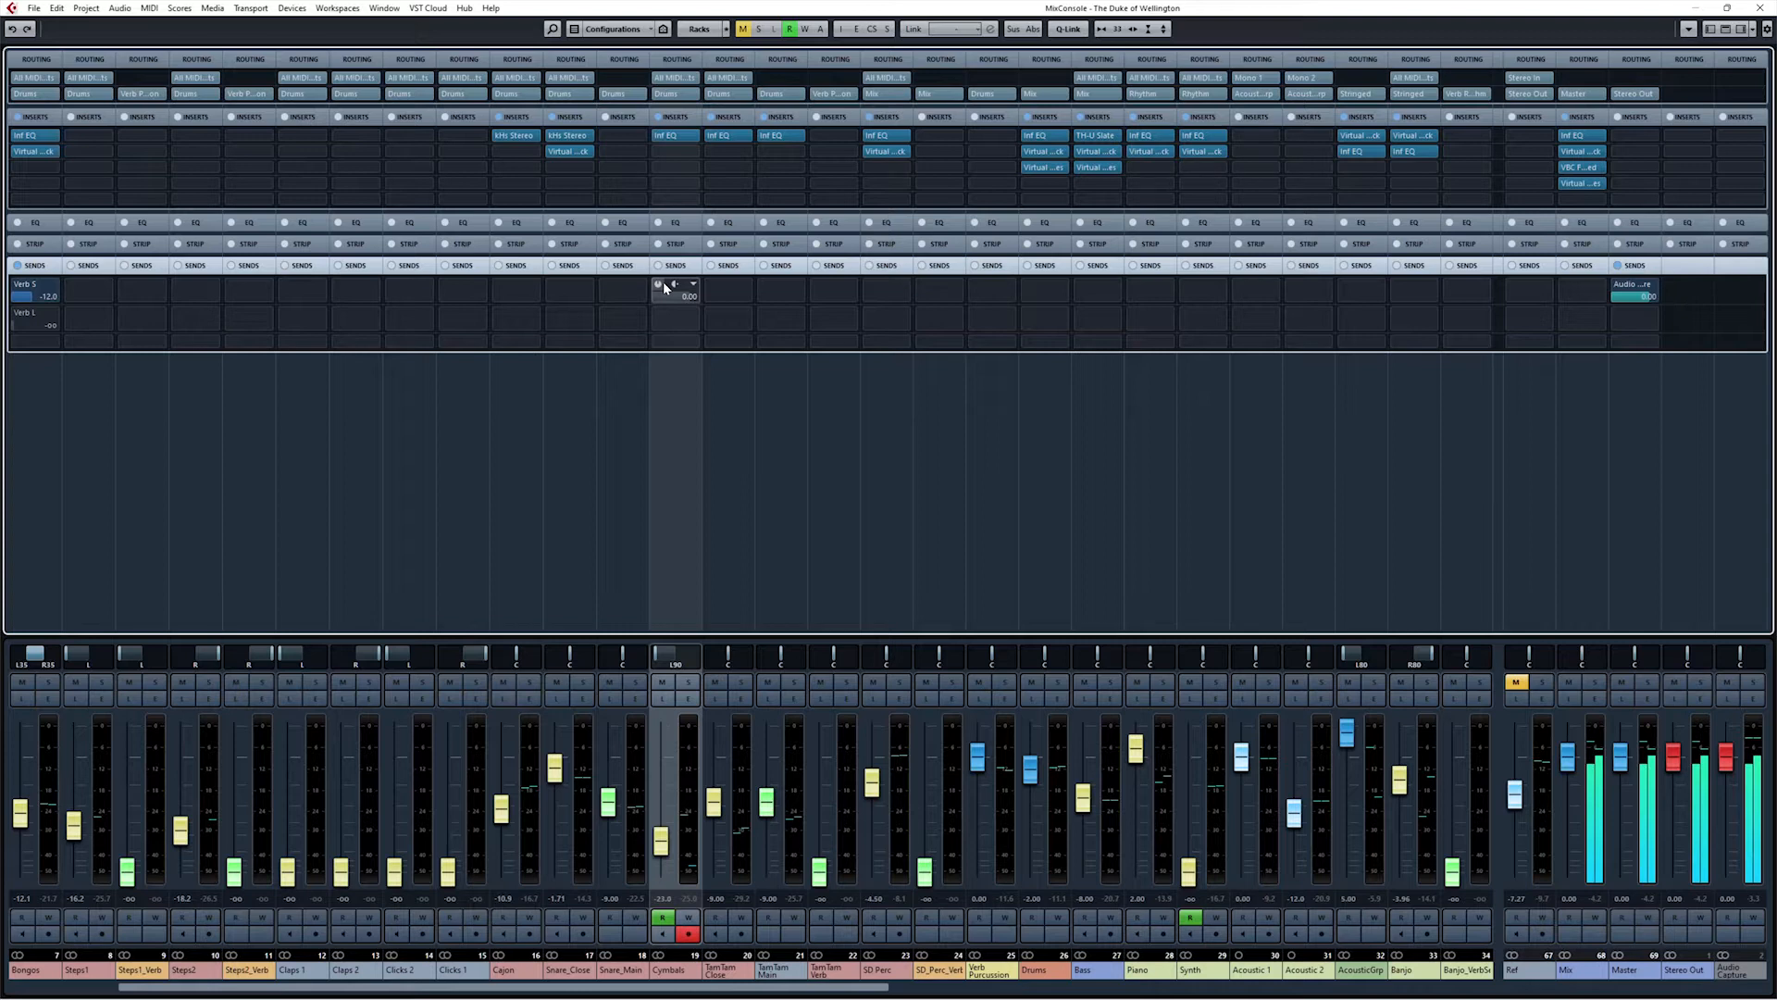
pyautogui.click(658, 284)
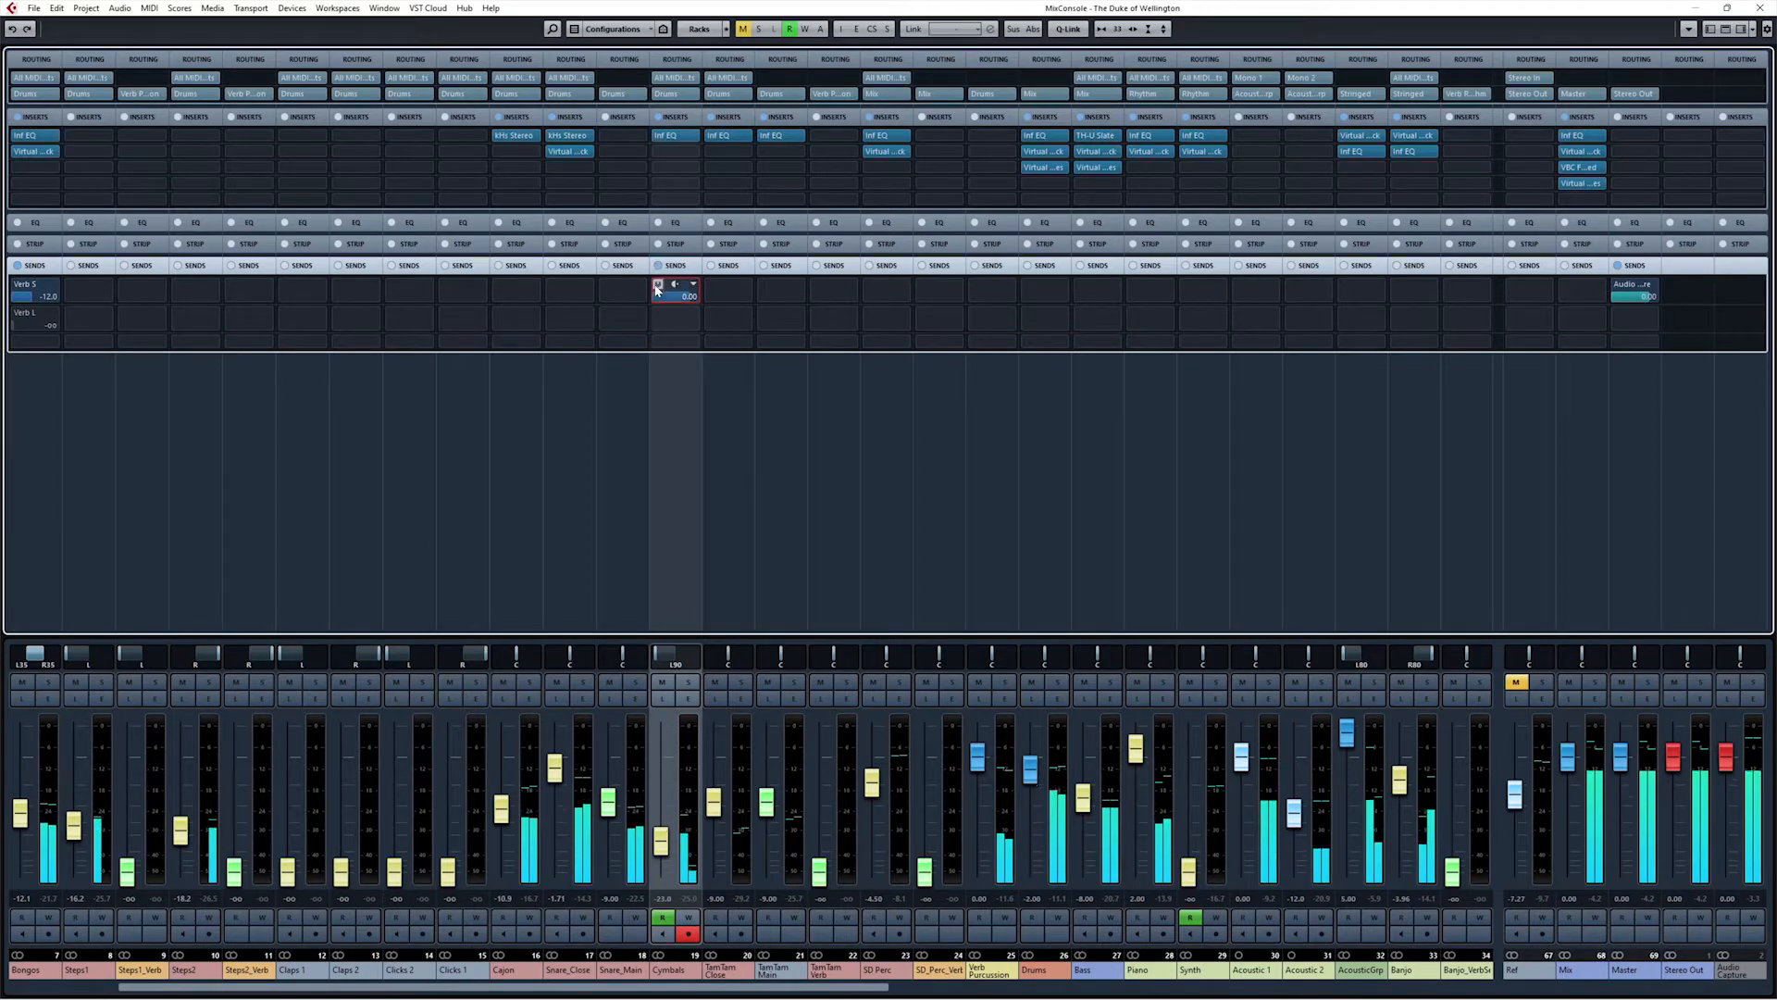
# Step: Set the Cymbals' Verb S send to 0 dB while auditioning the track in solo
pyautogui.click(663, 503)
pyautogui.press('s')
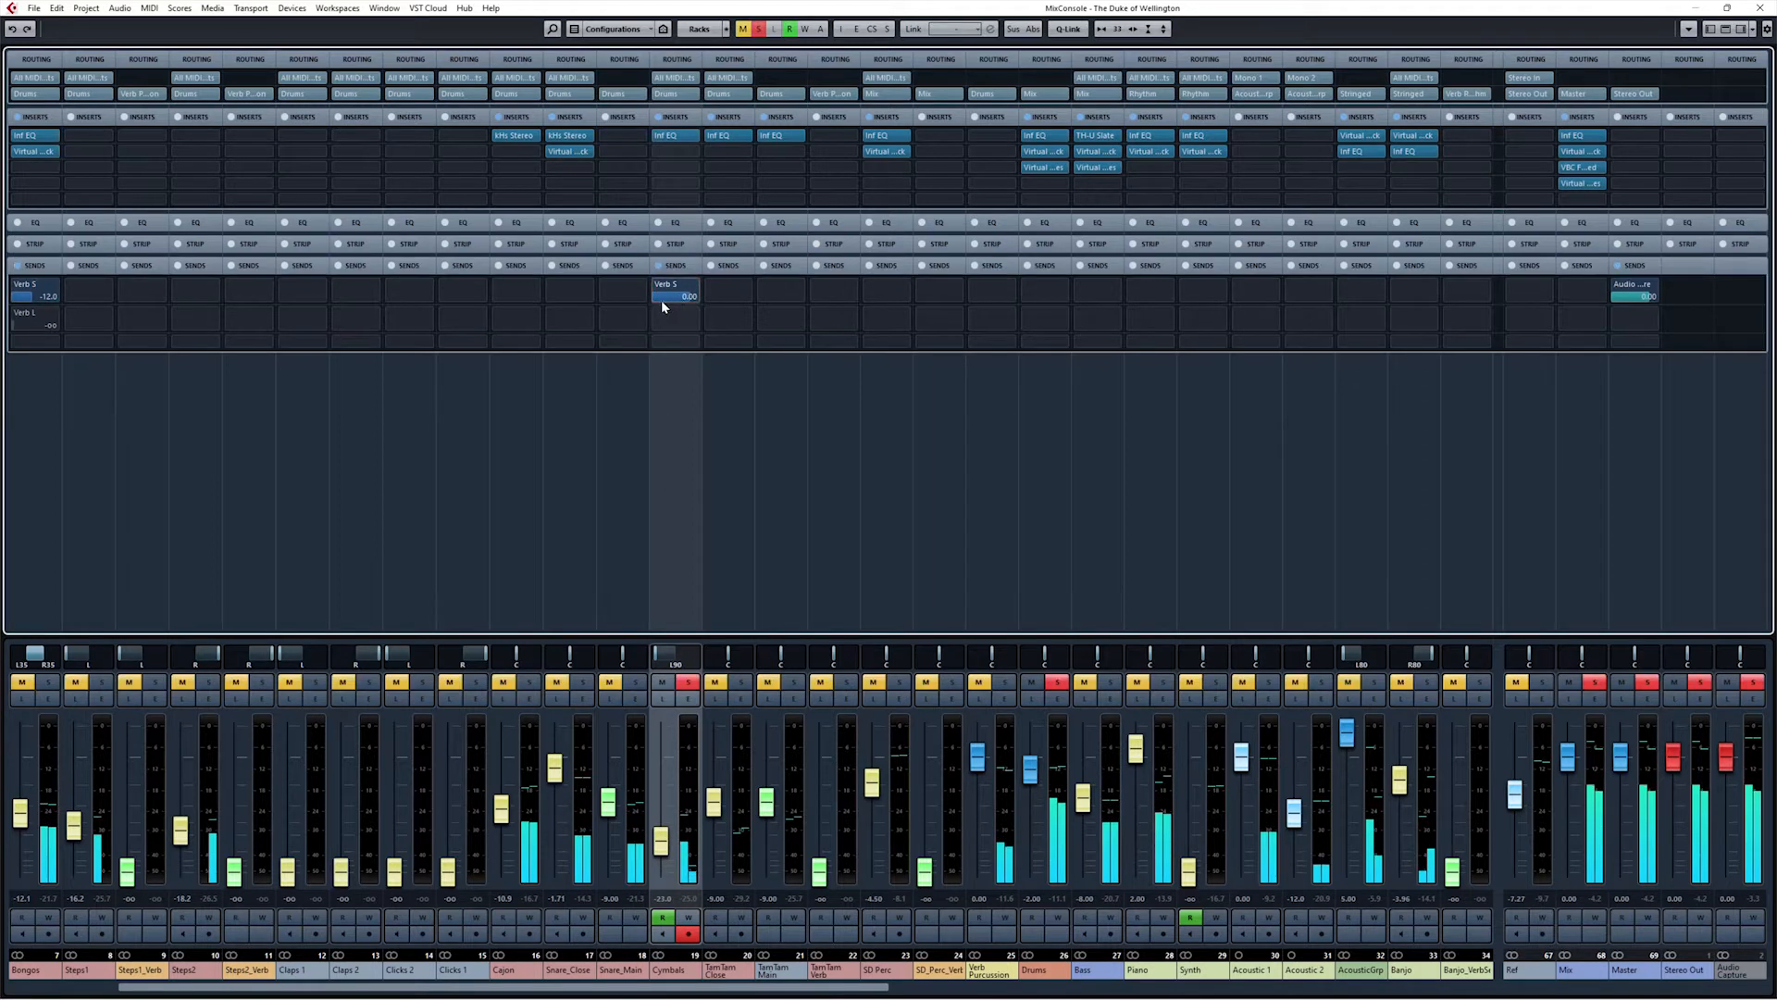
pyautogui.moveTo(686, 298)
pyautogui.mouseDown()
pyautogui.moveTo(645, 312)
pyautogui.moveTo(687, 297)
pyautogui.mouseUp()
pyautogui.doubleClick(693, 295)
pyautogui.write('0')
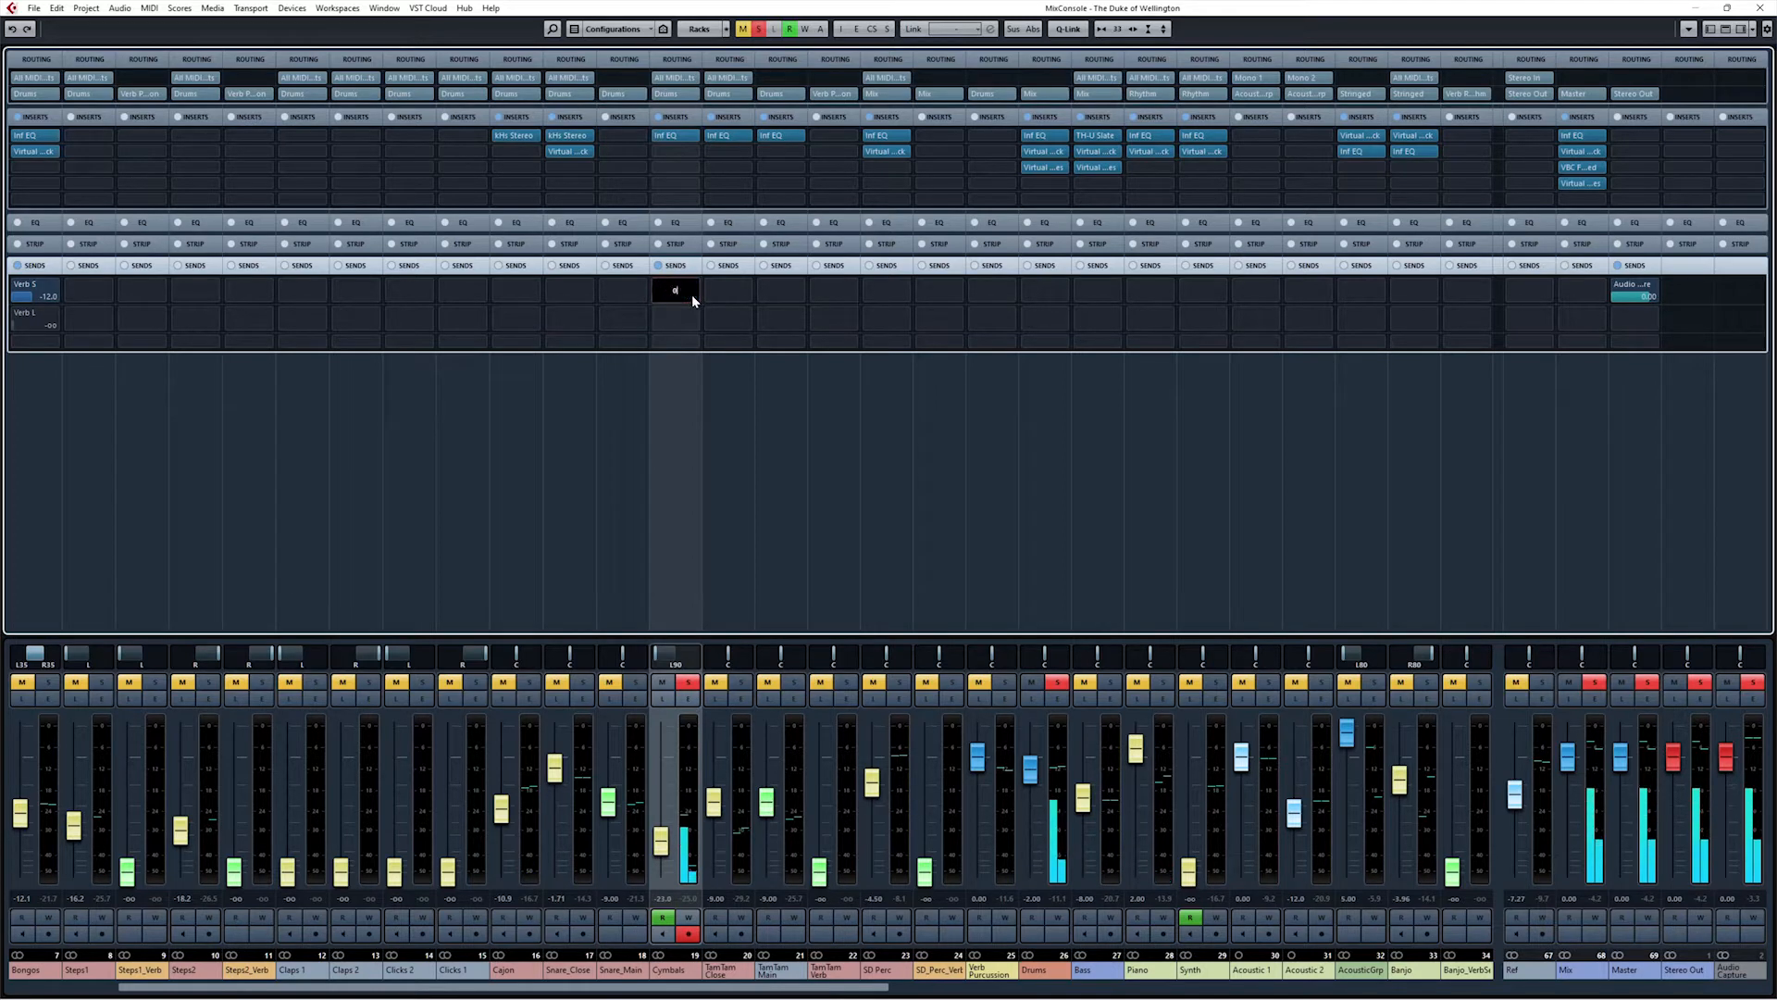
pyautogui.press('Return')
pyautogui.click(670, 546)
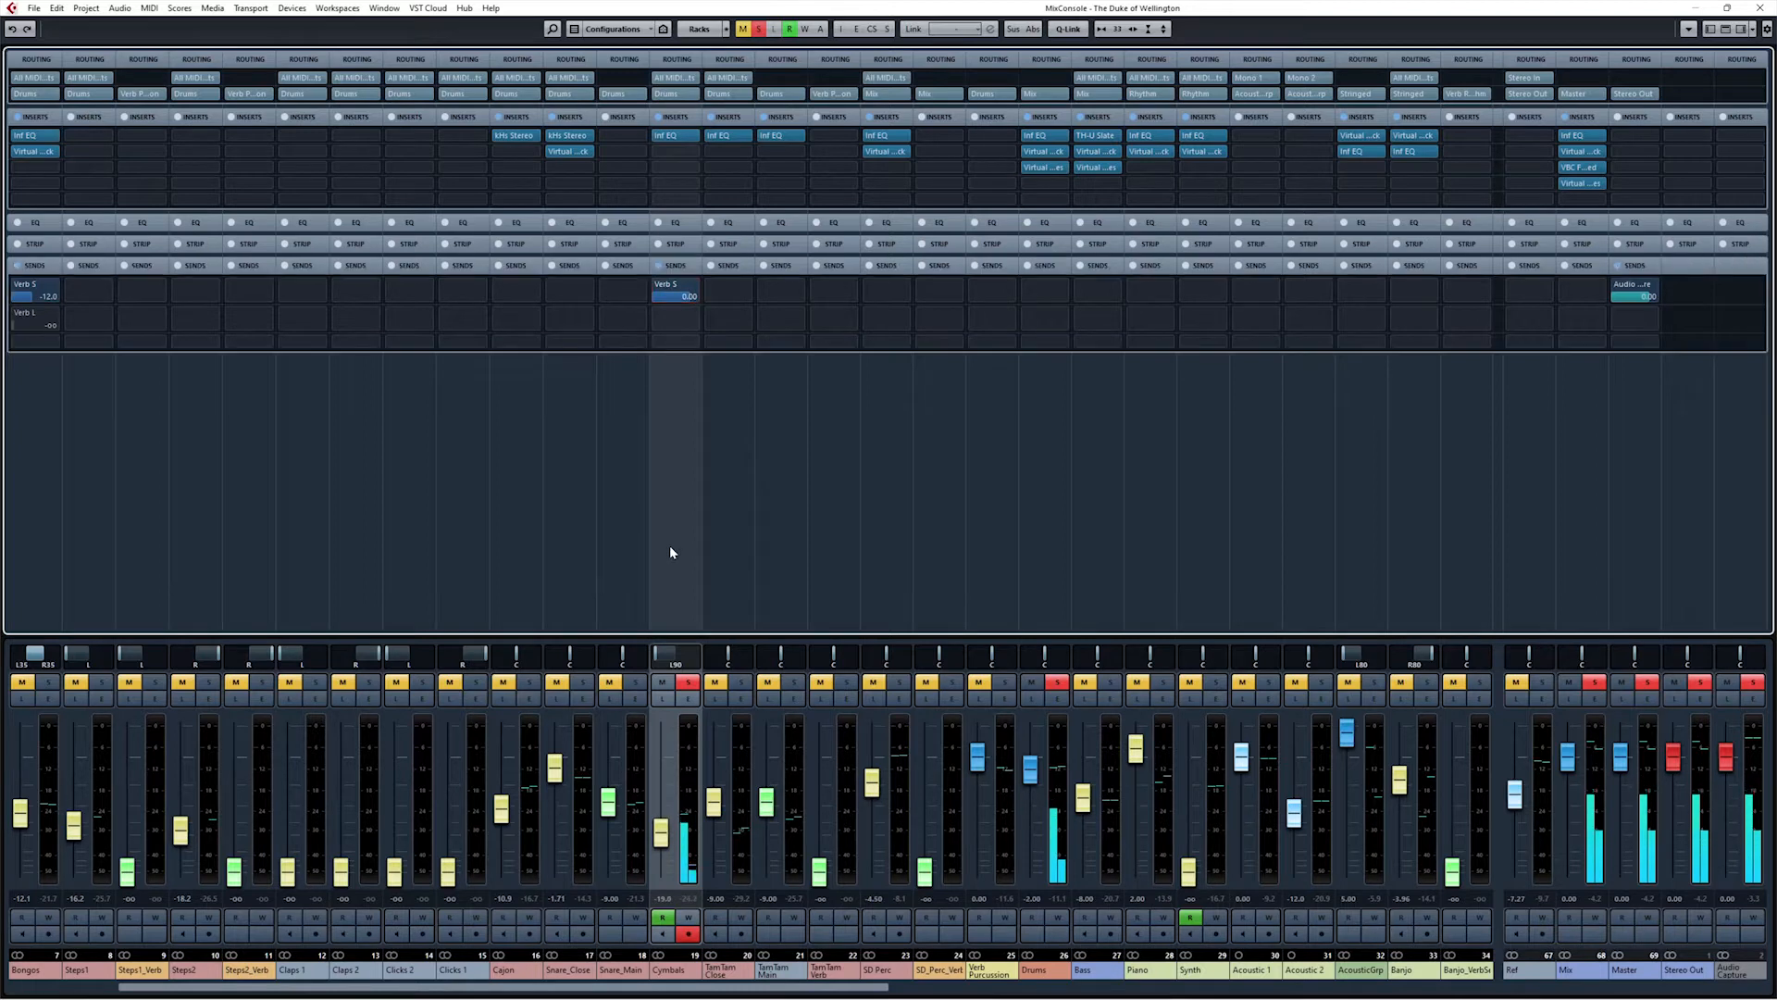
pyautogui.press('s')
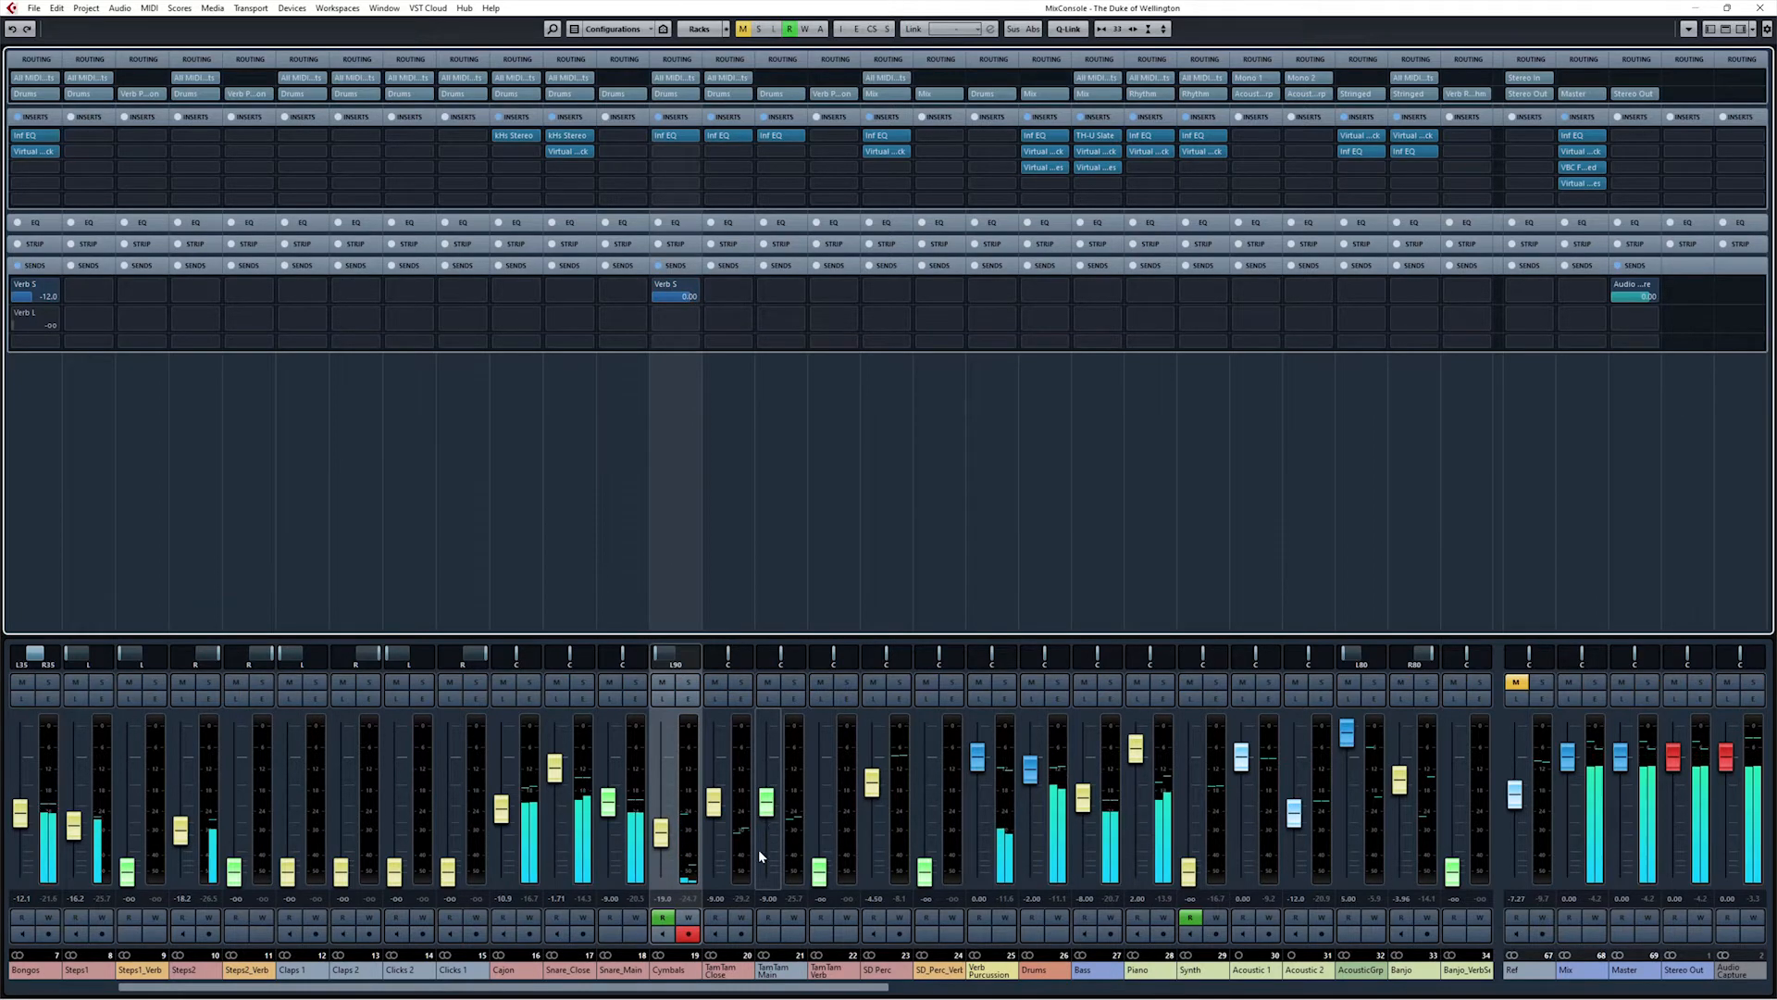
# Step: Start playback from bar 154 in the Project window and return to the Cymbals channel in the mixer
pyautogui.press('F3')
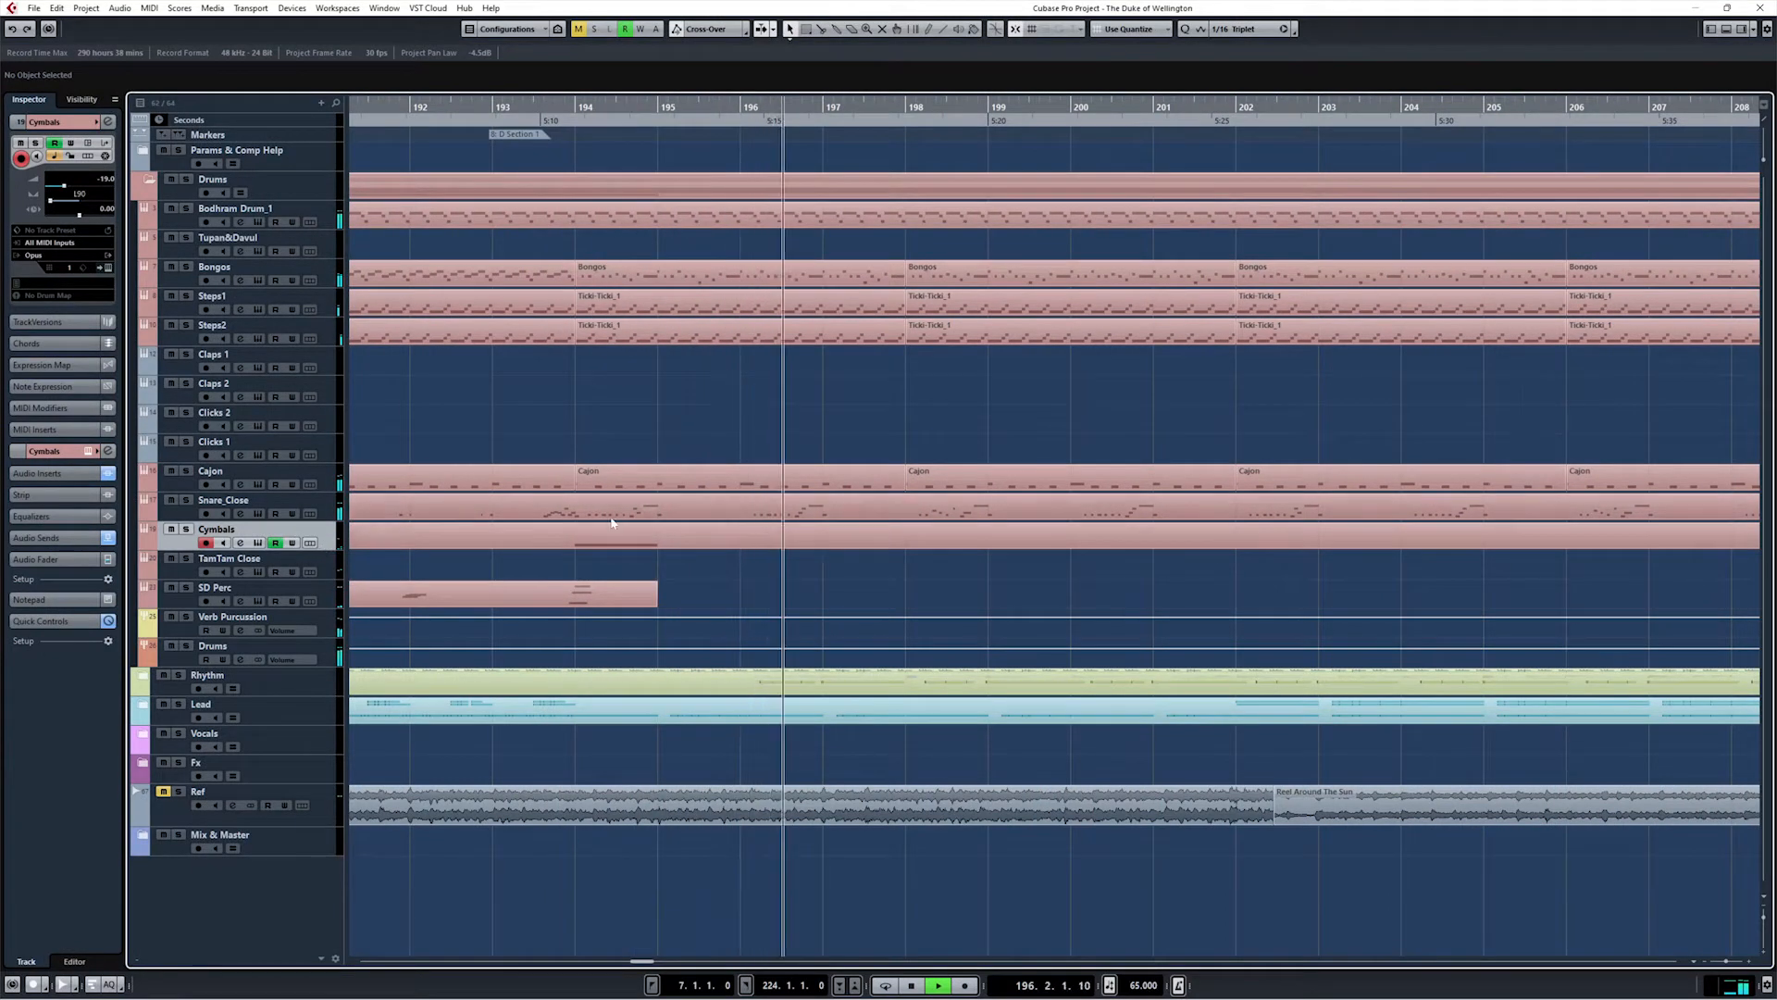
pyautogui.hscroll(-5, 749, 478)
pyautogui.hscroll(-10, 749, 478)
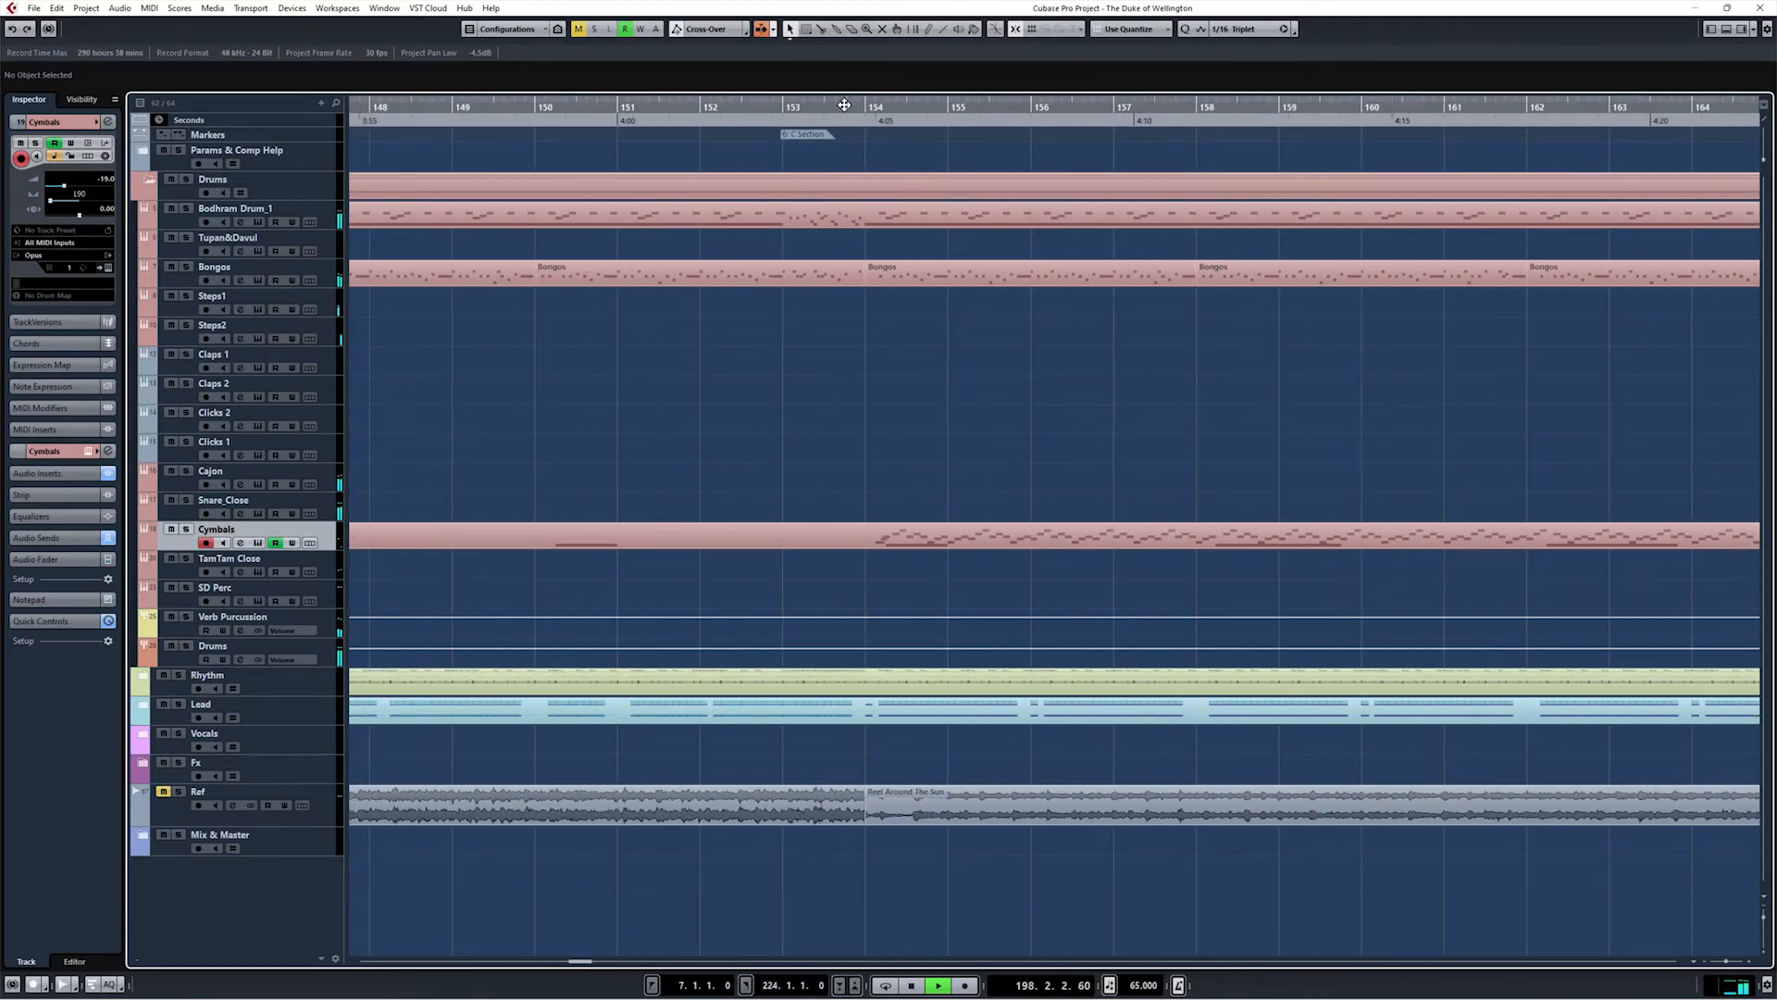
pyautogui.click(866, 103)
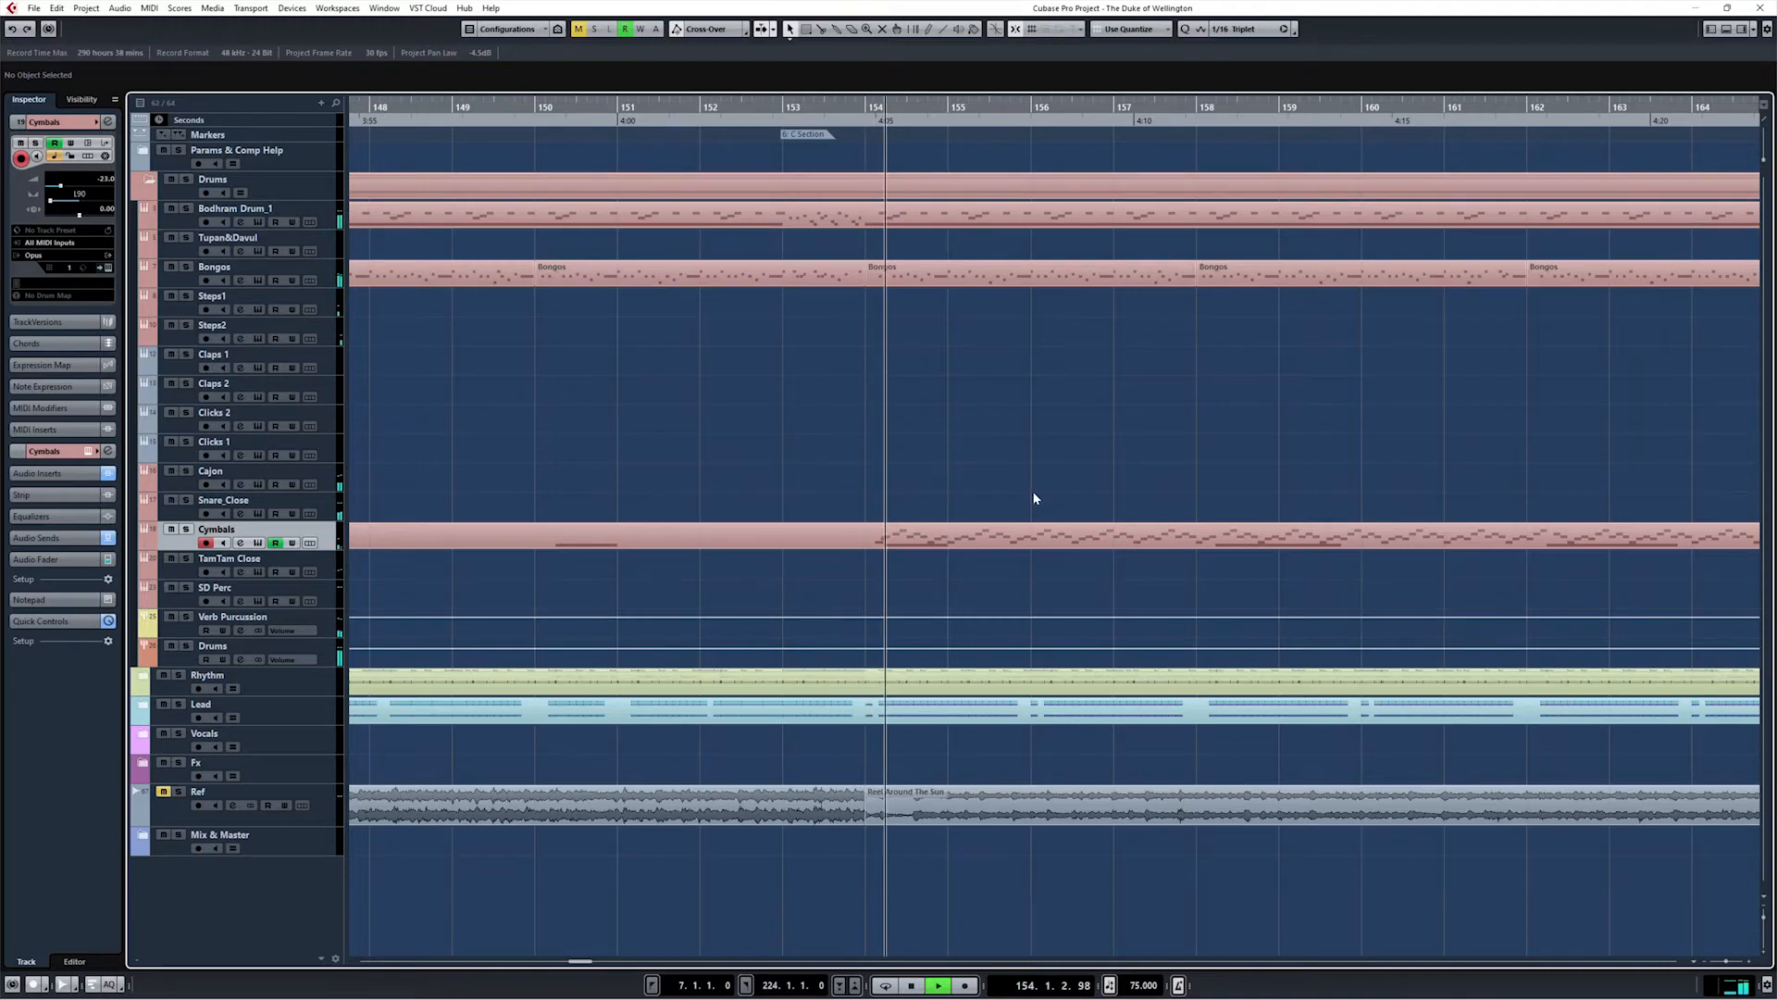
pyautogui.press('F3')
pyautogui.click(678, 516)
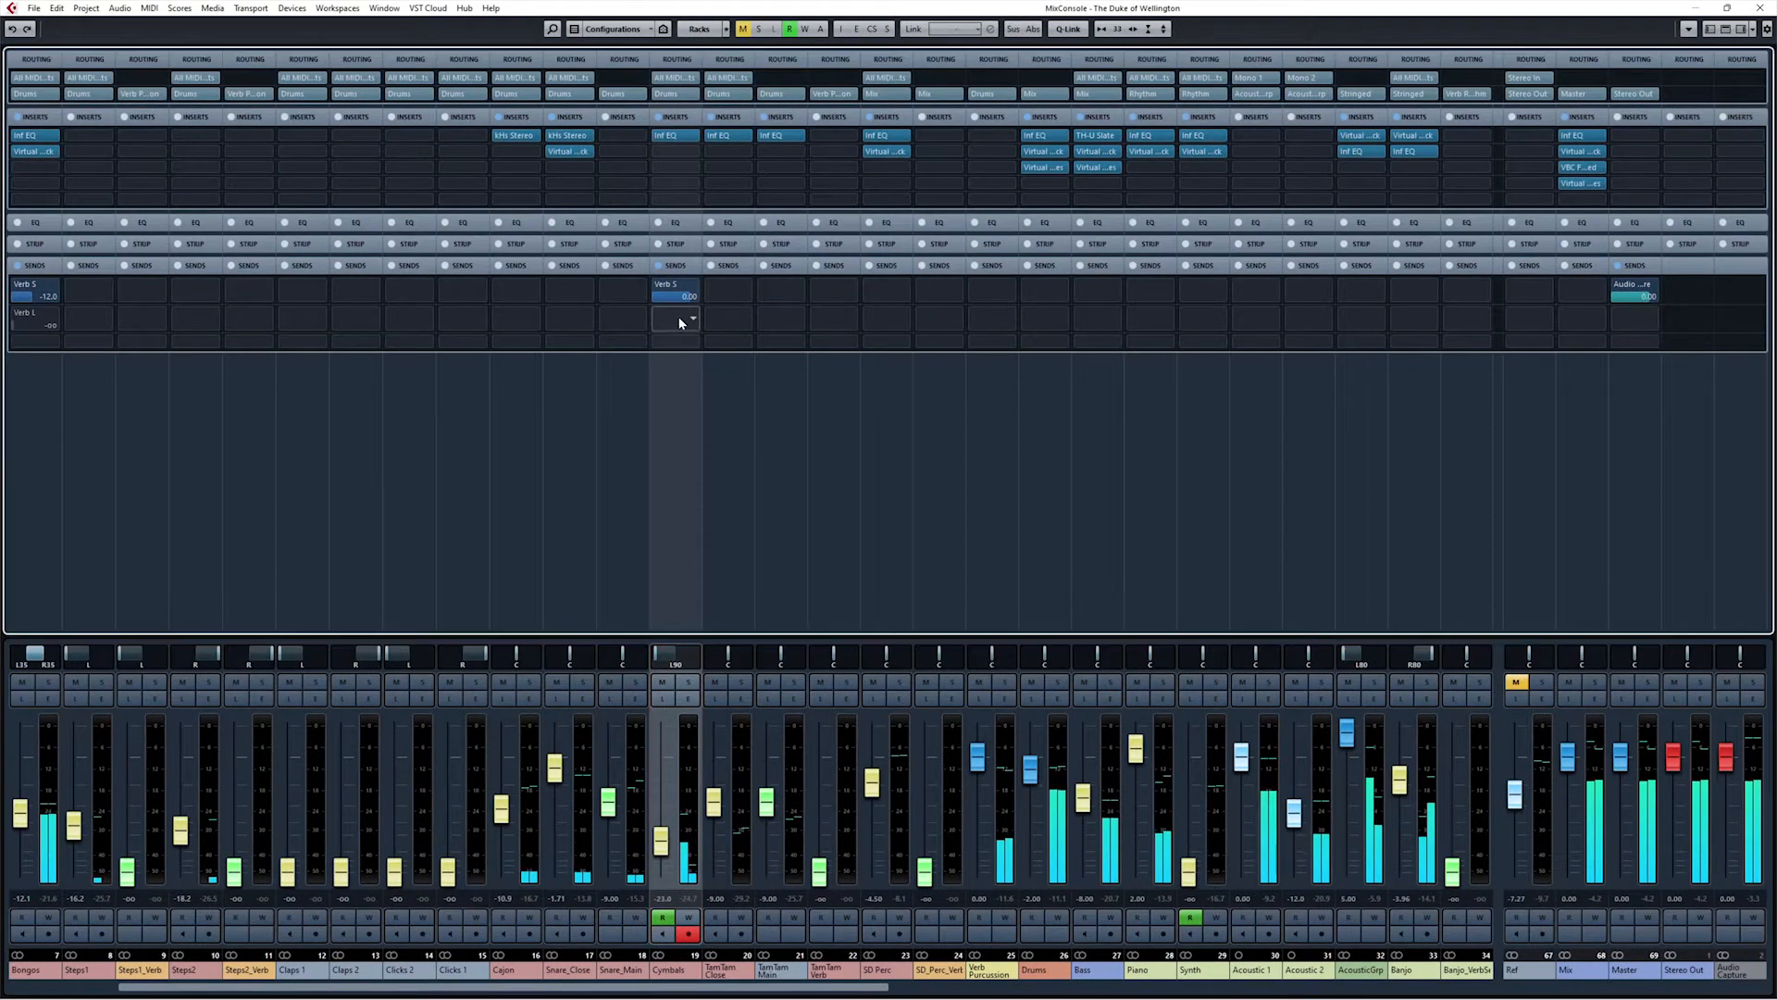
# Step: Try different Verb S send levels on the Cymbals channel during playback and set the send to -8 dB
pyautogui.click(680, 300)
pyautogui.moveTo(635, 305); pyautogui.dragTo(501, 305)
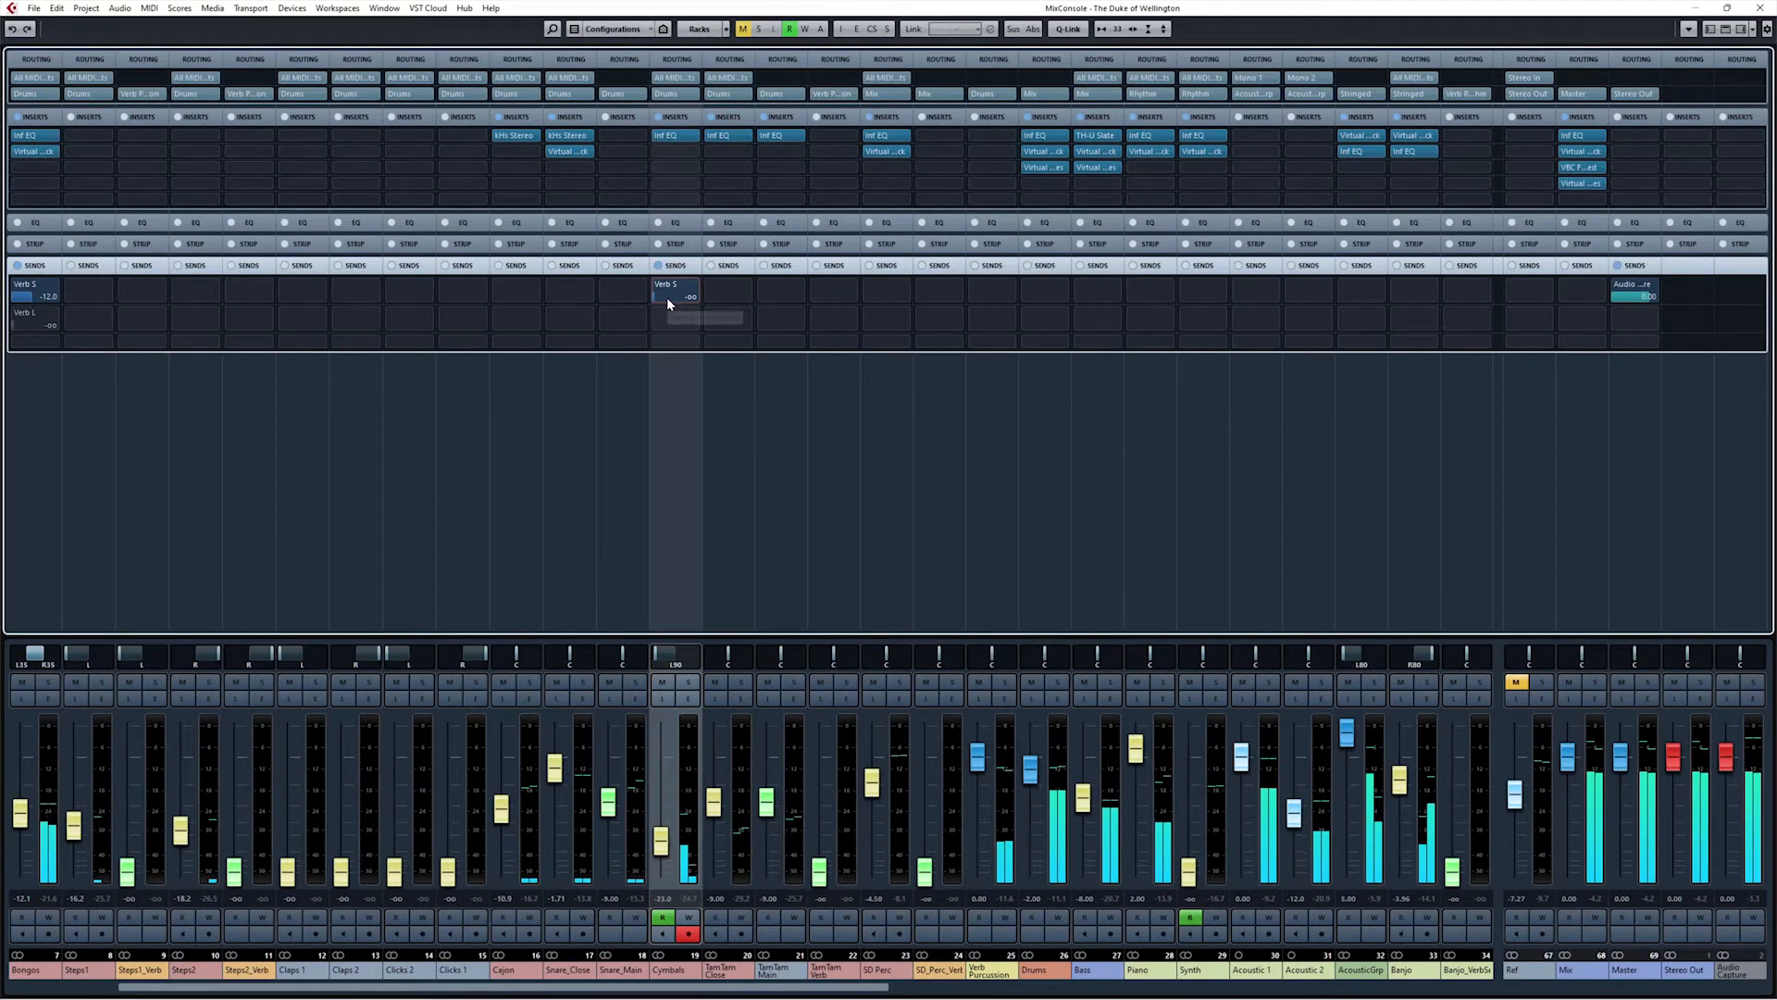
pyautogui.moveTo(667, 297); pyautogui.dragTo(684, 304)
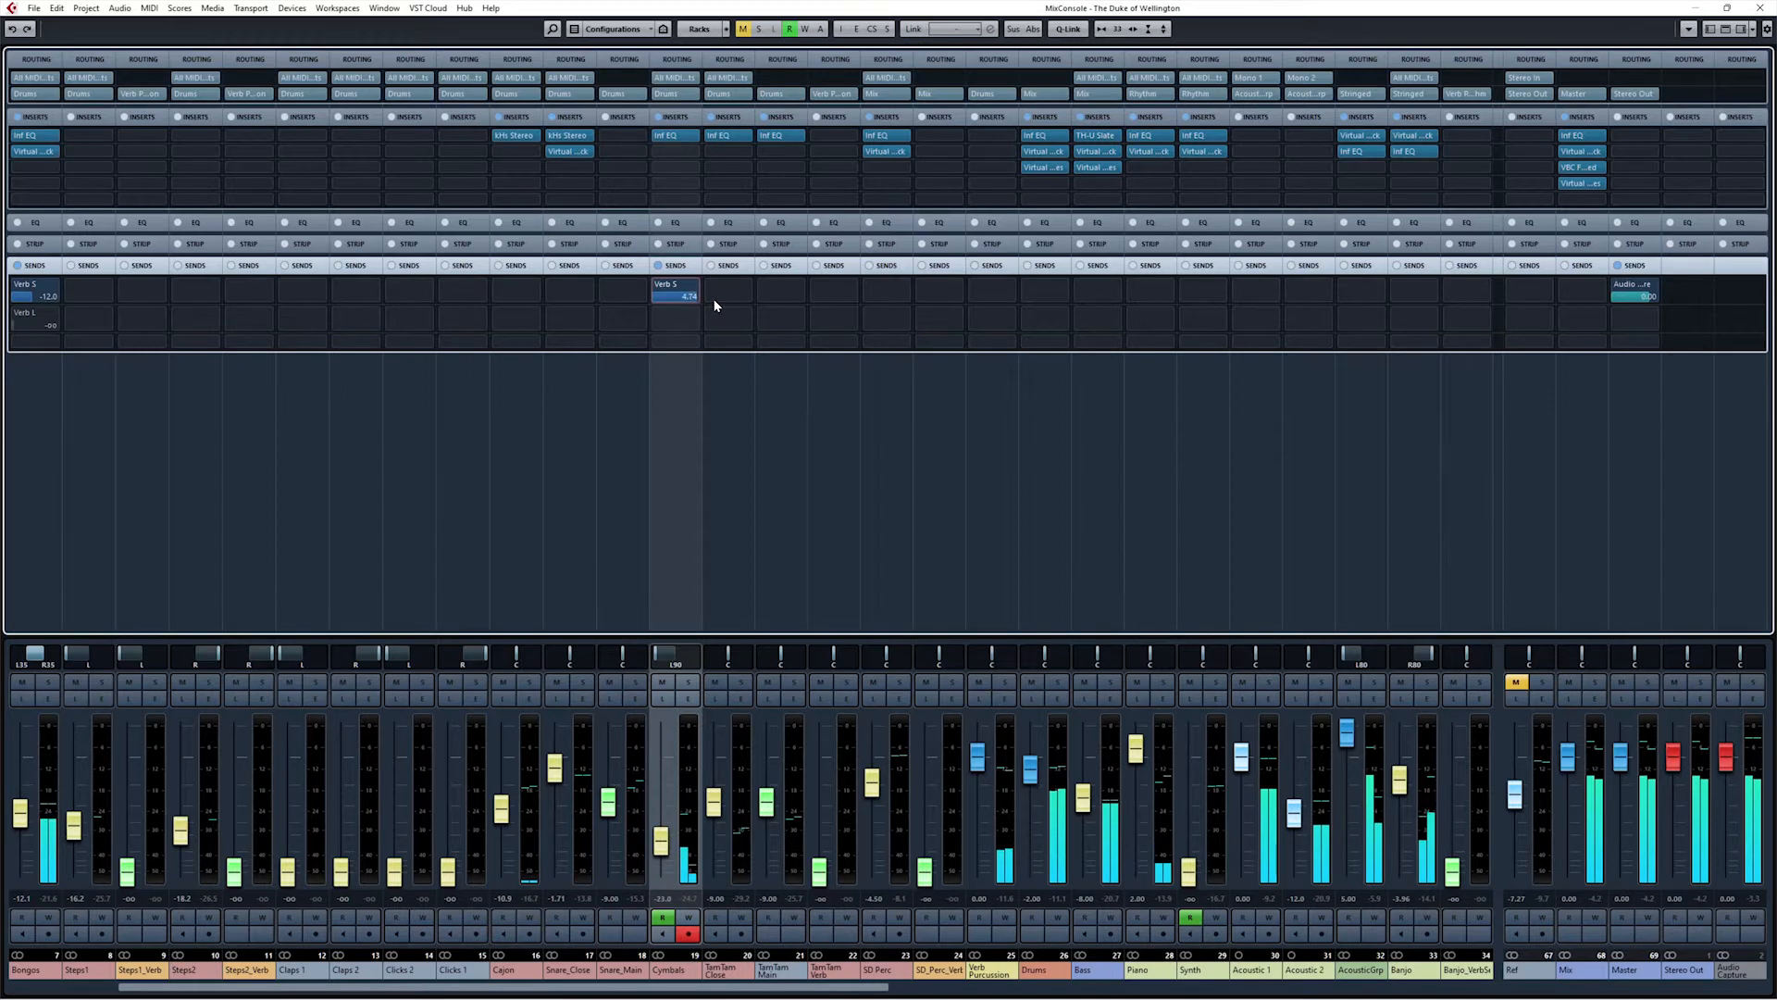
pyautogui.moveTo(713, 305); pyautogui.dragTo(706, 305)
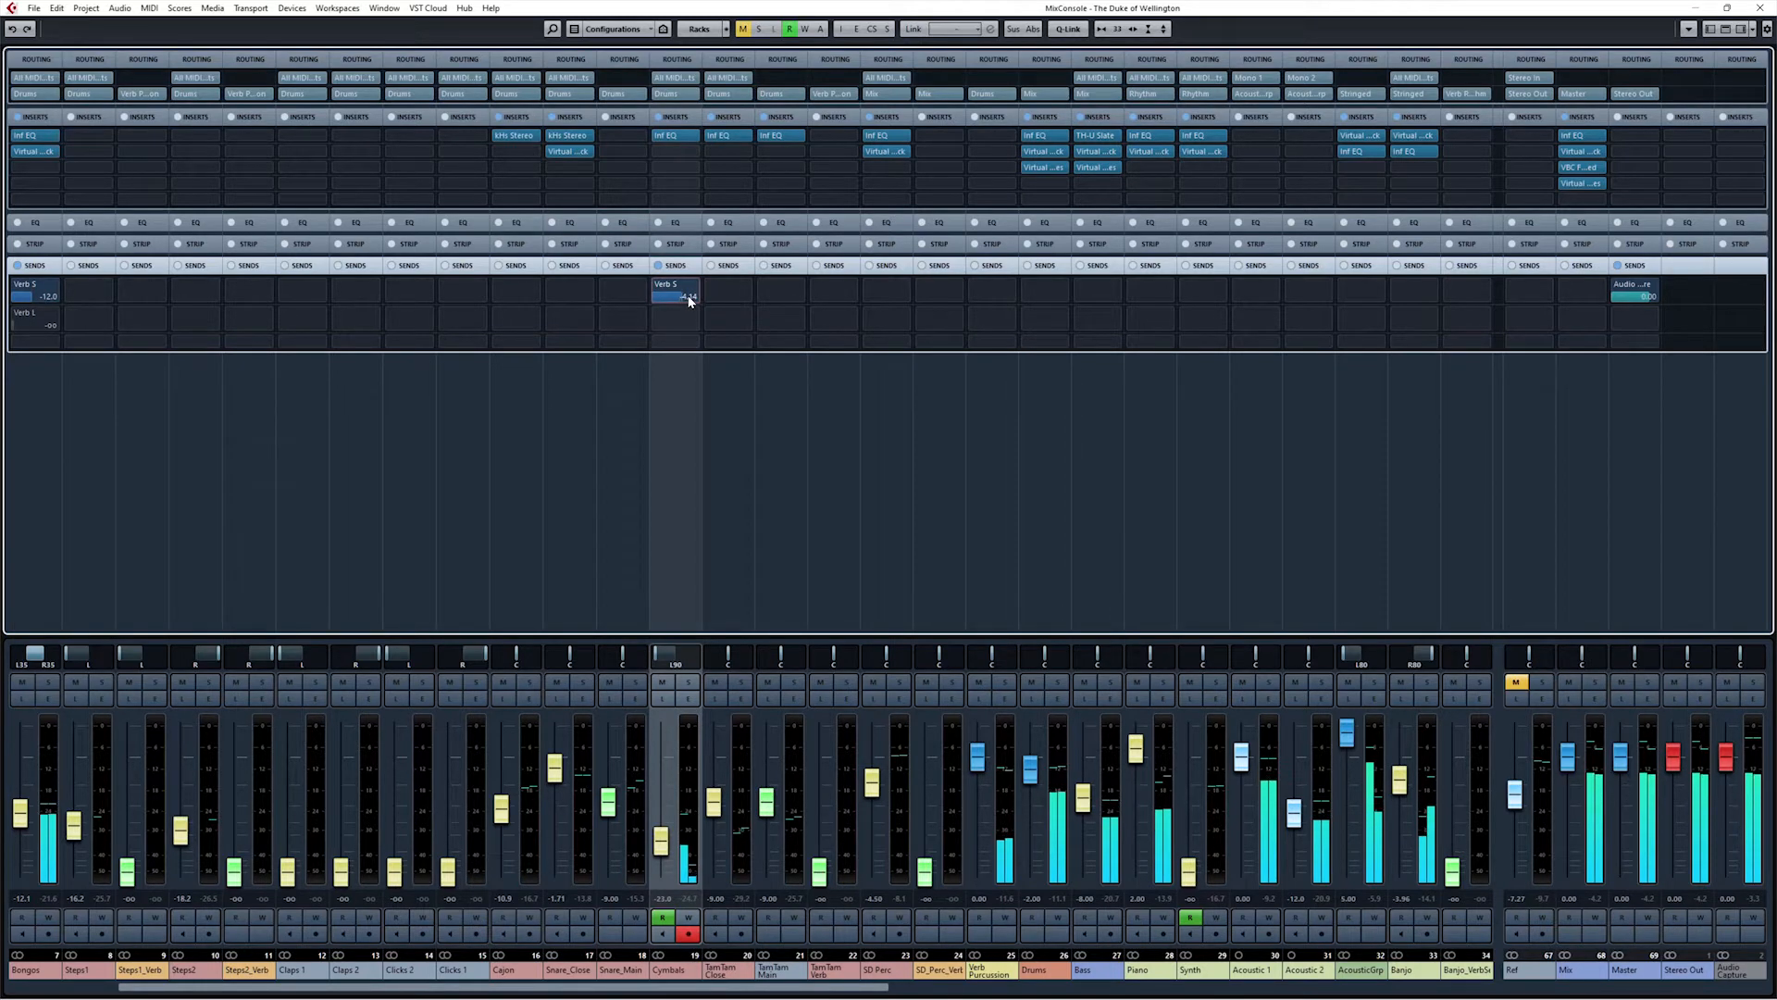
pyautogui.doubleClick(689, 298)
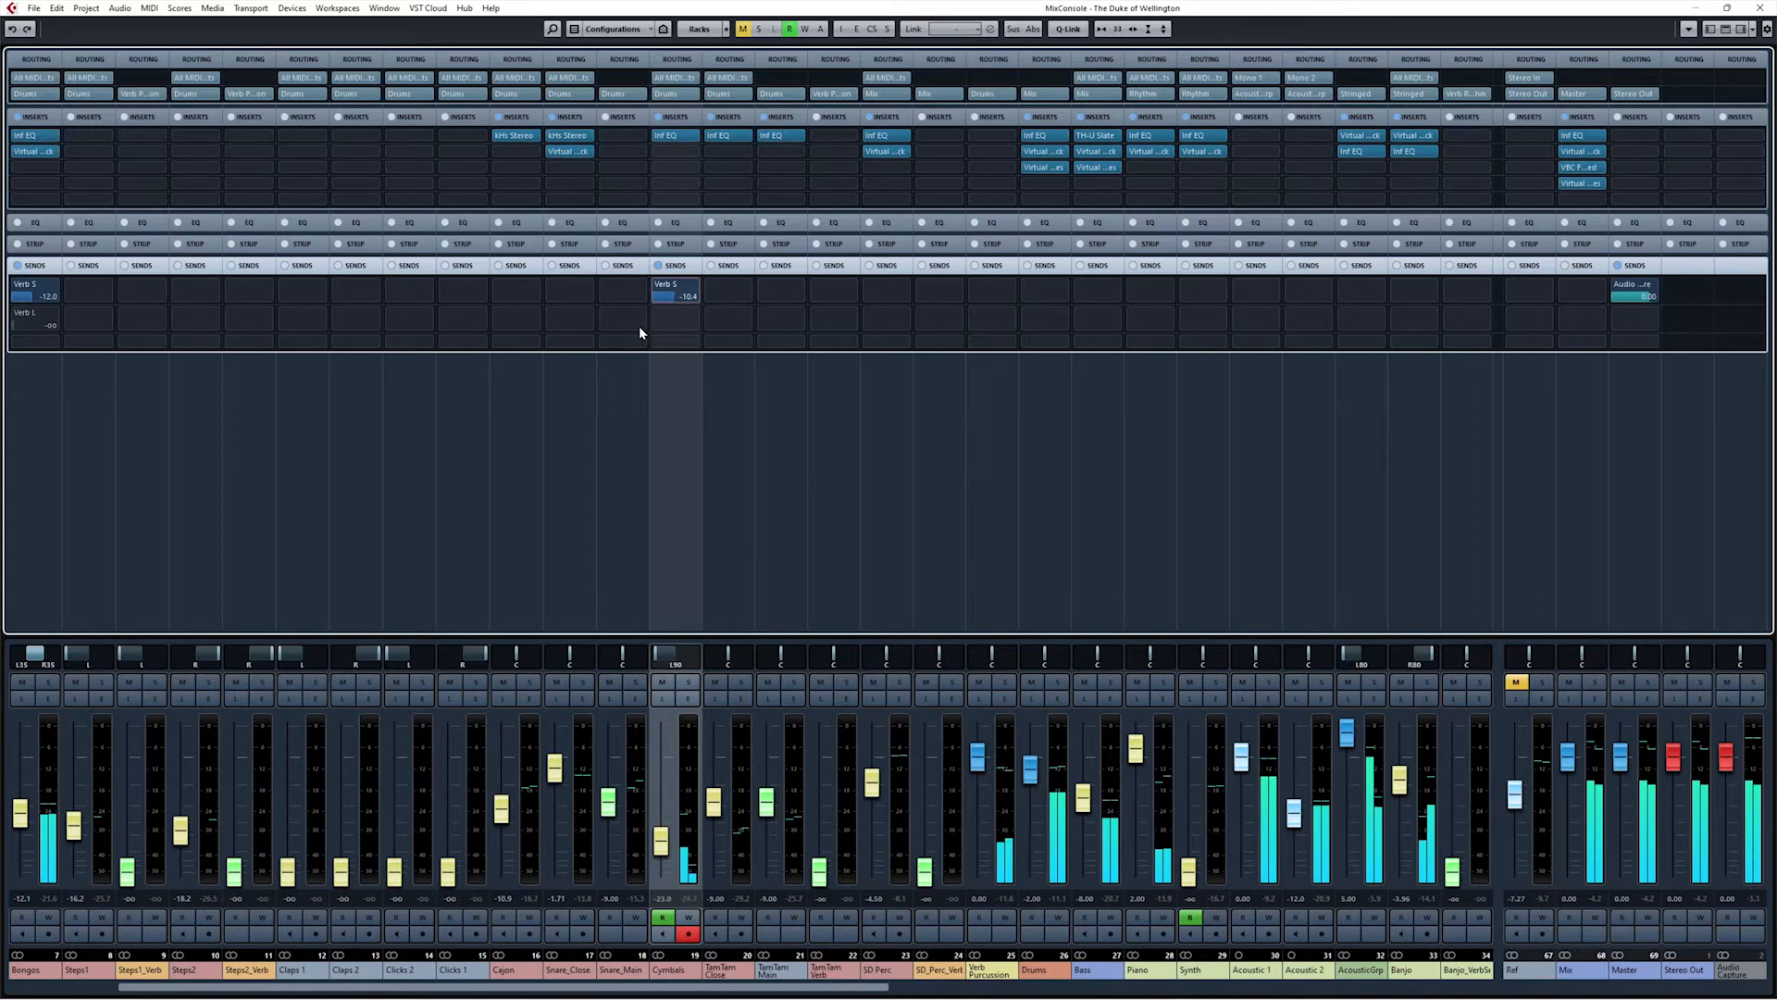
pyautogui.moveTo(646, 324); pyautogui.dragTo(651, 322)
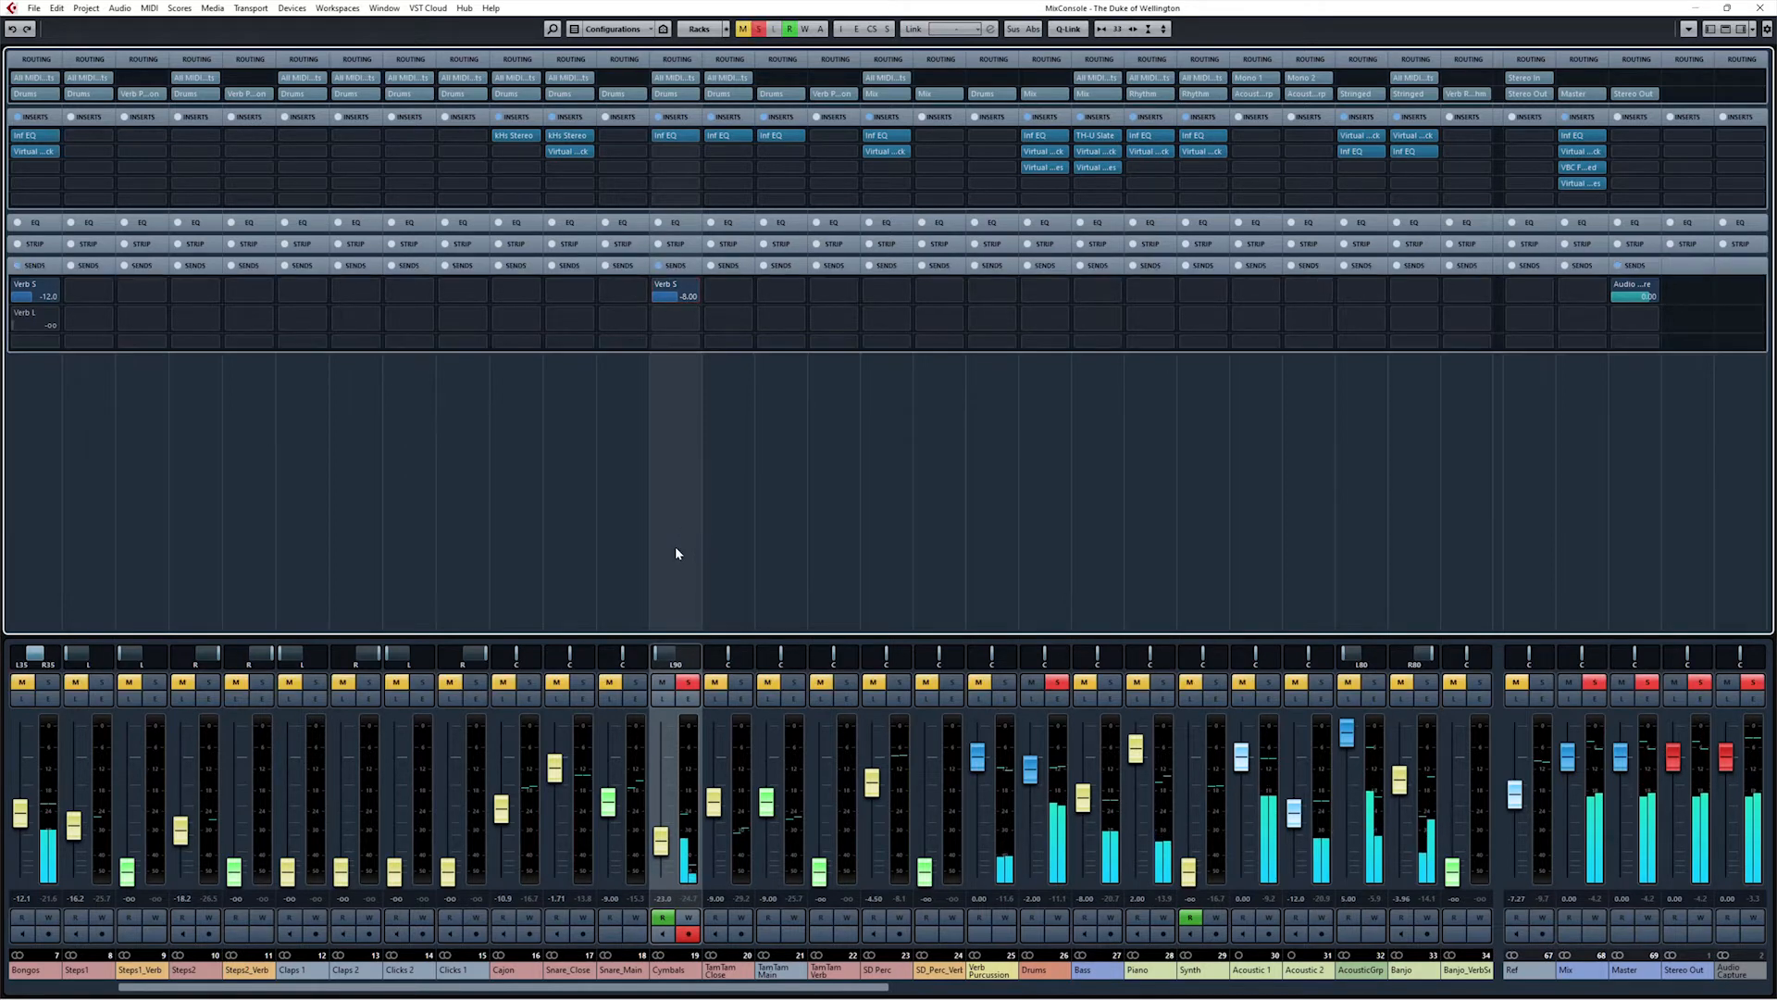
# Step: Bring up the SD_Perc_Verb fader to about -8 dB in solo and insert Infinity EQ in its first insert slot
pyautogui.moveTo(925, 870); pyautogui.dragTo(930, 780)
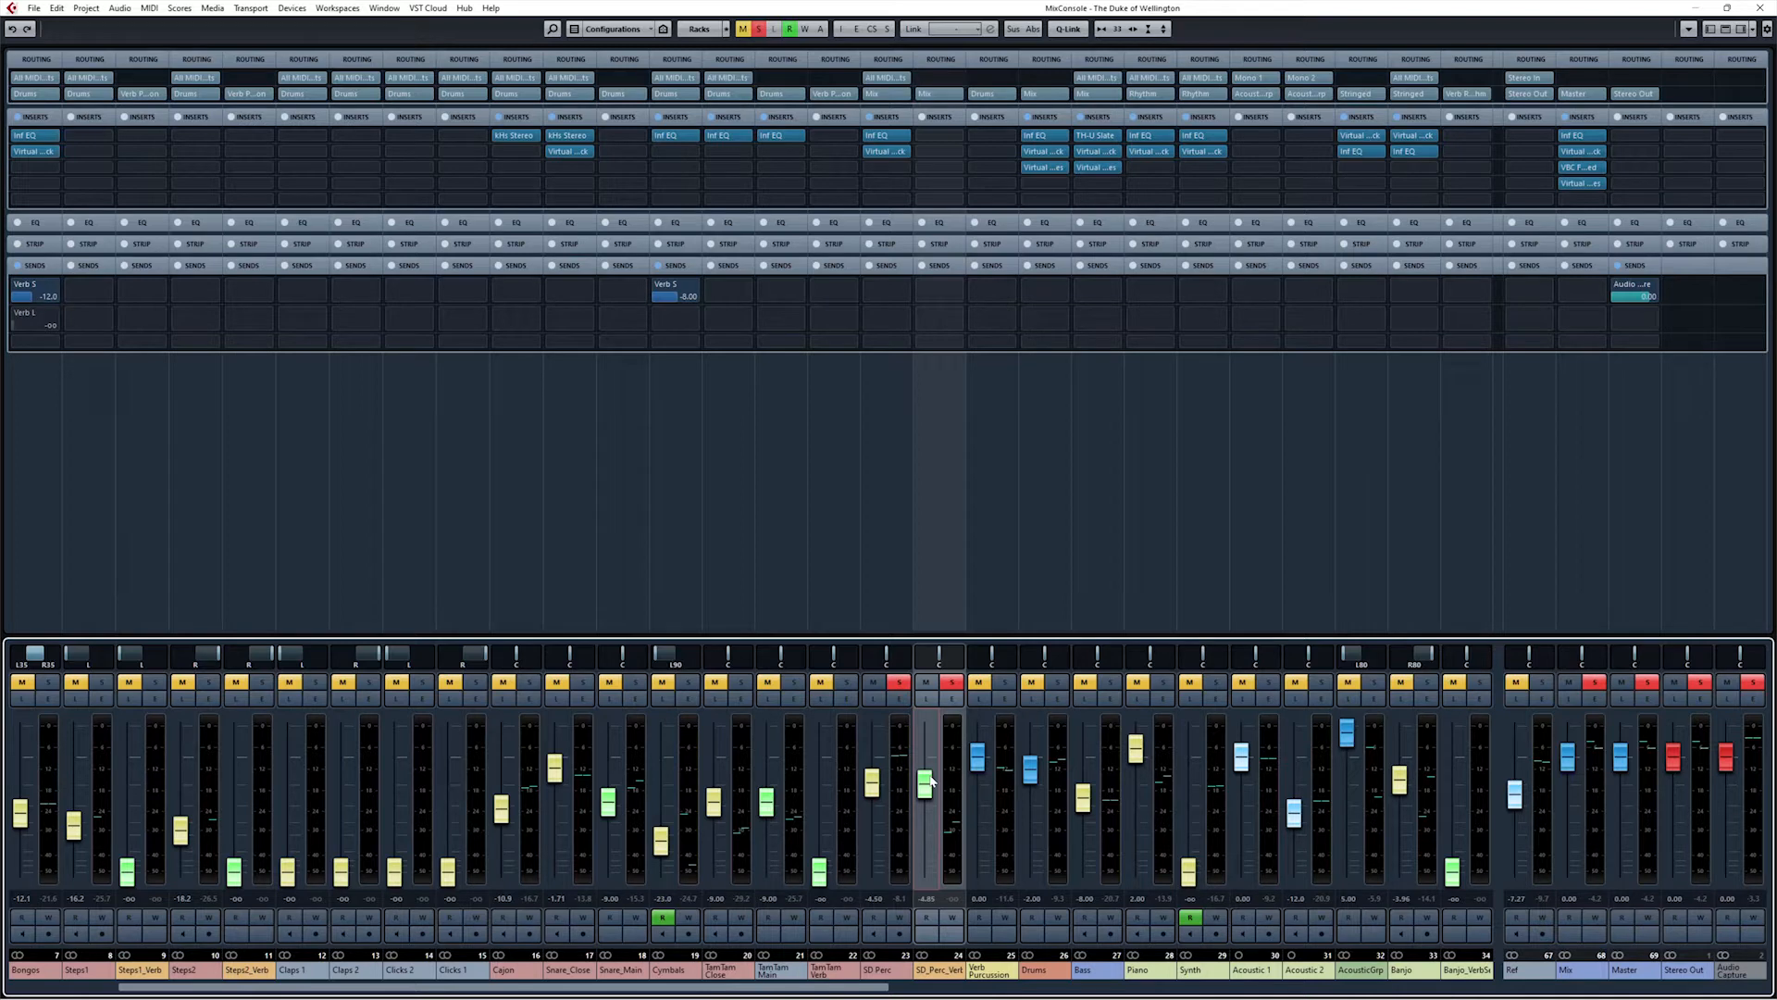
pyautogui.moveTo(931, 780); pyautogui.dragTo(924, 798)
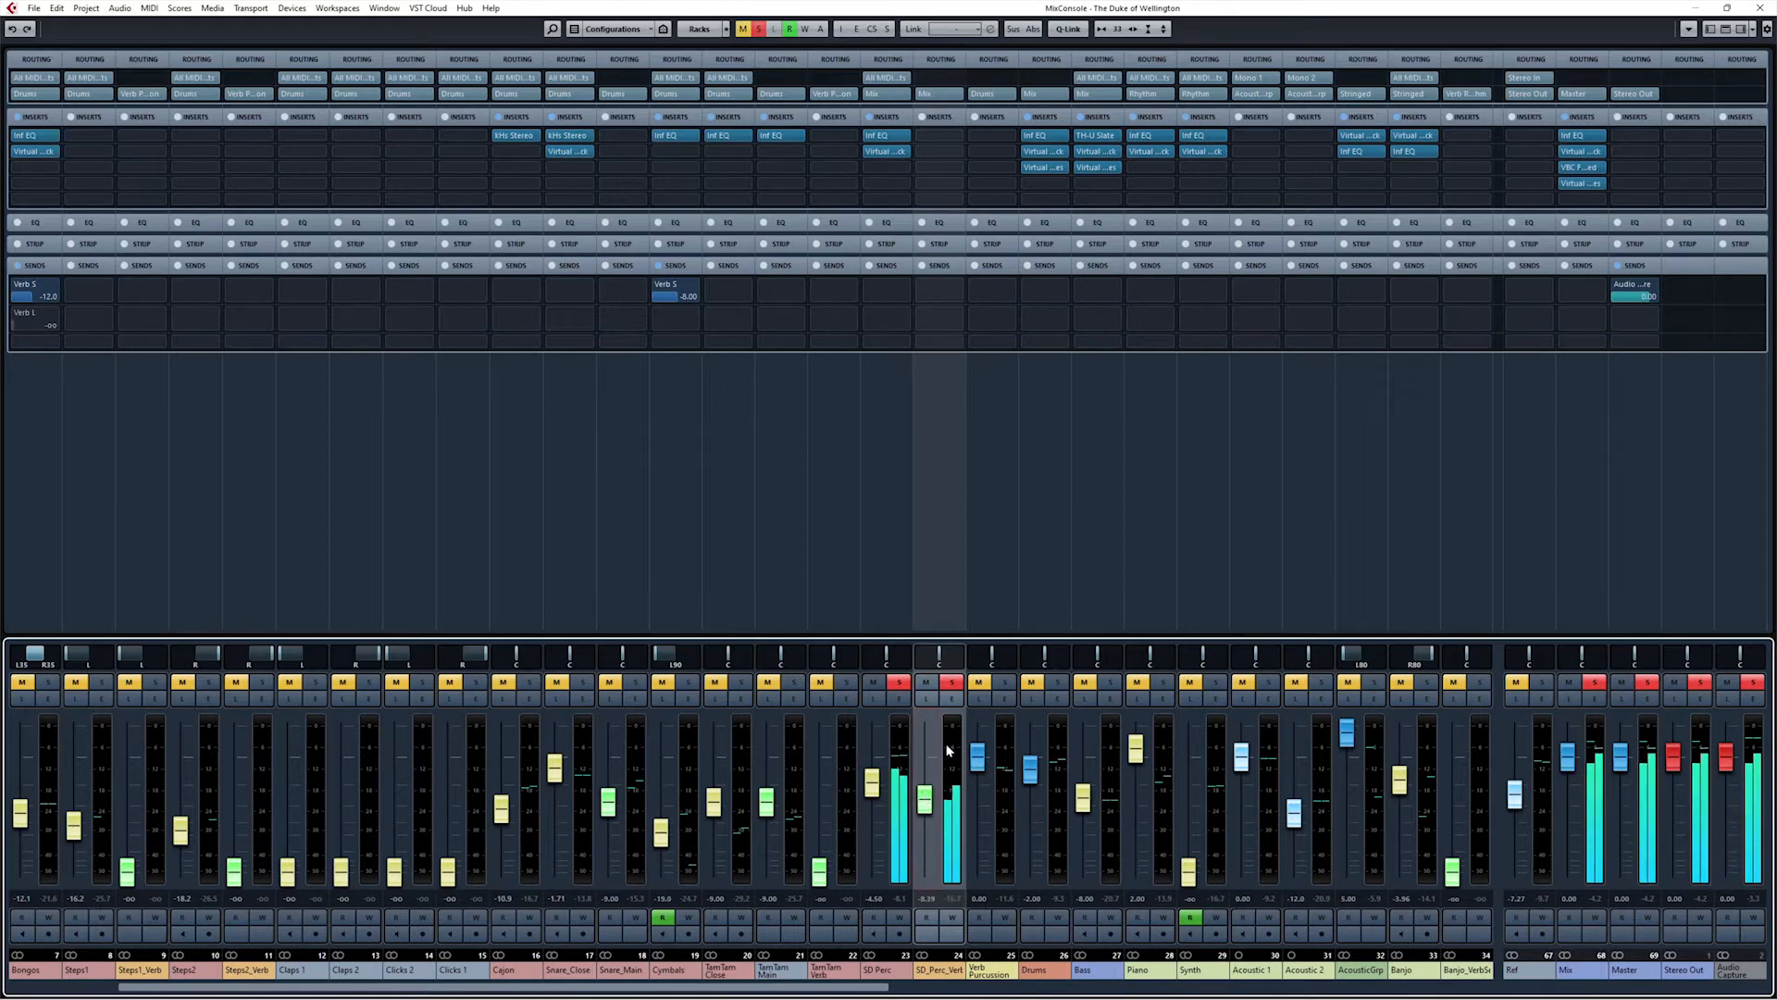
pyautogui.click(950, 151)
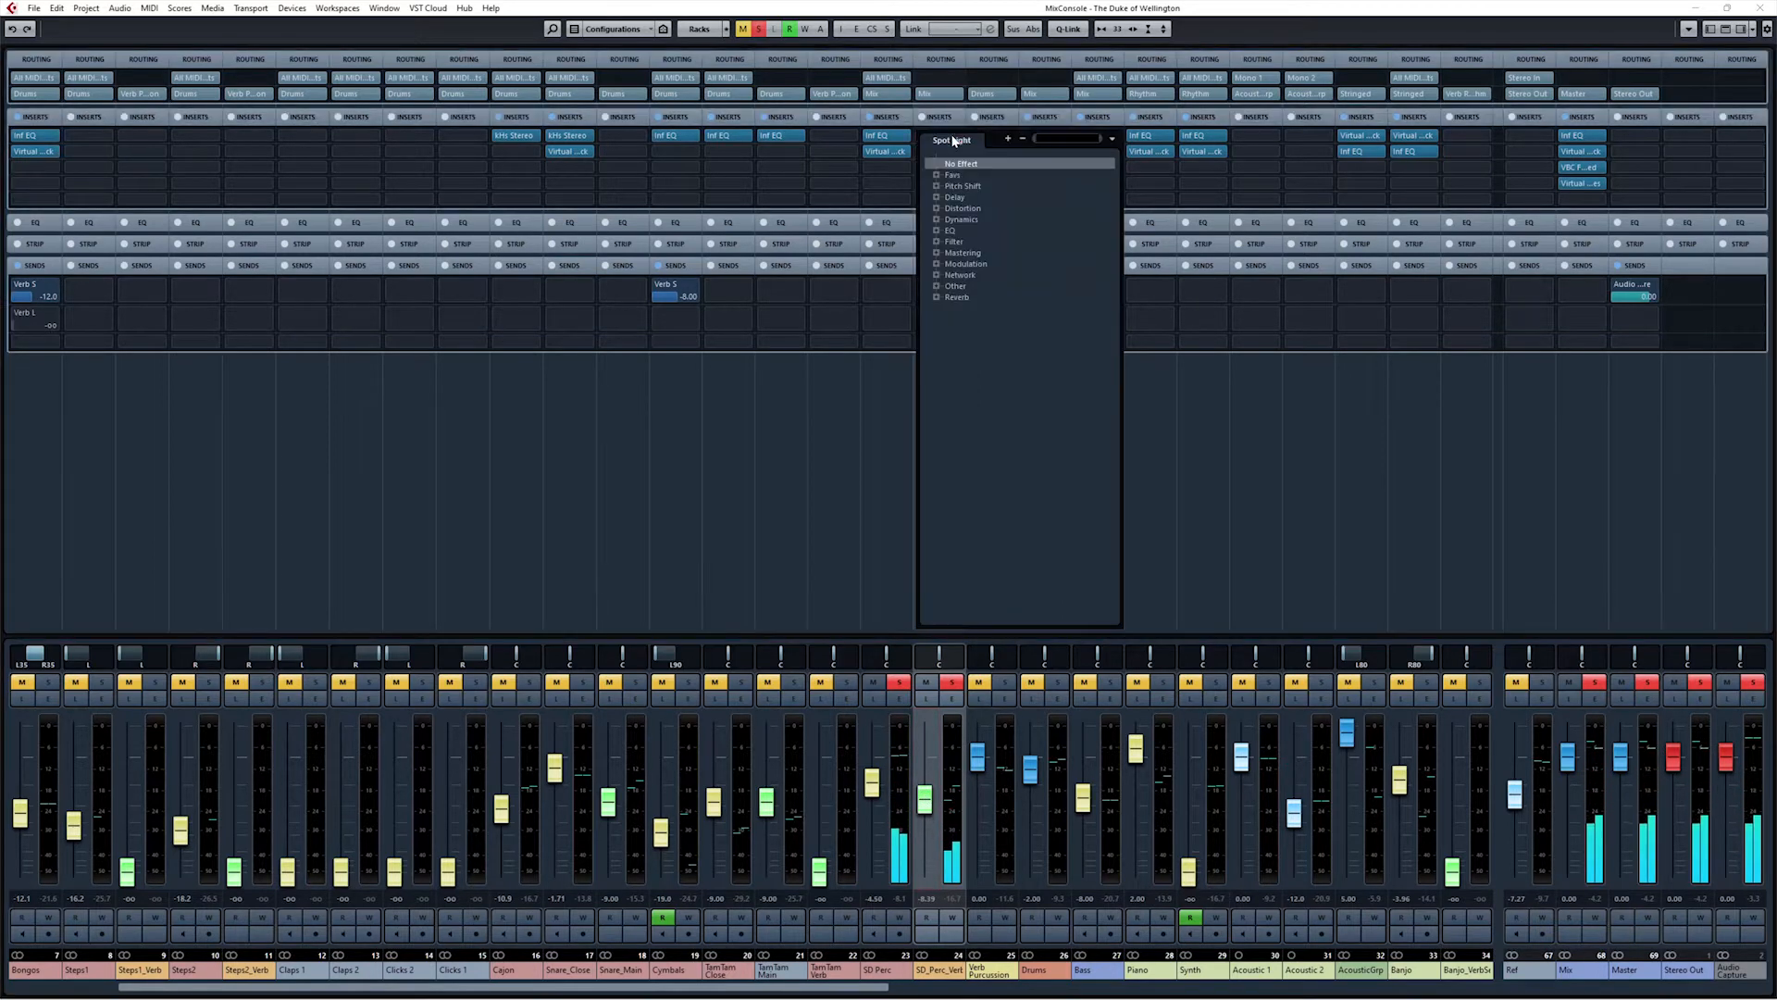
pyautogui.write('inf')
pyautogui.click(979, 197)
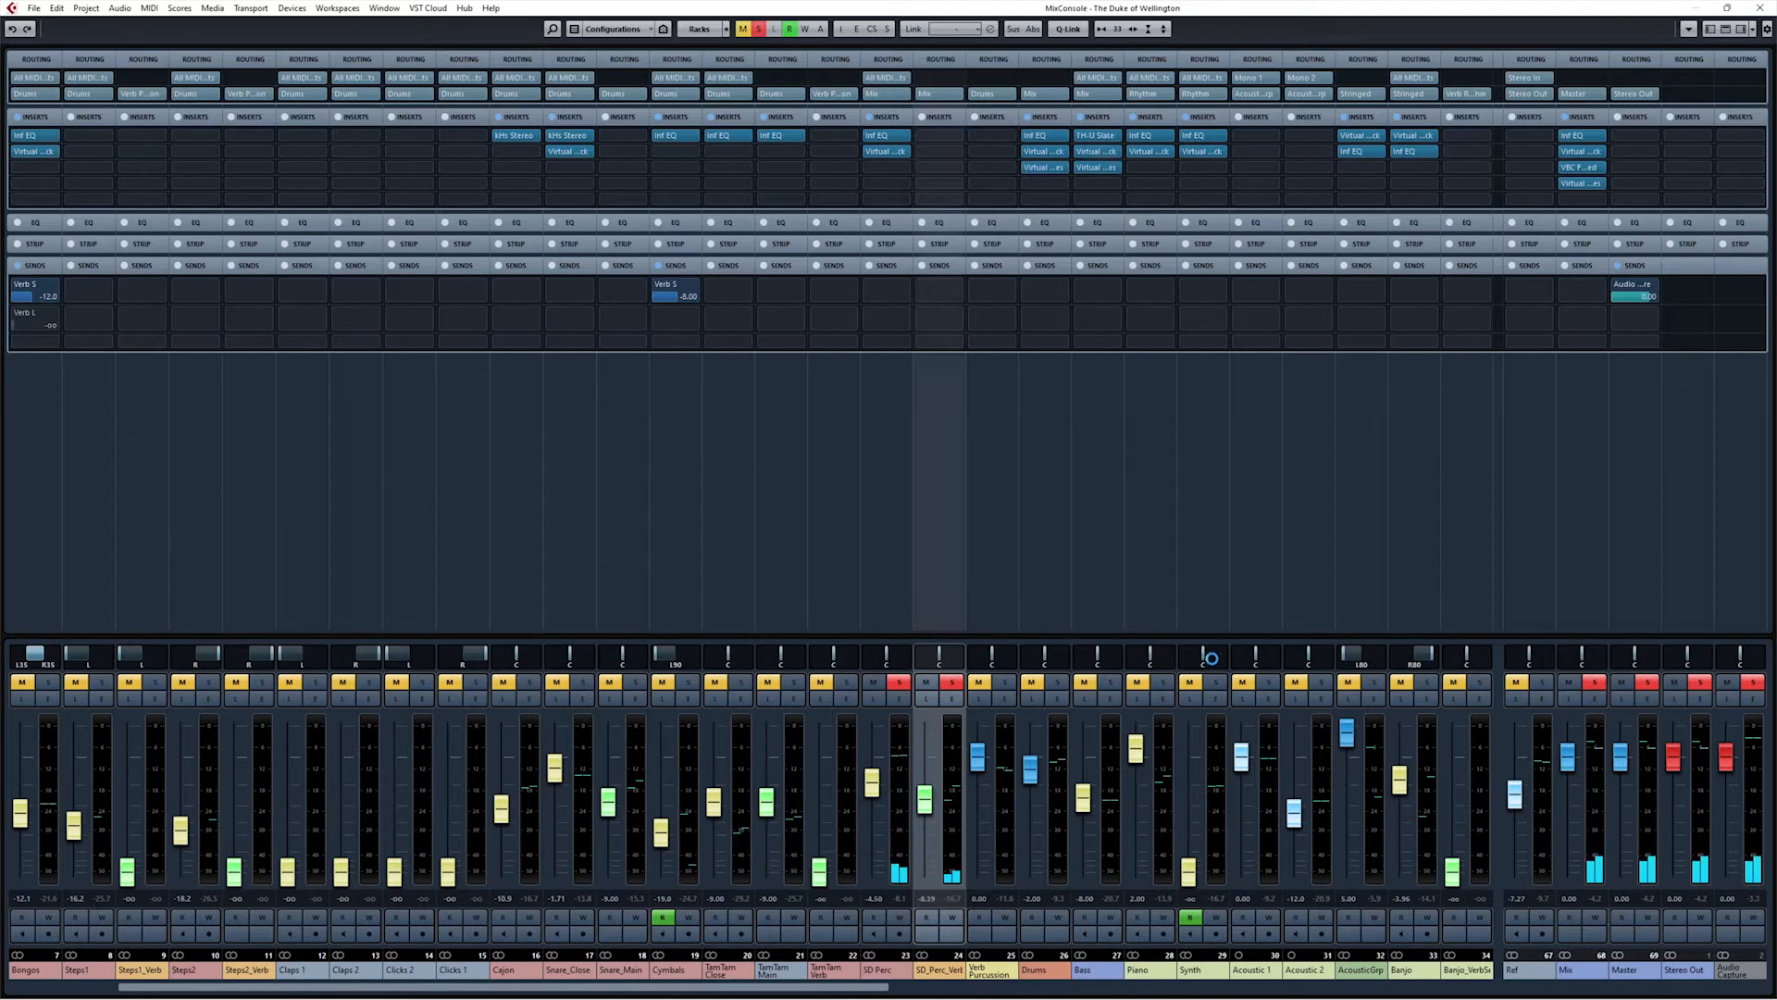
pyautogui.moveTo(978, 282); pyautogui.dragTo(1446, 196)
# Step: Clear the solos on SD_Perc and SD_Perc_Verb and set the SD_Perc_Verb fader to about -6.8 dB in the full mix
pyautogui.click(898, 682)
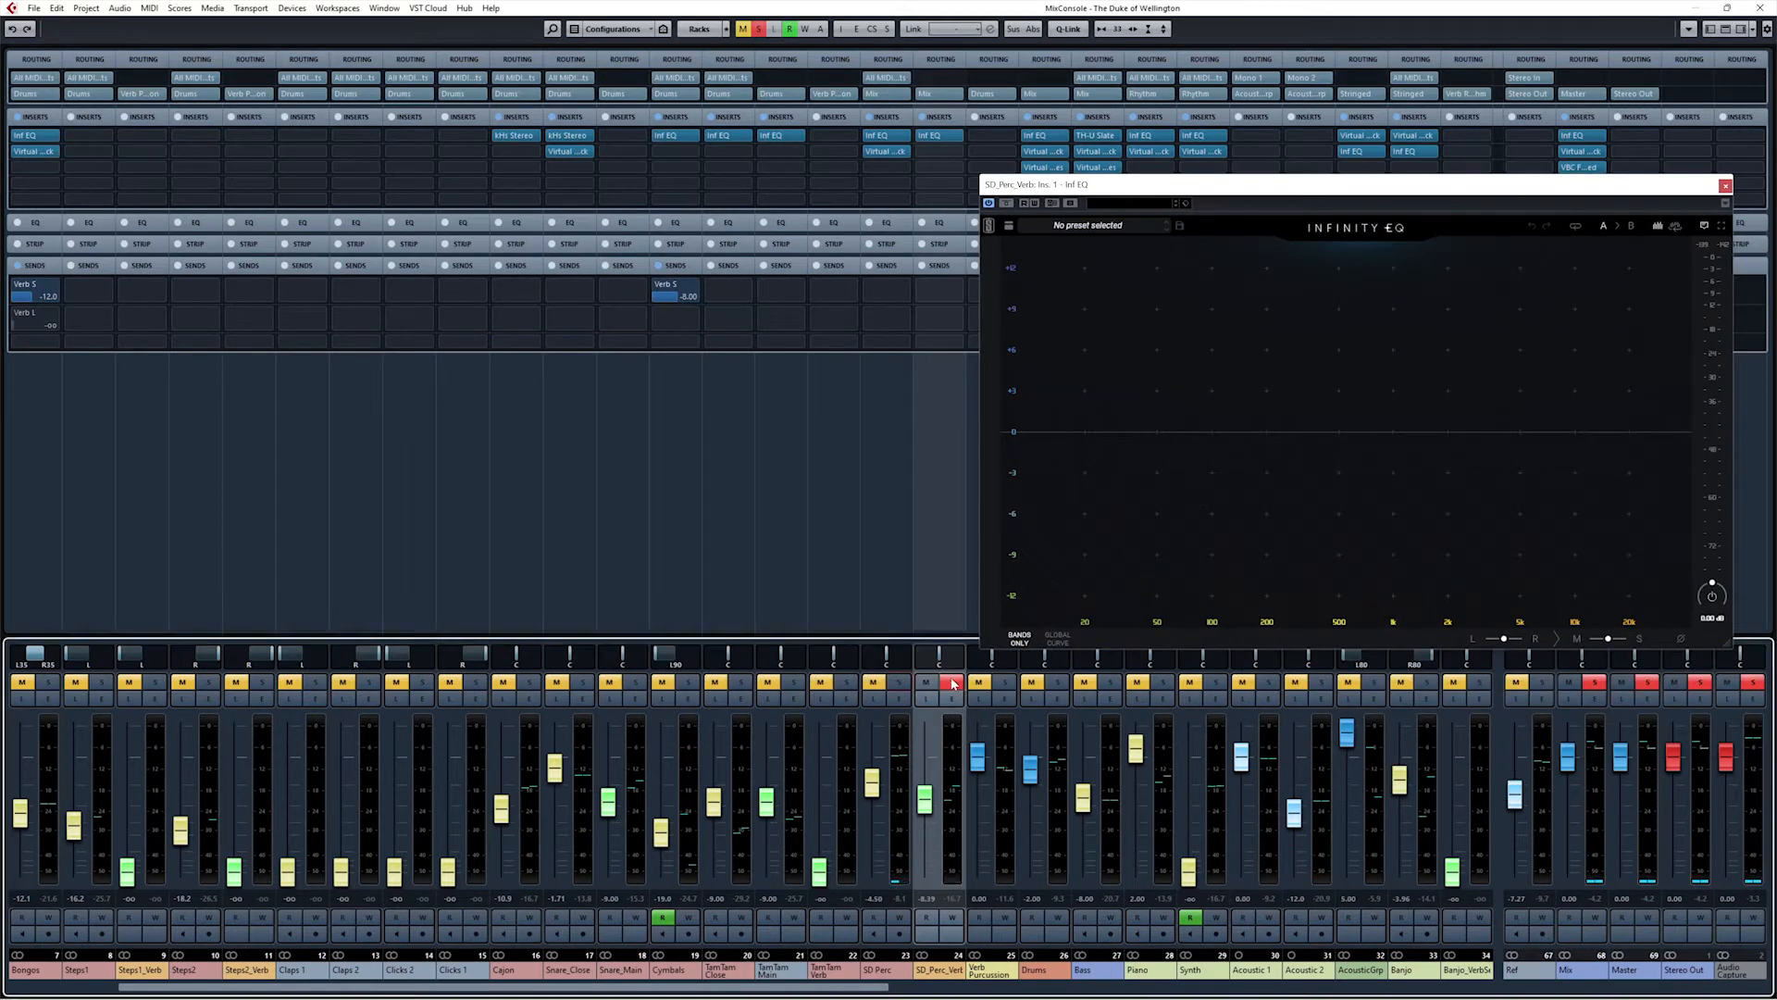
pyautogui.click(952, 682)
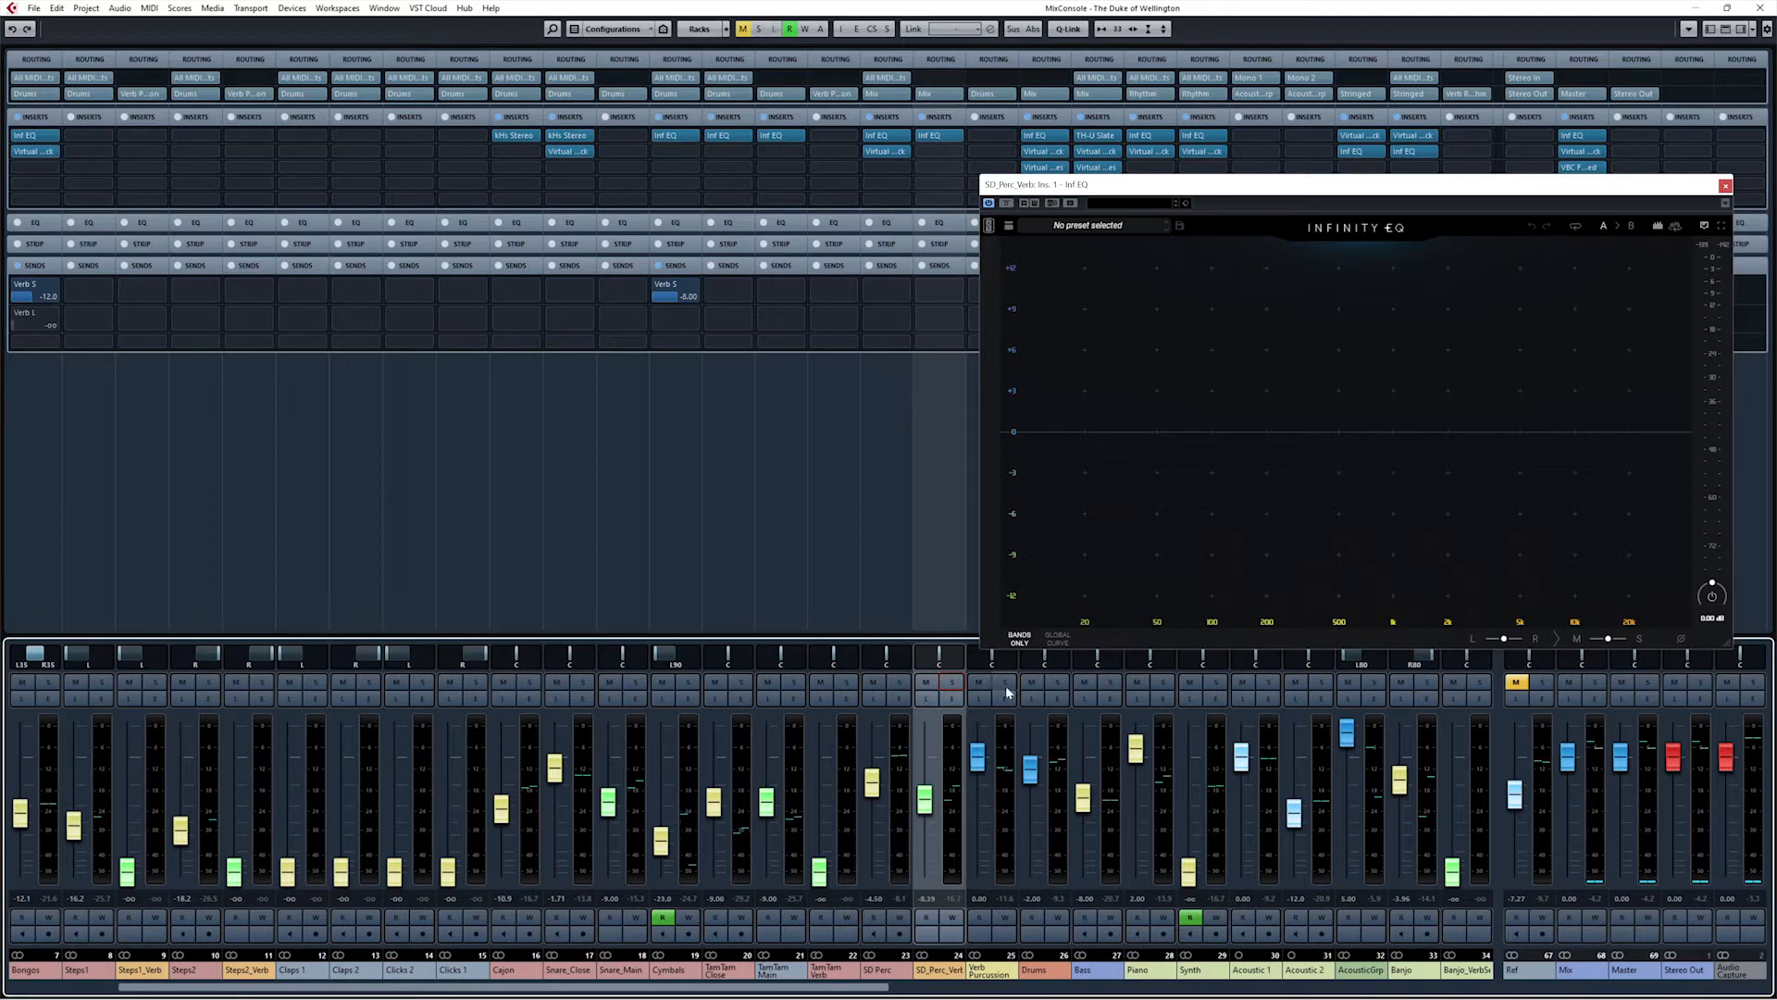
pyautogui.press('space')
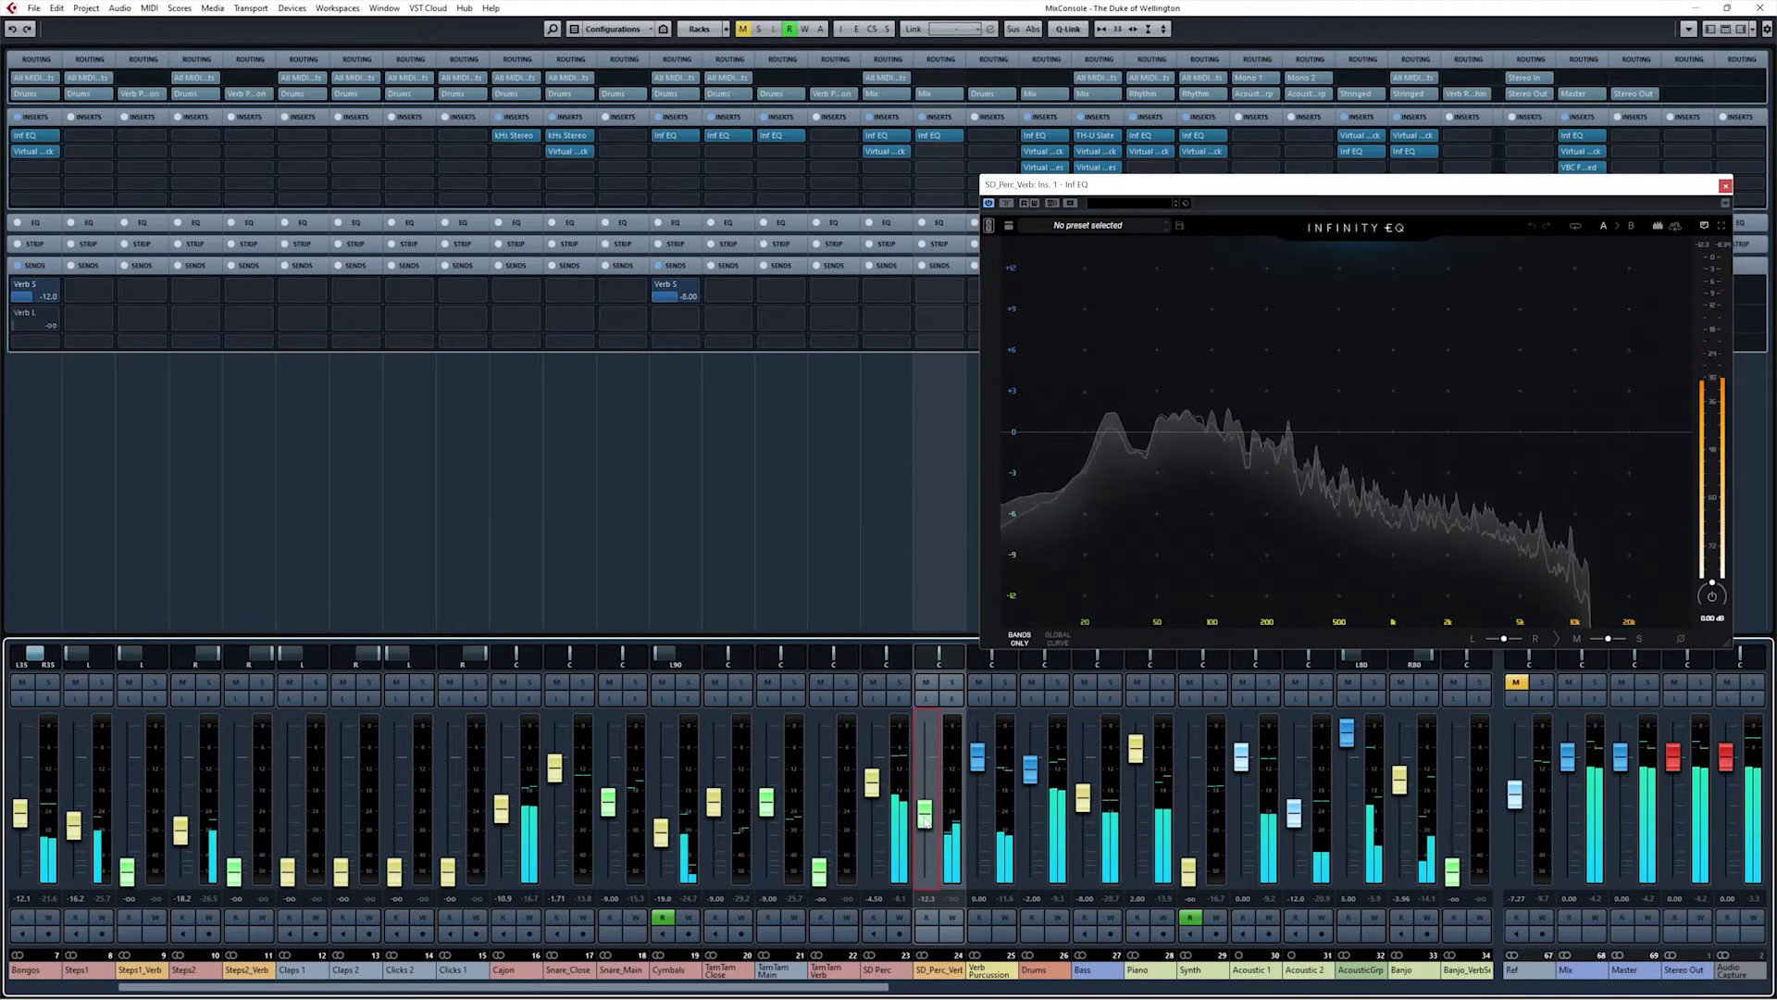
pyautogui.moveTo(925, 807)
pyautogui.mouseDown()
pyautogui.moveTo(926, 822)
pyautogui.moveTo(931, 764)
pyautogui.moveTo(925, 799)
pyautogui.mouseUp()
pyautogui.press('space')
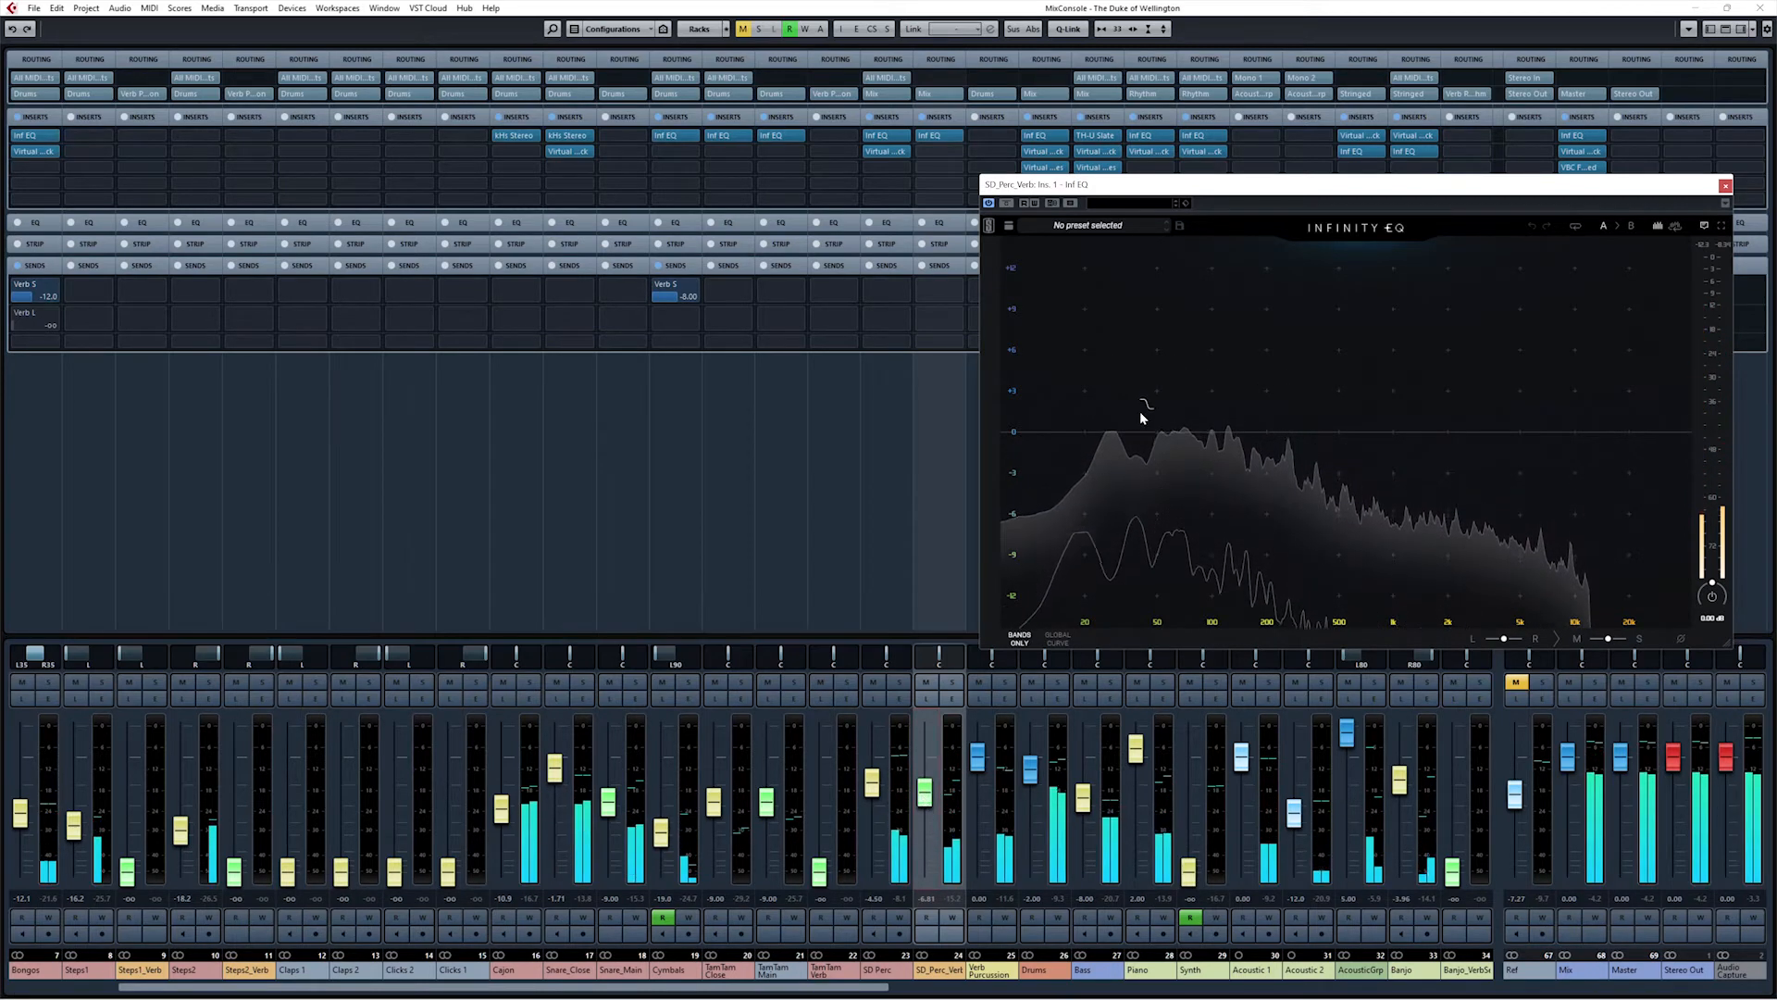
# Step: Add a low shelf at about 238 Hz cutting about 5 dB and a high-pass at about 18 Hz to the SD_Perc_Verb EQ
pyautogui.doubleClick(1140, 413)
pyautogui.moveTo(1140, 413); pyautogui.dragTo(1280, 408)
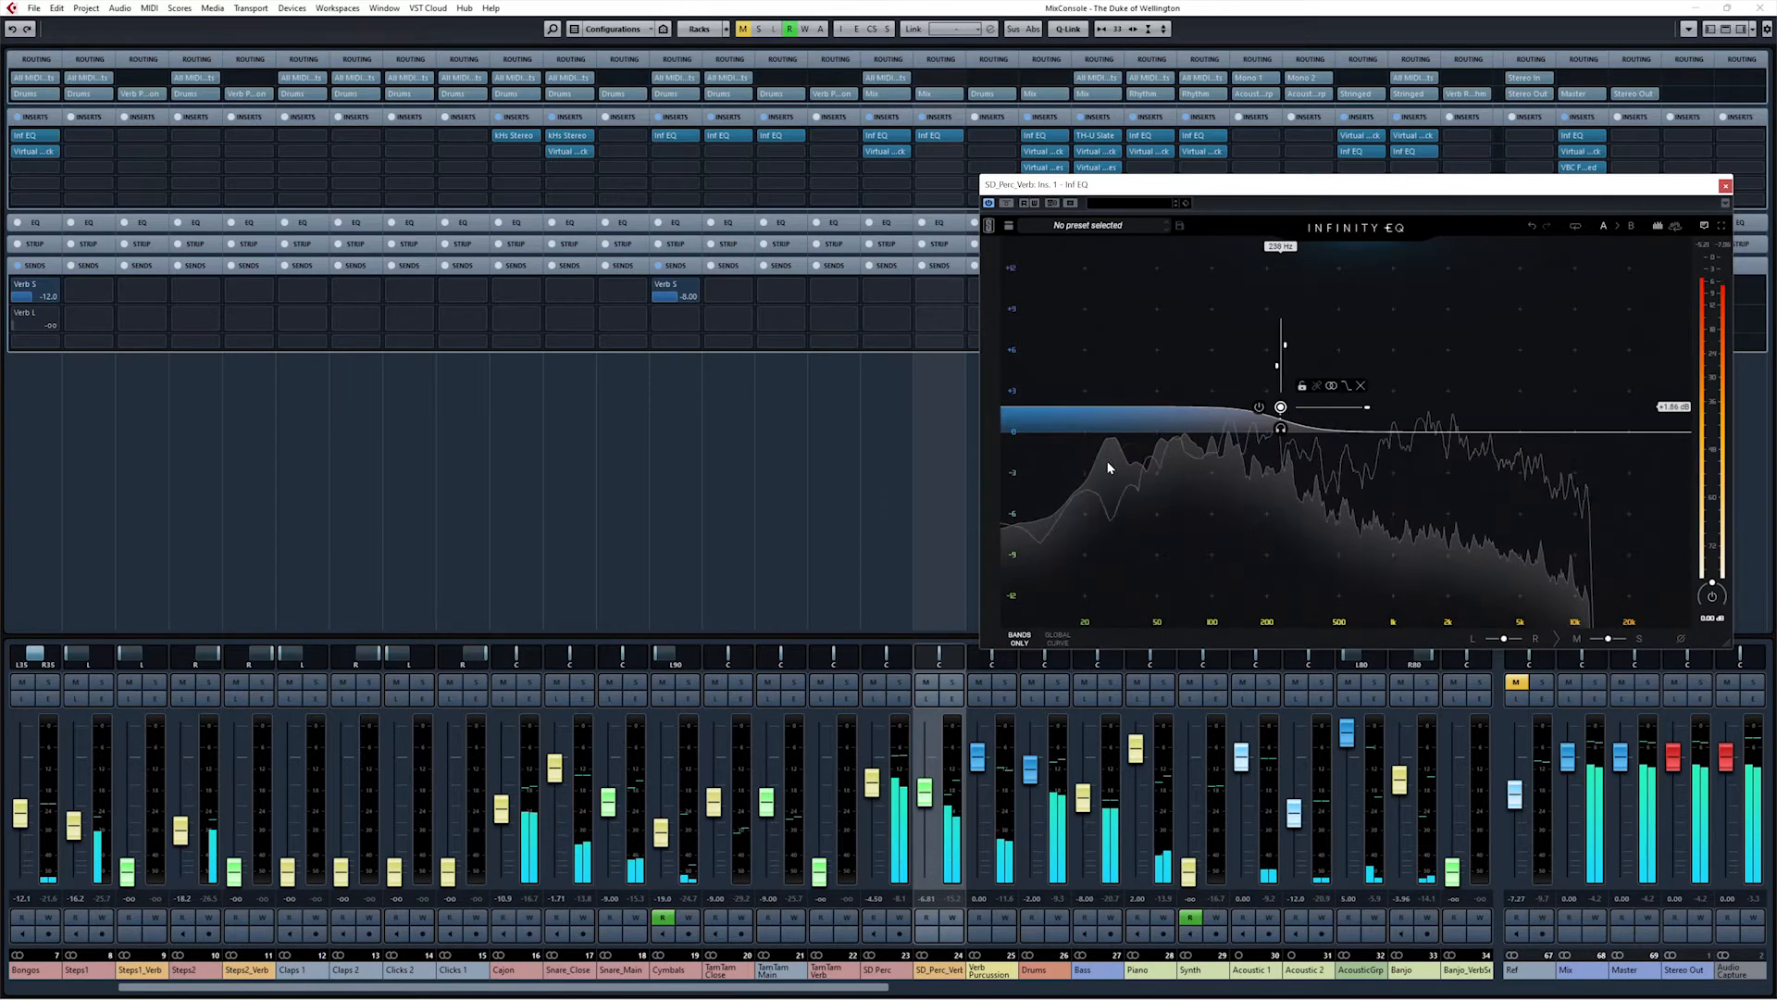
pyautogui.doubleClick(1027, 460)
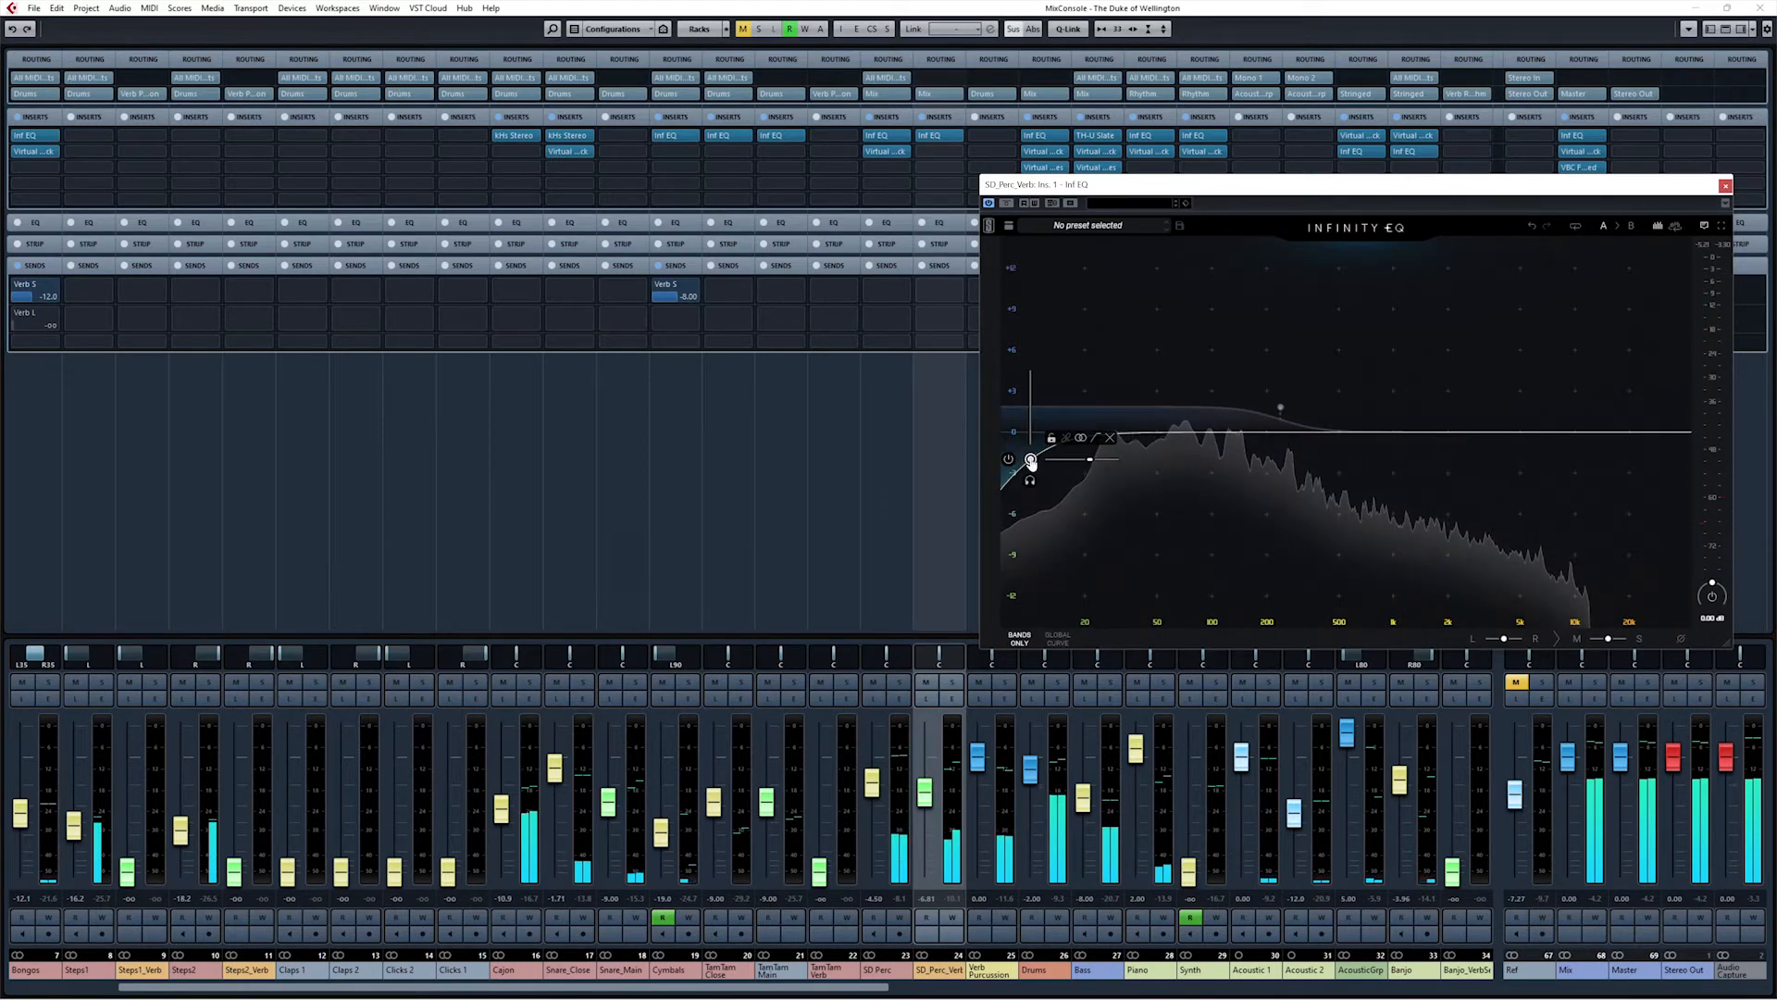
pyautogui.moveTo(1031, 459); pyautogui.dragTo(1078, 459)
pyautogui.scroll(3, 1079, 459)
pyautogui.scroll(-1, 1079, 459)
pyautogui.click(1280, 408)
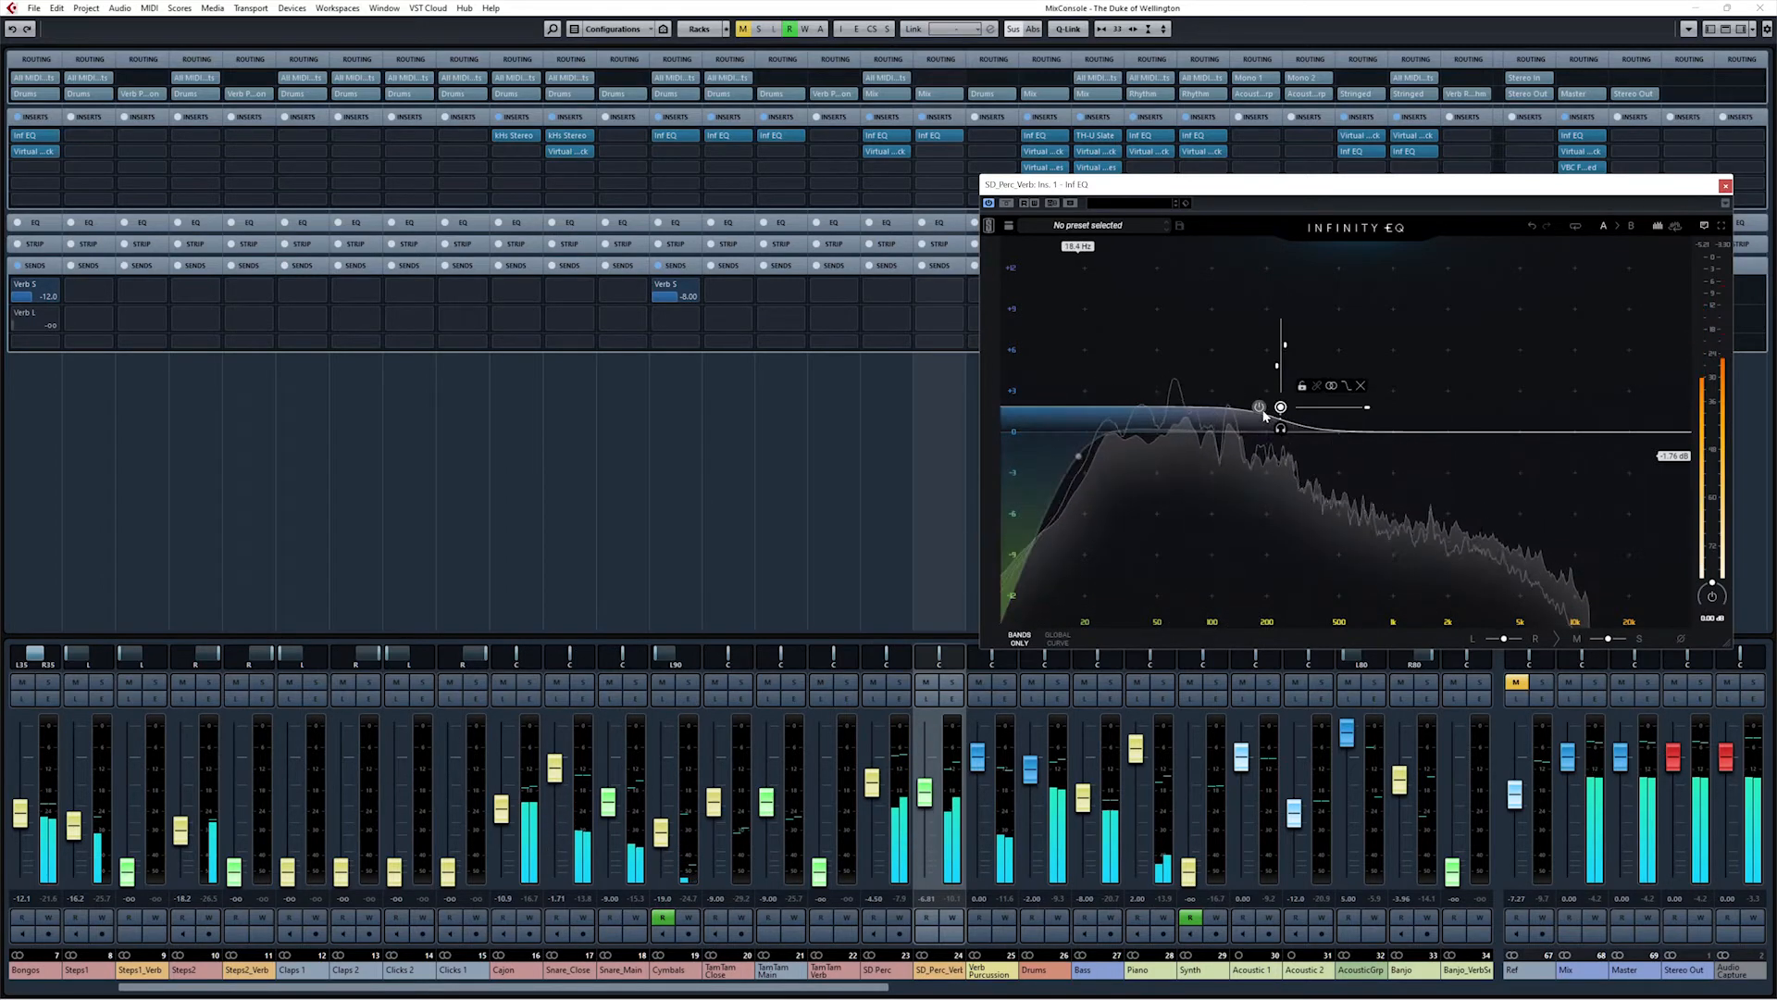
pyautogui.moveTo(1280, 413); pyautogui.dragTo(1281, 490)
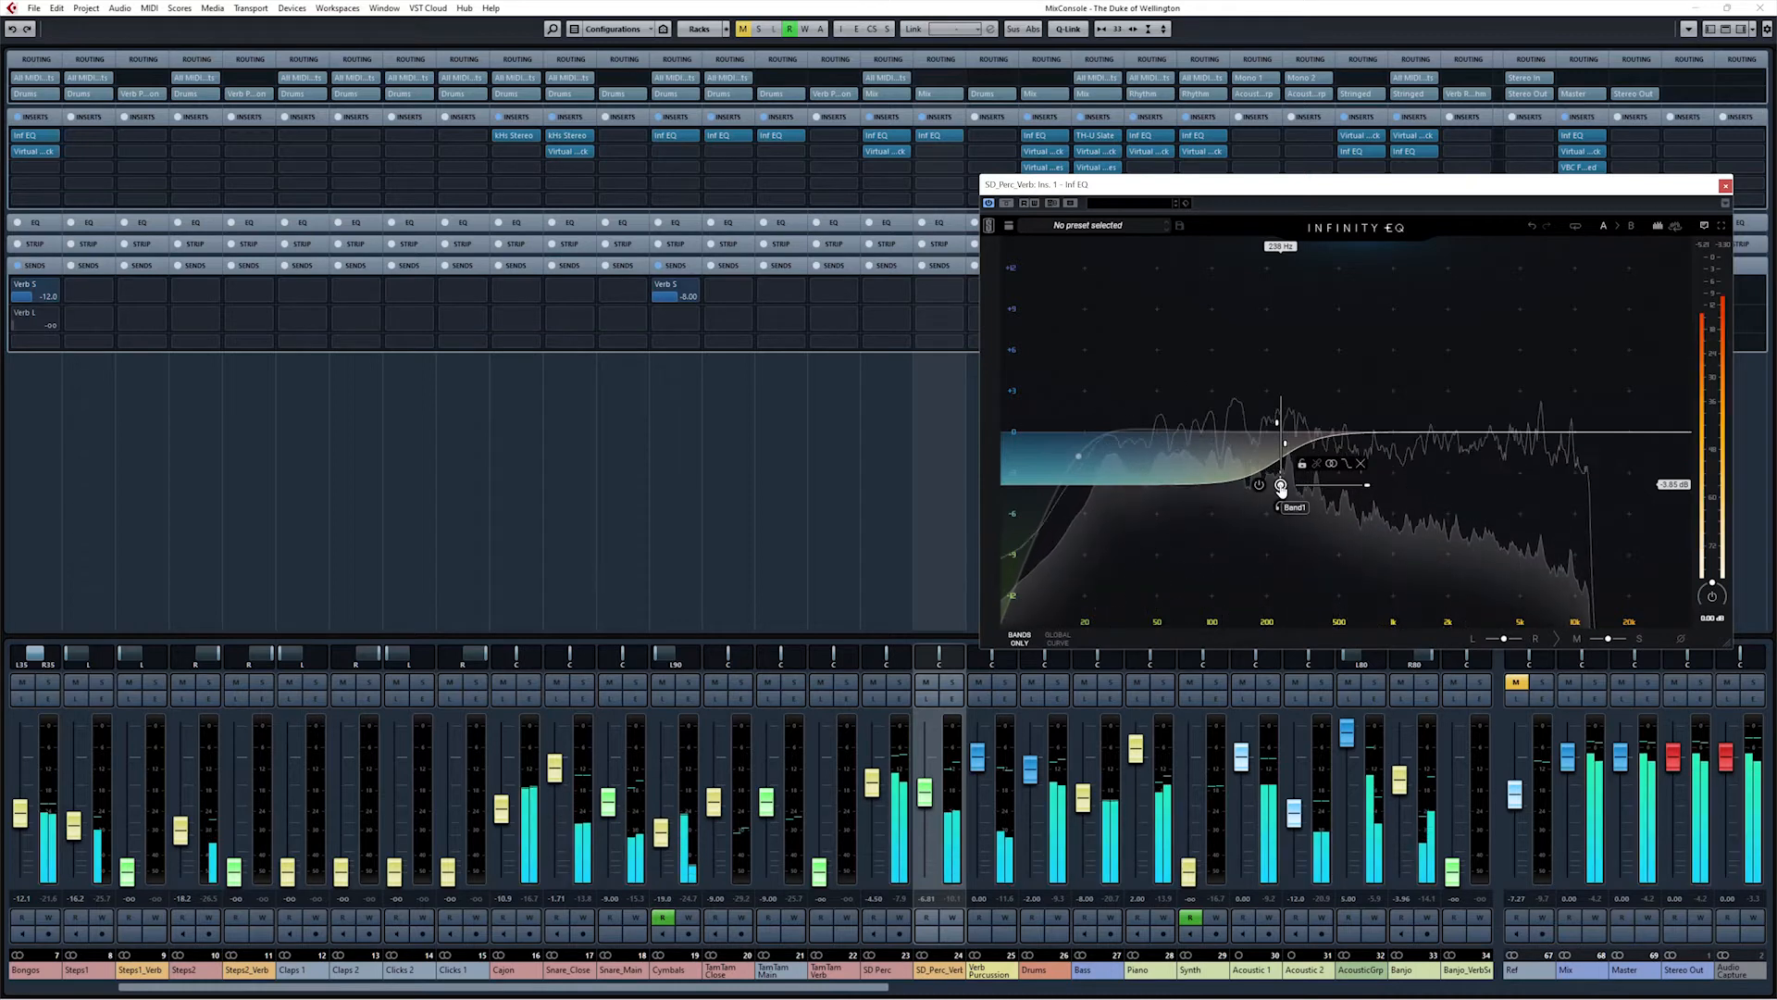
pyautogui.moveTo(1281, 486); pyautogui.dragTo(1281, 500)
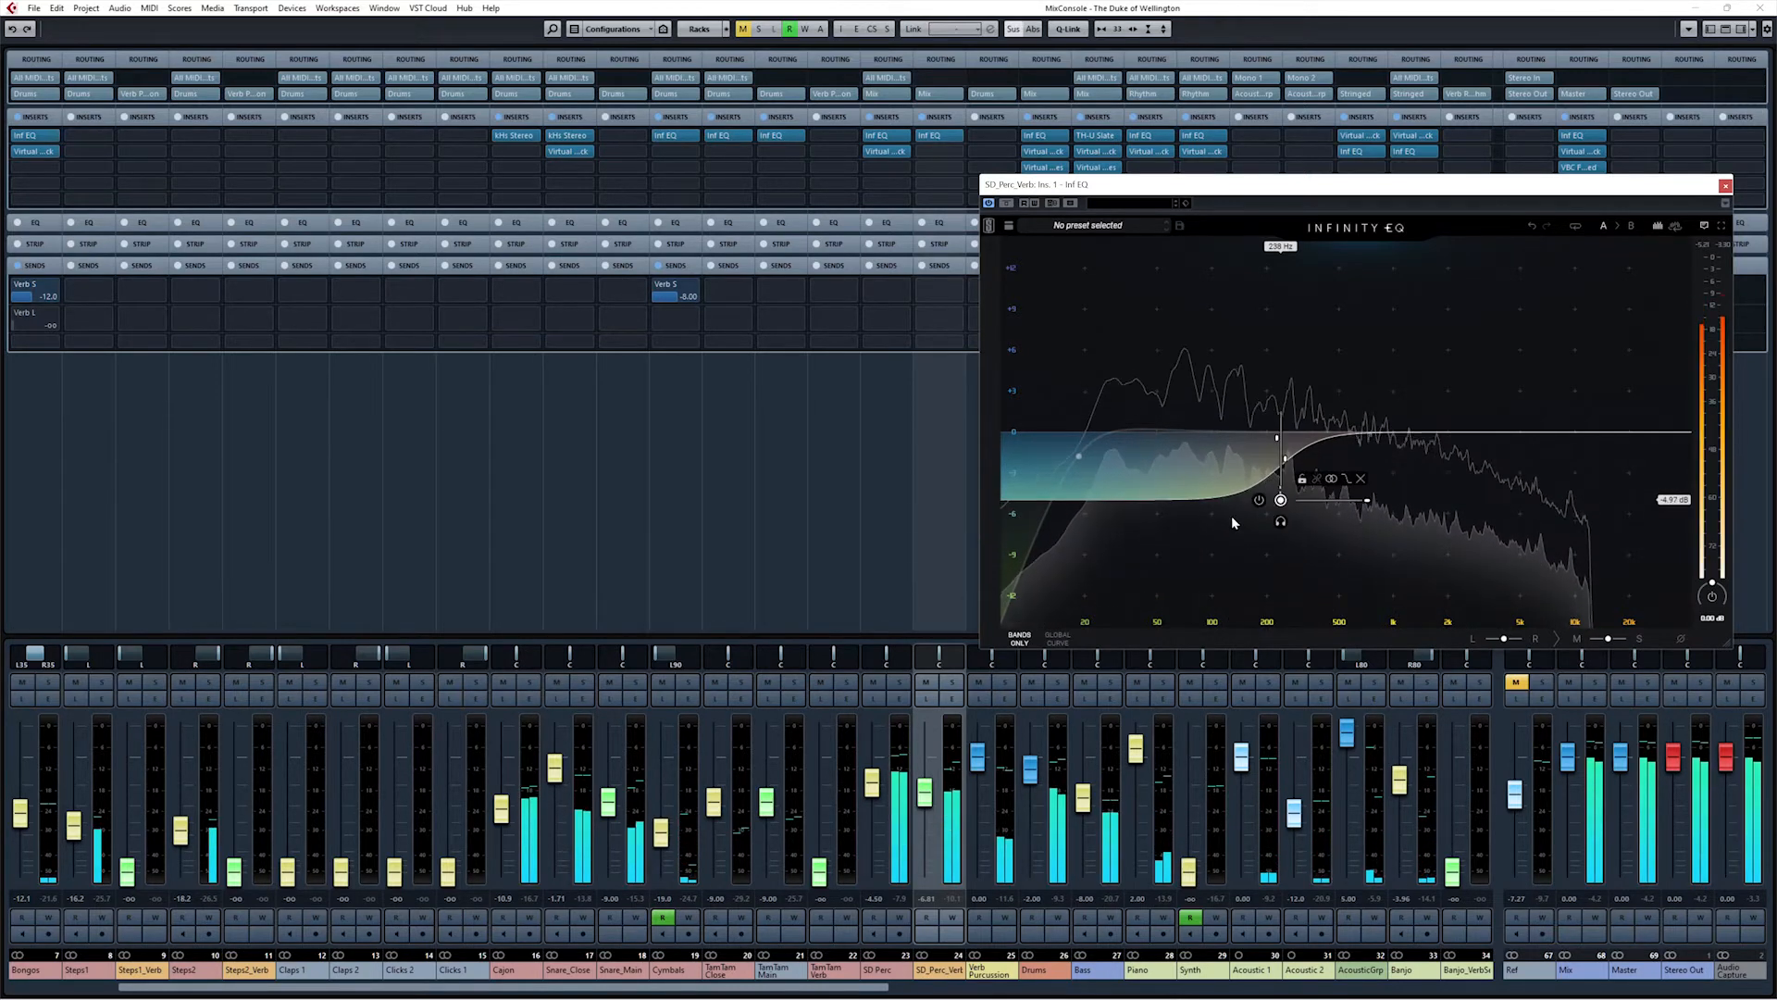
# Step: Mute SD_Perc, solo SD_Perc_Verb and adjust its EQ's low shelf to about -4.8 dB at 236 Hz
pyautogui.click(872, 682)
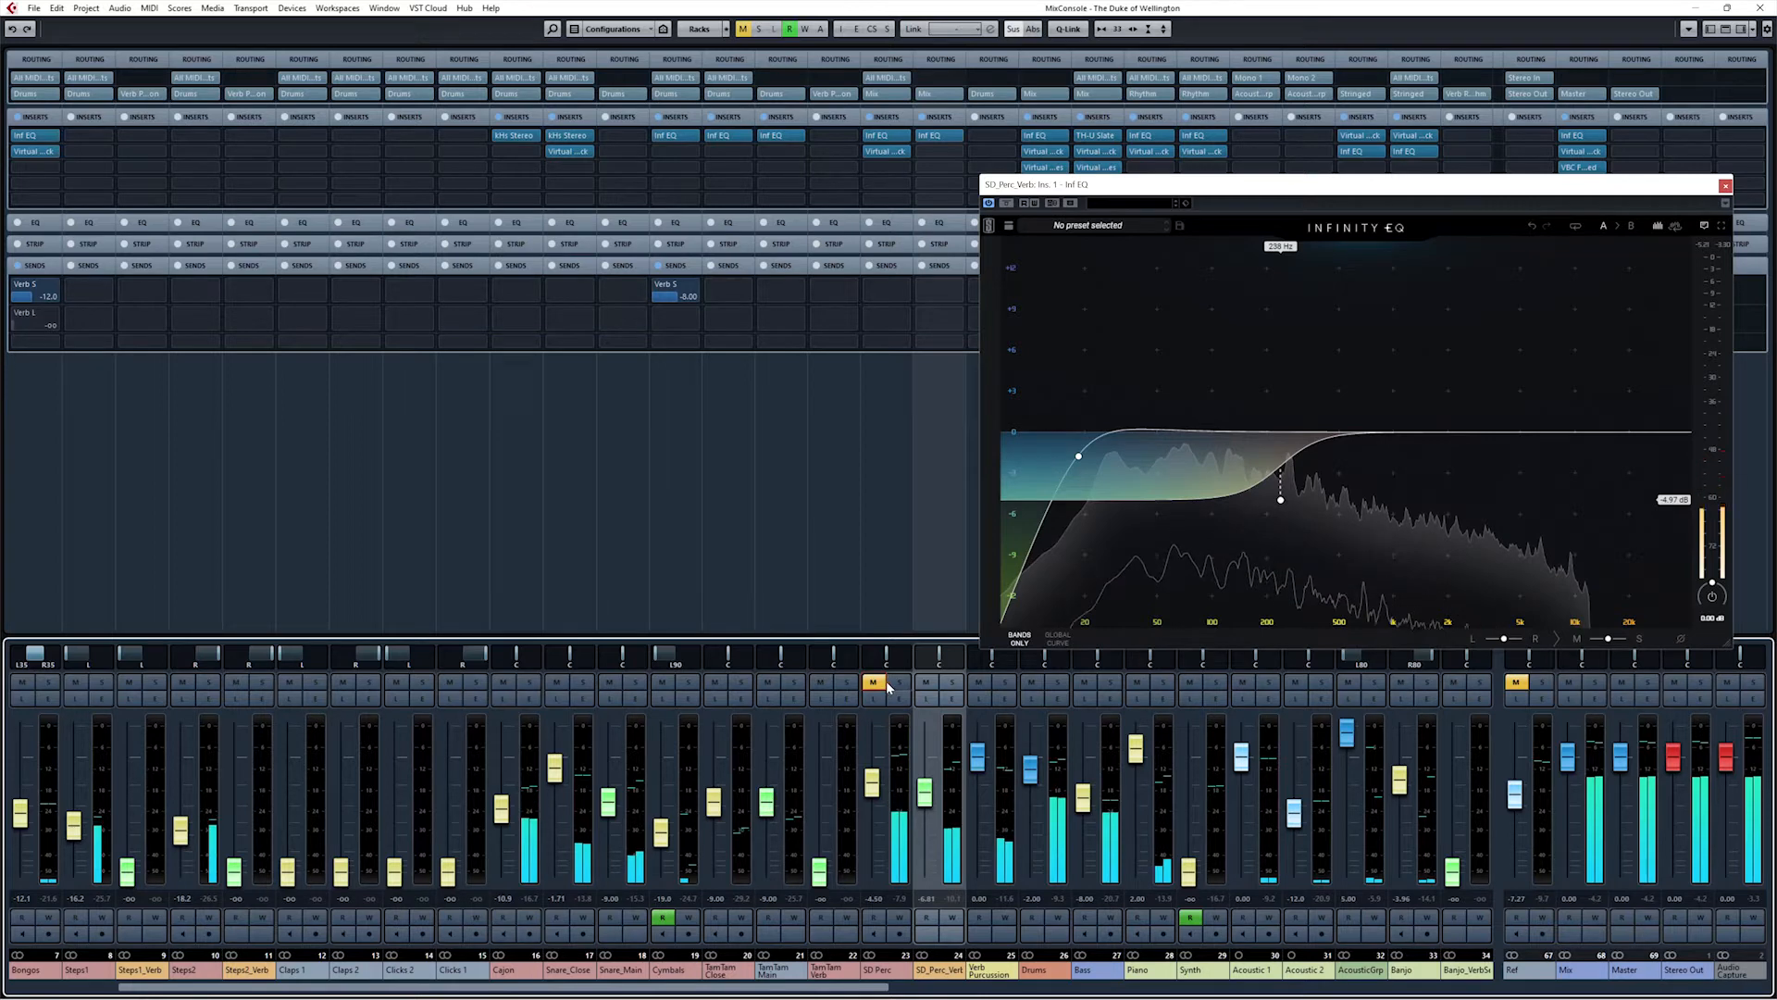
pyautogui.moveTo(1281, 506)
pyautogui.moveTo(1281, 506)
pyautogui.mouseDown()
pyautogui.moveTo(1281, 370)
pyautogui.moveTo(1281, 478)
pyautogui.mouseUp()
pyautogui.press('s')
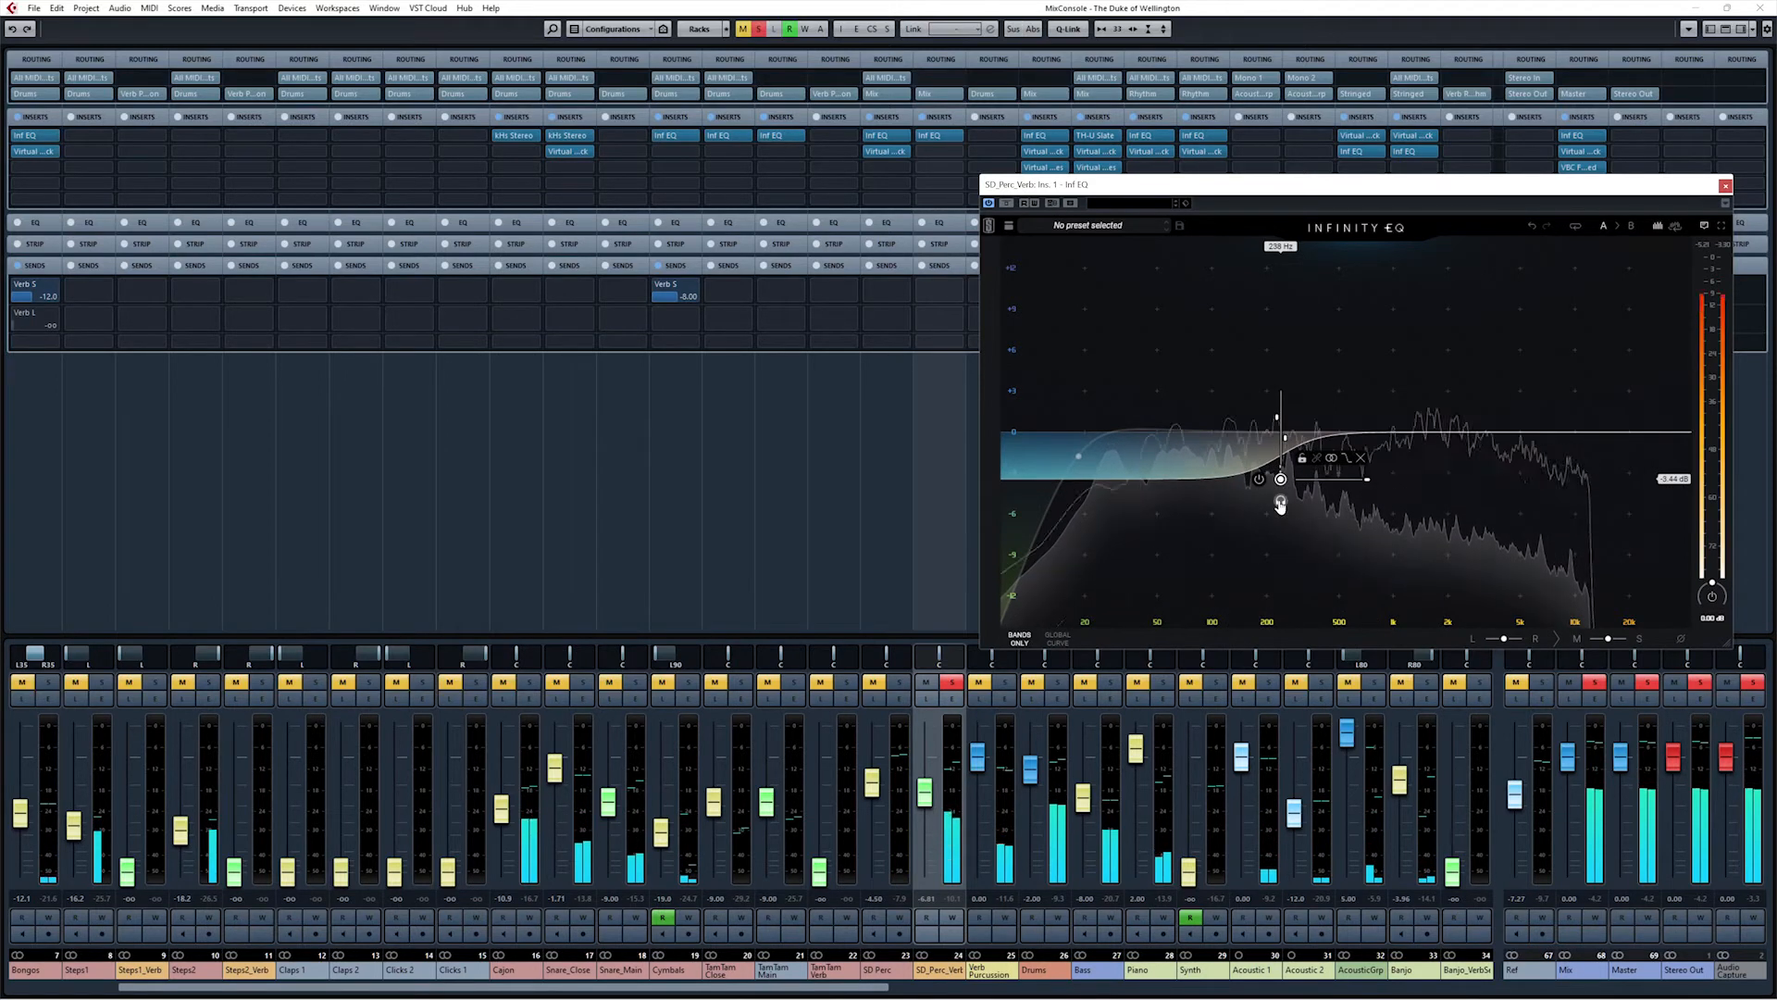
pyautogui.click(1281, 500)
pyautogui.moveTo(1283, 482); pyautogui.dragTo(1280, 496)
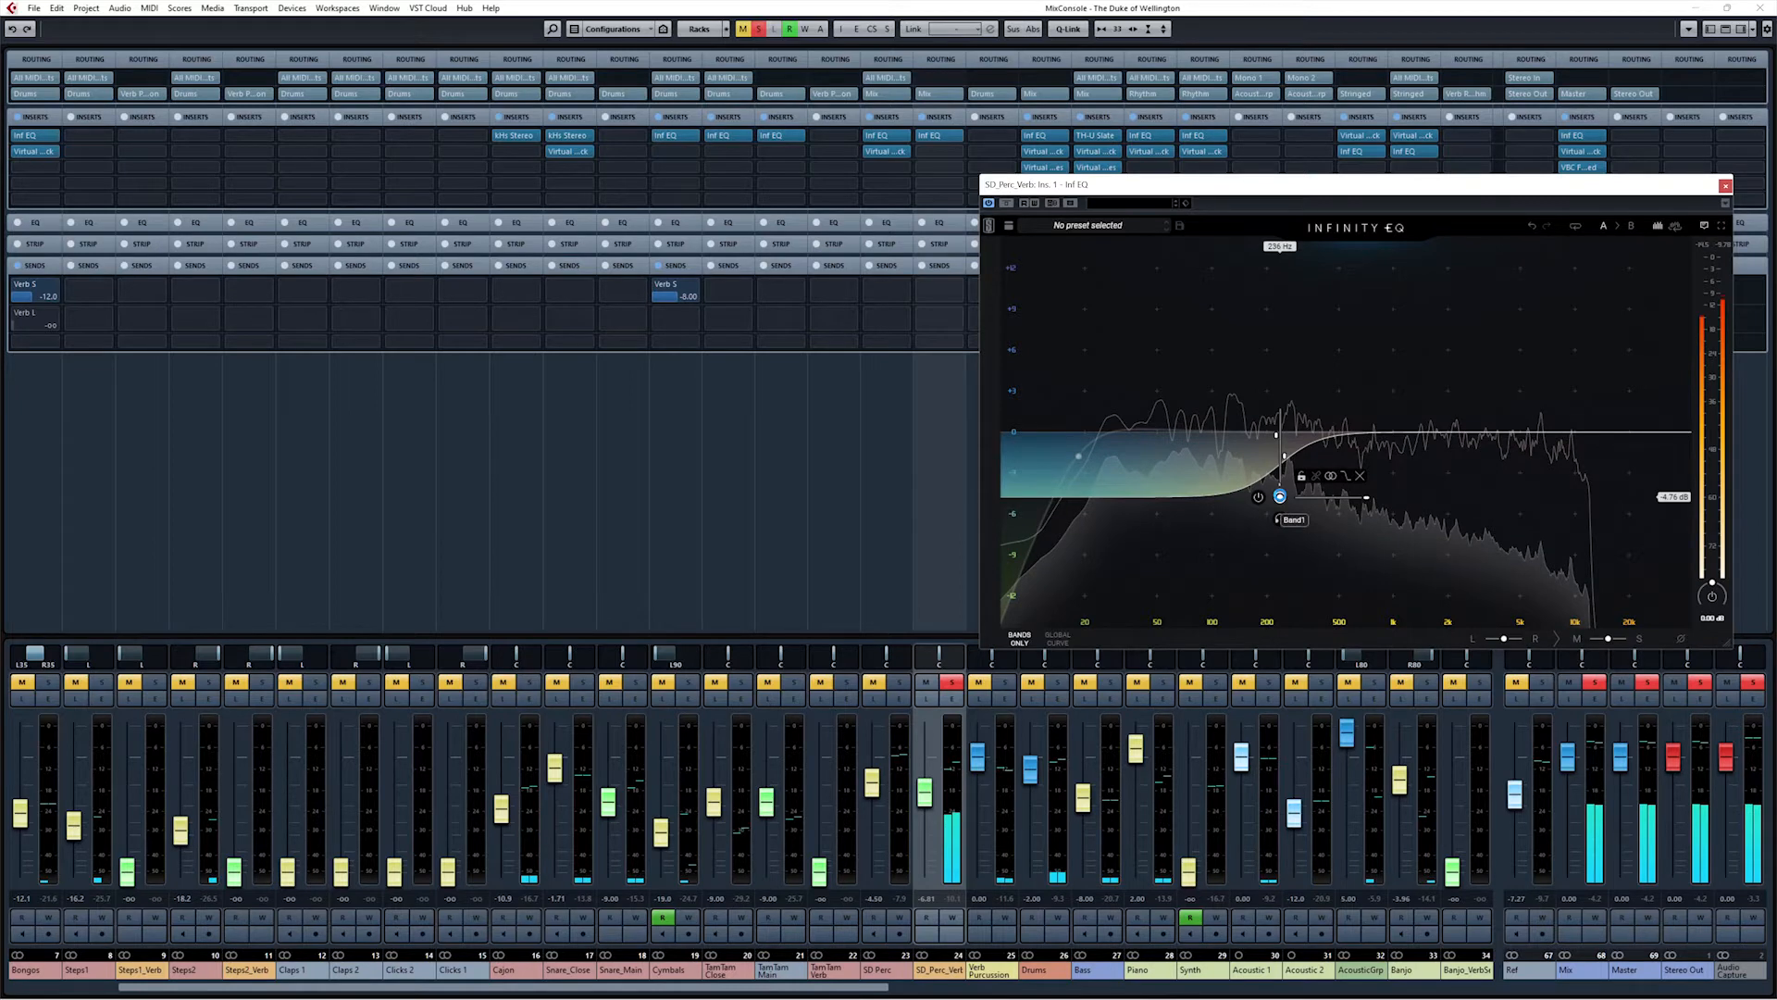
# Step: Lower the low shelf to about -6.9 dB and move the high-pass to about 113 Hz in the SD_Perc_Verb EQ
pyautogui.press('space')
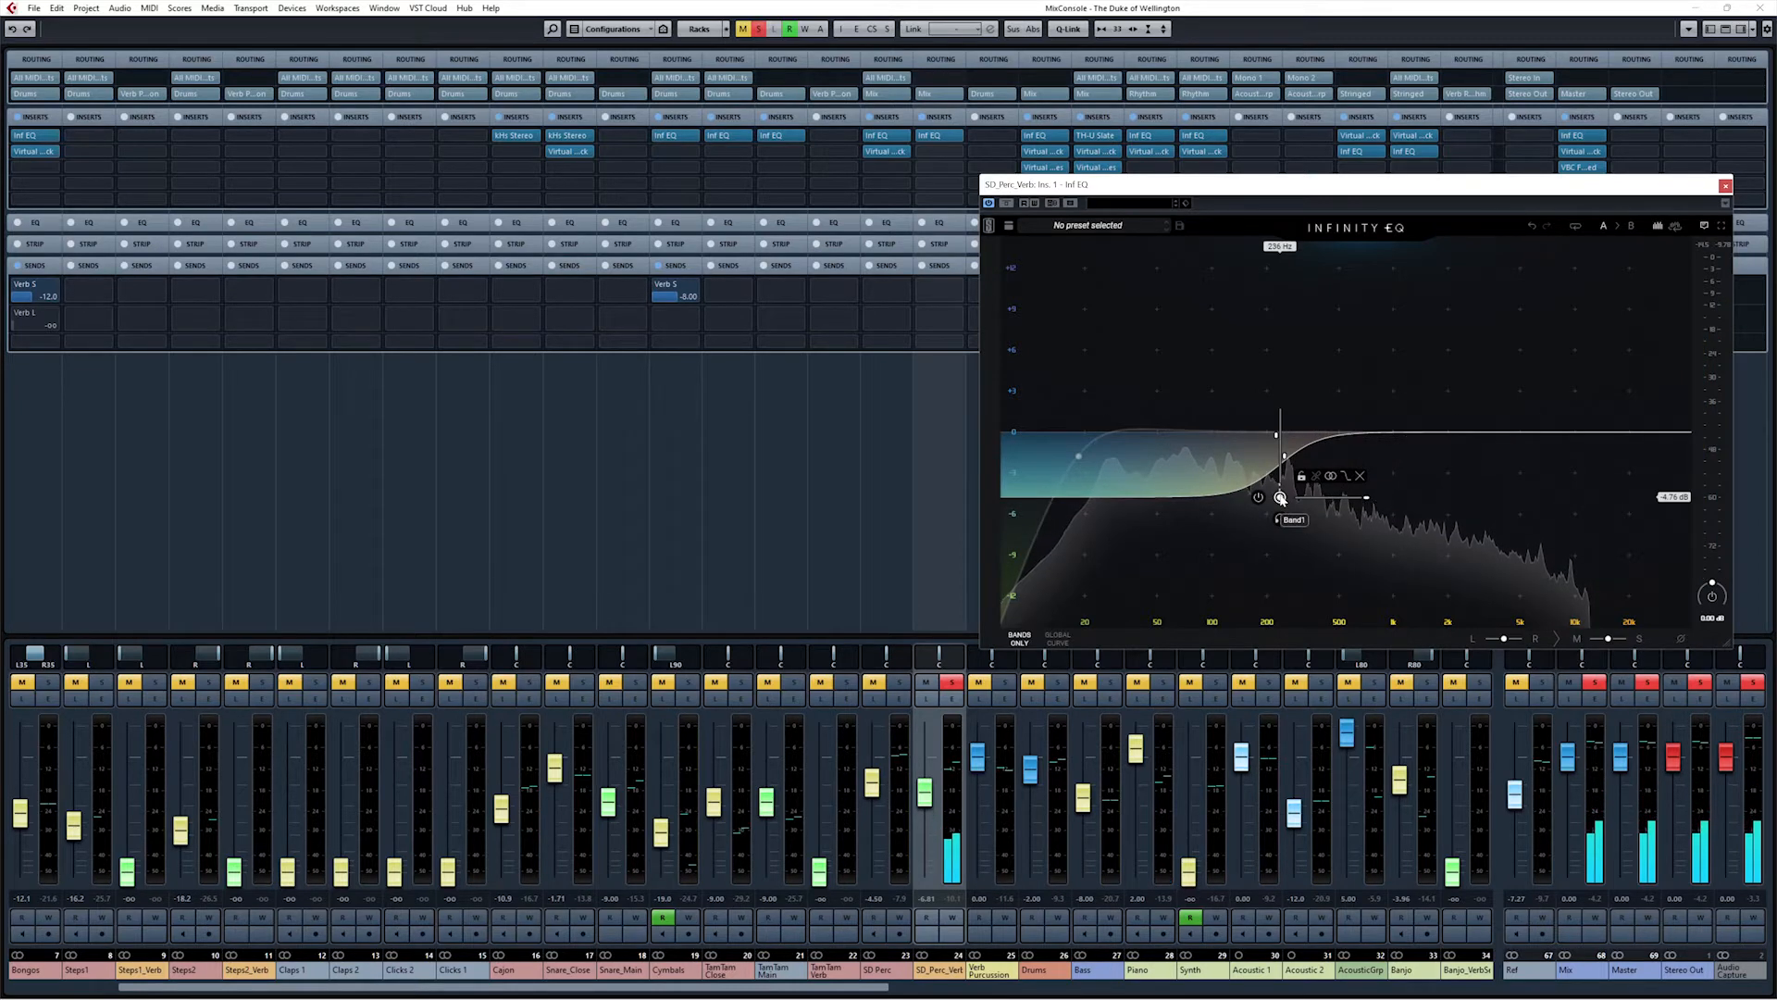
pyautogui.press('space')
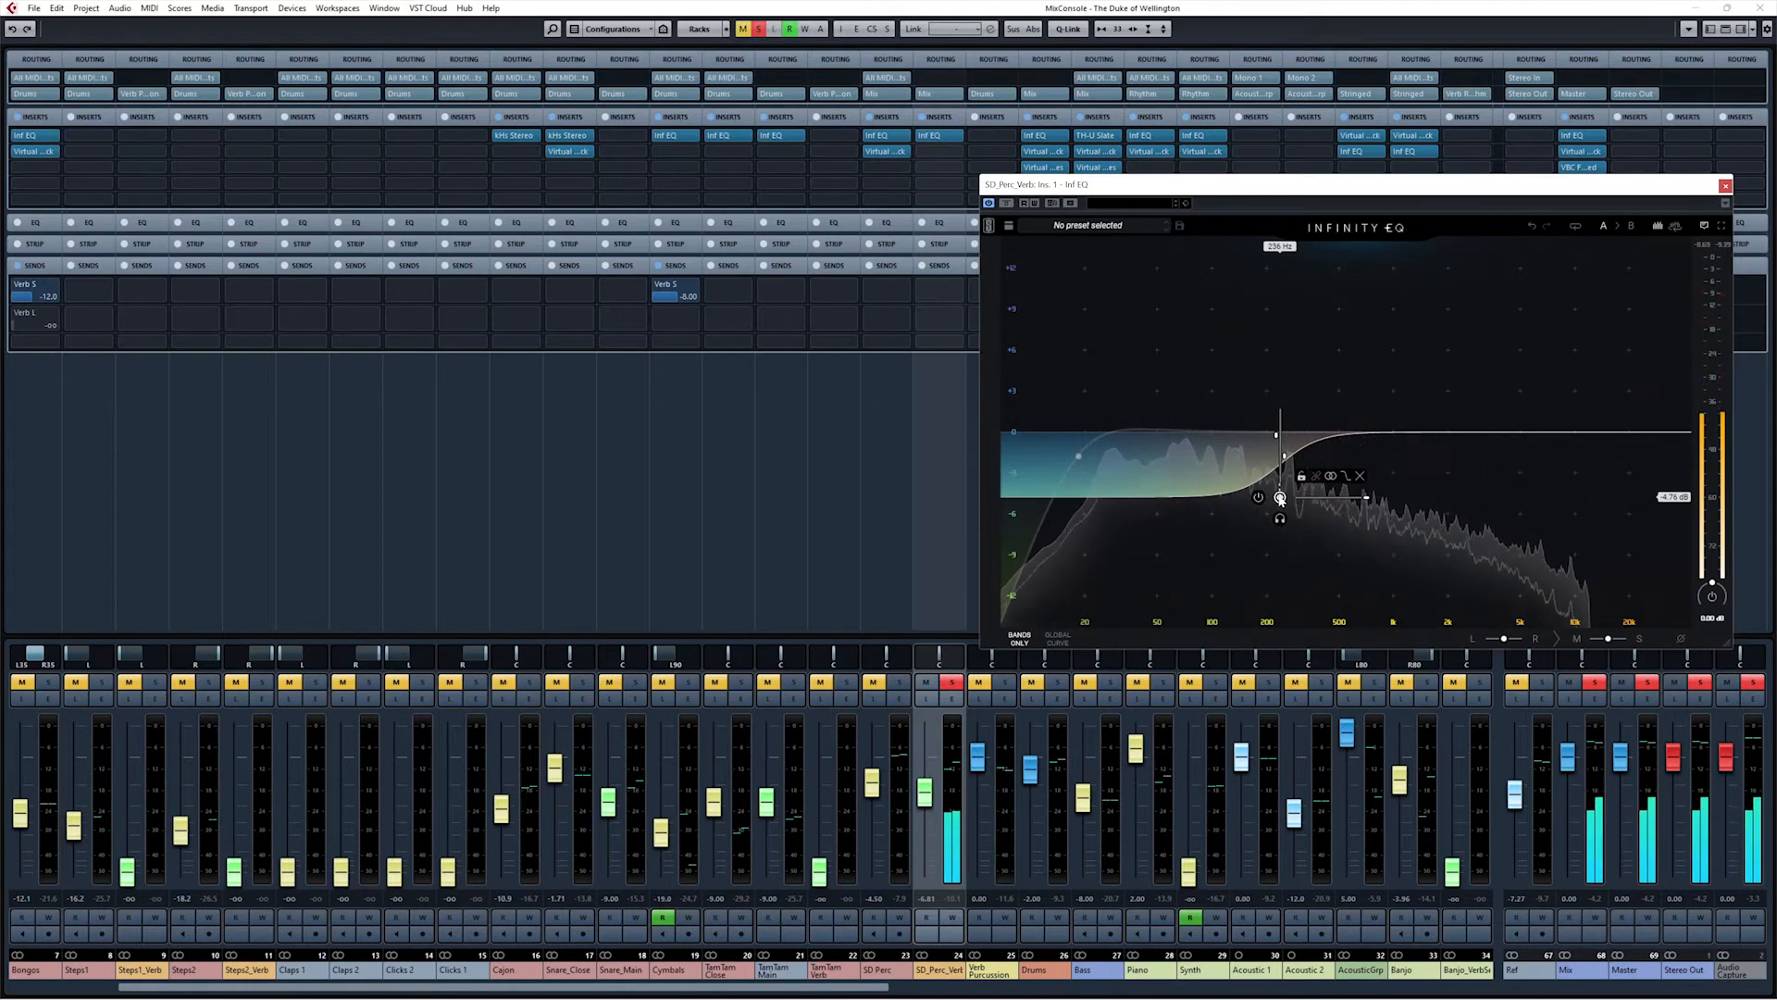
pyautogui.moveTo(1279, 498); pyautogui.dragTo(1279, 527)
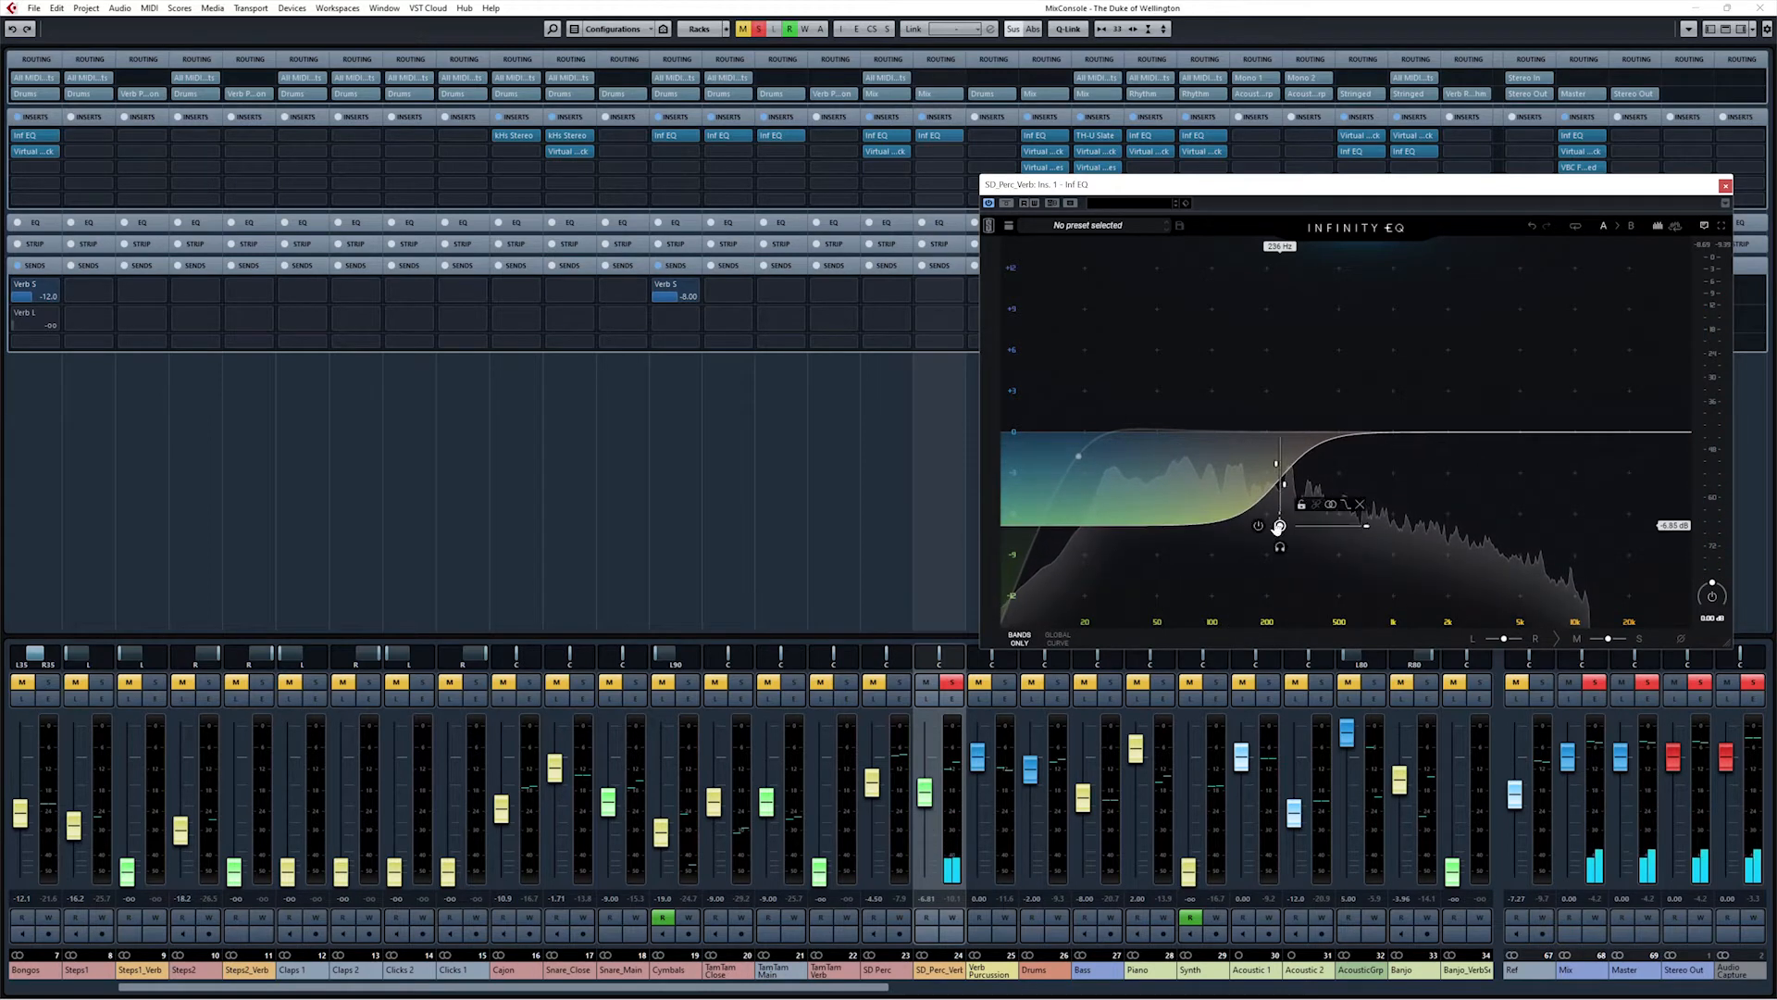
pyautogui.moveTo(1080, 457); pyautogui.dragTo(1221, 457)
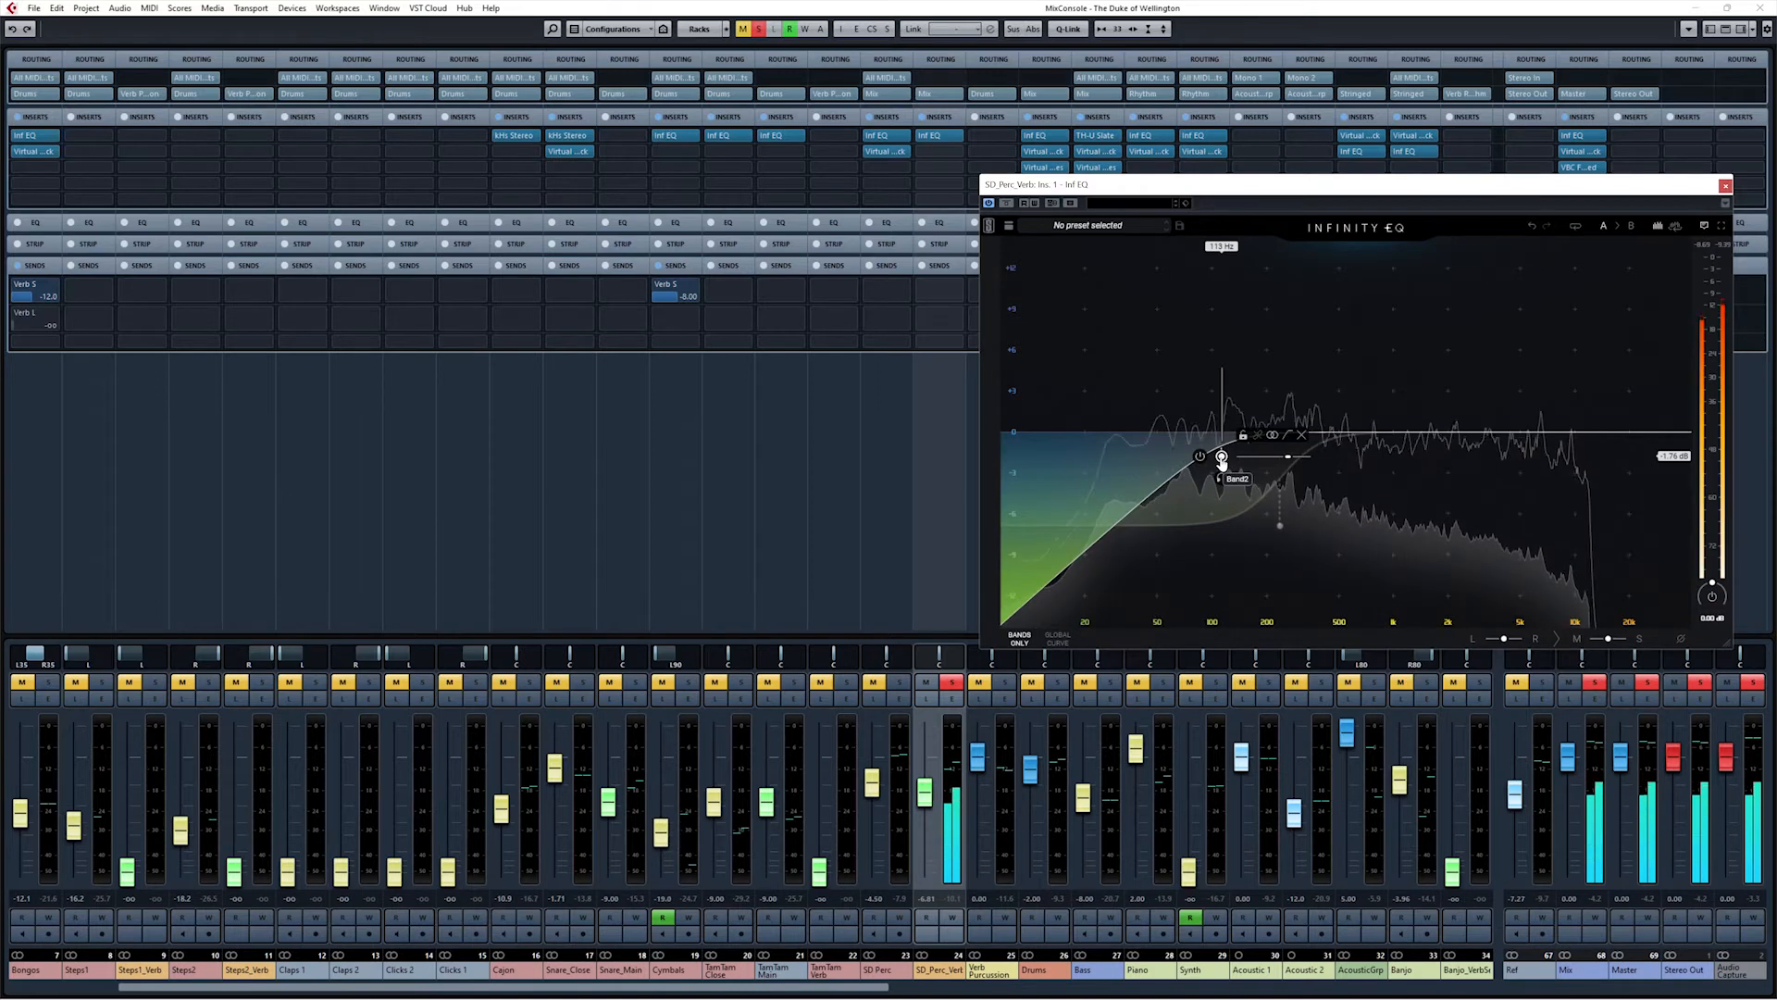
# Step: Clear the SD_Perc_Verb solo, raise its fader to about -4 dB and unmute SD_Perc to hear both in the mix
pyautogui.click(953, 682)
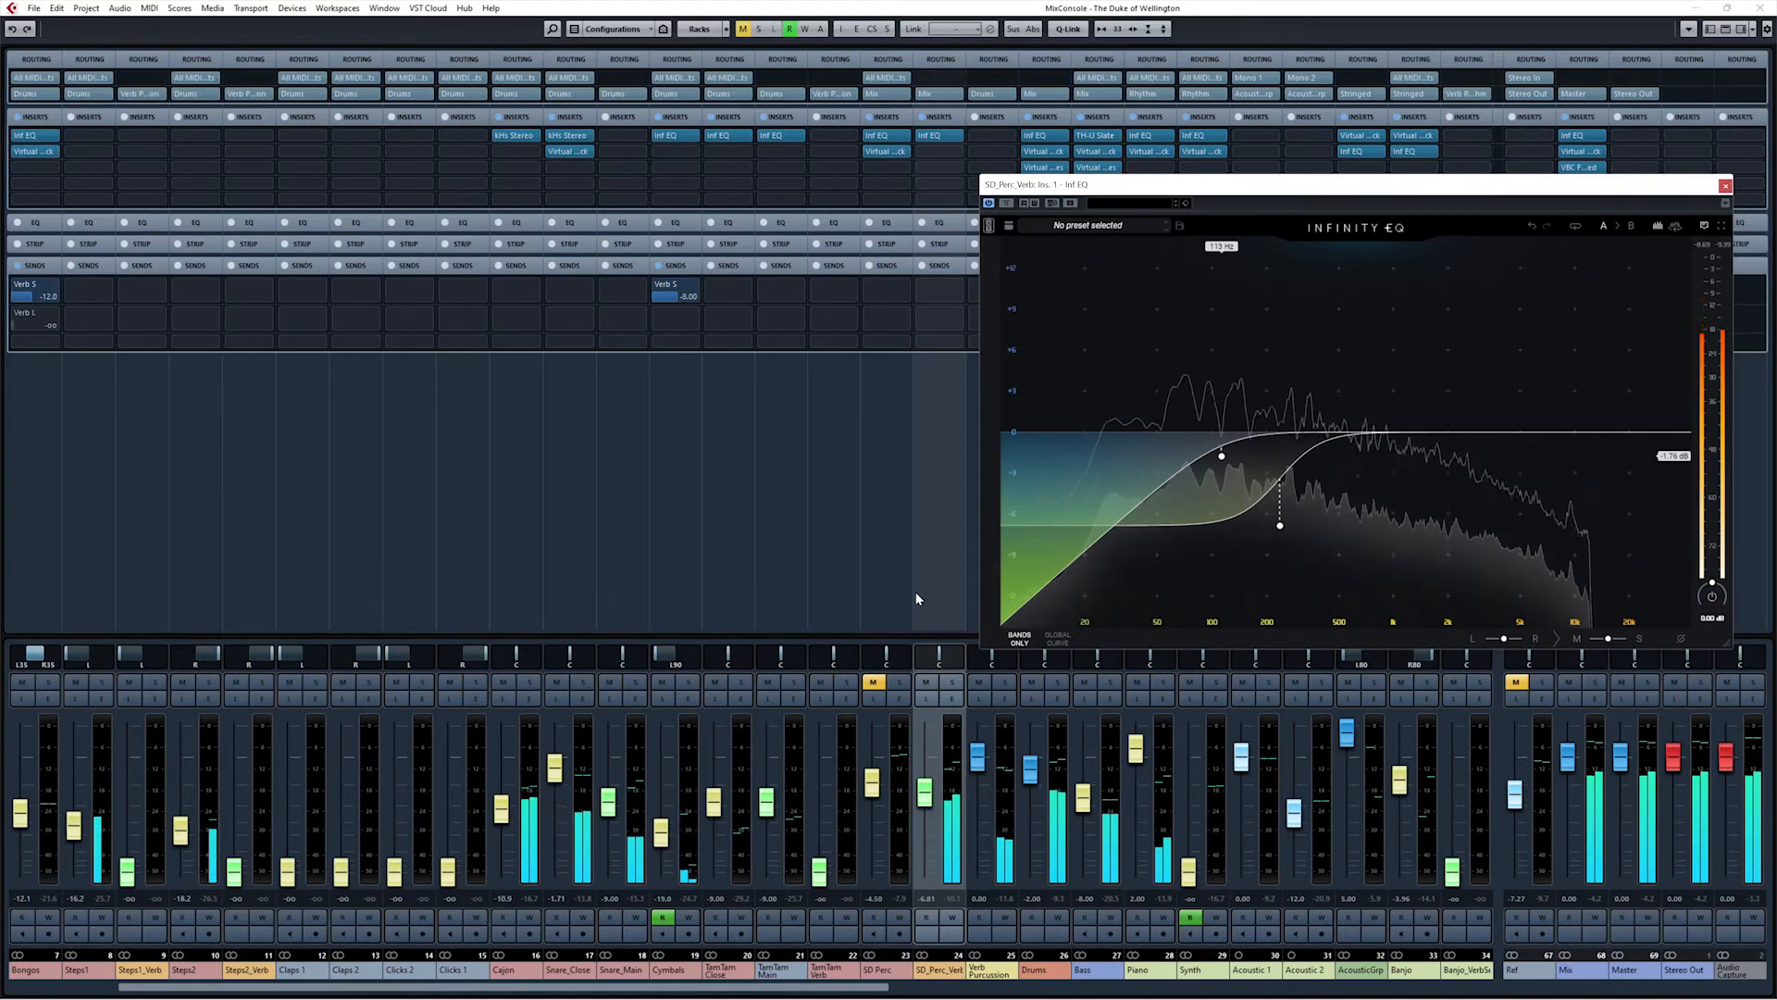
pyautogui.moveTo(924, 795); pyautogui.dragTo(924, 789)
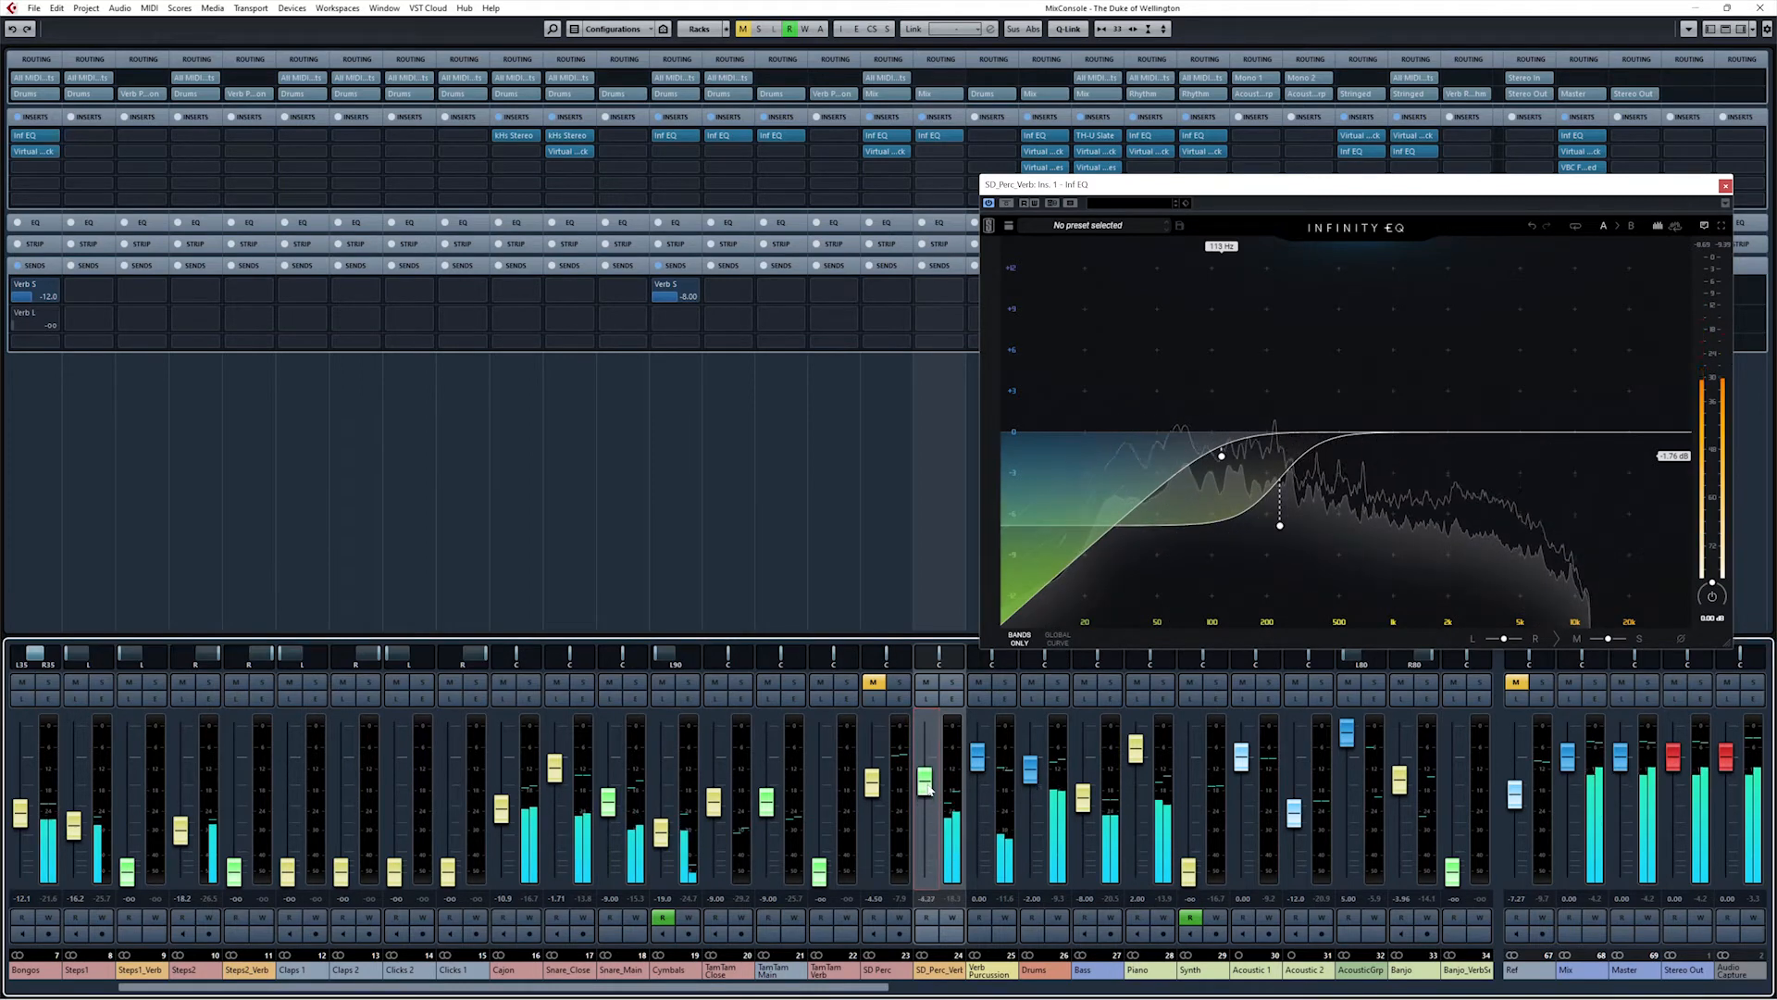
pyautogui.click(900, 598)
pyautogui.press('m')
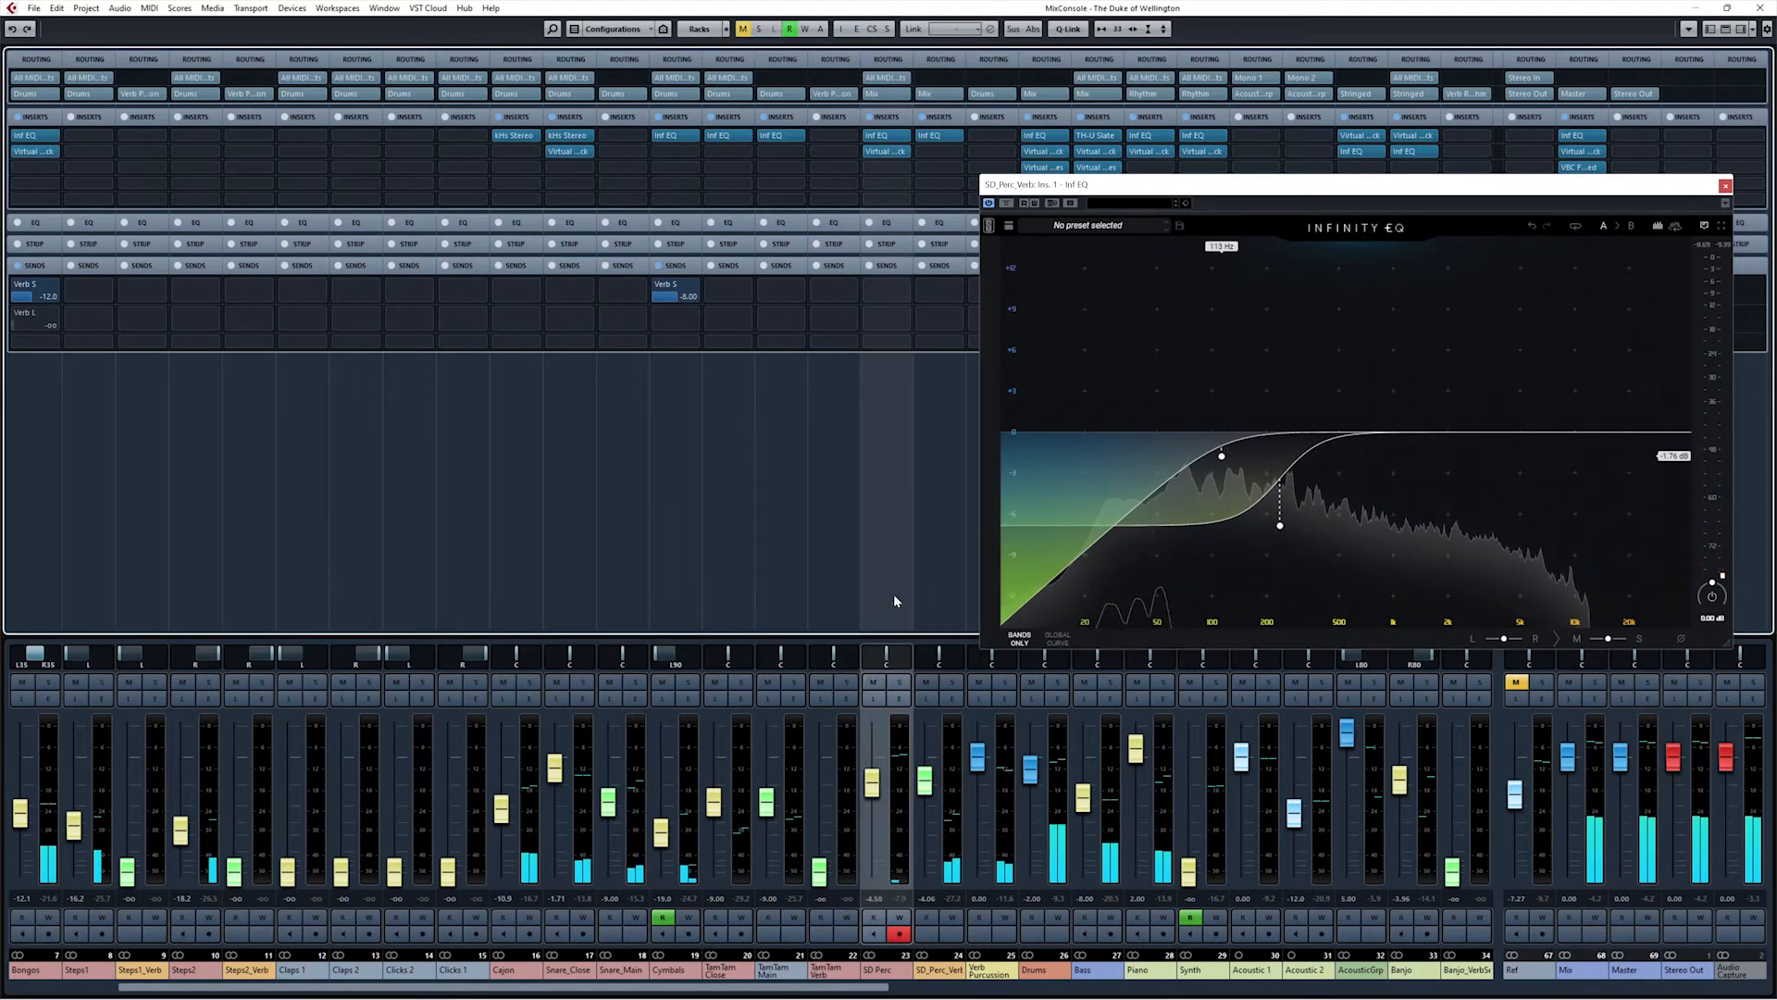
pyautogui.press('space')
pyautogui.press('space')
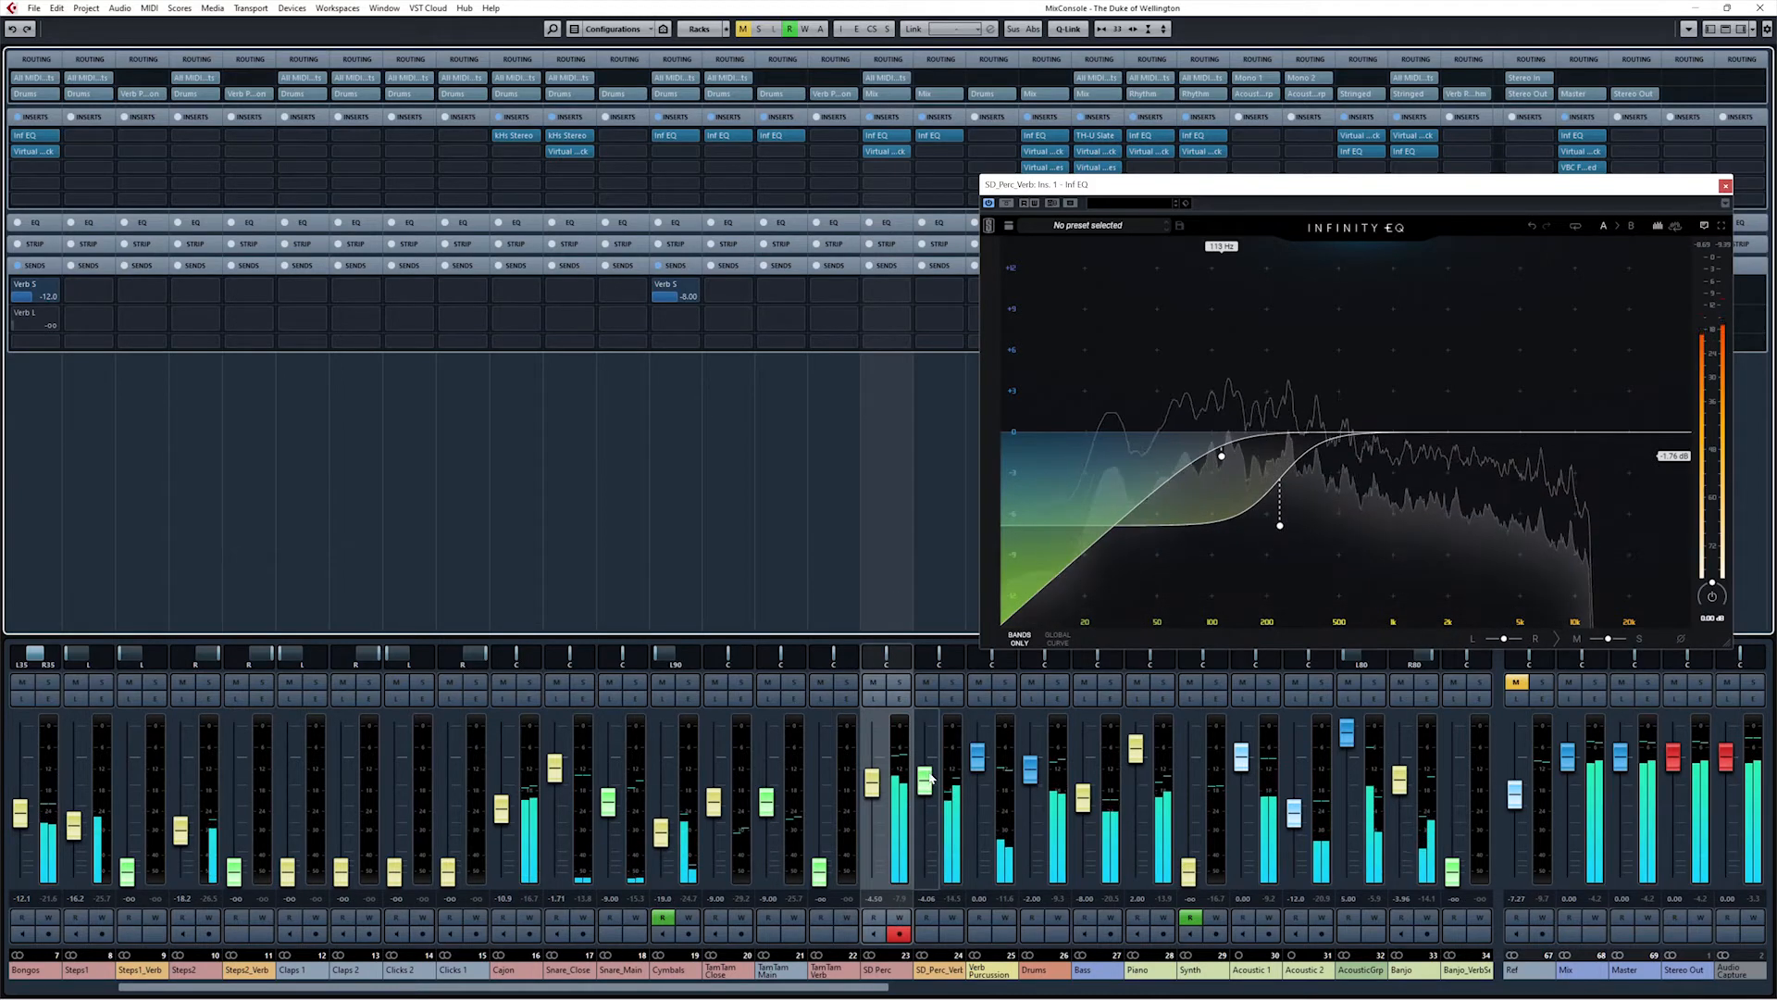
# Step: Lower the SD_Perc_Verb fader to about -10.2 dB, comparing SD_Perc in solo with and without its reverb
pyautogui.moveTo(925, 780)
pyautogui.mouseDown()
pyautogui.moveTo(932, 750)
pyautogui.moveTo(925, 785)
pyautogui.mouseUp()
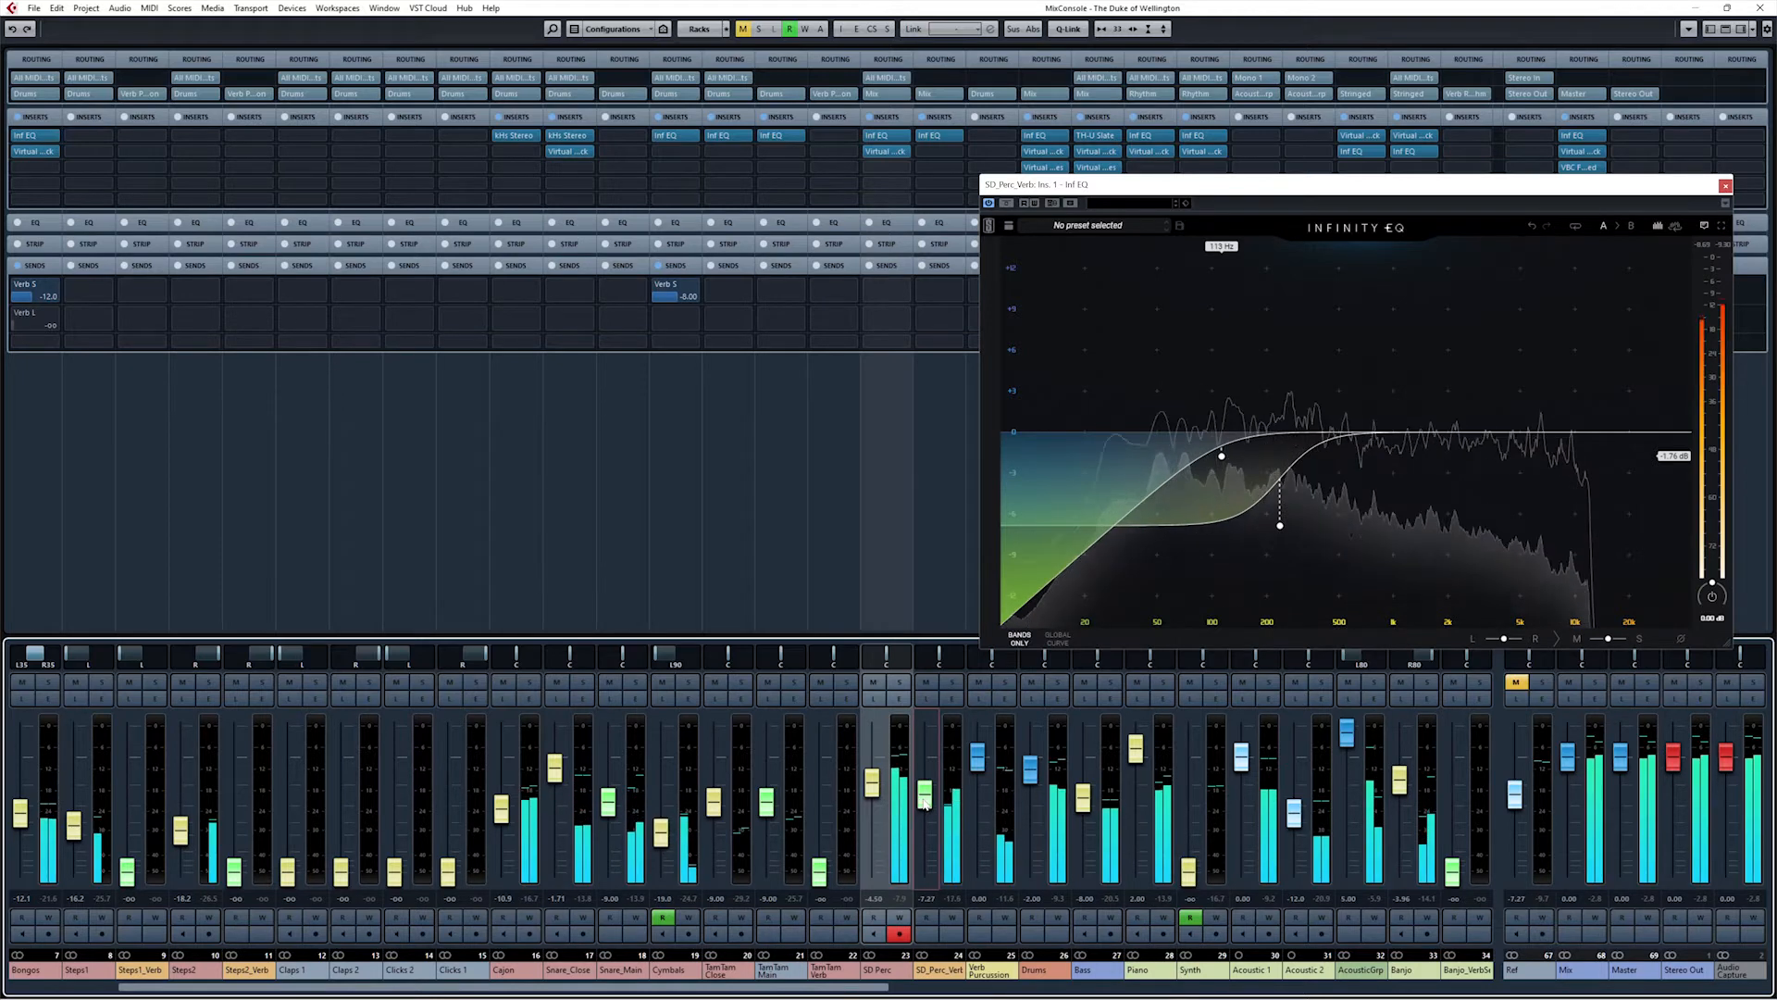
pyautogui.moveTo(924, 802); pyautogui.dragTo(926, 818)
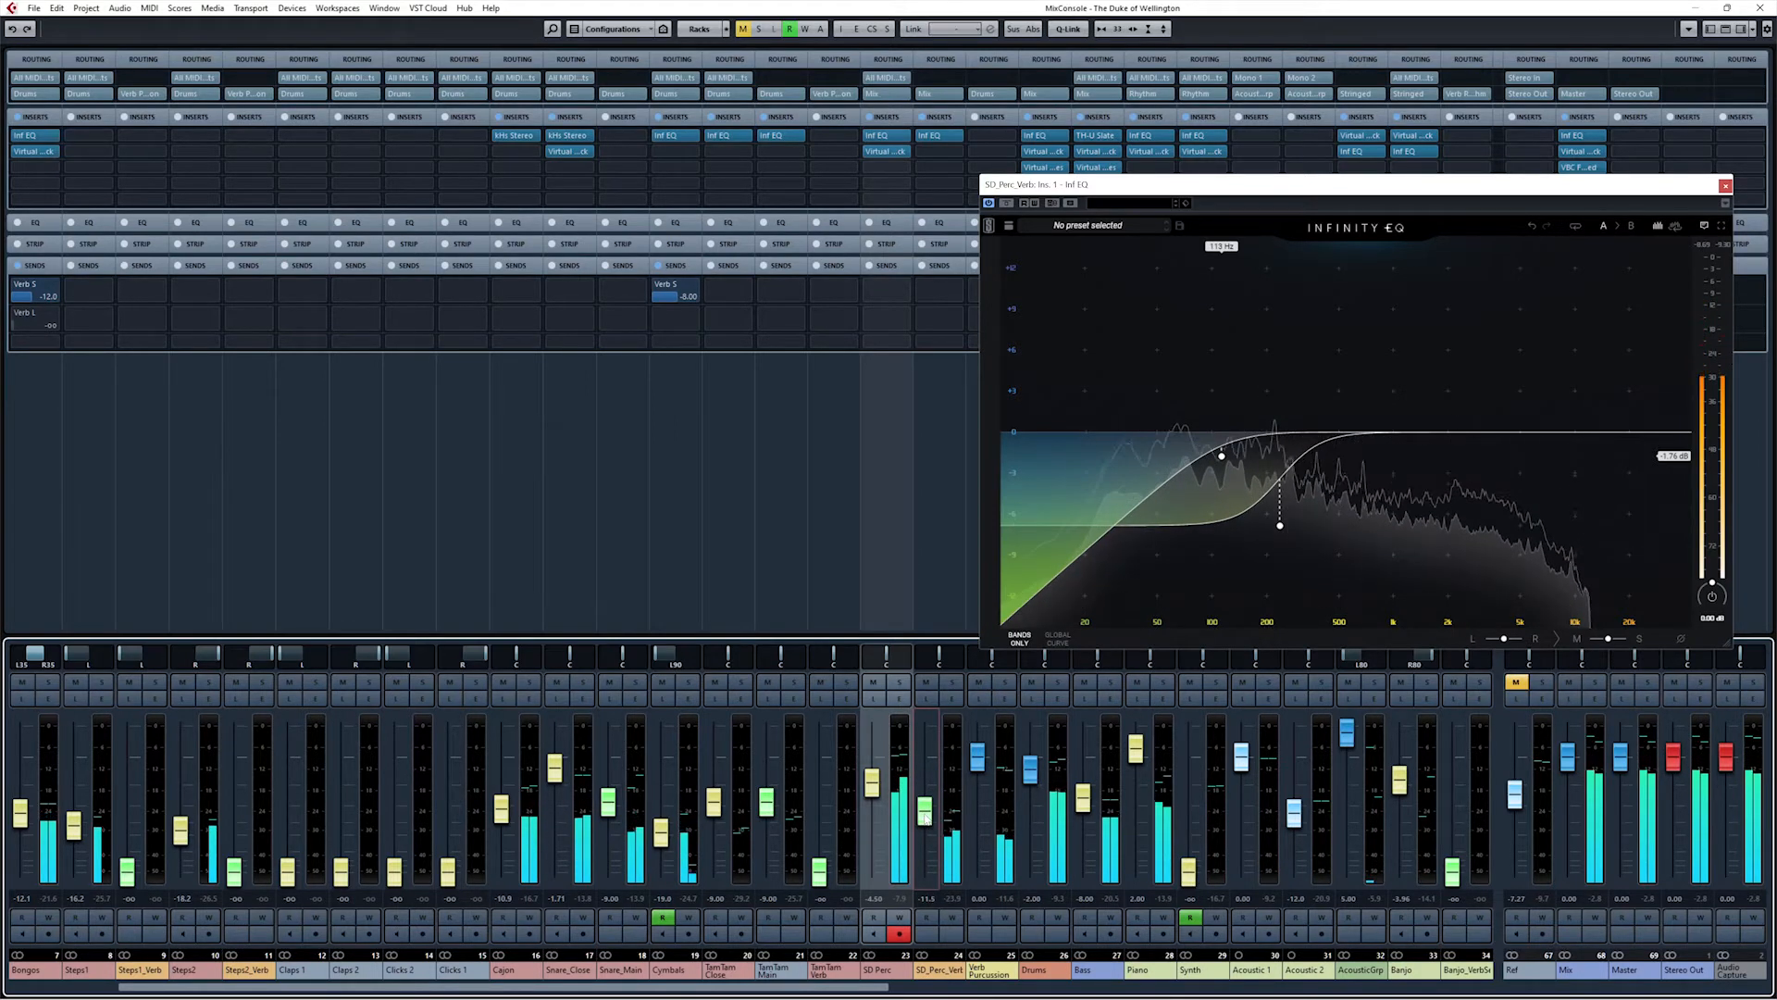
pyautogui.click(952, 683)
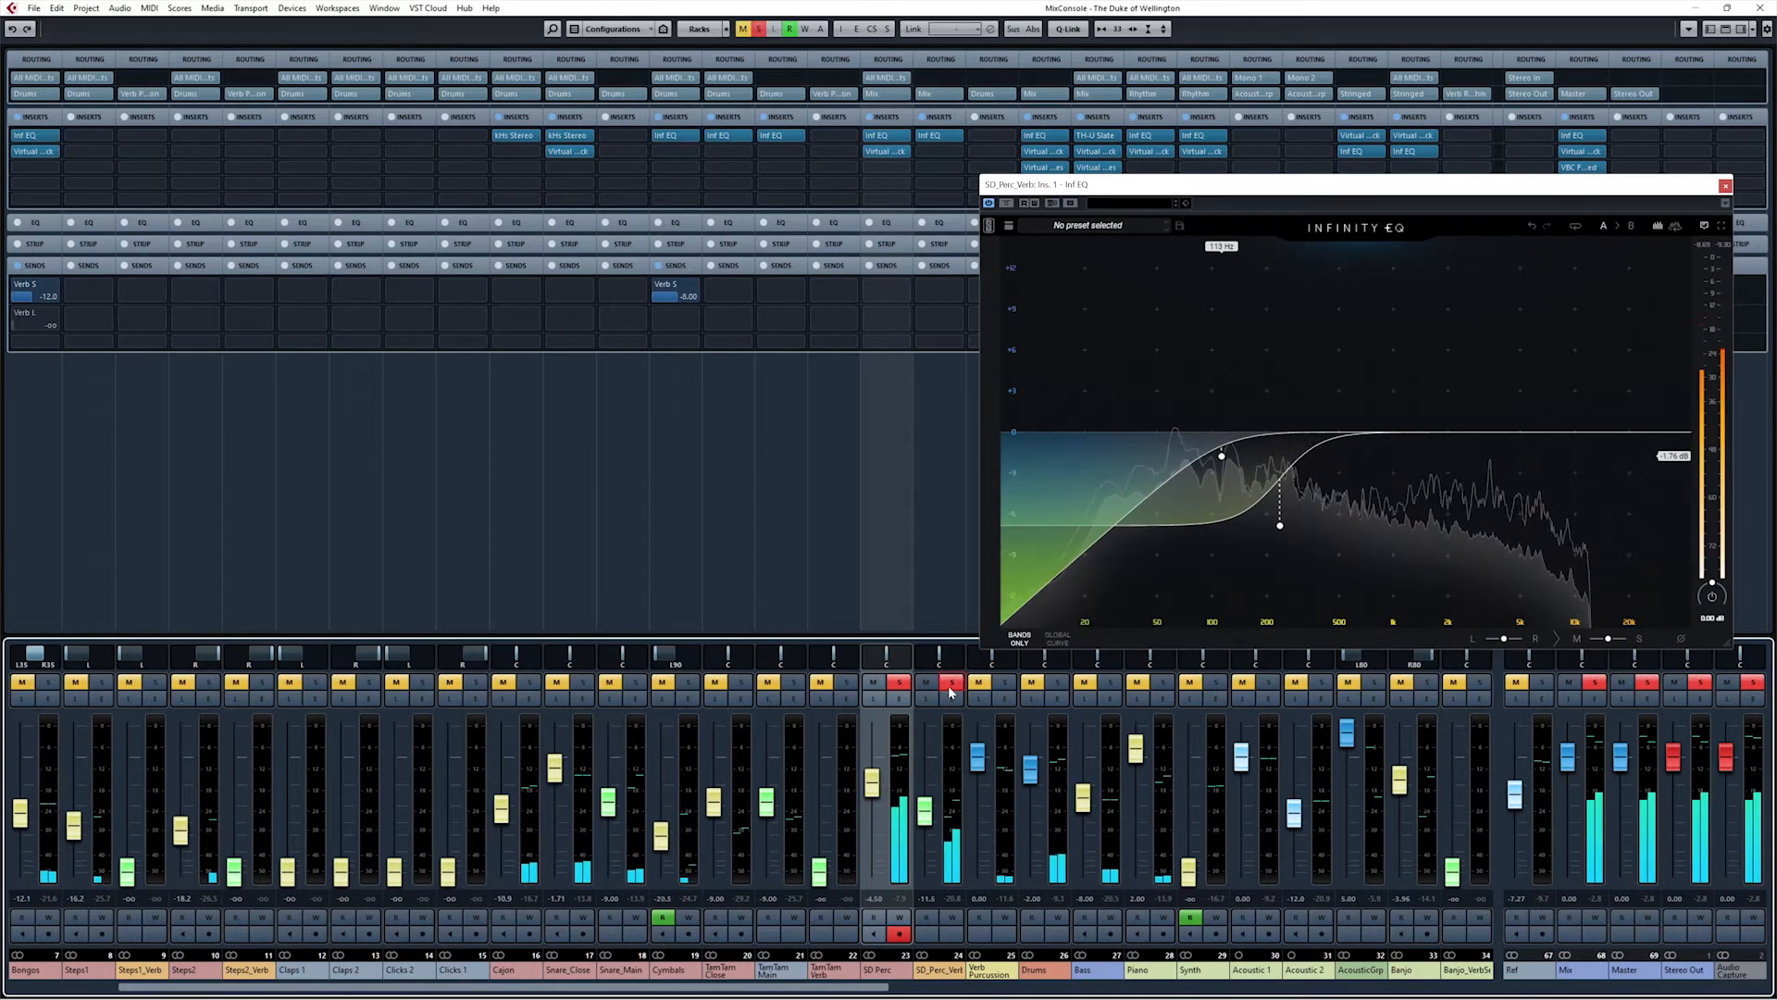
pyautogui.click(950, 685)
pyautogui.click(952, 683)
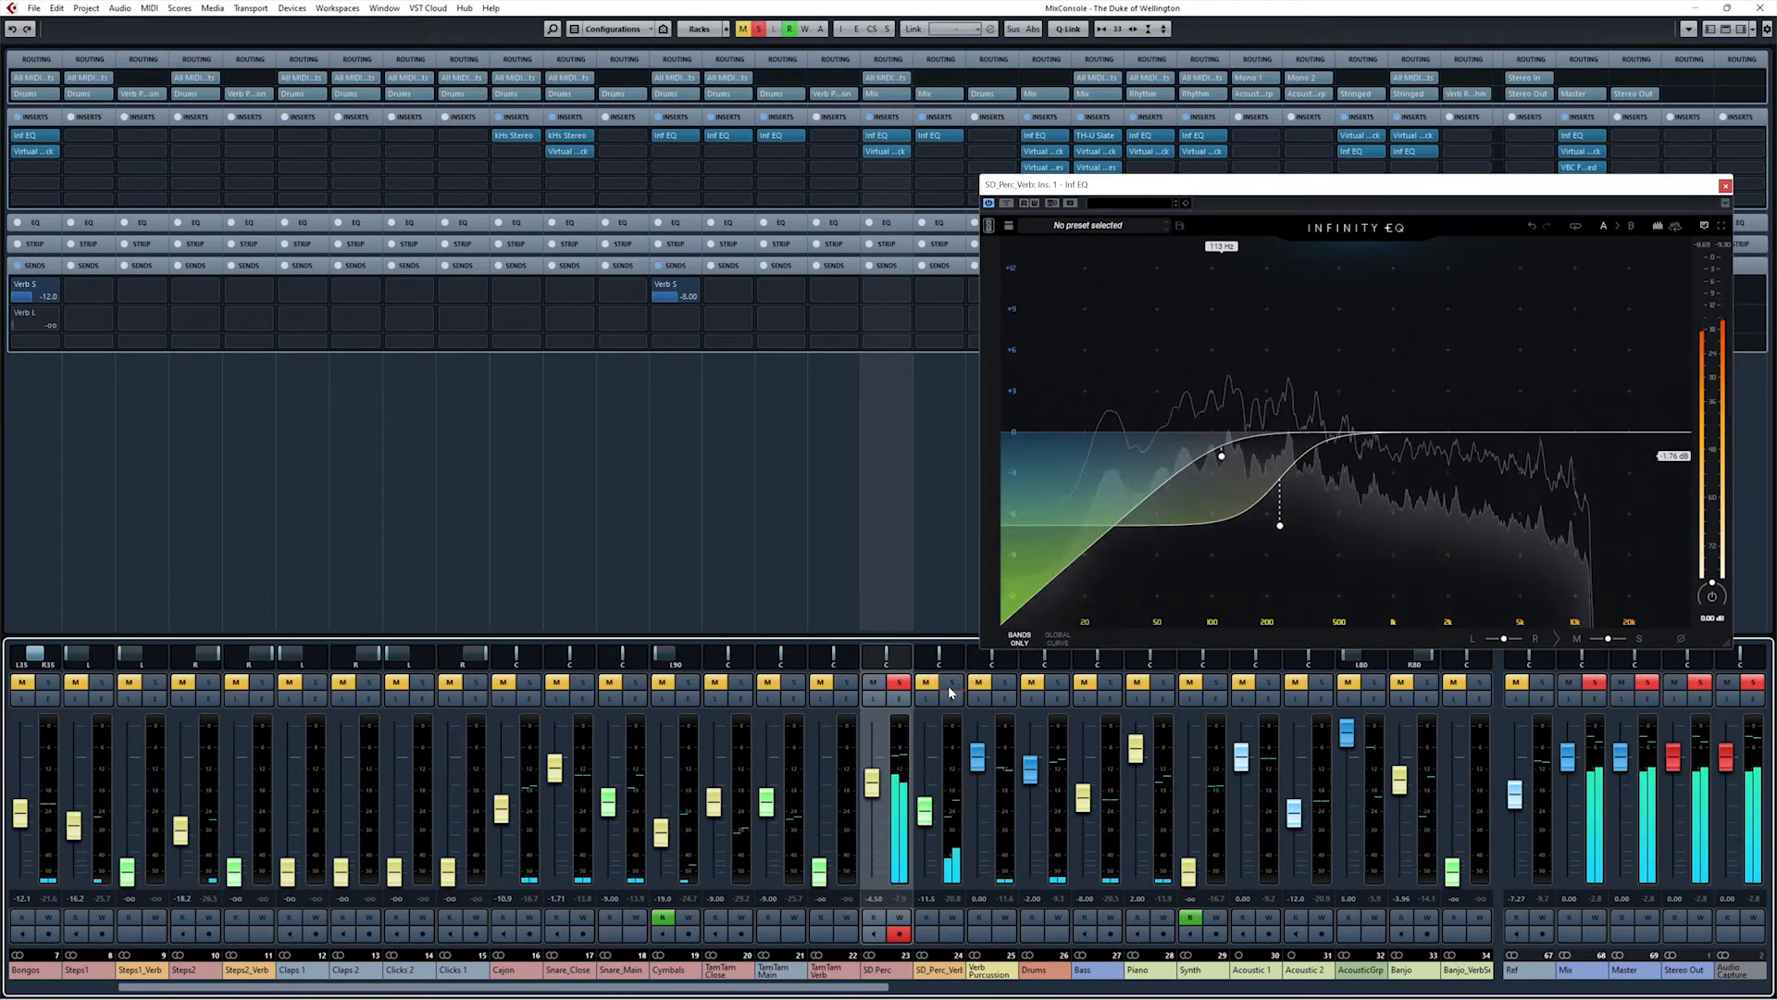
pyautogui.moveTo(926, 812); pyautogui.dragTo(925, 807)
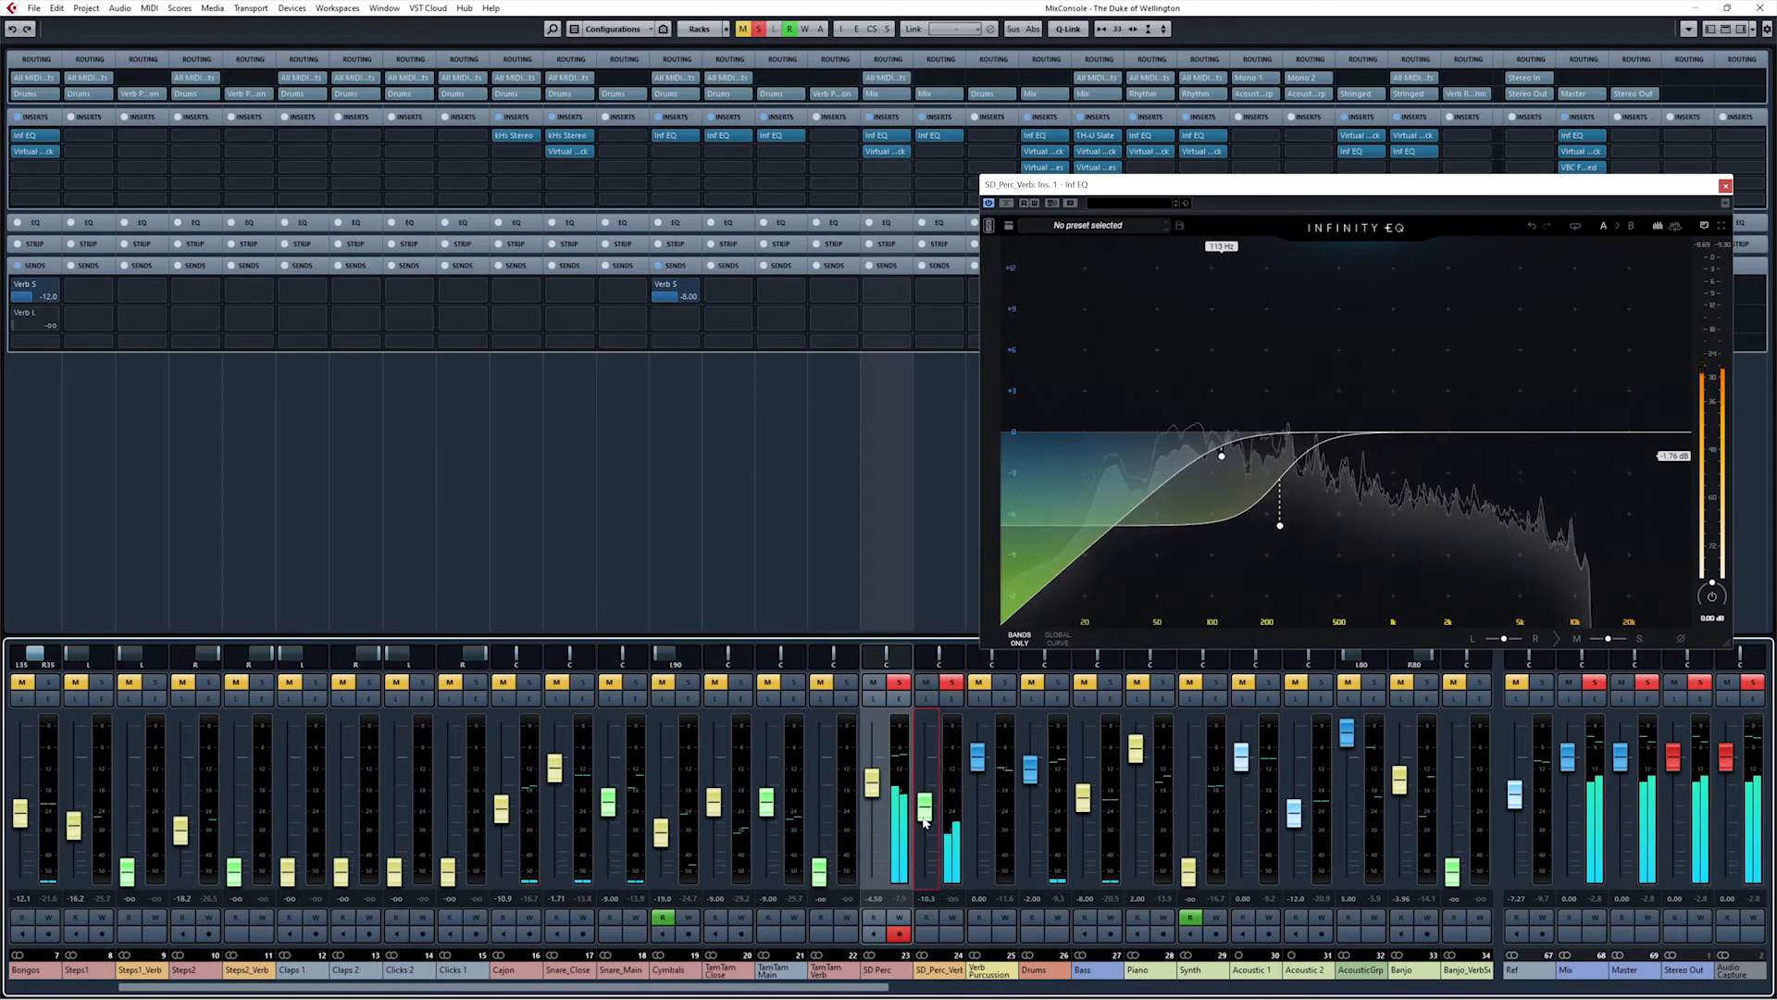
pyautogui.click(899, 683)
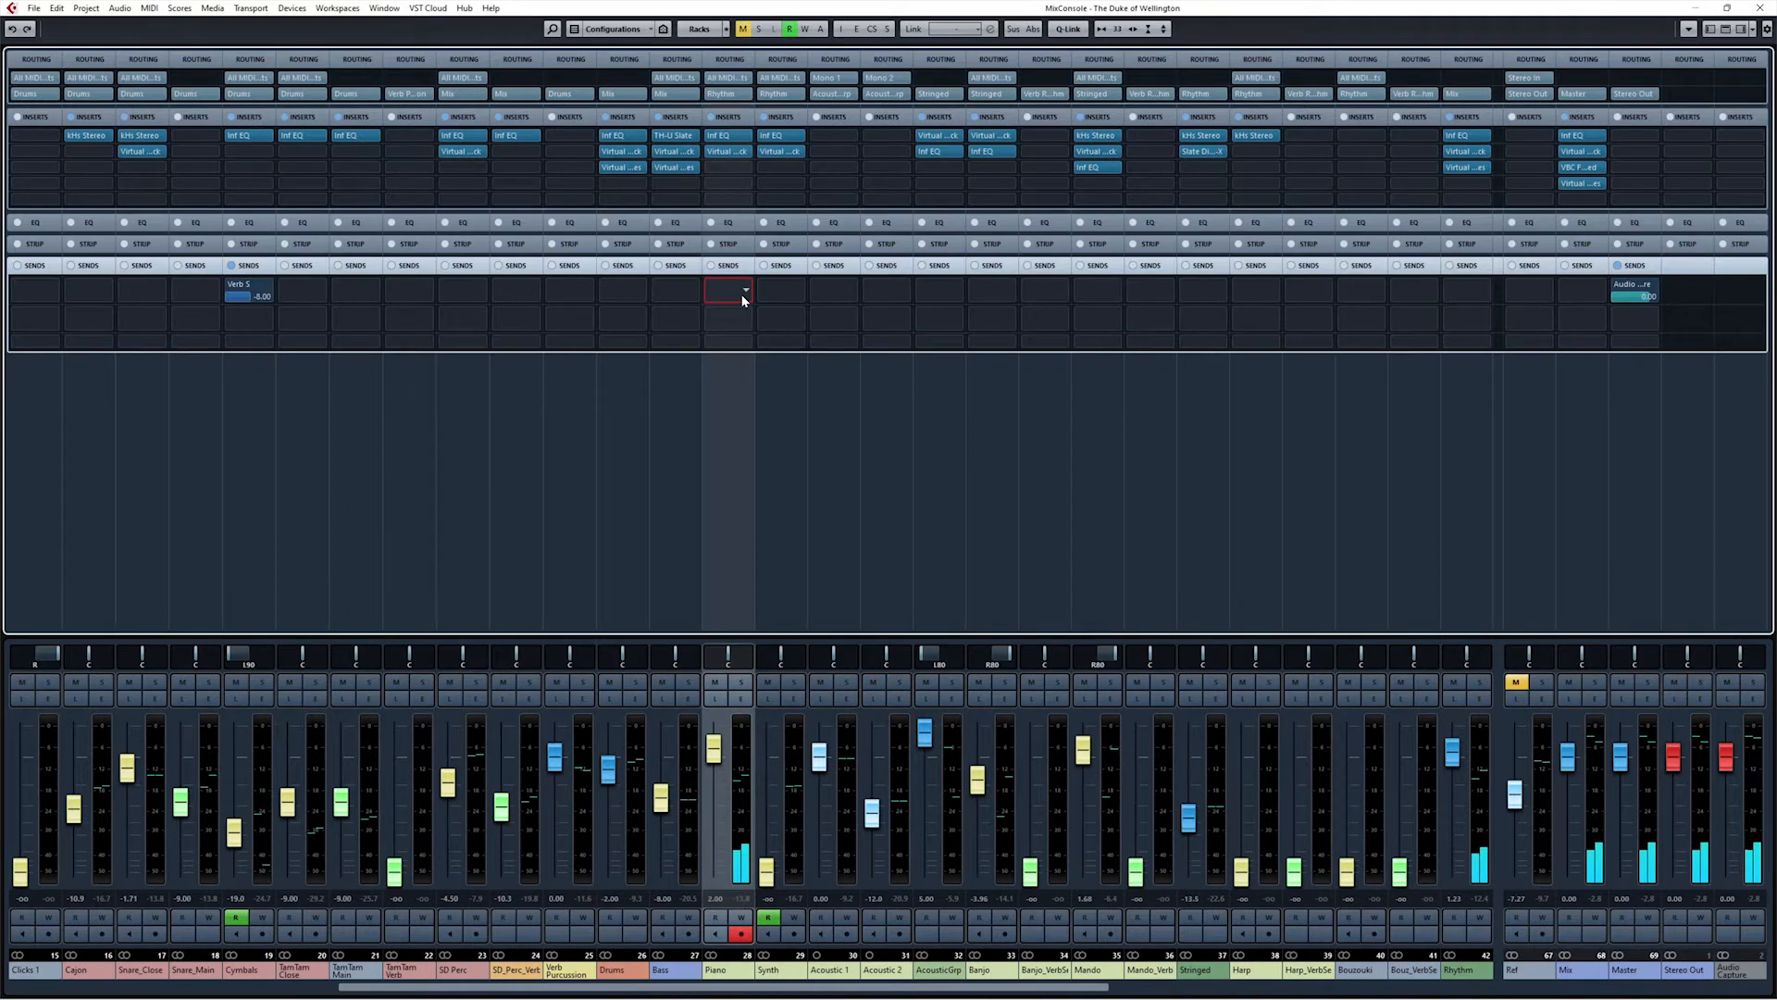
# Step: Add an active Verb S send to the Piano track and, with Piano soloed during playback, set it to about -11.8 dB
pyautogui.click(741, 297)
pyautogui.write('verb')
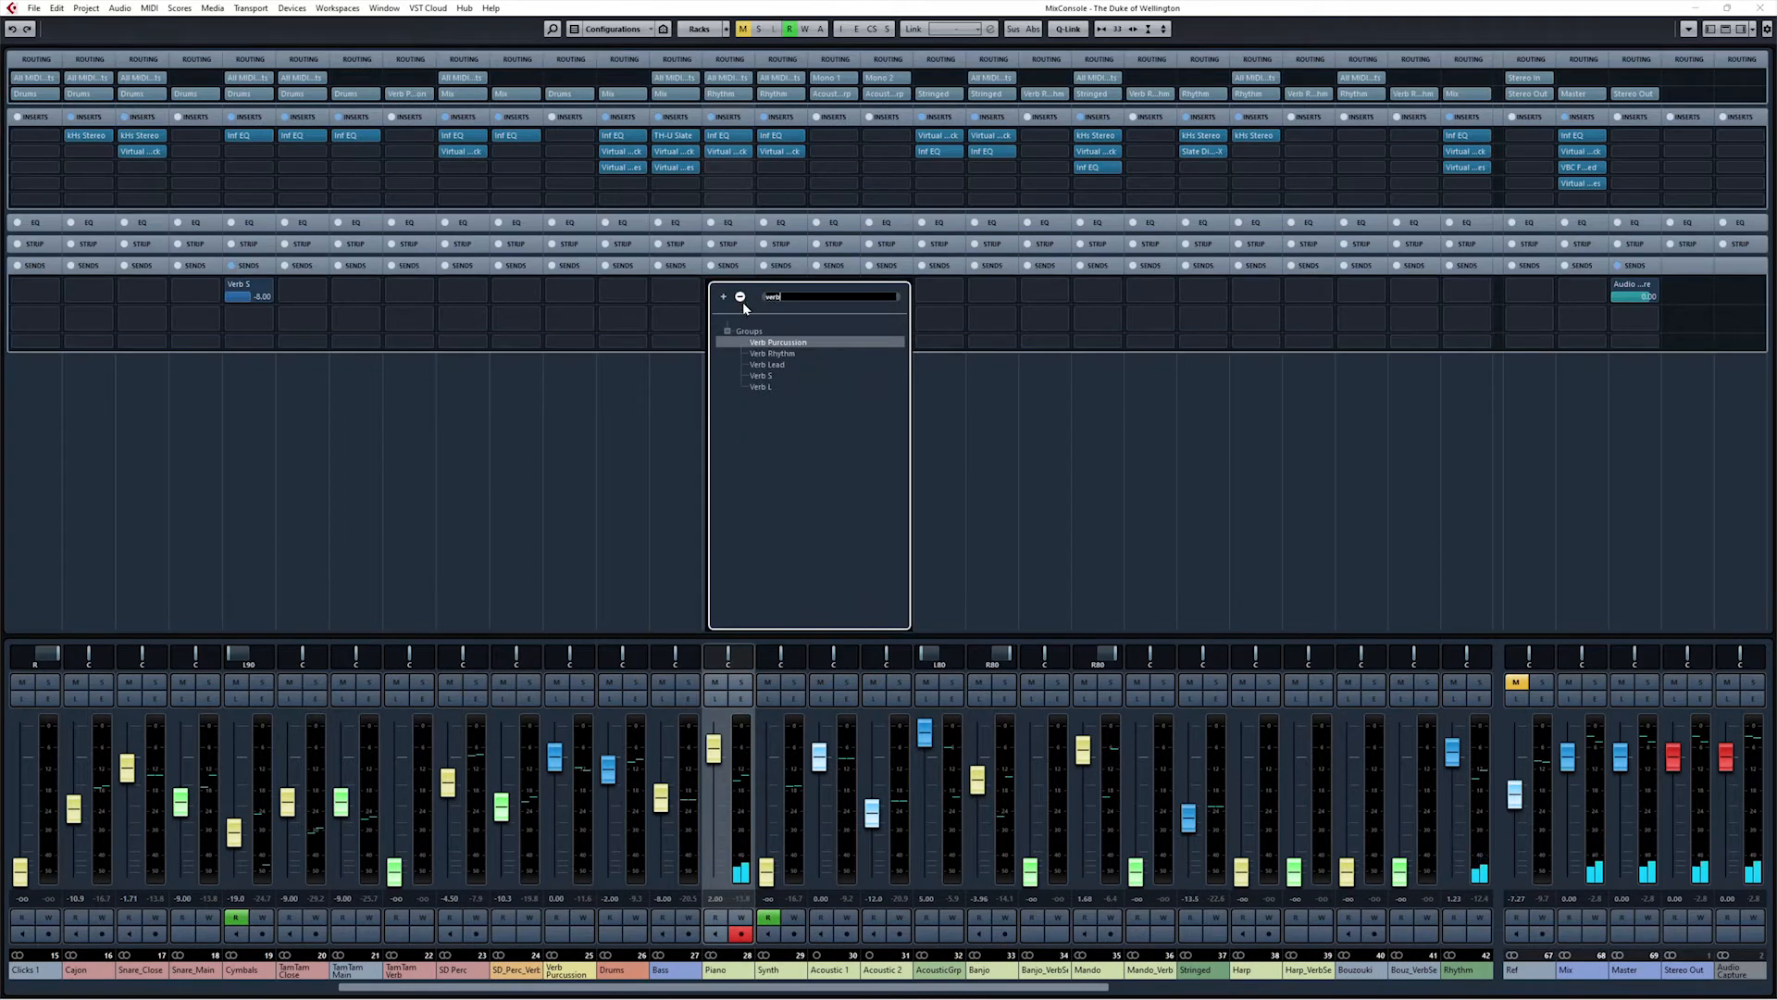
pyautogui.click(774, 376)
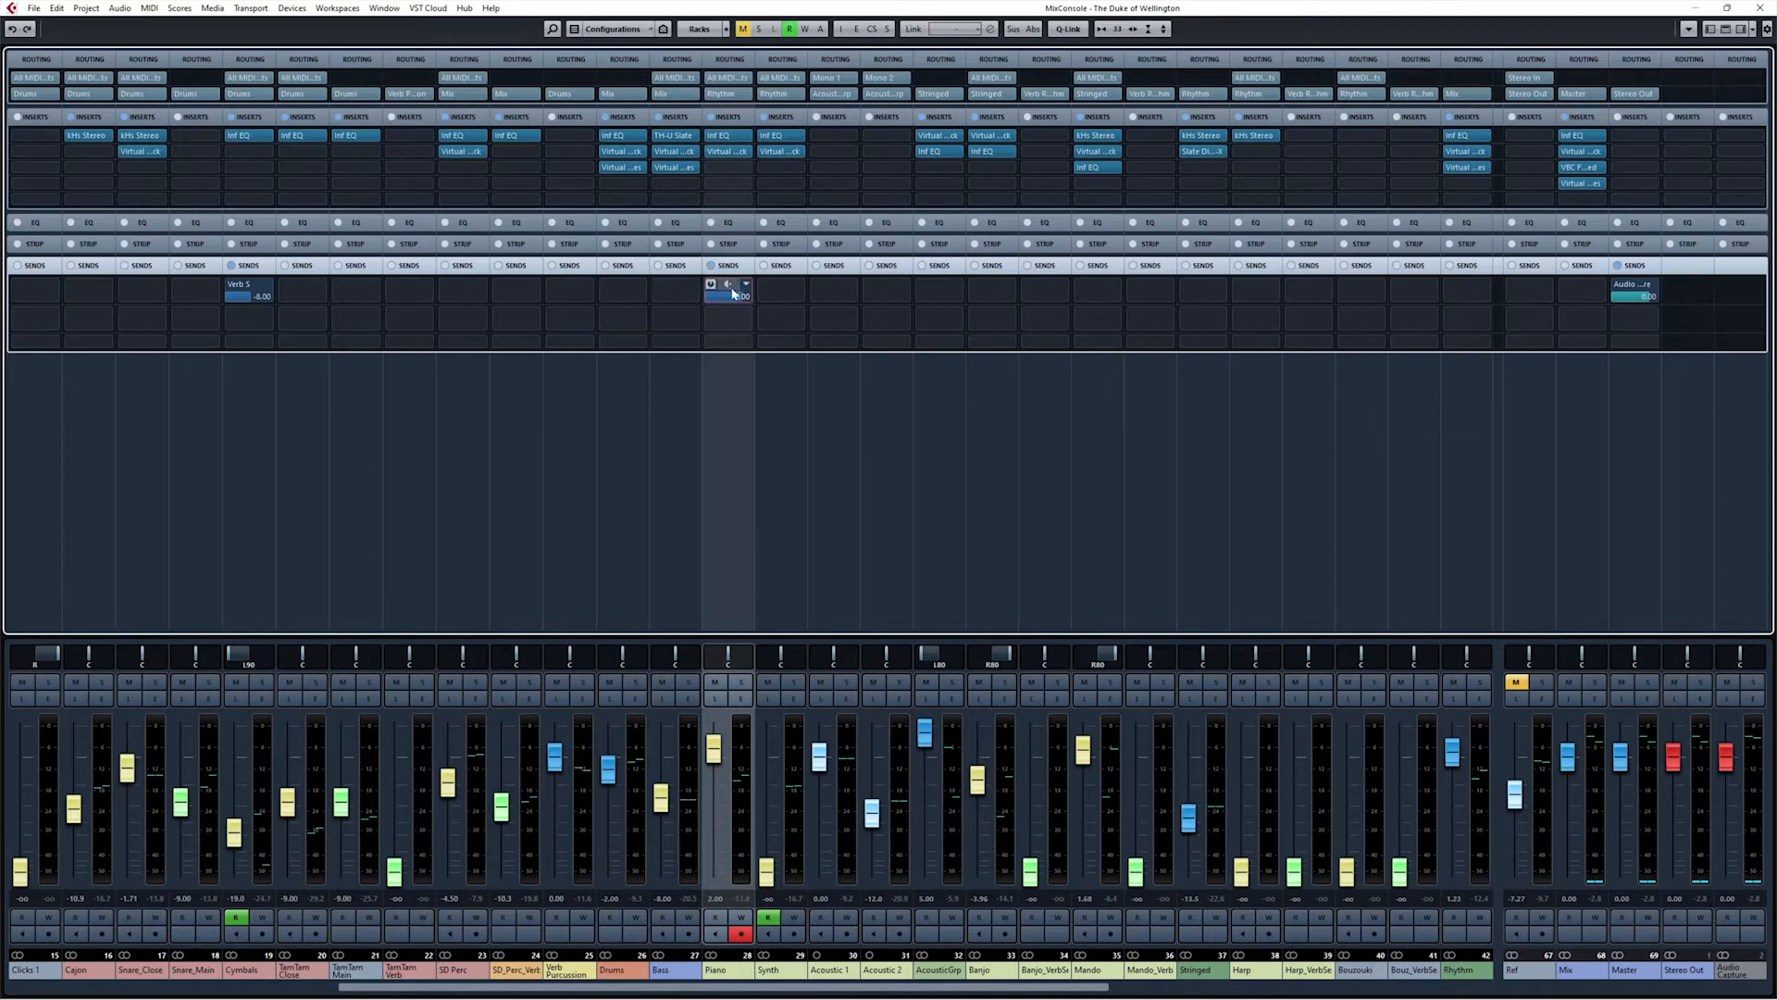
pyautogui.press('space')
pyautogui.press('s')
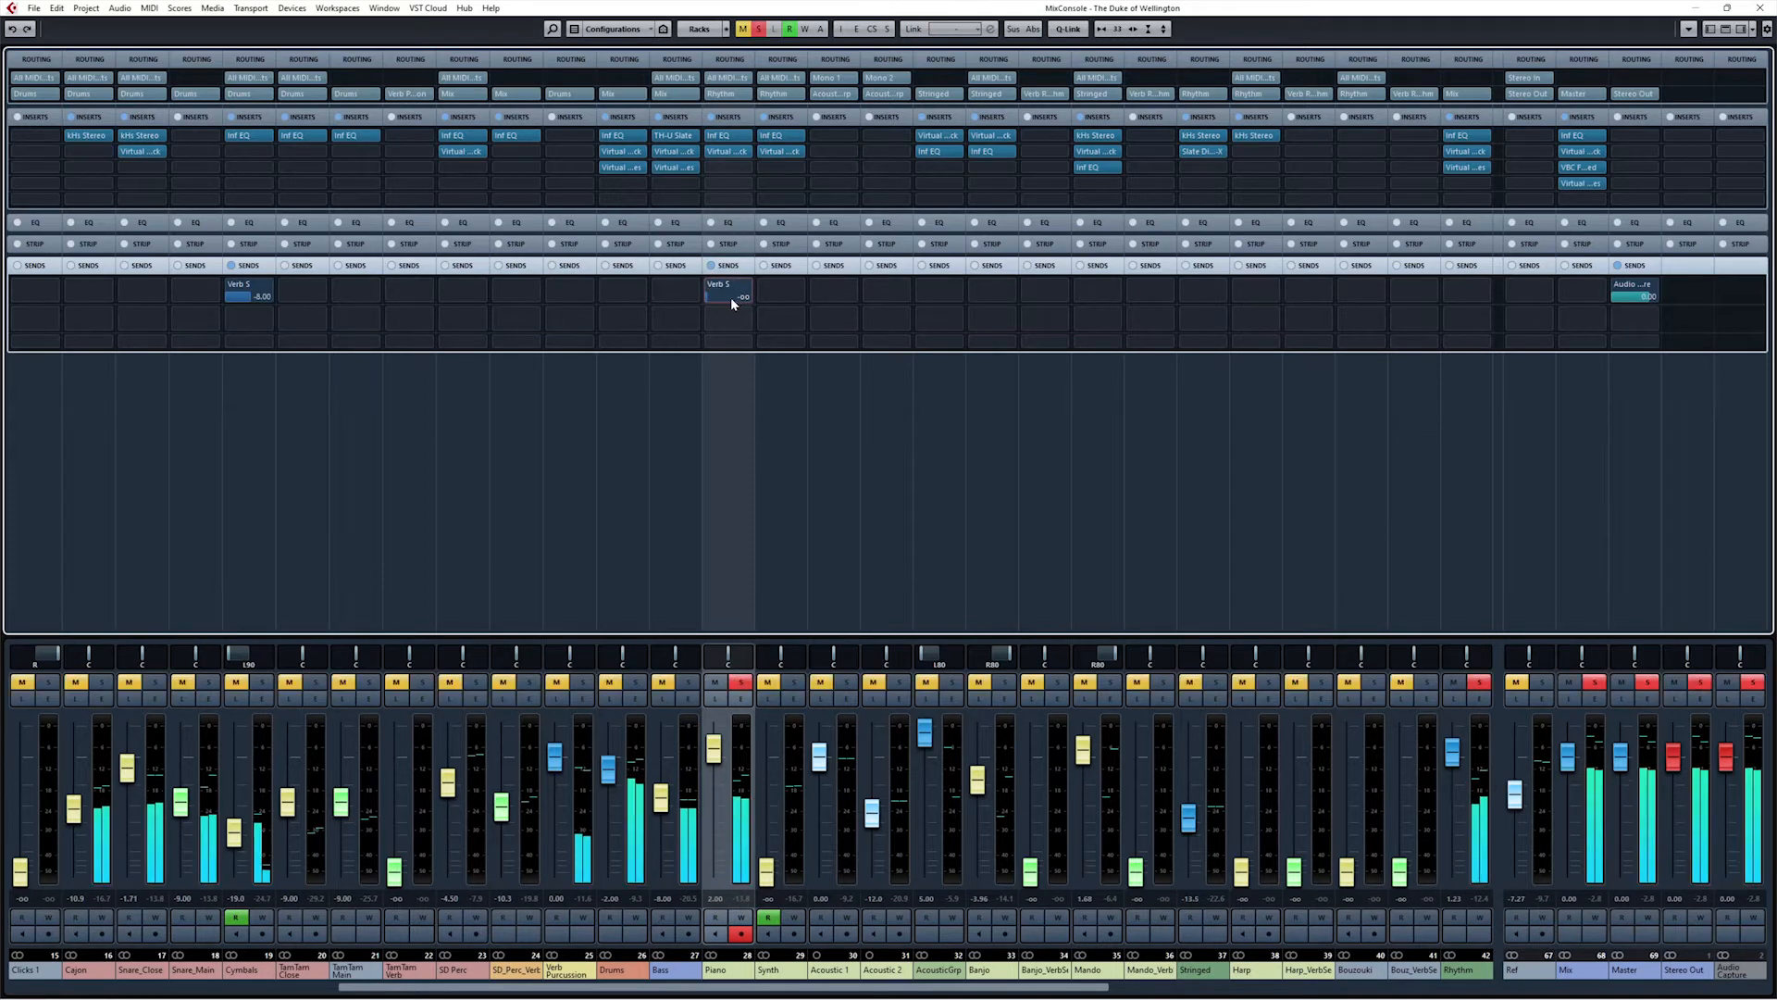
pyautogui.moveTo(731, 298); pyautogui.dragTo(772, 295)
pyautogui.moveTo(793, 295); pyautogui.dragTo(752, 303)
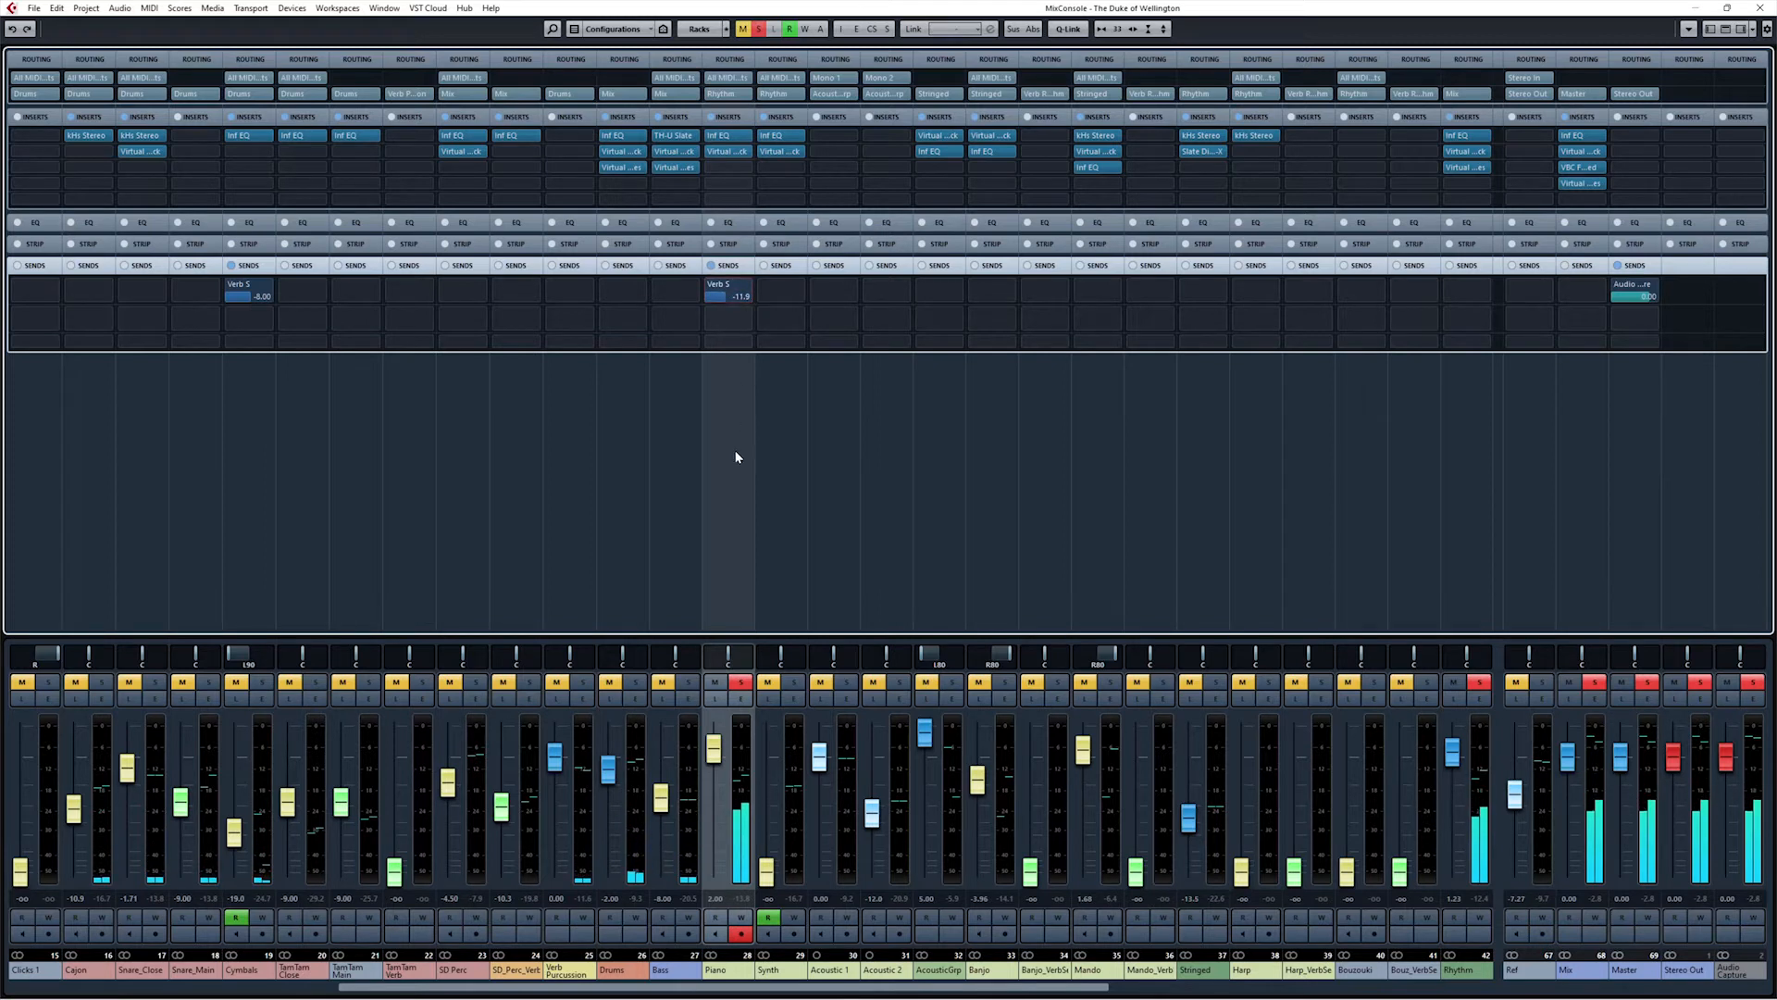
# Step: Clear the Piano solo and set its Verb S send to -10 dB against the full mix
pyautogui.press('s')
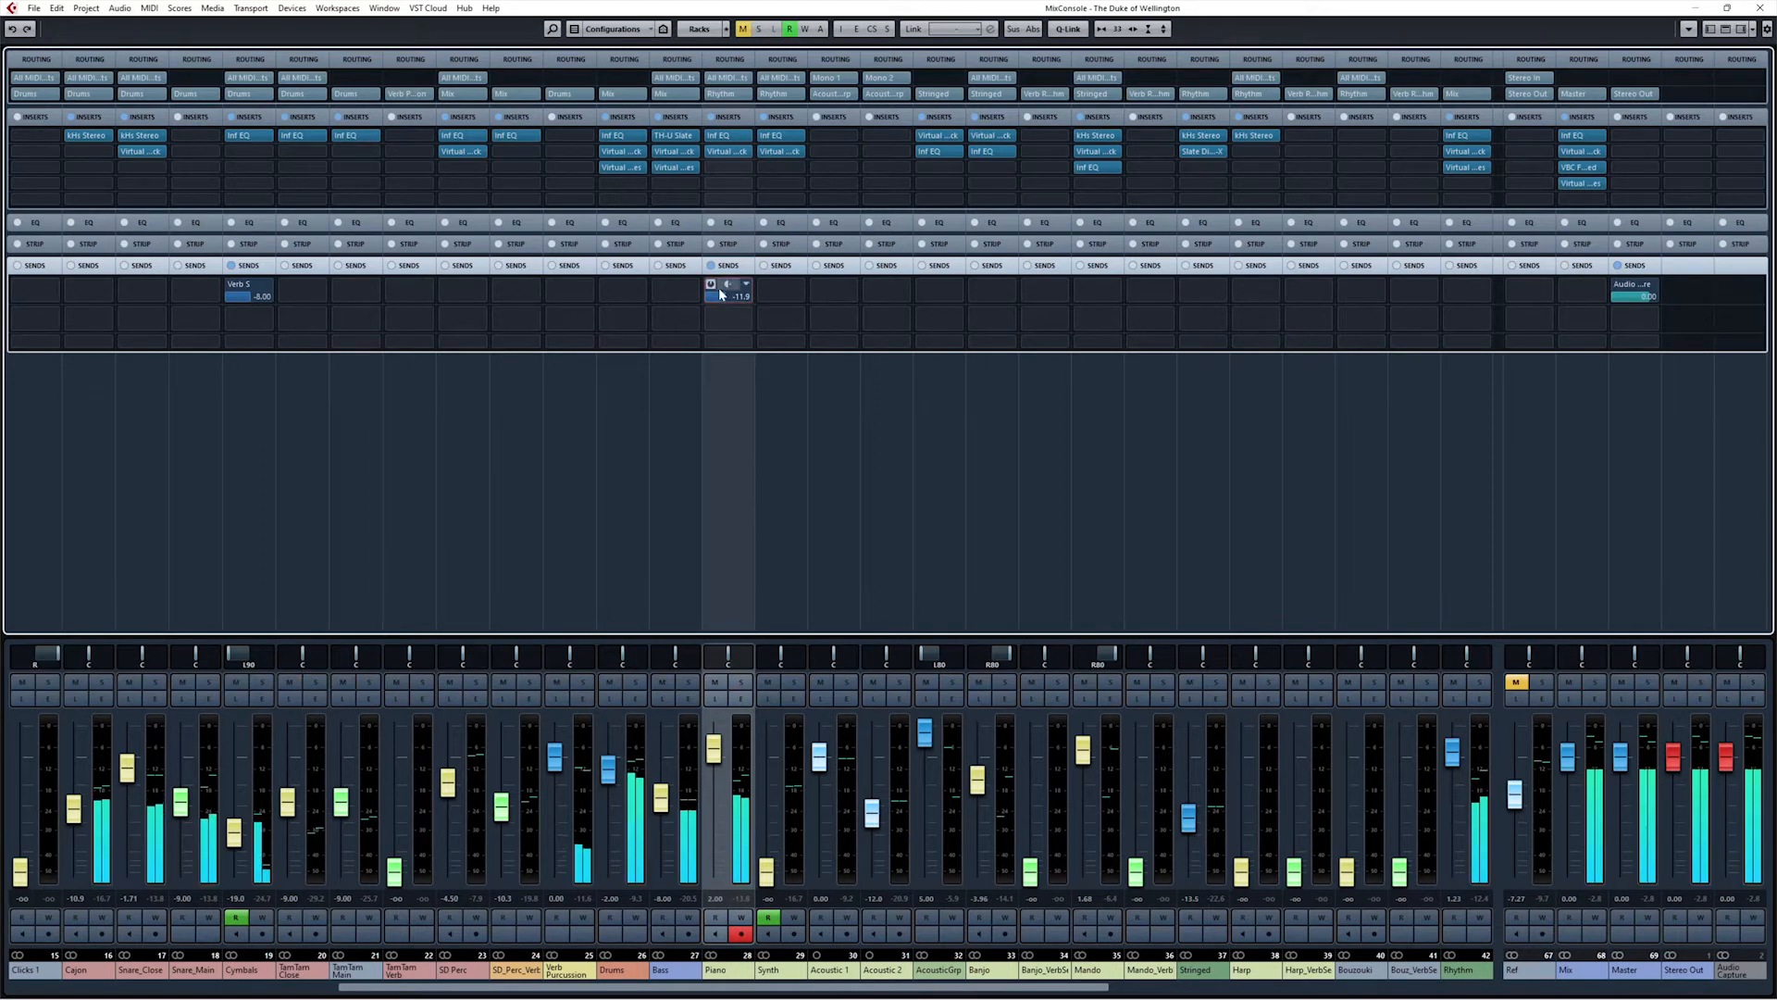
pyautogui.moveTo(719, 296)
pyautogui.mouseDown()
pyautogui.moveTo(821, 300)
pyautogui.moveTo(737, 297)
pyautogui.mouseUp()
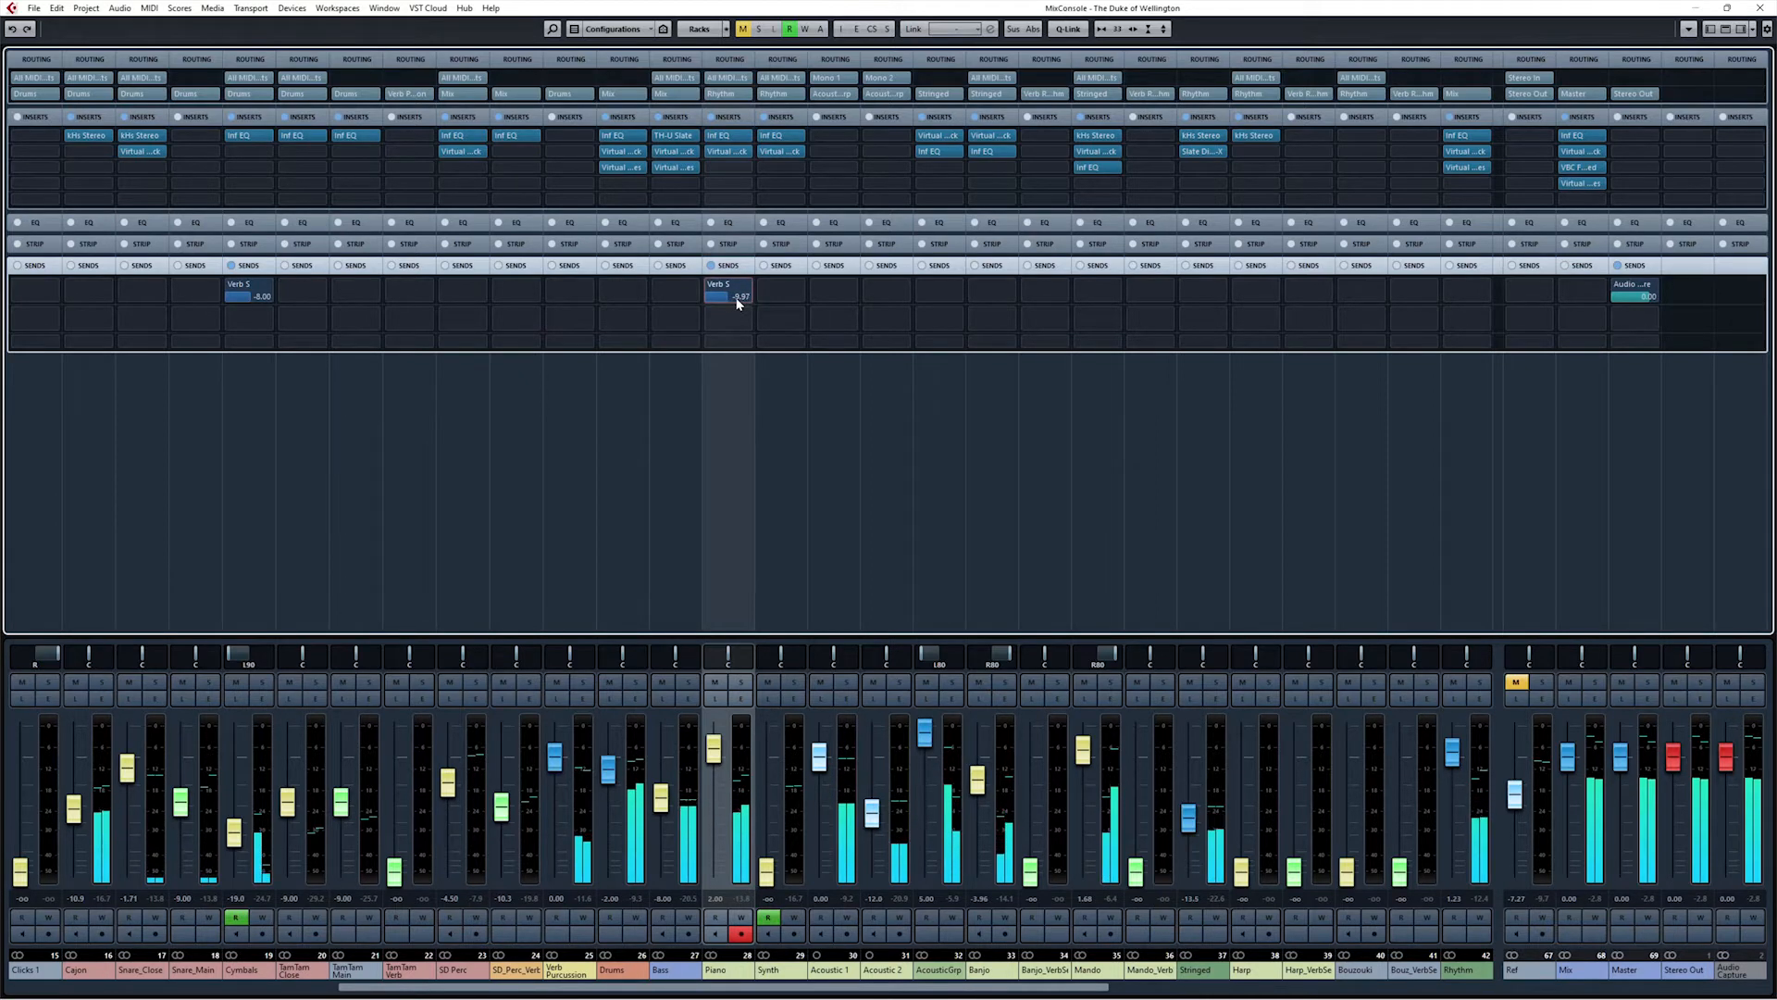
pyautogui.doubleClick(737, 297)
pyautogui.write('-10')
pyautogui.press('Return')
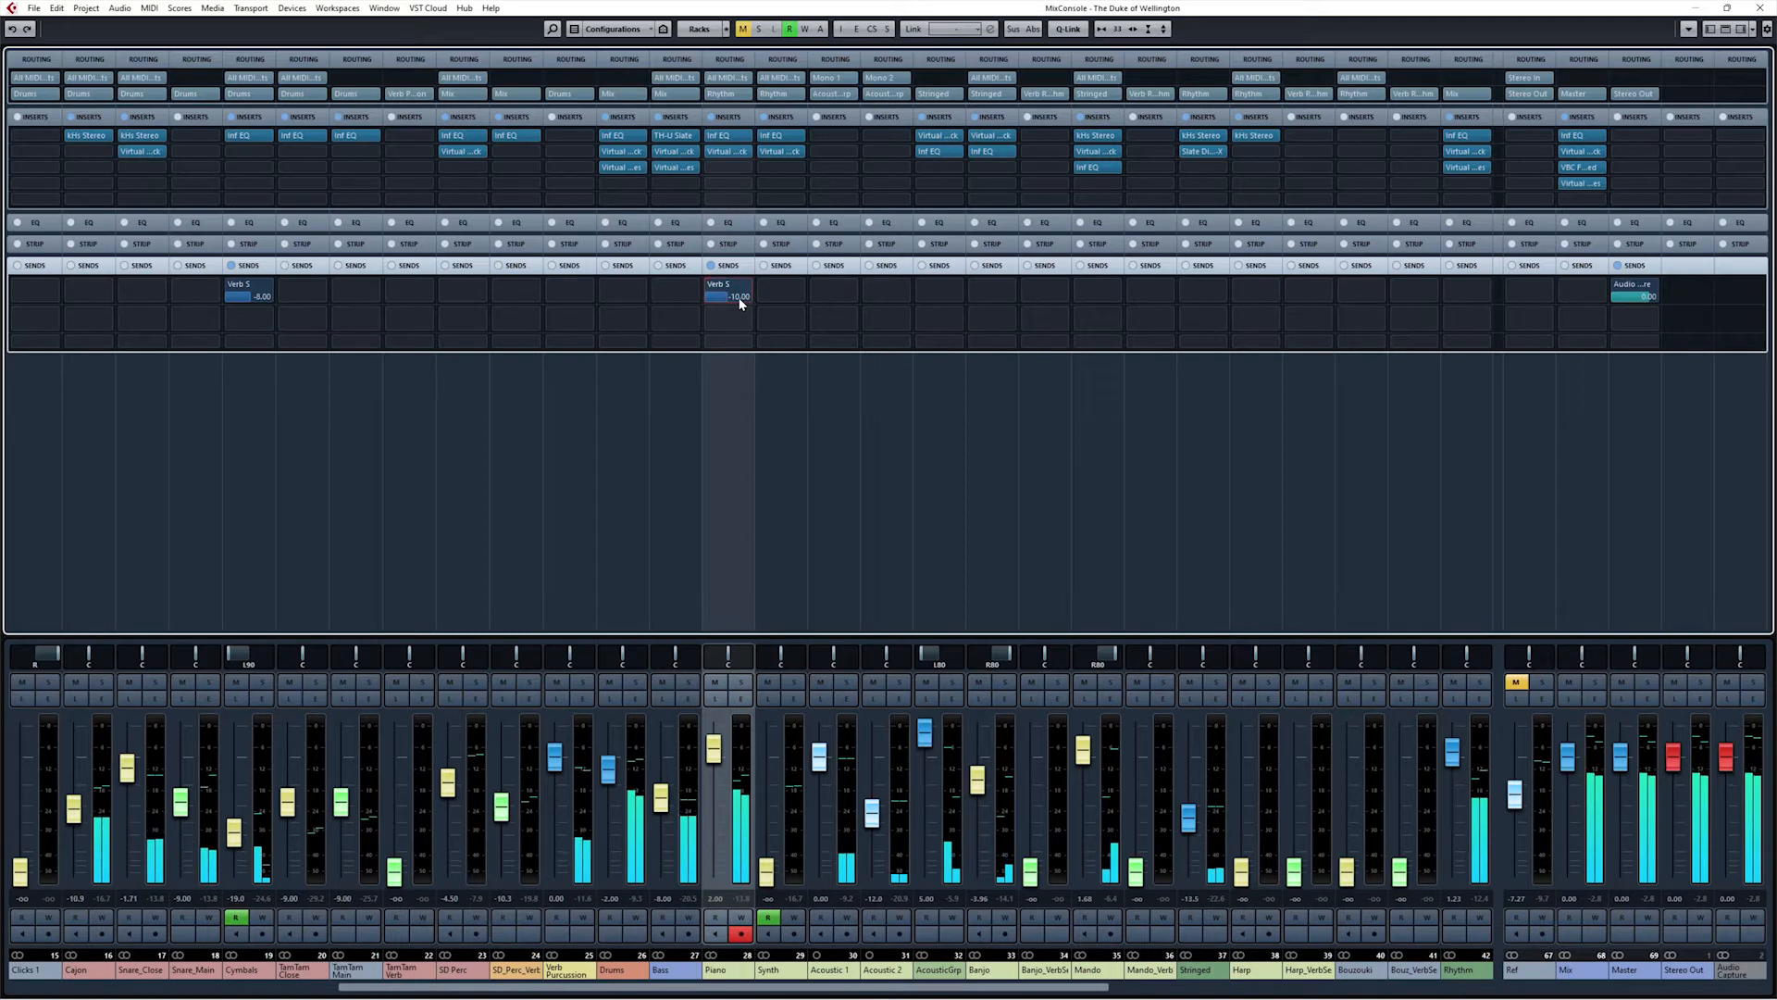
# Step: Lower Piano's Verb S send to about -14.4 dB, comparing the track in solo and in the full mix
pyautogui.moveTo(738, 298); pyautogui.dragTo(733, 298)
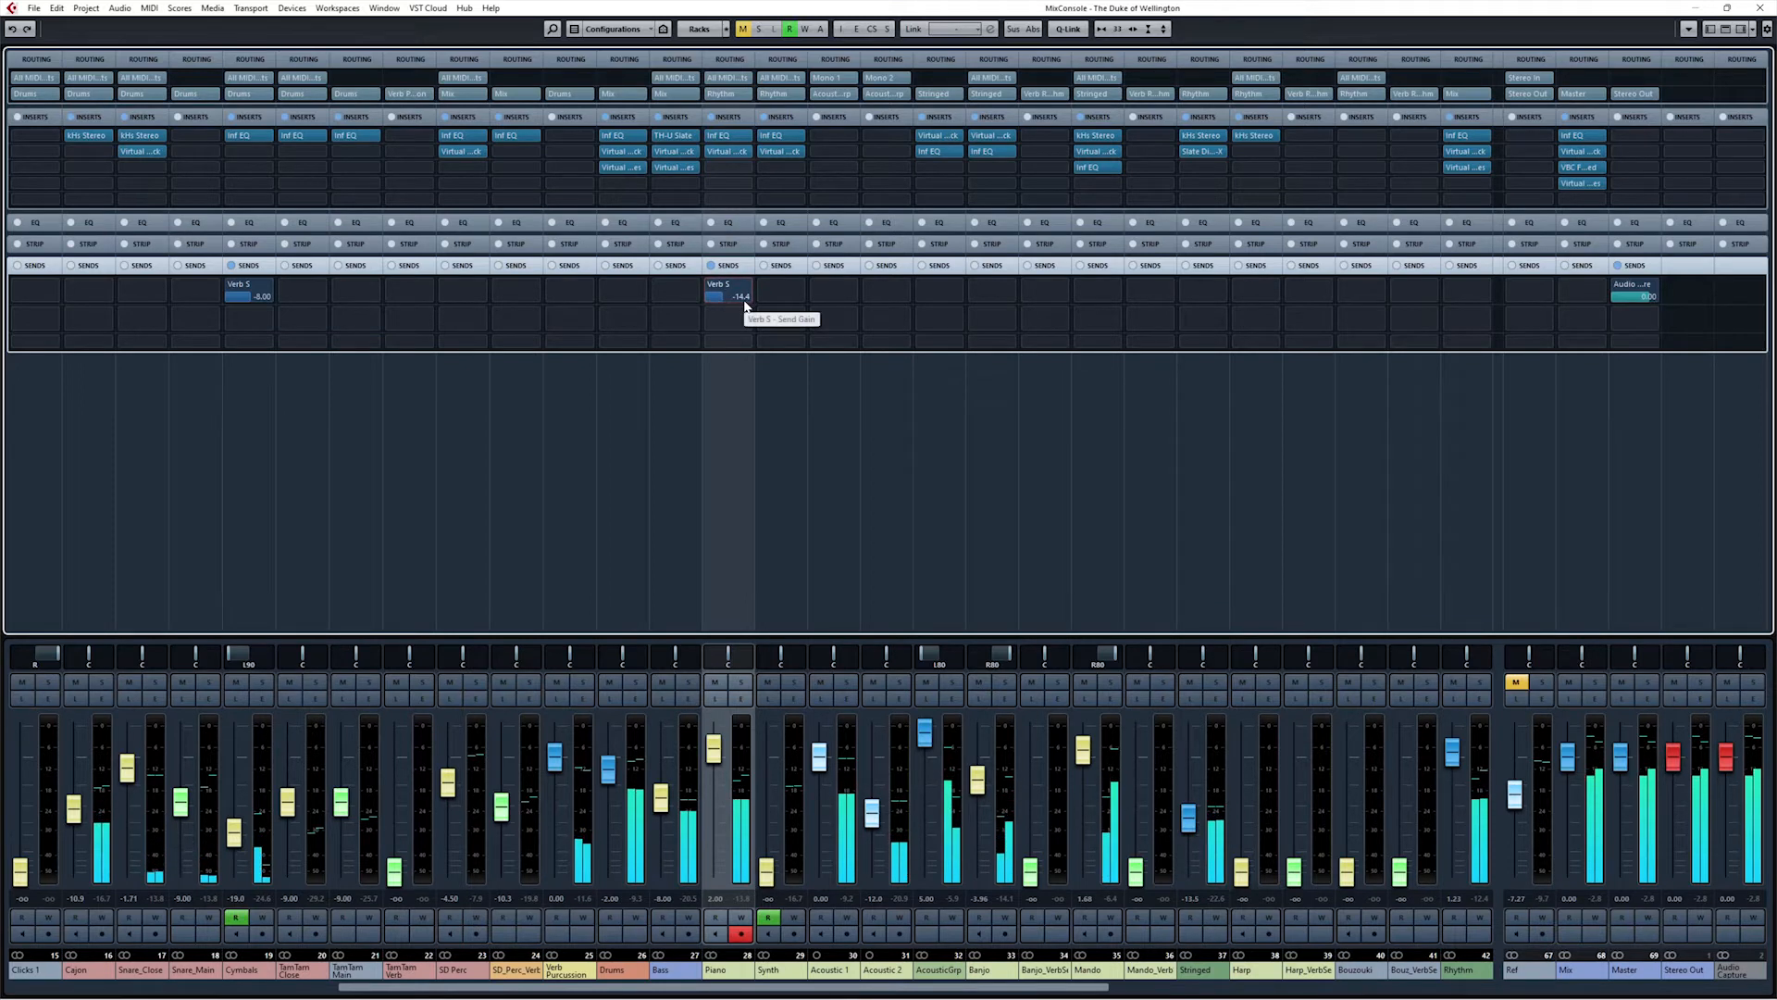
pyautogui.press('s')
pyautogui.press('space')
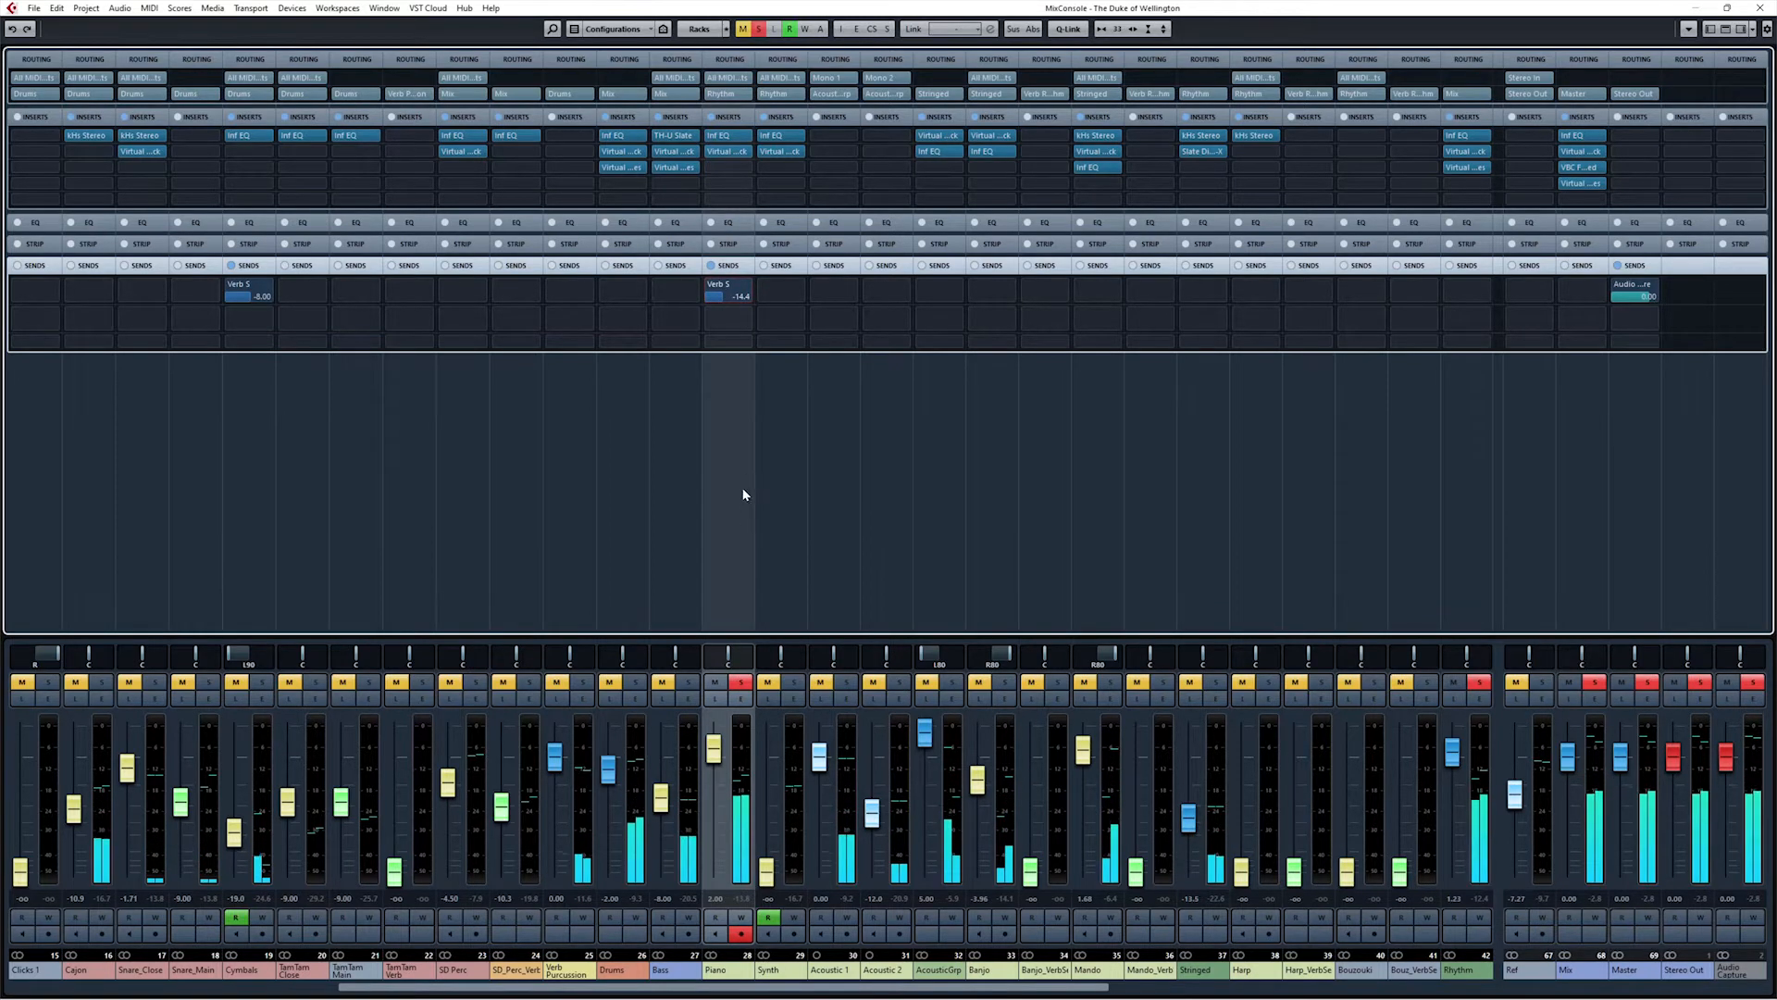
pyautogui.press('s')
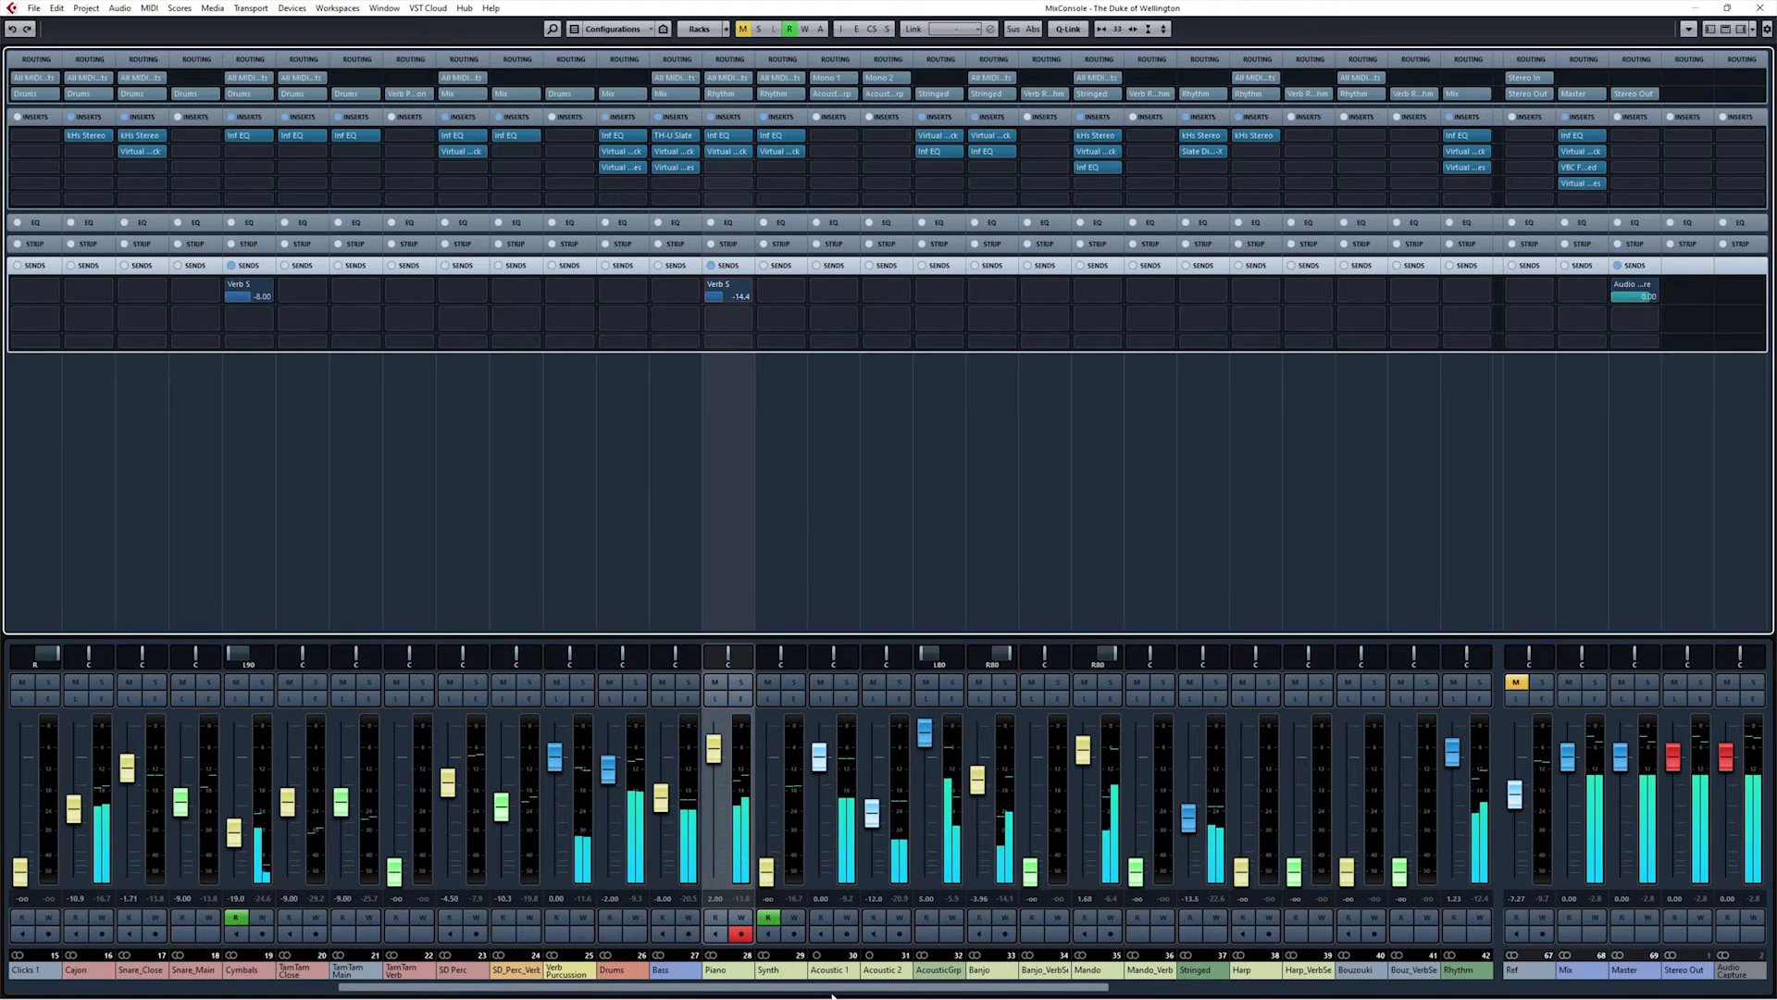
# Step: Add a Verb S send to the soloed acoustic guitar group channel and activate it
pyautogui.click(863, 987)
pyautogui.moveTo(874, 989); pyautogui.dragTo(1012, 989)
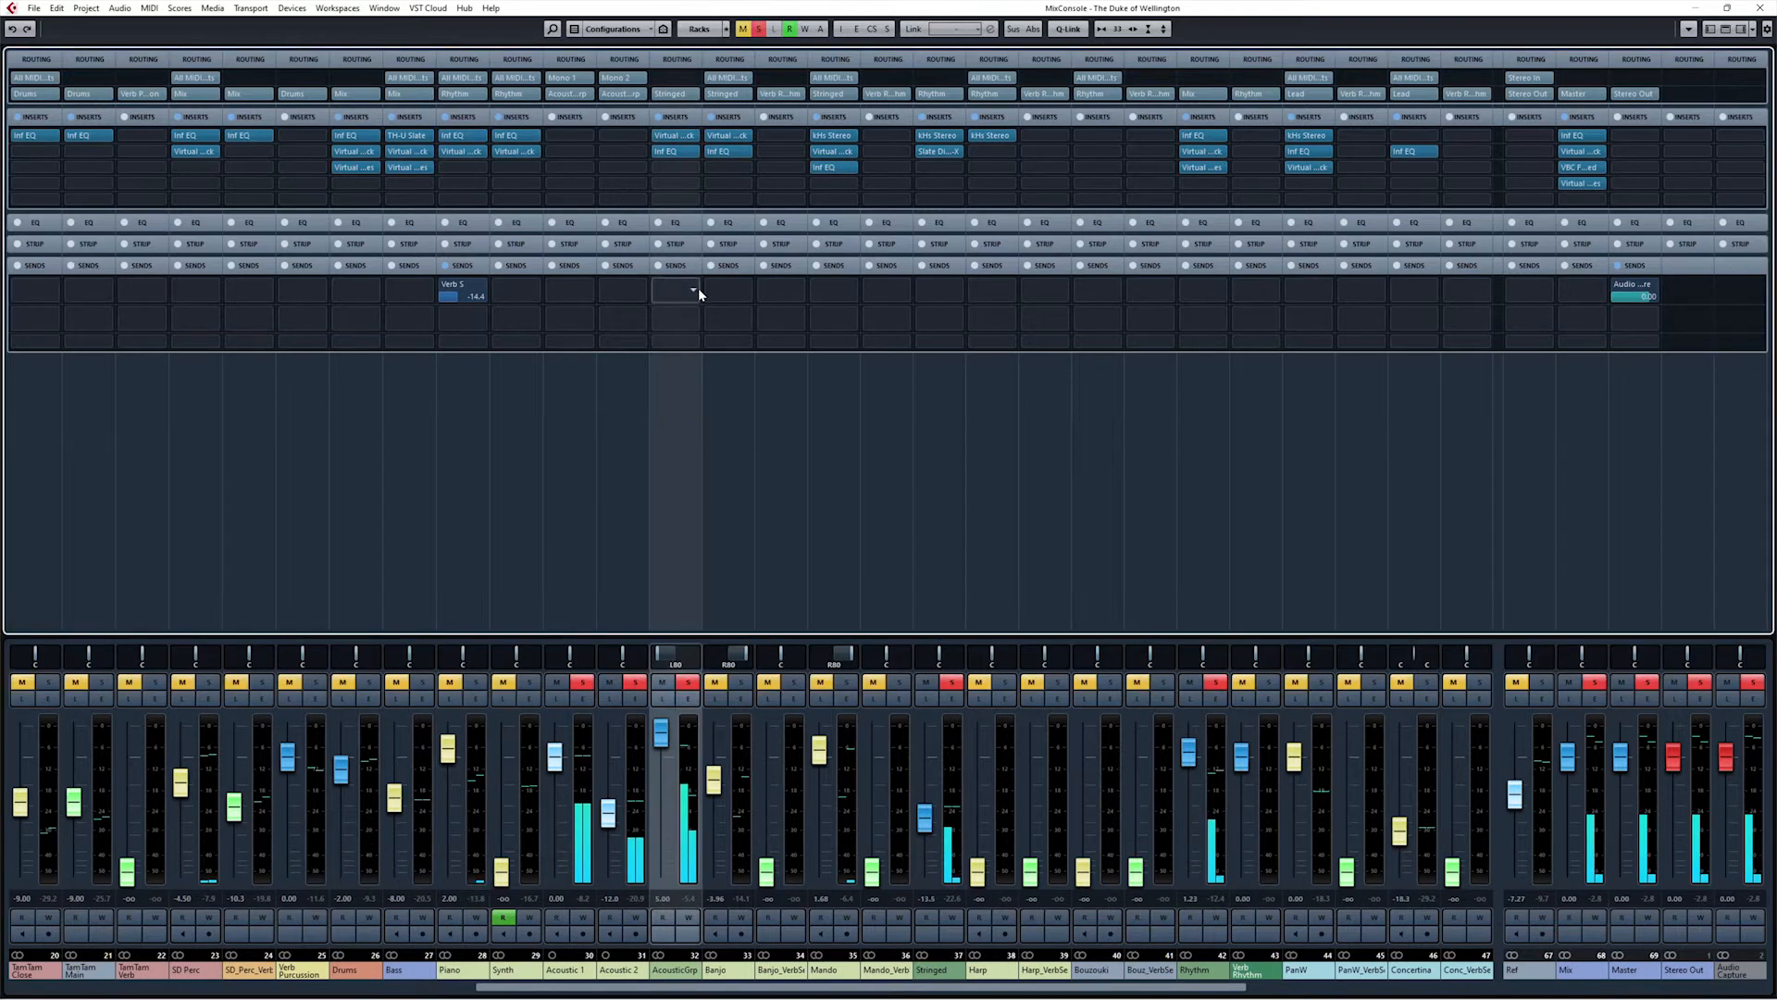
pyautogui.click(692, 295)
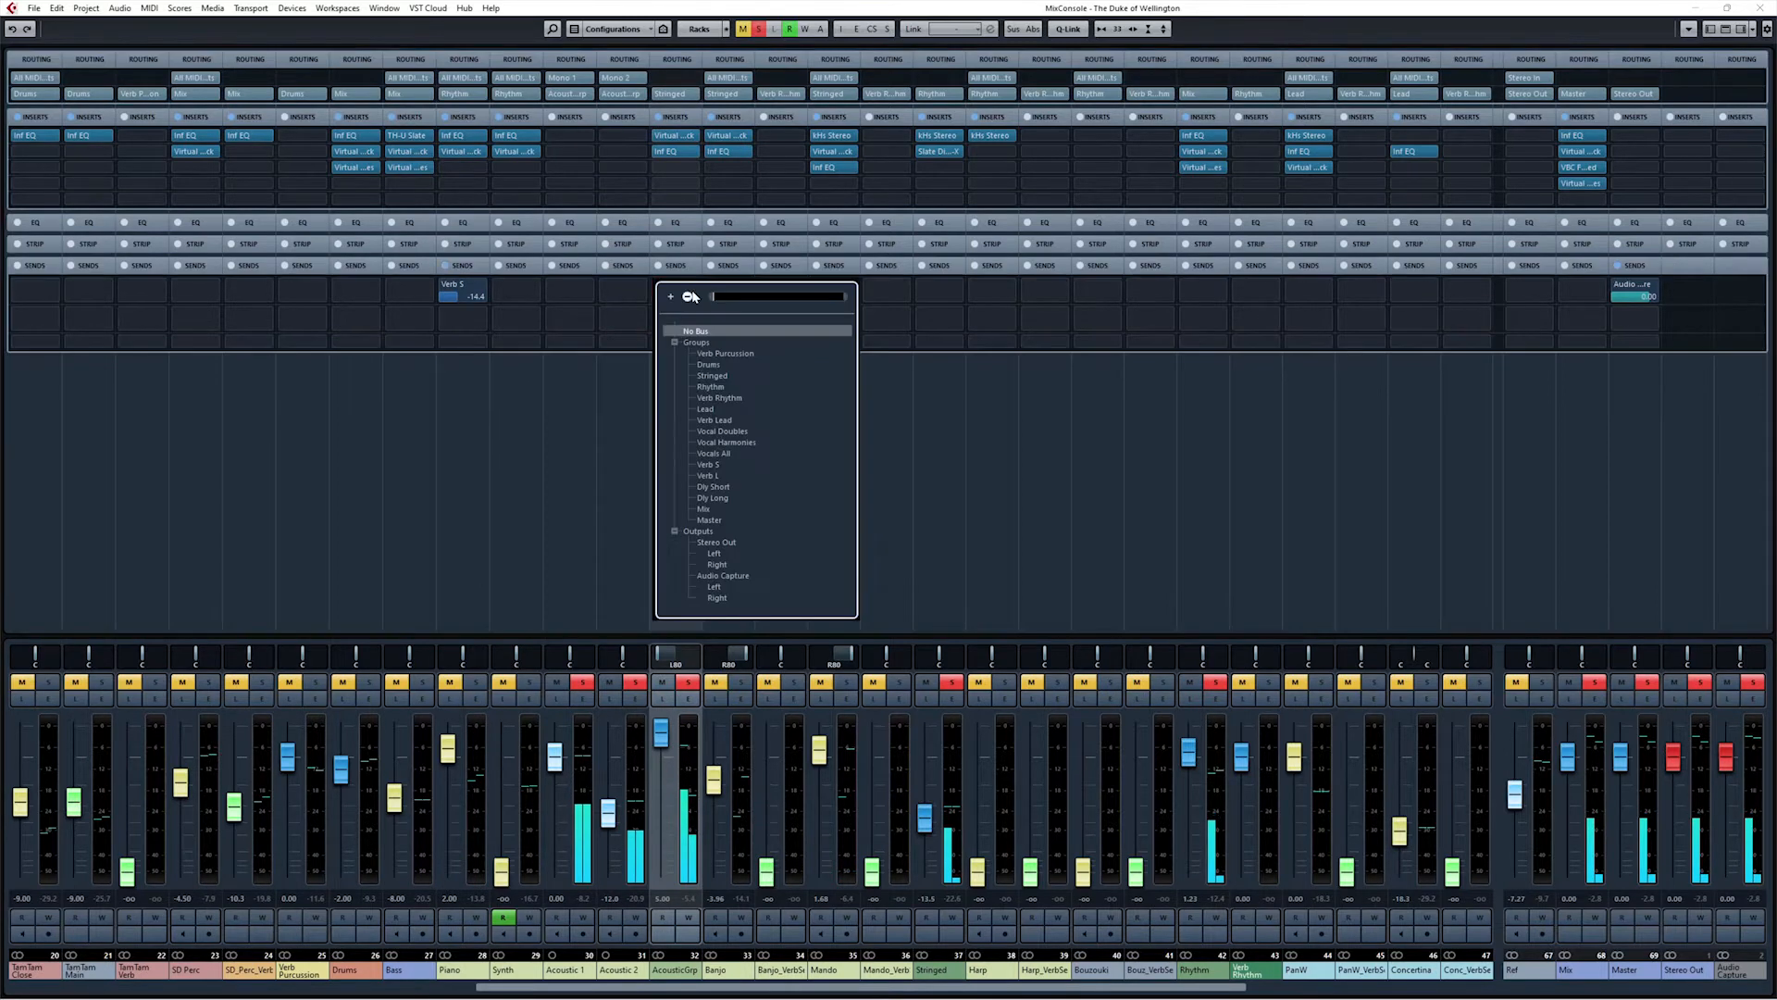
pyautogui.write('verb')
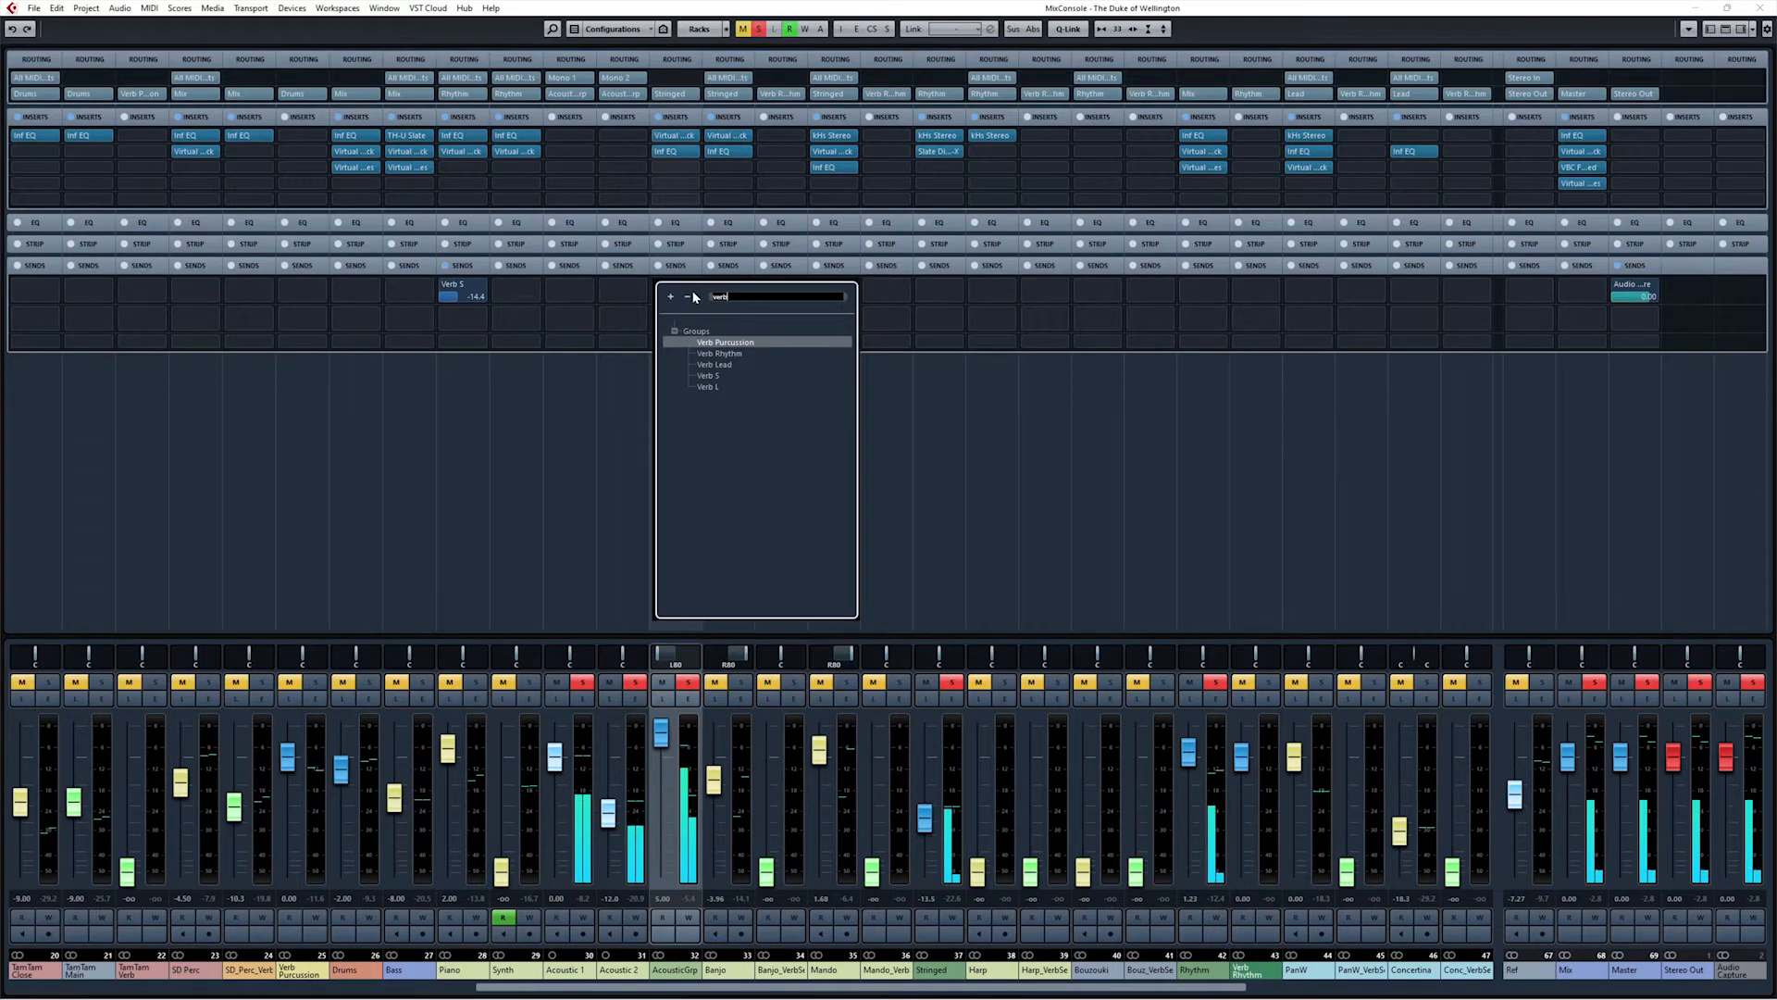
pyautogui.click(712, 376)
pyautogui.press('space')
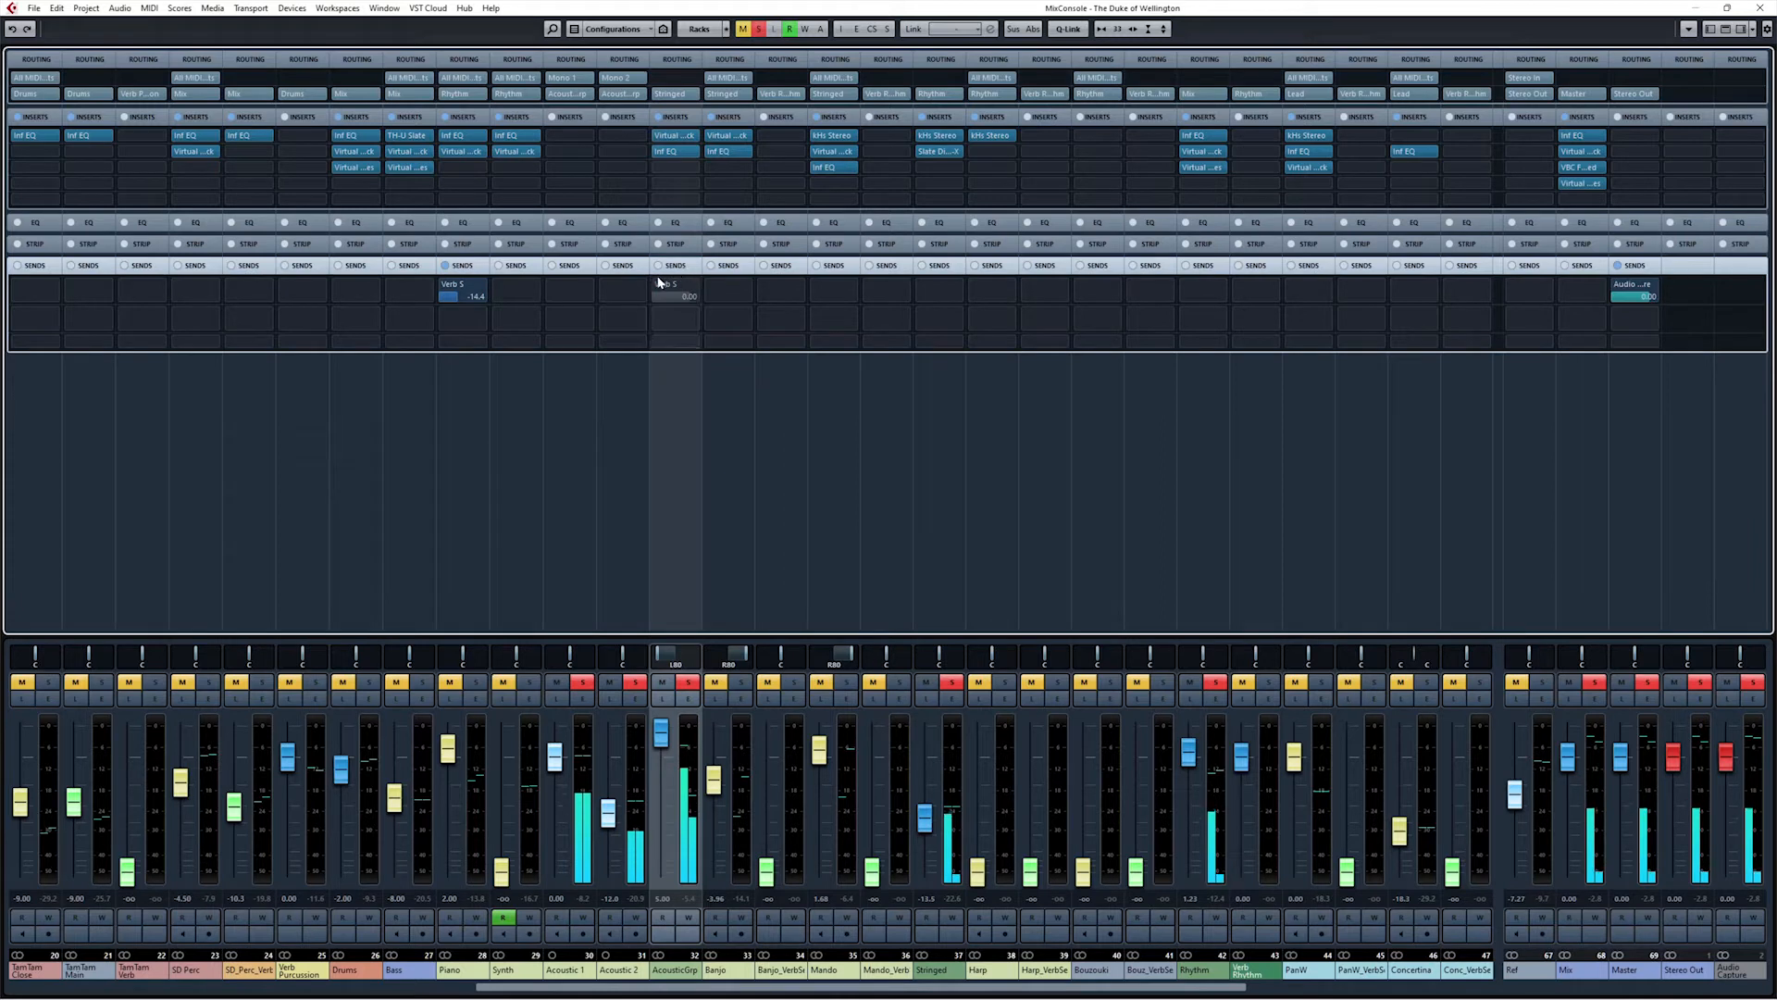
pyautogui.click(657, 287)
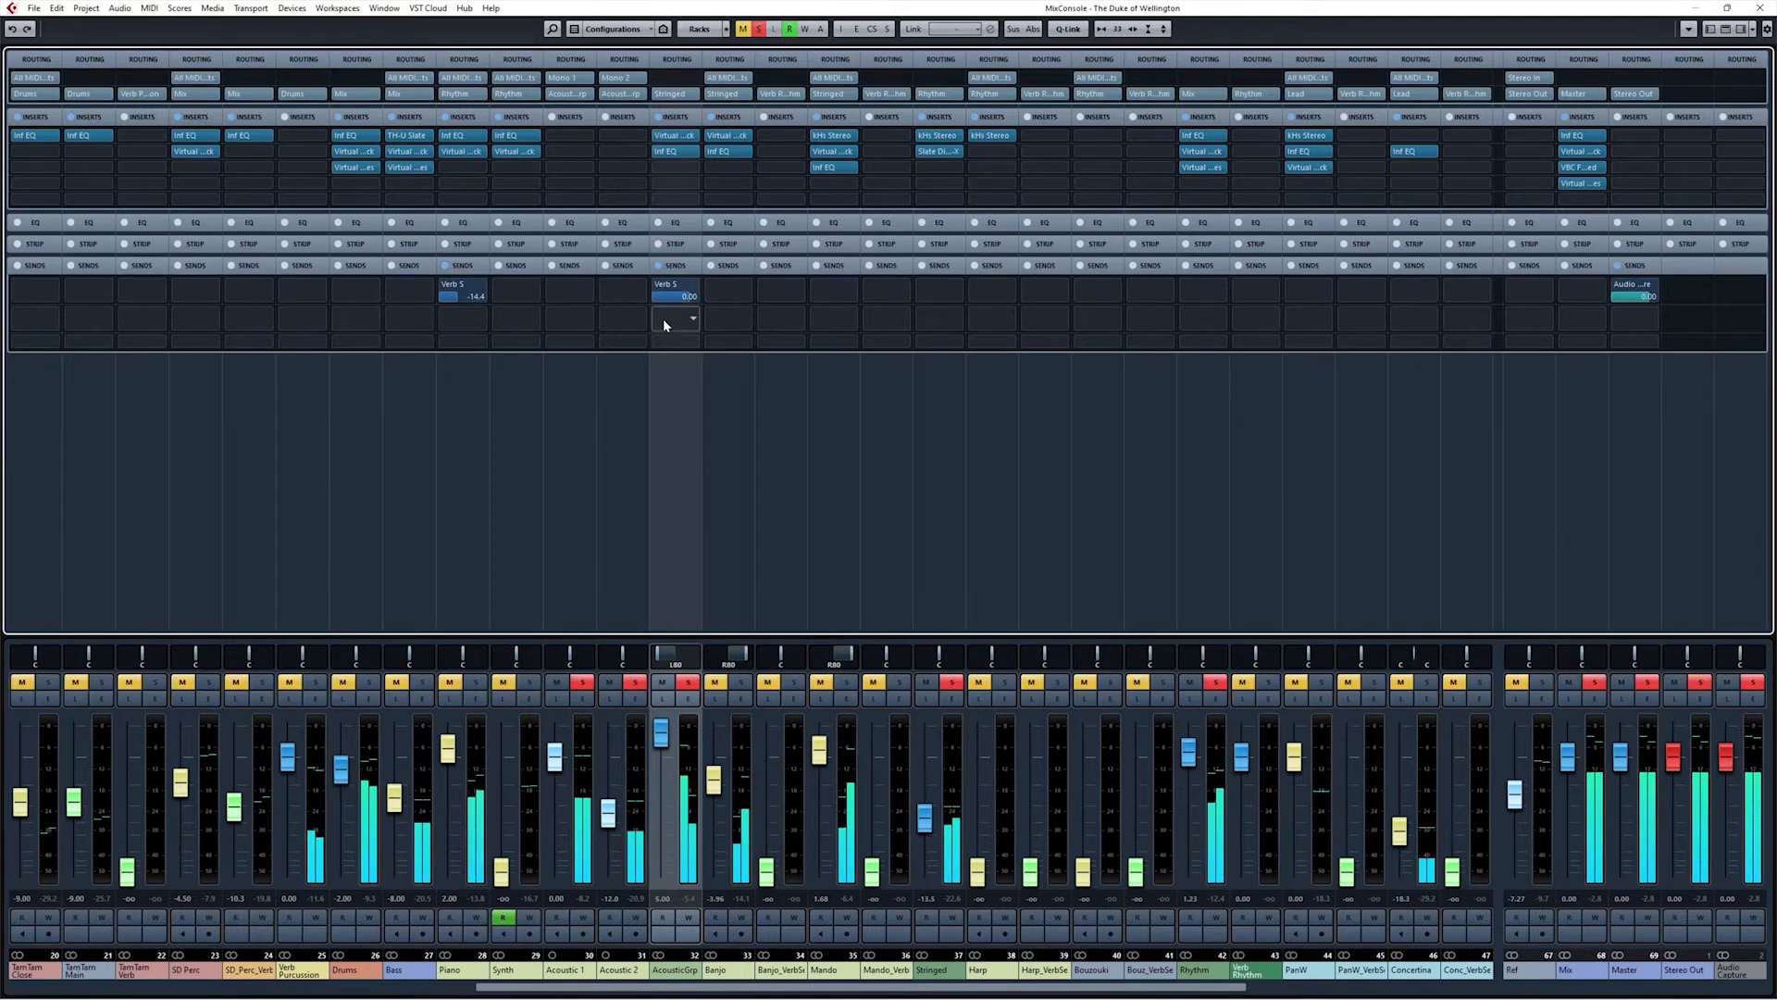
# Step: Clear the acoustic group's solo and bring its Verb S send down to -15 dB against the full mix
pyautogui.moveTo(682, 295)
pyautogui.mouseDown()
pyautogui.moveTo(702, 297)
pyautogui.moveTo(664, 303)
pyautogui.moveTo(704, 295)
pyautogui.moveTo(679, 306)
pyautogui.mouseUp()
pyautogui.press('s')
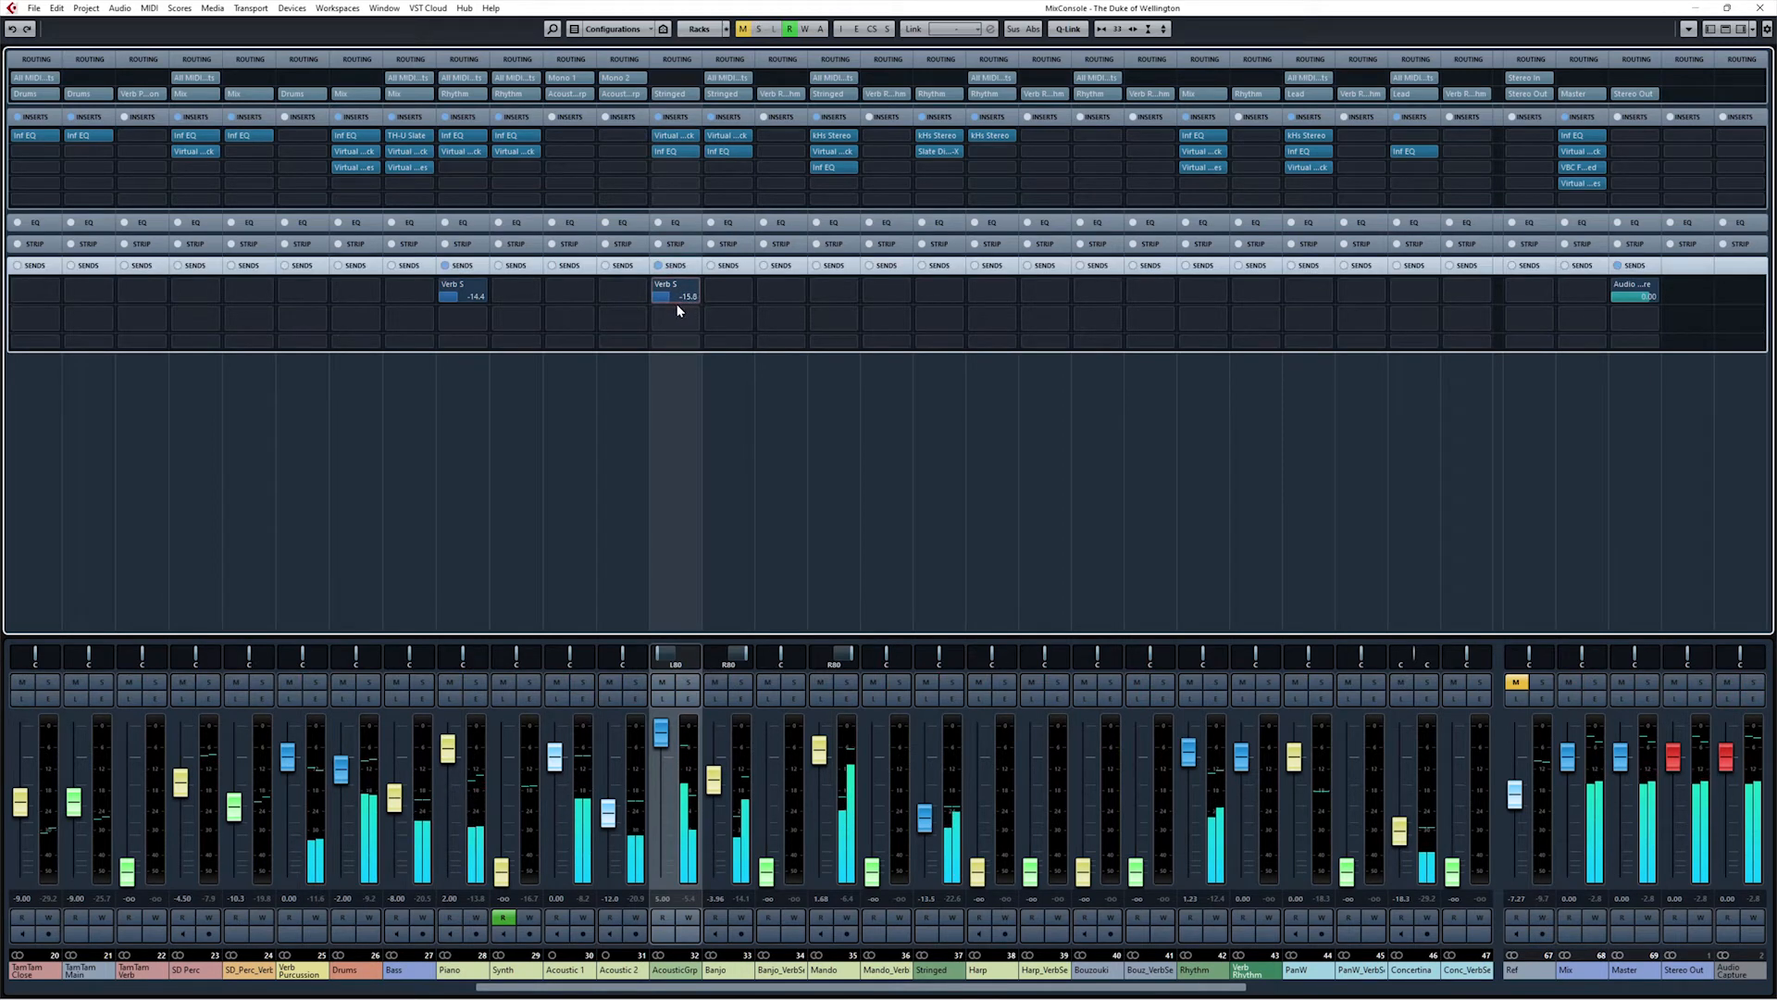
pyautogui.moveTo(694, 302); pyautogui.dragTo(680, 303)
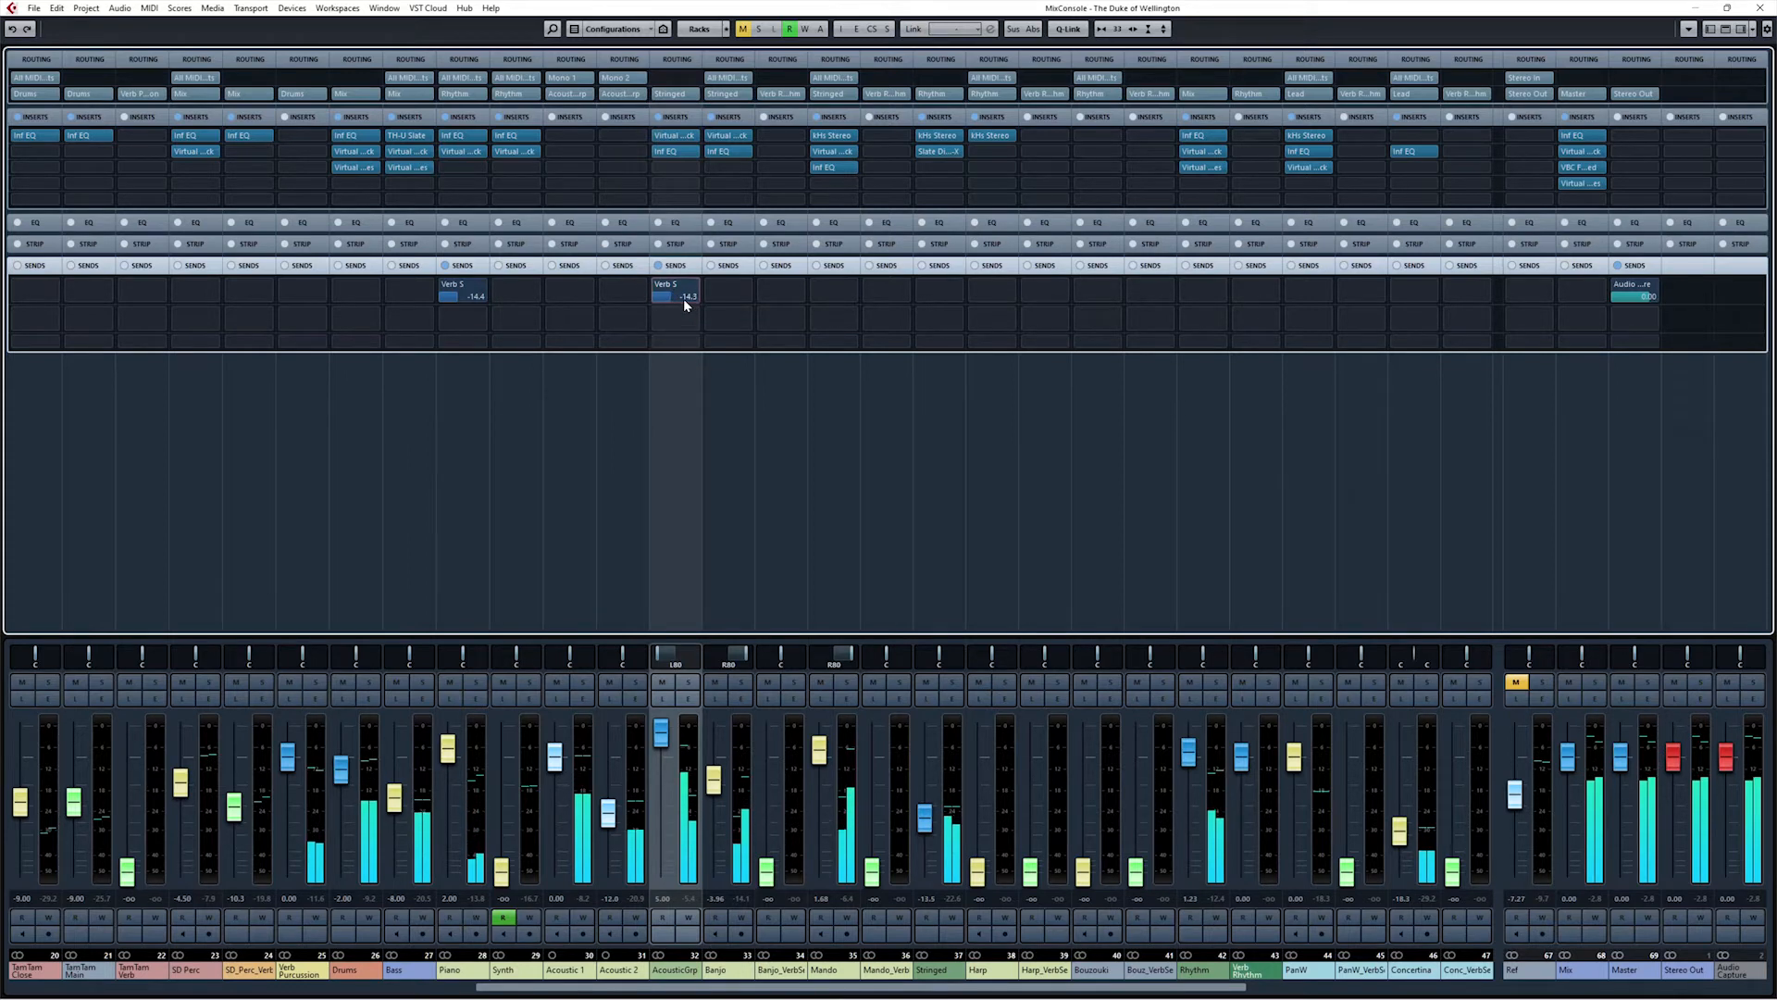
pyautogui.doubleClick(685, 298)
pyautogui.write('-')
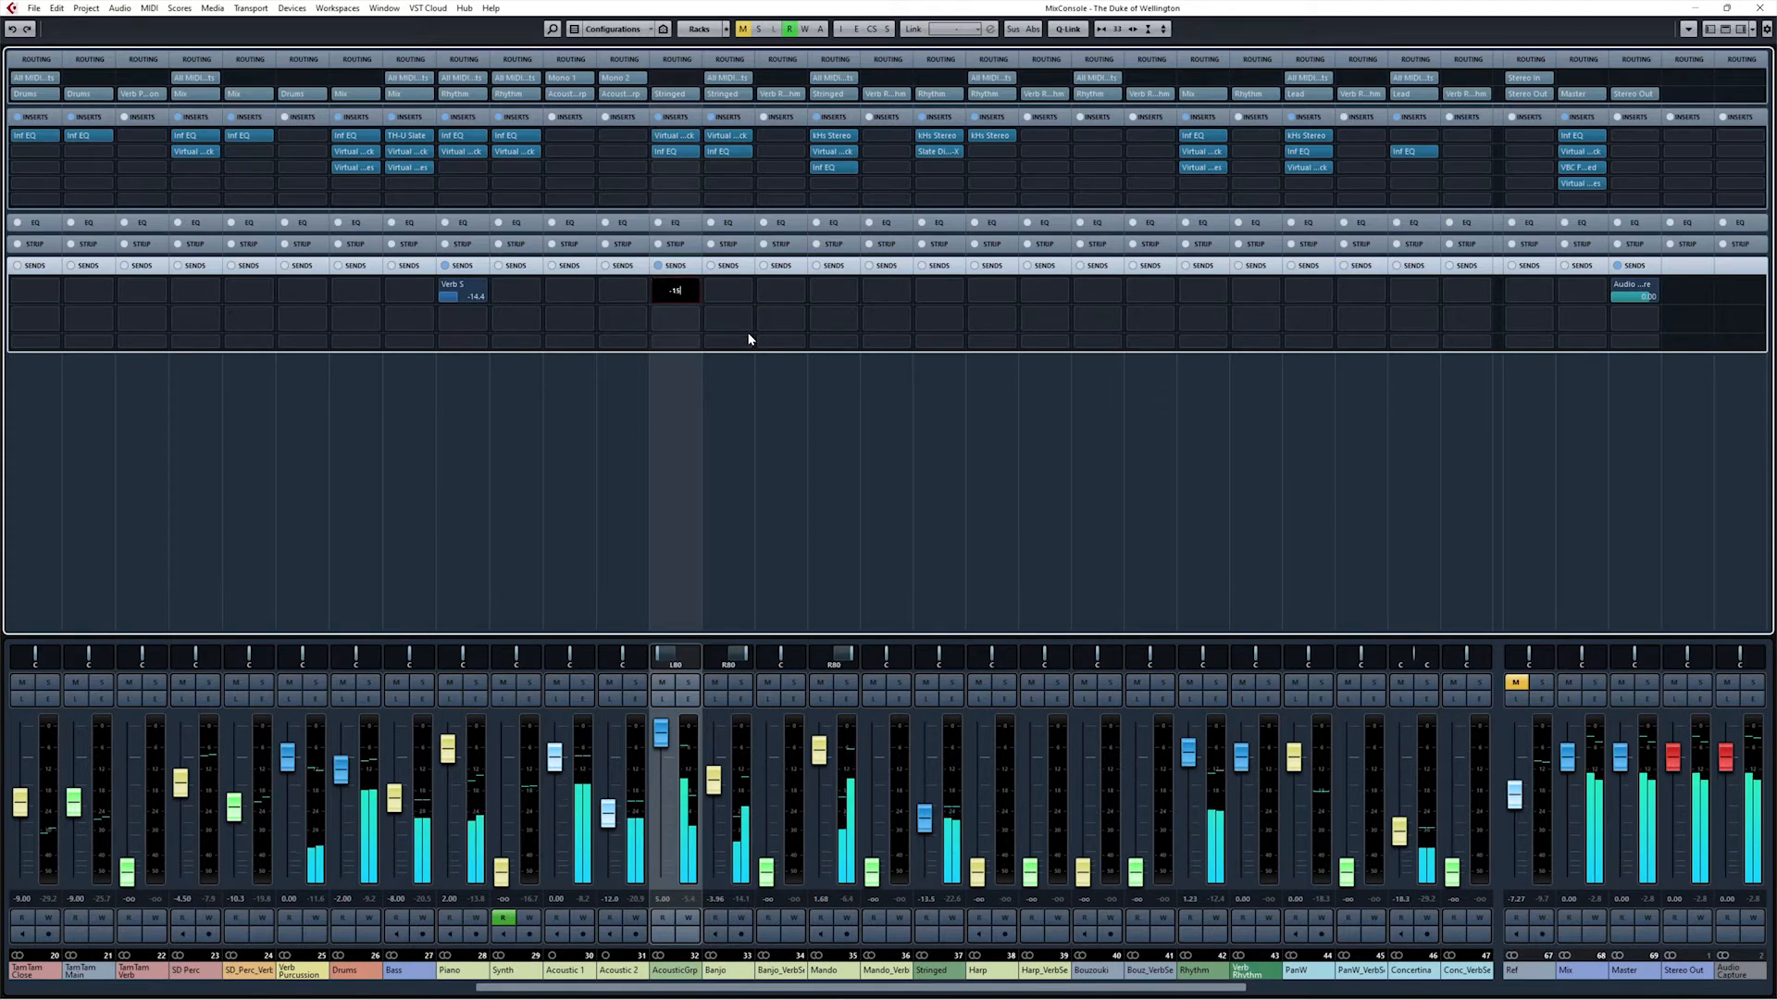
pyautogui.write('15')
pyautogui.press('Return')
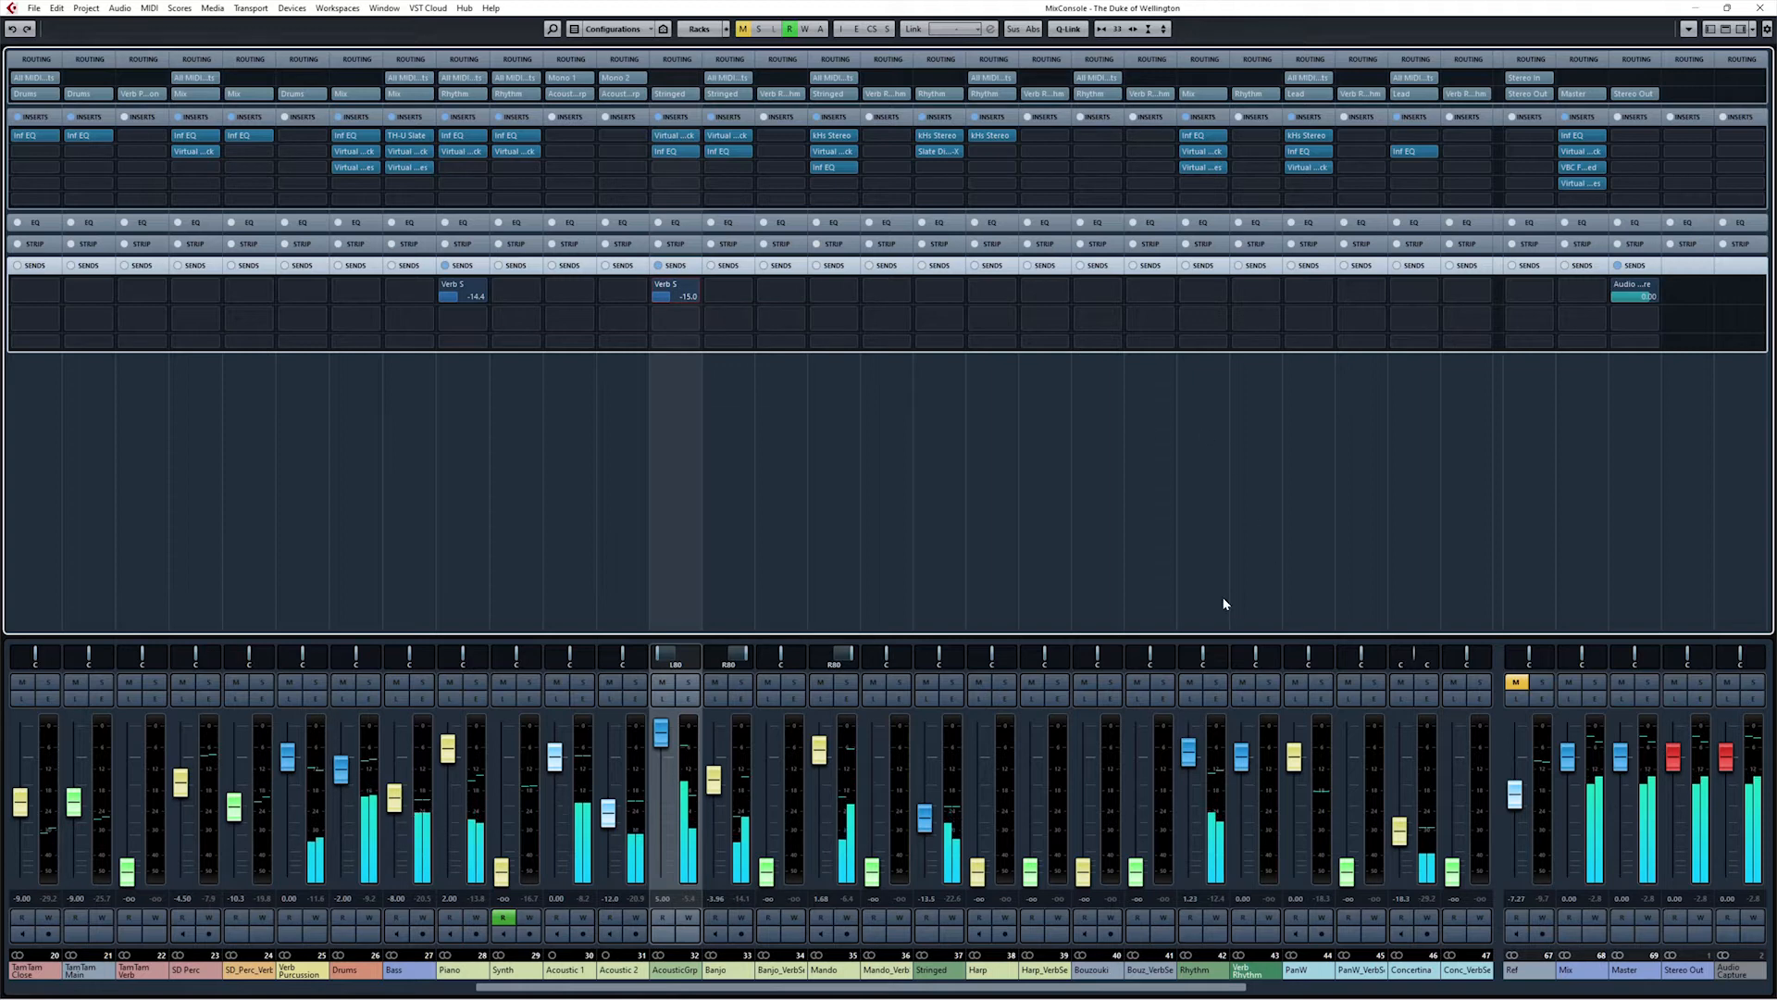
# Step: Try lowering the acoustic group's Verb S send to about -19.2 dB, comparing it in solo and in the mix
pyautogui.press('s')
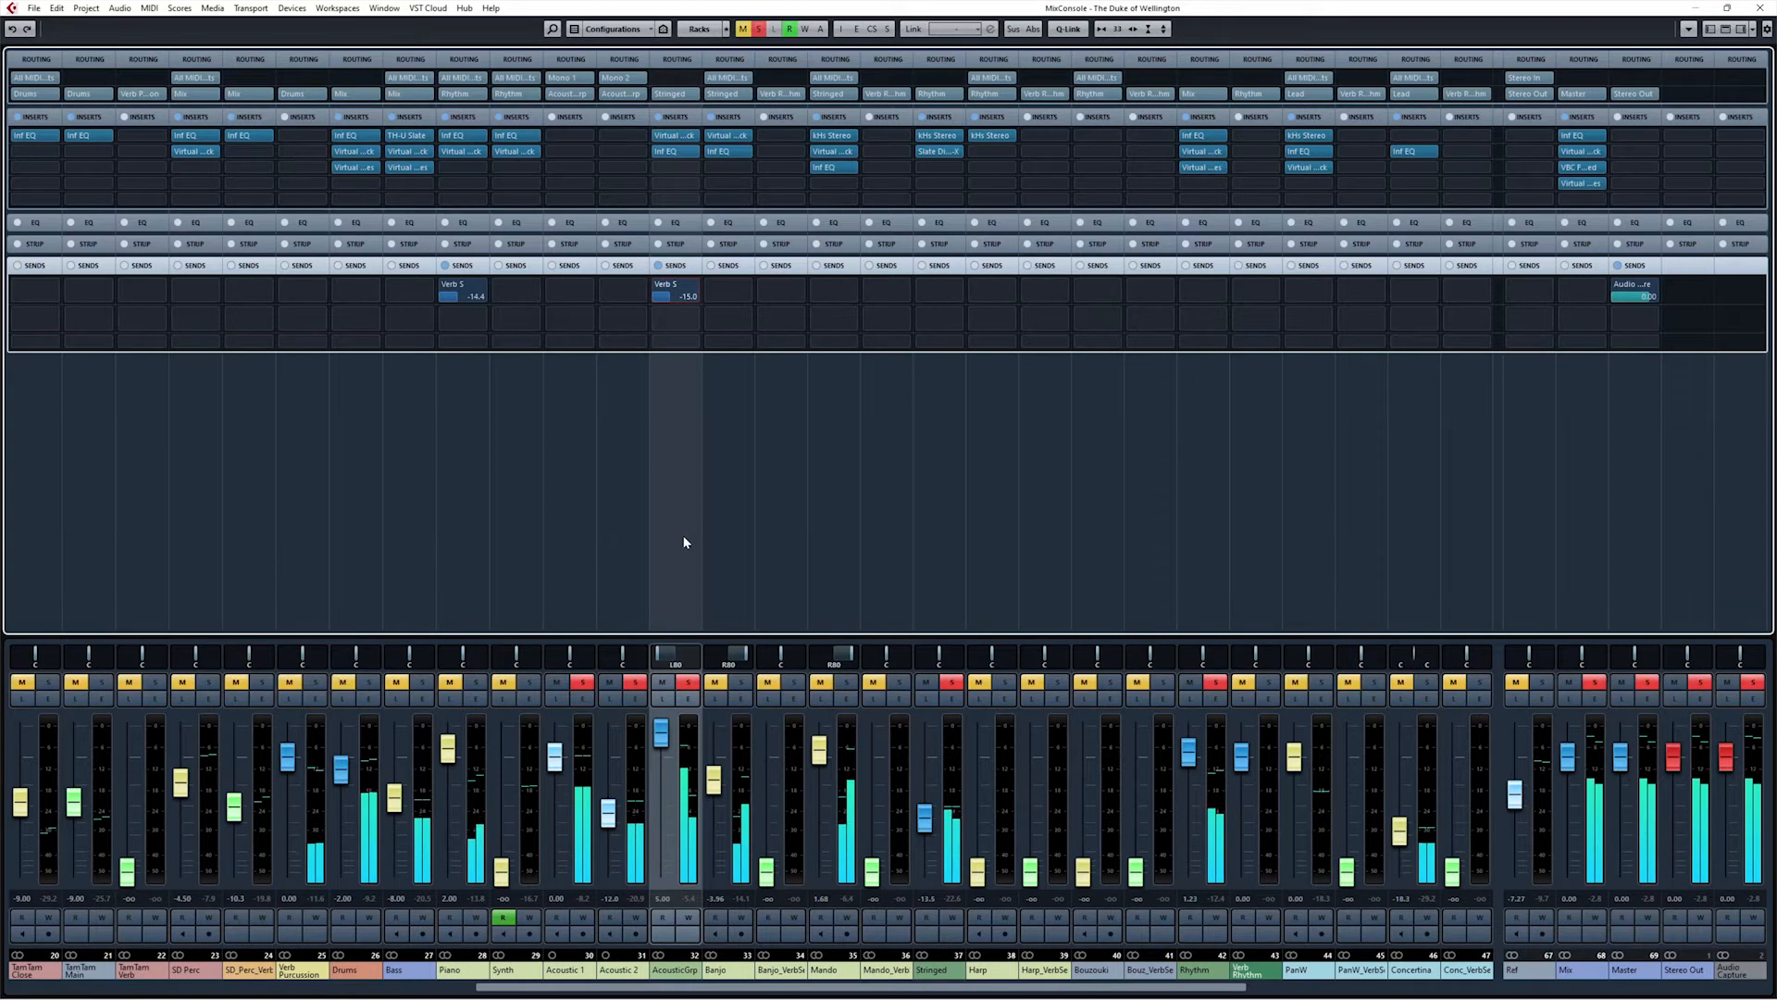
pyautogui.click(668, 296)
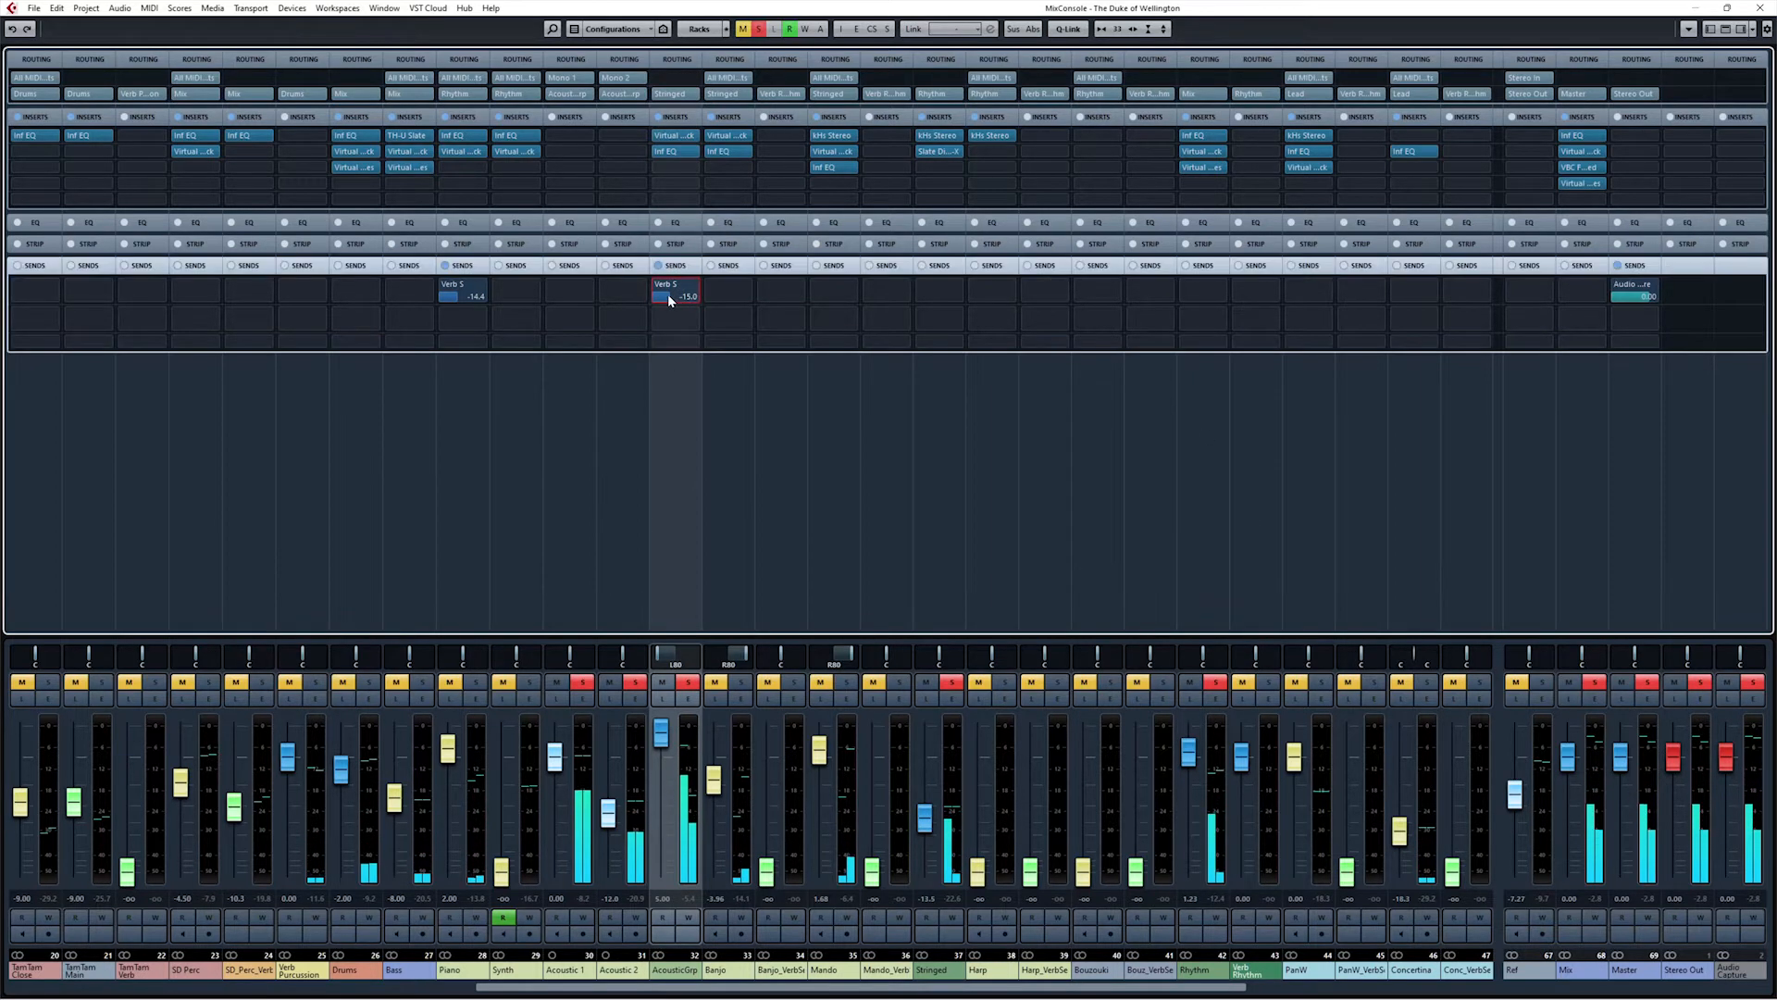
pyautogui.press('s')
pyautogui.moveTo(674, 296); pyautogui.dragTo(669, 296)
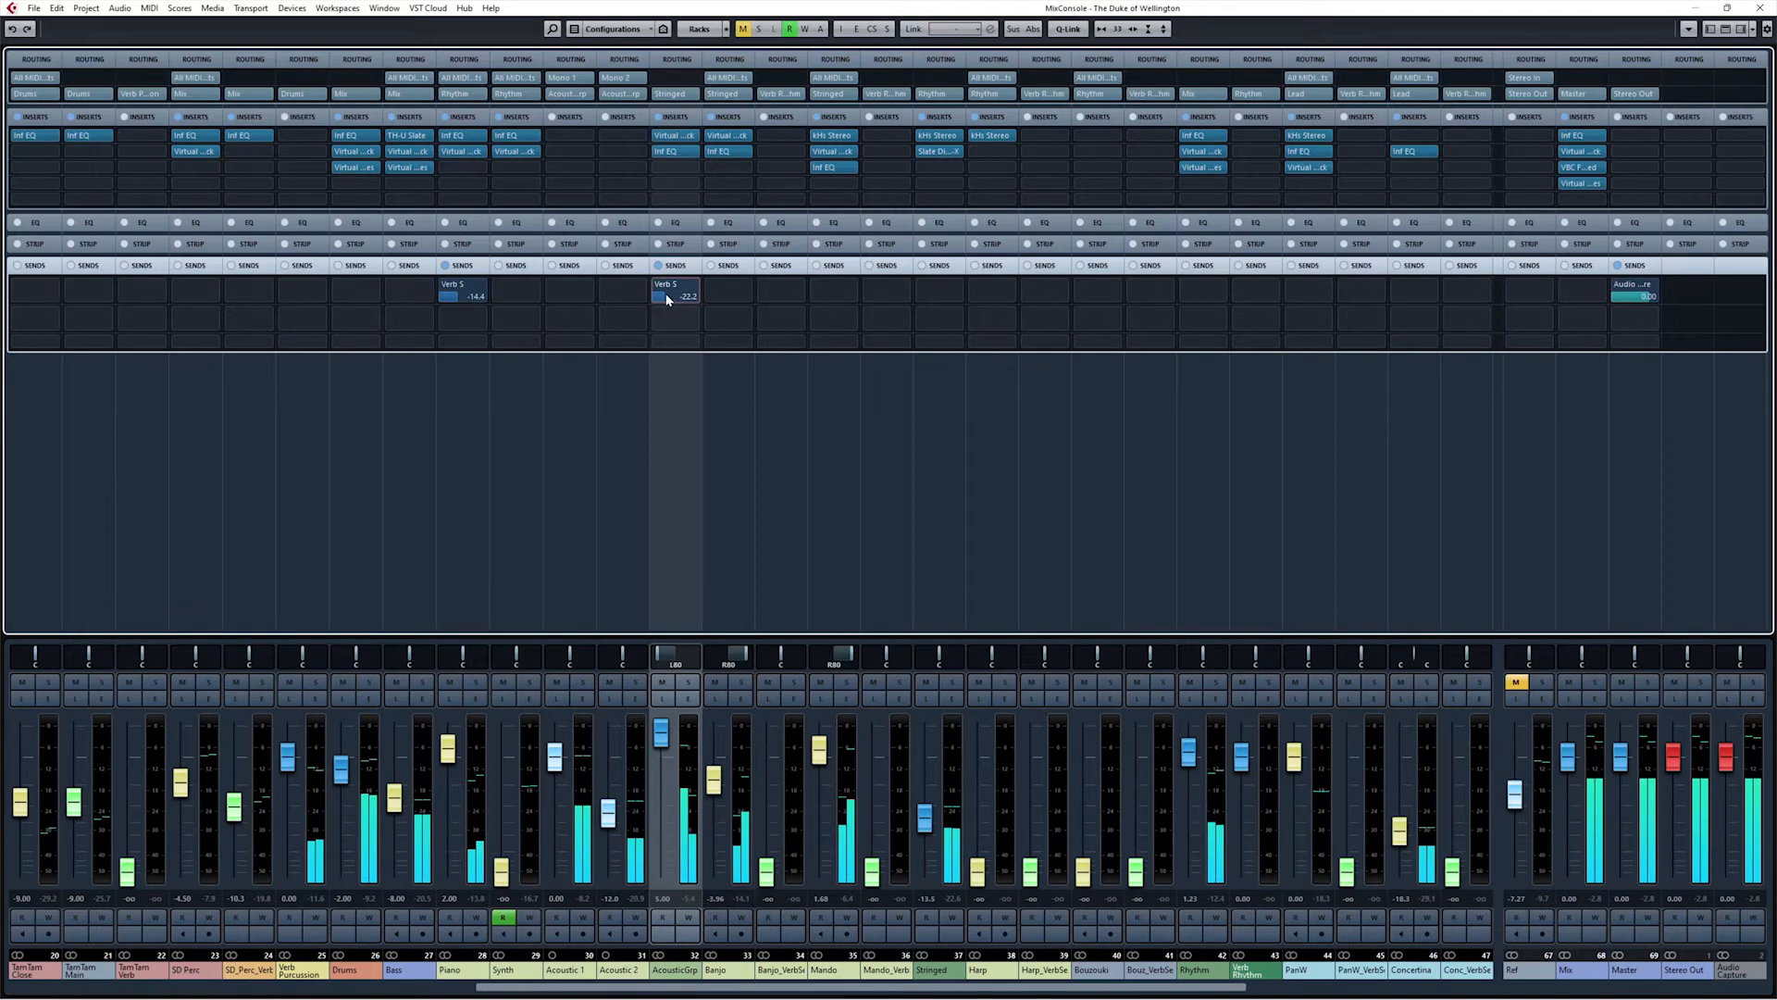
pyautogui.press('s')
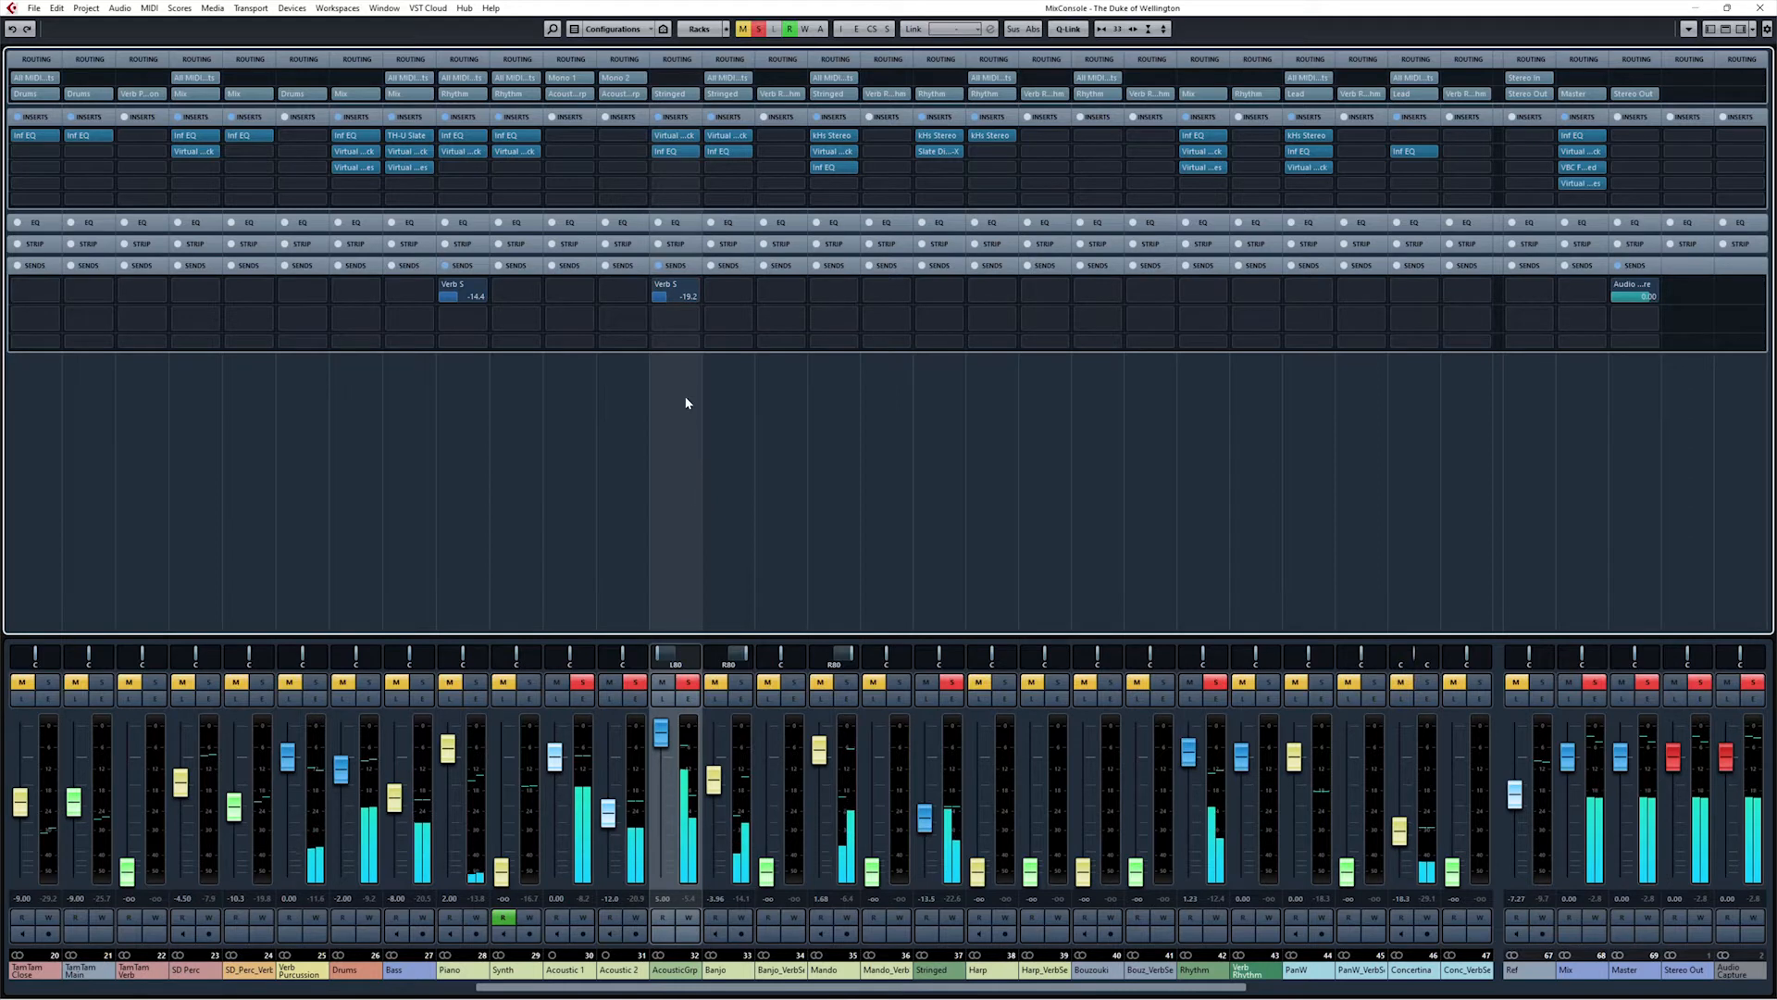
pyautogui.press('s')
# Step: Set the acoustic group's Verb S send to -16 dB and compare the group in solo and in the mix
pyautogui.click(668, 297)
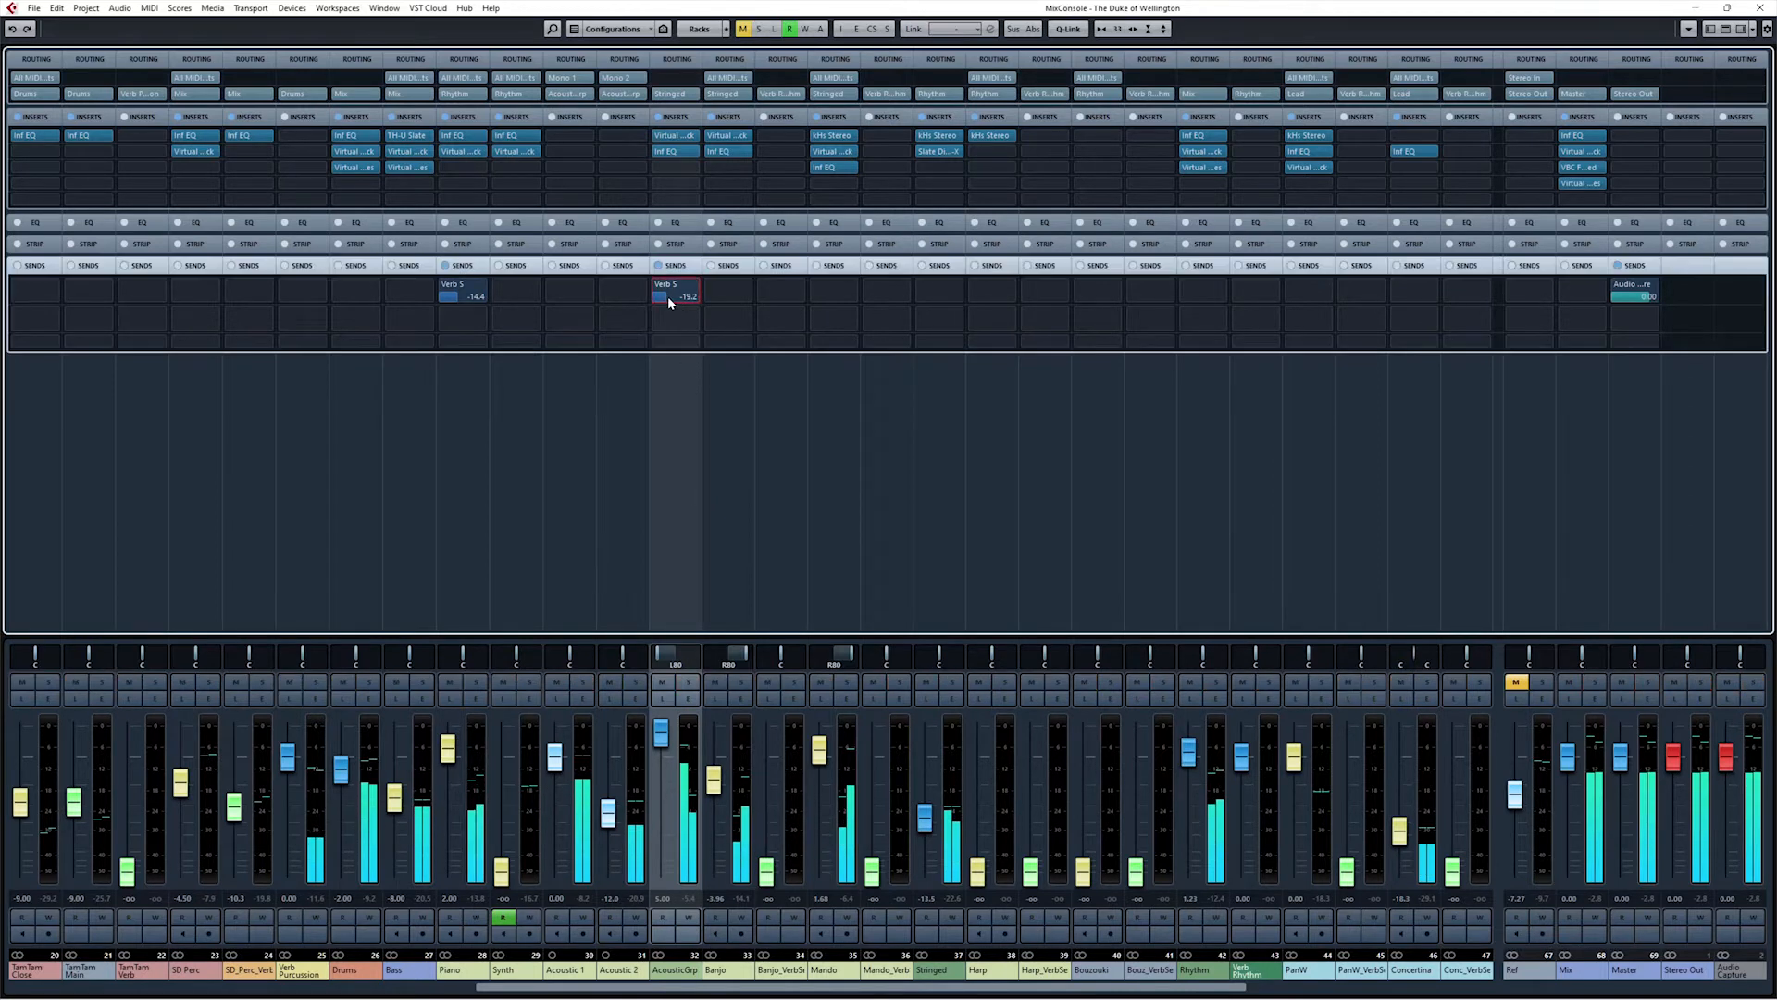
pyautogui.doubleClick(688, 298)
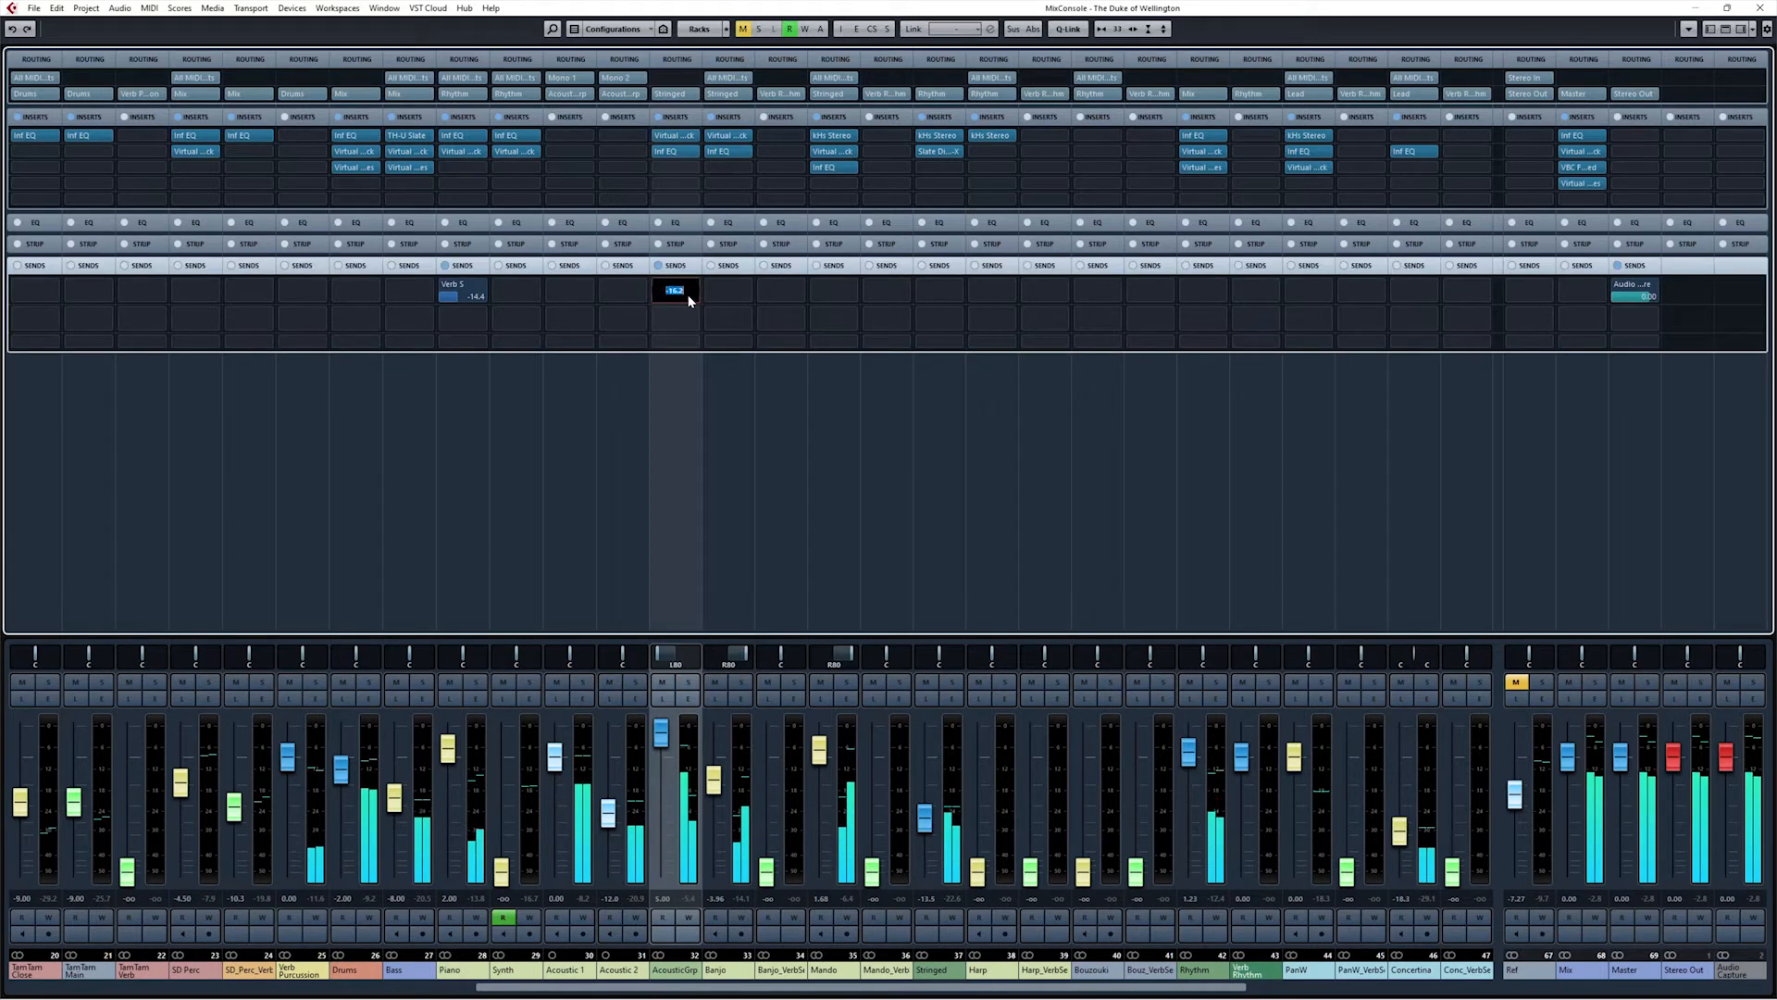
pyautogui.write('-16')
pyautogui.press('Return')
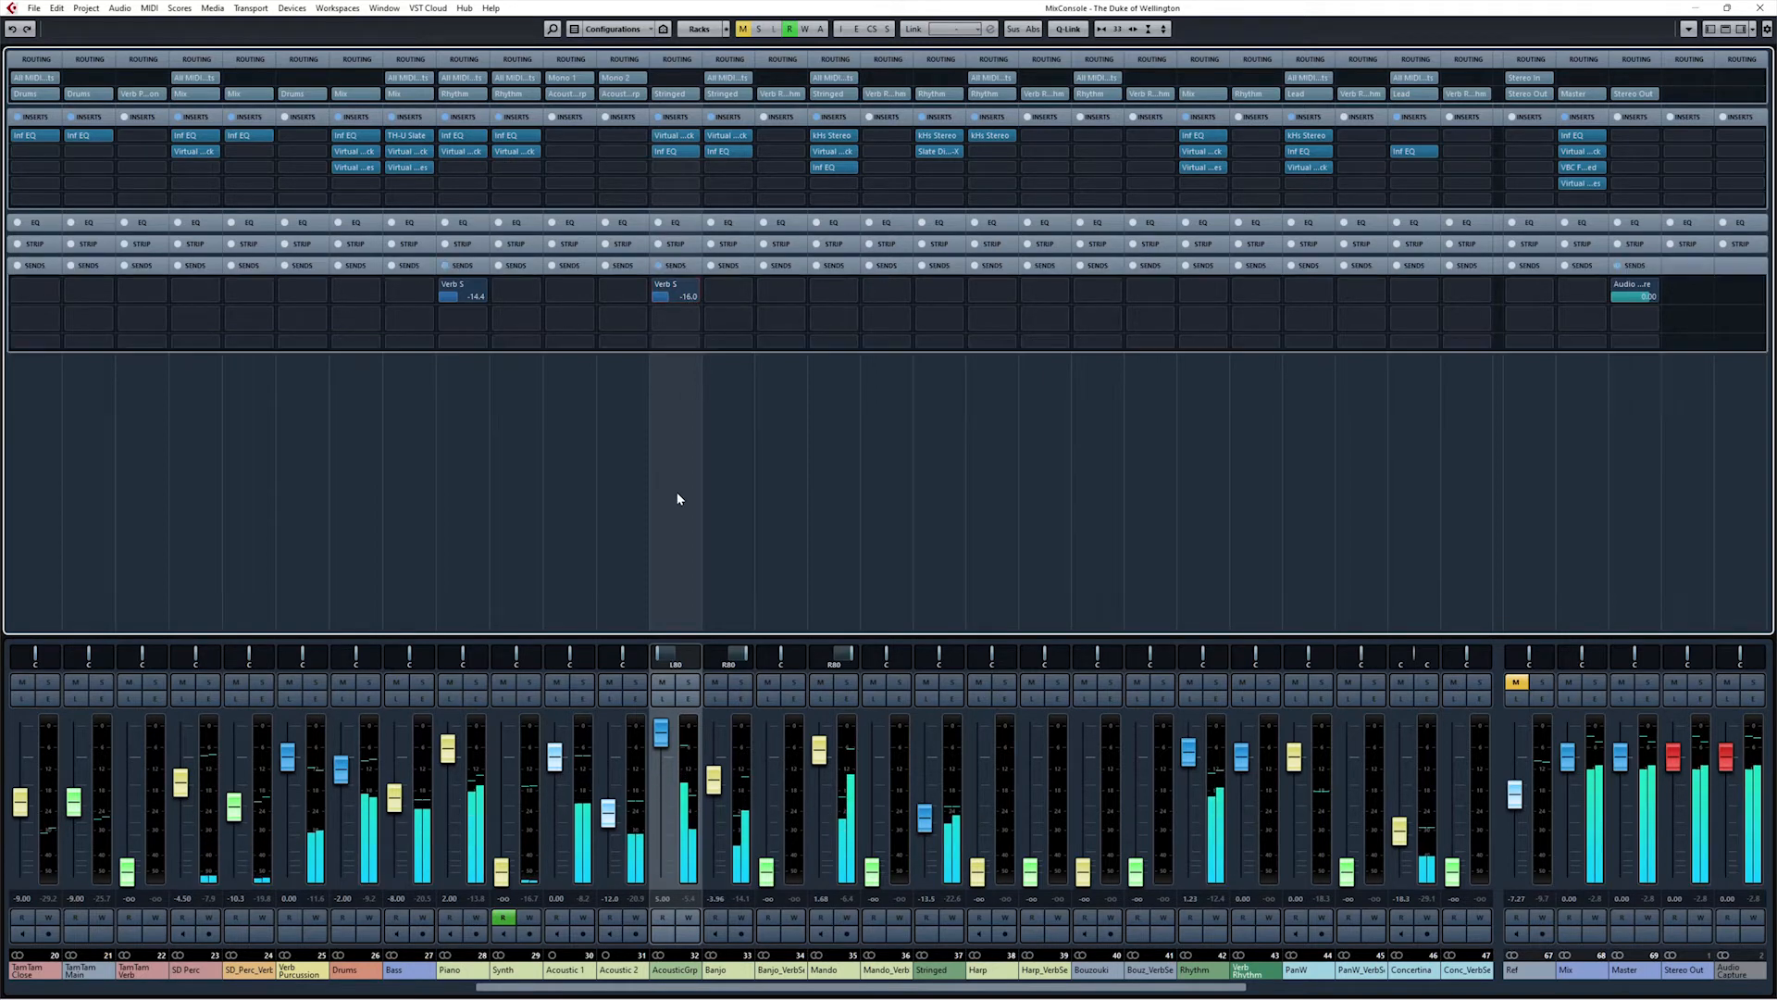
pyautogui.press('s')
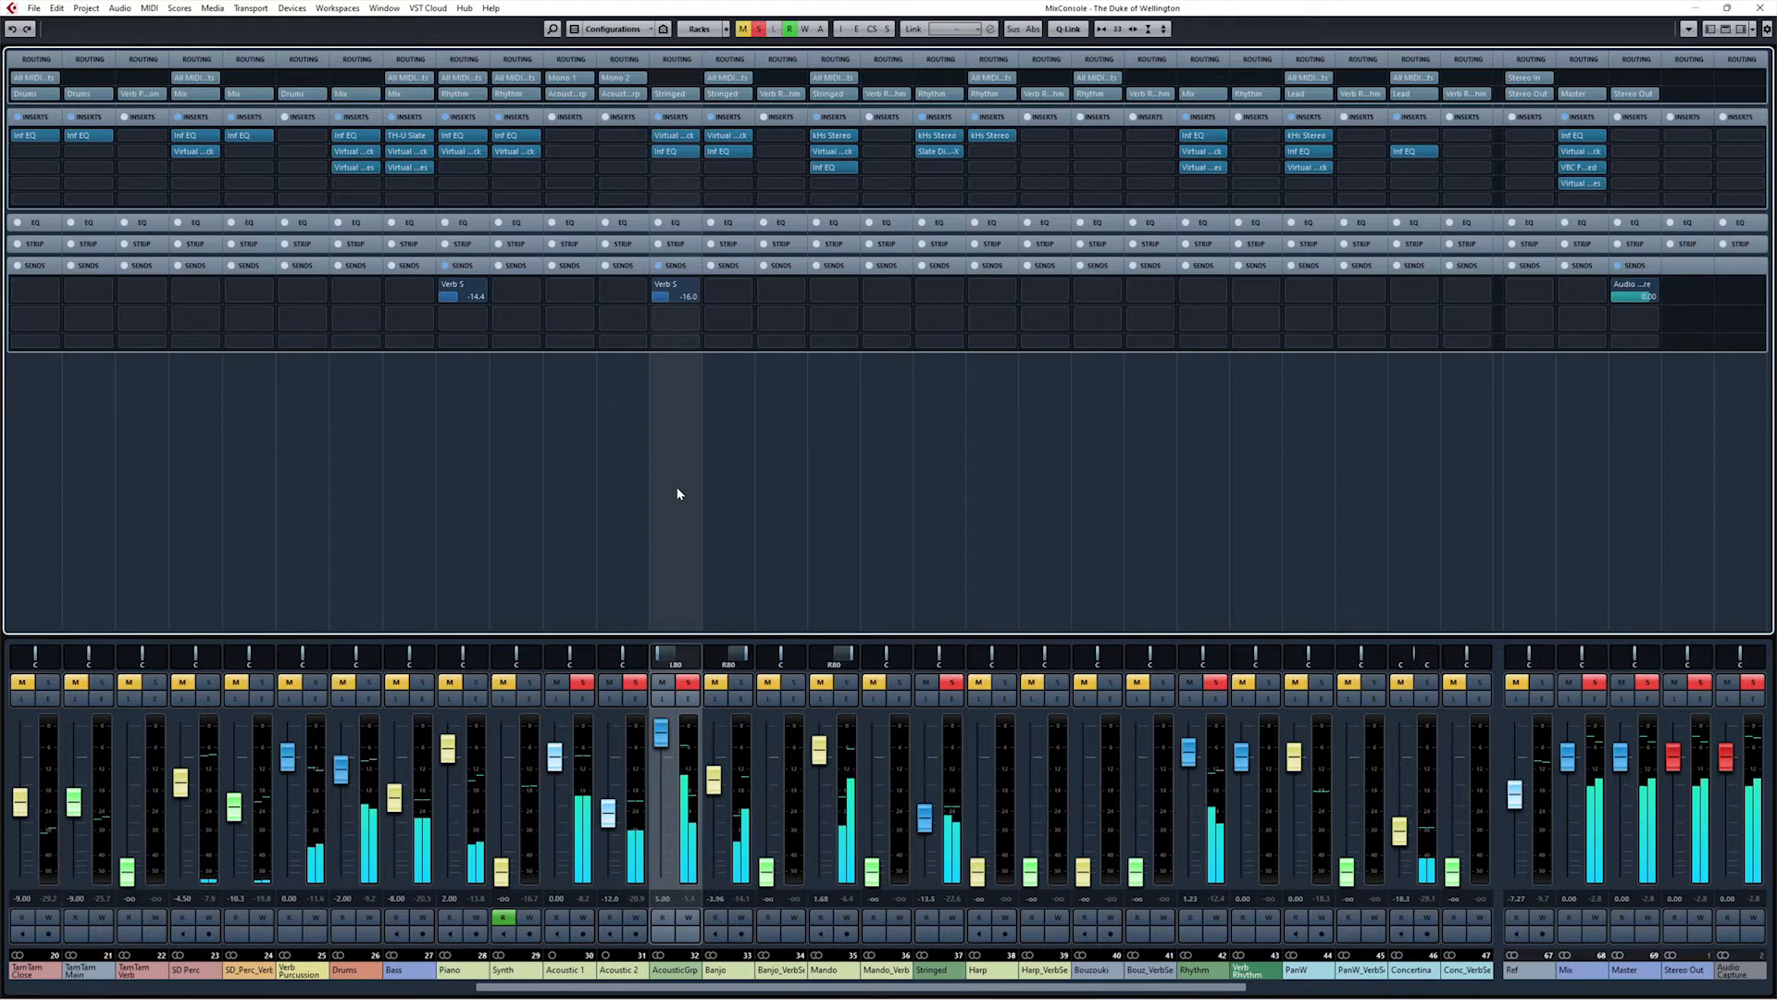
pyautogui.press('s')
# Step: Add a Verb L send to the acoustic group and lower it to about -25.4 dB, checking it in solo and in the mix
pyautogui.click(689, 317)
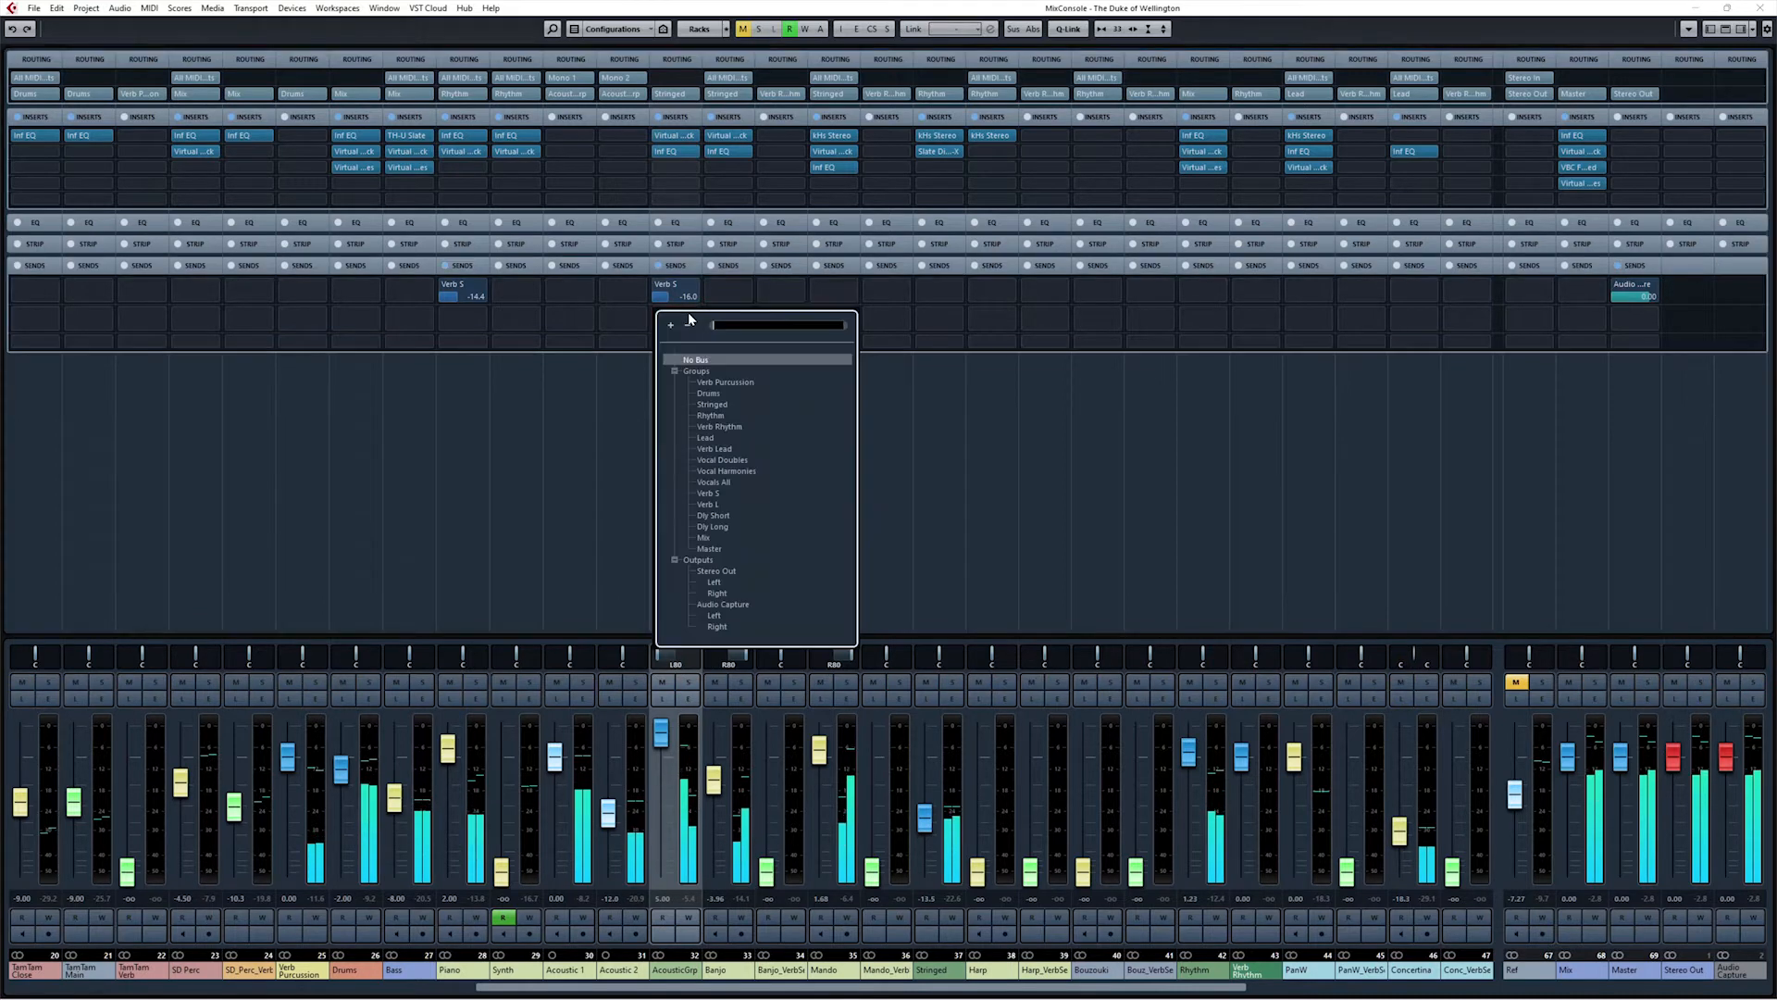
pyautogui.write('verb')
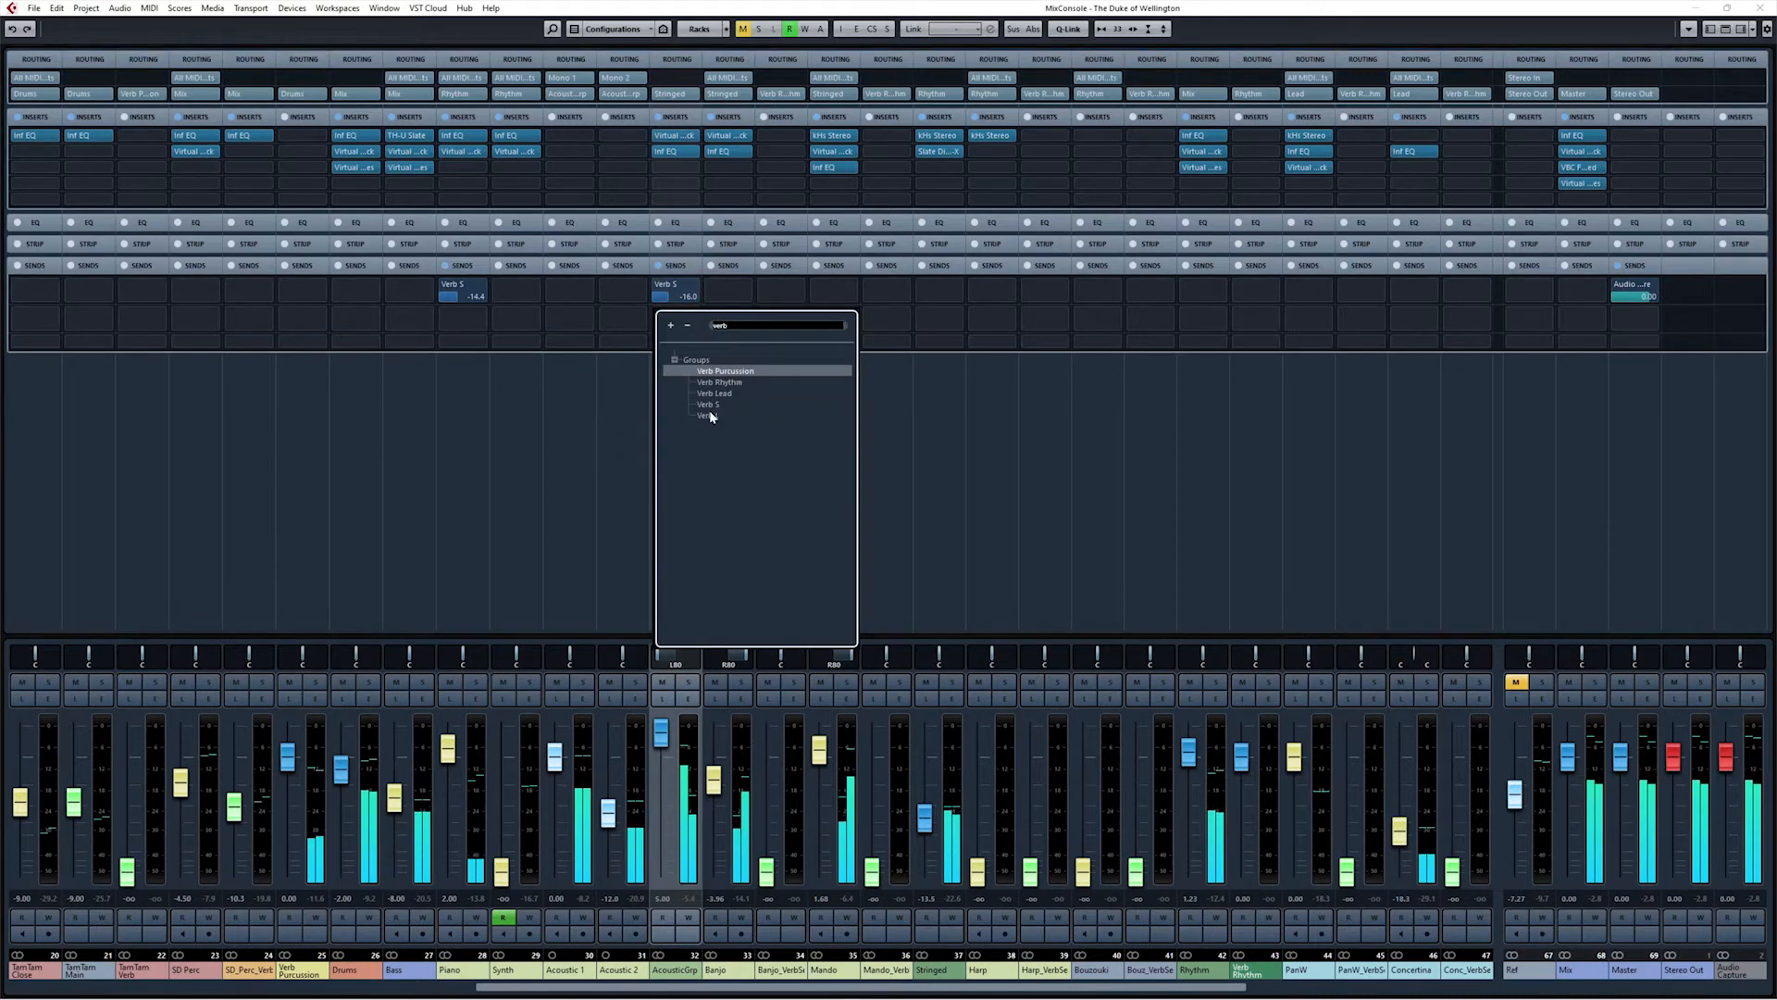
pyautogui.click(711, 415)
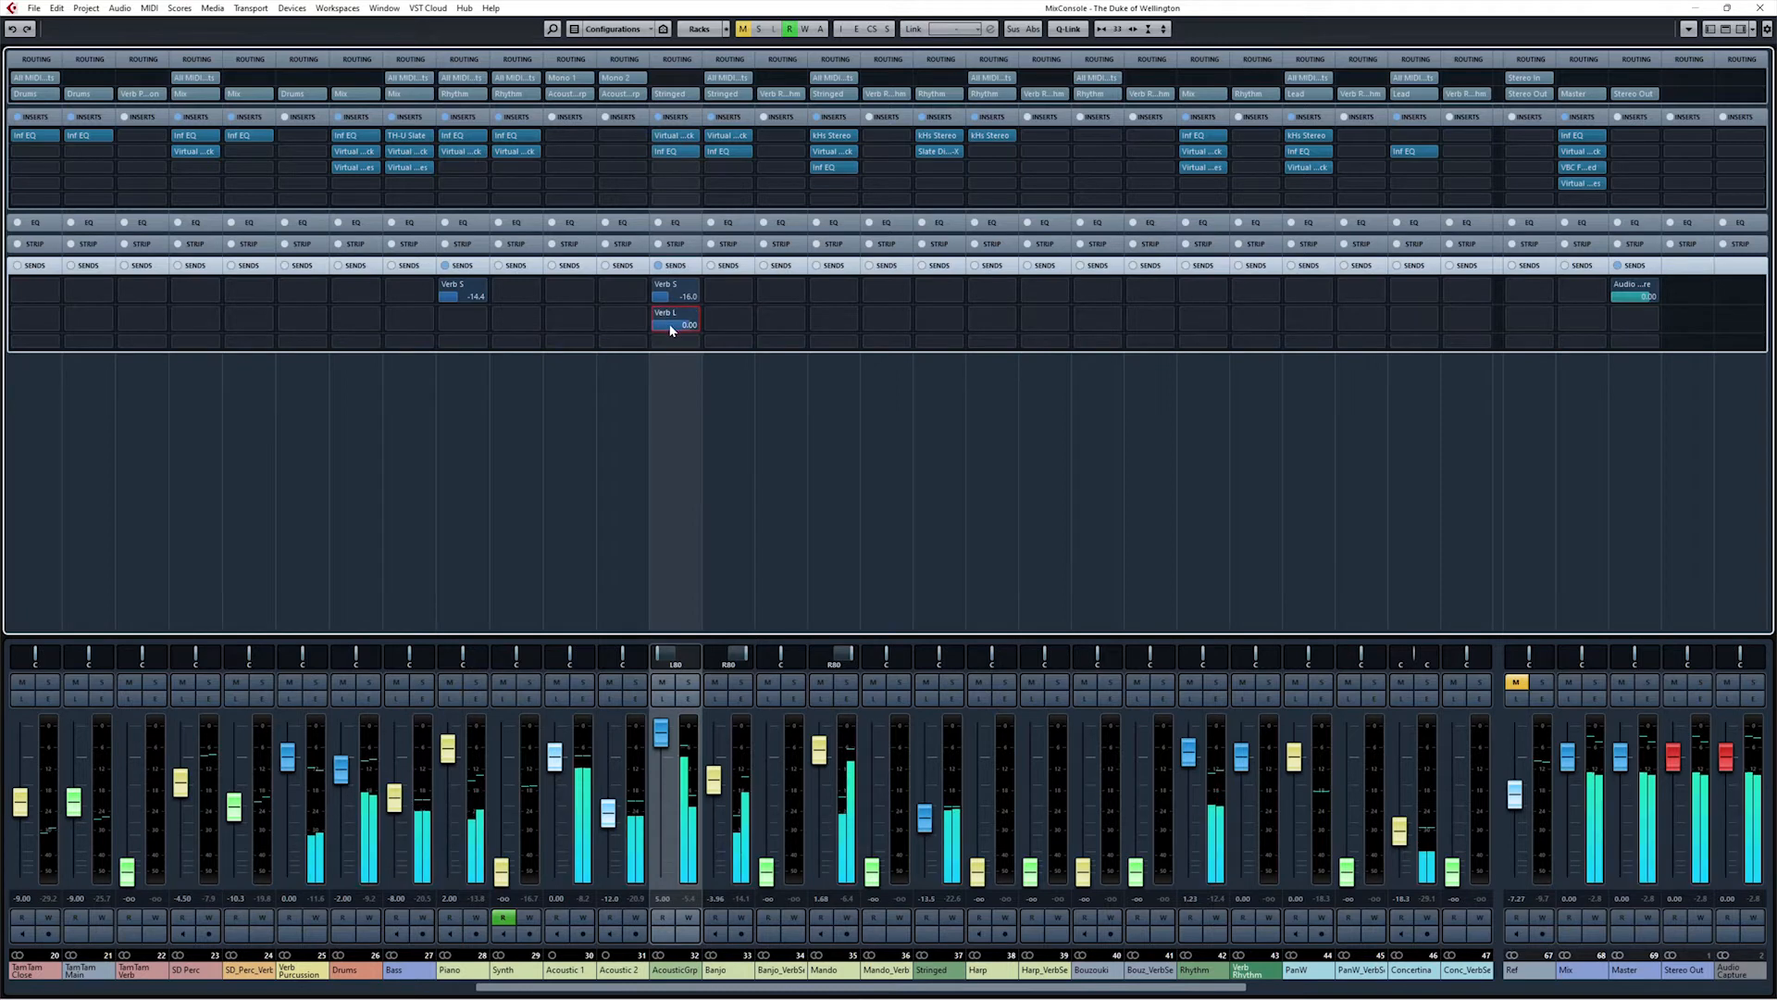
pyautogui.moveTo(687, 331); pyautogui.dragTo(671, 334)
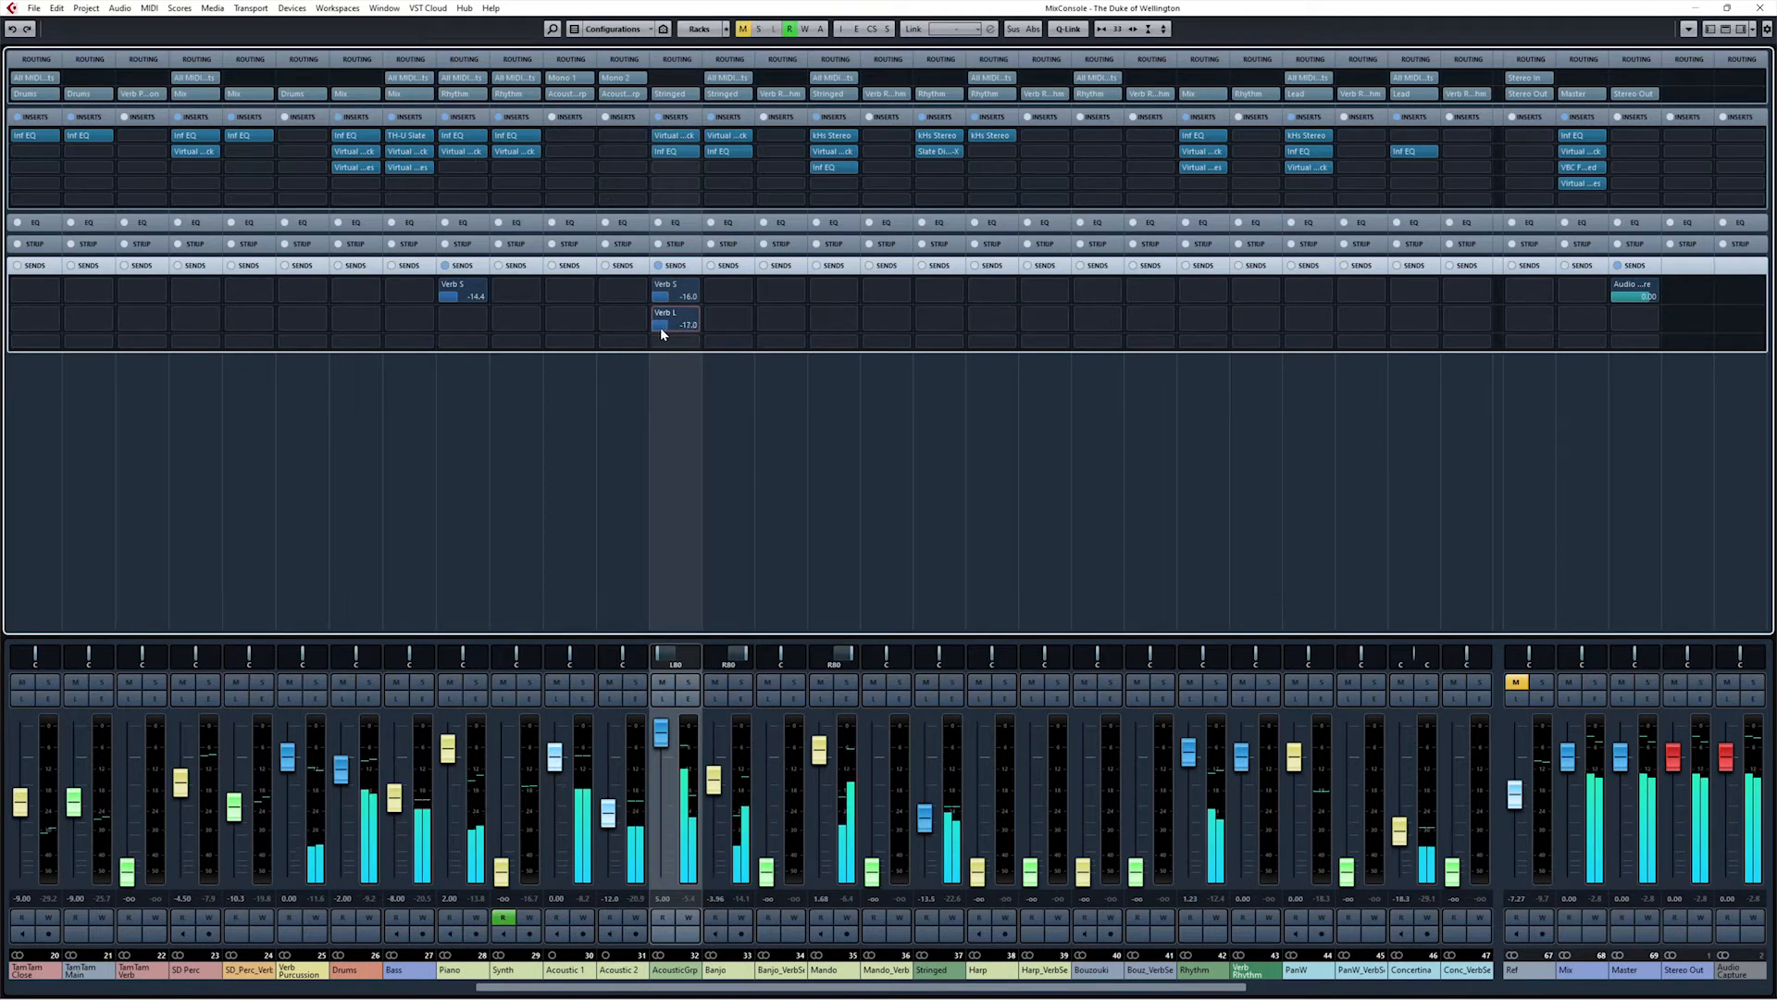
pyautogui.press('s')
pyautogui.moveTo(670, 324)
pyautogui.mouseDown()
pyautogui.moveTo(693, 323)
pyautogui.moveTo(670, 325)
pyautogui.mouseUp()
pyautogui.press('s')
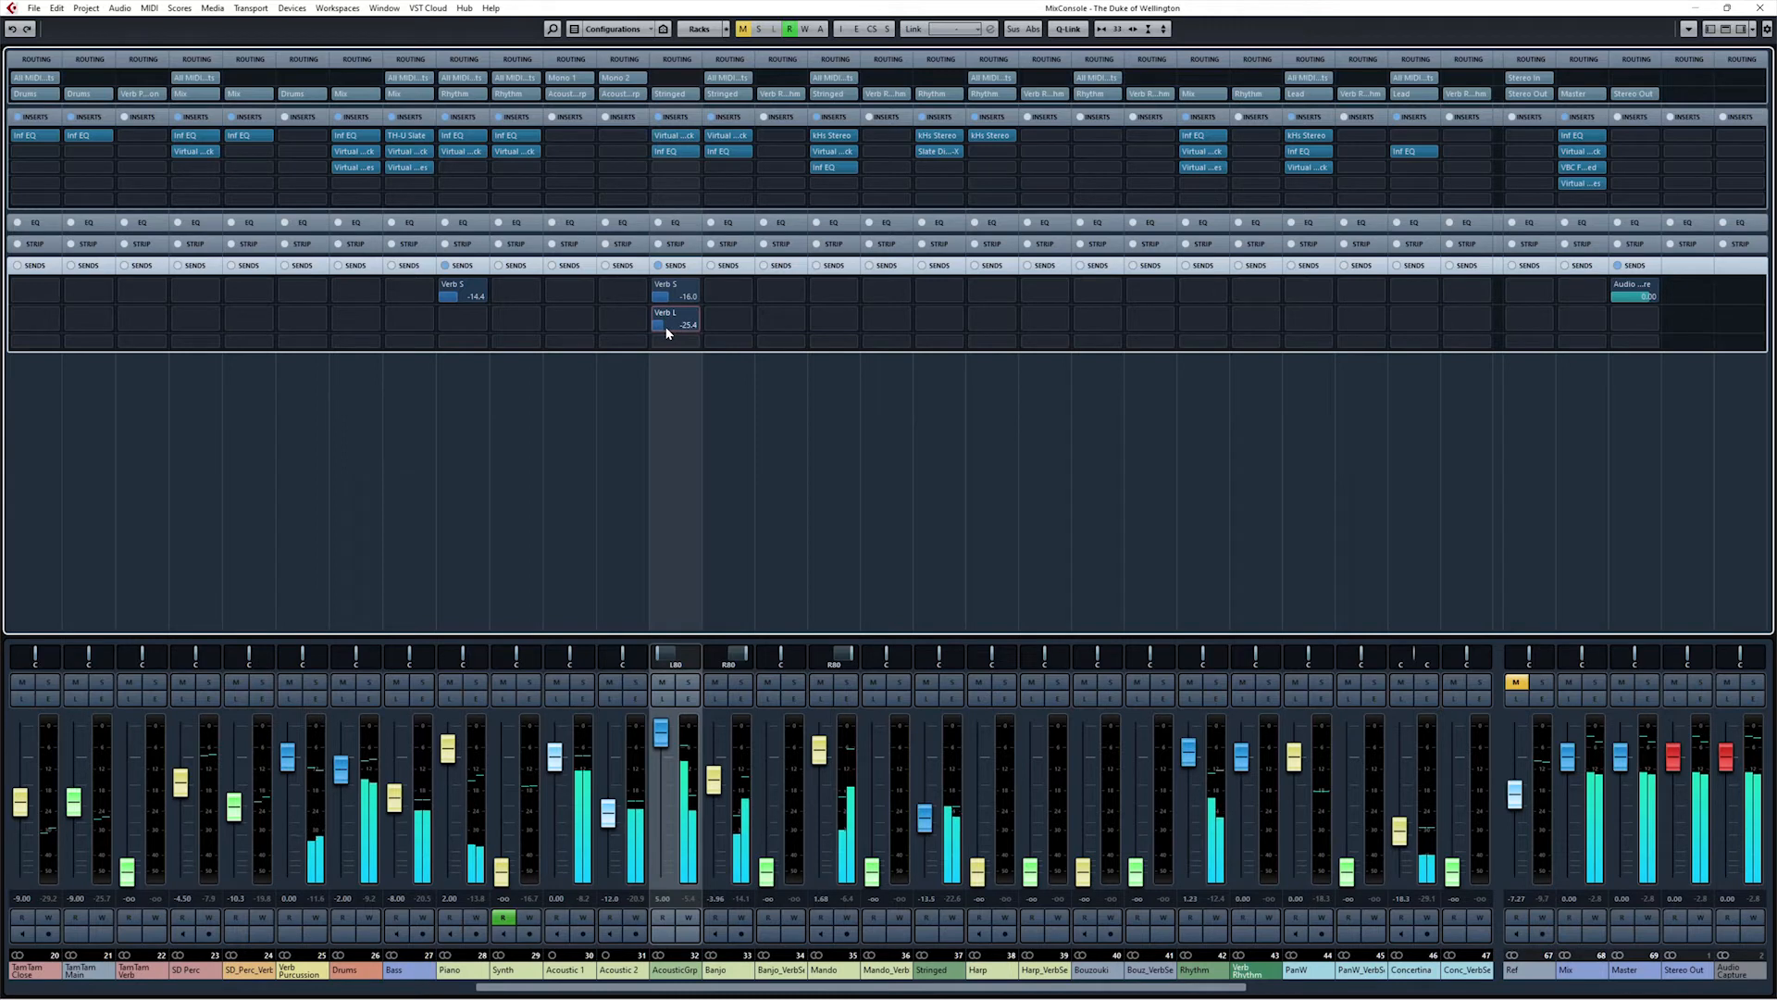
# Step: Set the acoustic group's Verb L send to -25 dB and solo the group to hear it
pyautogui.doubleClick(690, 325)
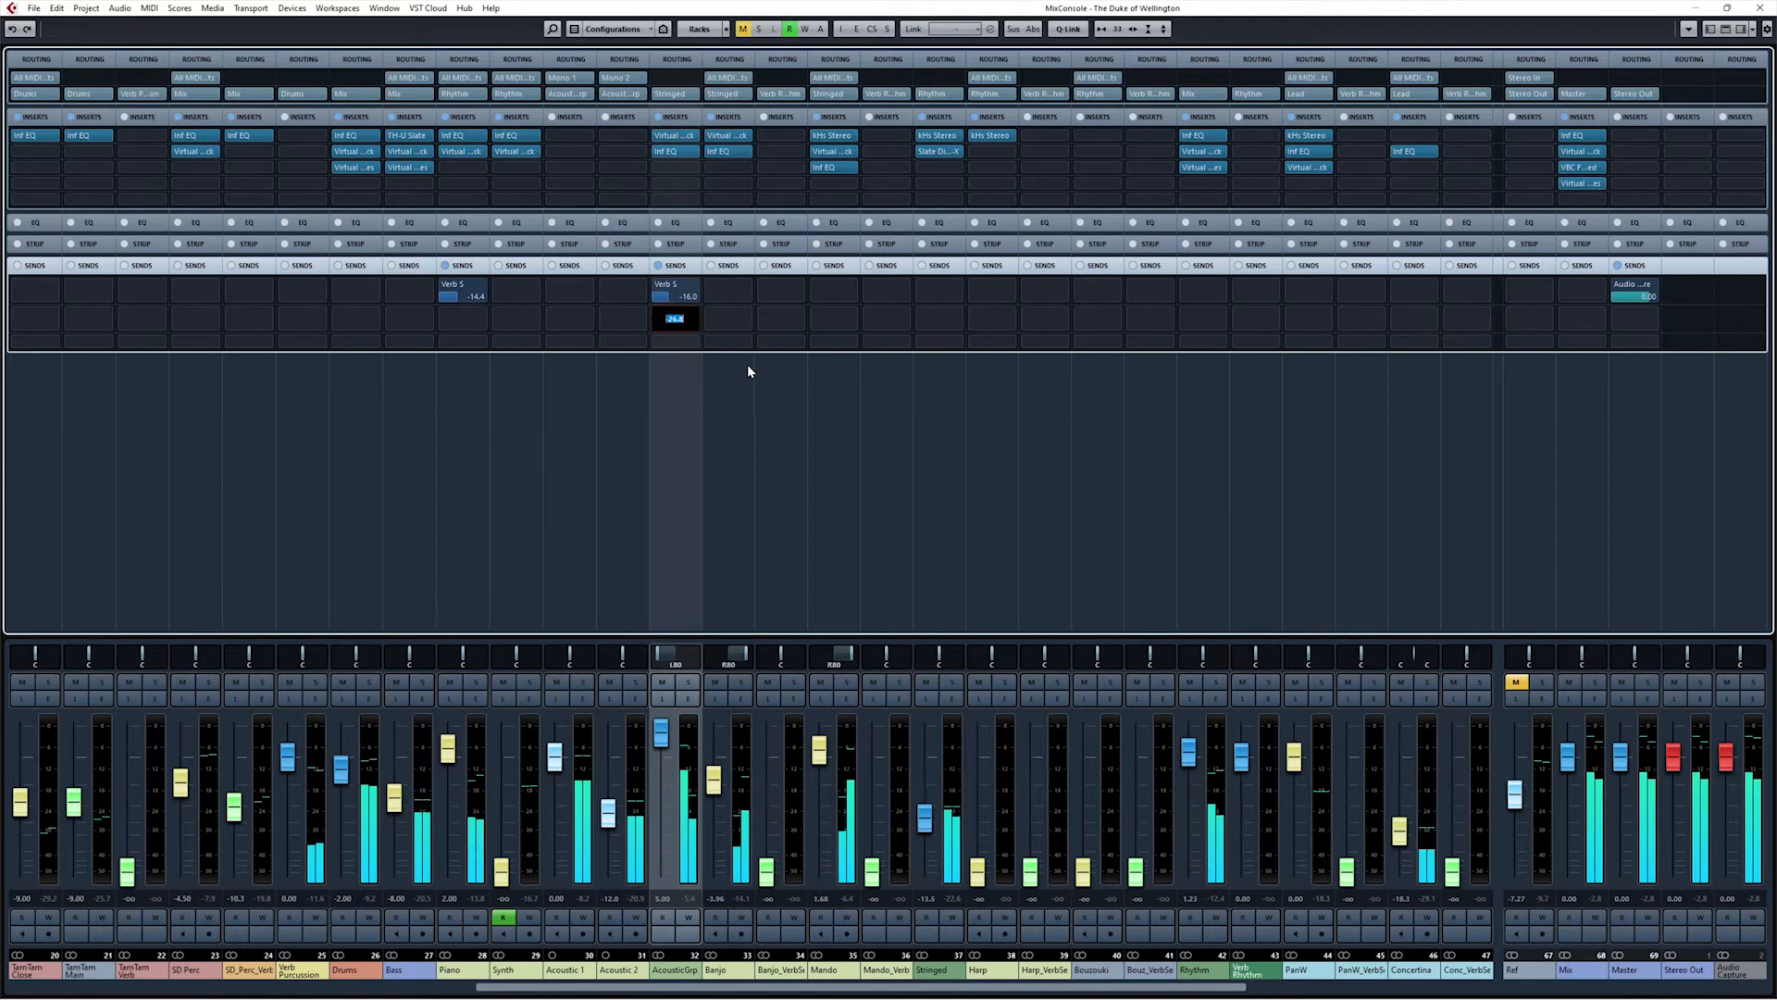
pyautogui.write('-25')
pyautogui.press('Return')
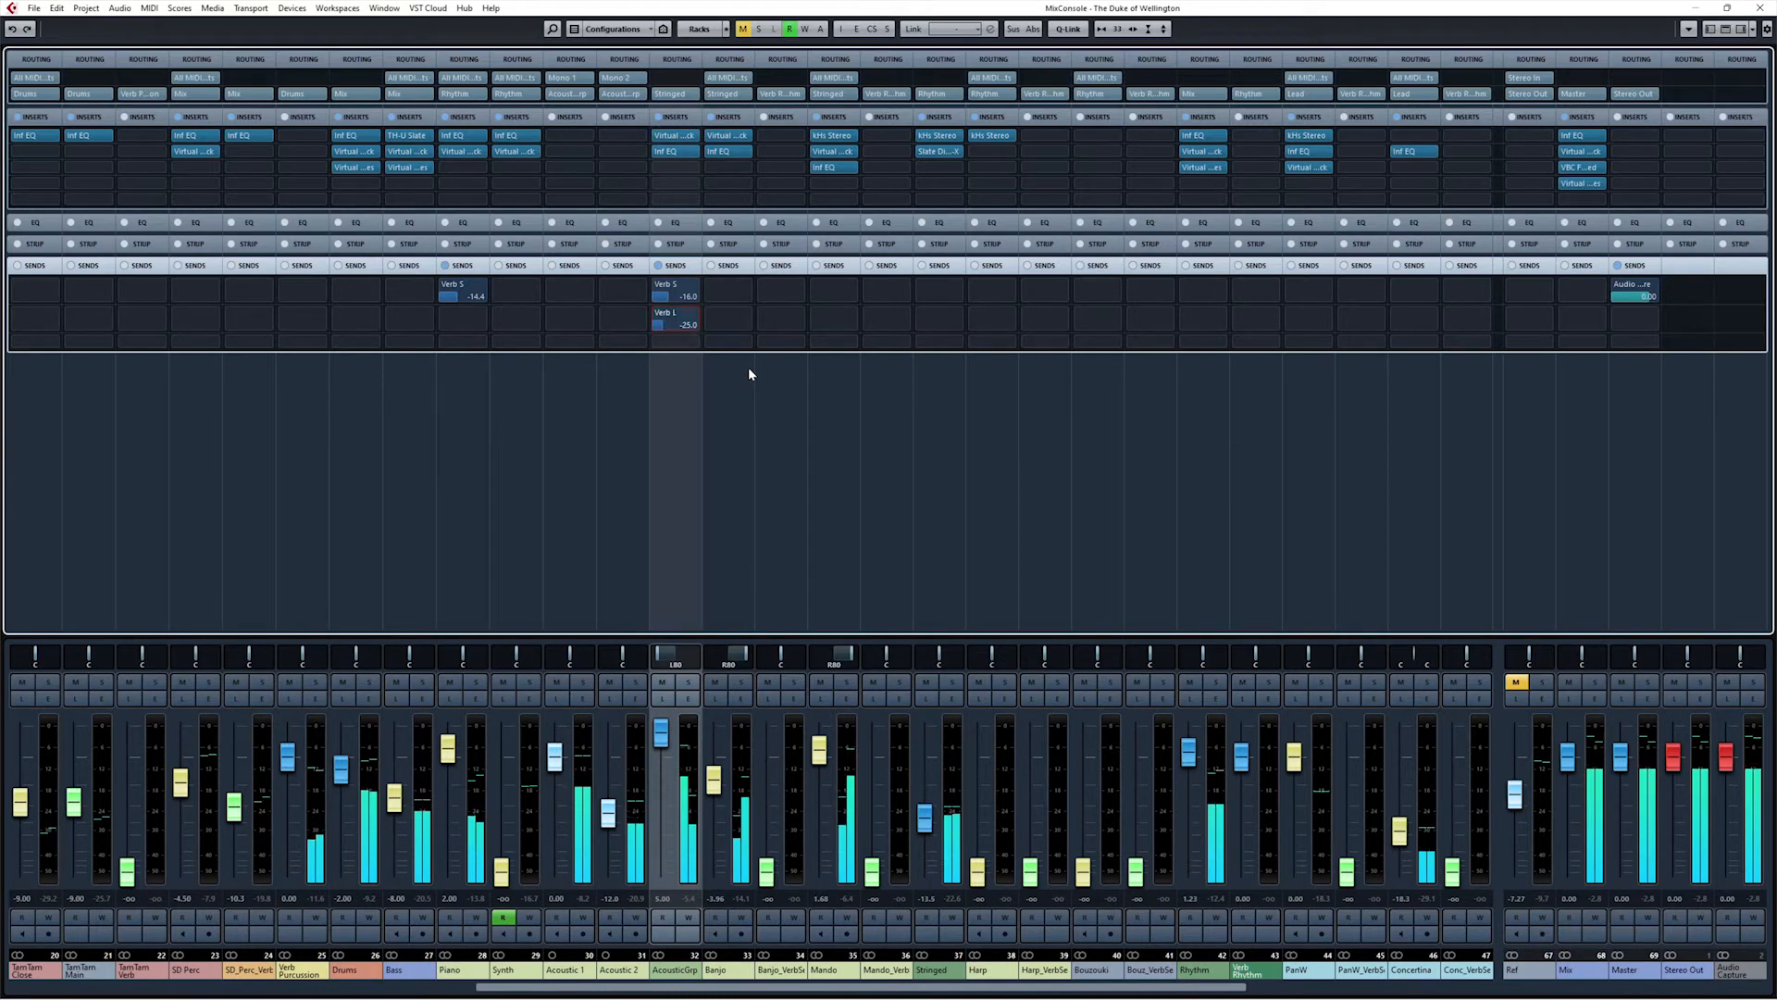
pyautogui.press('s')
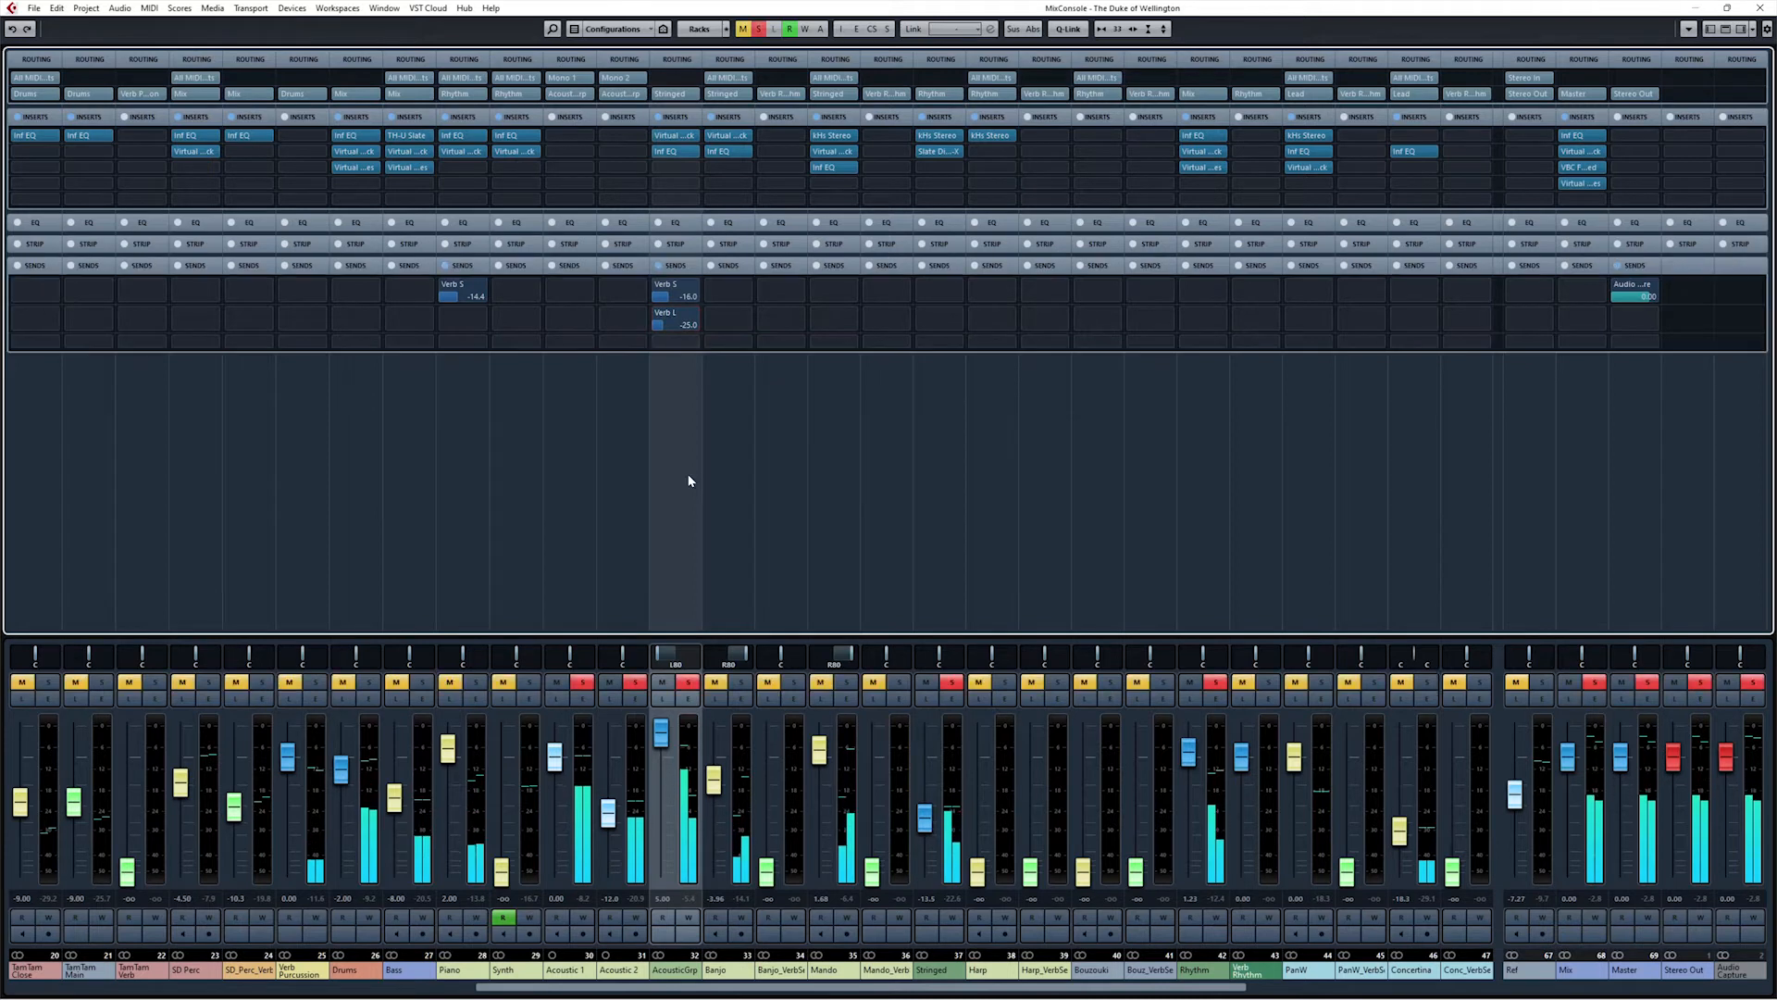
# Step: Solo the banjo and raise its verb send channel to about -5 dB
pyautogui.press('s')
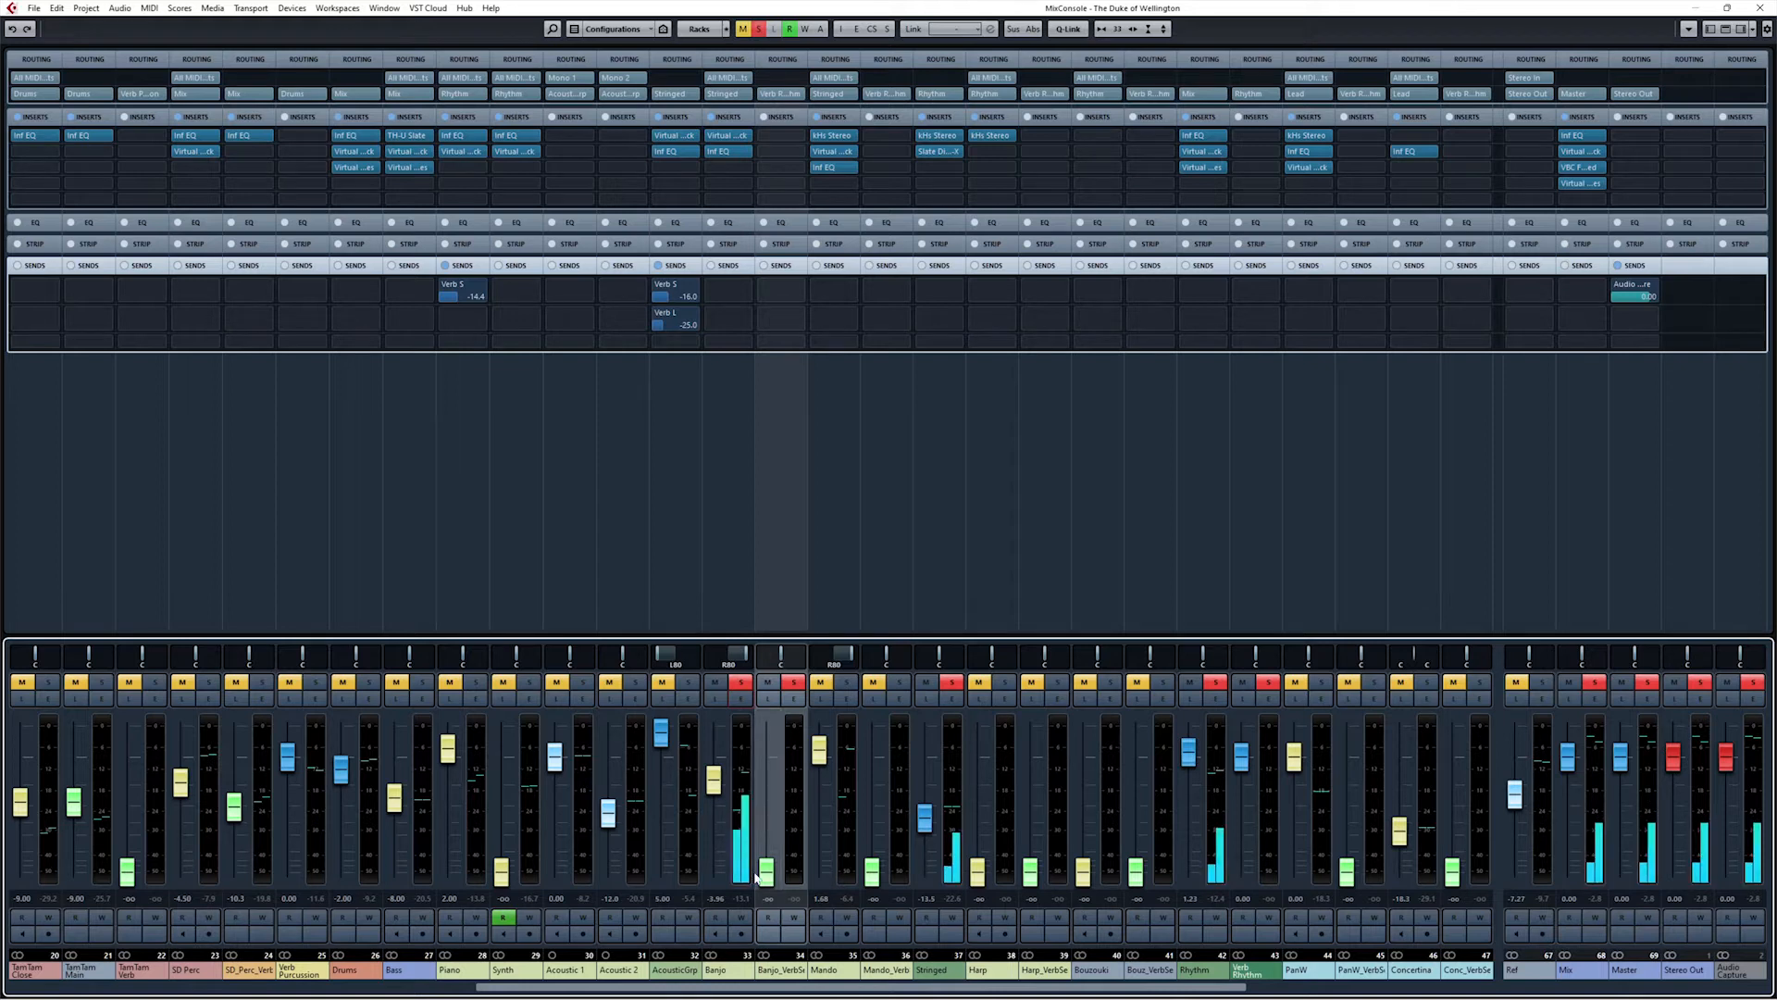
pyautogui.moveTo(761, 872); pyautogui.dragTo(769, 819)
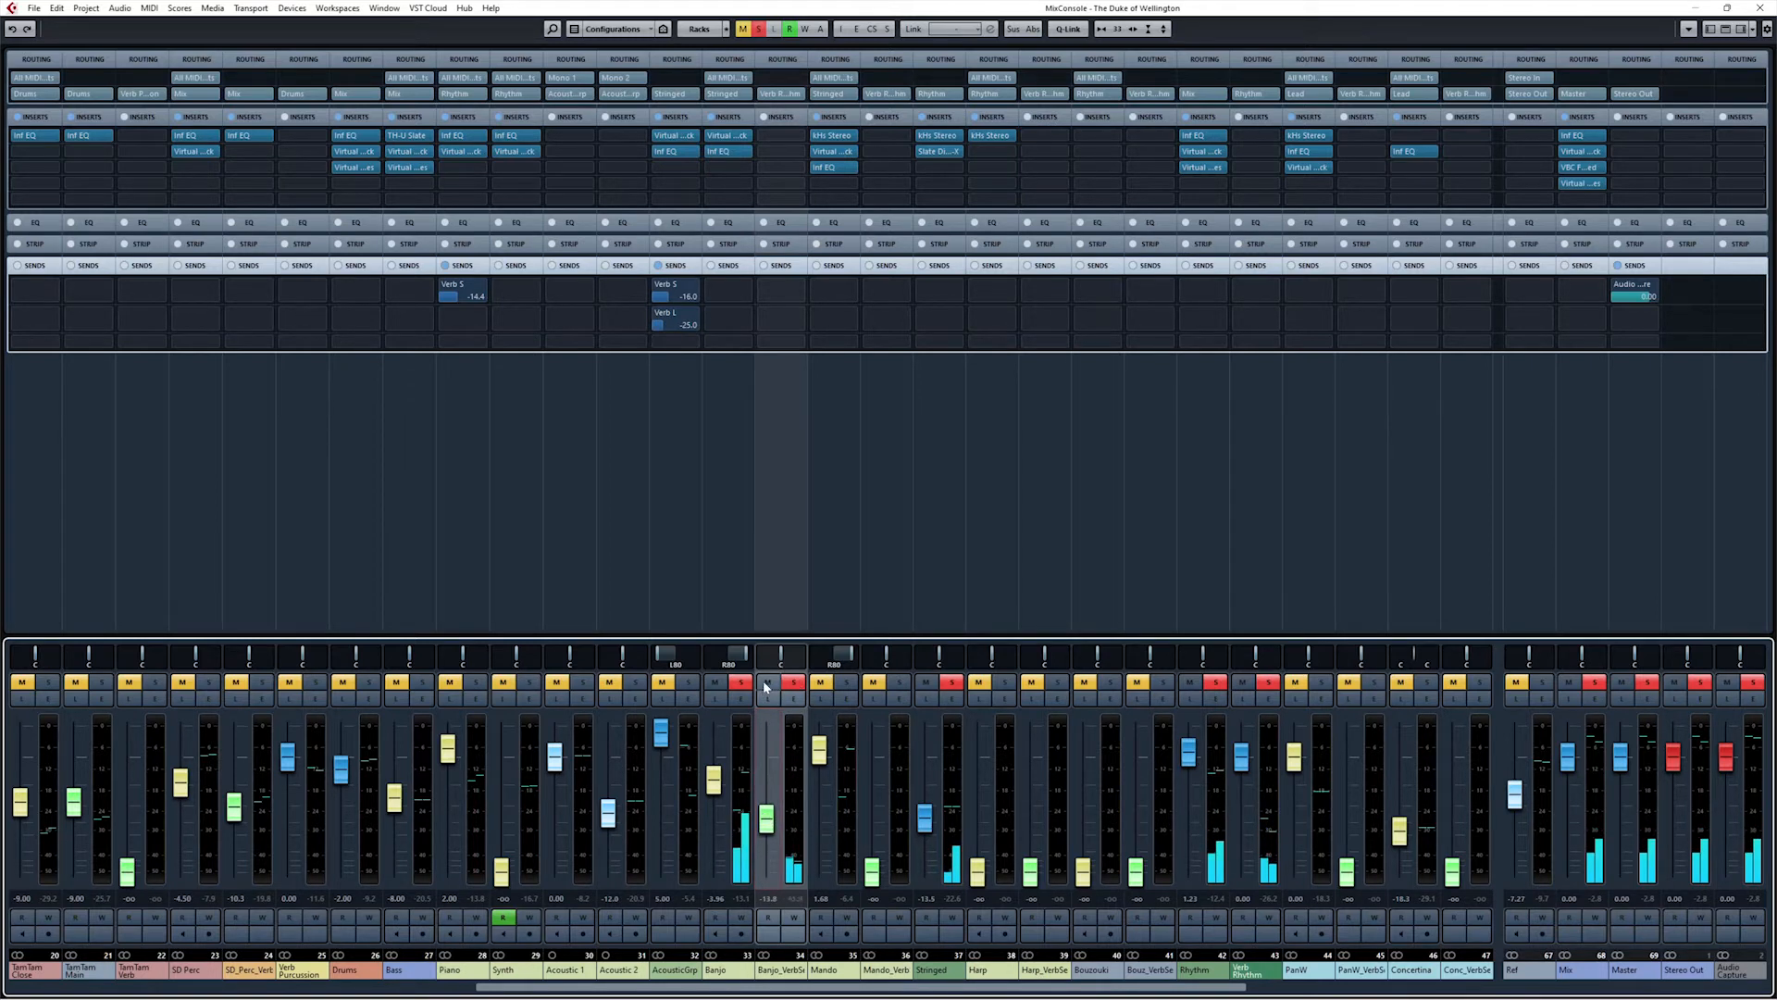
pyautogui.moveTo(781, 656)
pyautogui.mouseDown()
pyautogui.moveTo(807, 655)
pyautogui.moveTo(756, 655)
pyautogui.moveTo(779, 659)
pyautogui.mouseUp()
pyautogui.moveTo(766, 818)
pyautogui.mouseDown()
pyautogui.moveTo(758, 892)
pyautogui.moveTo(766, 786)
pyautogui.mouseUp()
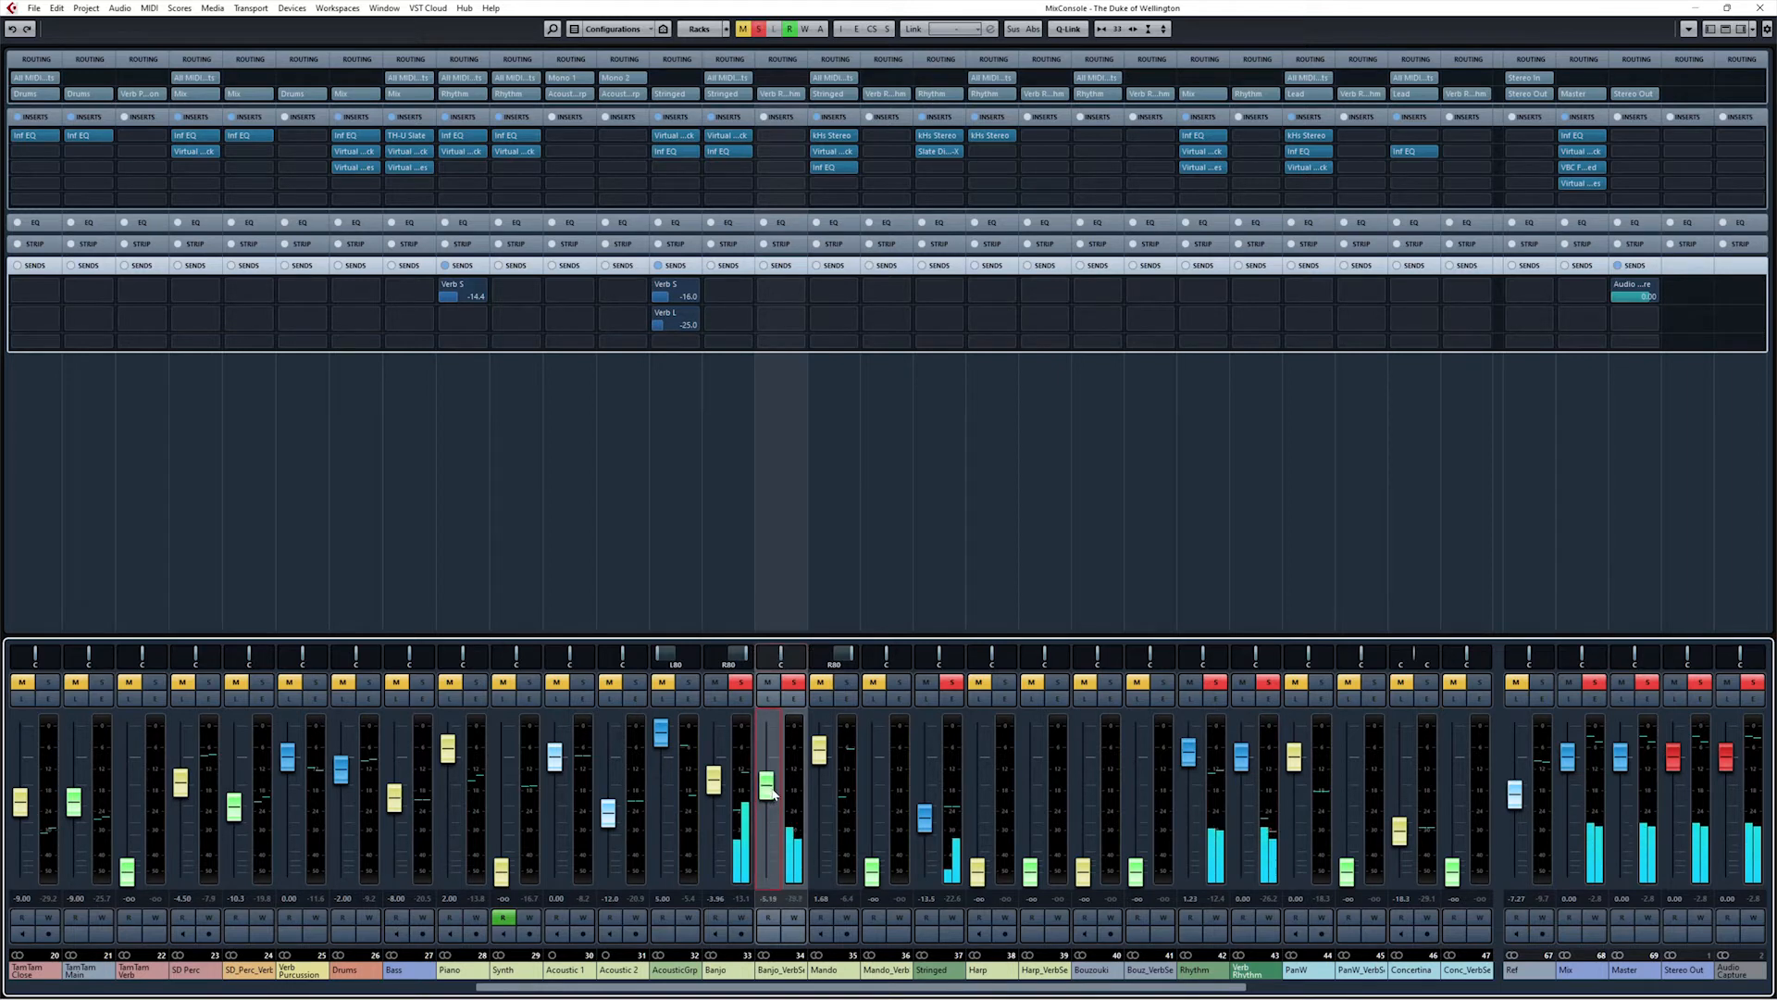
# Step: Insert an Inf EQ on the banjo verb send and add a low cut at roughly 600 Hz
pyautogui.click(785, 136)
pyautogui.write('inf')
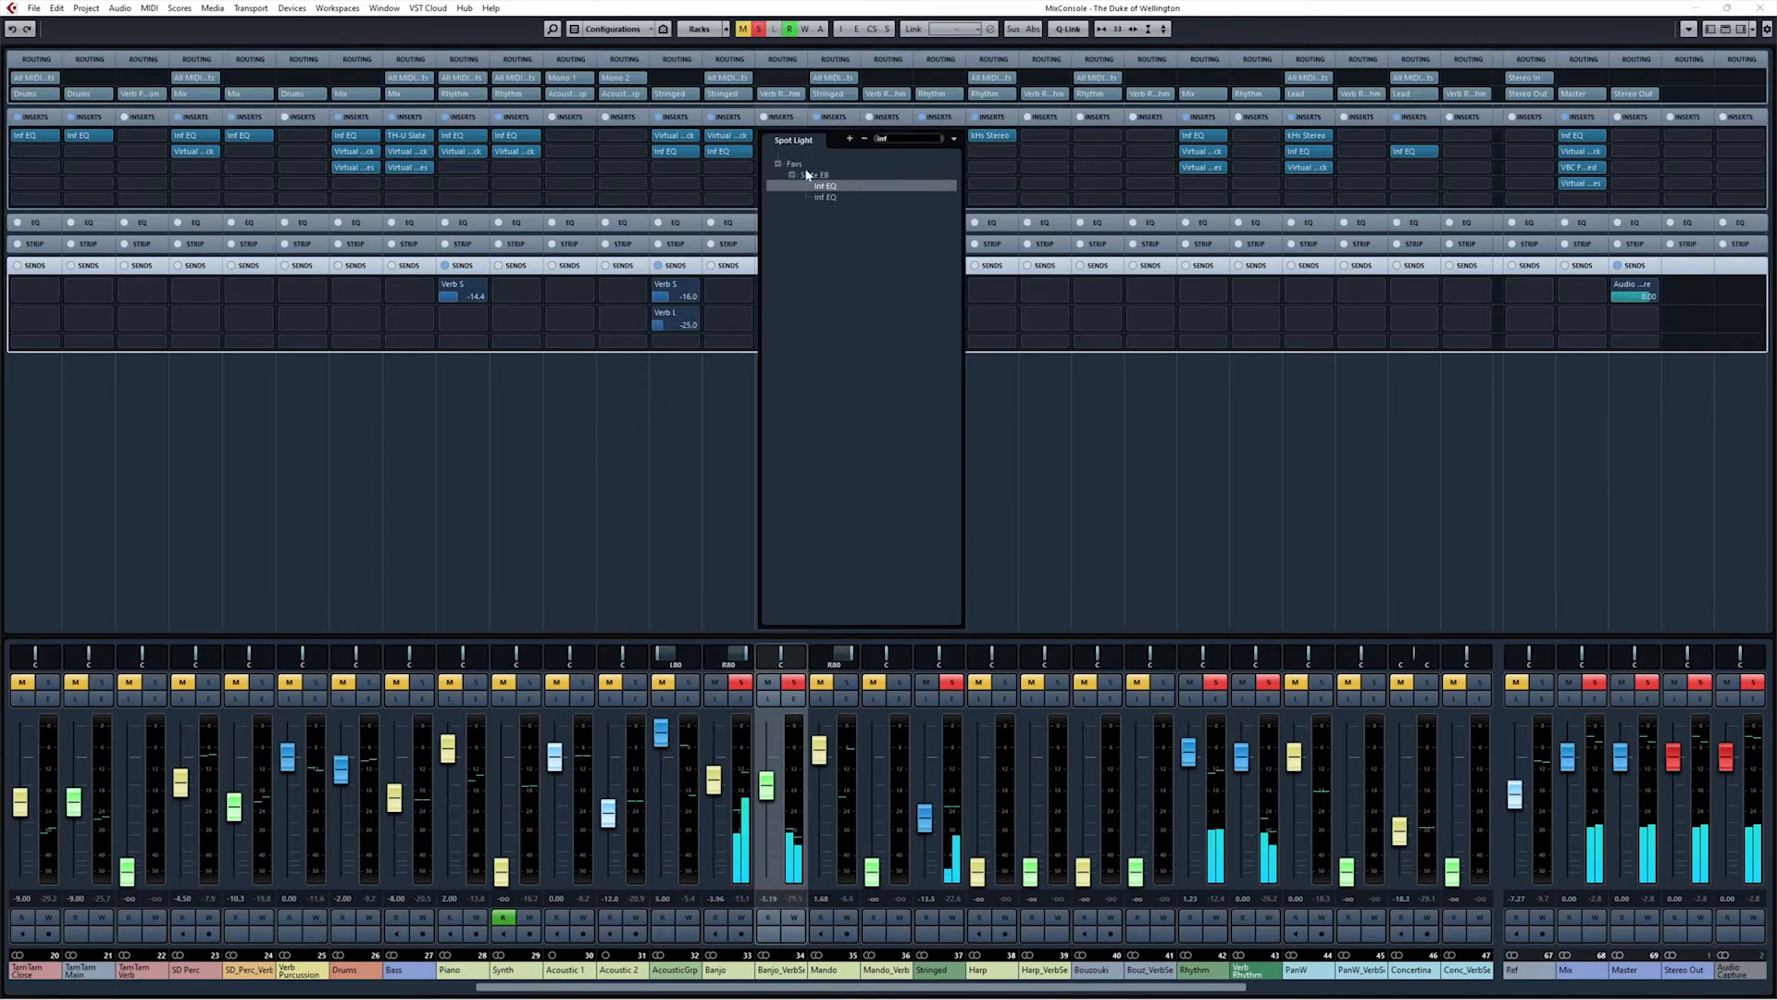
pyautogui.click(823, 186)
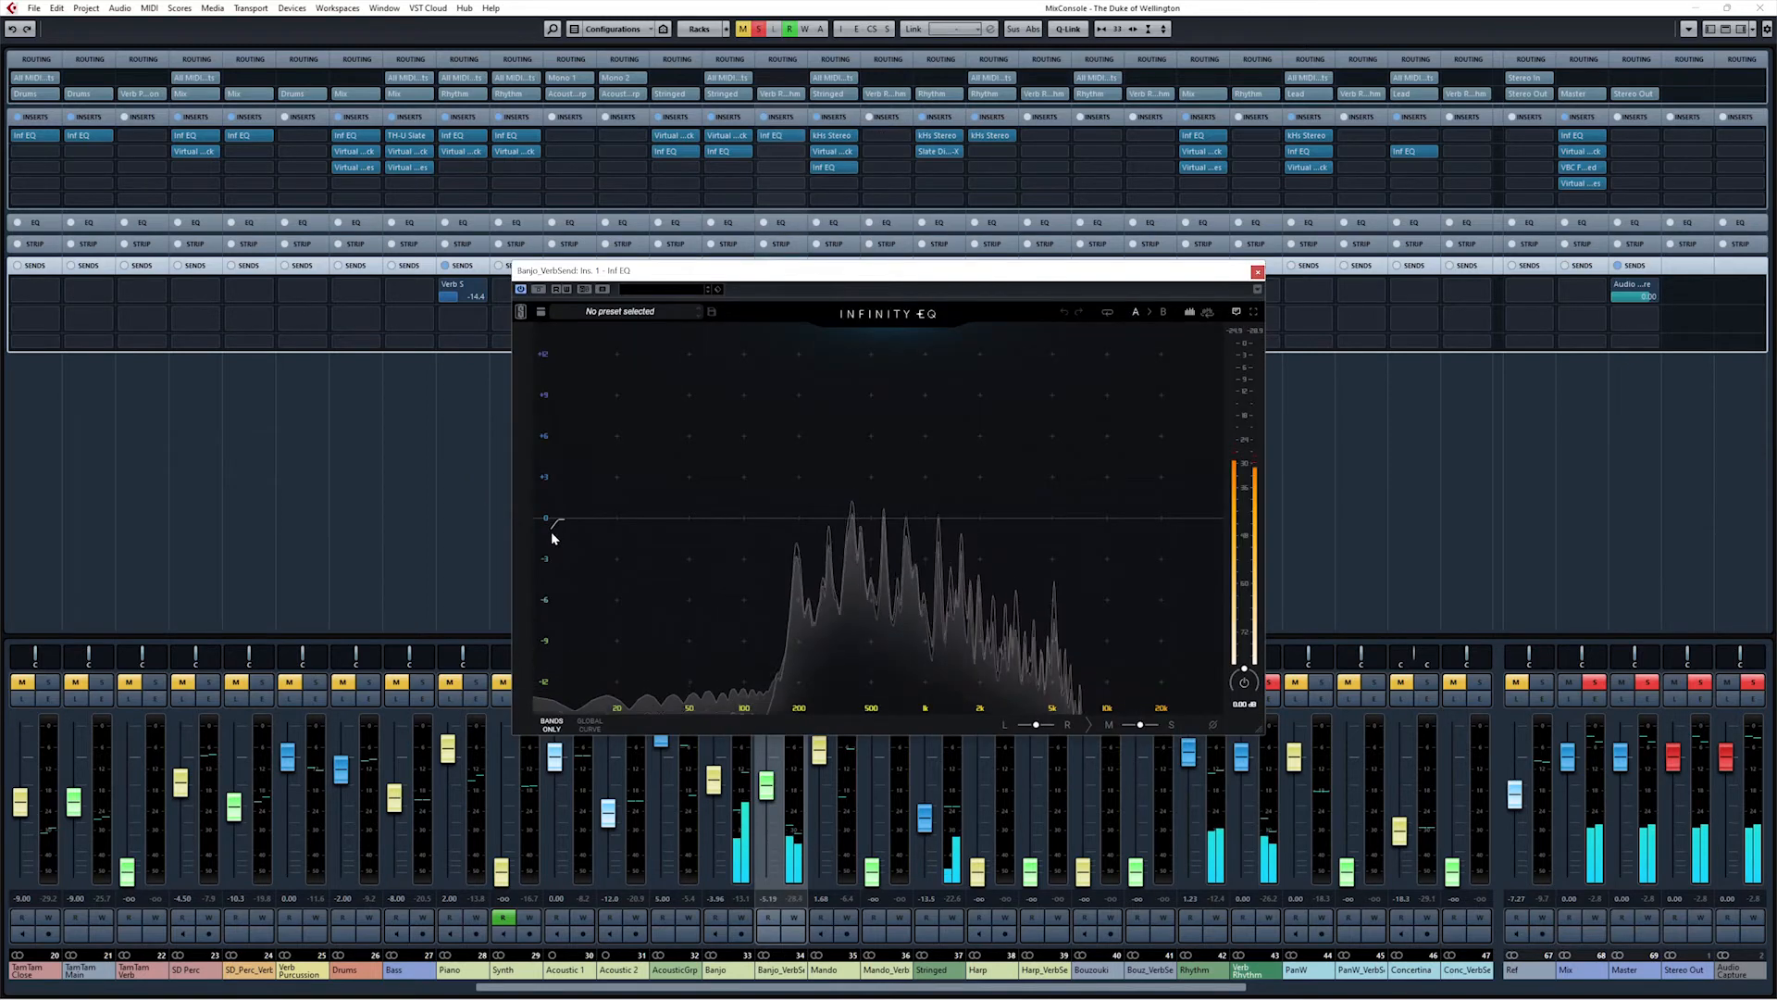
pyautogui.moveTo(568, 531); pyautogui.dragTo(891, 548)
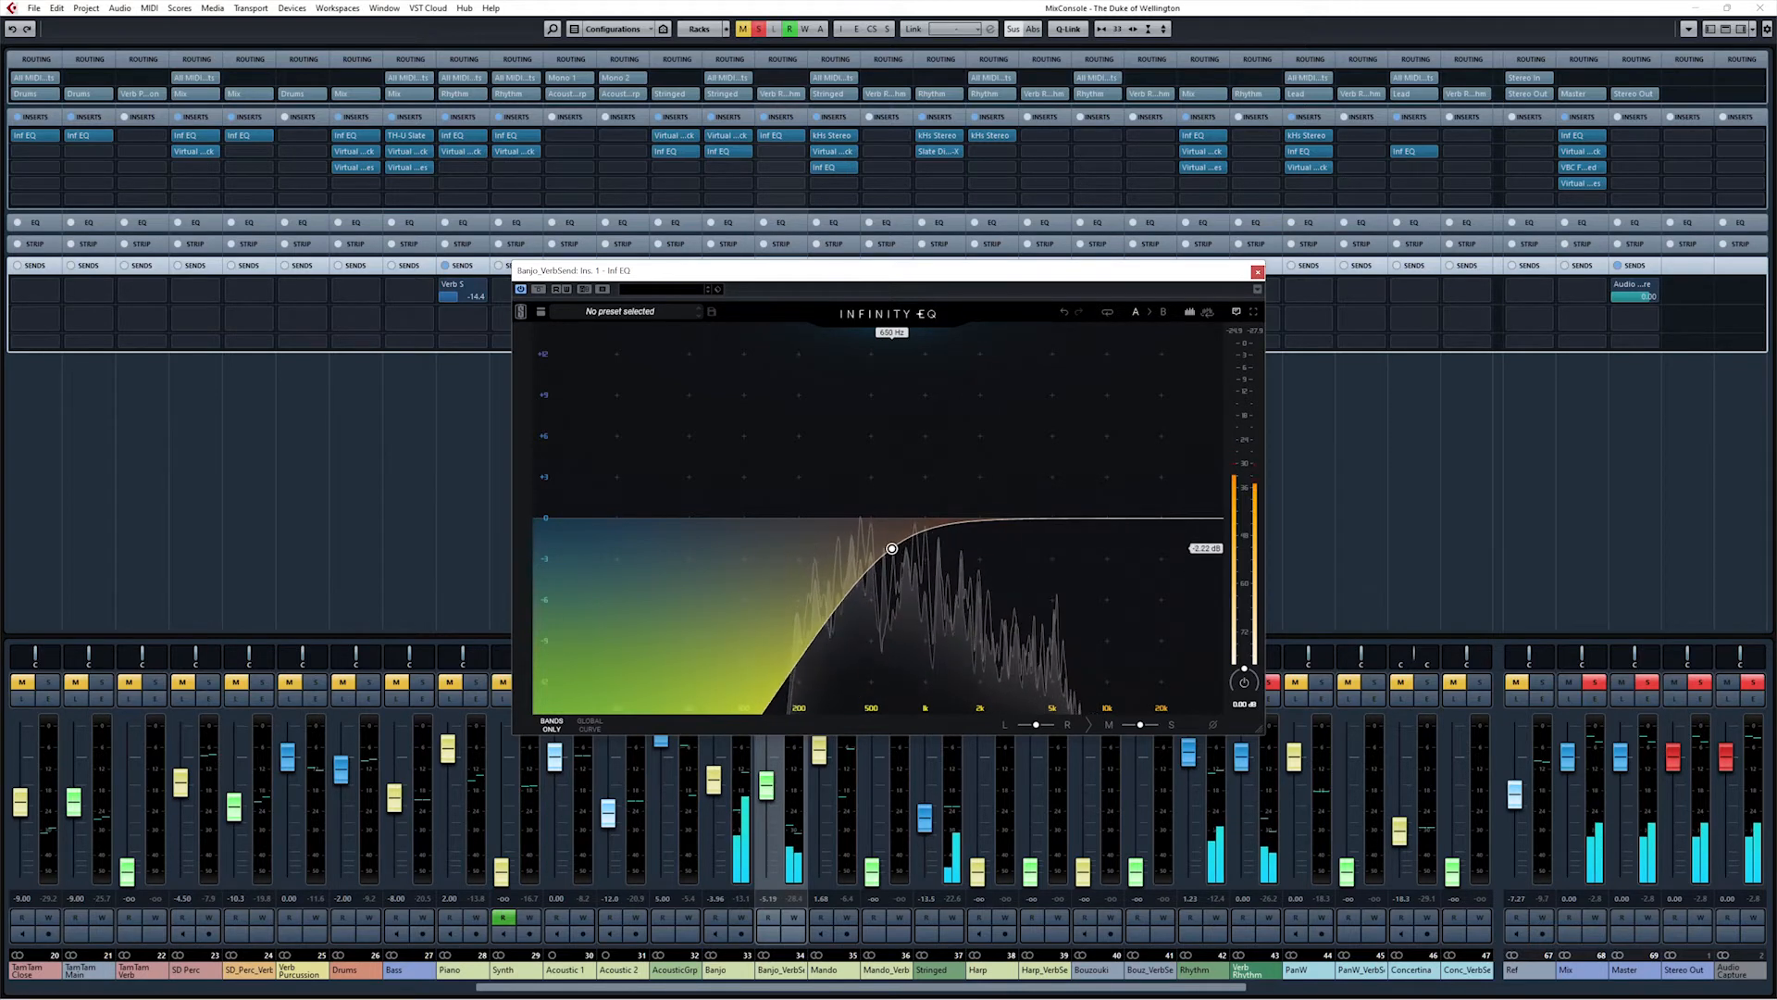
pyautogui.click(1257, 272)
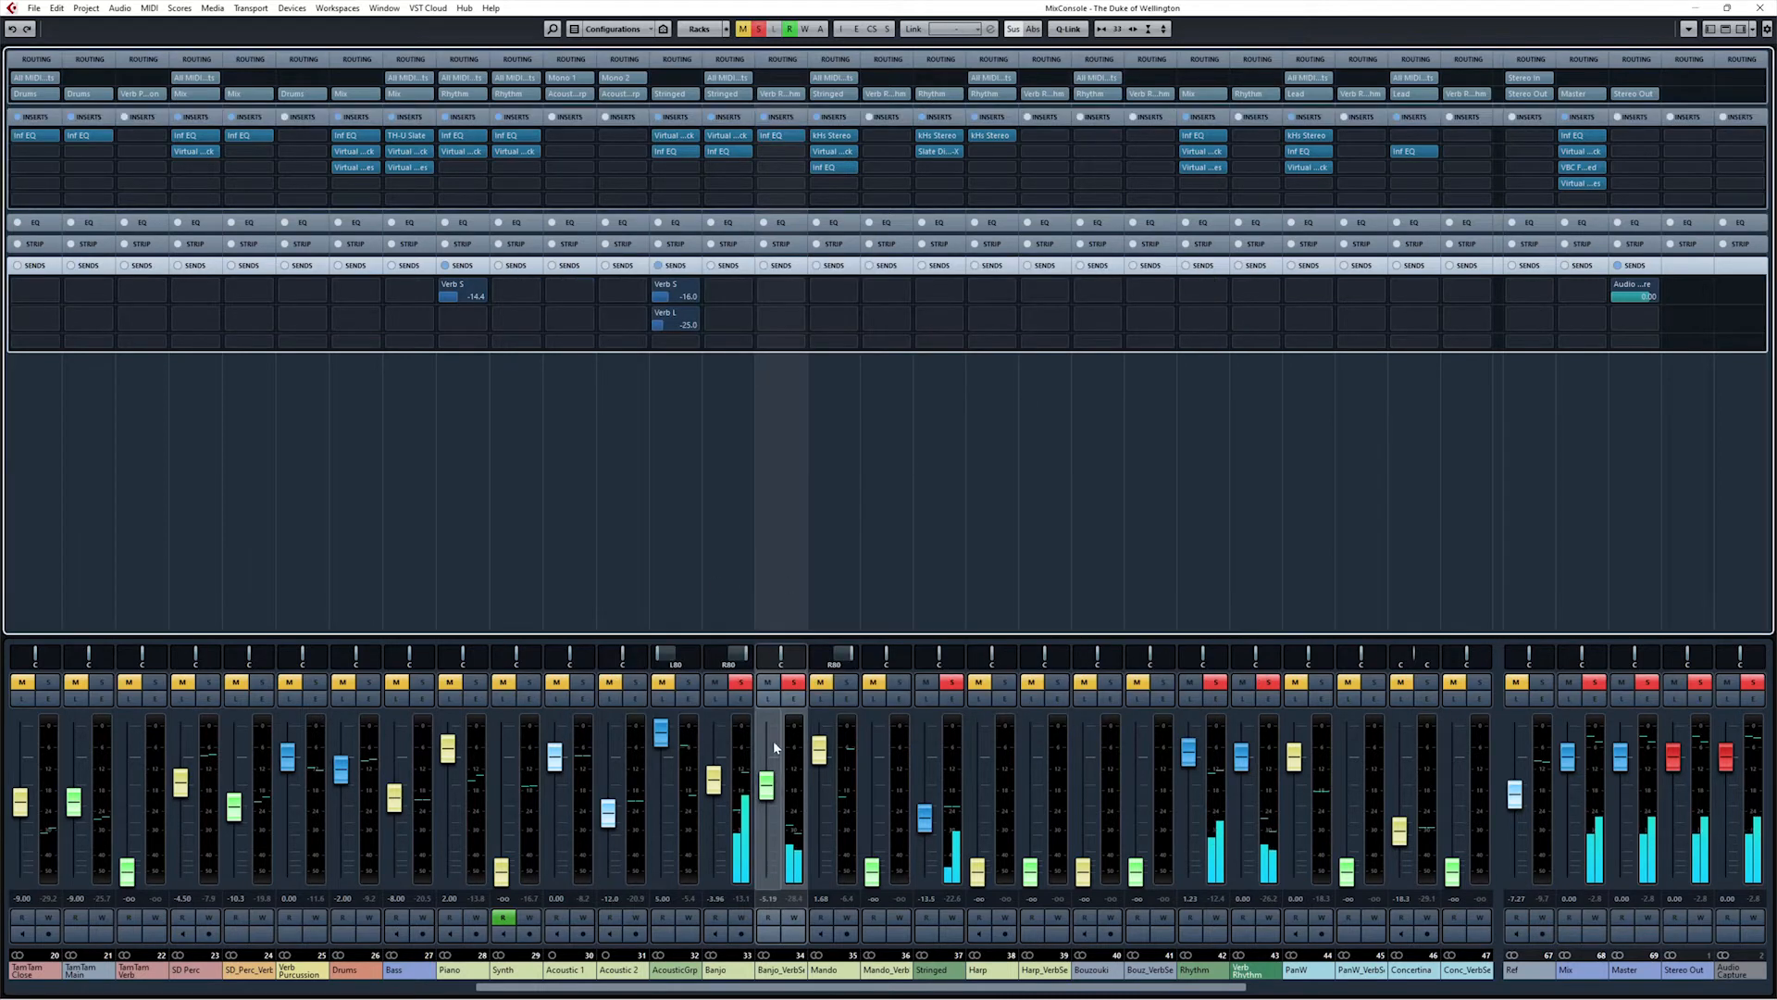
# Step: Pull the banjo verb send fully down, clear the solo, and bring it back up to about -4.2 dB in the full mix
pyautogui.moveTo(764, 799); pyautogui.dragTo(766, 879)
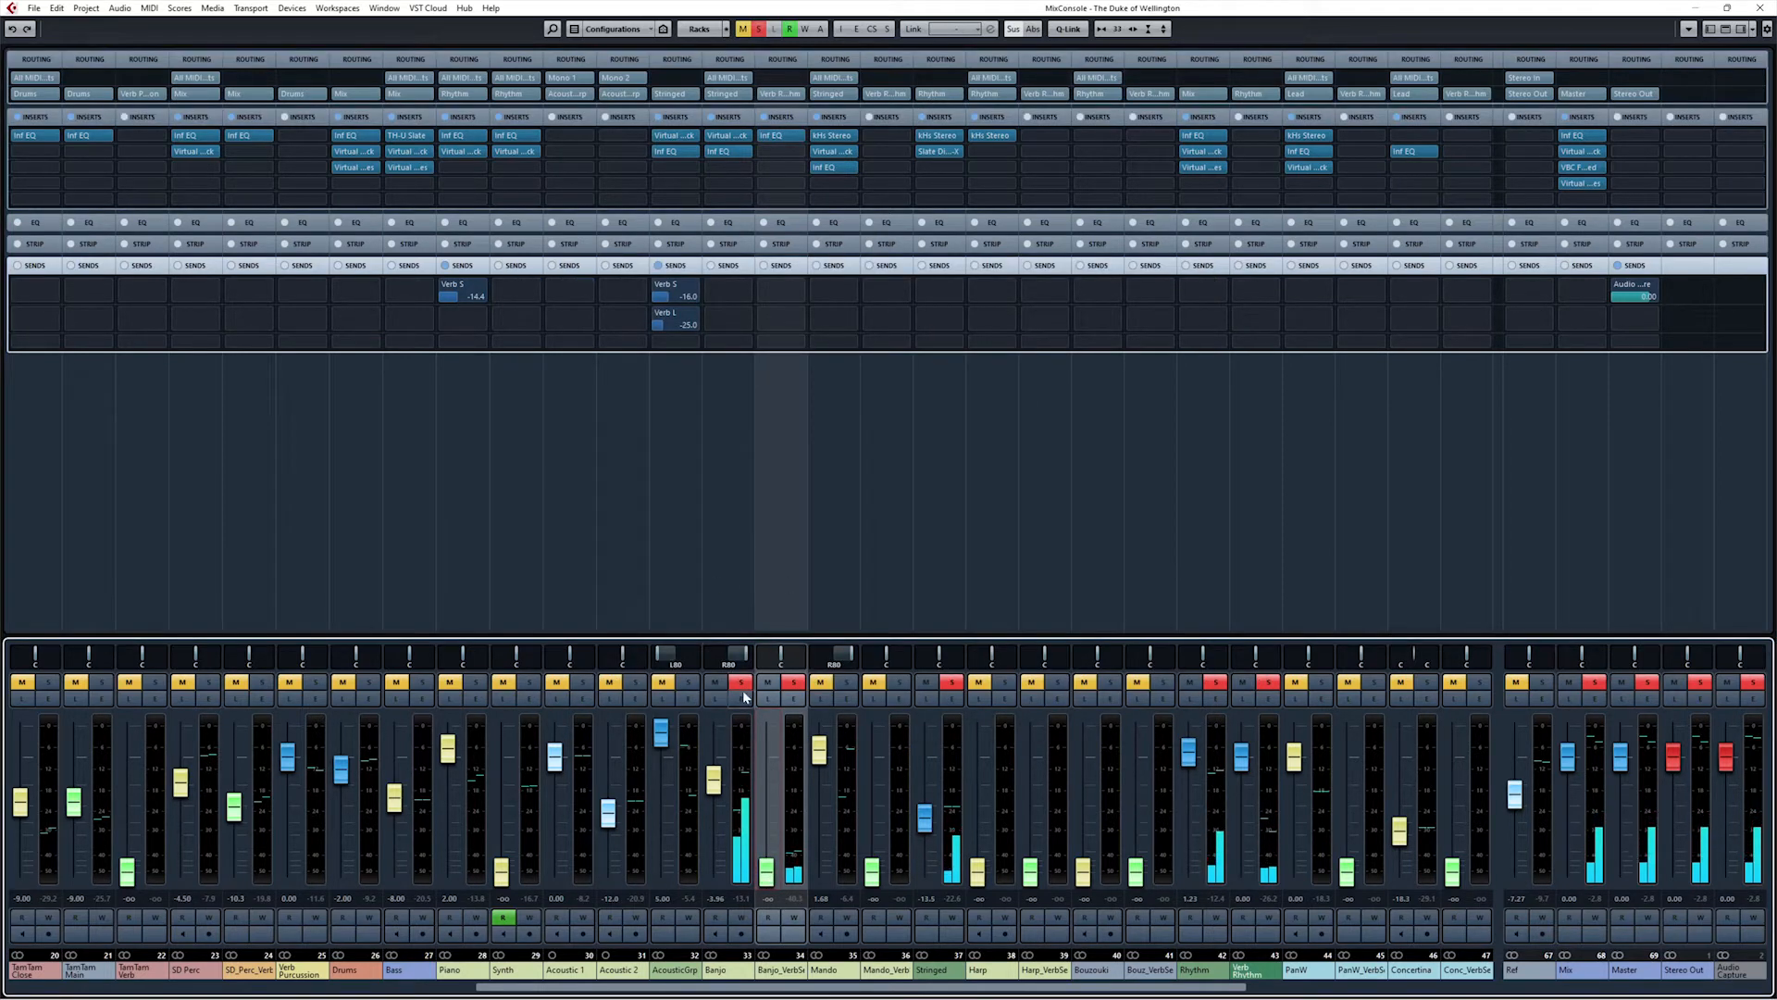
pyautogui.click(793, 685)
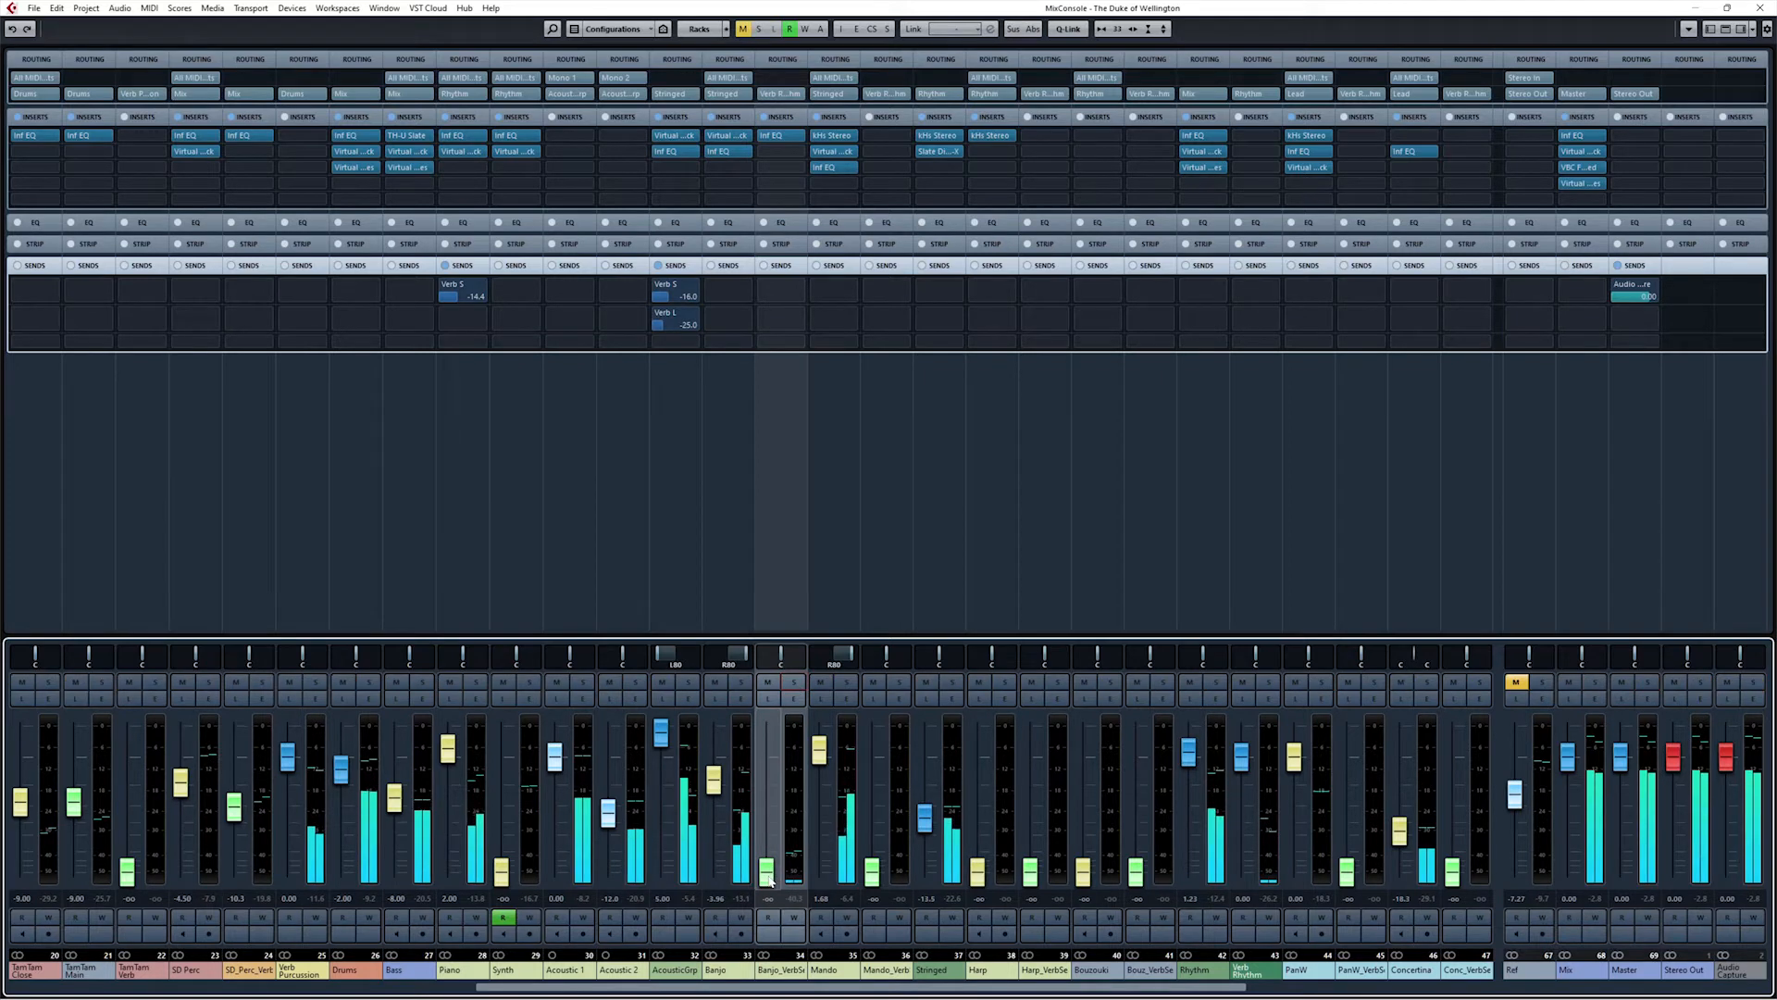
pyautogui.moveTo(767, 863); pyautogui.dragTo(767, 729)
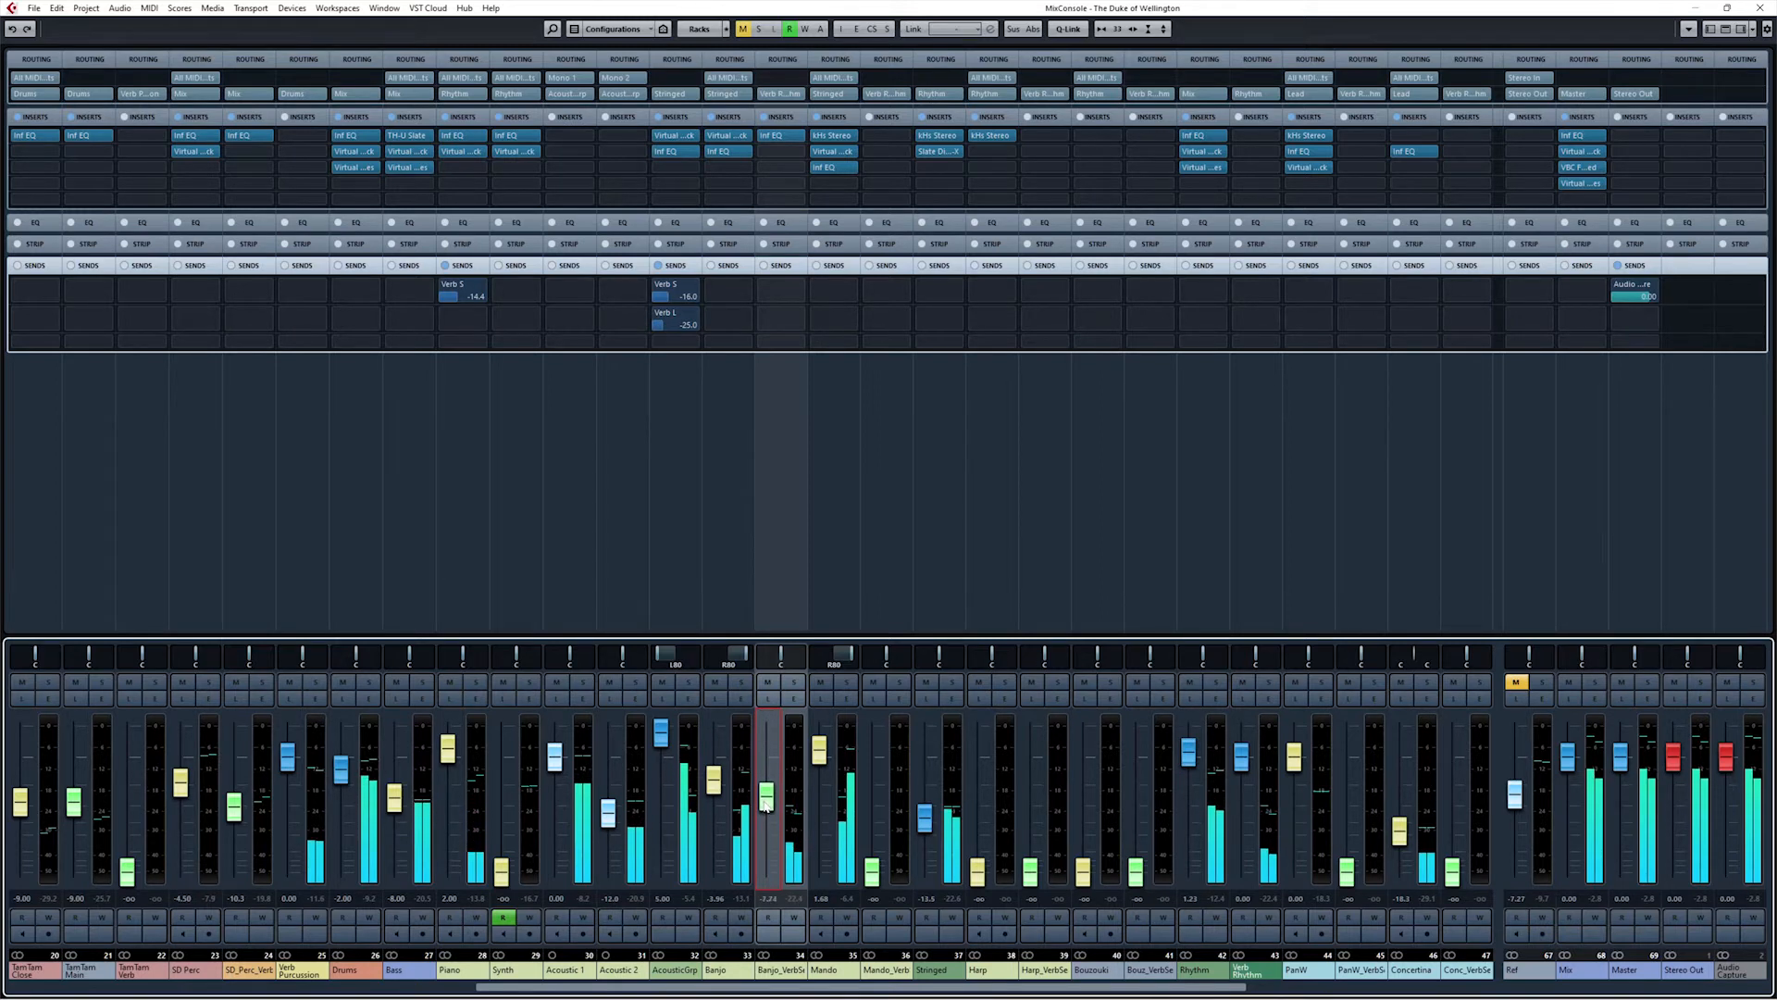
pyautogui.moveTo(767, 801)
pyautogui.mouseDown()
pyautogui.moveTo(766, 725)
pyautogui.moveTo(777, 785)
pyautogui.mouseUp()
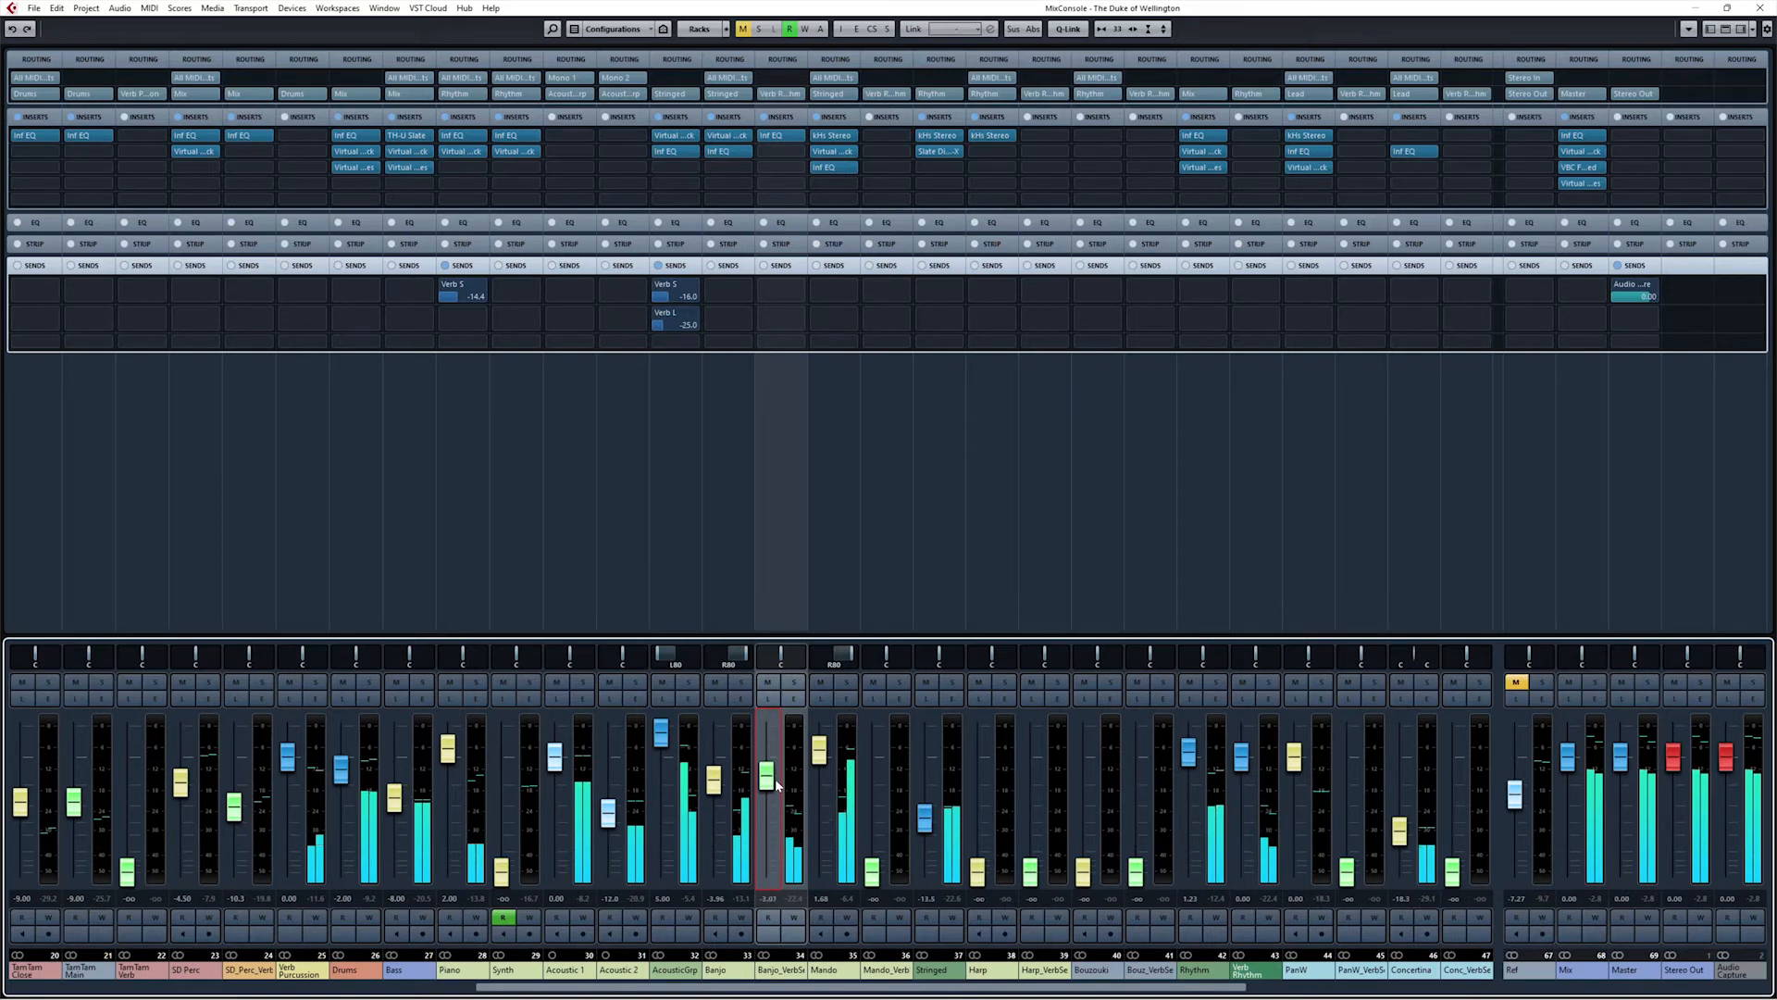
# Step: Solo the banjo and compare it with and without its verb send
pyautogui.click(794, 683)
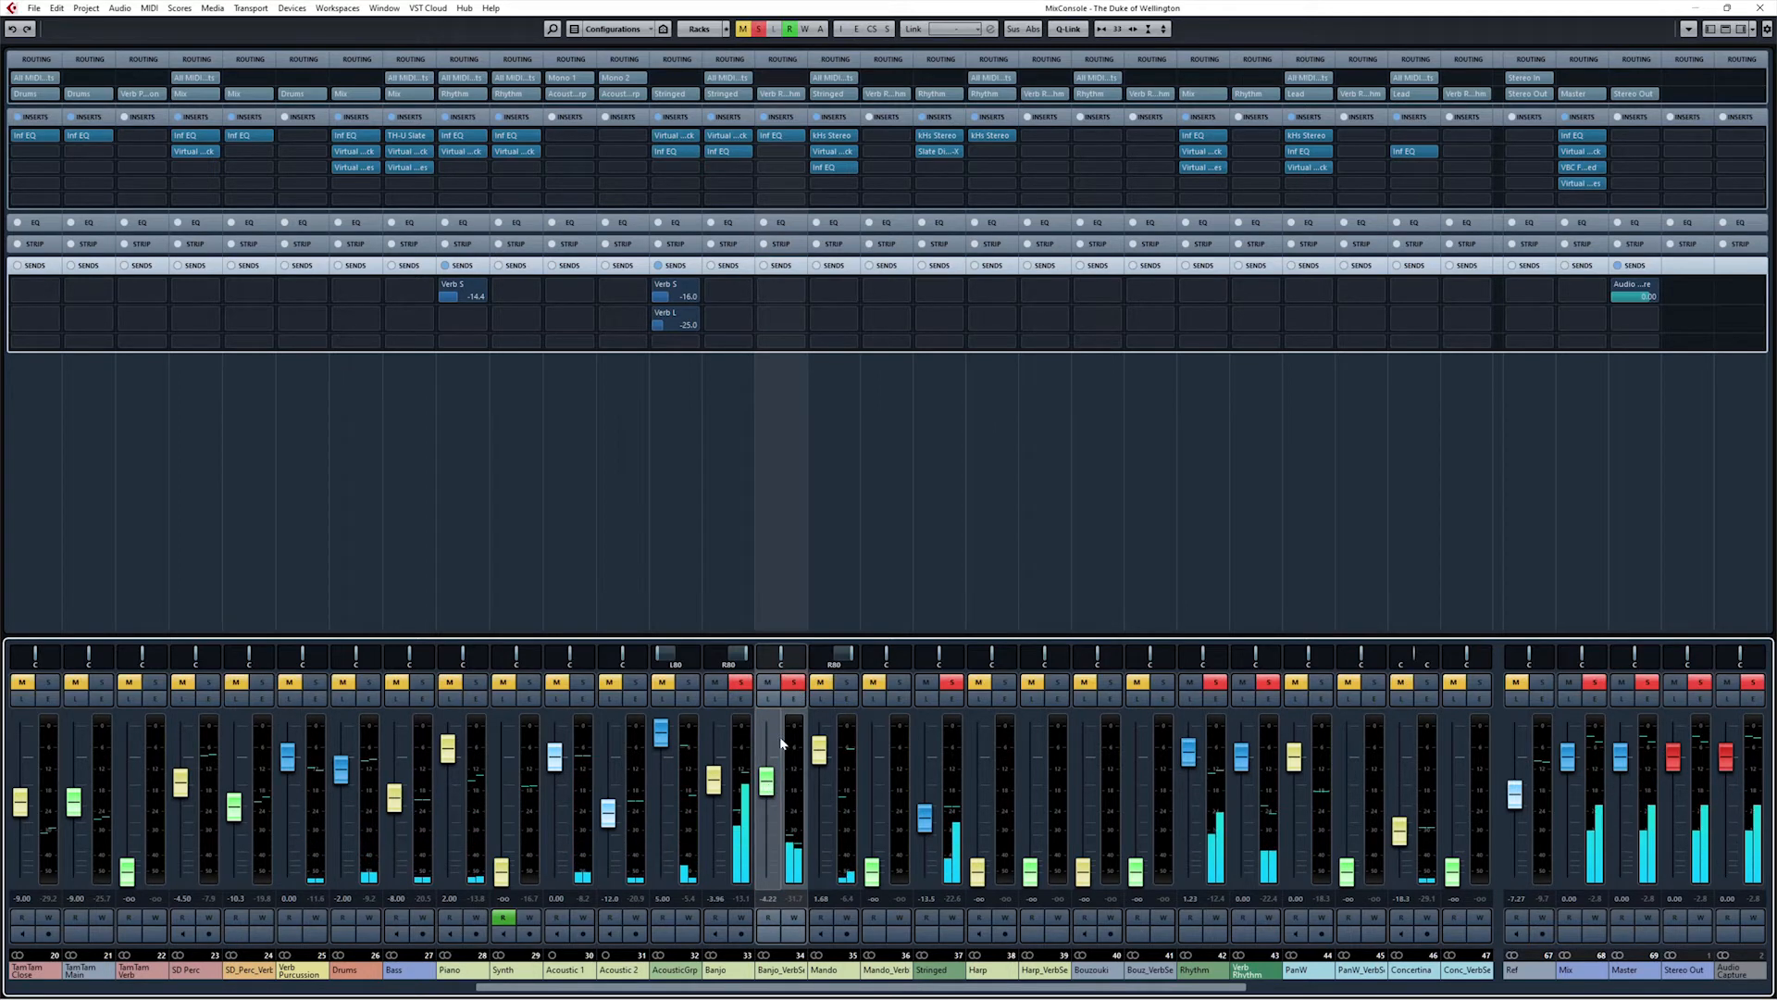
pyautogui.click(793, 683)
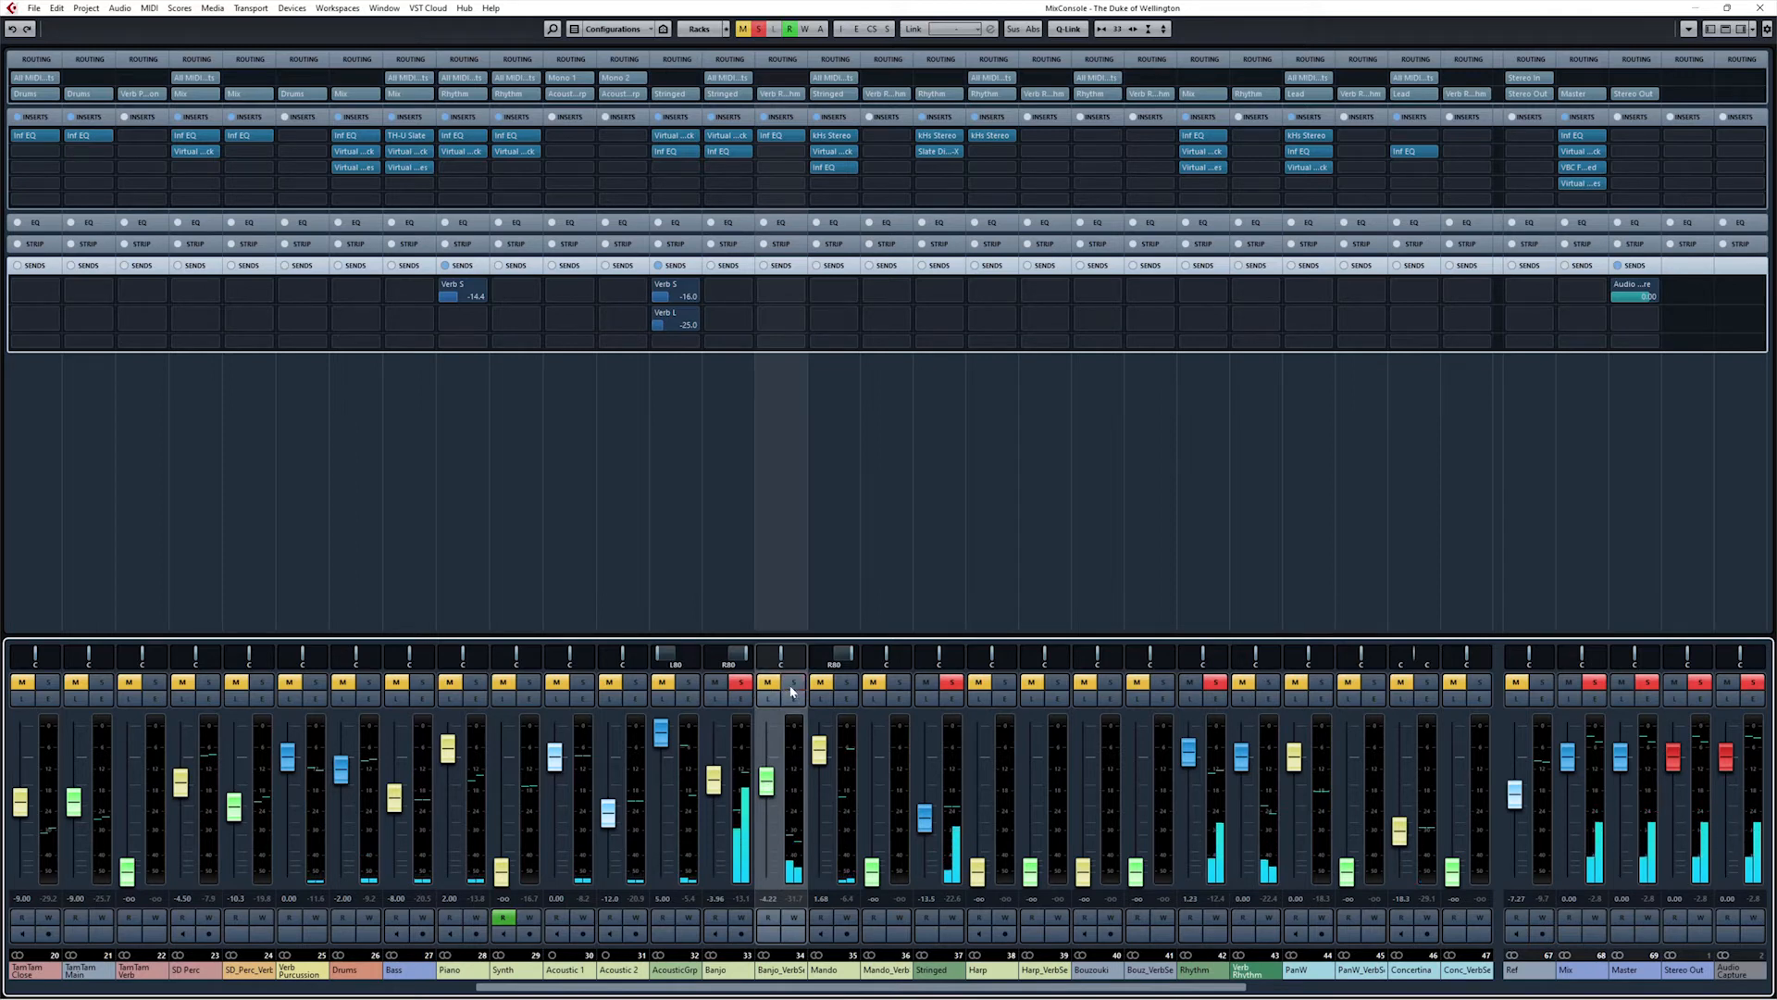
pyautogui.click(792, 685)
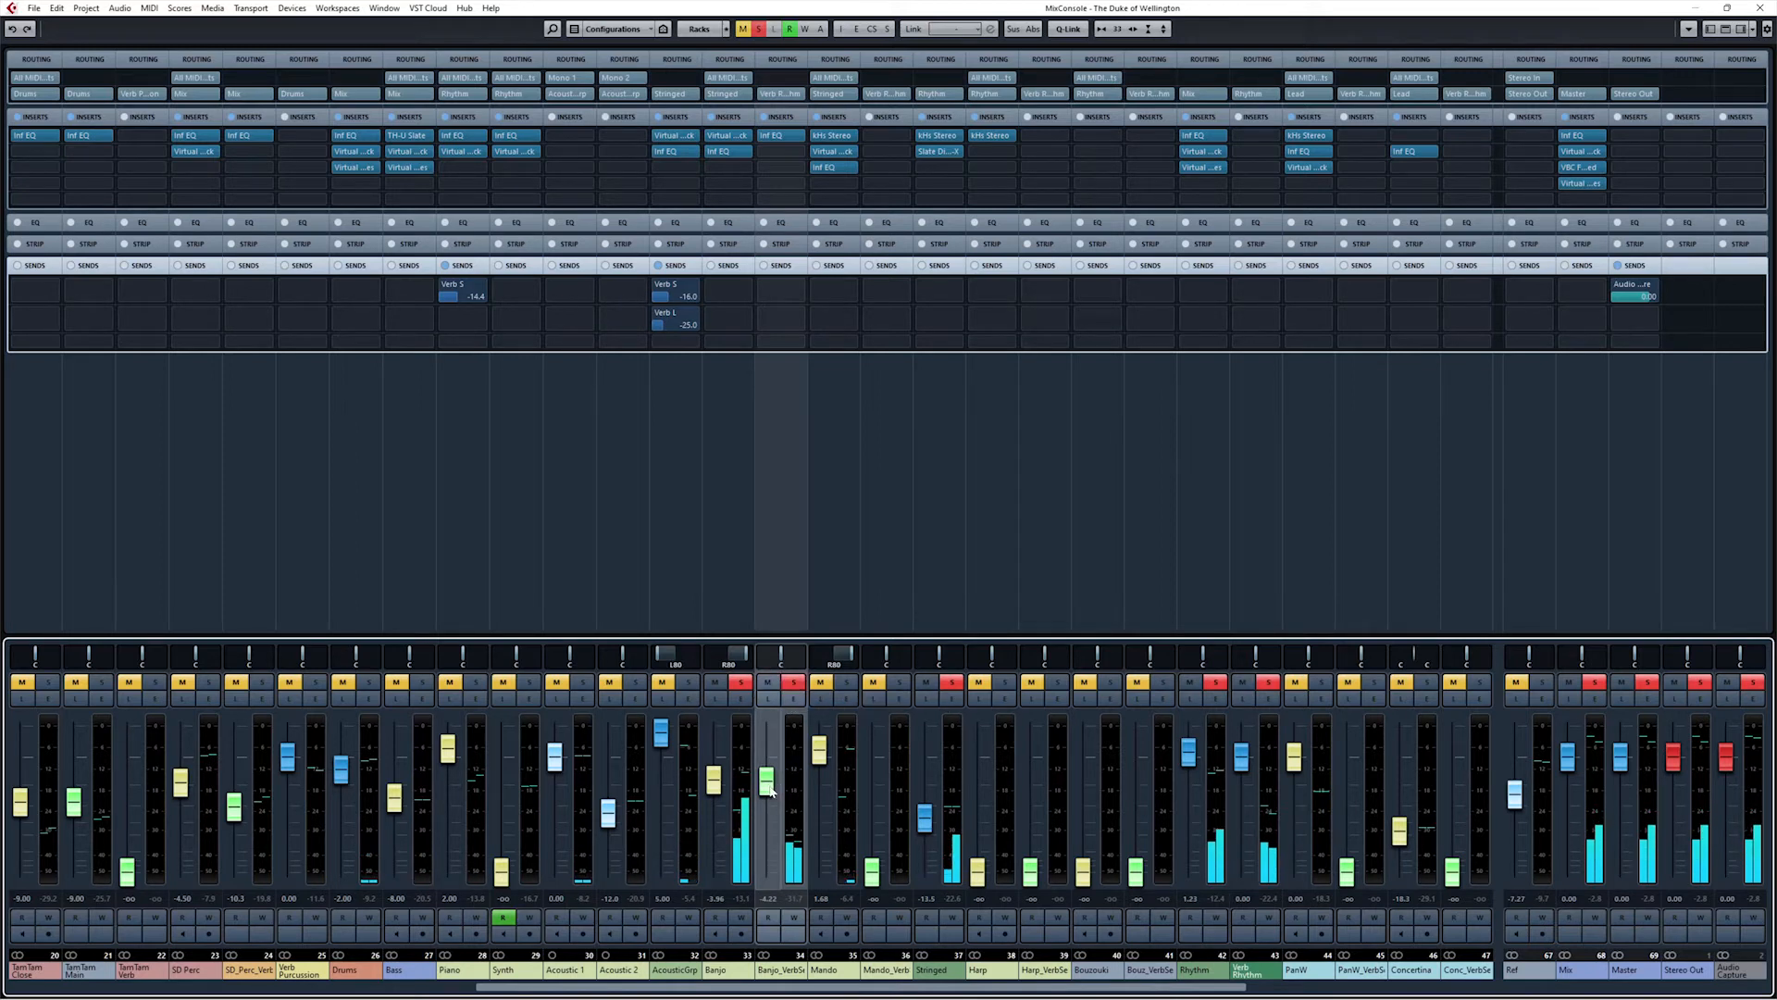
pyautogui.click(740, 697)
pyautogui.click(741, 698)
pyautogui.click(740, 682)
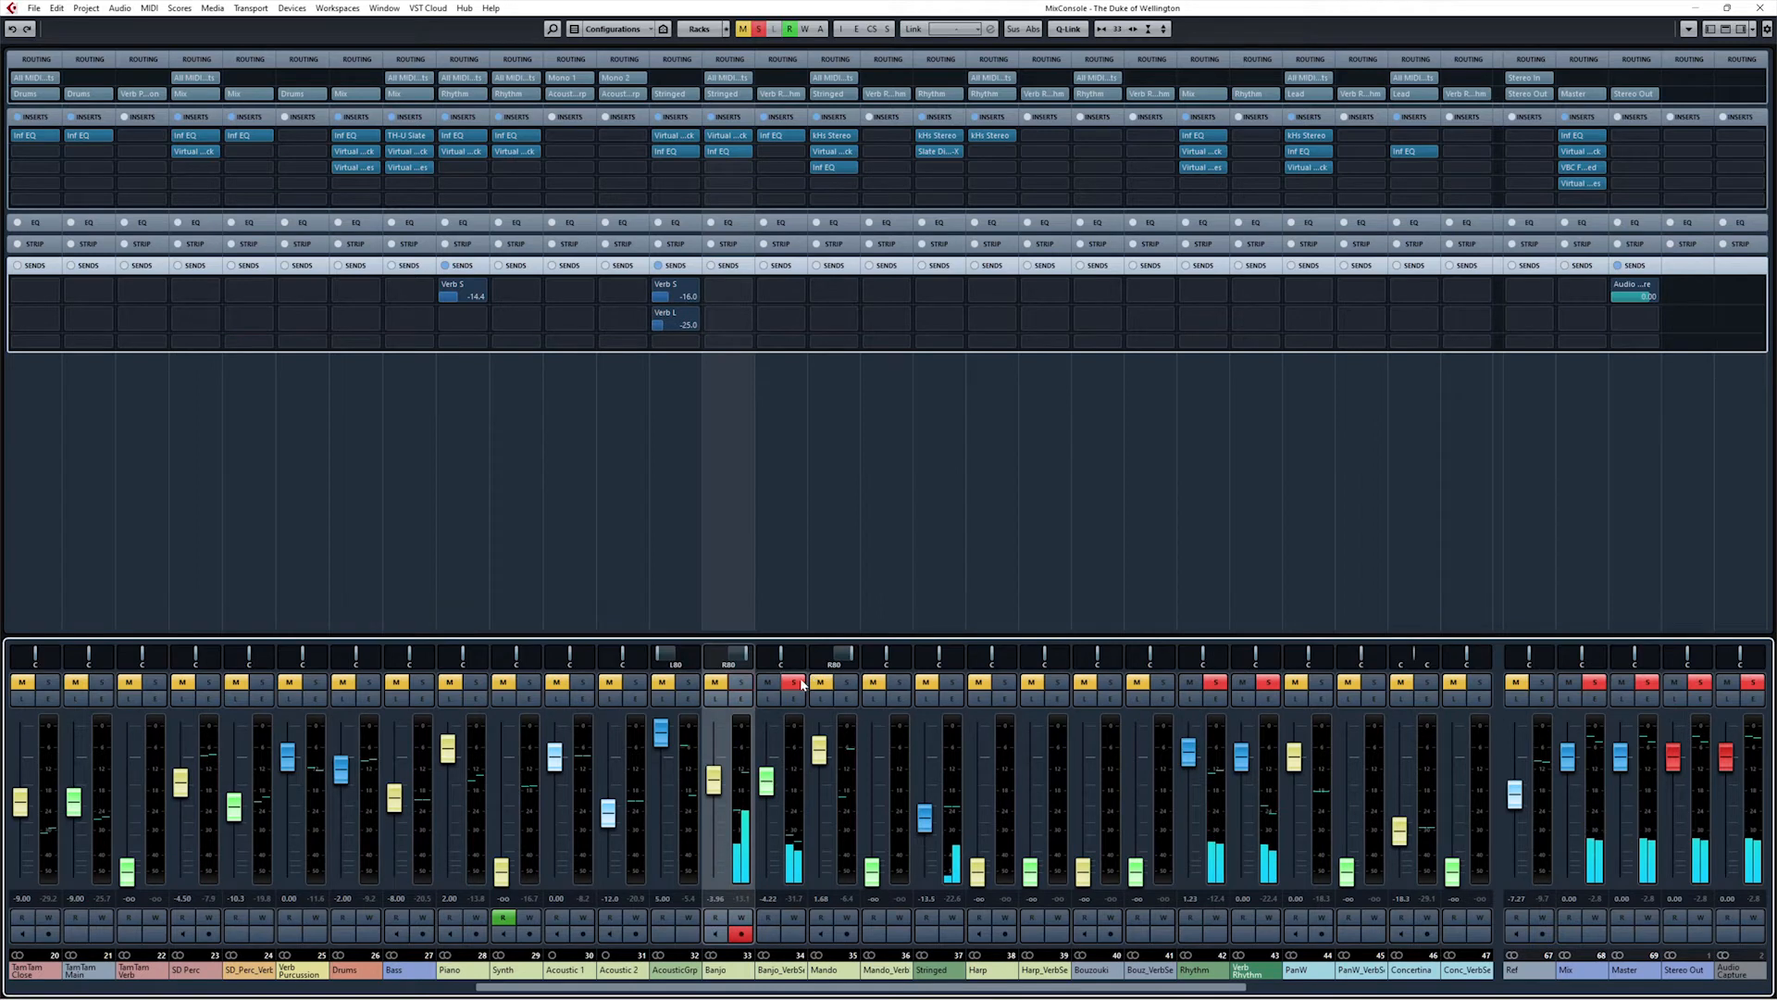
# Step: Lower the banjo verb send to about -7.1 dB in the full mix and check it with the Stringed group soloed
pyautogui.click(794, 683)
pyautogui.moveTo(767, 794); pyautogui.dragTo(766, 805)
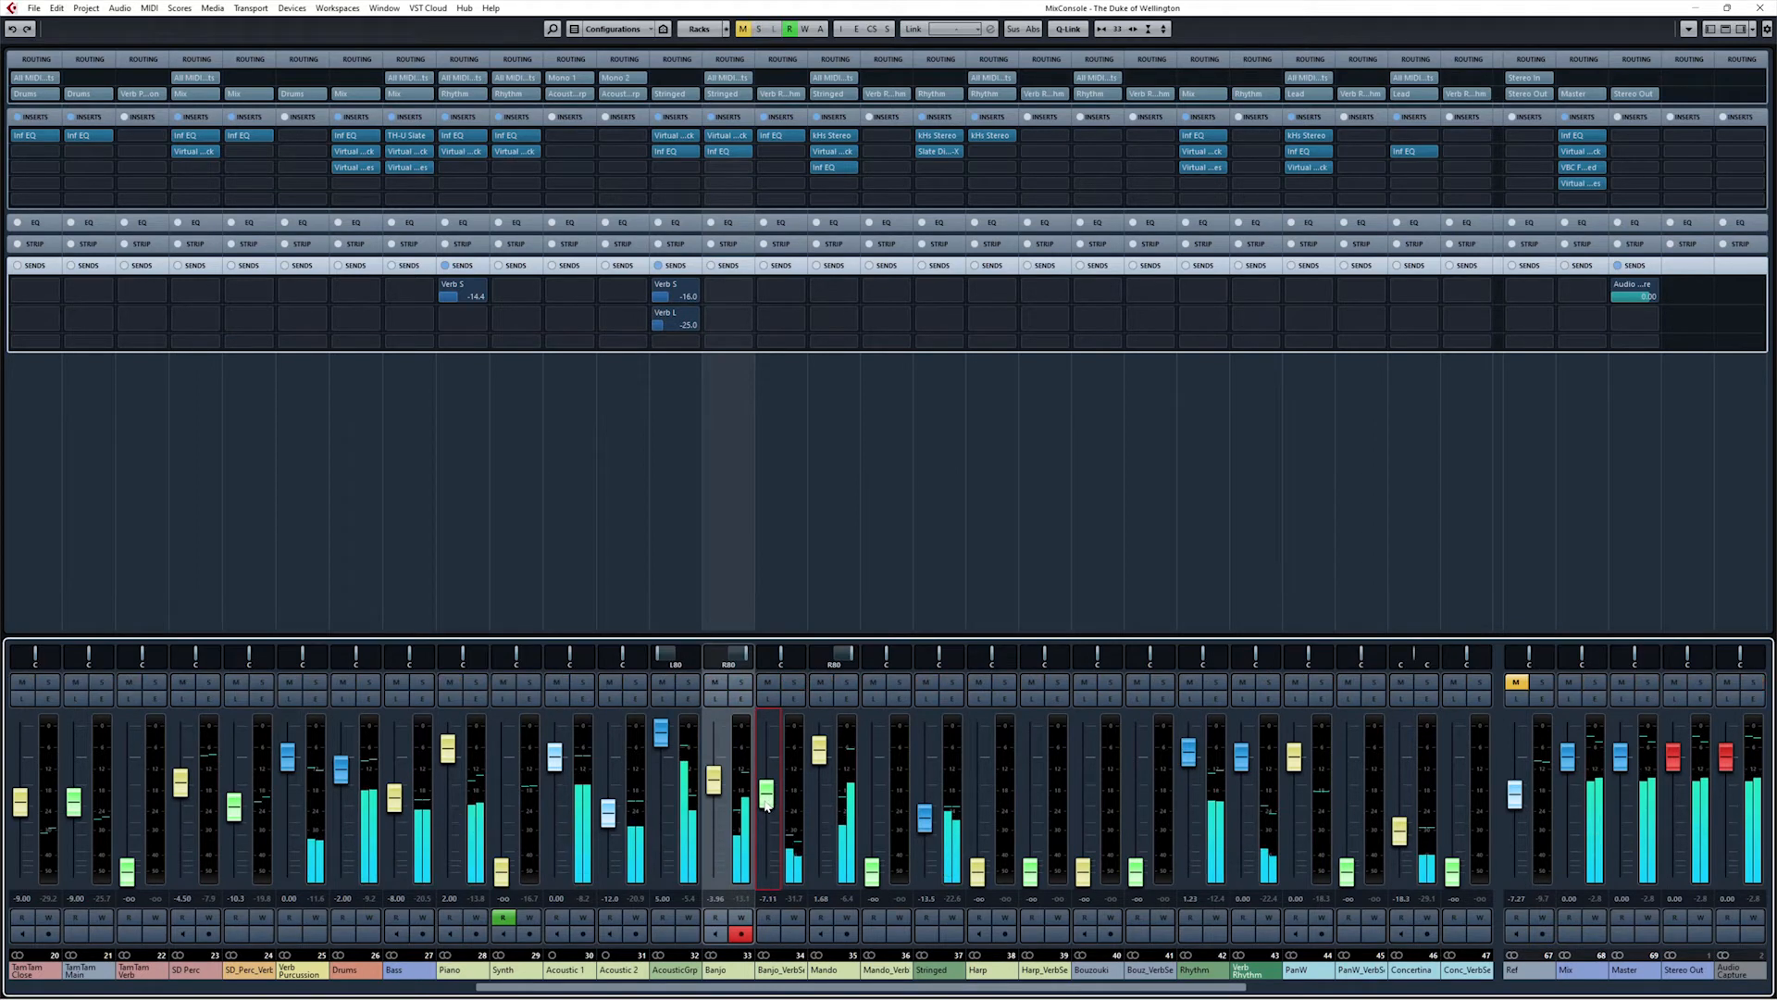
pyautogui.click(953, 698)
pyautogui.click(953, 697)
pyautogui.click(952, 682)
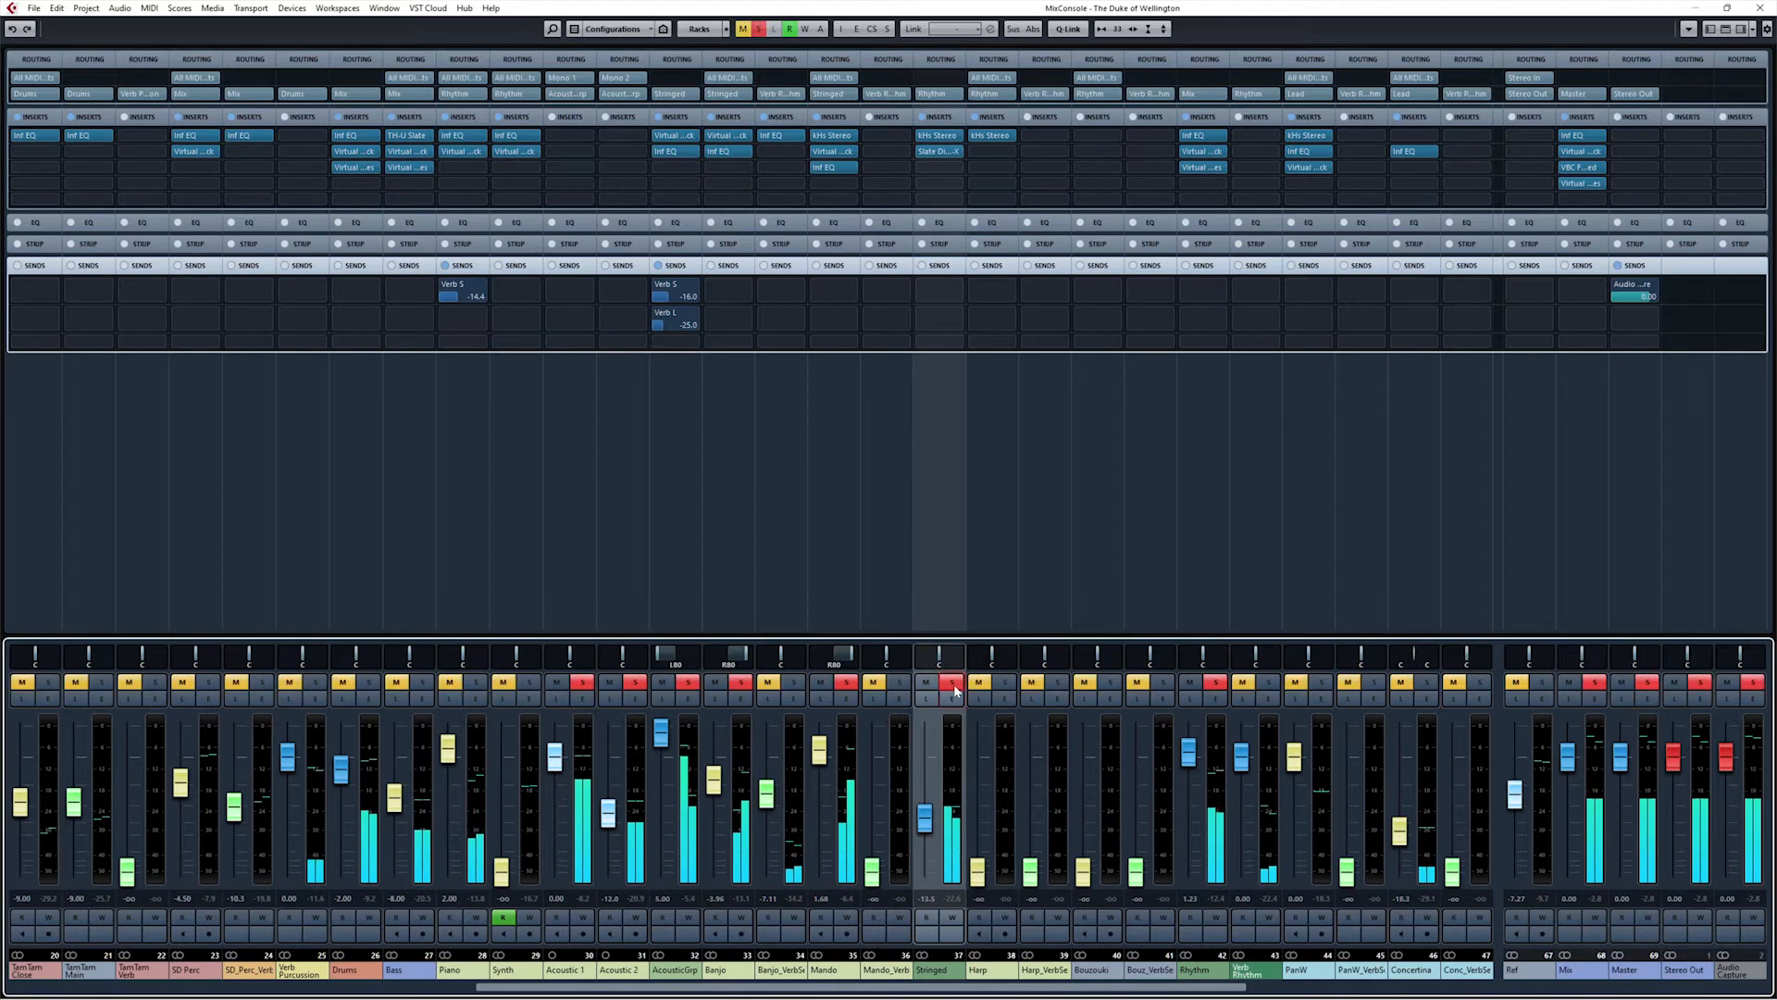
pyautogui.click(953, 685)
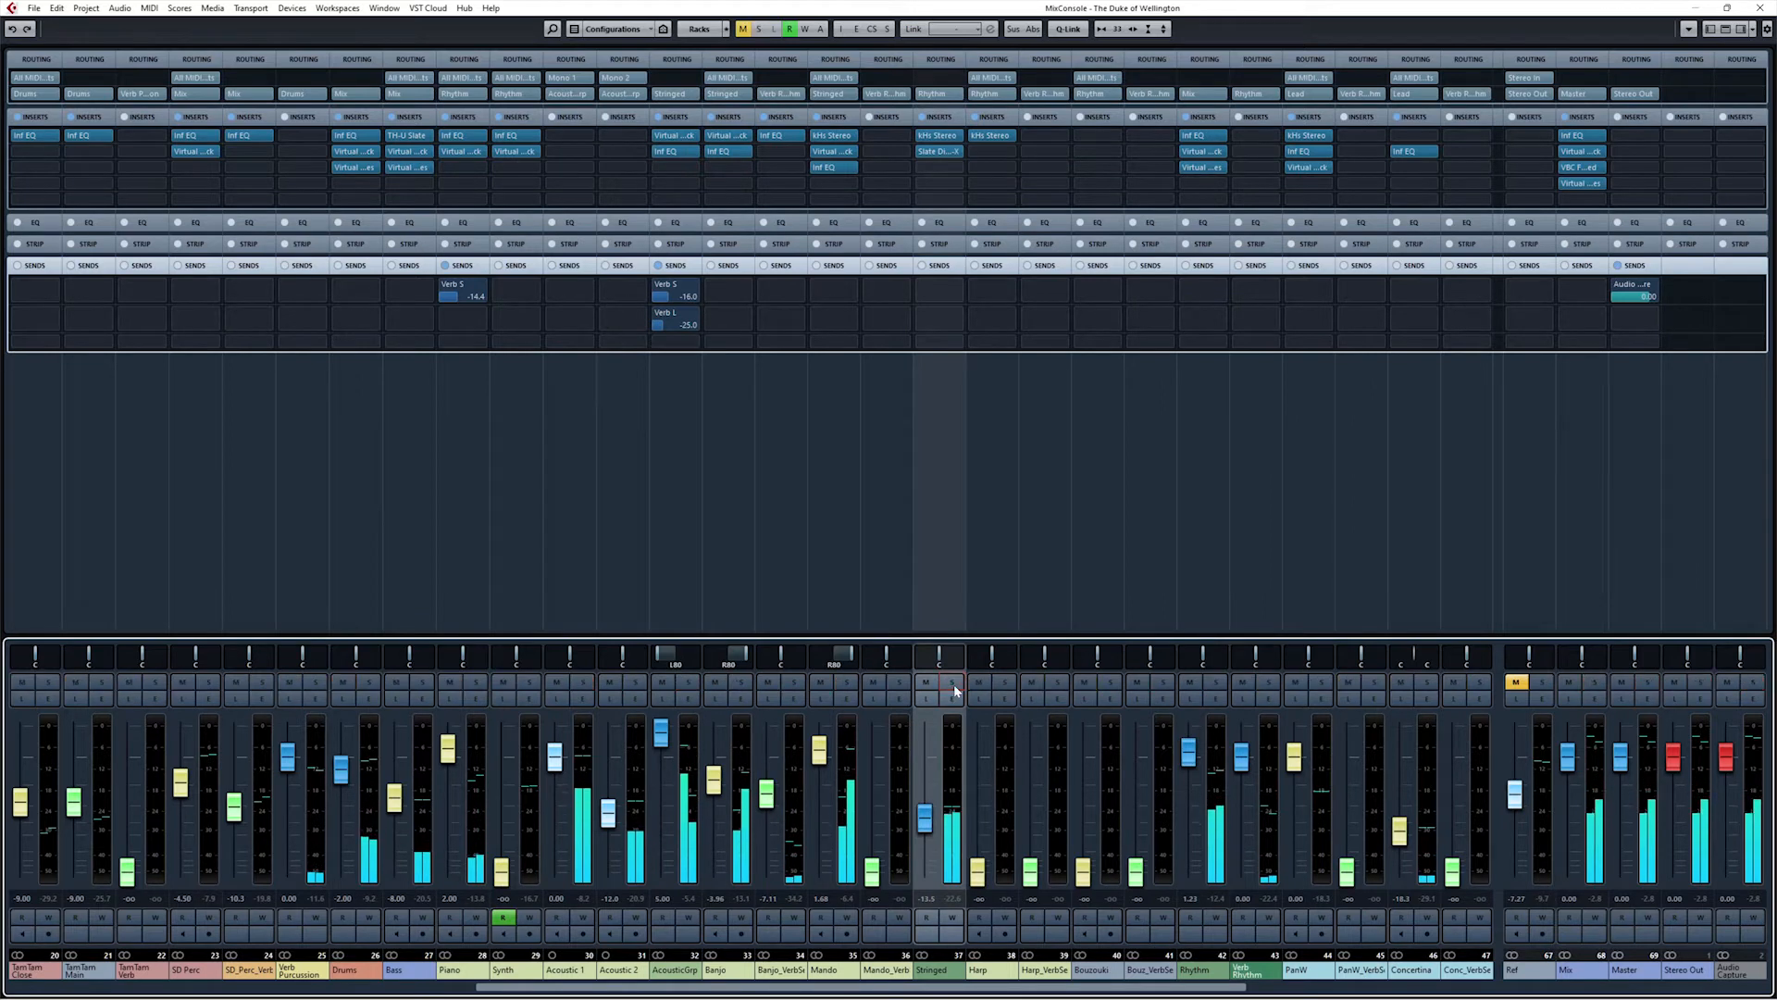
# Step: Solo the Rhythm group, lower the banjo verb send to about -8.4 dB, and return to the full mix
pyautogui.click(1221, 681)
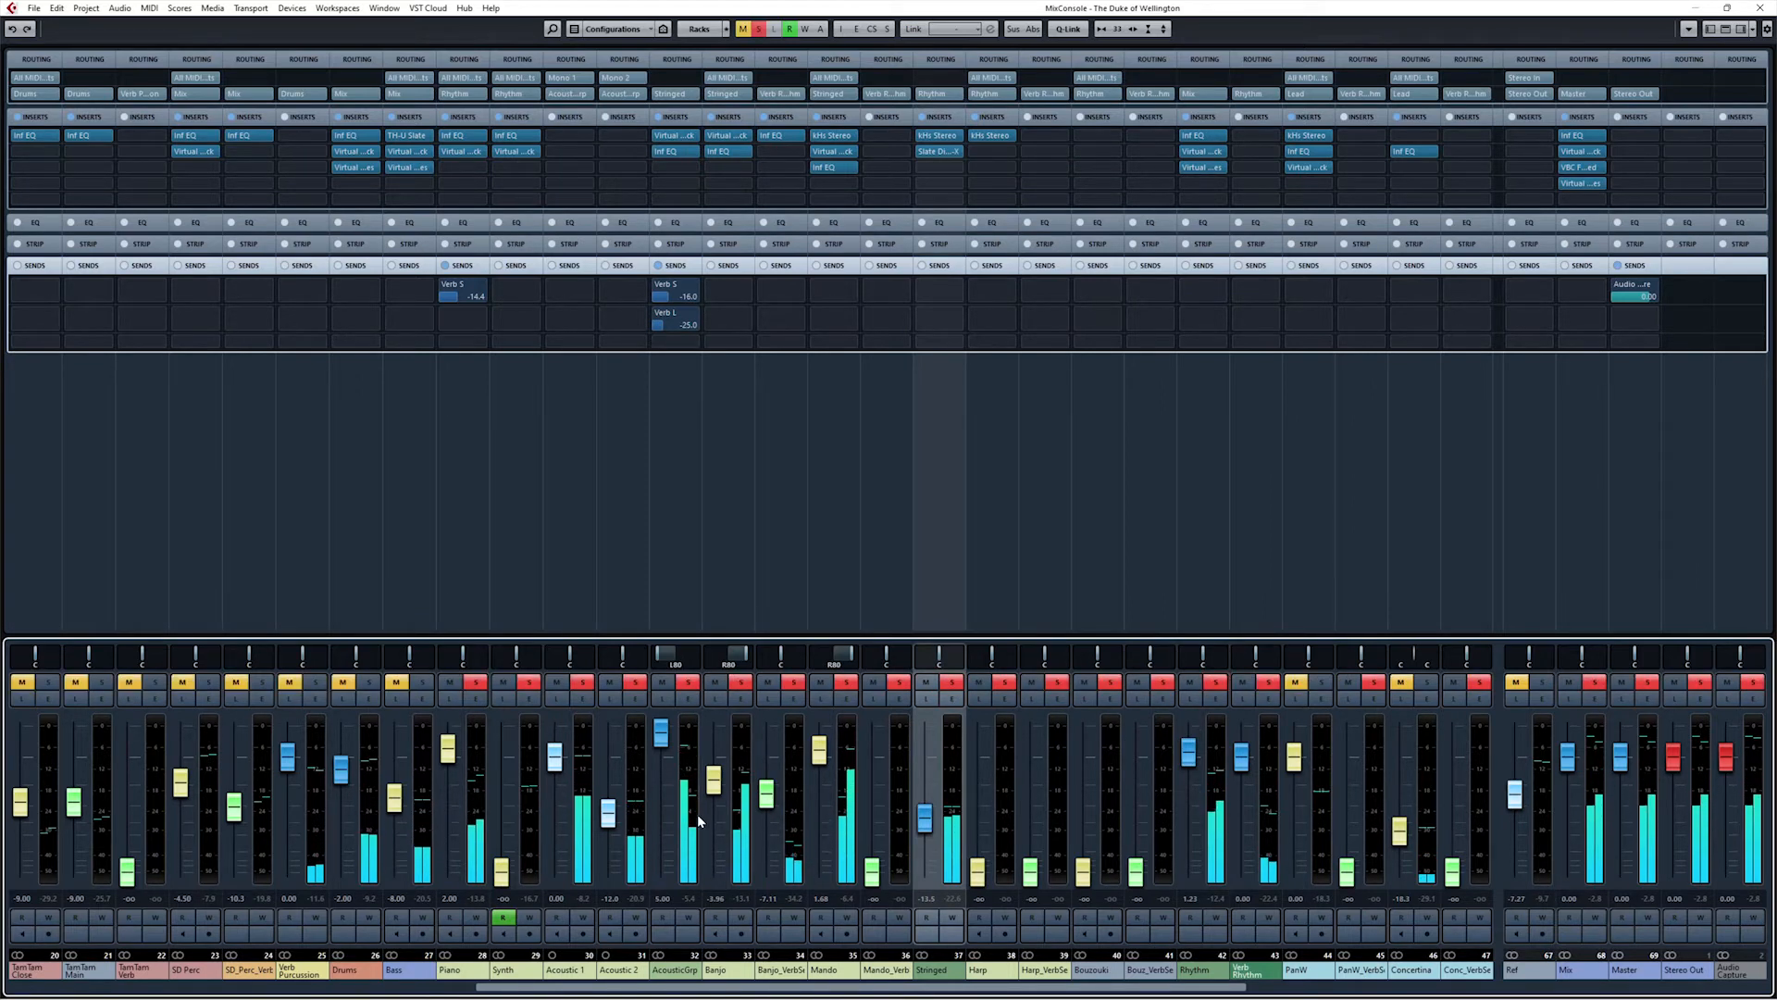
pyautogui.moveTo(765, 798)
pyautogui.mouseDown()
pyautogui.moveTo(775, 719)
pyautogui.moveTo(775, 803)
pyautogui.mouseUp()
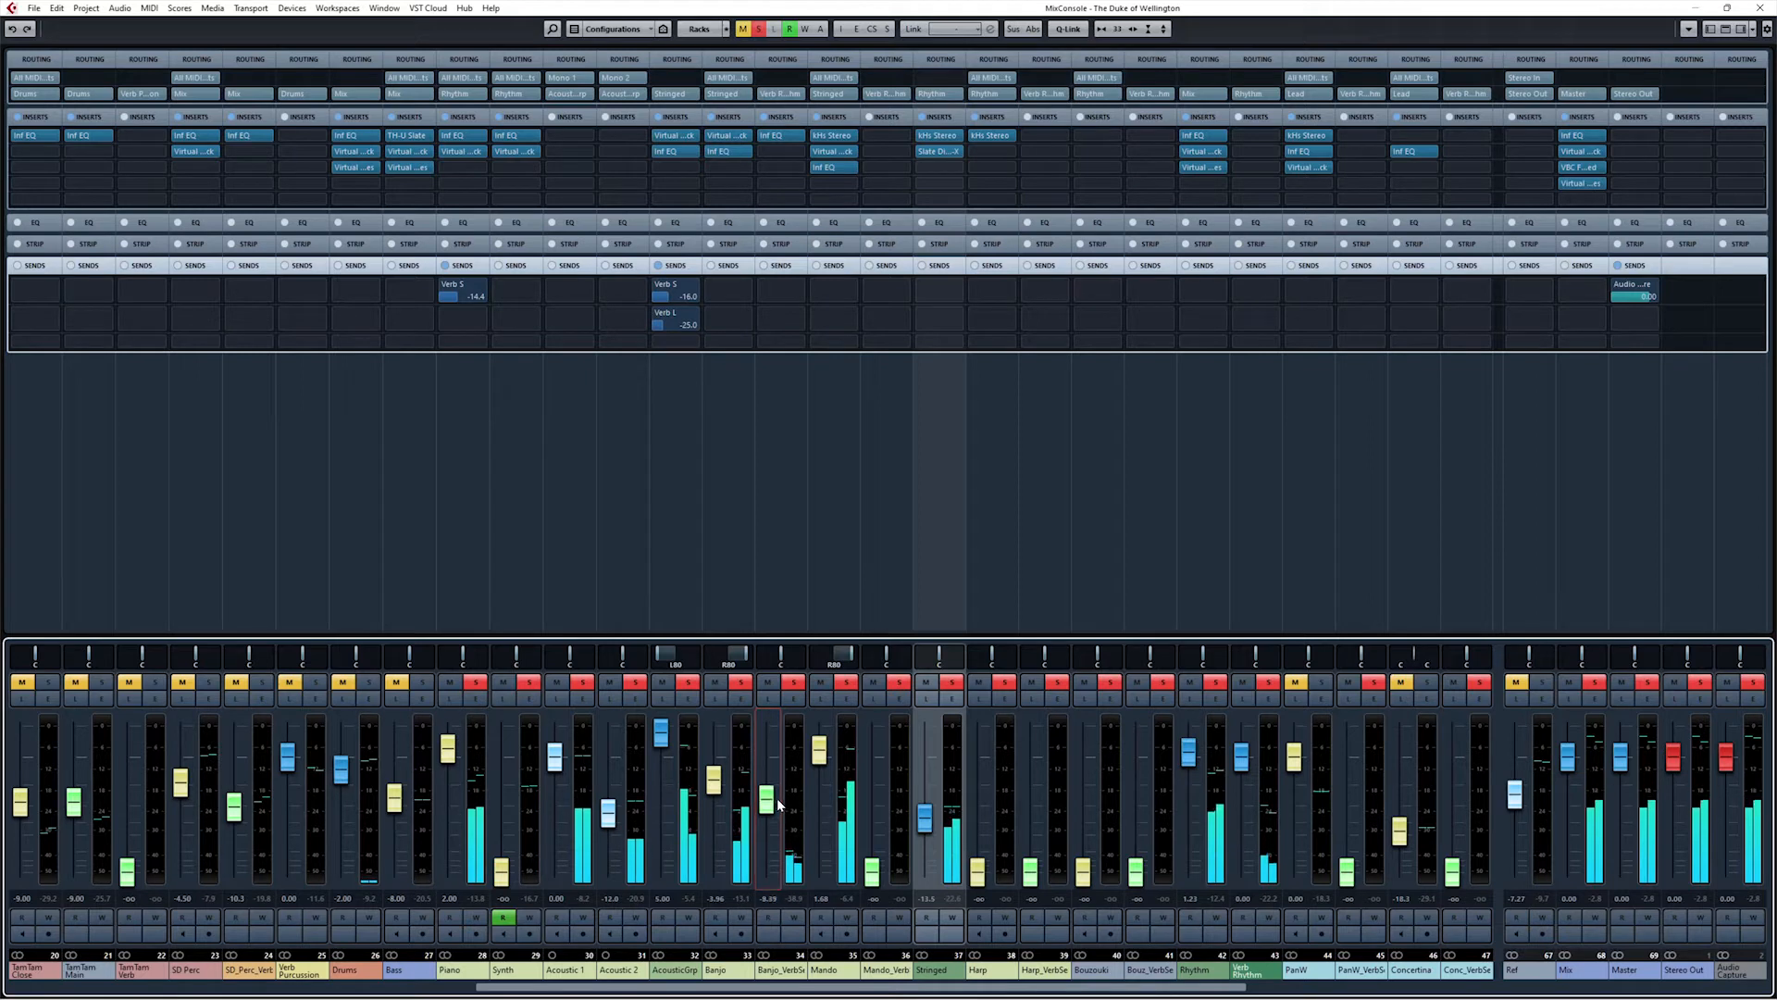
pyautogui.click(812, 780)
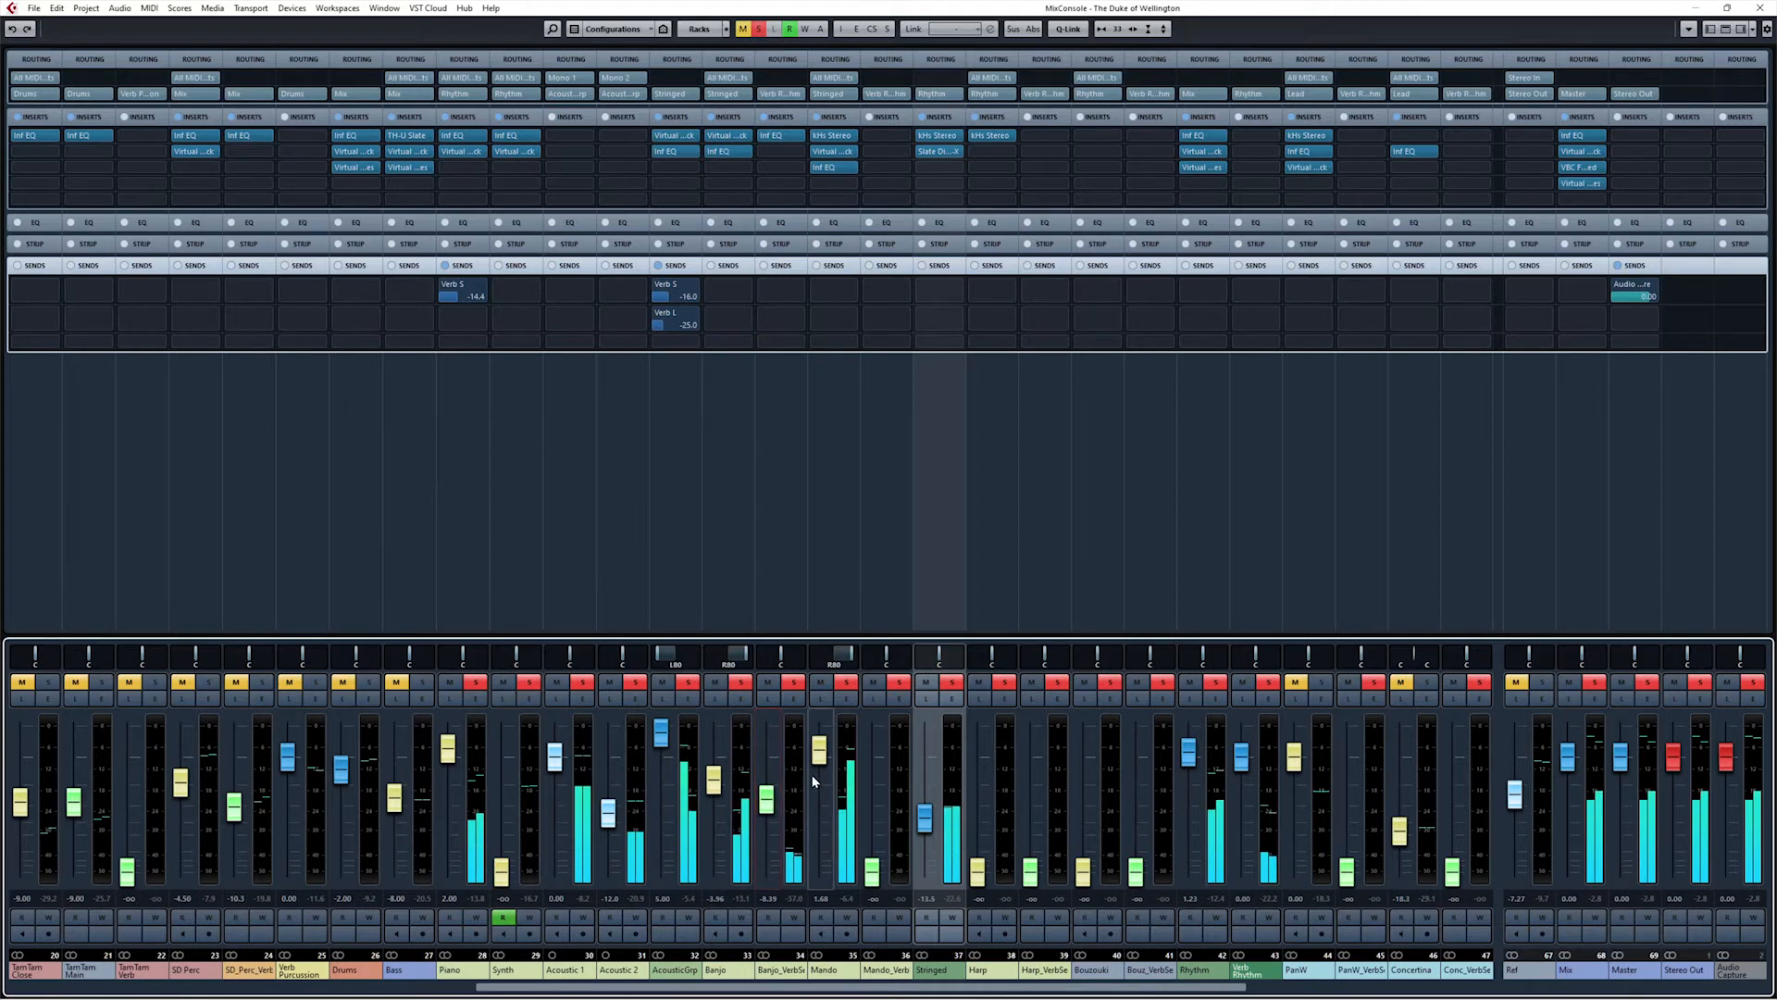
pyautogui.click(766, 797)
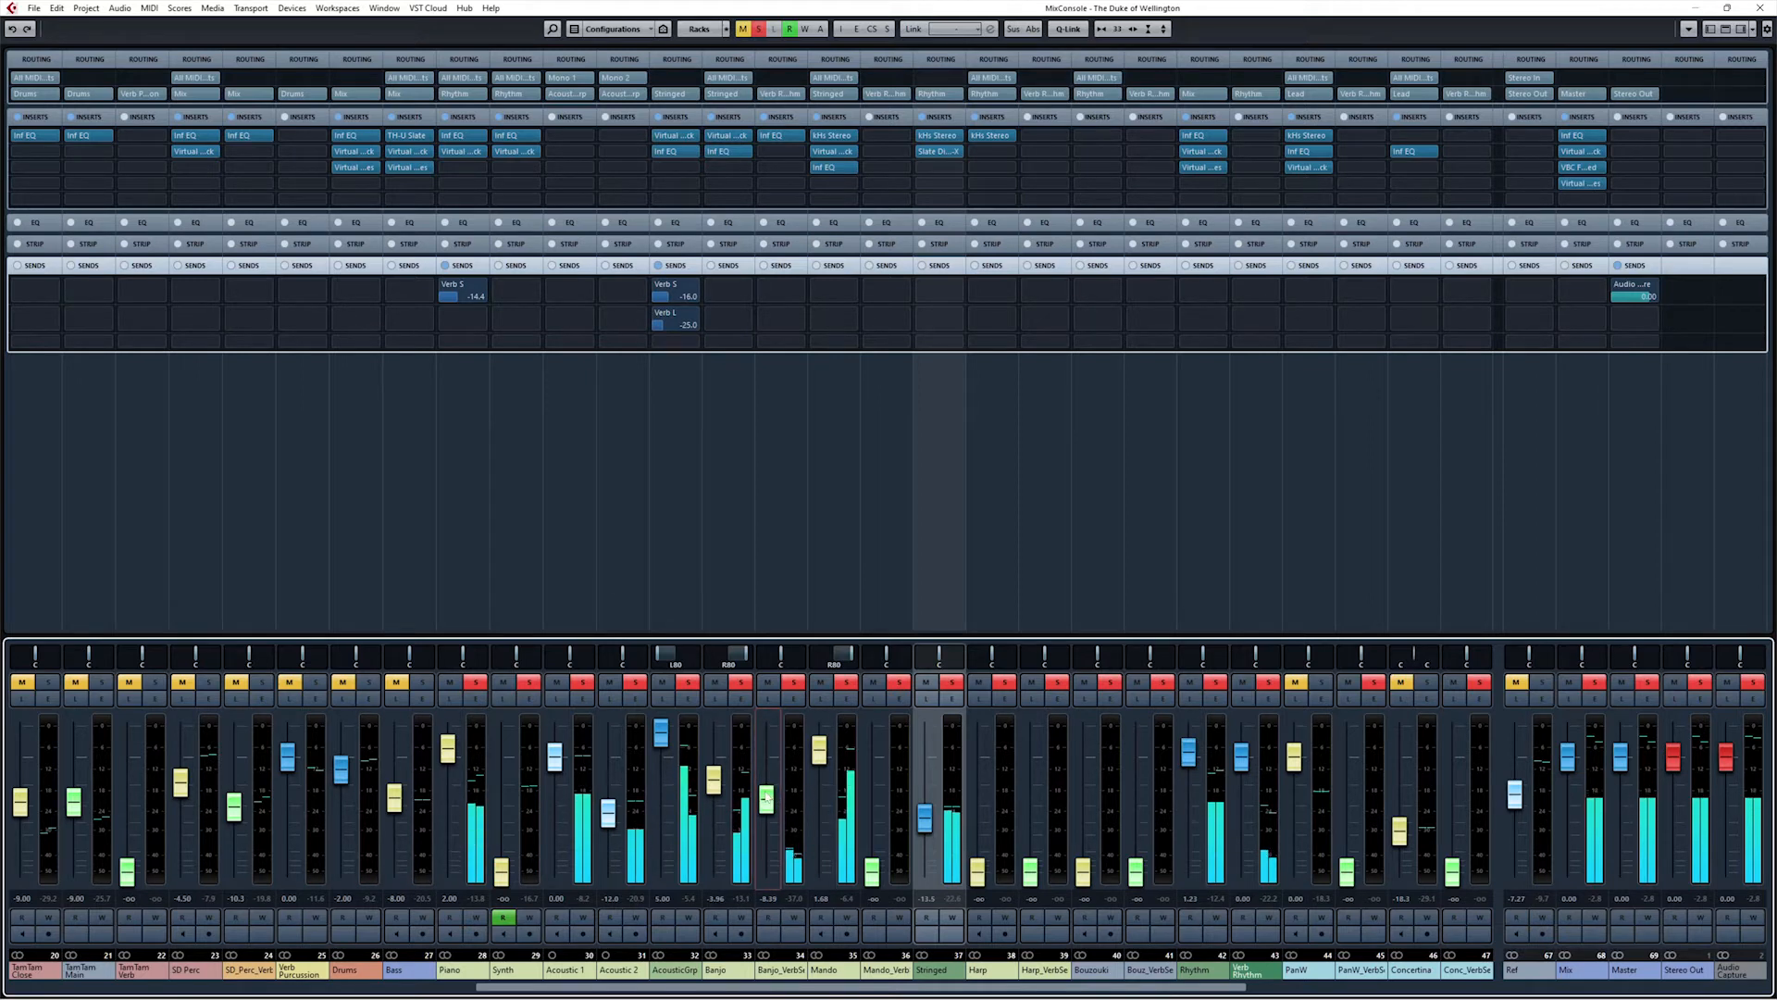
pyautogui.click(1274, 608)
pyautogui.click(1207, 635)
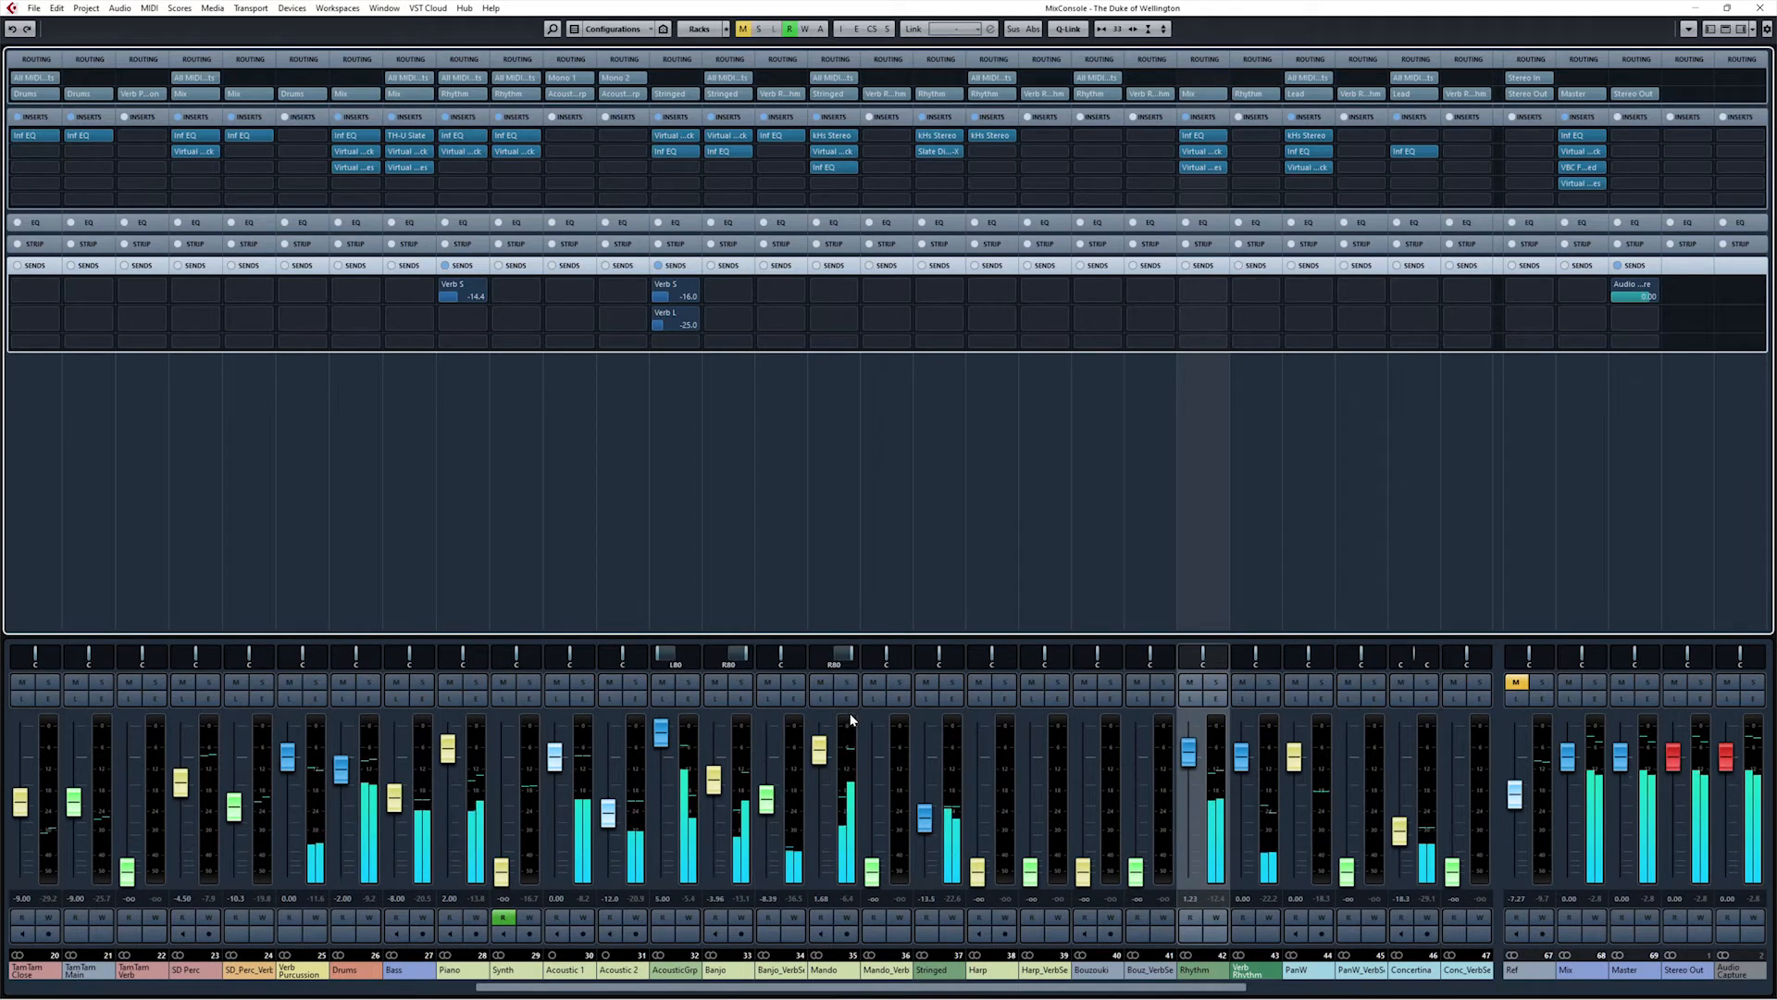
# Step: Check the reverb channel in the Mando instrument's mixer
pyautogui.click(903, 698)
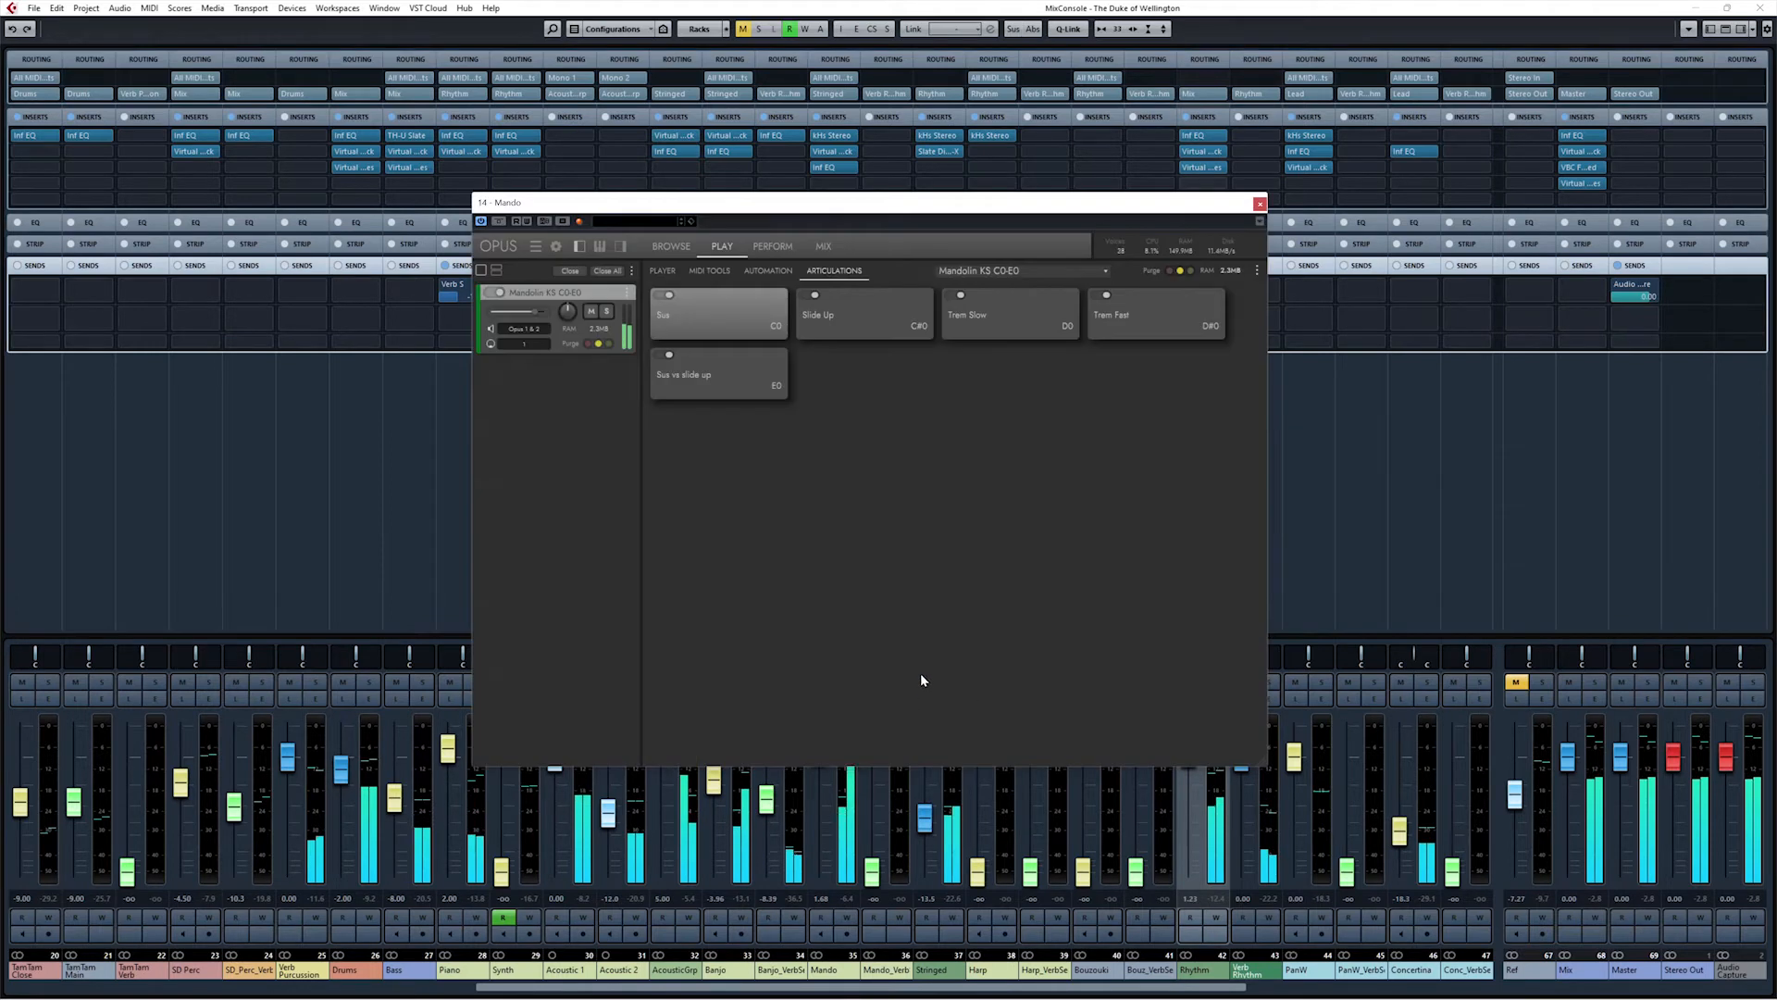
pyautogui.click(838, 247)
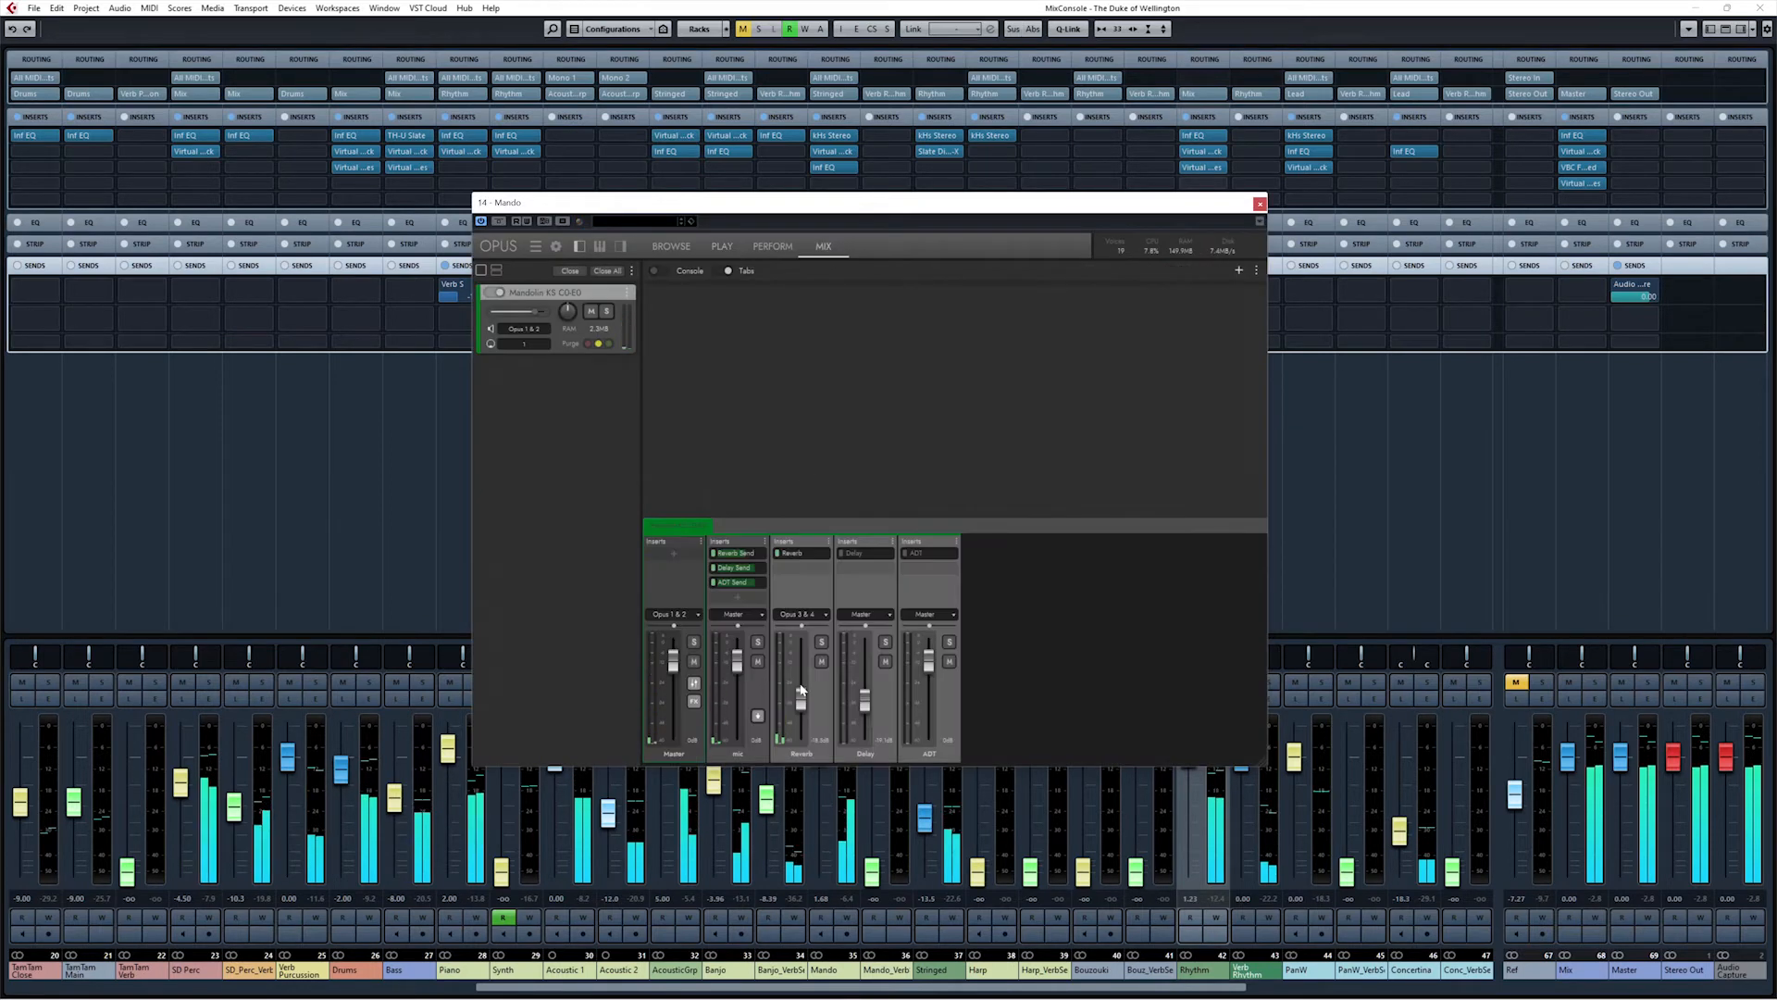
pyautogui.click(1260, 205)
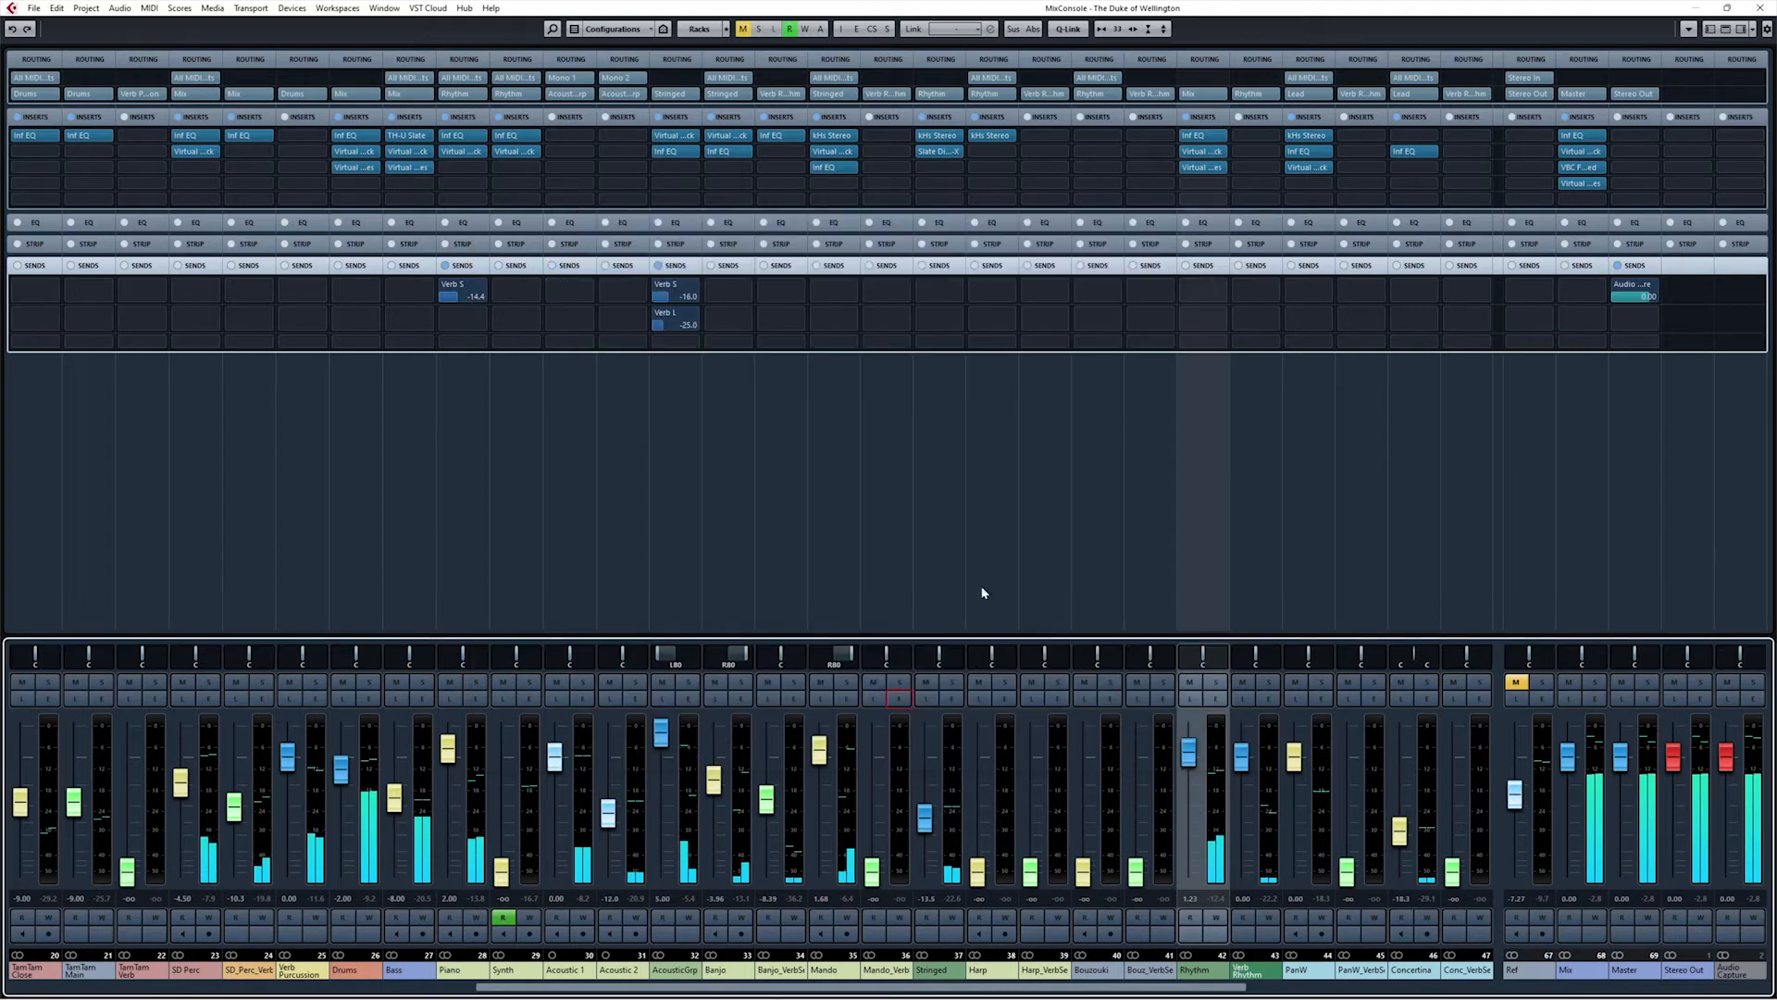
# Step: Solo the mandolin with its verb send and raise the verb send channel to about +4.2 dB
pyautogui.click(840, 584)
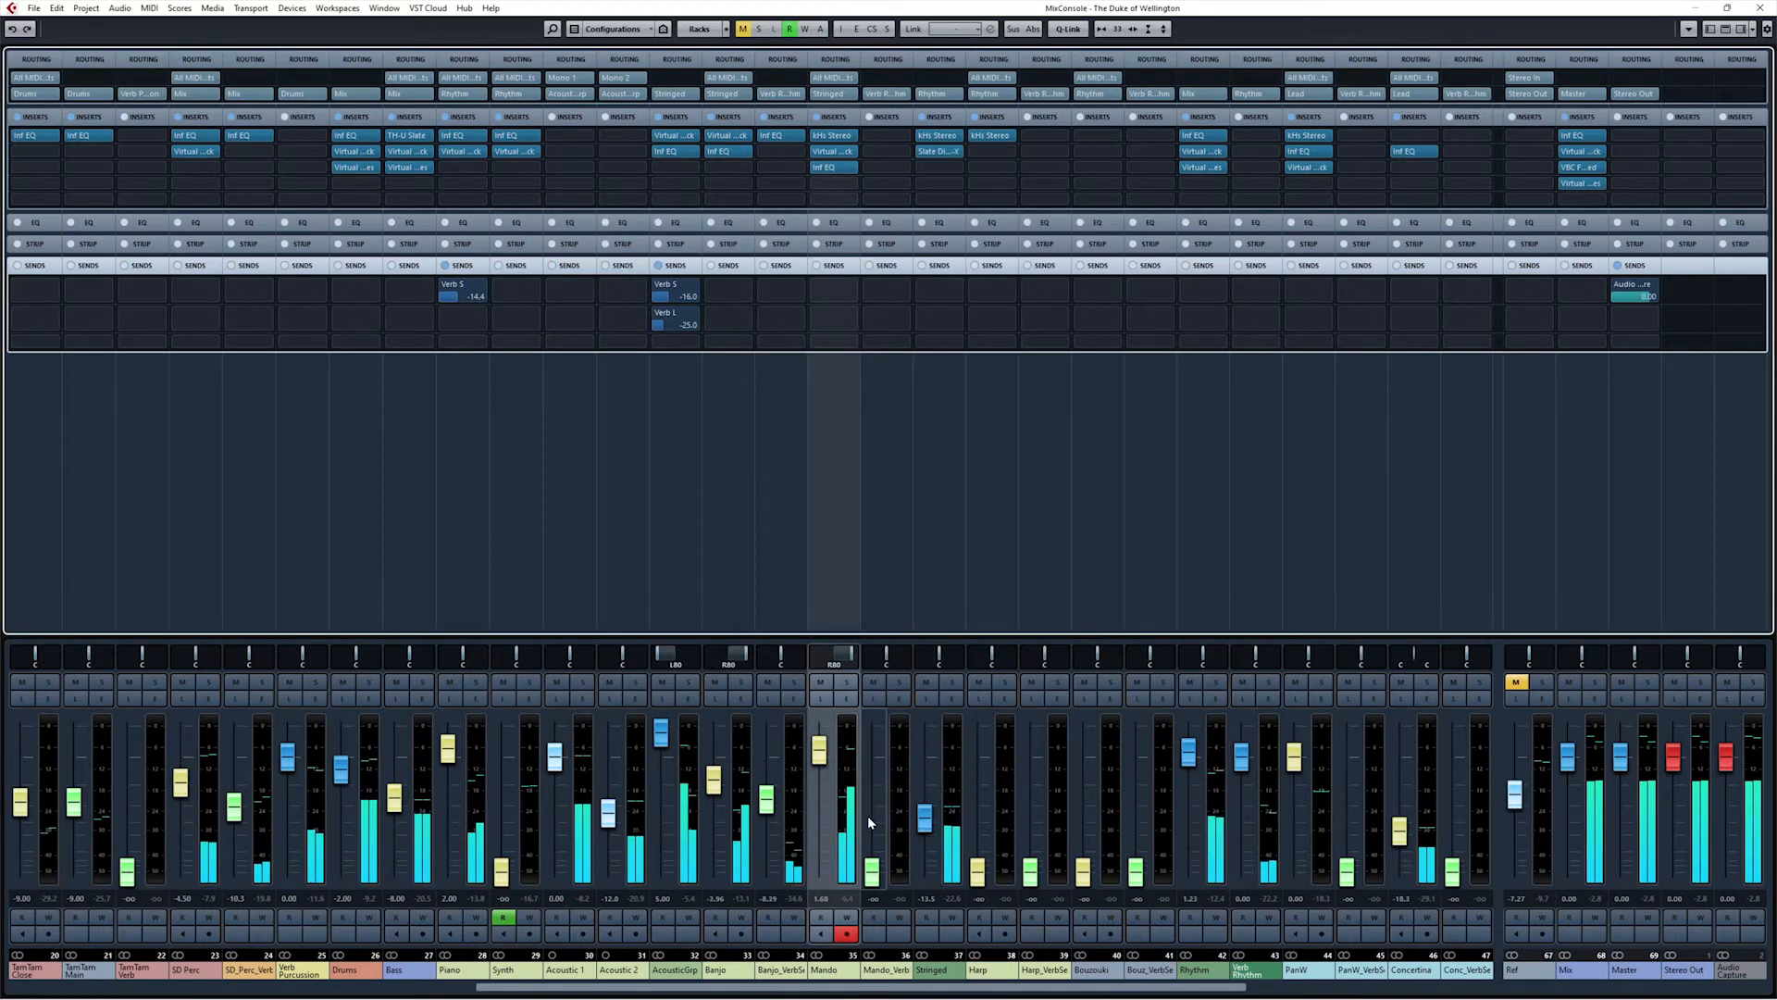
pyautogui.click(898, 681)
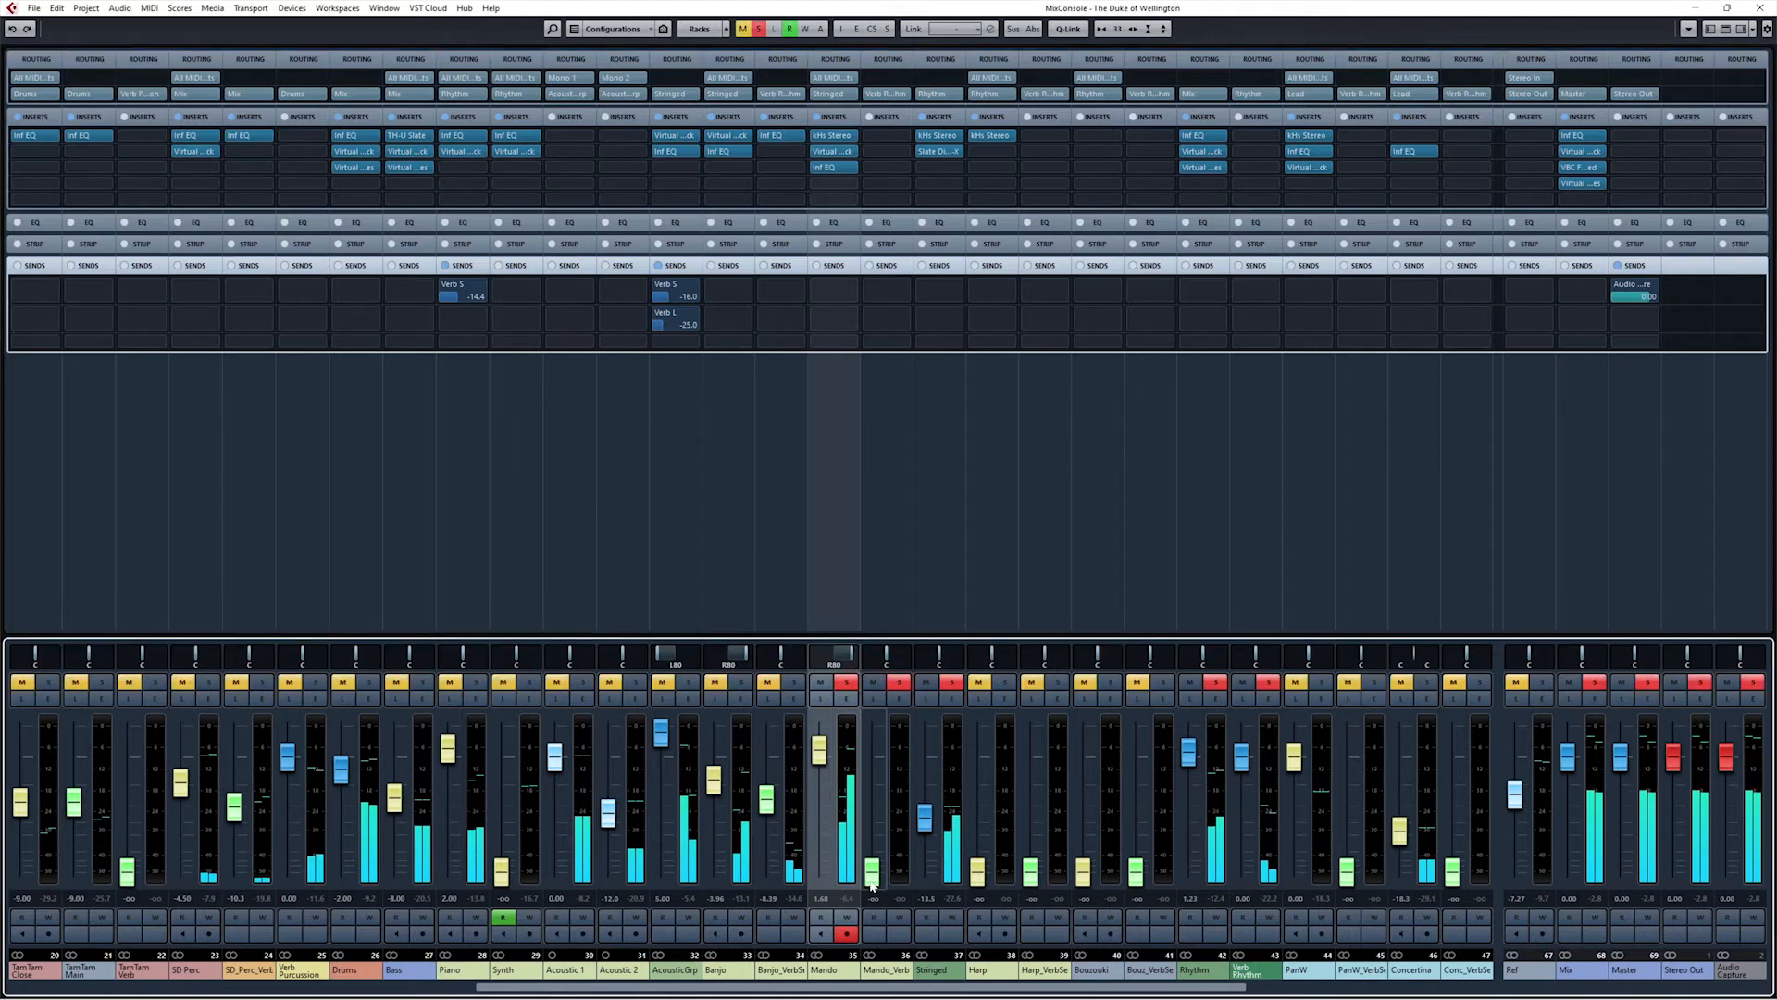
pyautogui.moveTo(870, 885); pyautogui.dragTo(881, 744)
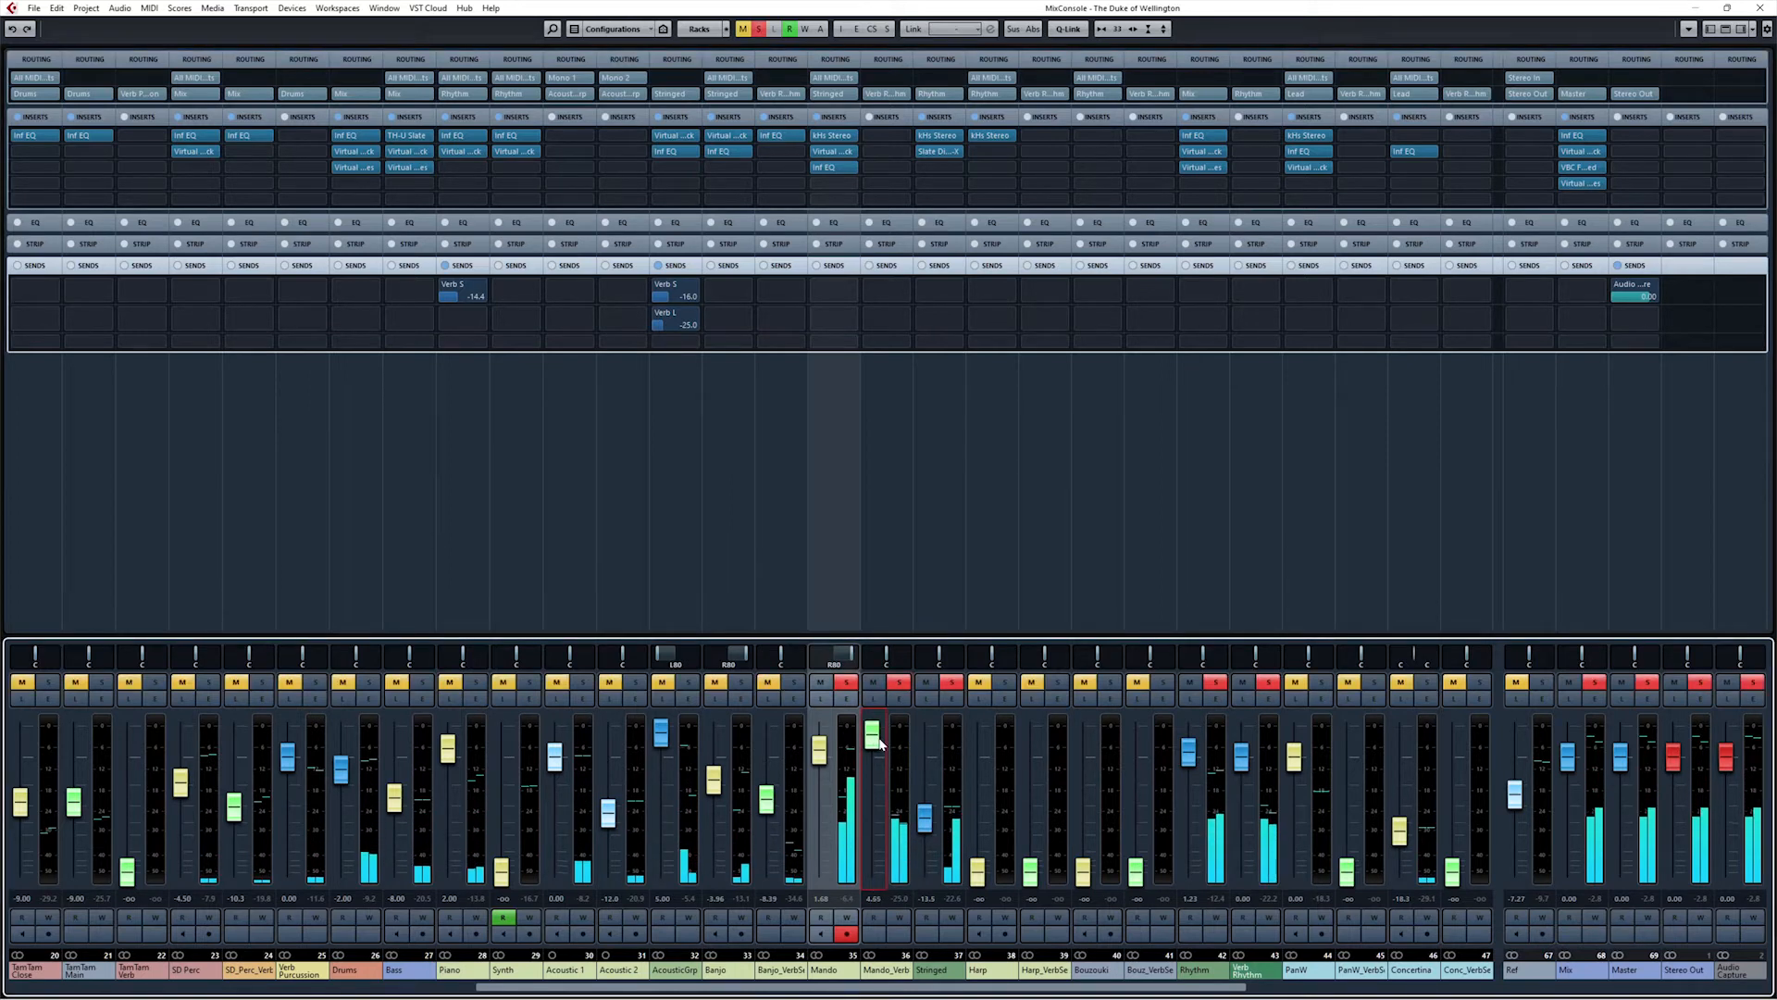
# Step: Insert an Inf EQ on the mandolin verb send, add a low cut at about 1.81 kHz, and steepen its slope
pyautogui.click(869, 140)
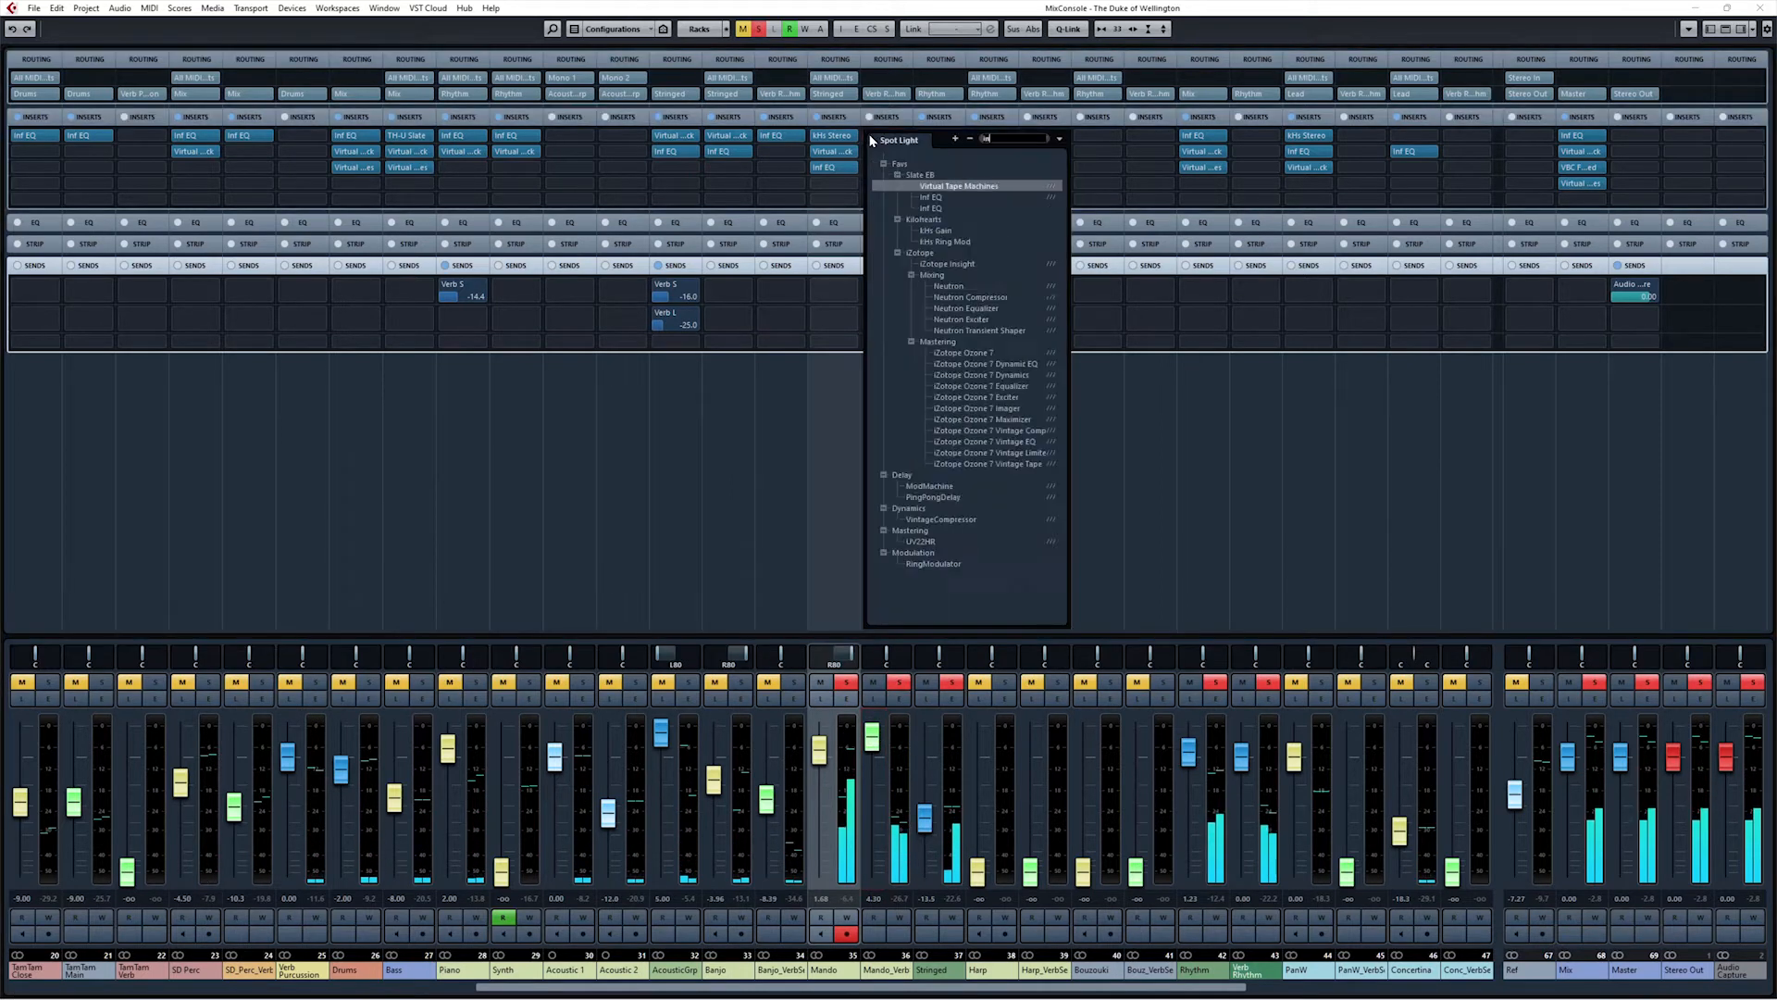
pyautogui.write('inf')
pyautogui.doubleClick(921, 186)
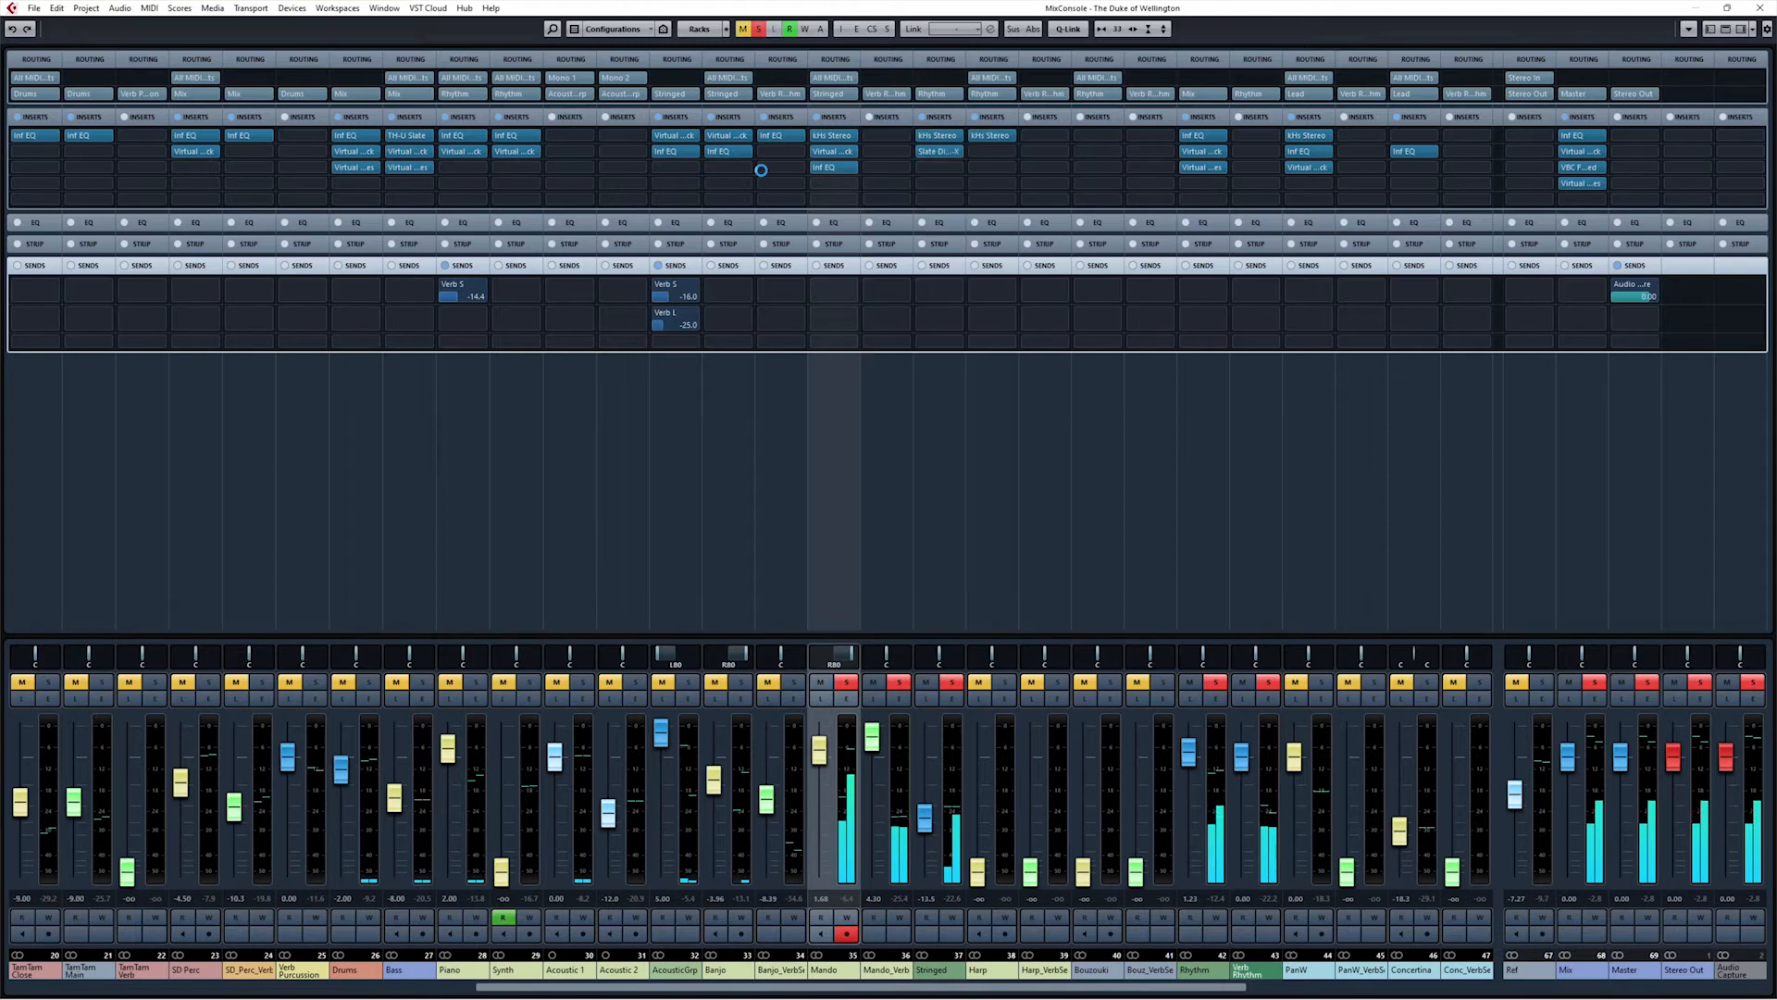
pyautogui.moveTo(571, 551); pyautogui.dragTo(971, 549)
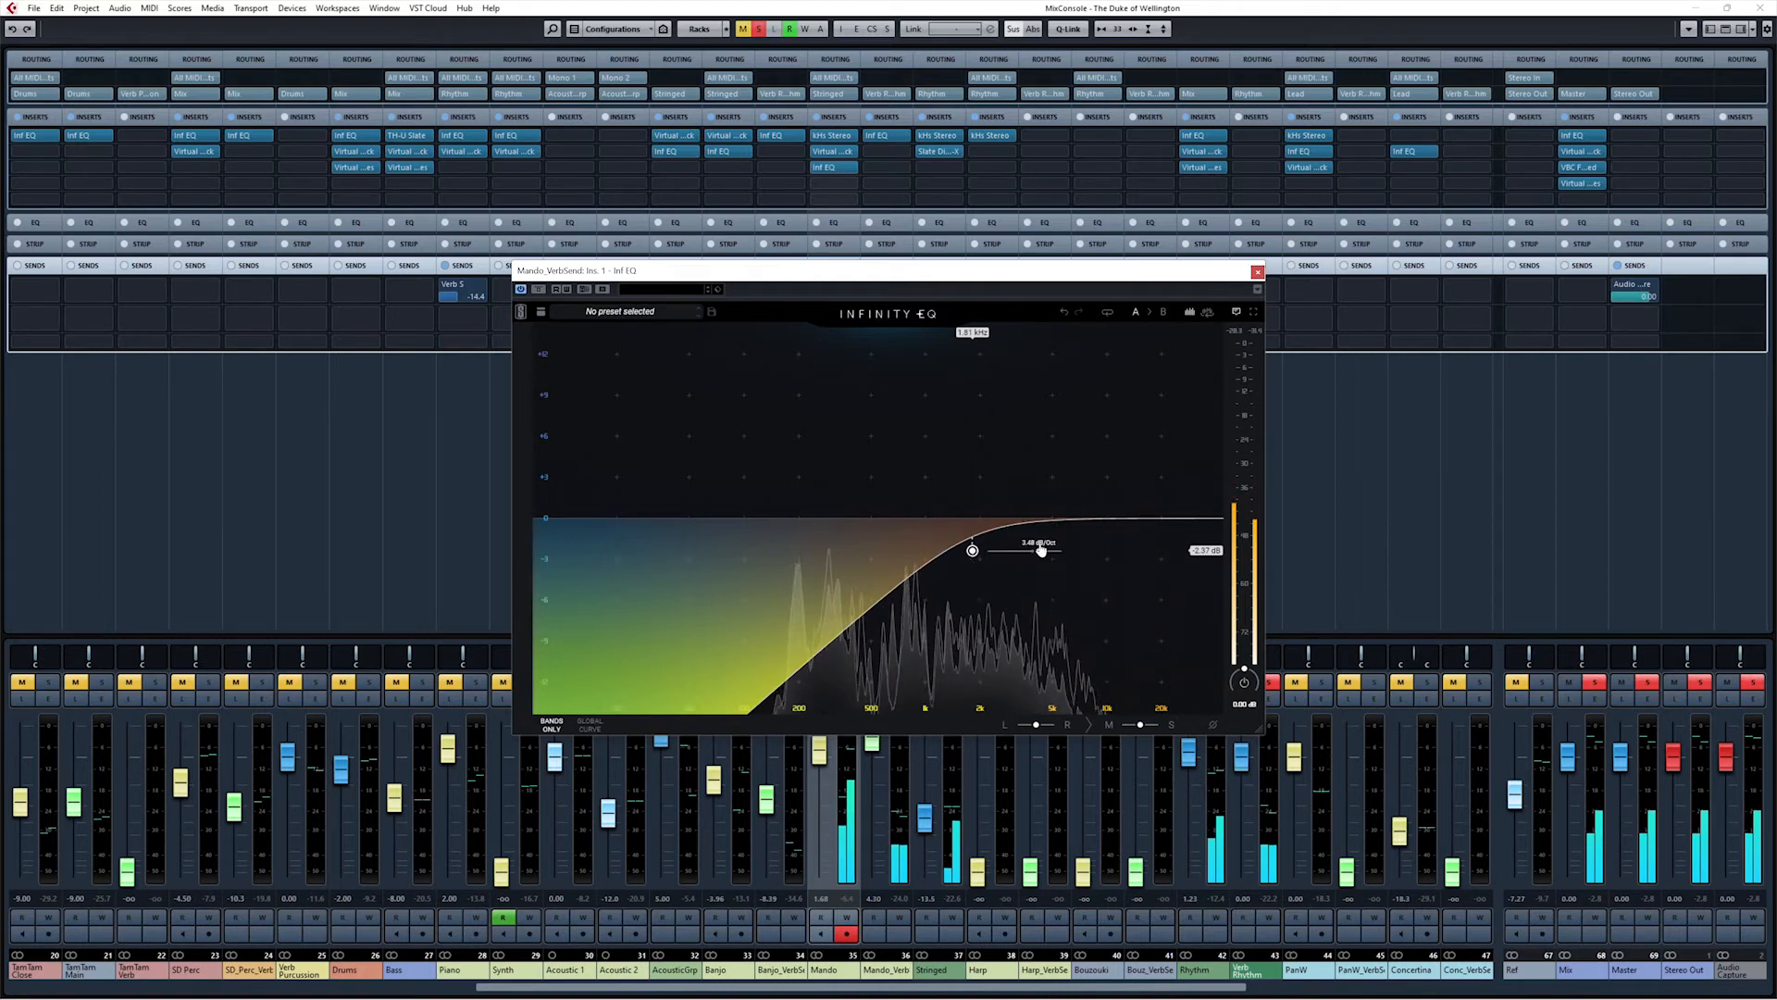
pyautogui.click(1257, 272)
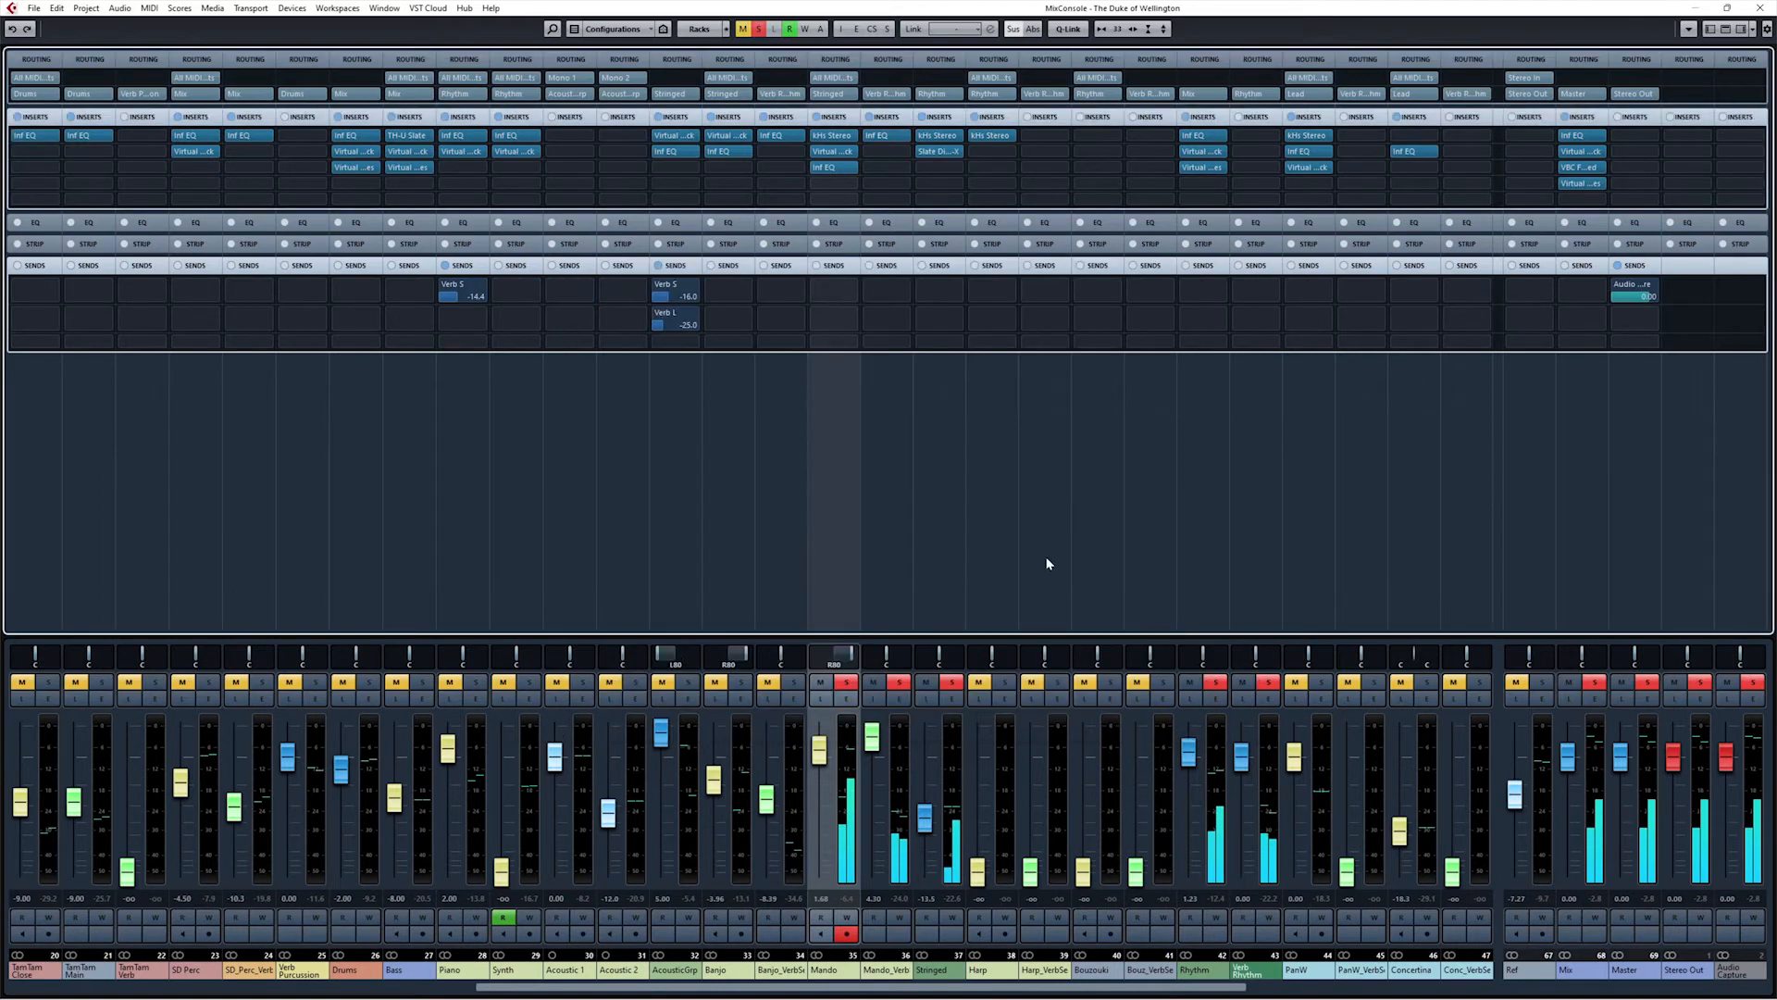
pyautogui.click(879, 136)
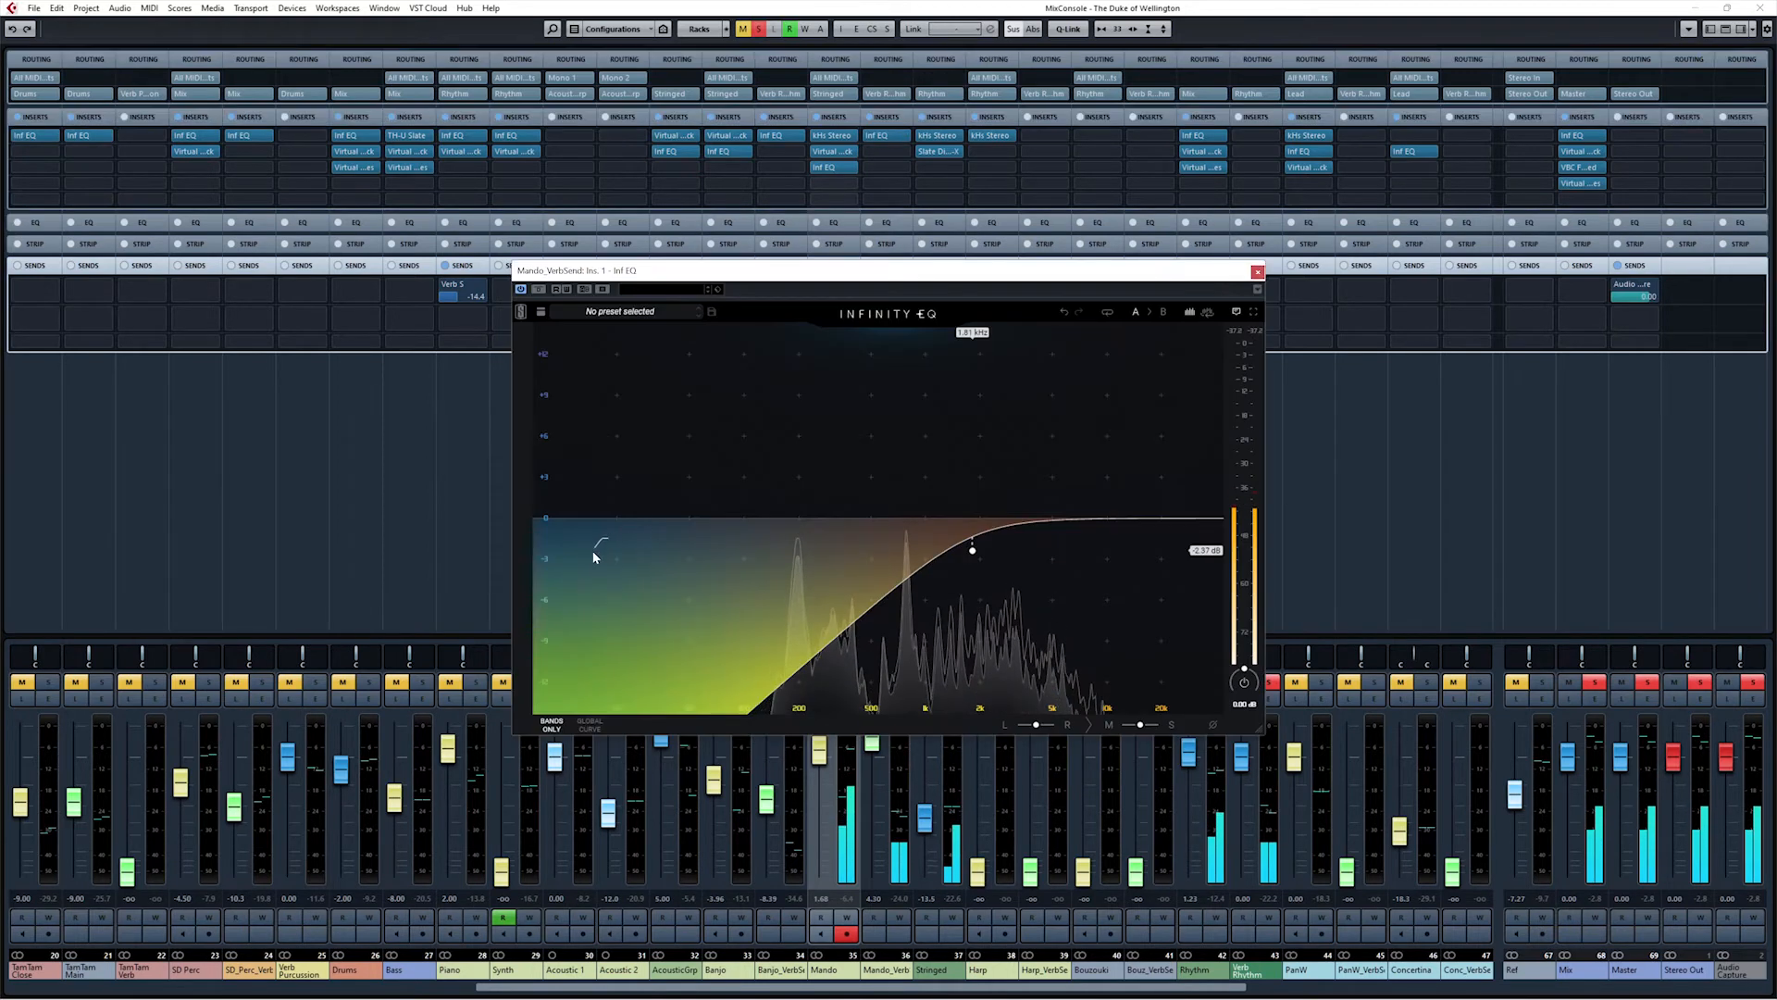
pyautogui.scroll(1, 971, 552)
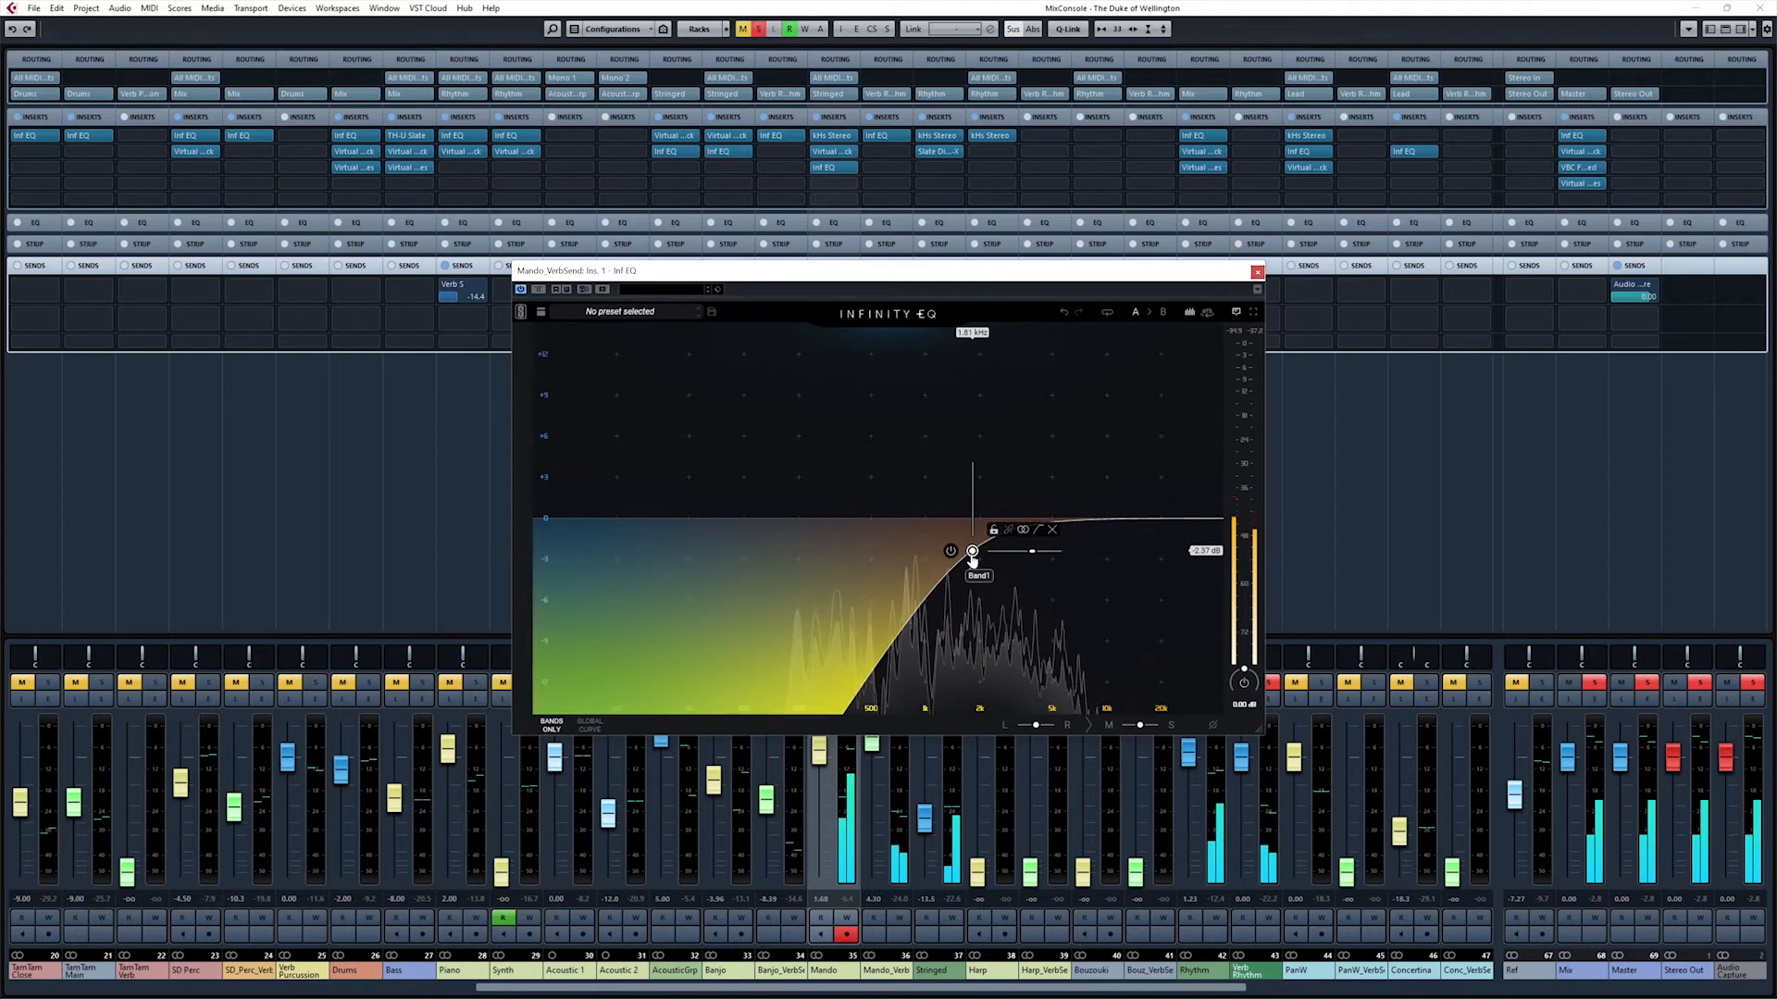
# Step: Lower the mandolin verb send's low cut to about 1.07 kHz and add a high cut at about 6.7 kHz
pyautogui.moveTo(972, 550); pyautogui.dragTo(931, 550)
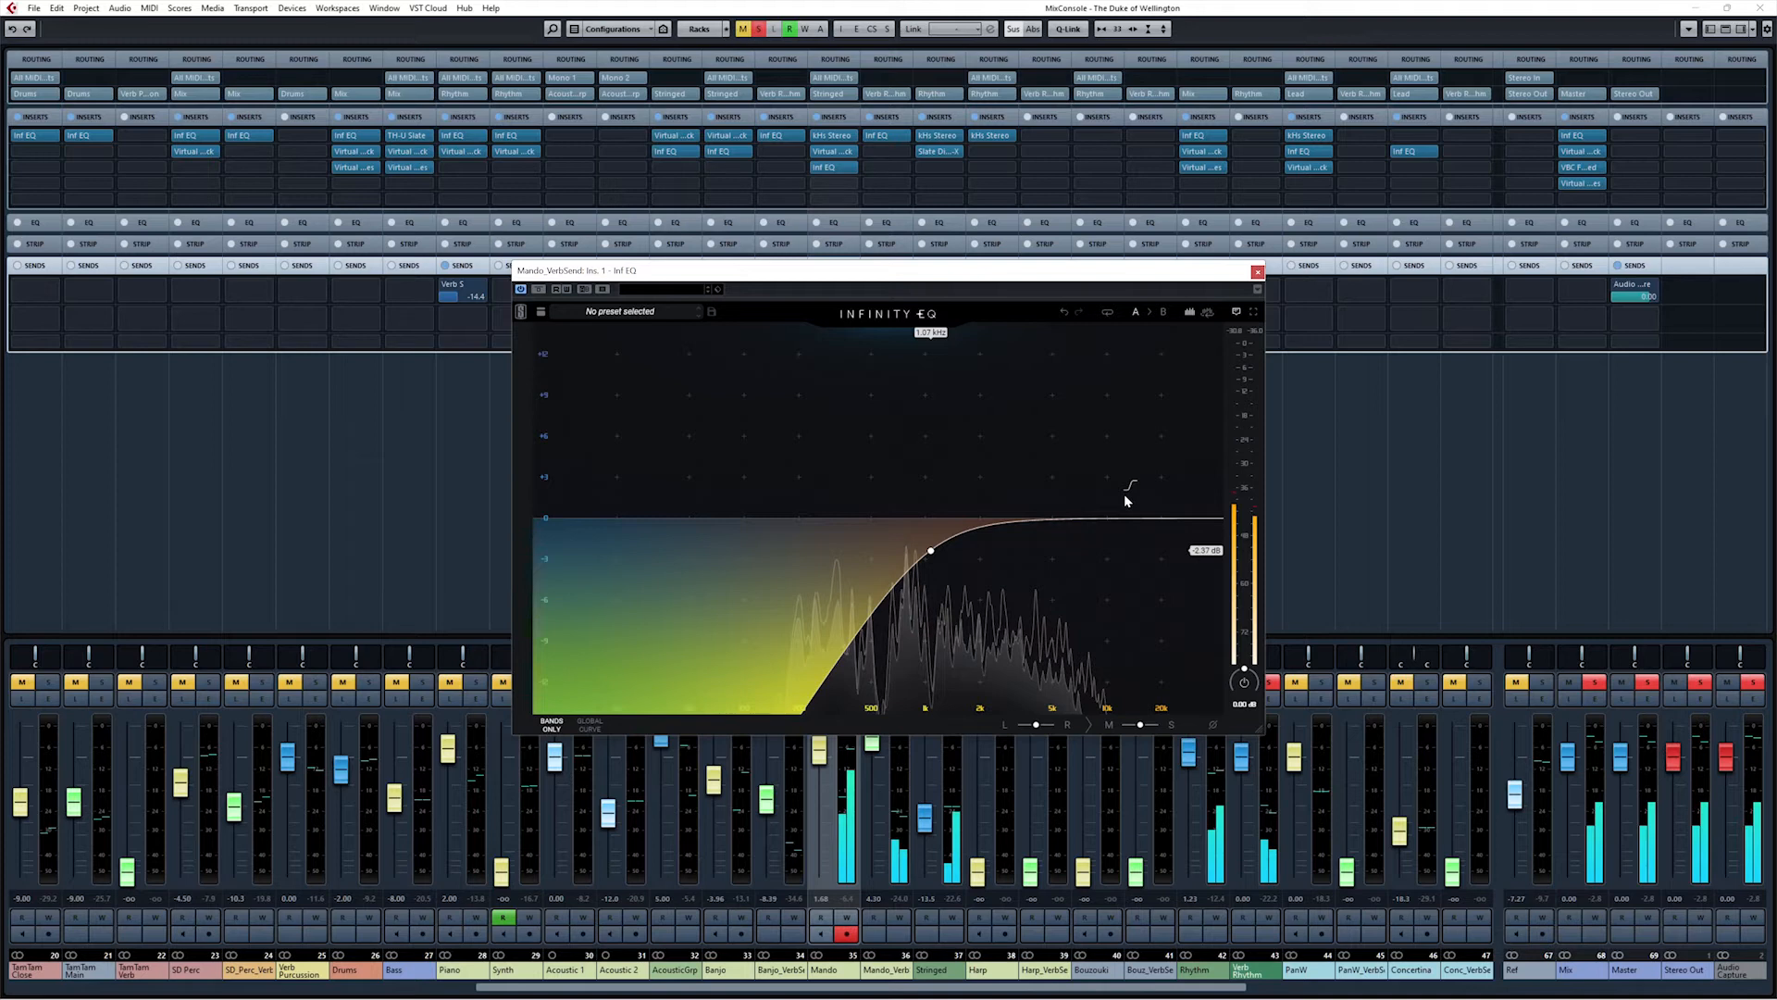
pyautogui.click(1194, 526)
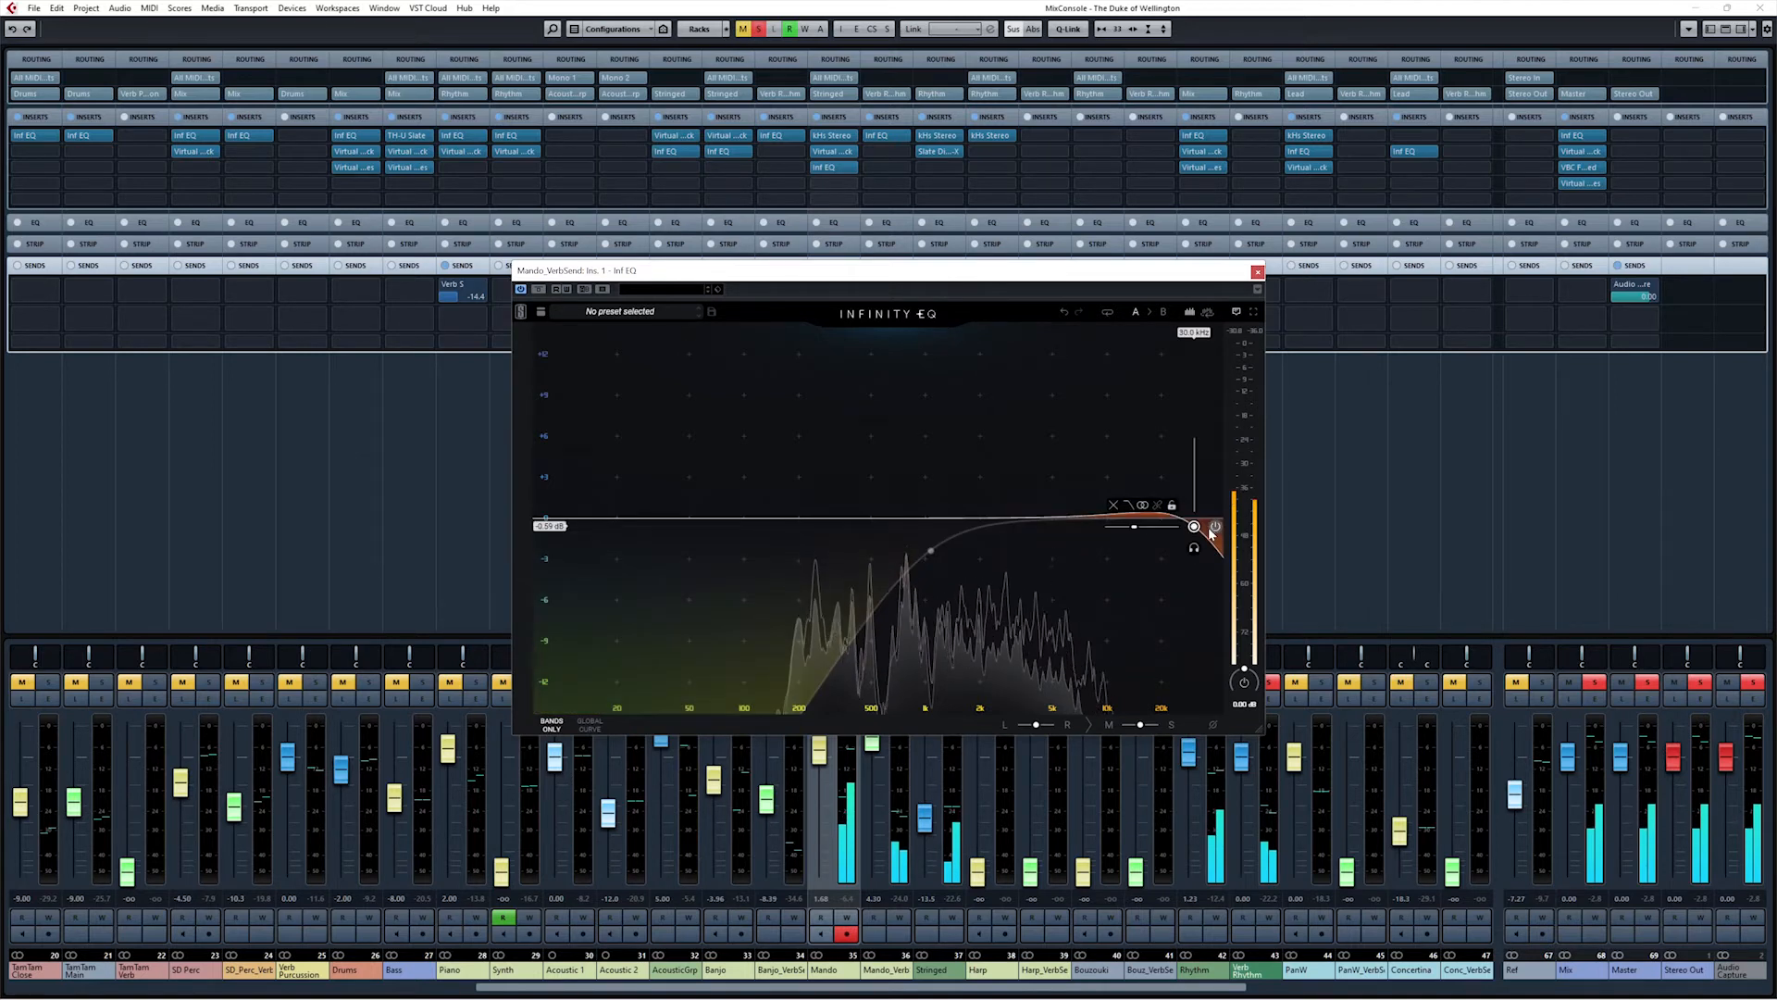
pyautogui.moveTo(1194, 526); pyautogui.dragTo(1075, 550)
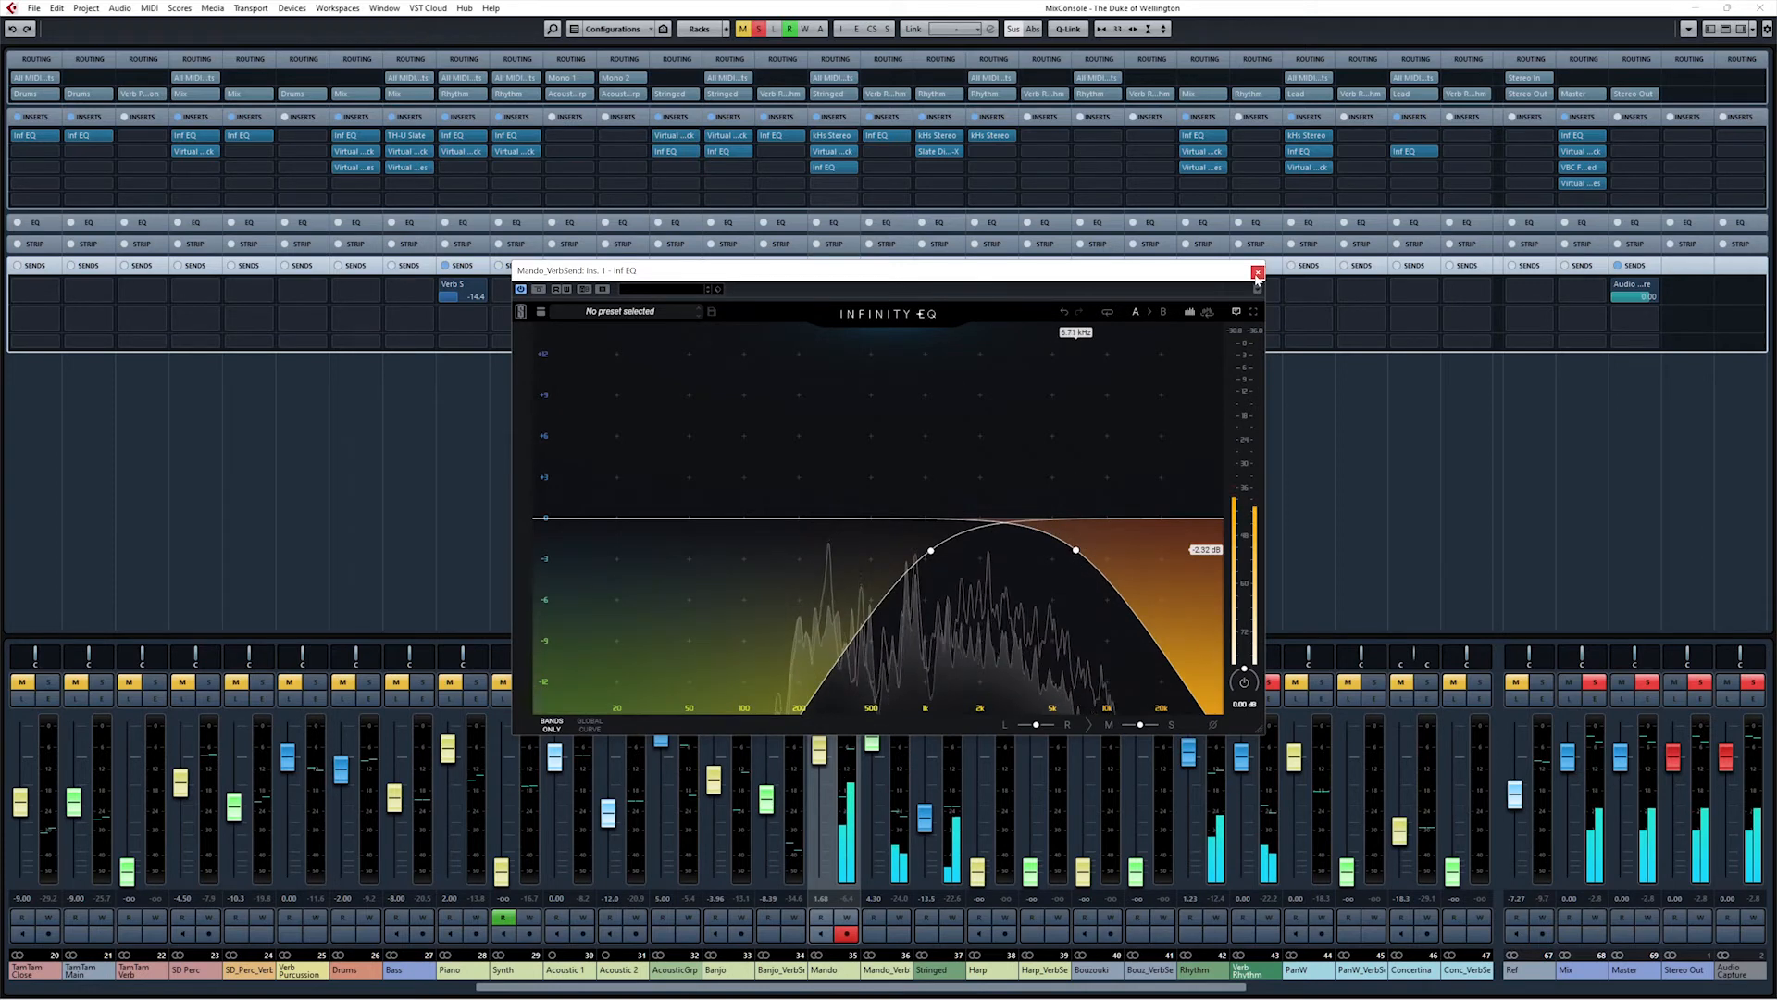
pyautogui.click(1257, 271)
# Step: Compare the mandolin with and without its verb send using solo, and return to the full mix
pyautogui.click(846, 682)
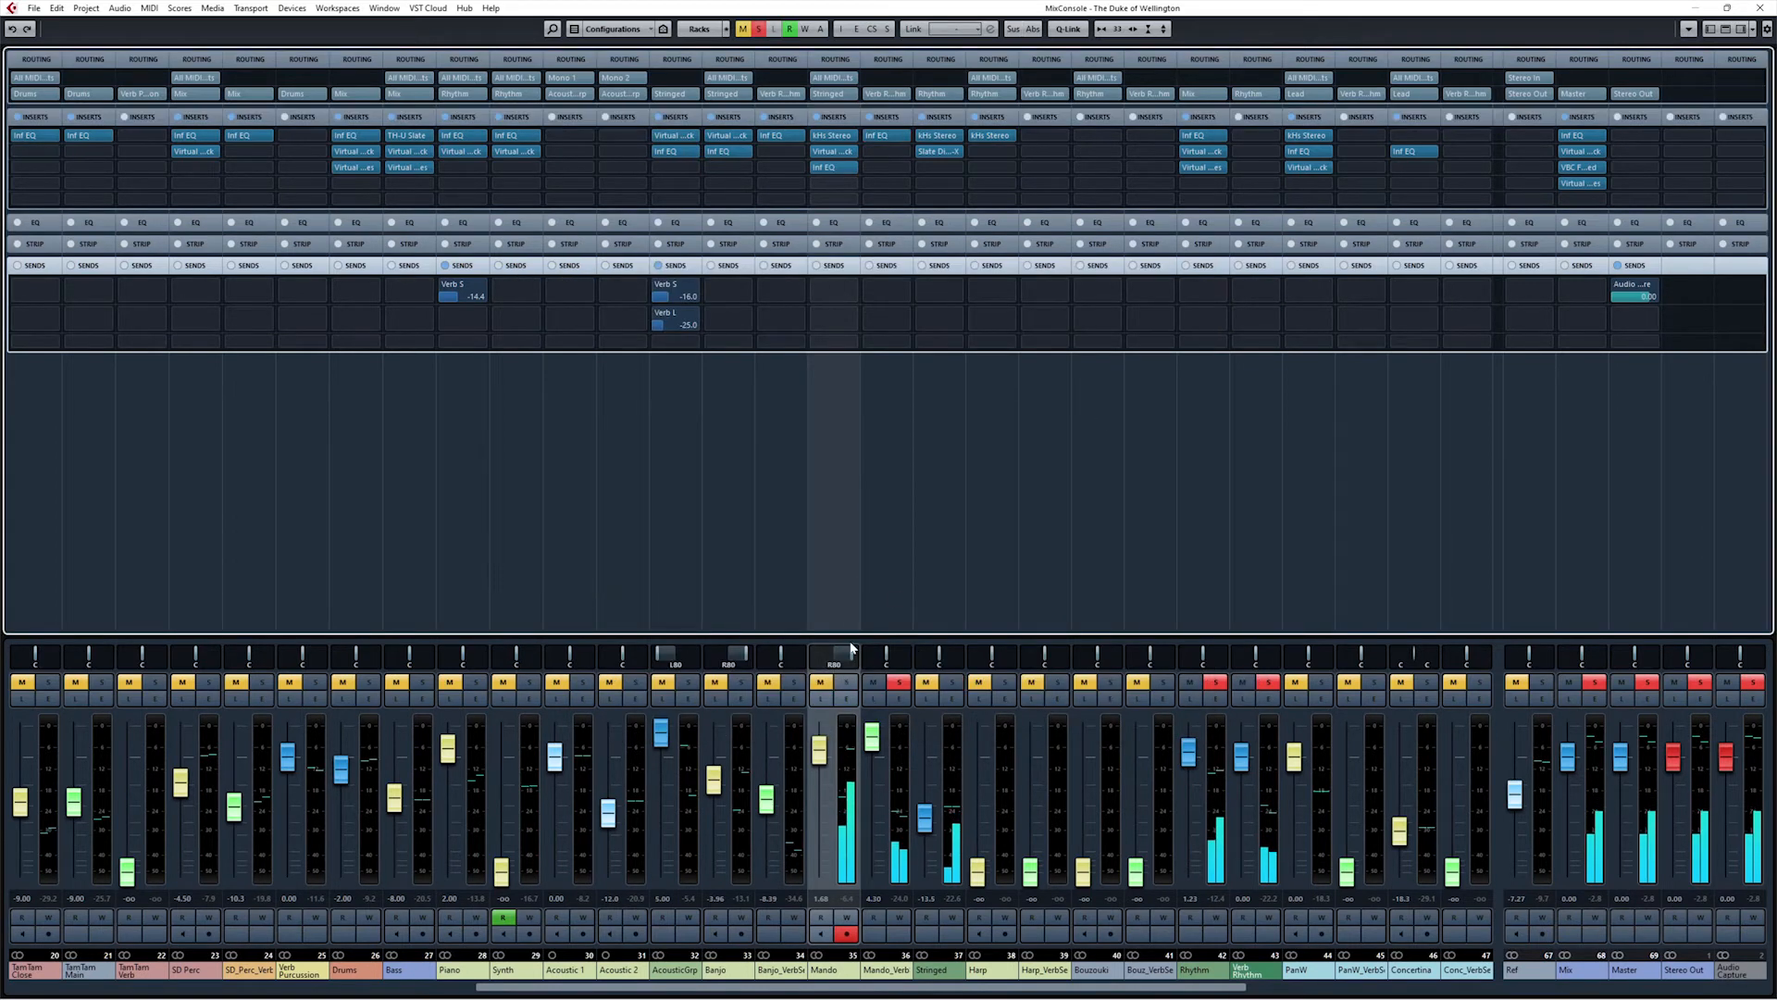
pyautogui.press('s')
pyautogui.click(892, 604)
pyautogui.press('s')
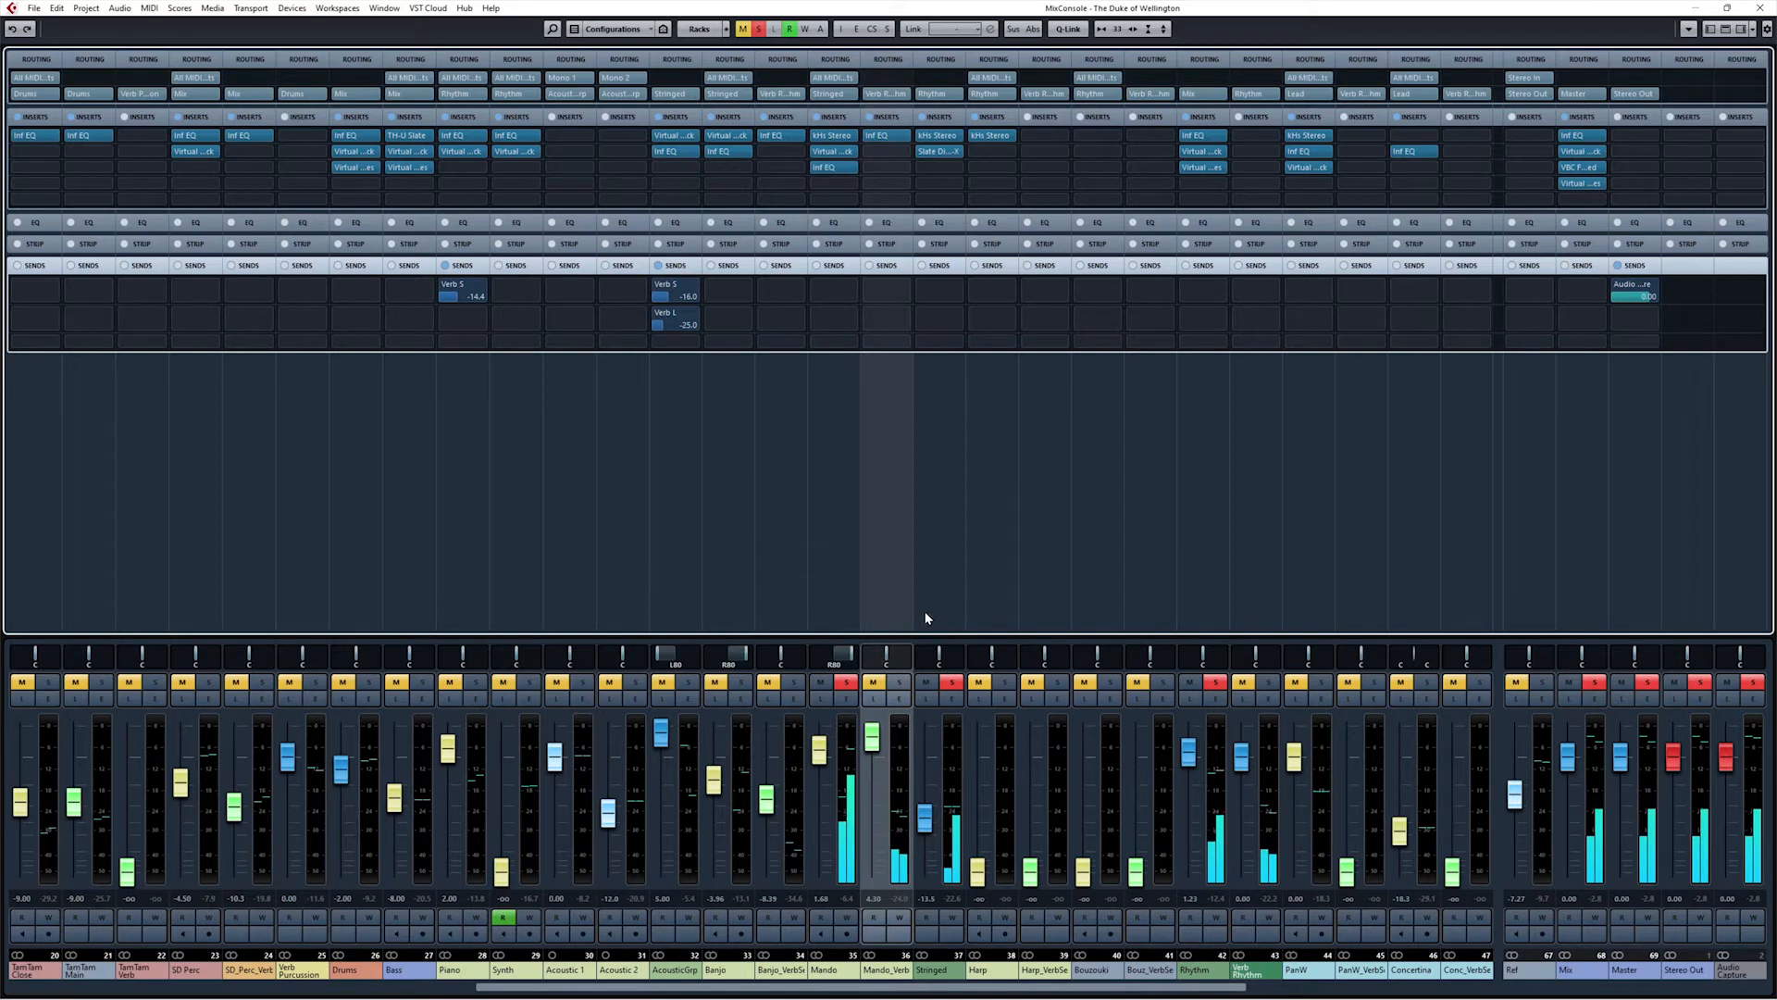
pyautogui.click(945, 605)
pyautogui.press('s')
pyautogui.click(875, 559)
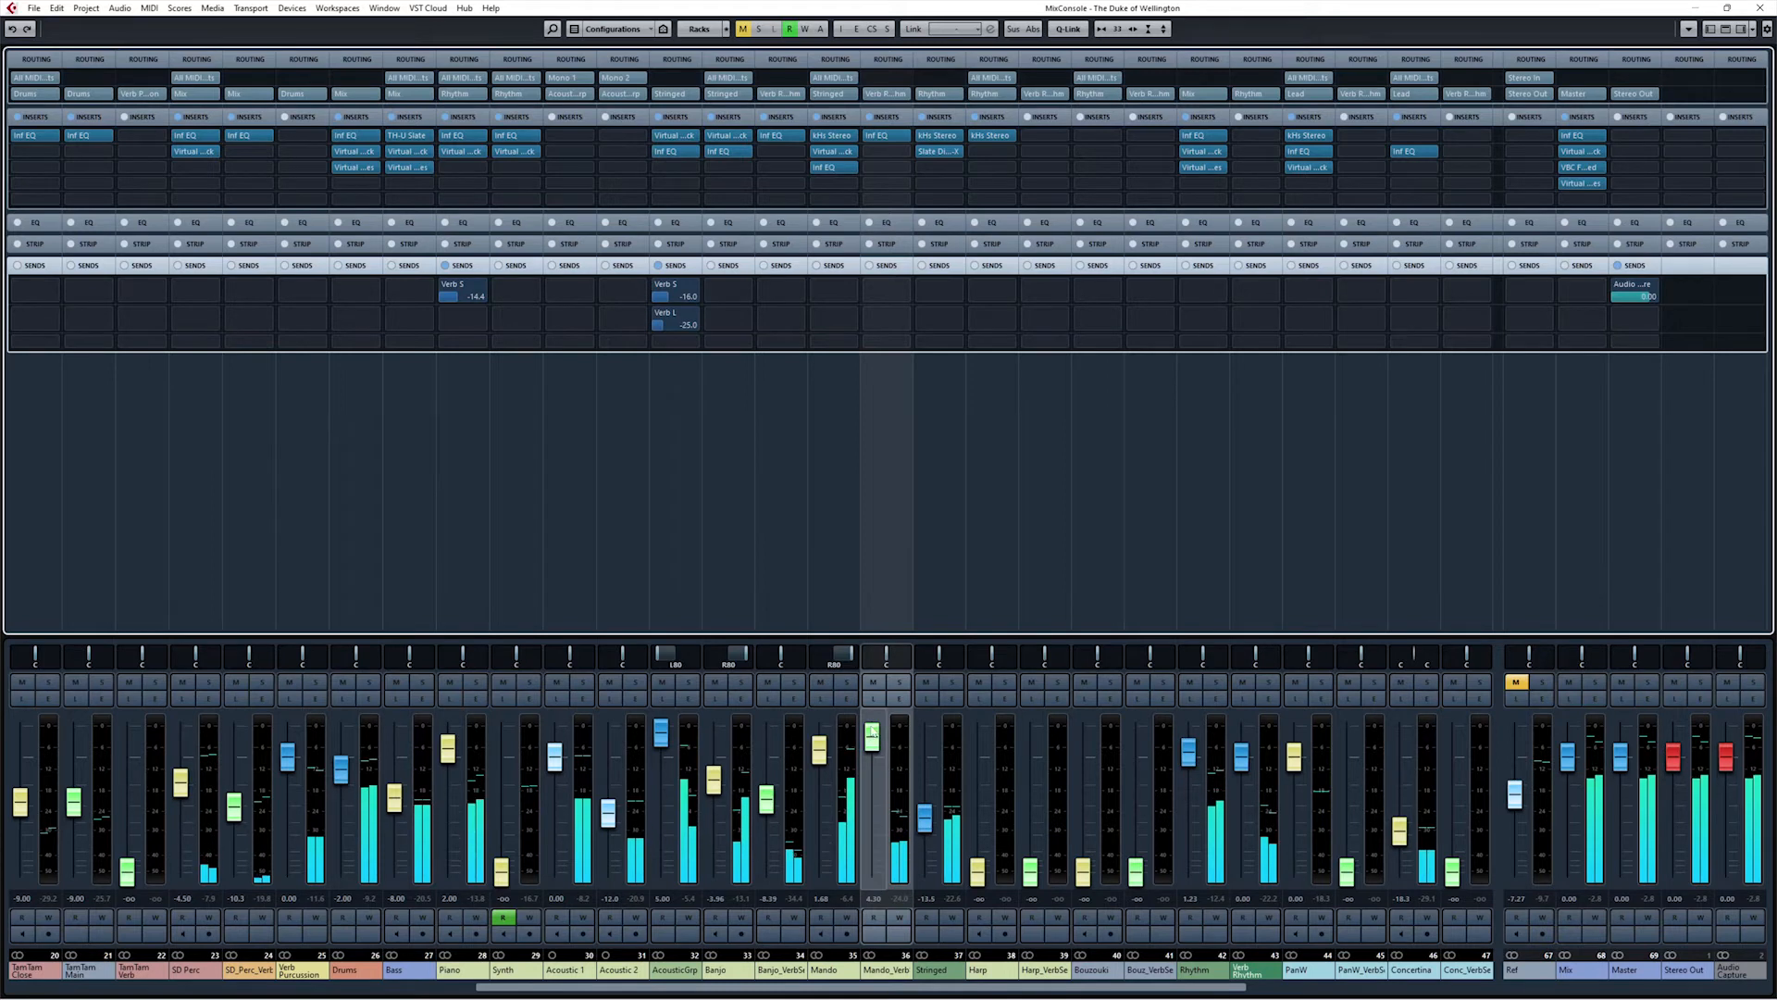
# Step: Raise the mandolin verb send channel to about +6.0 dB and briefly solo it against the full mix
pyautogui.moveTo(872, 732); pyautogui.dragTo(886, 676)
pyautogui.click(897, 683)
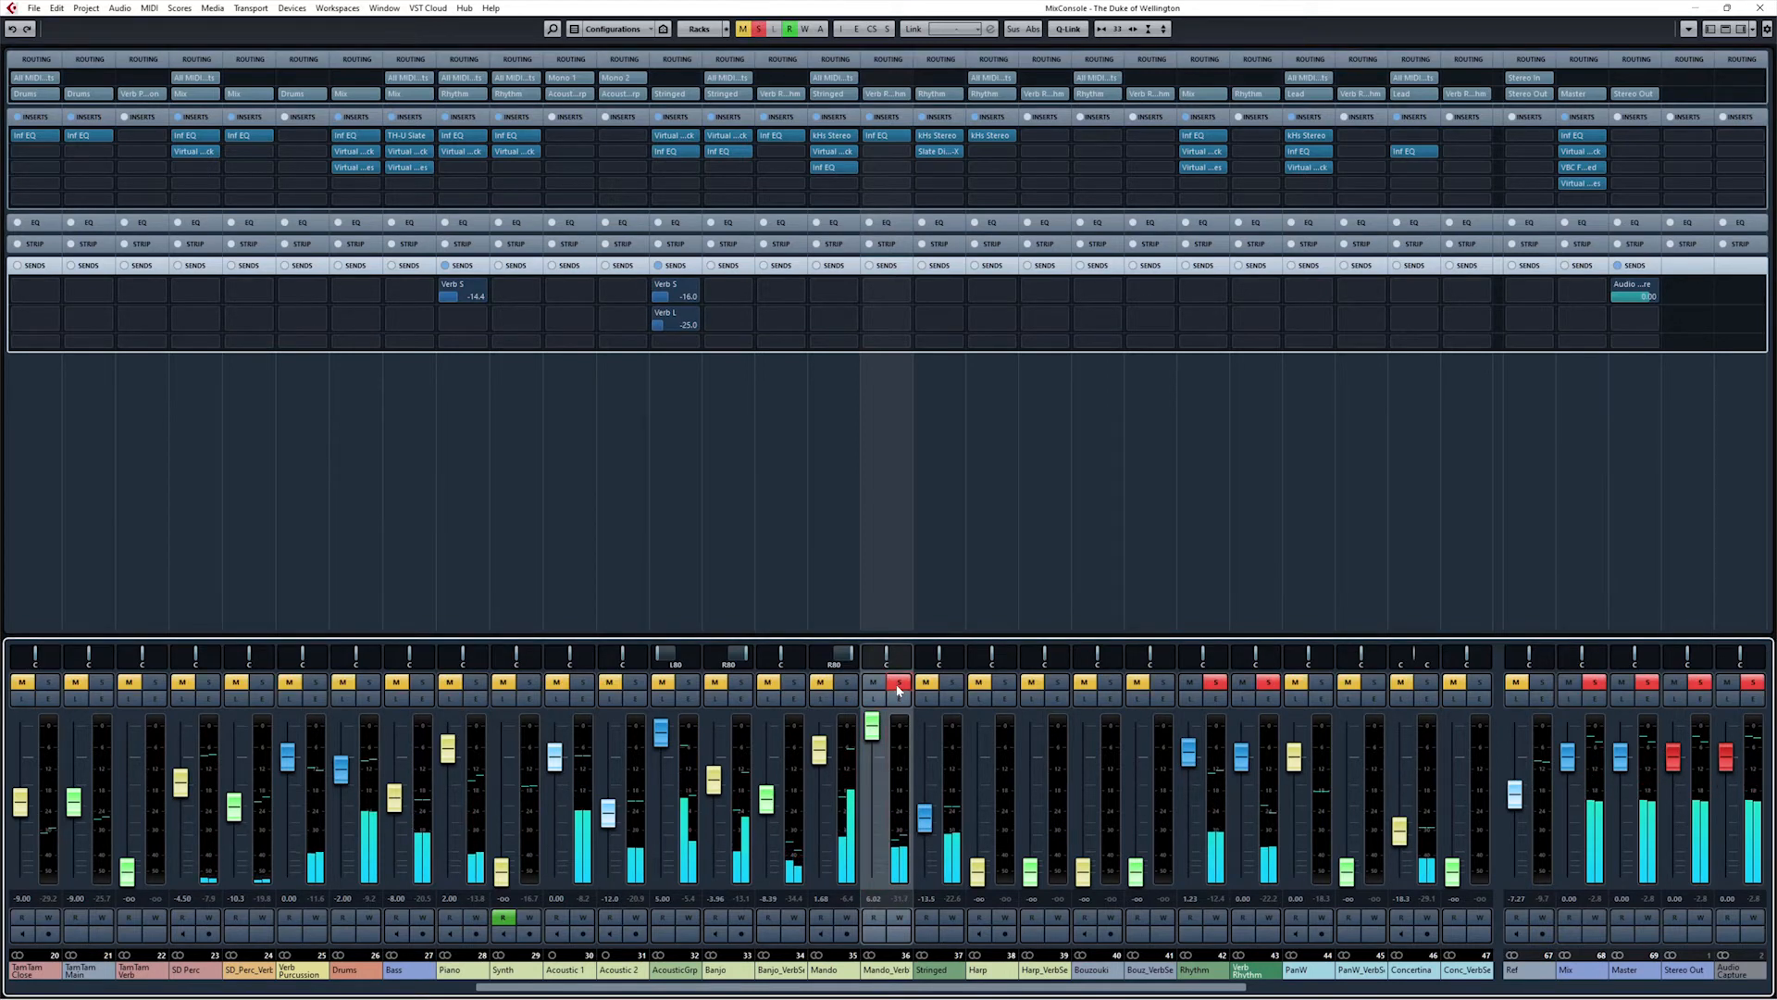
pyautogui.click(898, 684)
# Step: Try boosting the mandolin verb send's pre-gain in its channel settings while listening to it, and reset the gain
pyautogui.click(898, 698)
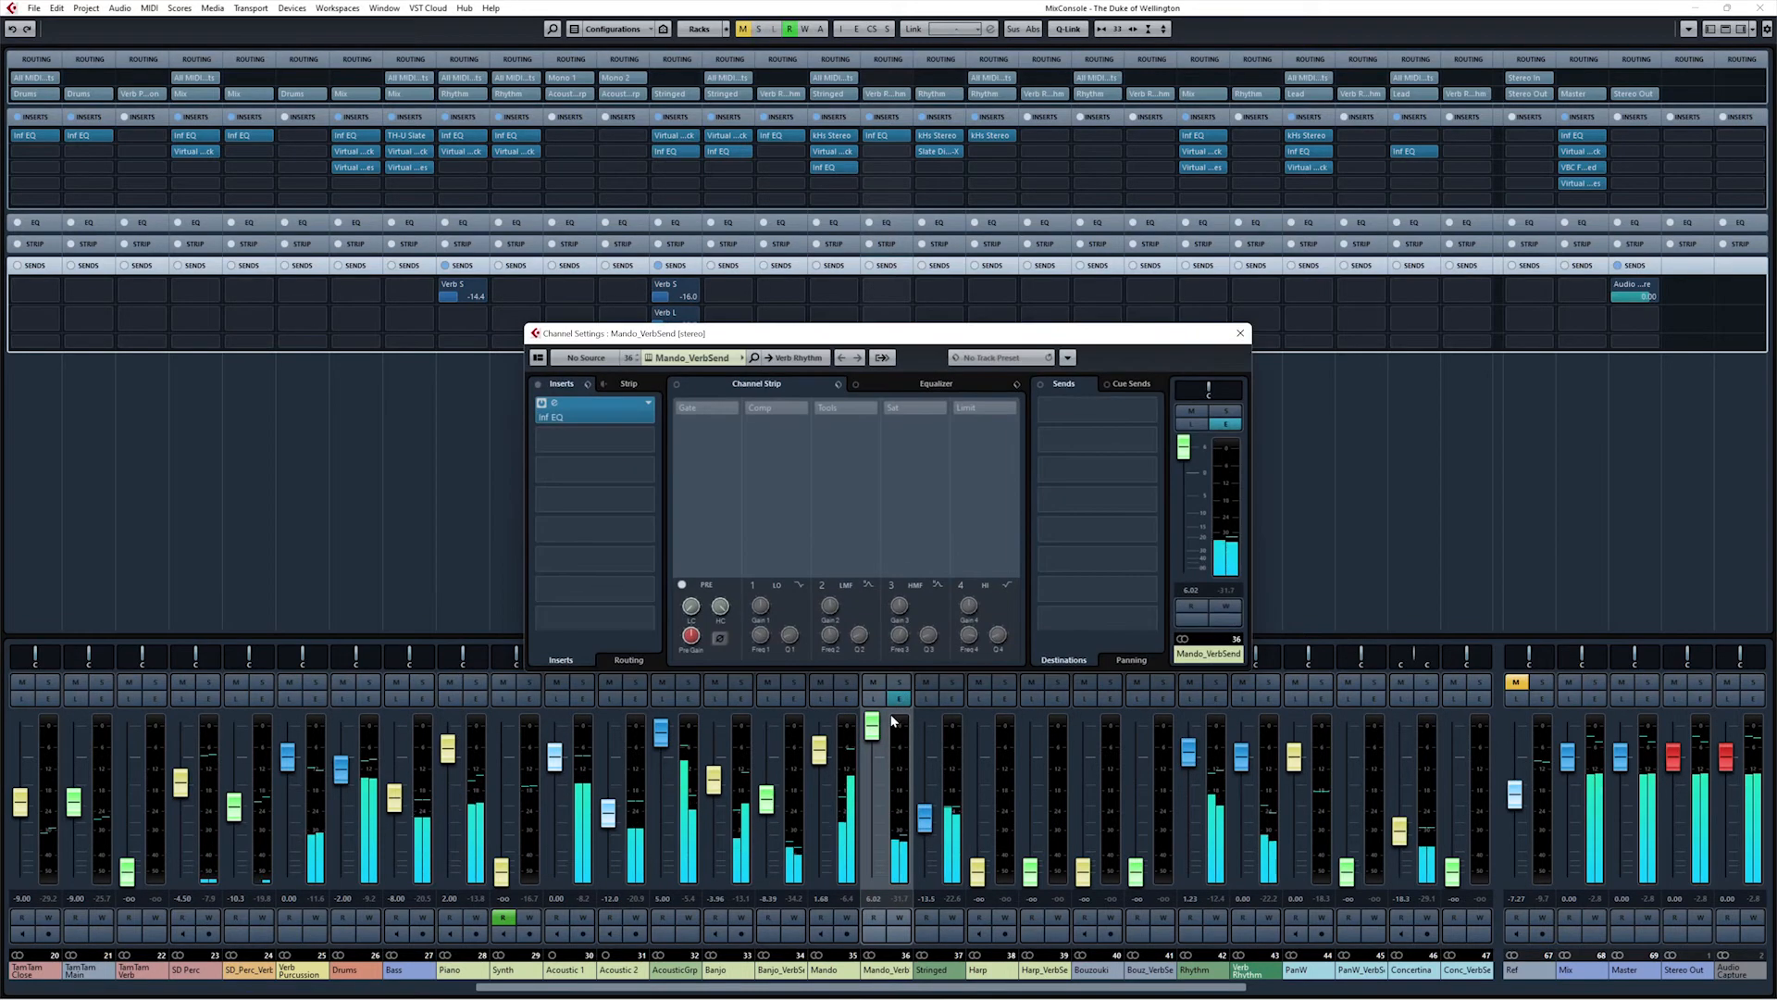
pyautogui.click(696, 635)
pyautogui.moveTo(692, 641)
pyautogui.mouseDown()
pyautogui.moveTo(704, 603)
pyautogui.moveTo(700, 635)
pyautogui.mouseUp()
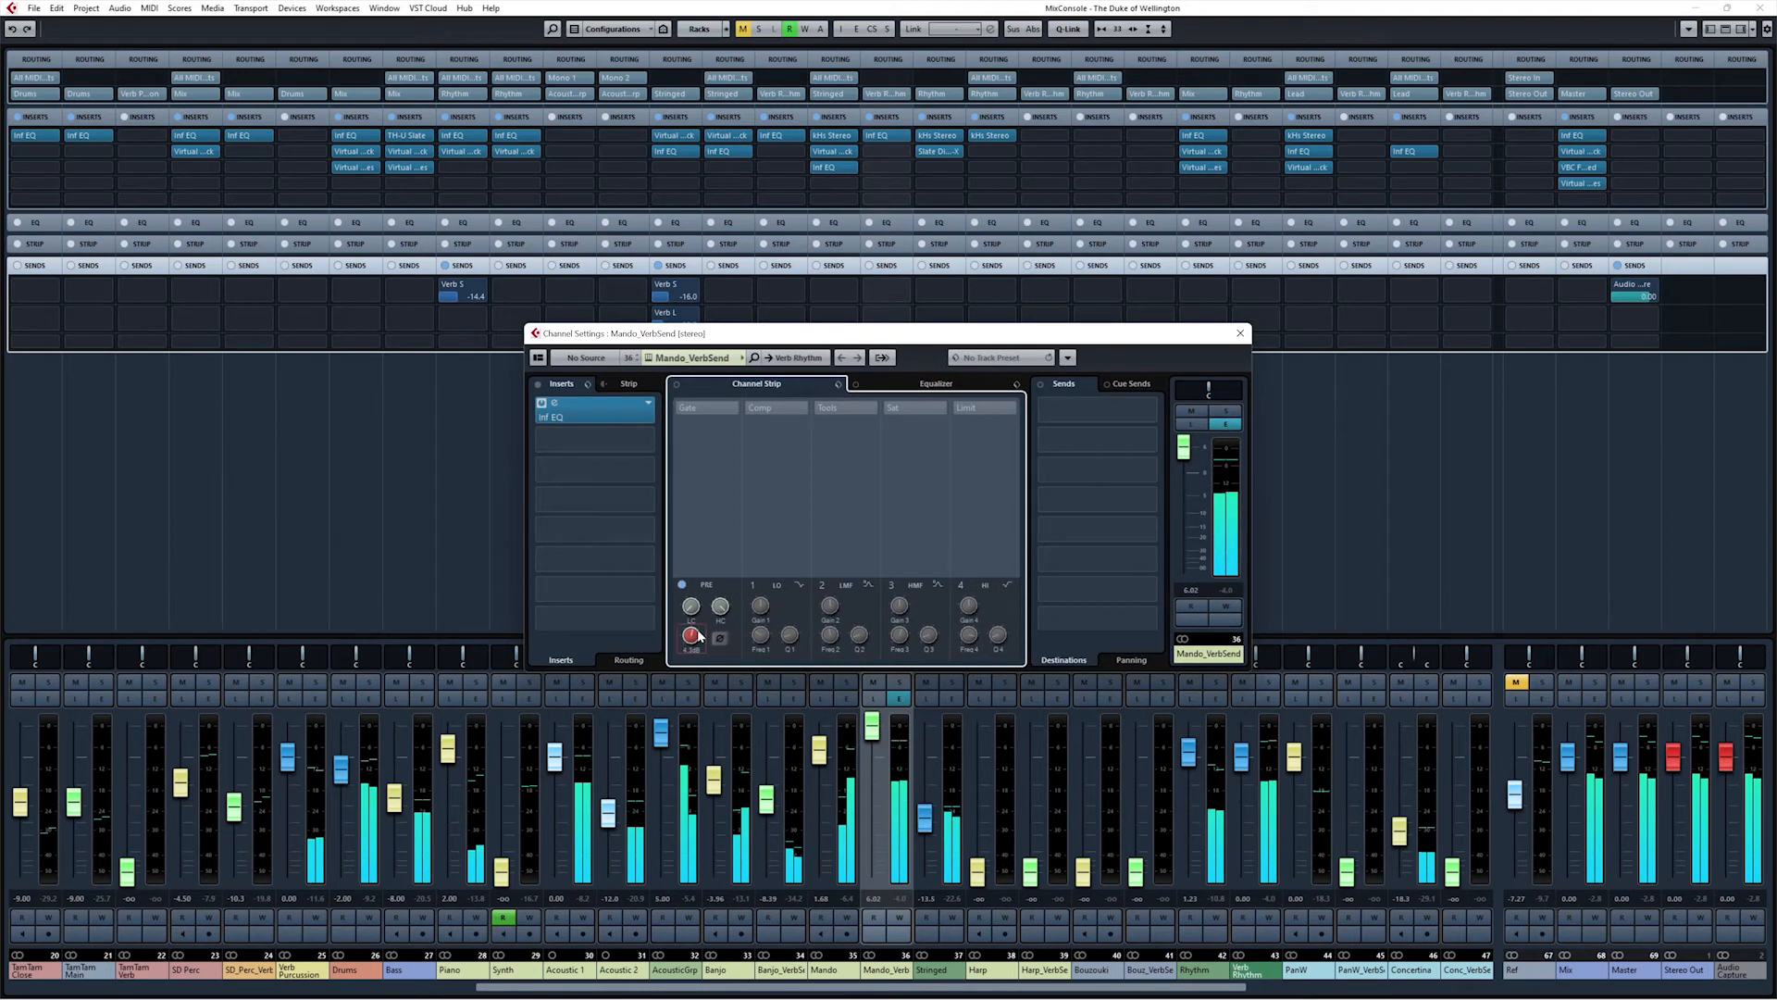
pyautogui.doubleClick(688, 648)
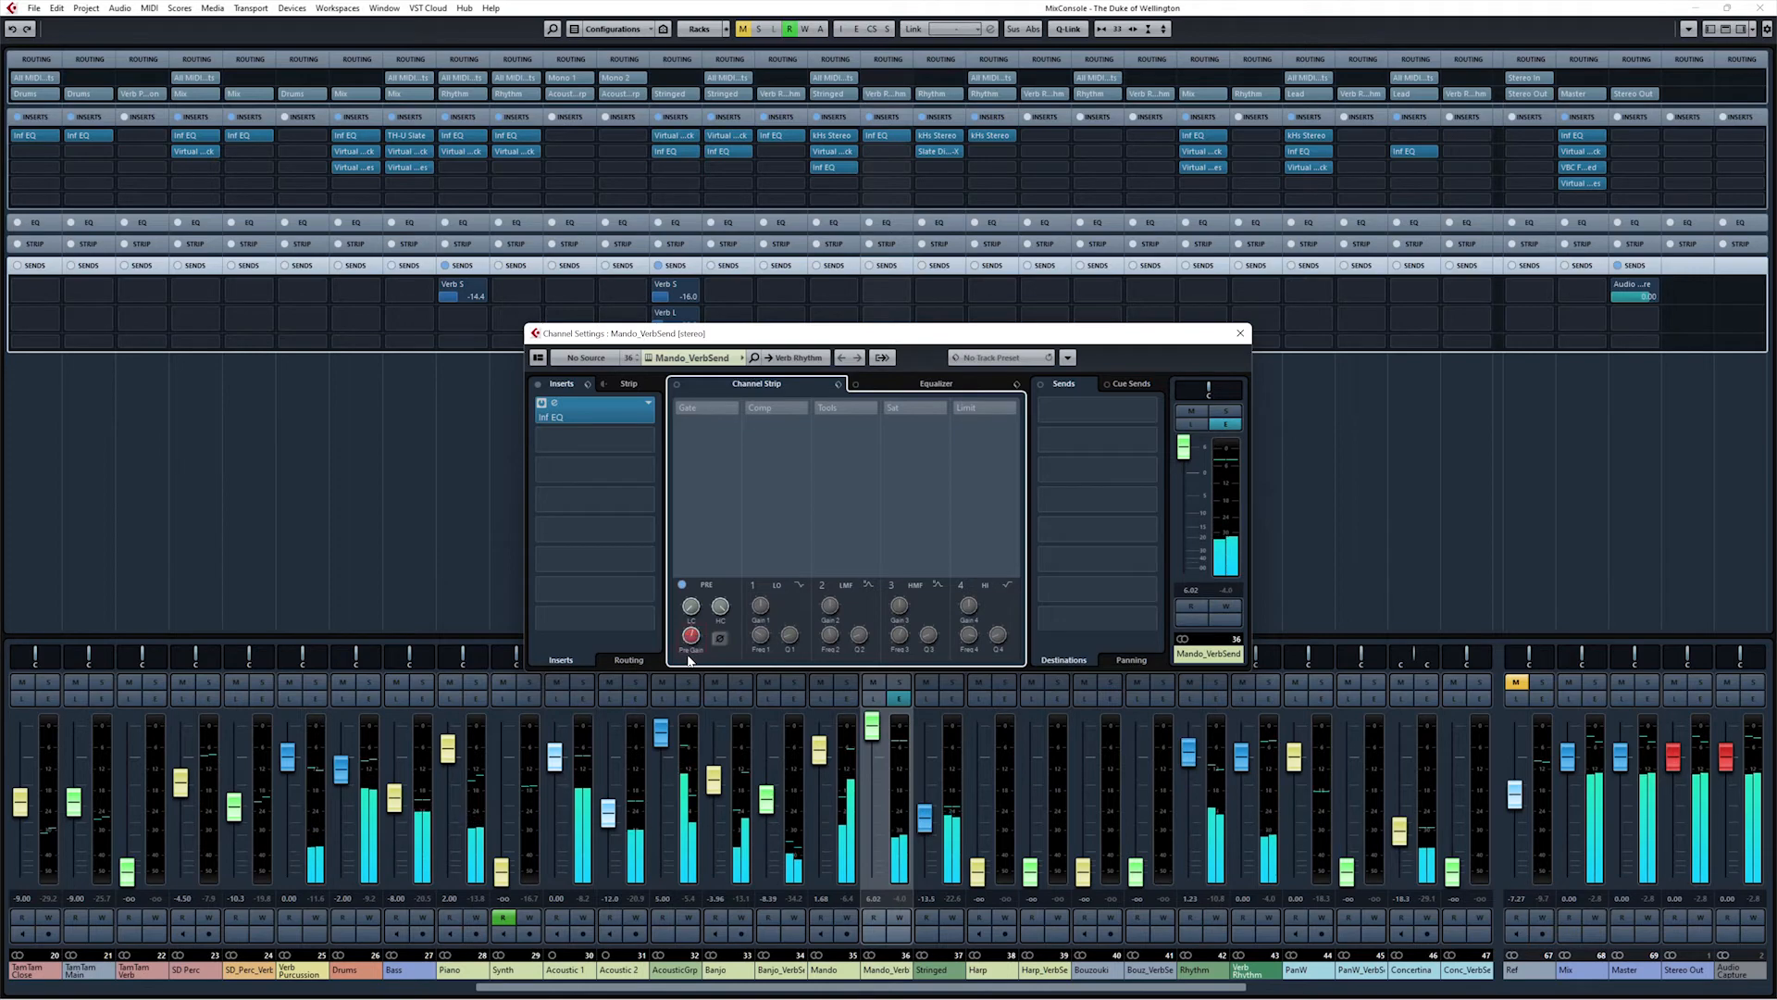
pyautogui.click(1239, 335)
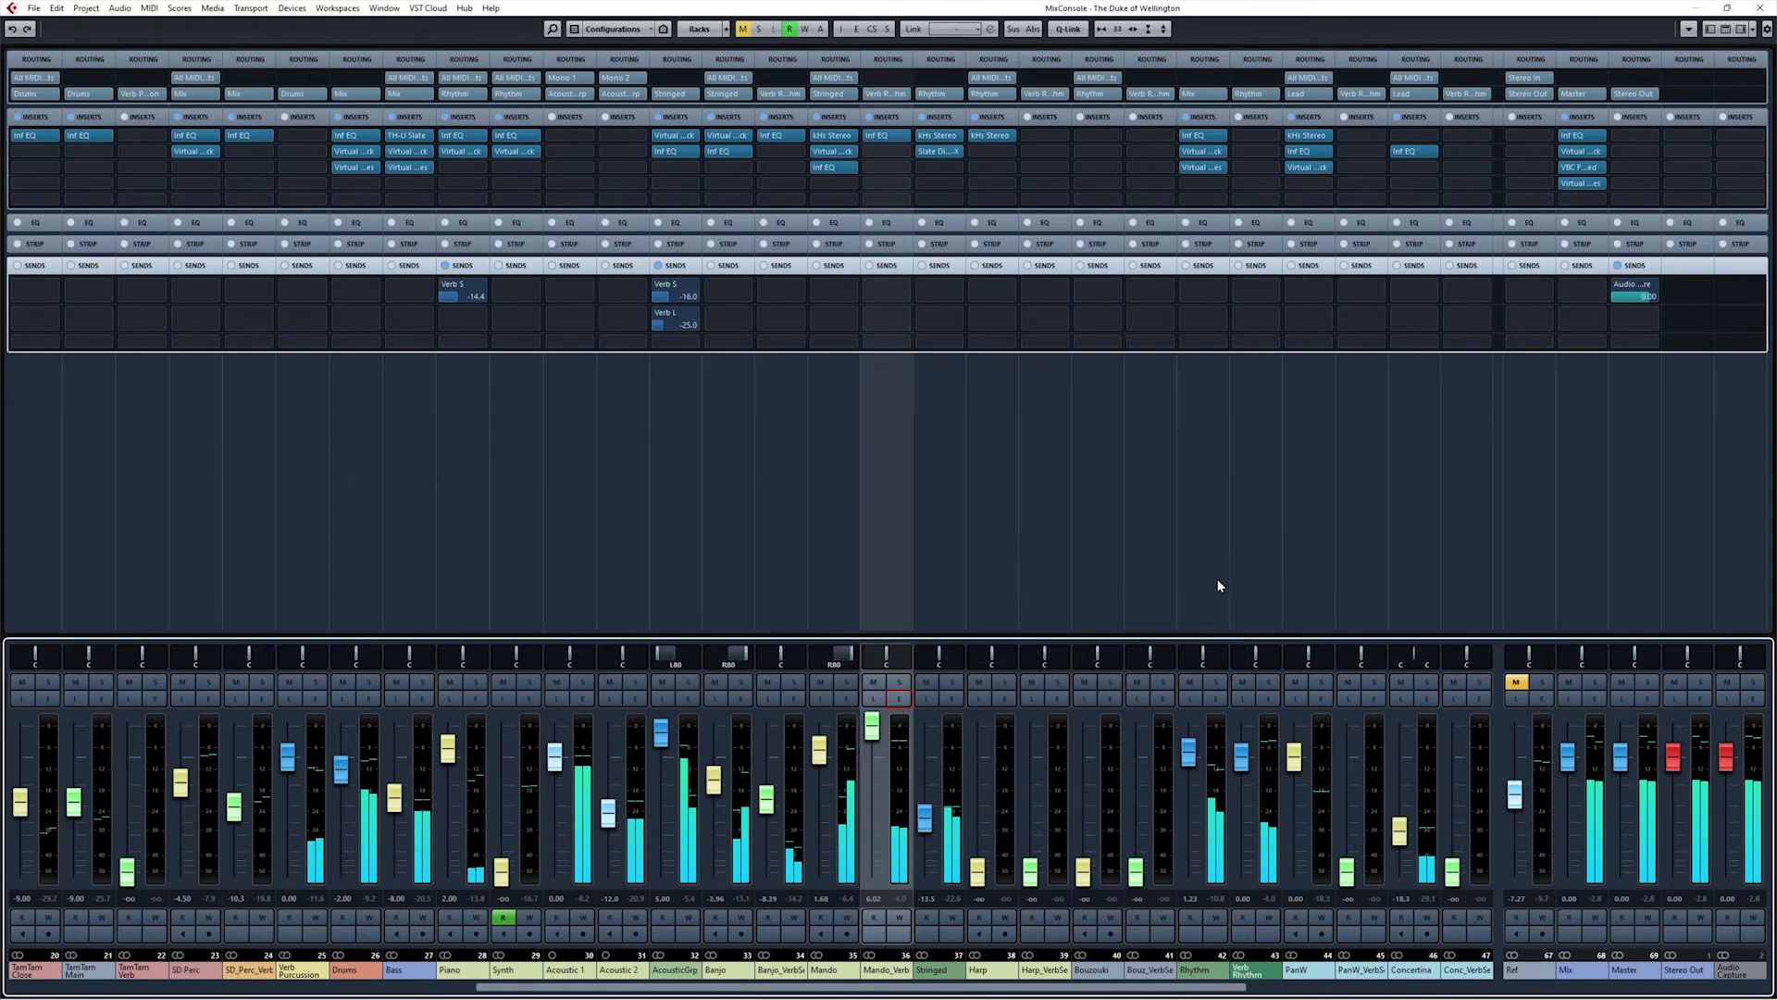
# Step: Solo the Rhythm group, pull the mandolin verb send fully down and bring it up to about -3.2 dB, ending in the full mix
pyautogui.click(1197, 563)
pyautogui.press('s')
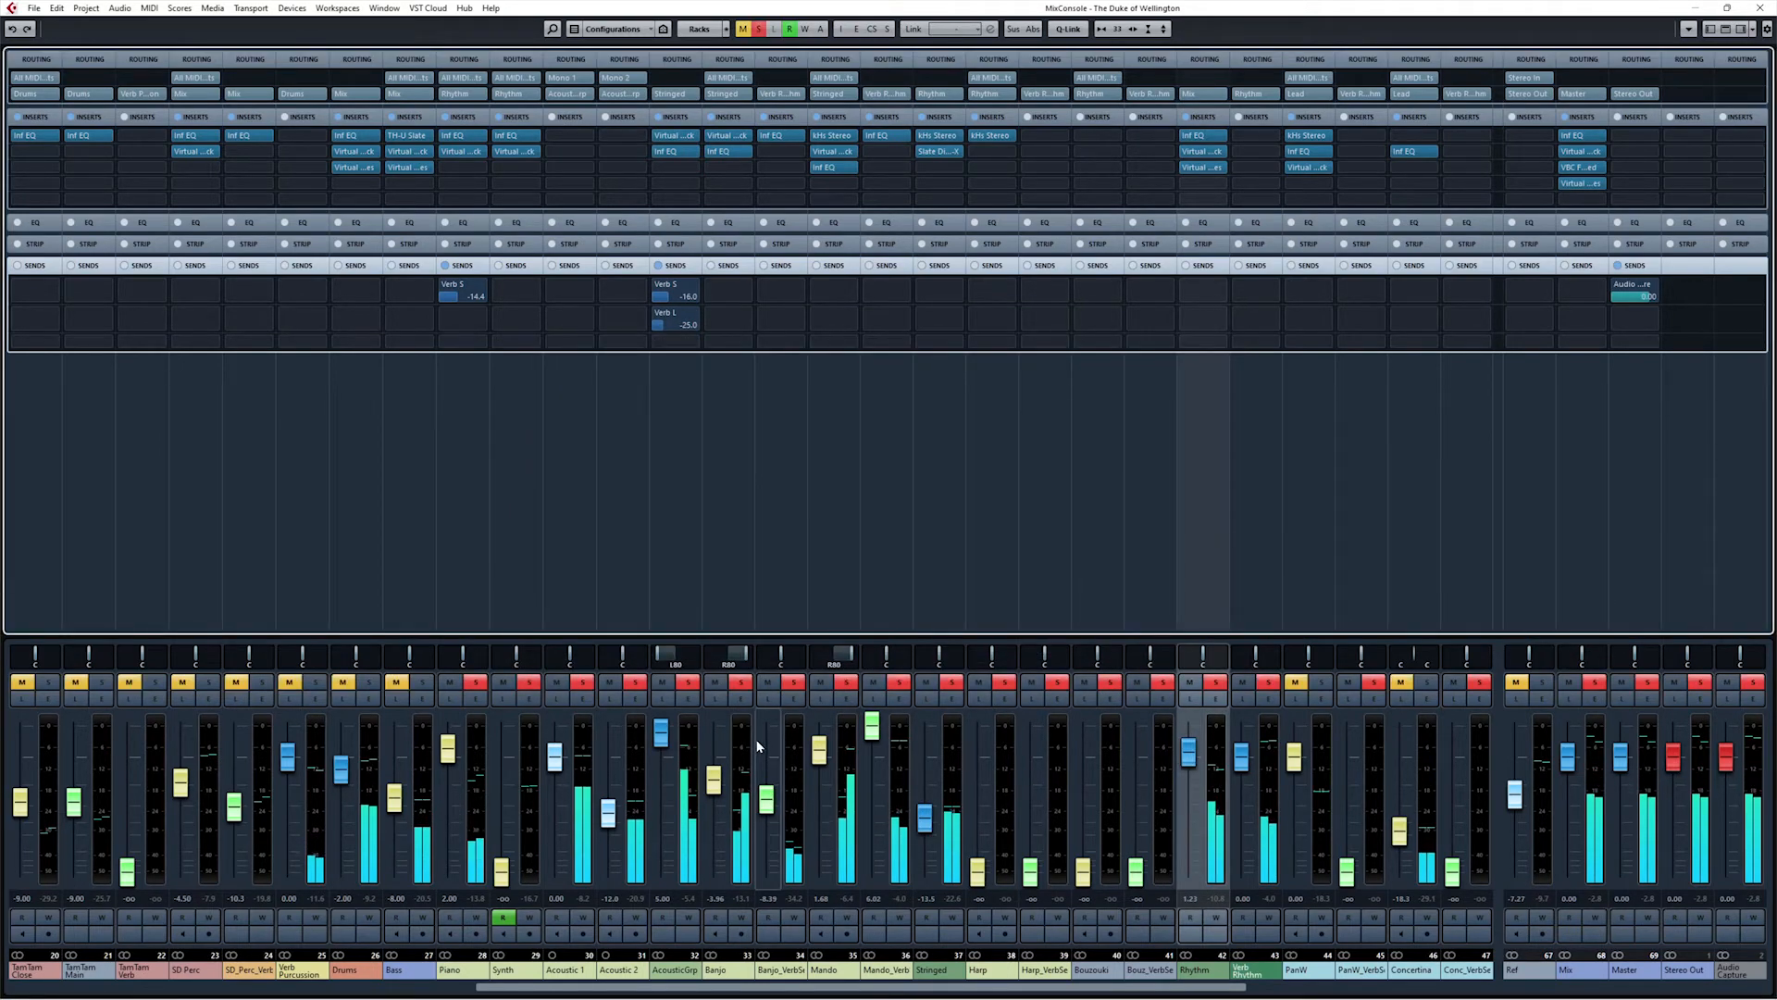
pyautogui.moveTo(872, 726); pyautogui.dragTo(879, 752)
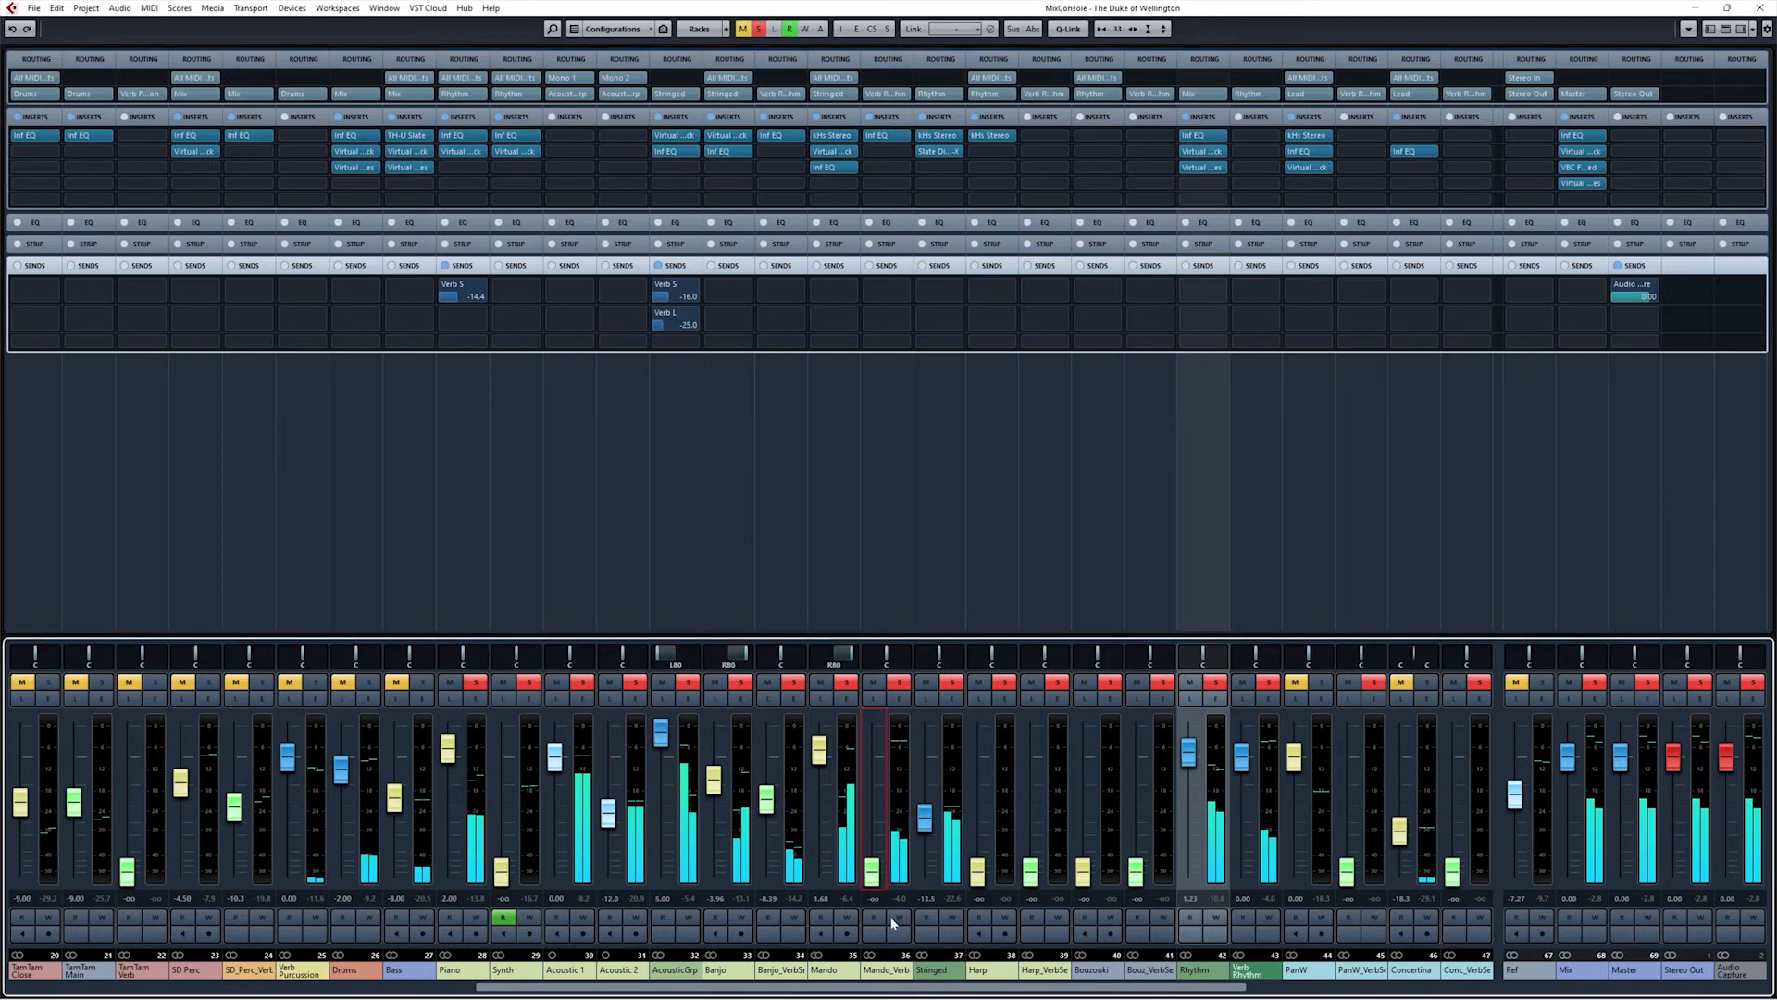
pyautogui.moveTo(879, 870); pyautogui.dragTo(880, 772)
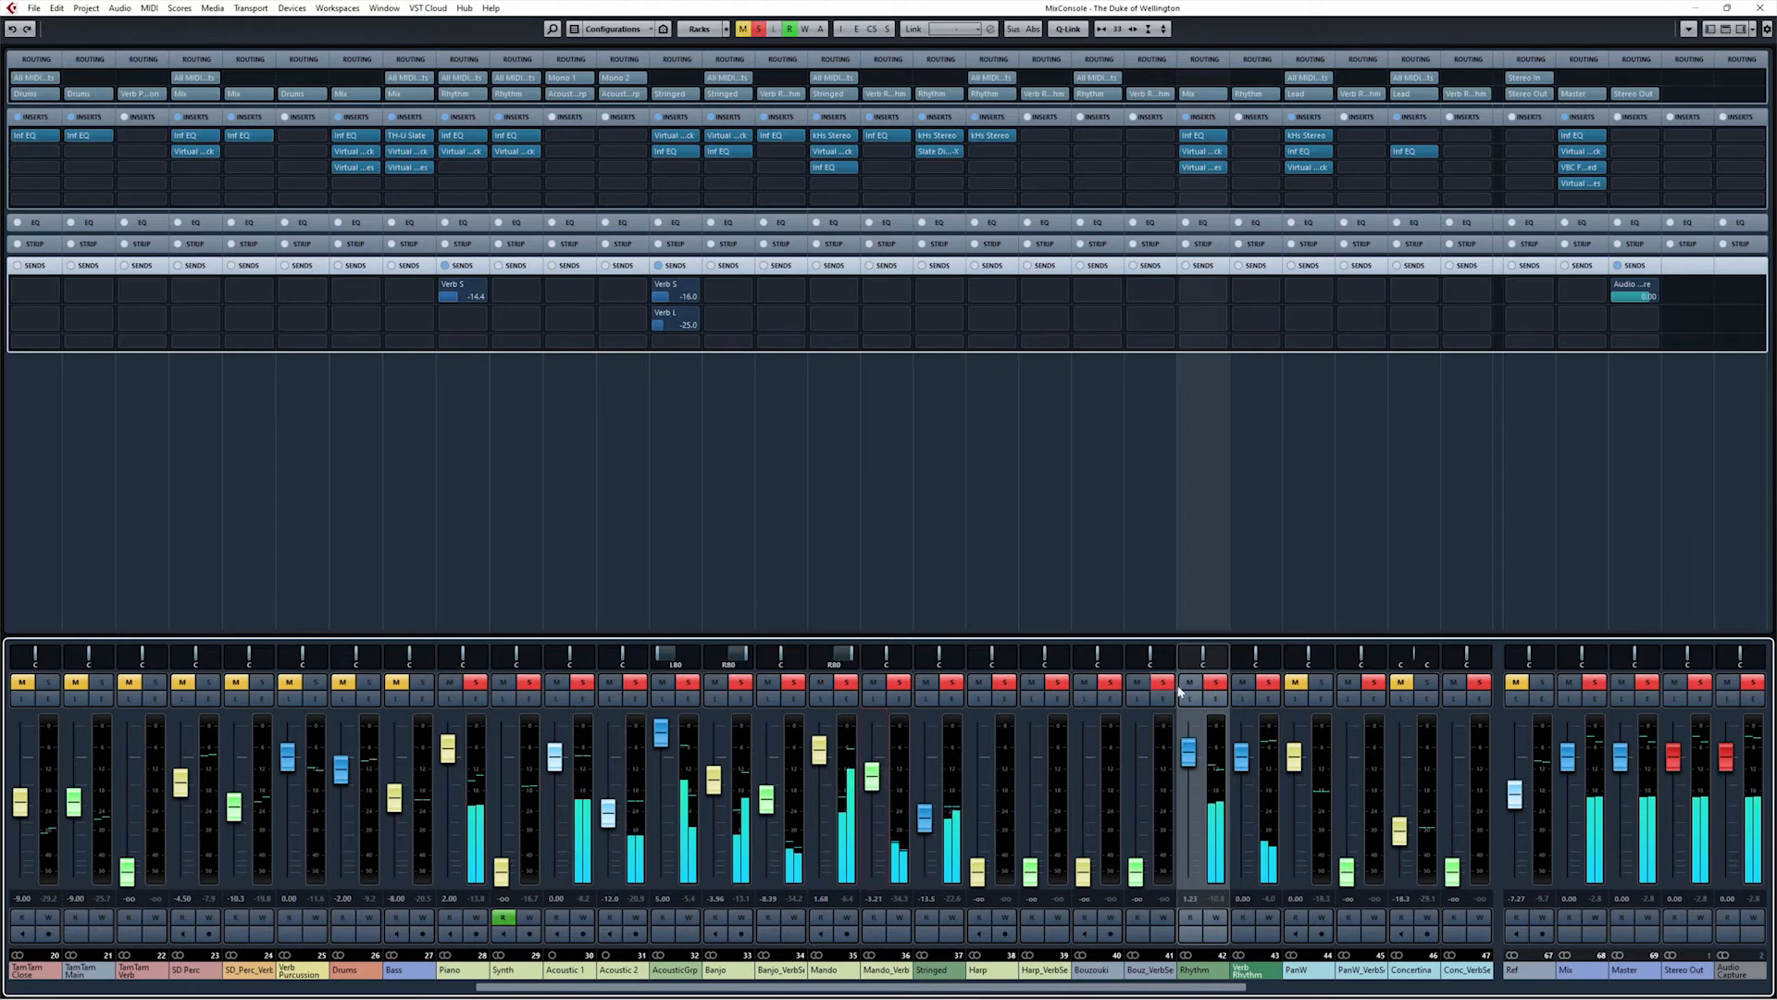
pyautogui.click(1215, 682)
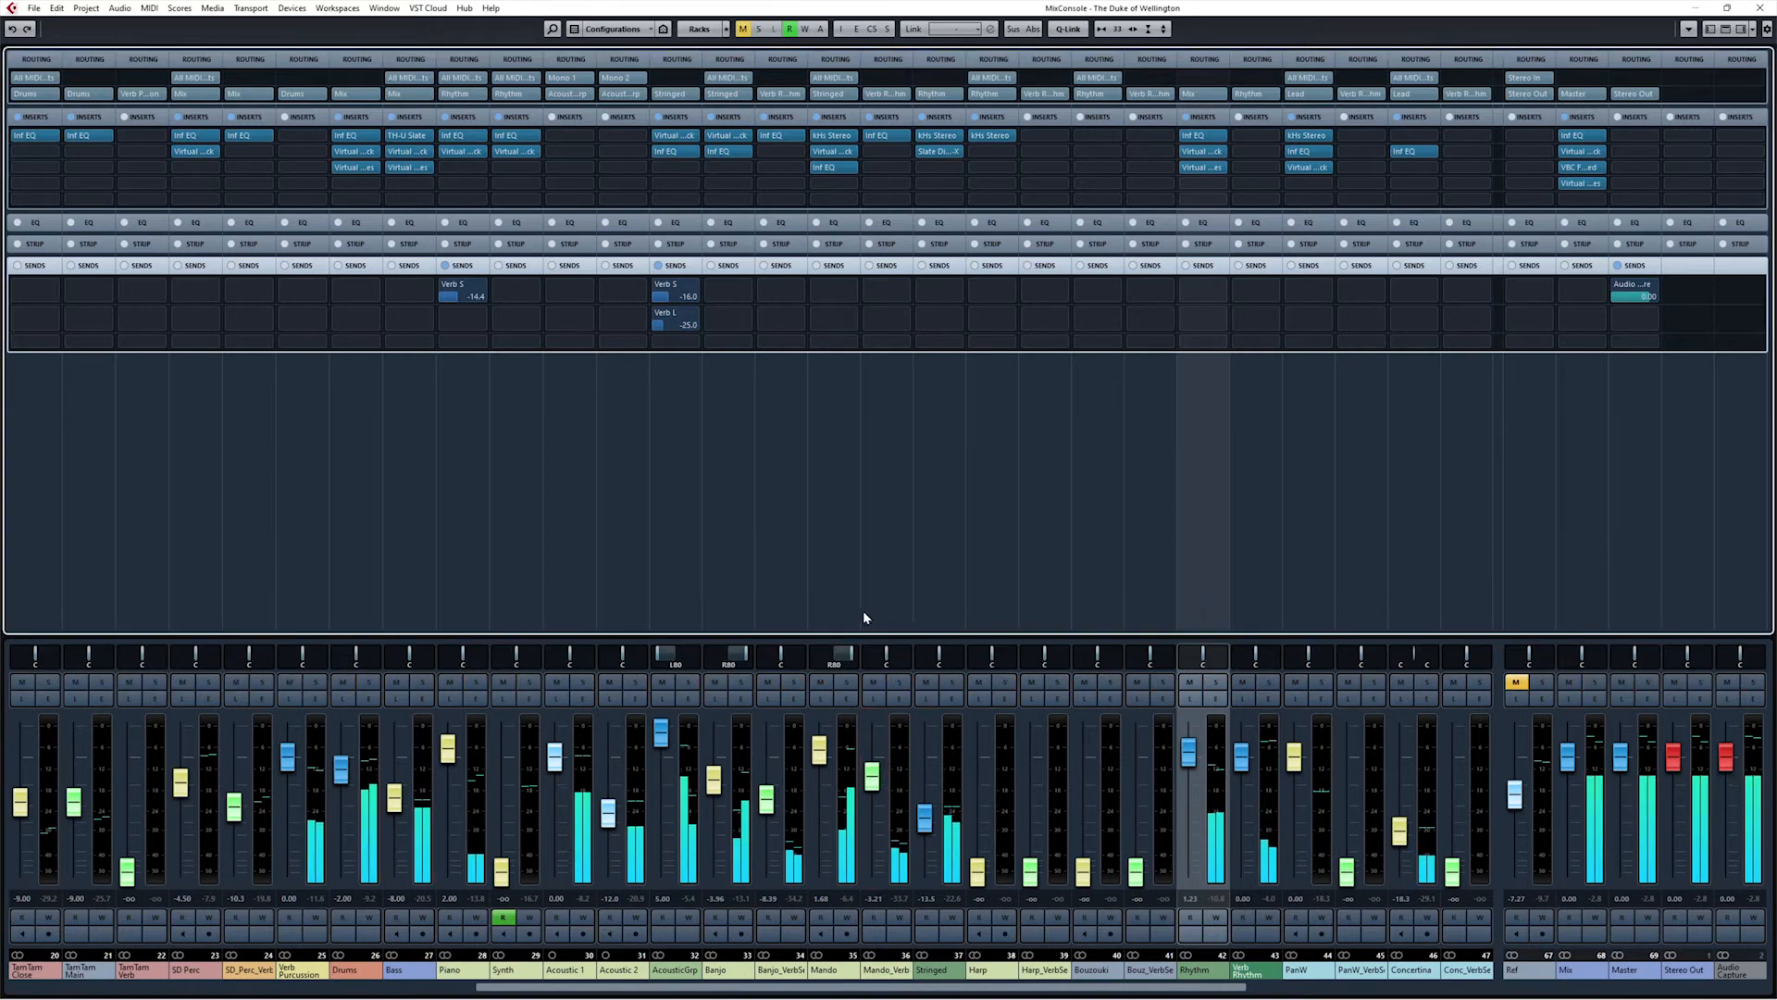
# Step: Solo the mandolin with its verb send, lower the send channel to about -4.1 dB, and return to the full mix
pyautogui.click(846, 682)
pyautogui.click(897, 682)
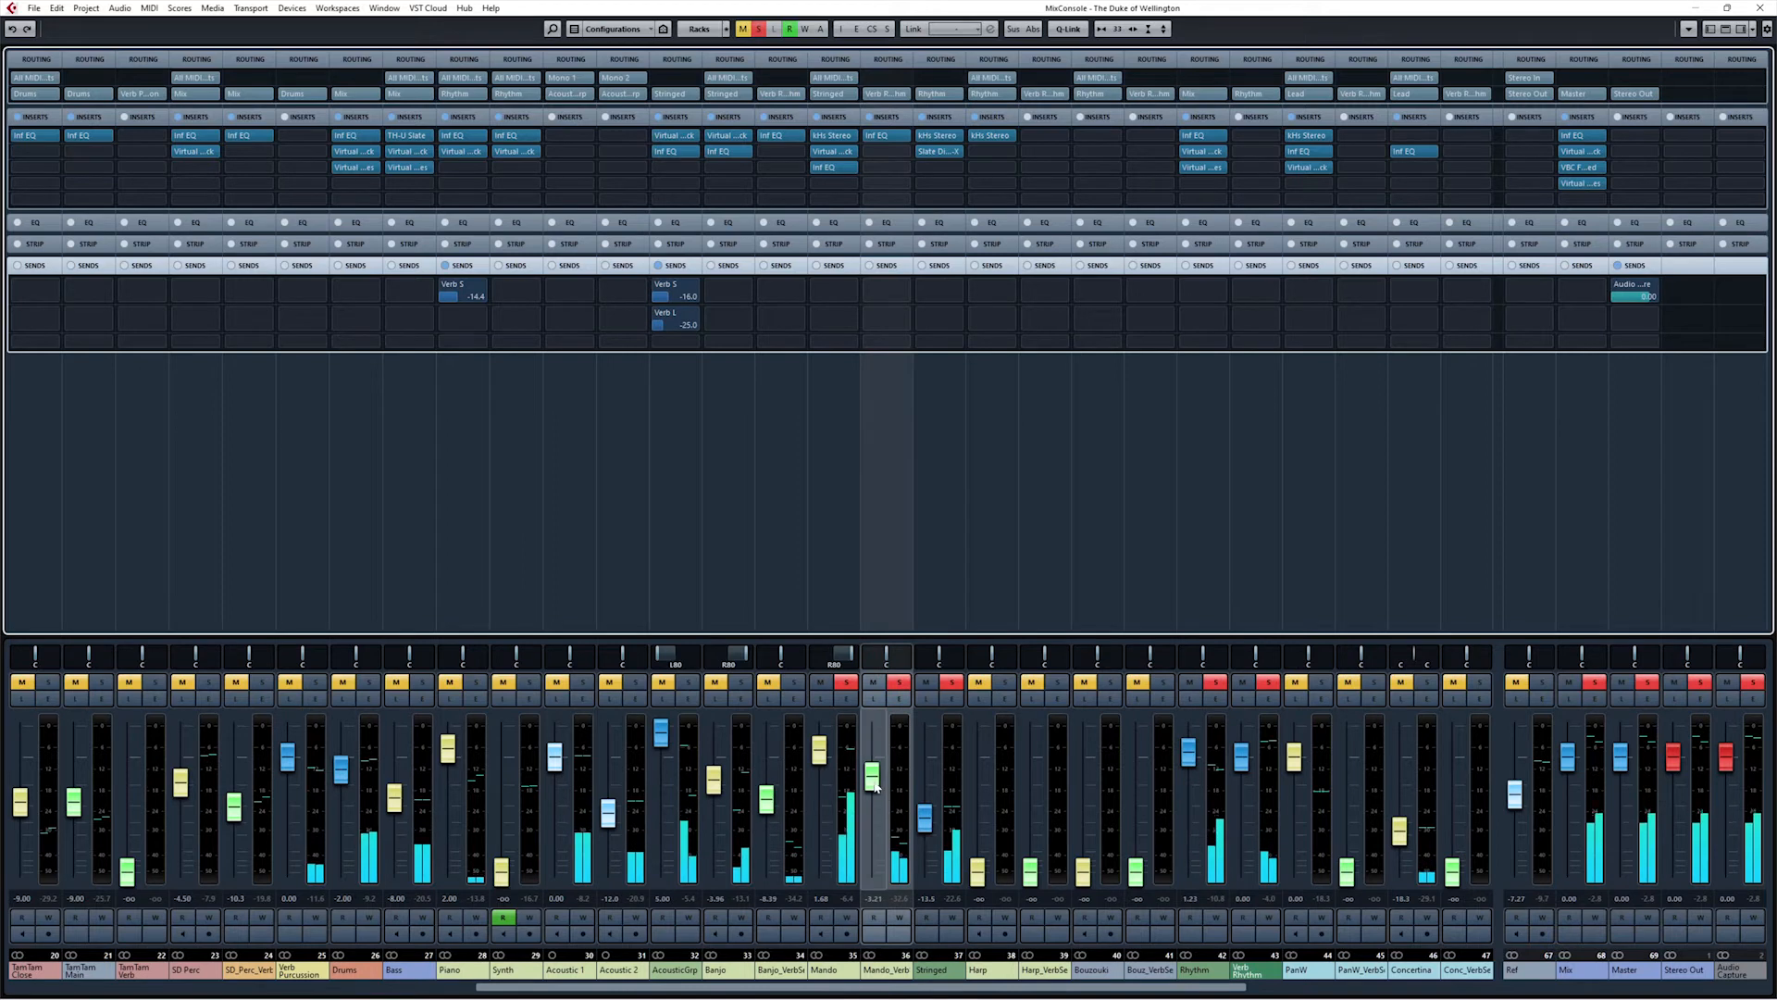
pyautogui.moveTo(874, 782); pyautogui.dragTo(875, 785)
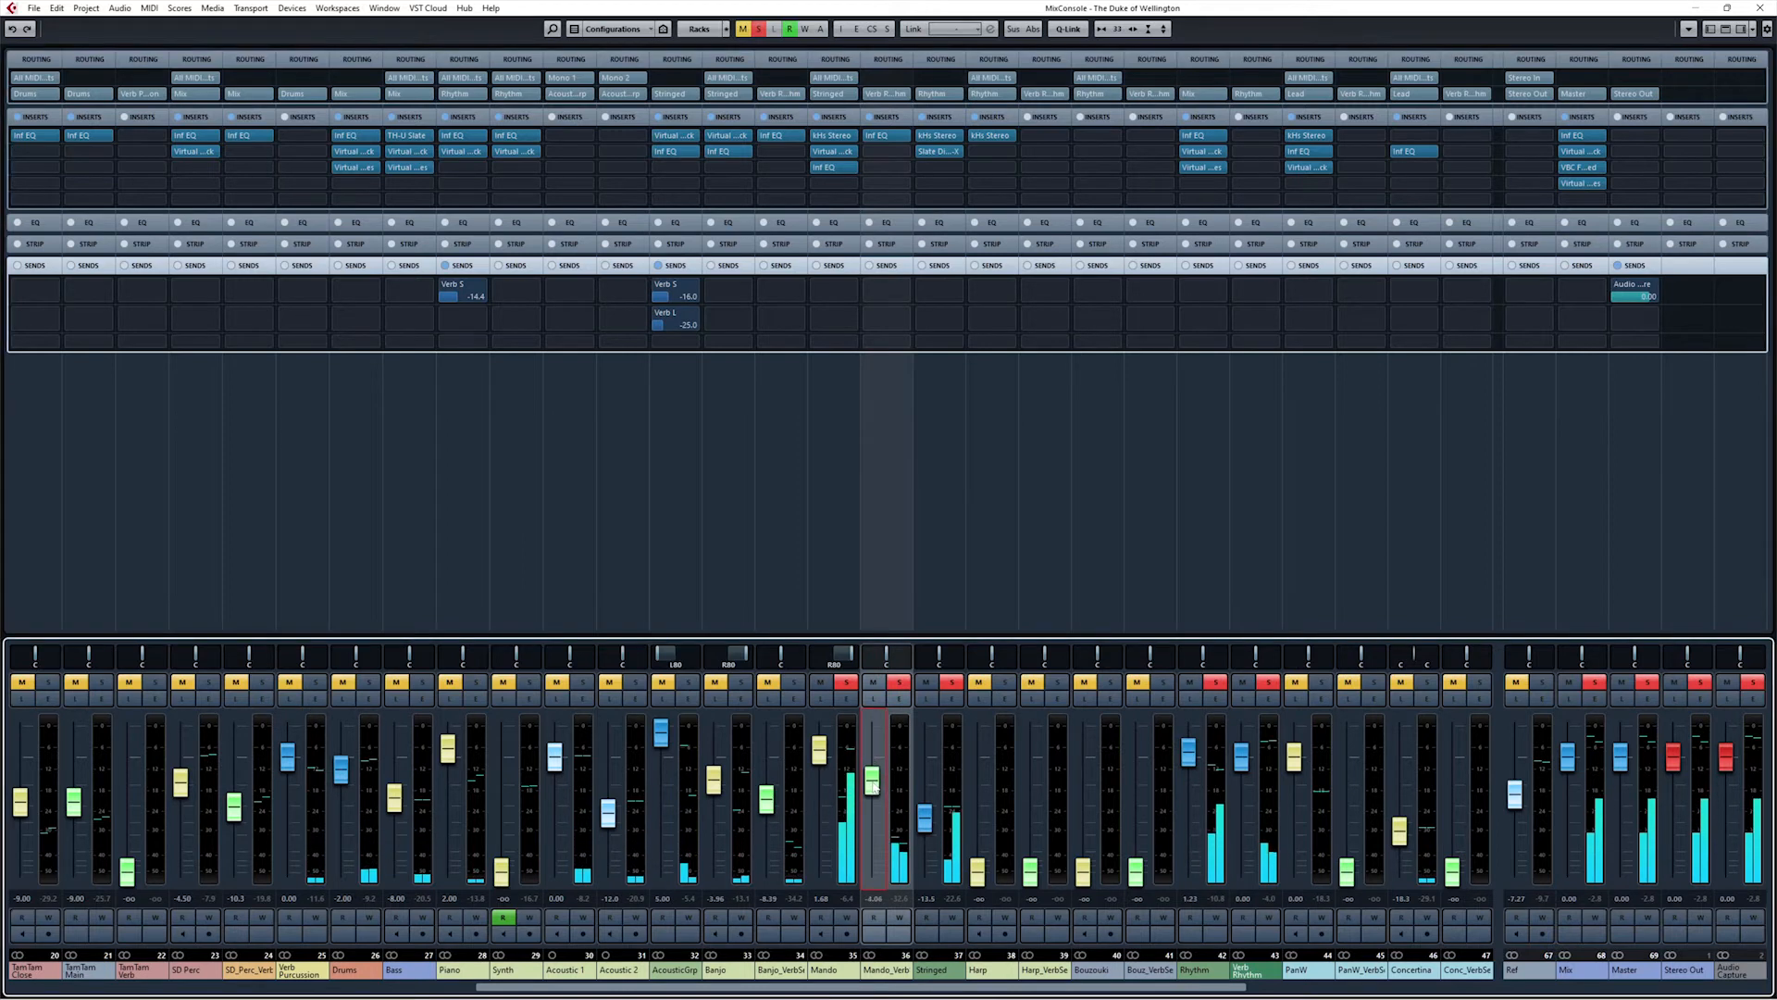
pyautogui.click(840, 684)
pyautogui.click(900, 682)
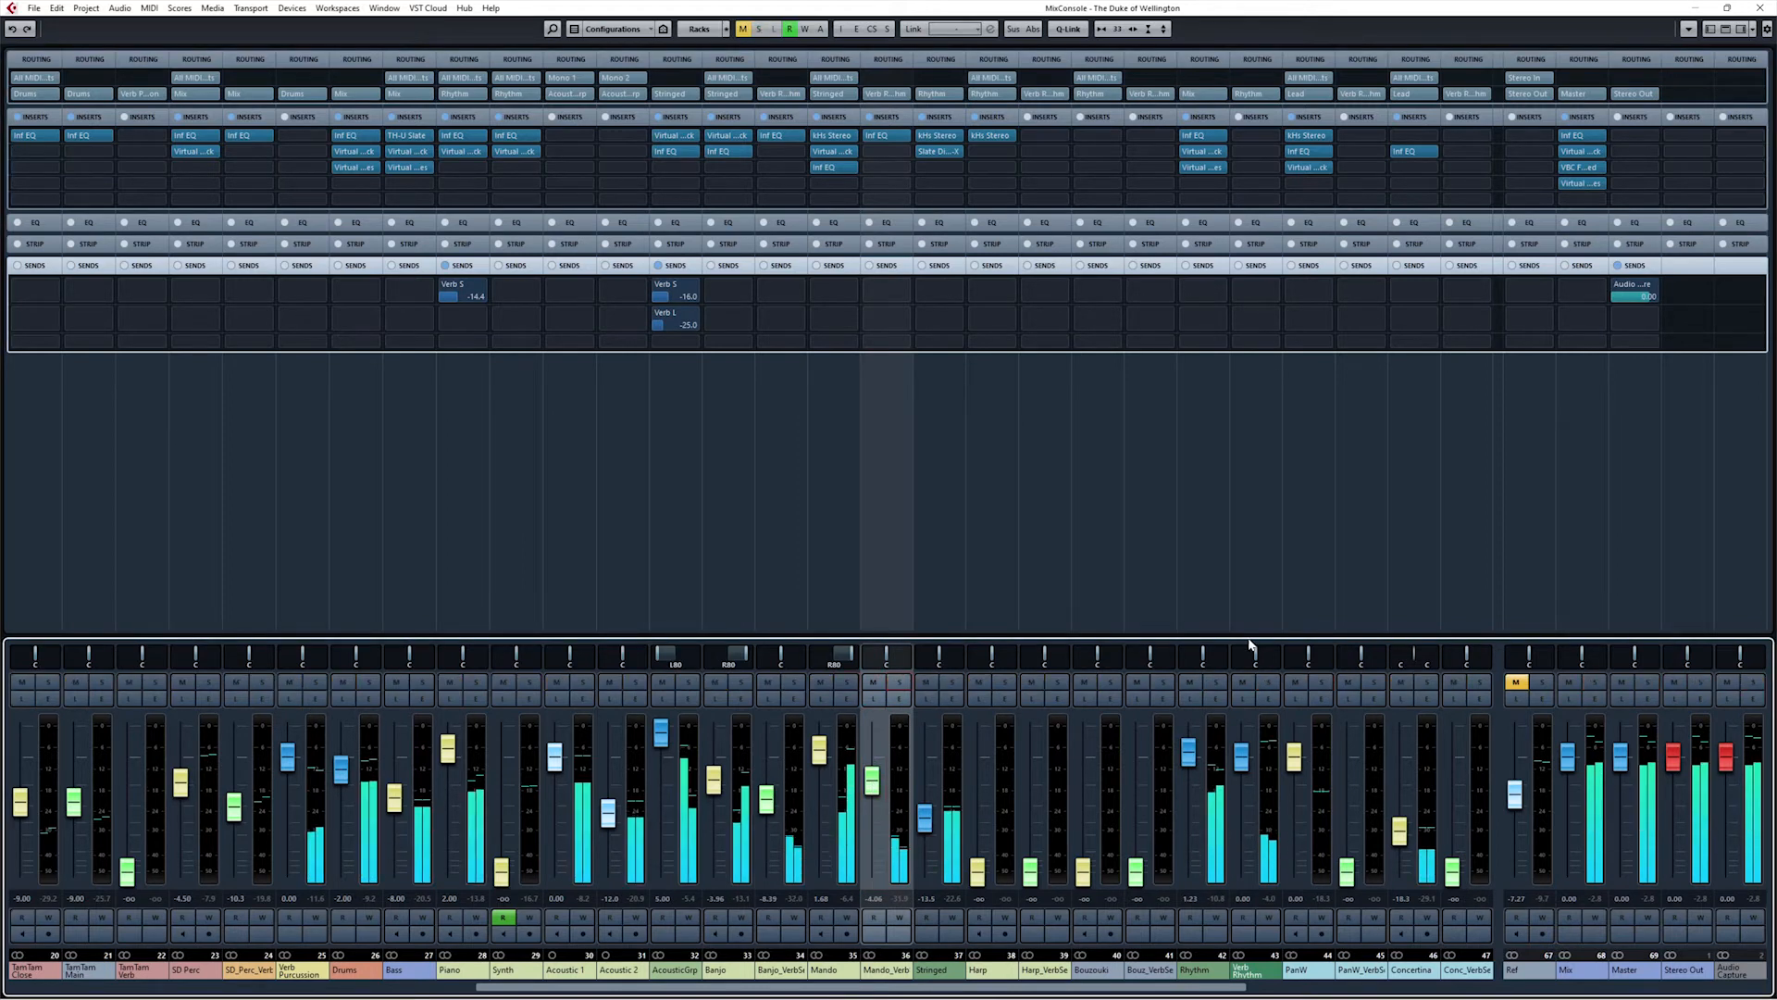
# Step: Clear the solos on the Lead group and PanW verb send, and set the PanW verb send channel to about +4.0 dB
pyautogui.click(1201, 552)
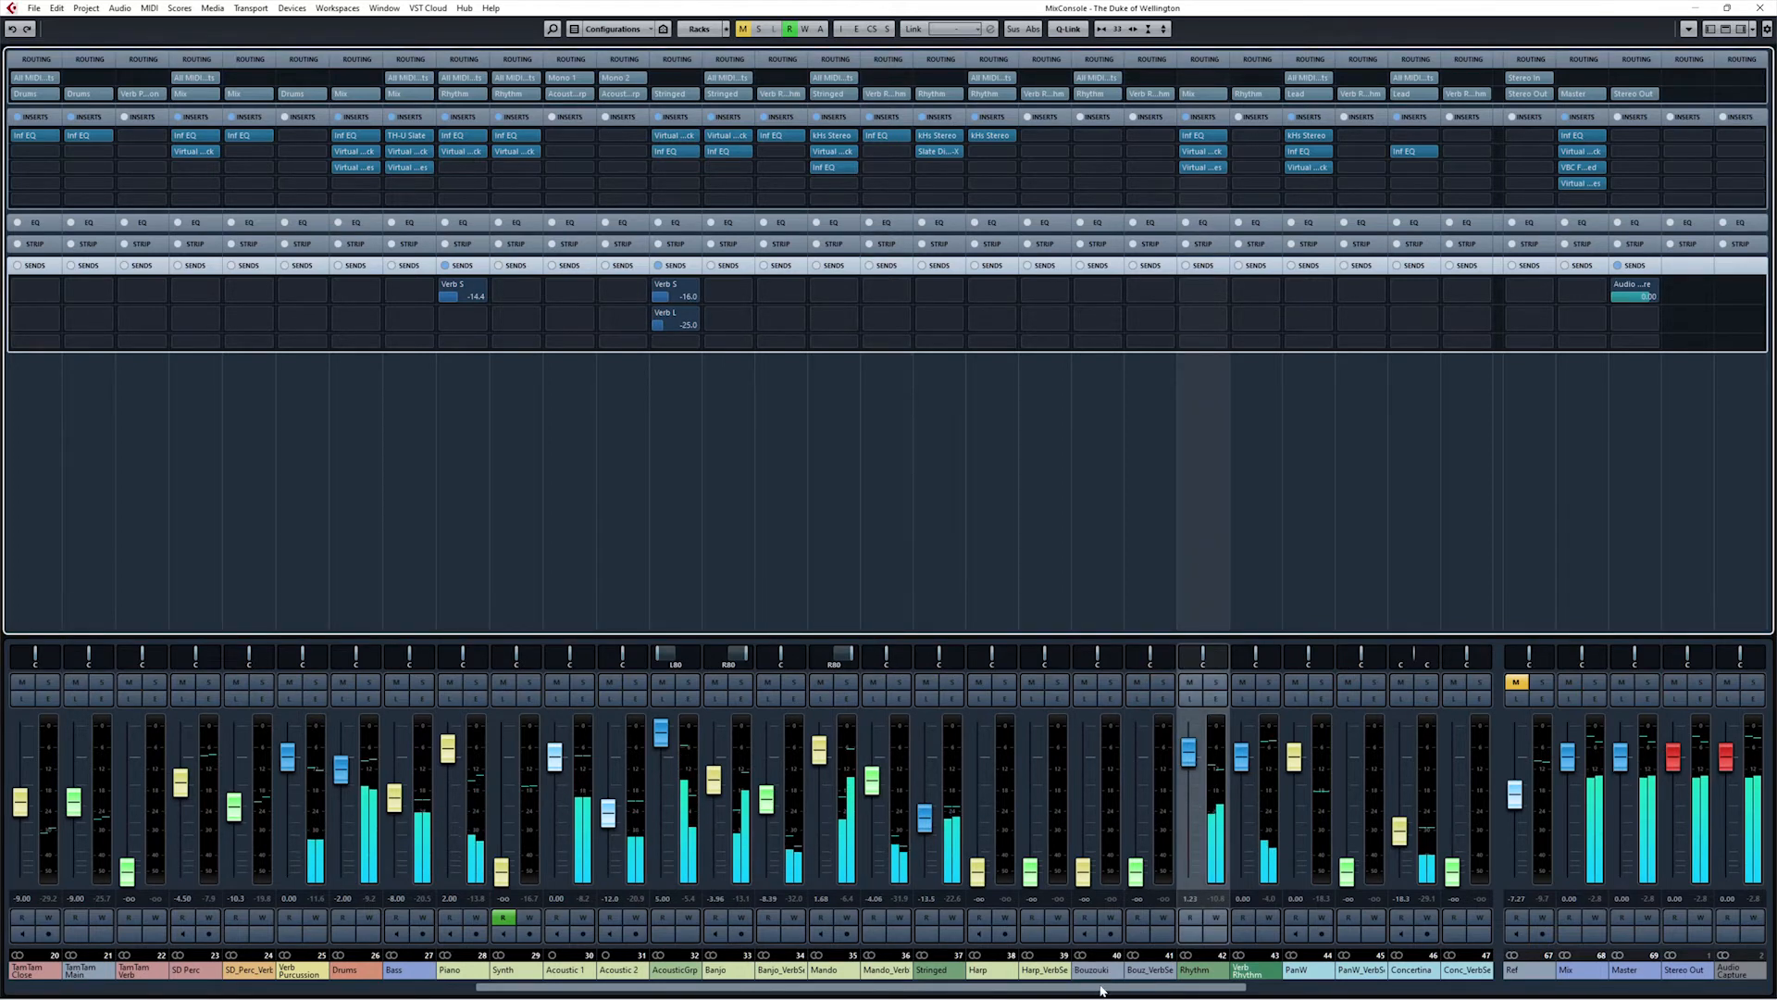
pyautogui.moveTo(1102, 987); pyautogui.dragTo(1194, 988)
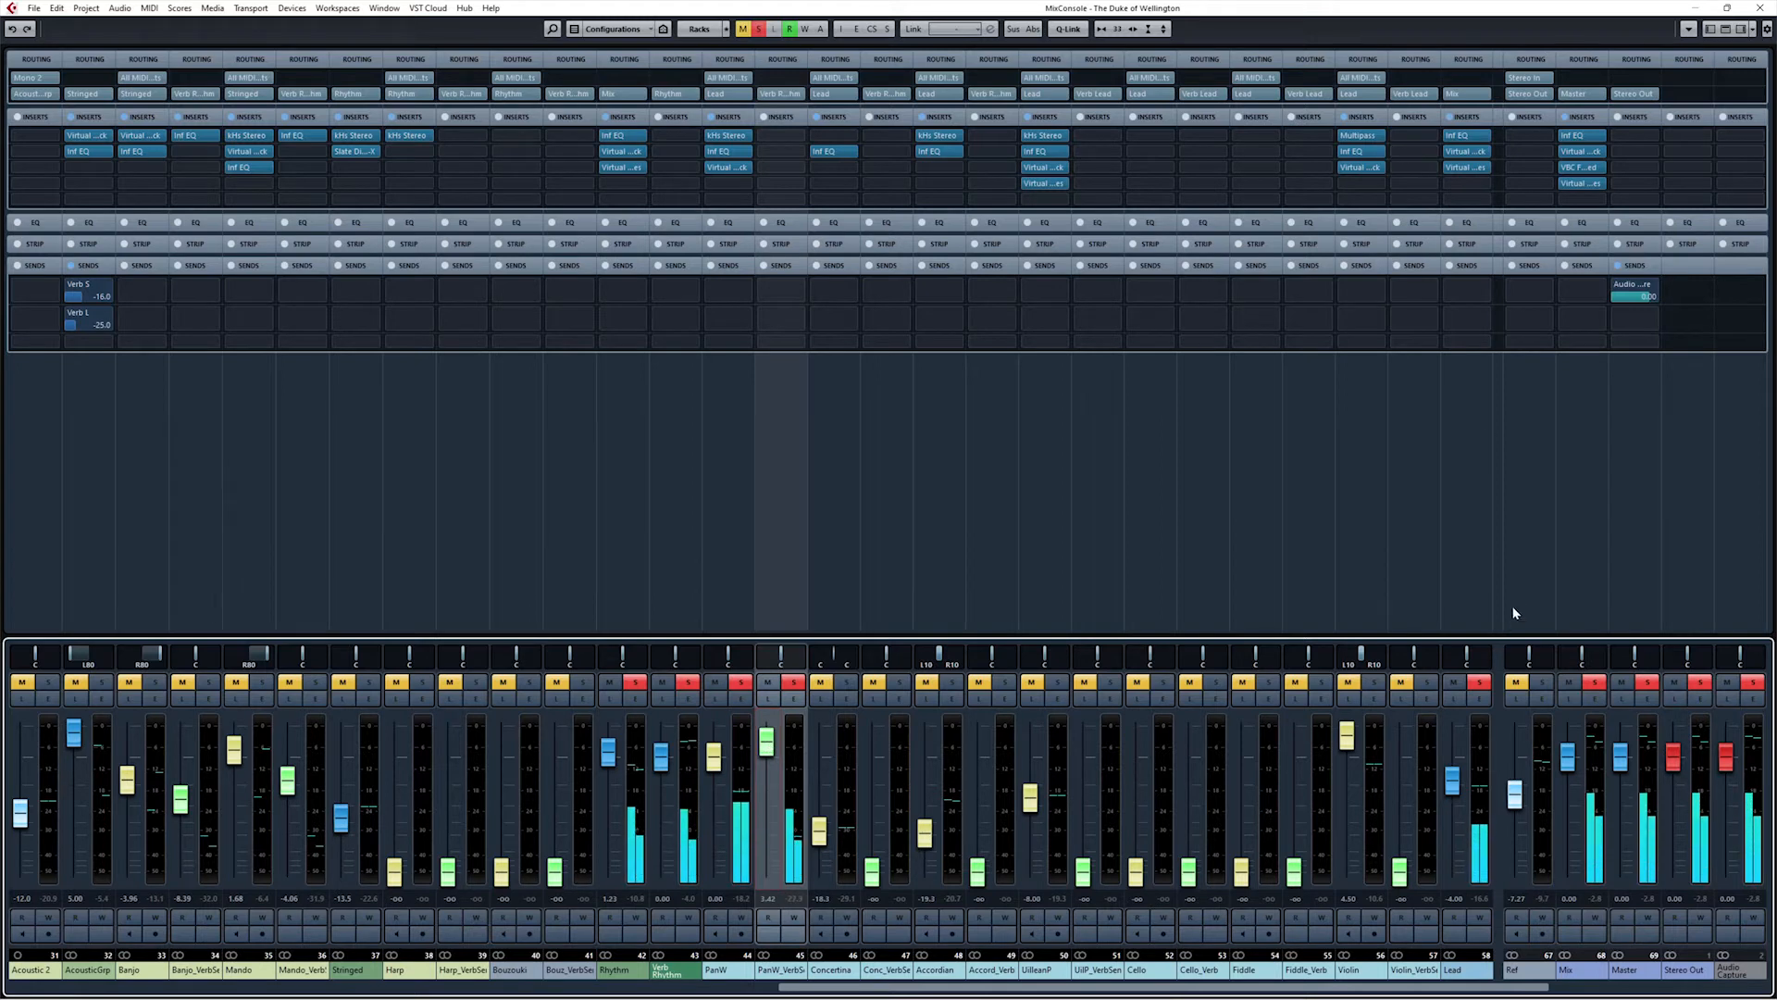
pyautogui.click(1478, 683)
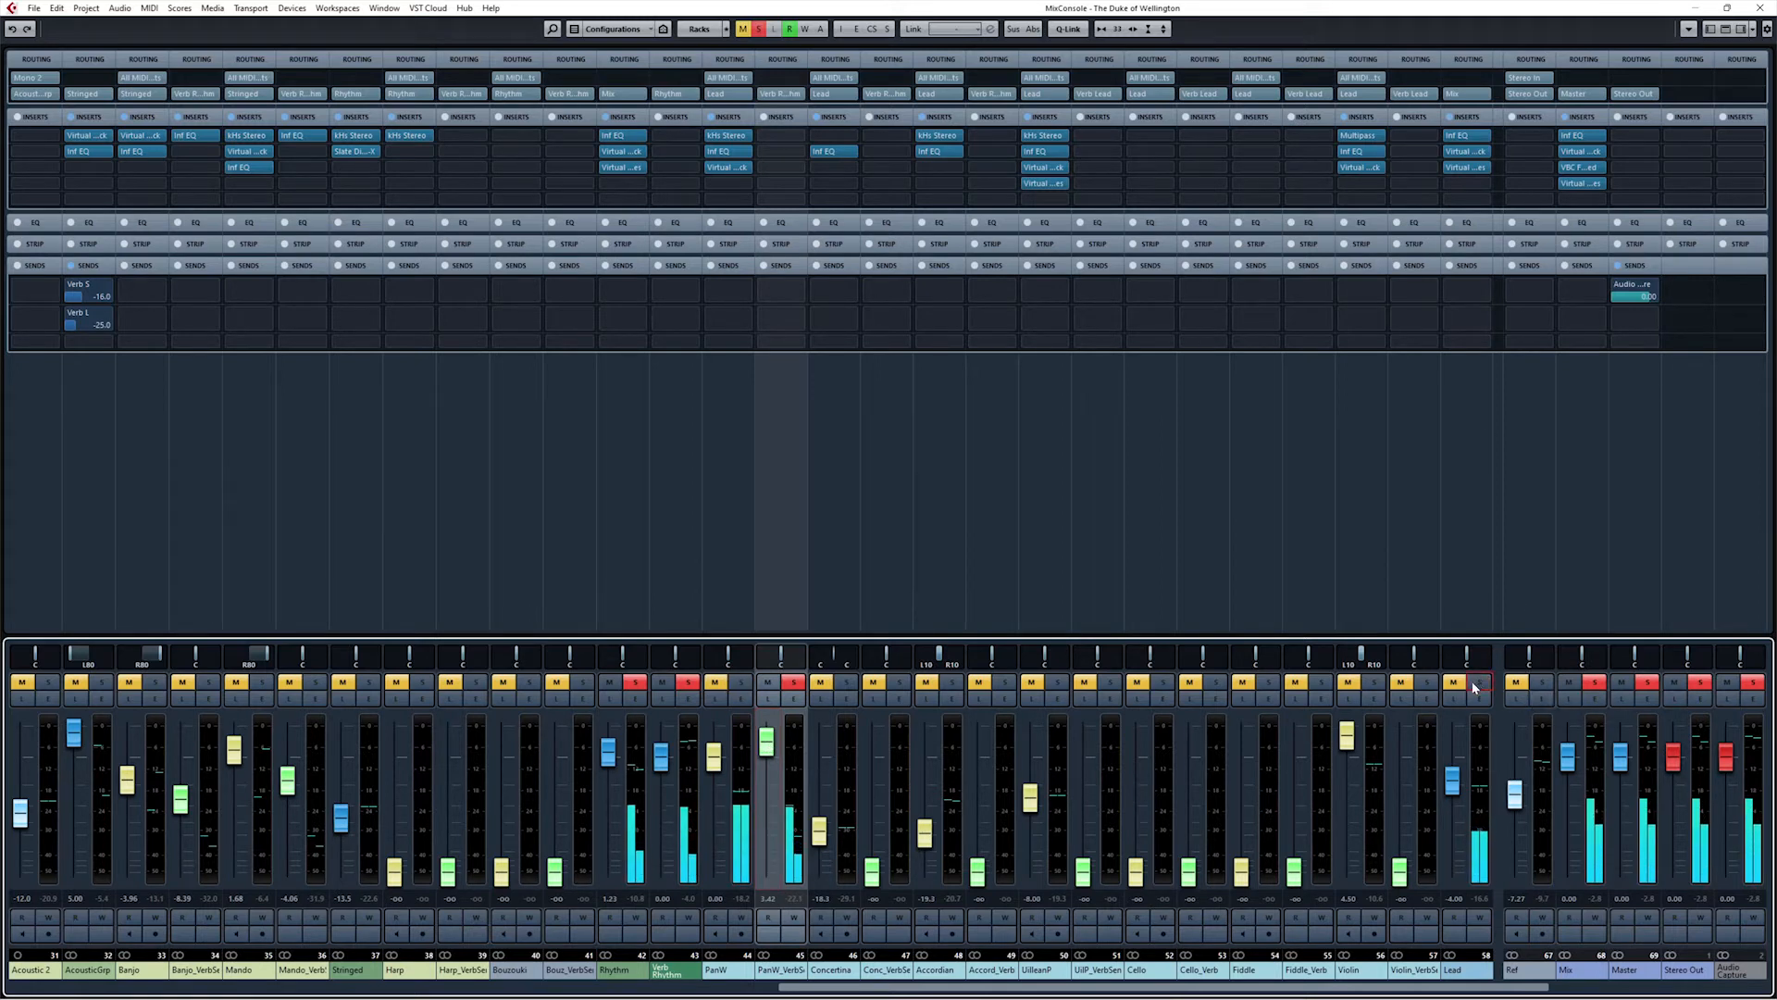
pyautogui.click(785, 682)
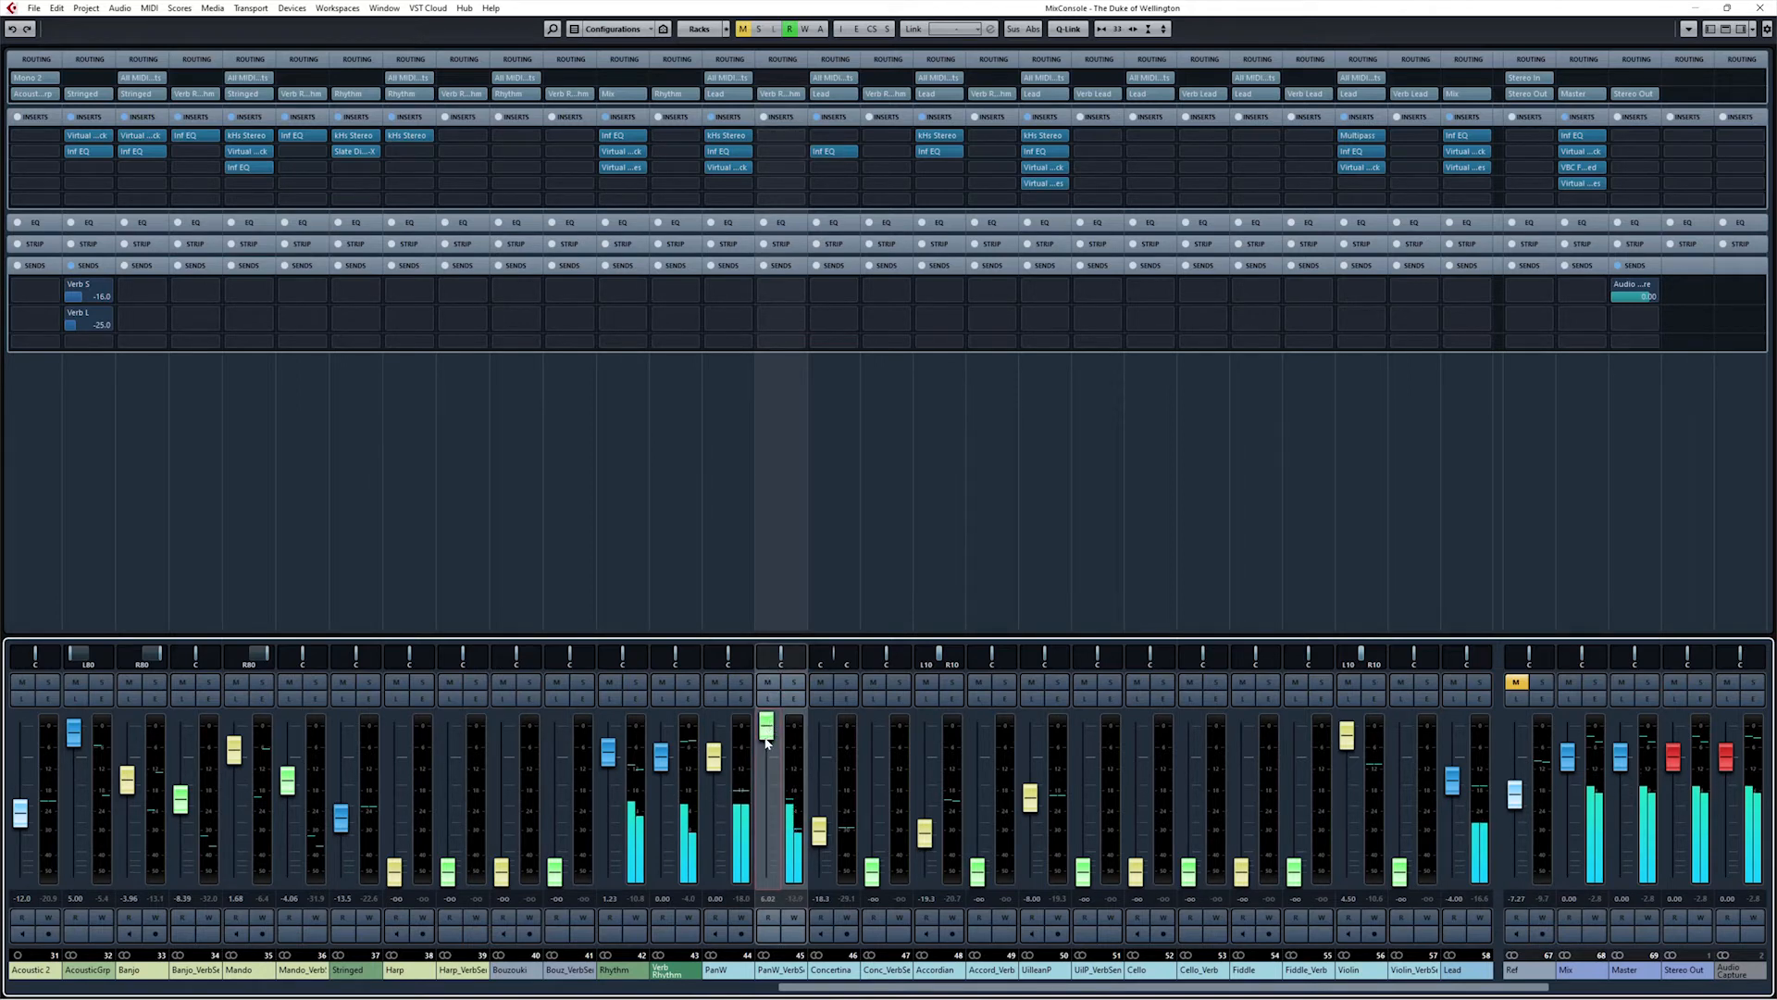
pyautogui.moveTo(780, 872); pyautogui.dragTo(777, 759)
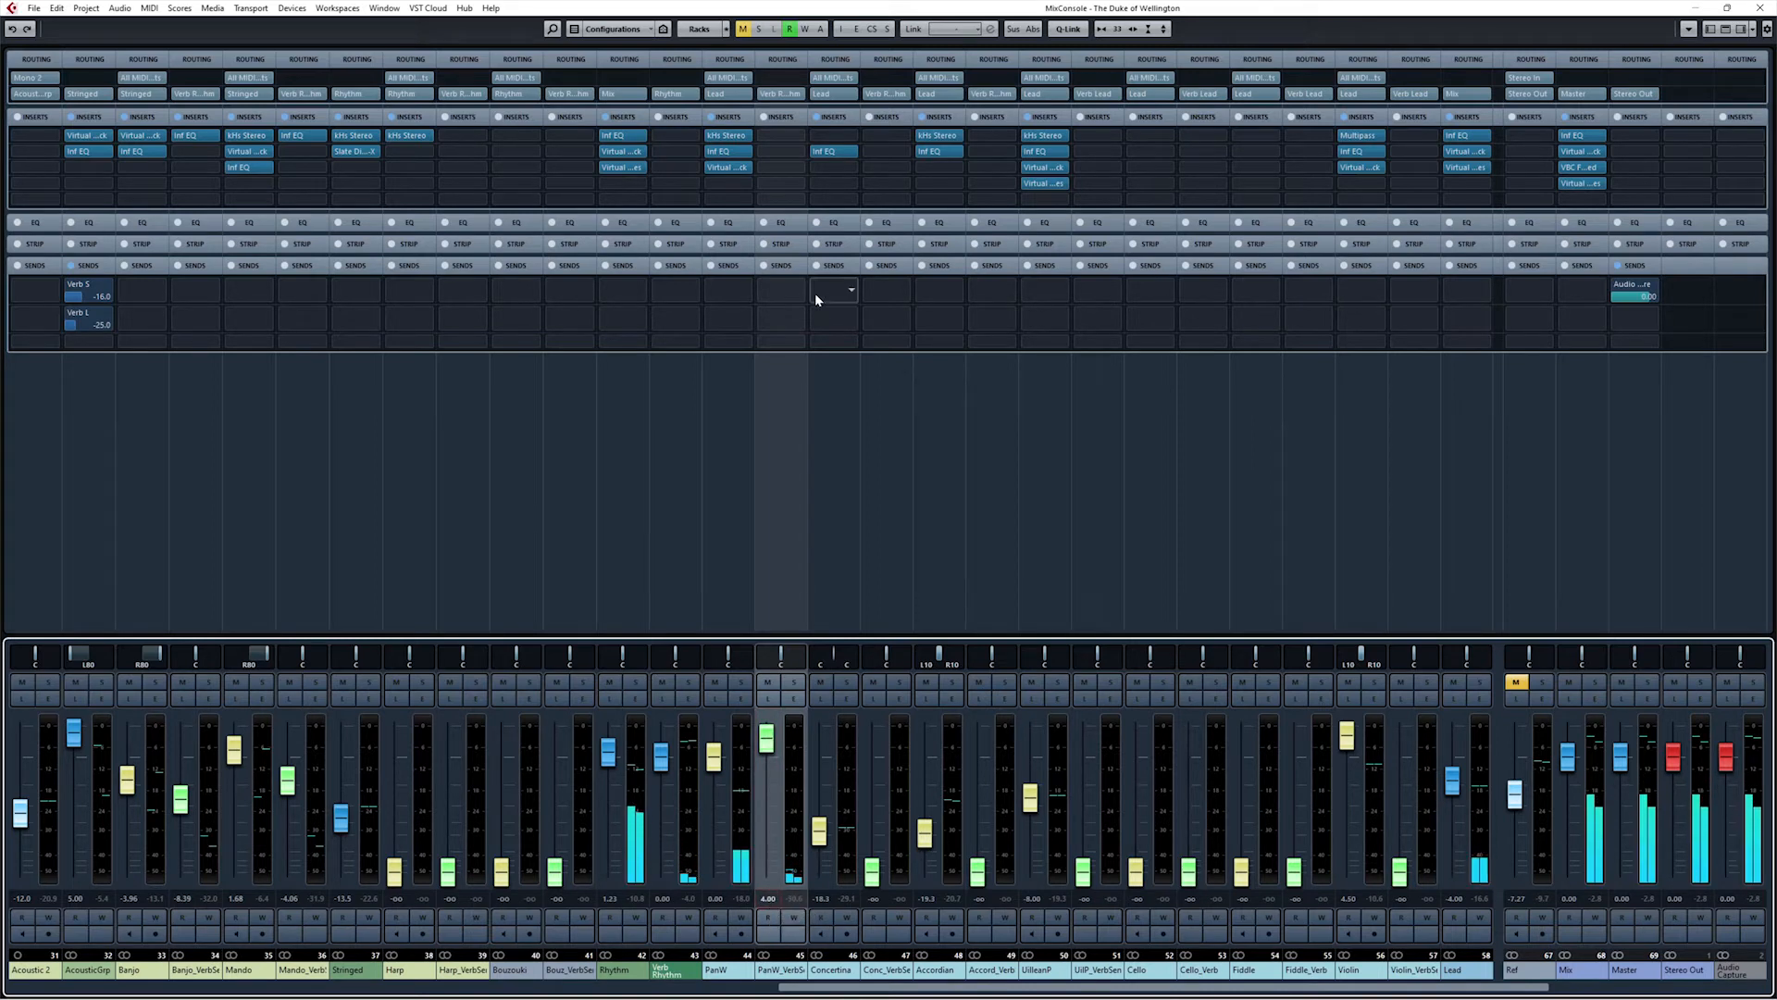
# Step: Insert an Inf EQ on the PanW verb send and add a steep low cut between 200 and 500 Hz
pyautogui.click(795, 137)
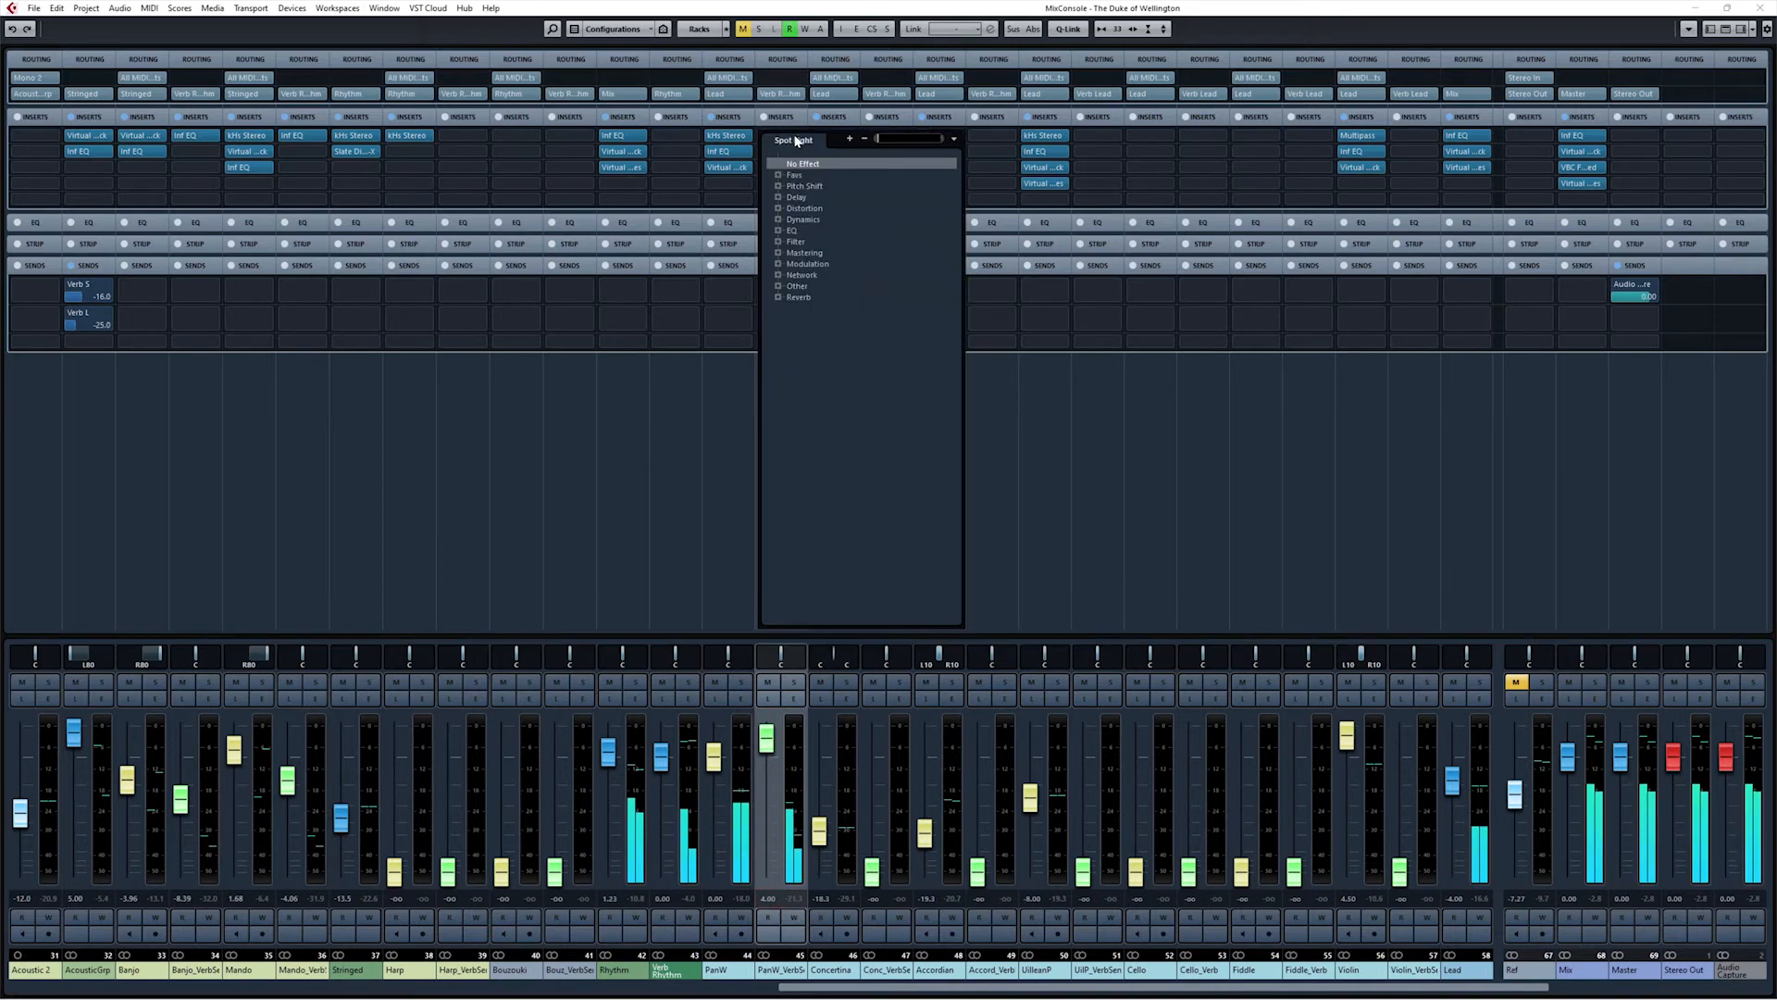
pyautogui.write('inf')
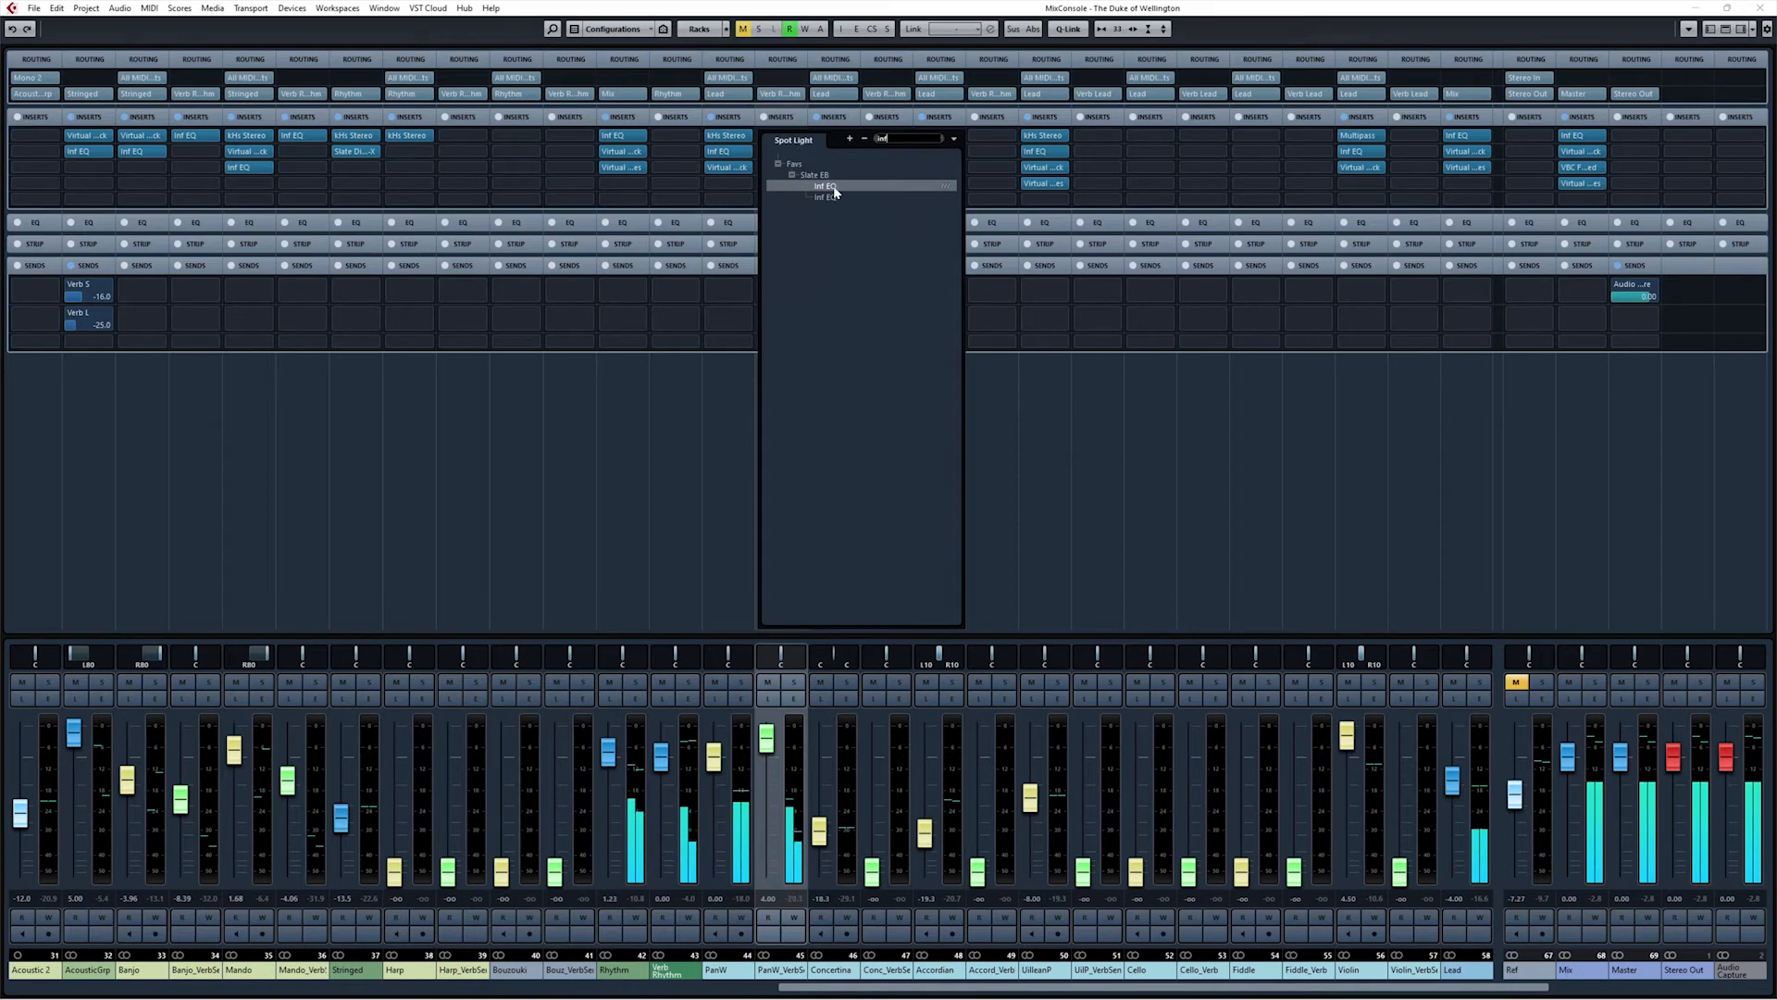
pyautogui.click(832, 187)
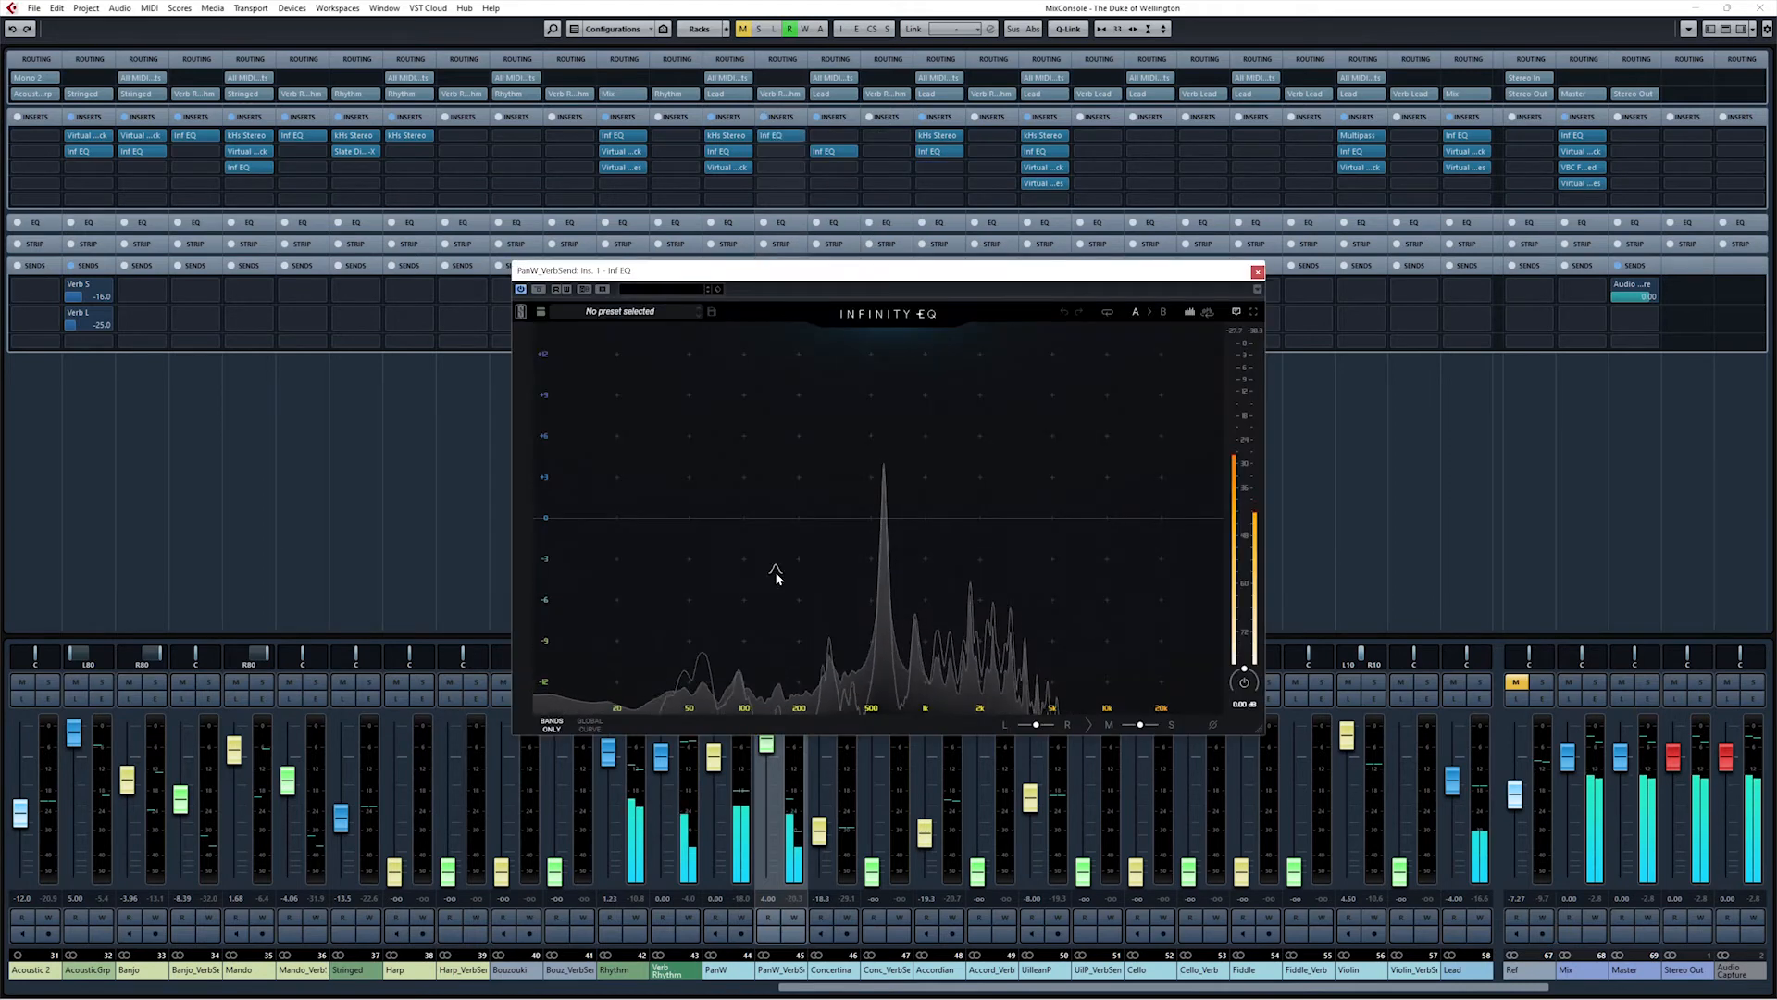
pyautogui.click(561, 550)
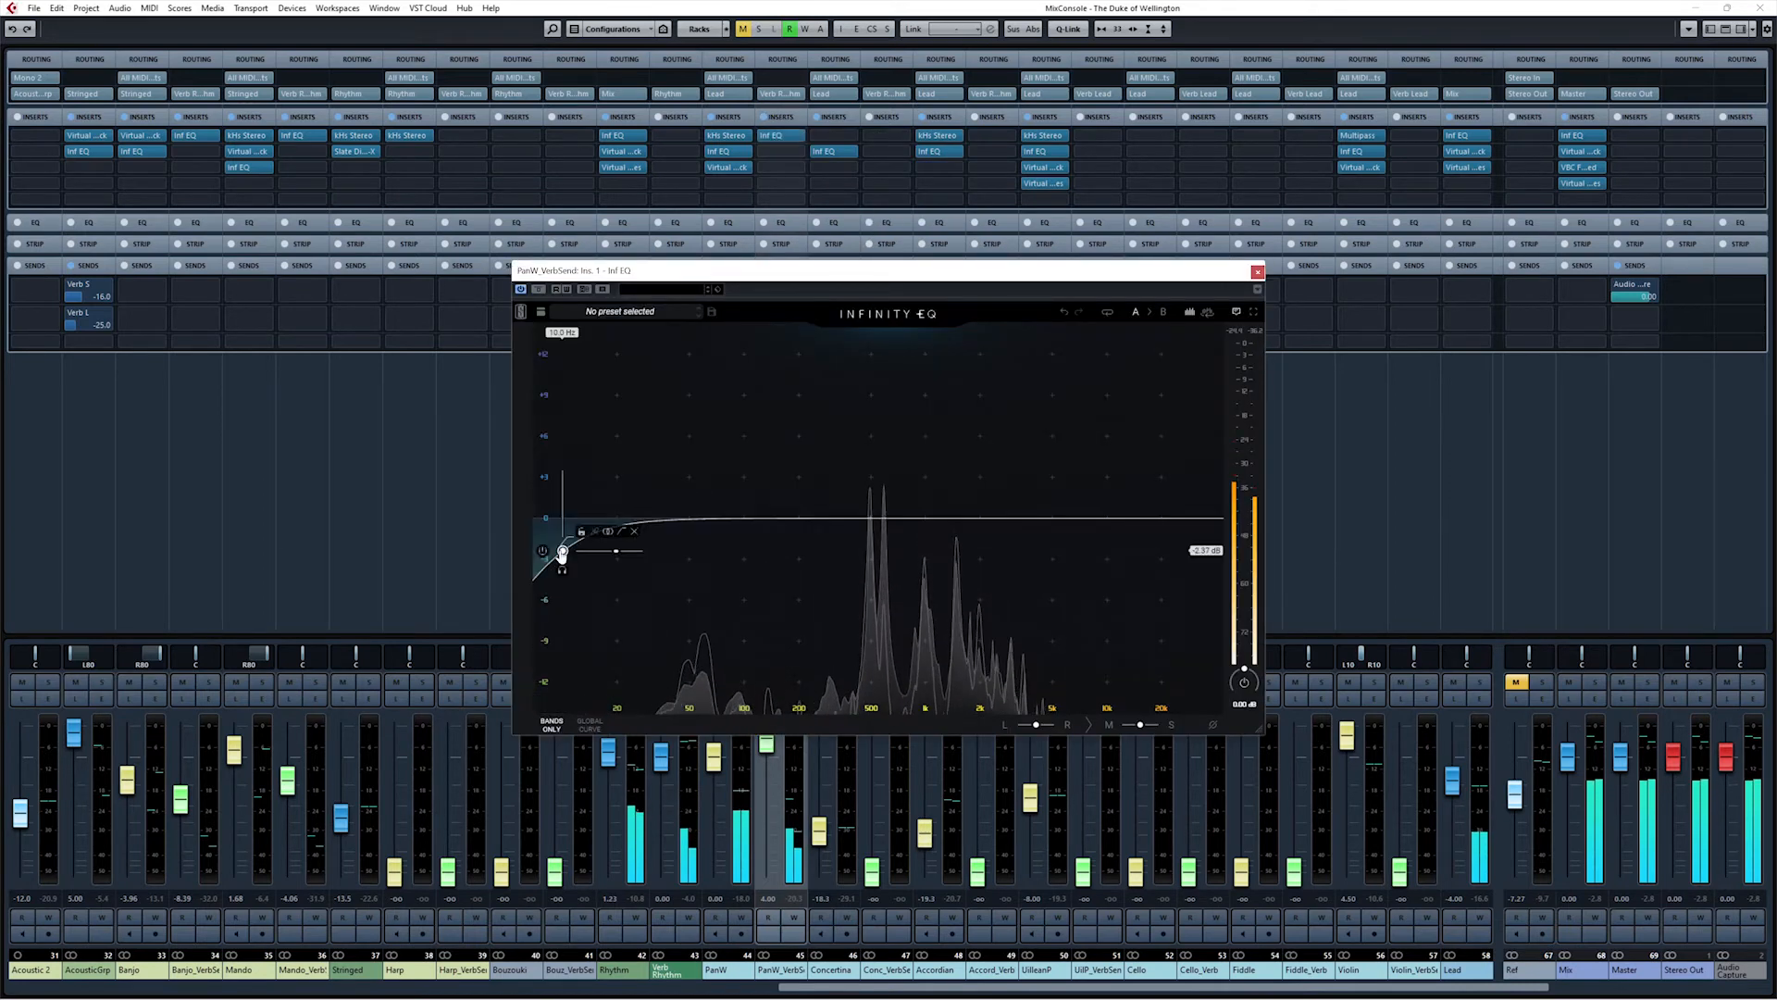
pyautogui.moveTo(562, 552); pyautogui.dragTo(838, 552)
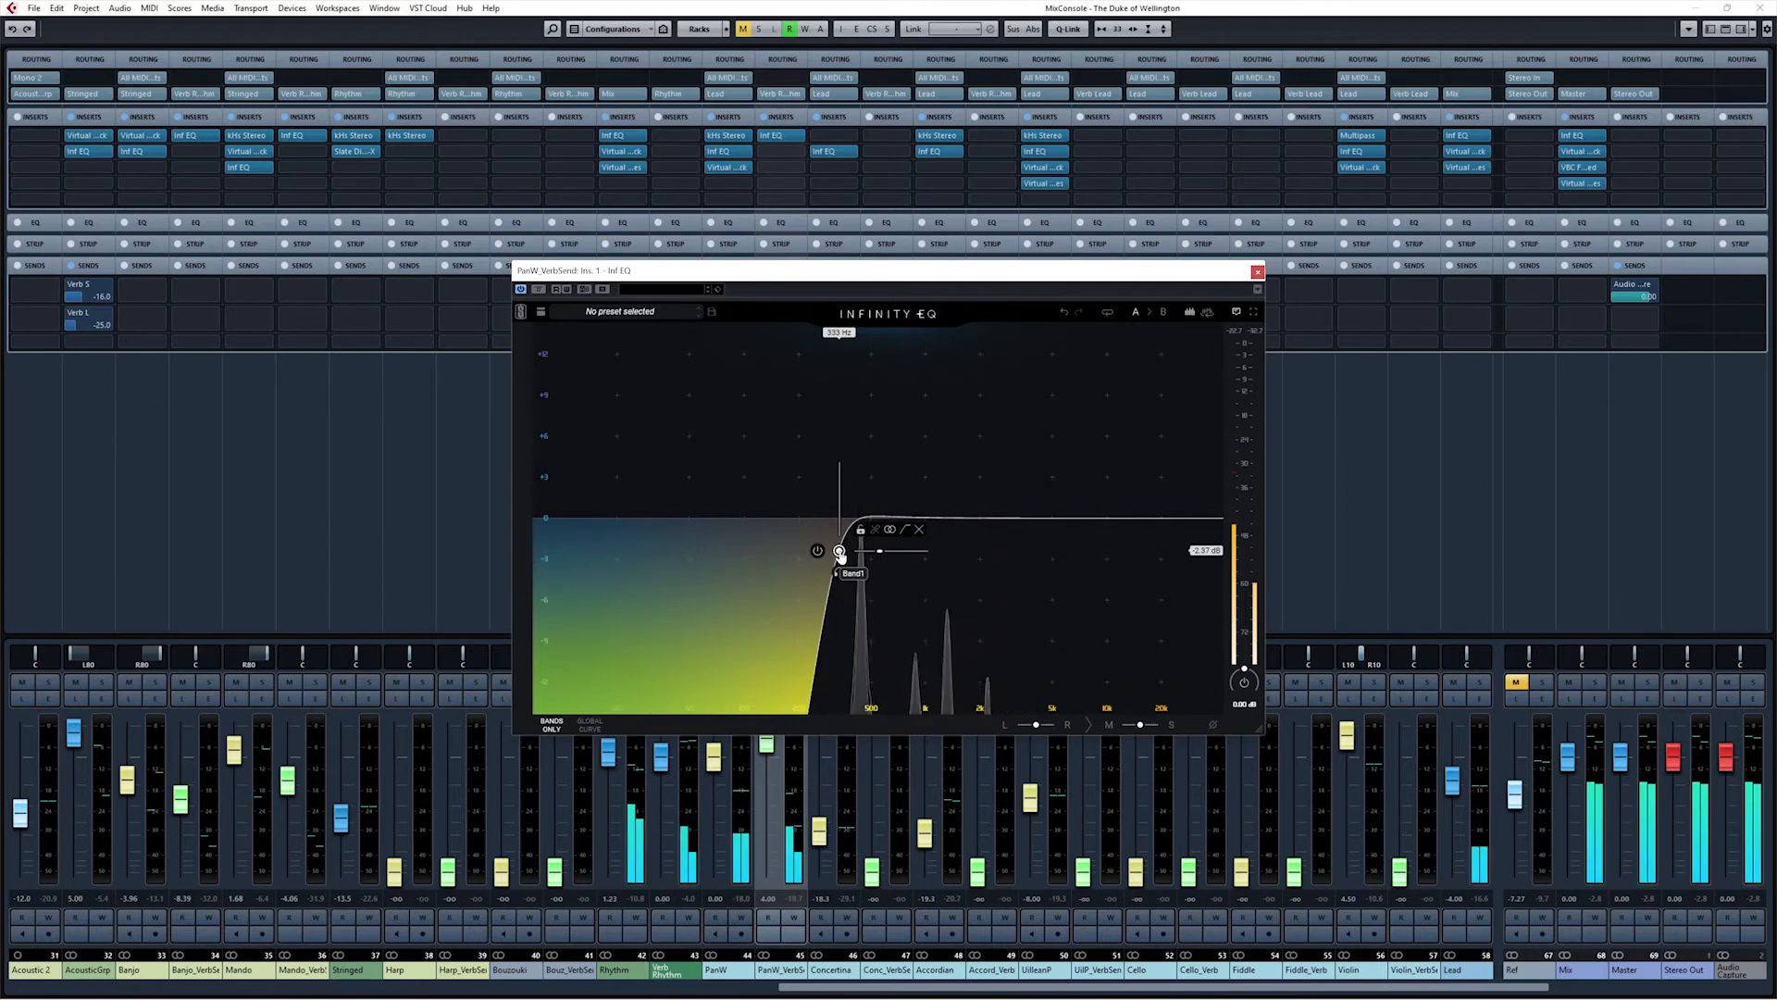
pyautogui.moveTo(839, 550)
pyautogui.mouseDown()
pyautogui.moveTo(824, 541)
pyautogui.moveTo(826, 565)
pyautogui.mouseUp()
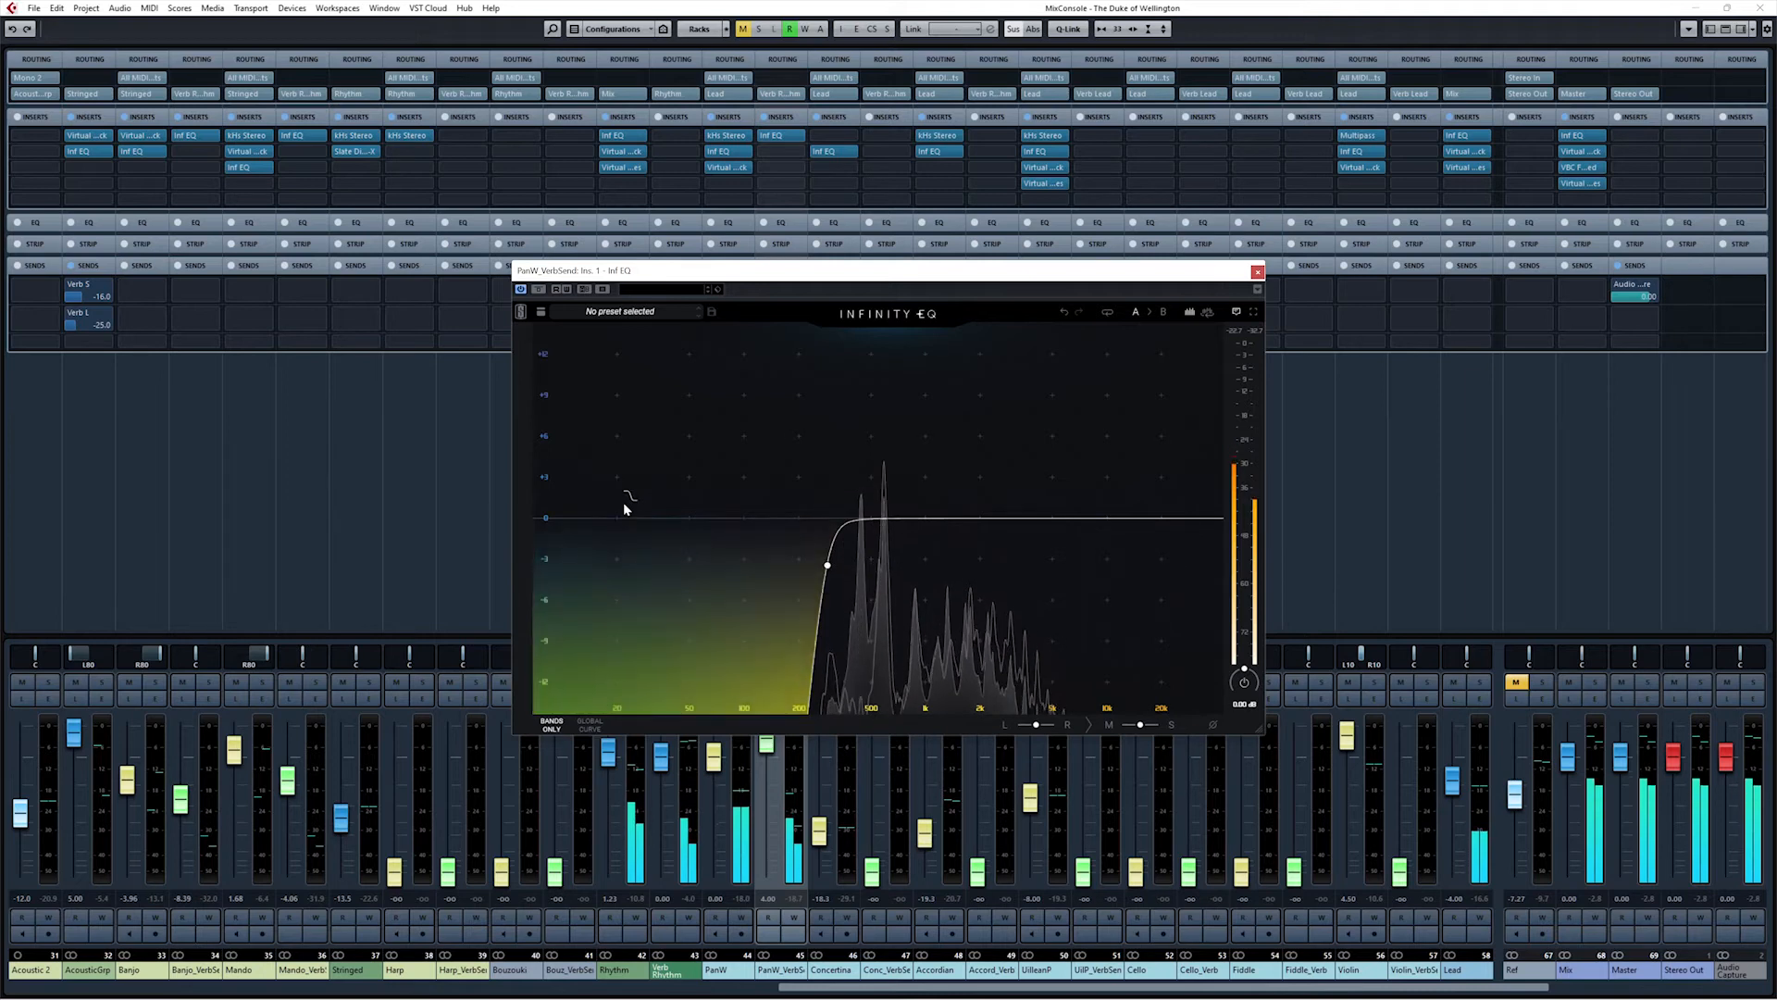
# Step: Add a low shelf just under 1 kHz on the PanW verb send's EQ and set its gain to -1.5 dB
pyautogui.moveTo(623, 507); pyautogui.dragTo(924, 565)
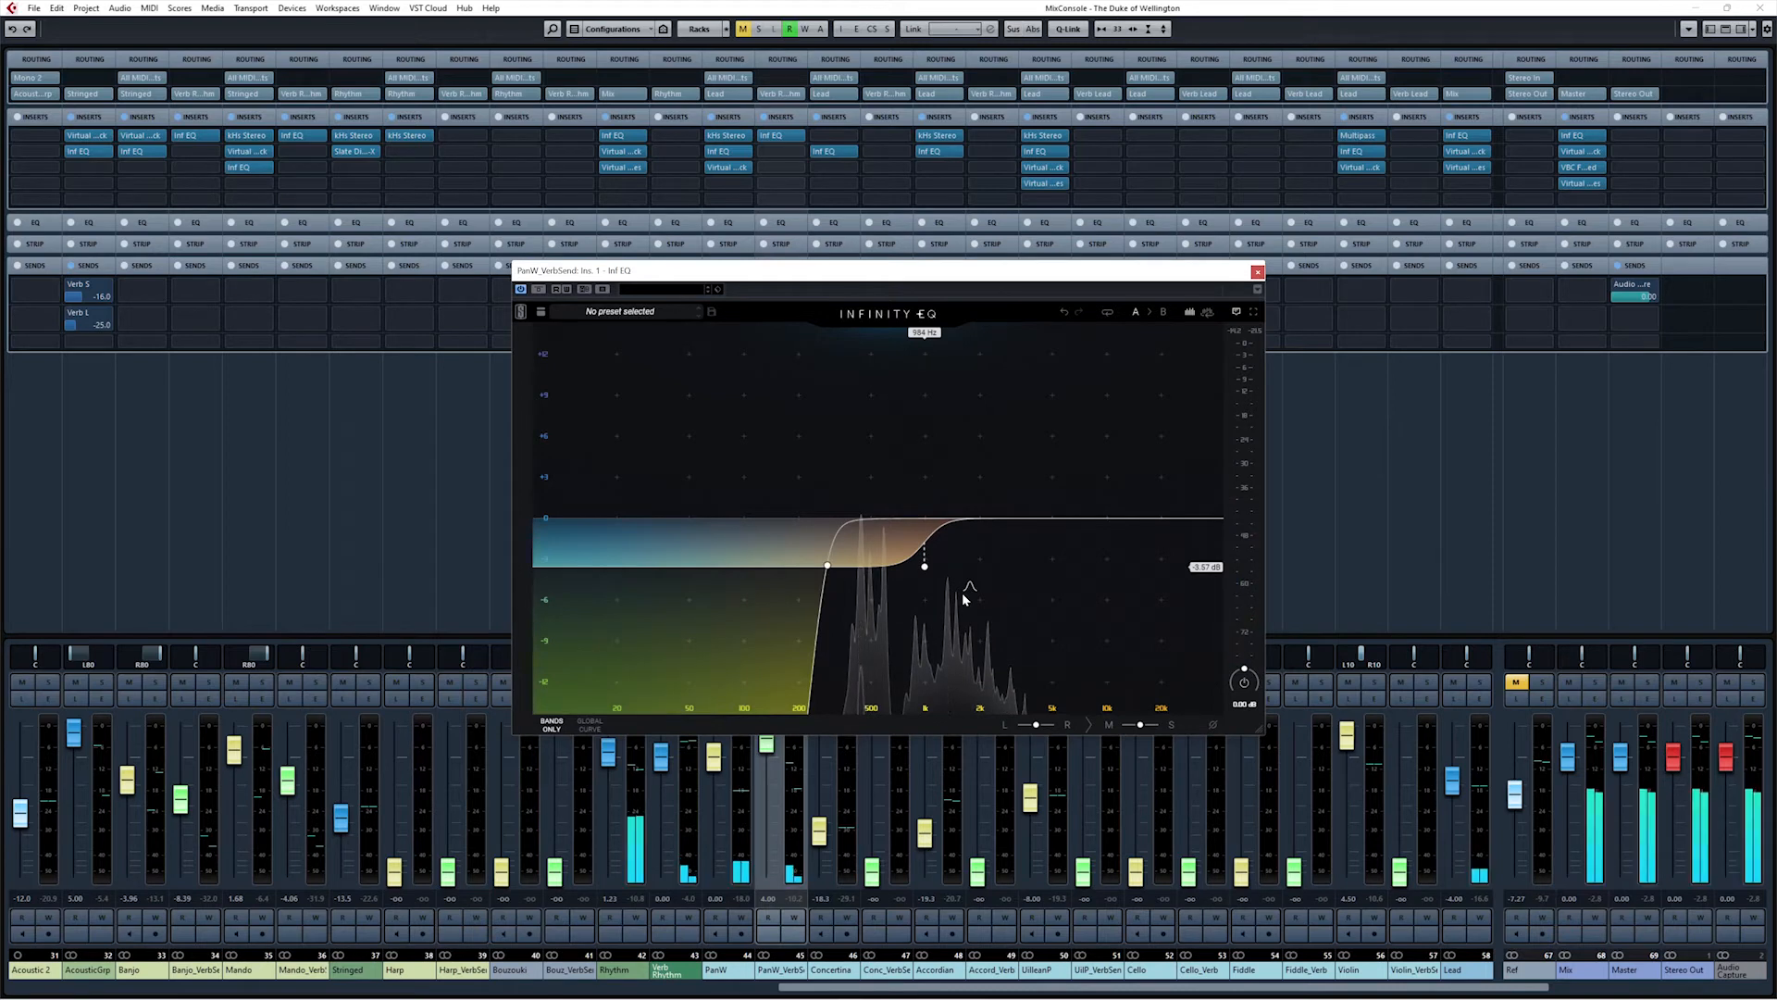
pyautogui.moveTo(924, 567)
pyautogui.moveTo(924, 567)
pyautogui.mouseDown()
pyautogui.moveTo(925, 466)
pyautogui.moveTo(925, 536)
pyautogui.mouseUp()
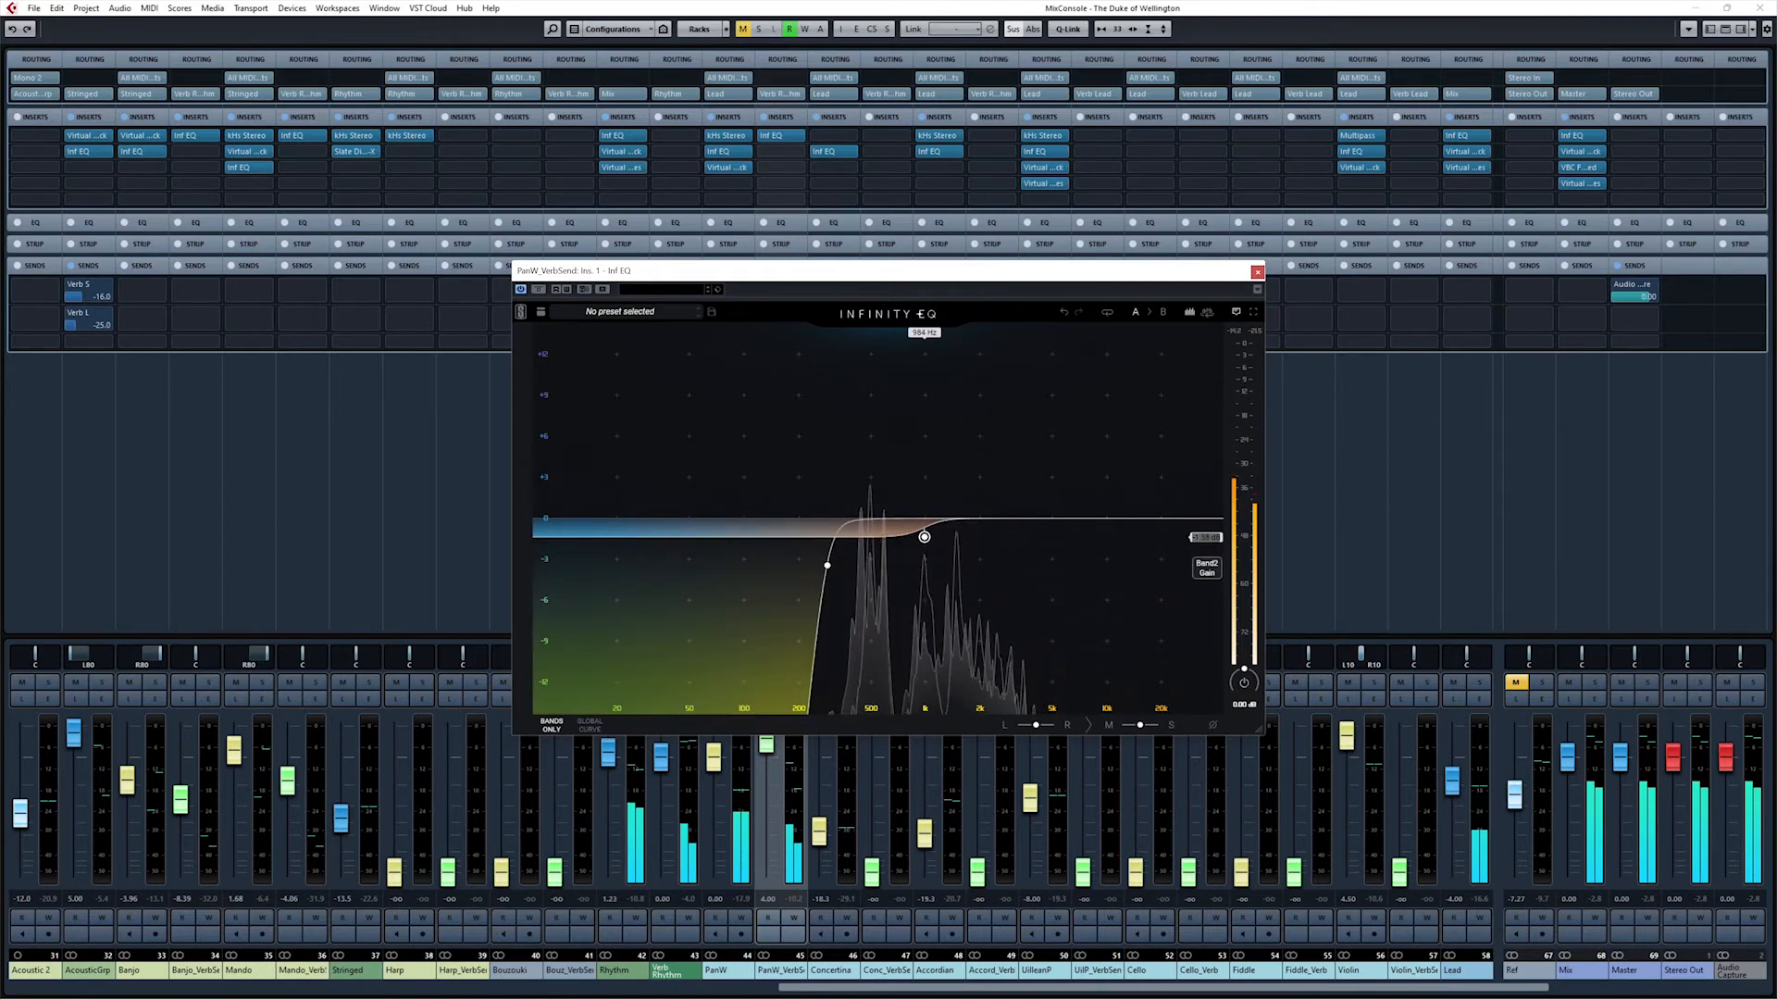
pyautogui.write('-1.5')
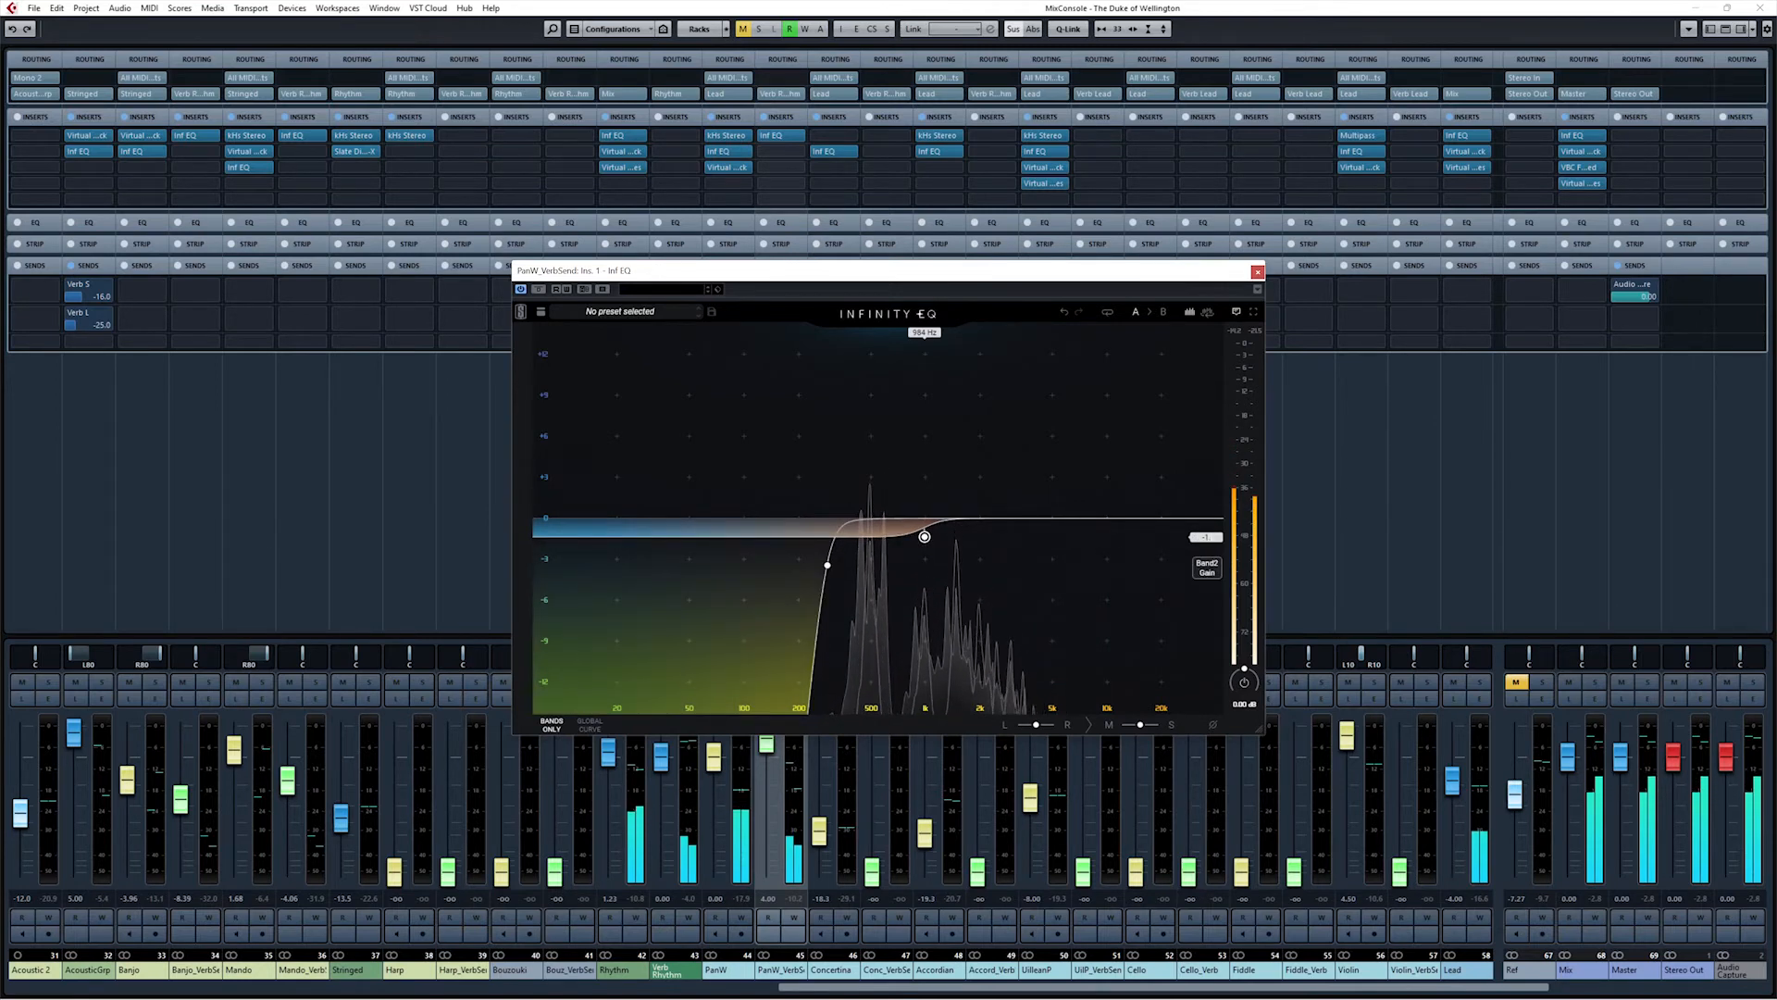
pyautogui.press('Return')
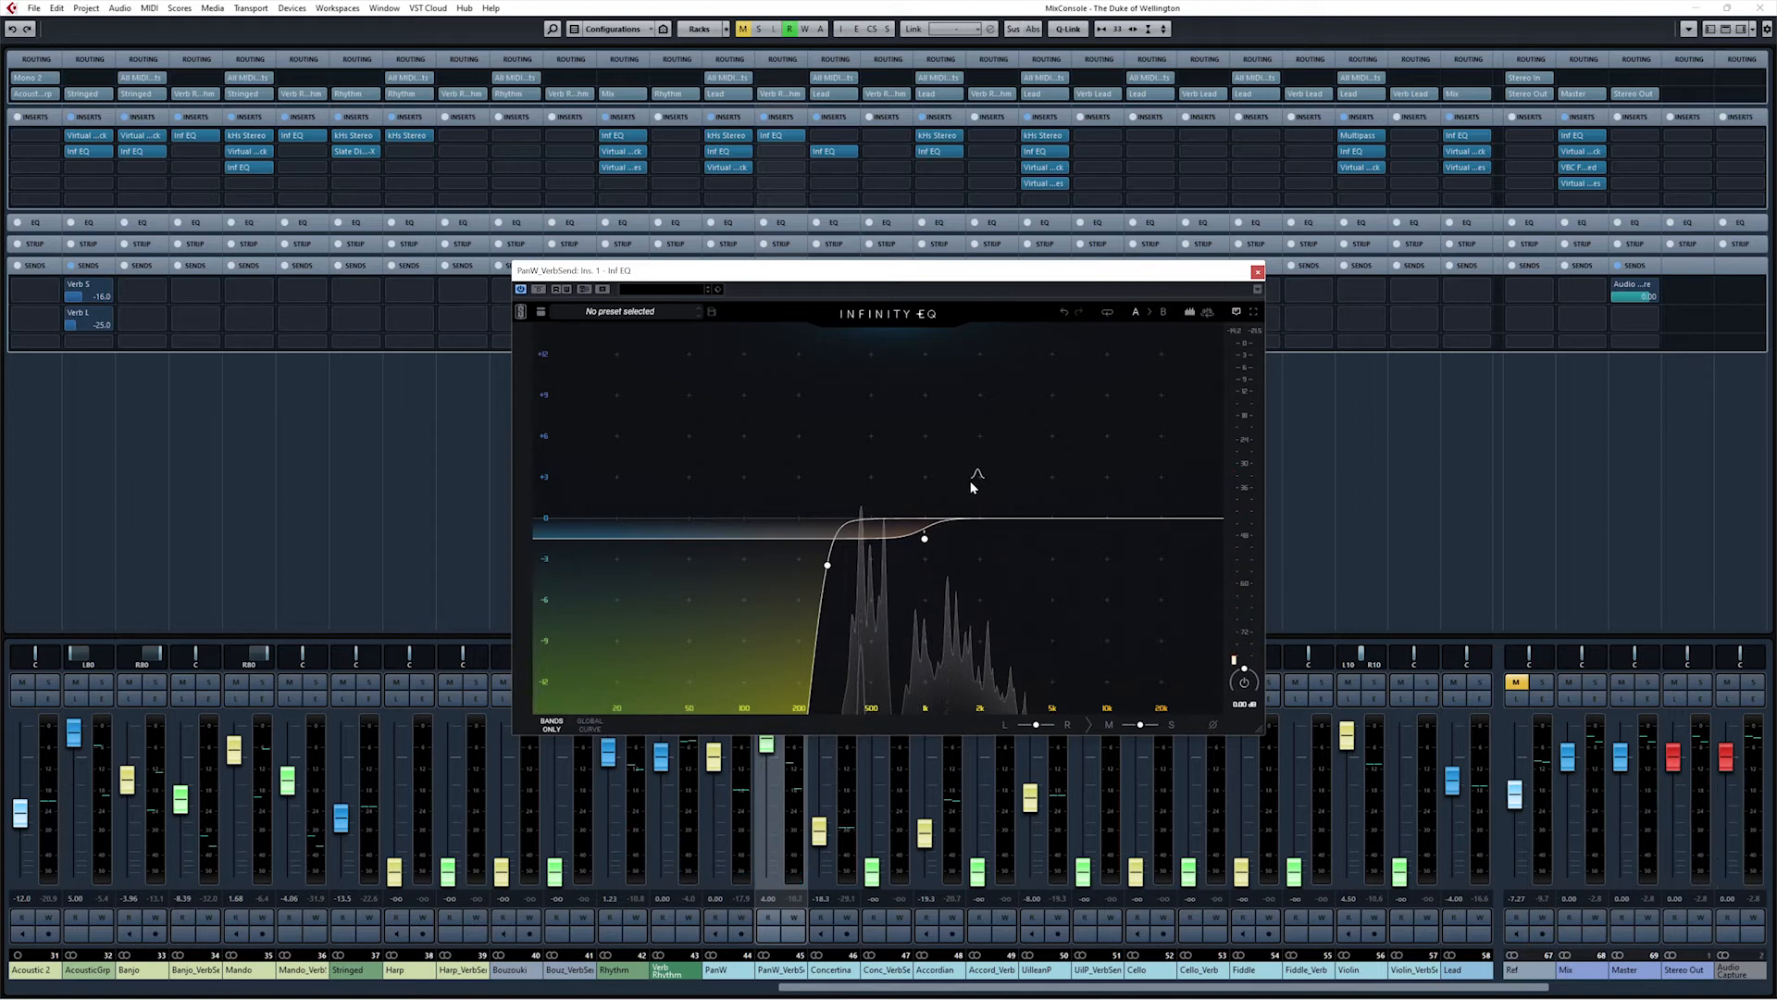
# Step: Add a bell boost of about +4.5 dB at about 6.04 kHz on the PanW verb send's EQ and widen it slightly
pyautogui.moveTo(895, 470); pyautogui.dragTo(1068, 486)
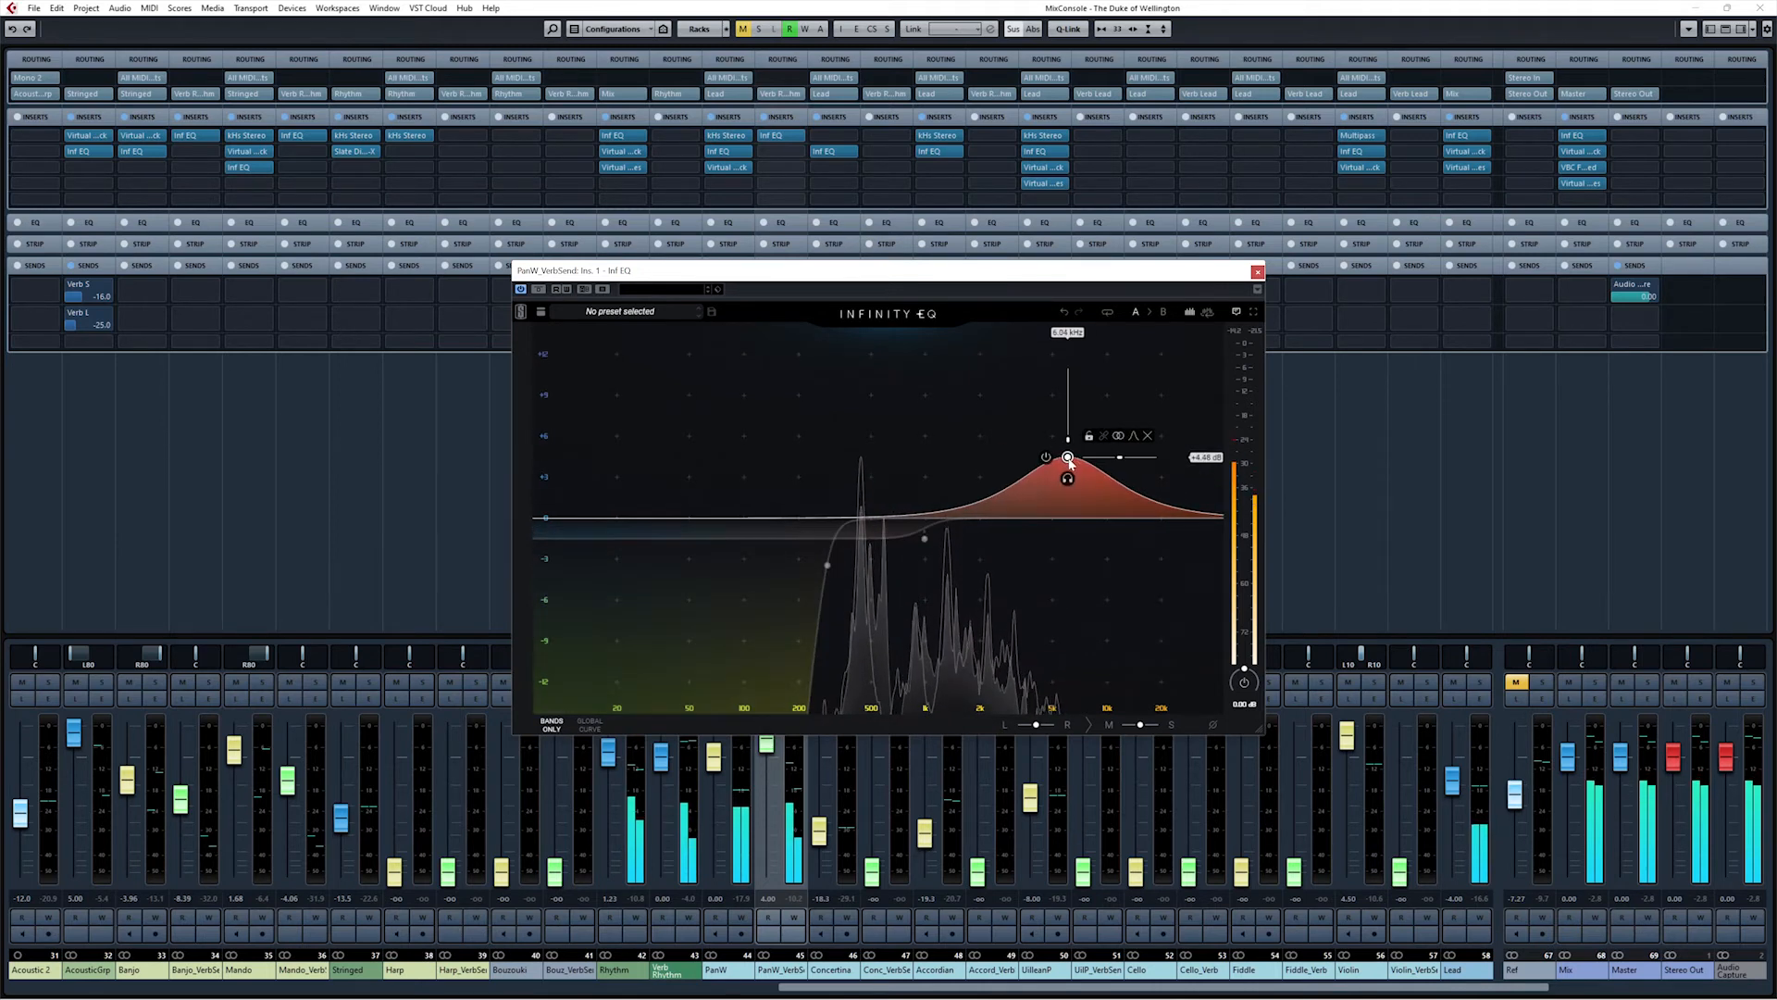
pyautogui.scroll(2, 1070, 464)
pyautogui.scroll(-4, 1070, 465)
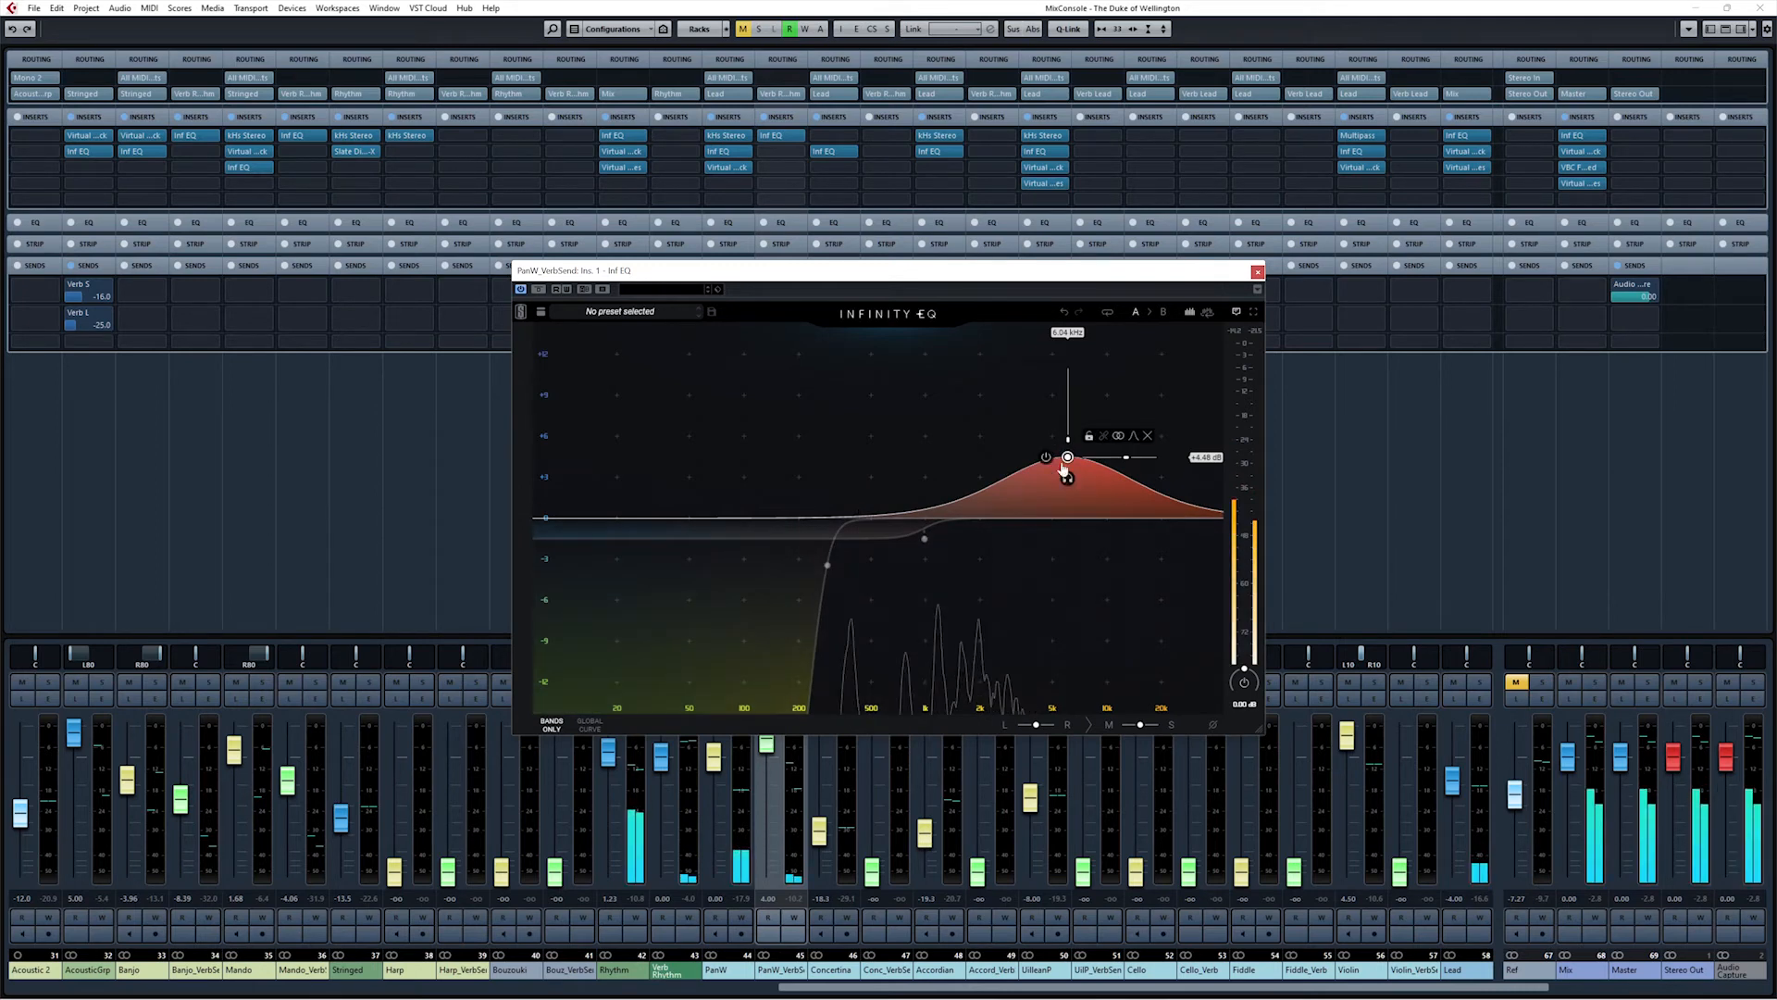
# Step: Lower the bell boost on the PanW verb send's EQ to +1.0 dB at about 6.42 kHz and close the EQ
pyautogui.moveTo(1068, 459)
pyautogui.mouseDown()
pyautogui.moveTo(1090, 457)
pyautogui.moveTo(1069, 415)
pyautogui.moveTo(1071, 487)
pyautogui.mouseUp()
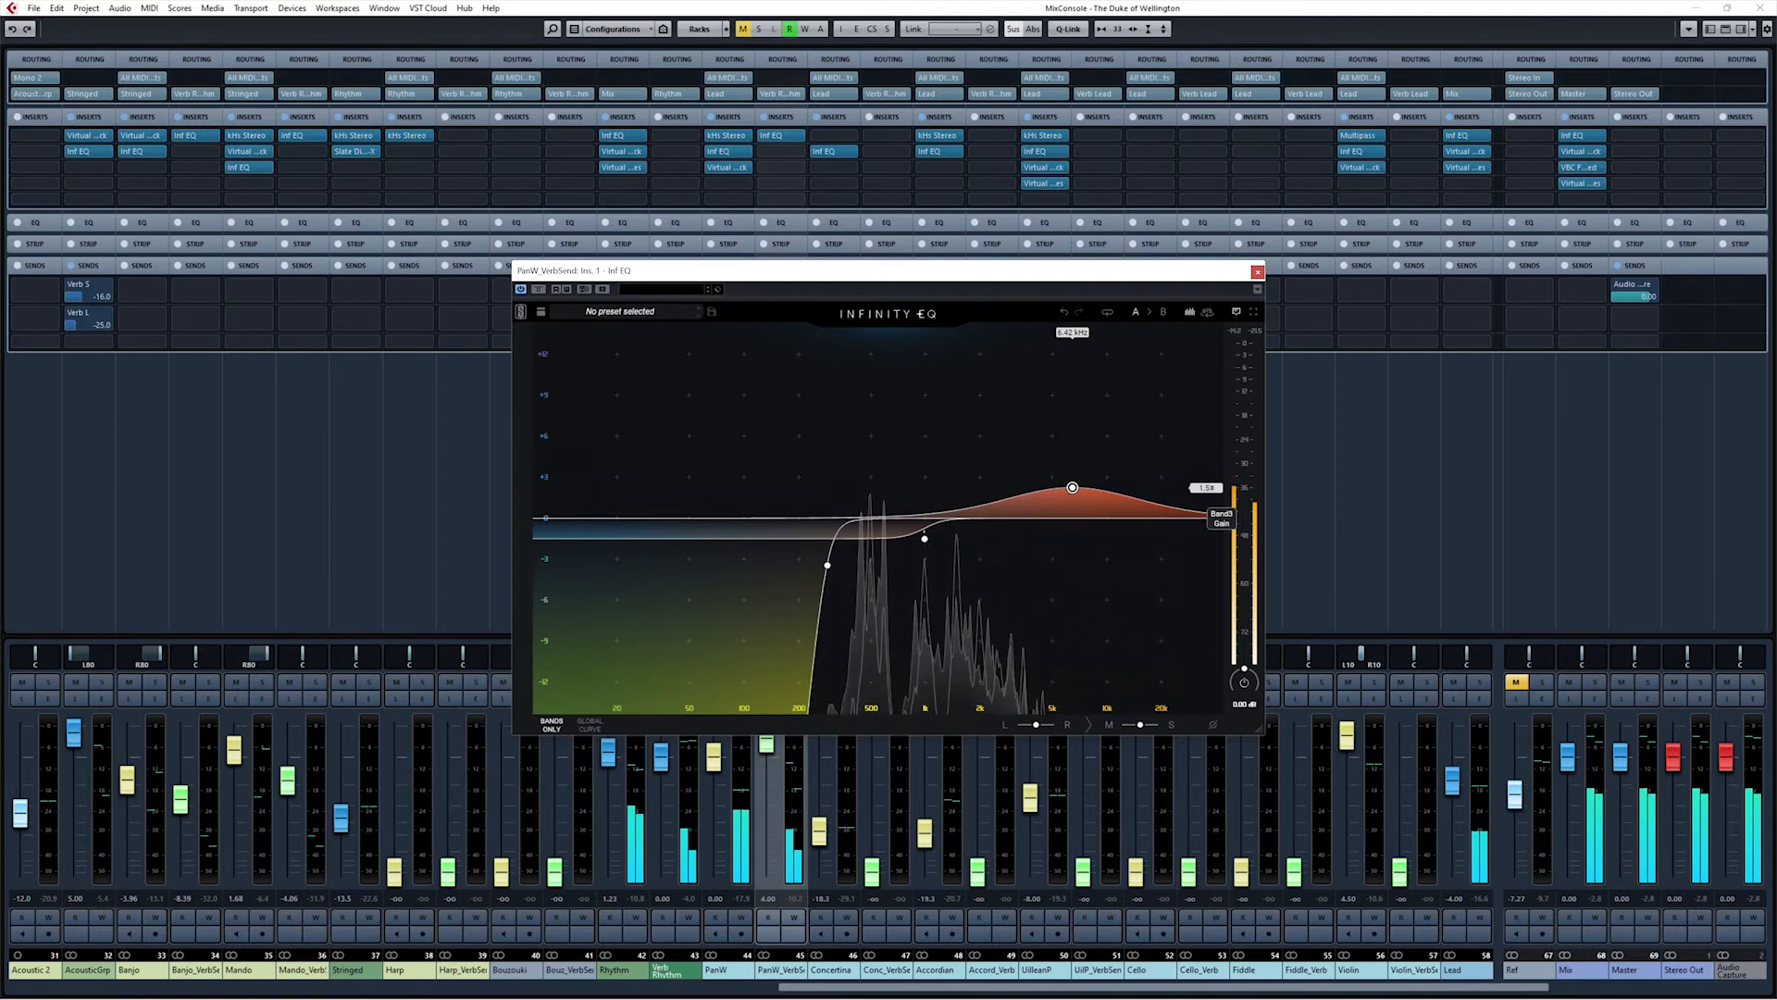
pyautogui.press('Return')
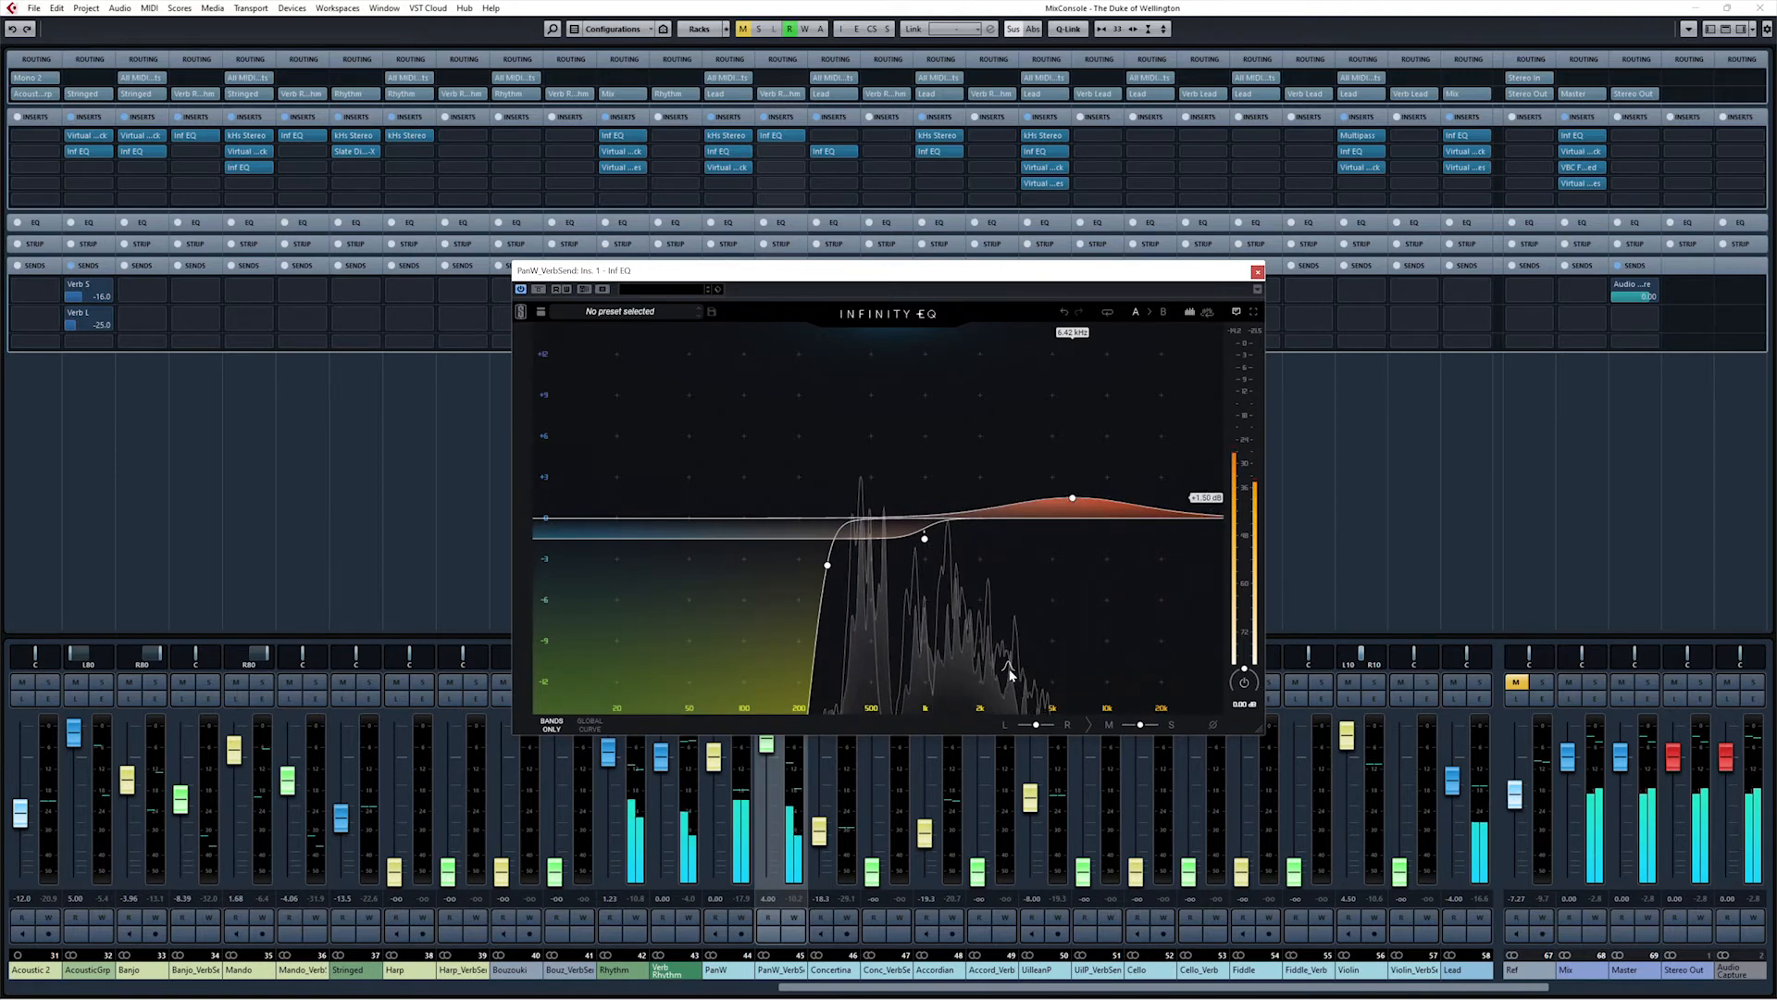
pyautogui.moveTo(1072, 498); pyautogui.dragTo(1072, 501)
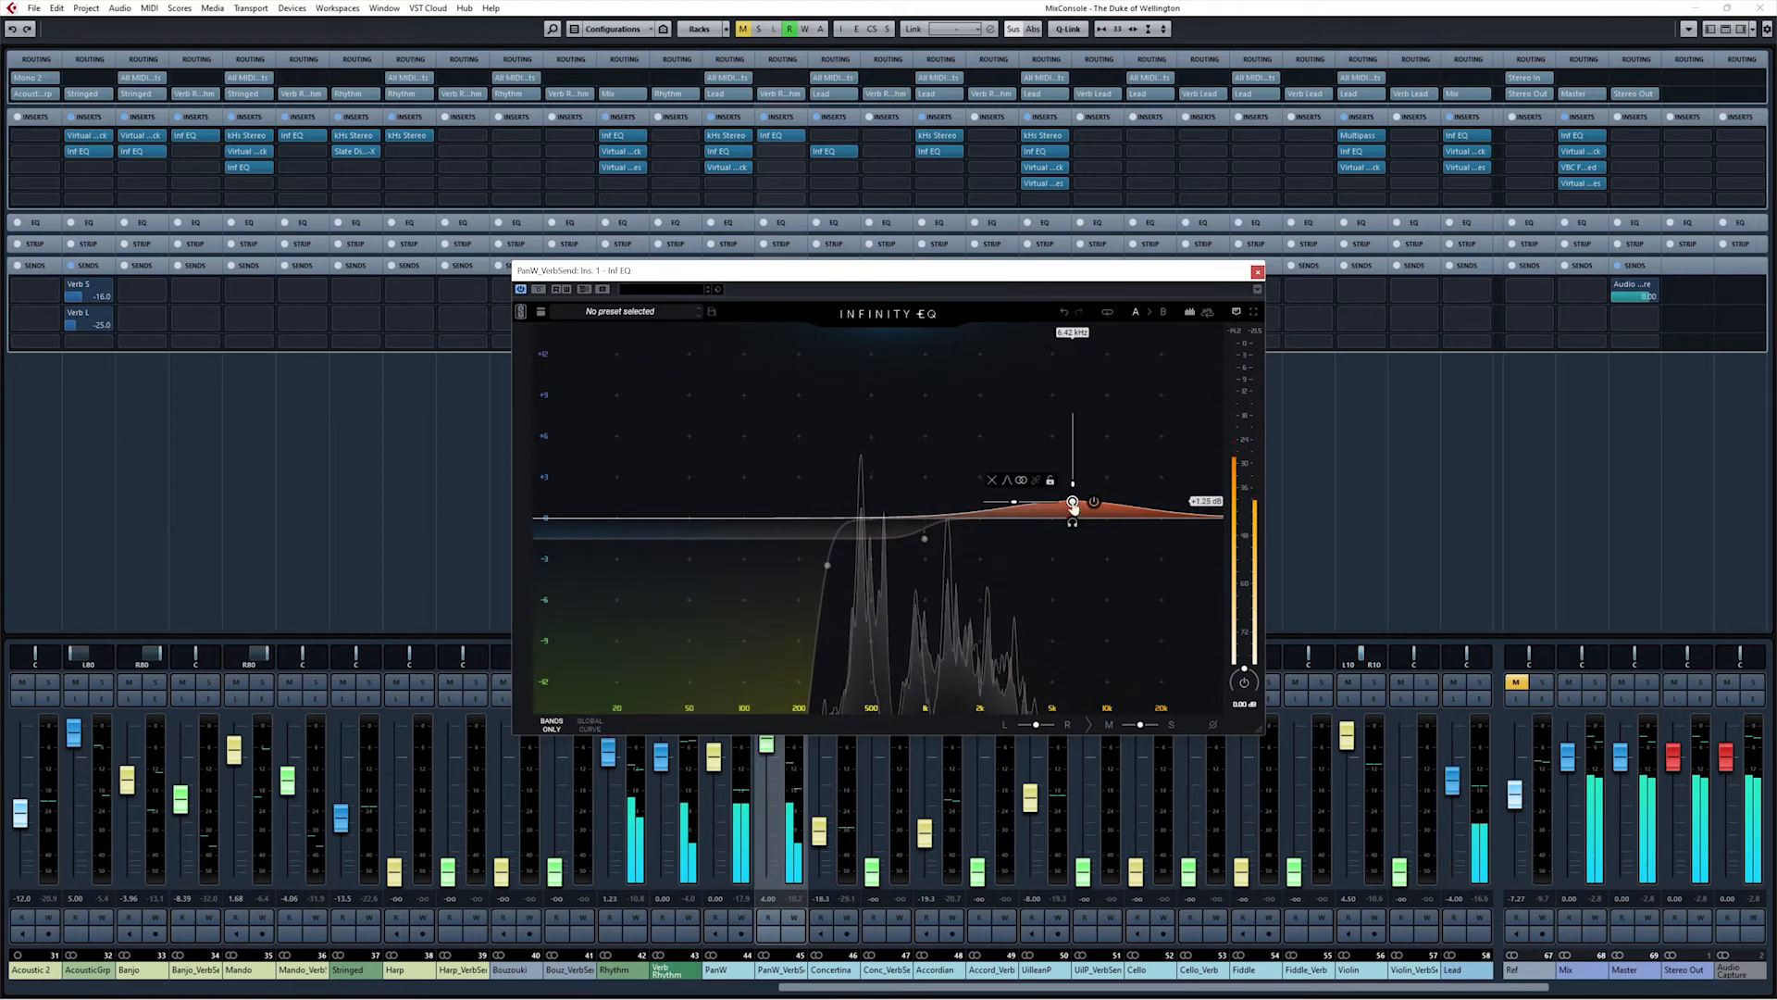
pyautogui.doubleClick(1206, 503)
pyautogui.write('1')
pyautogui.press('Return')
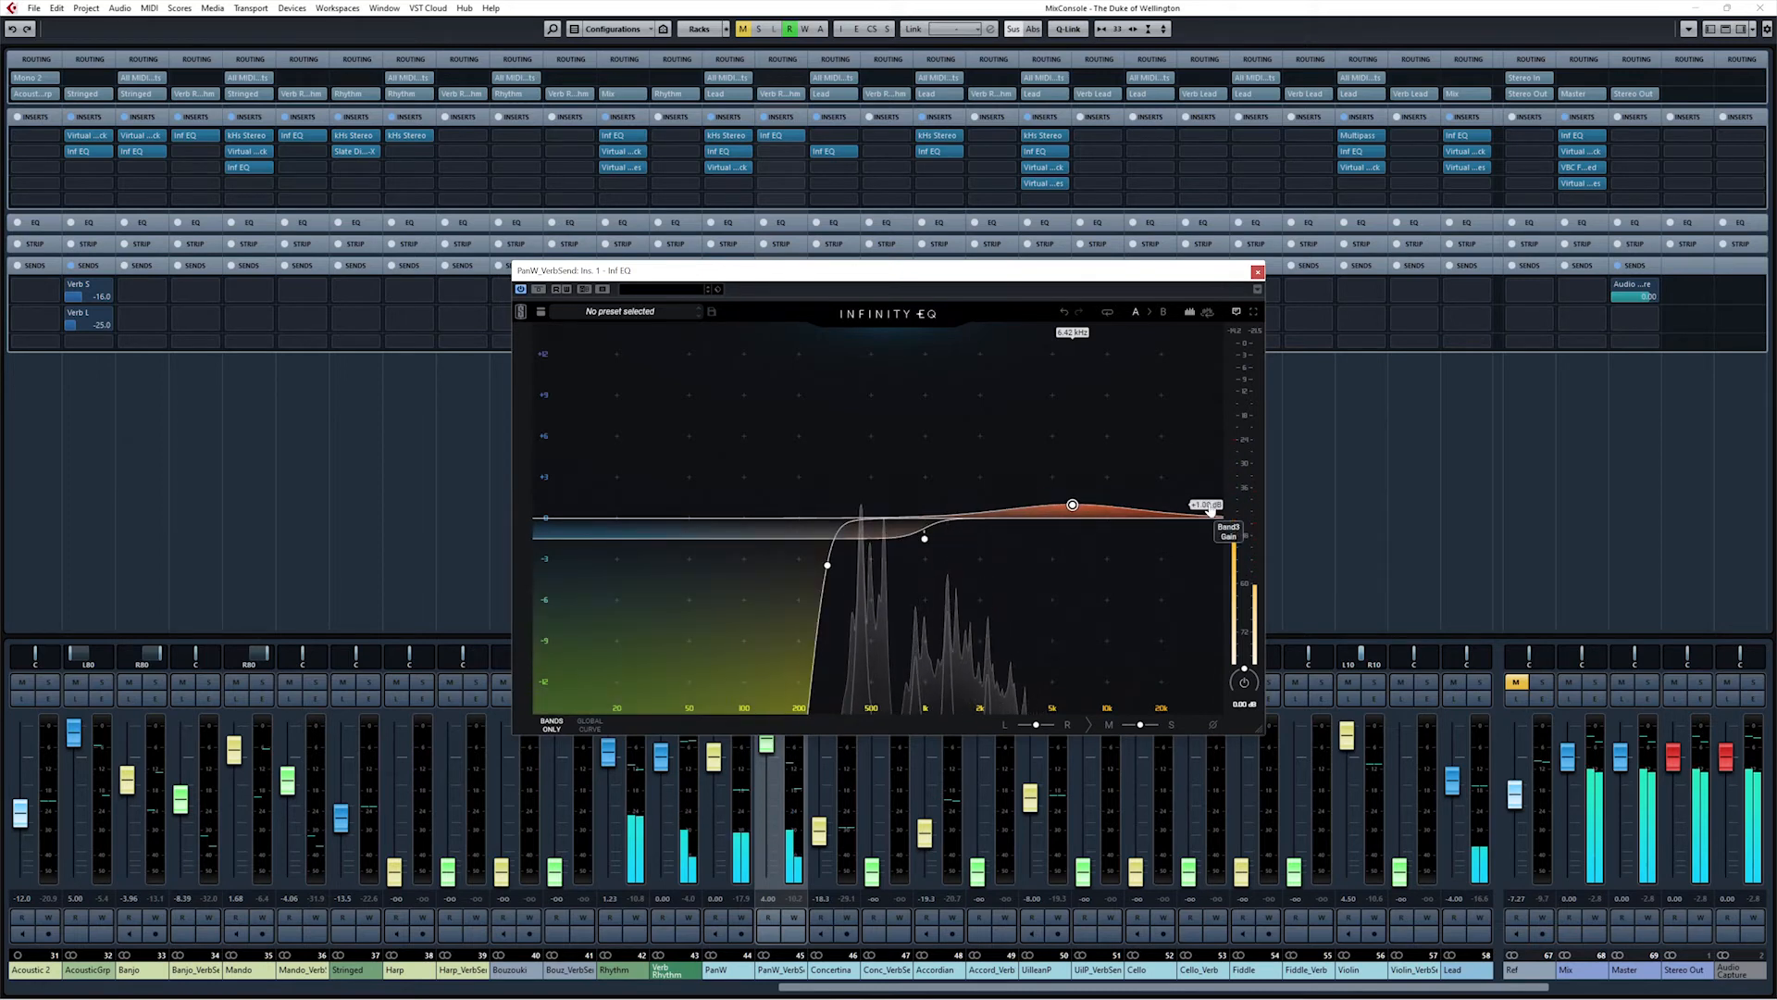
pyautogui.click(1257, 272)
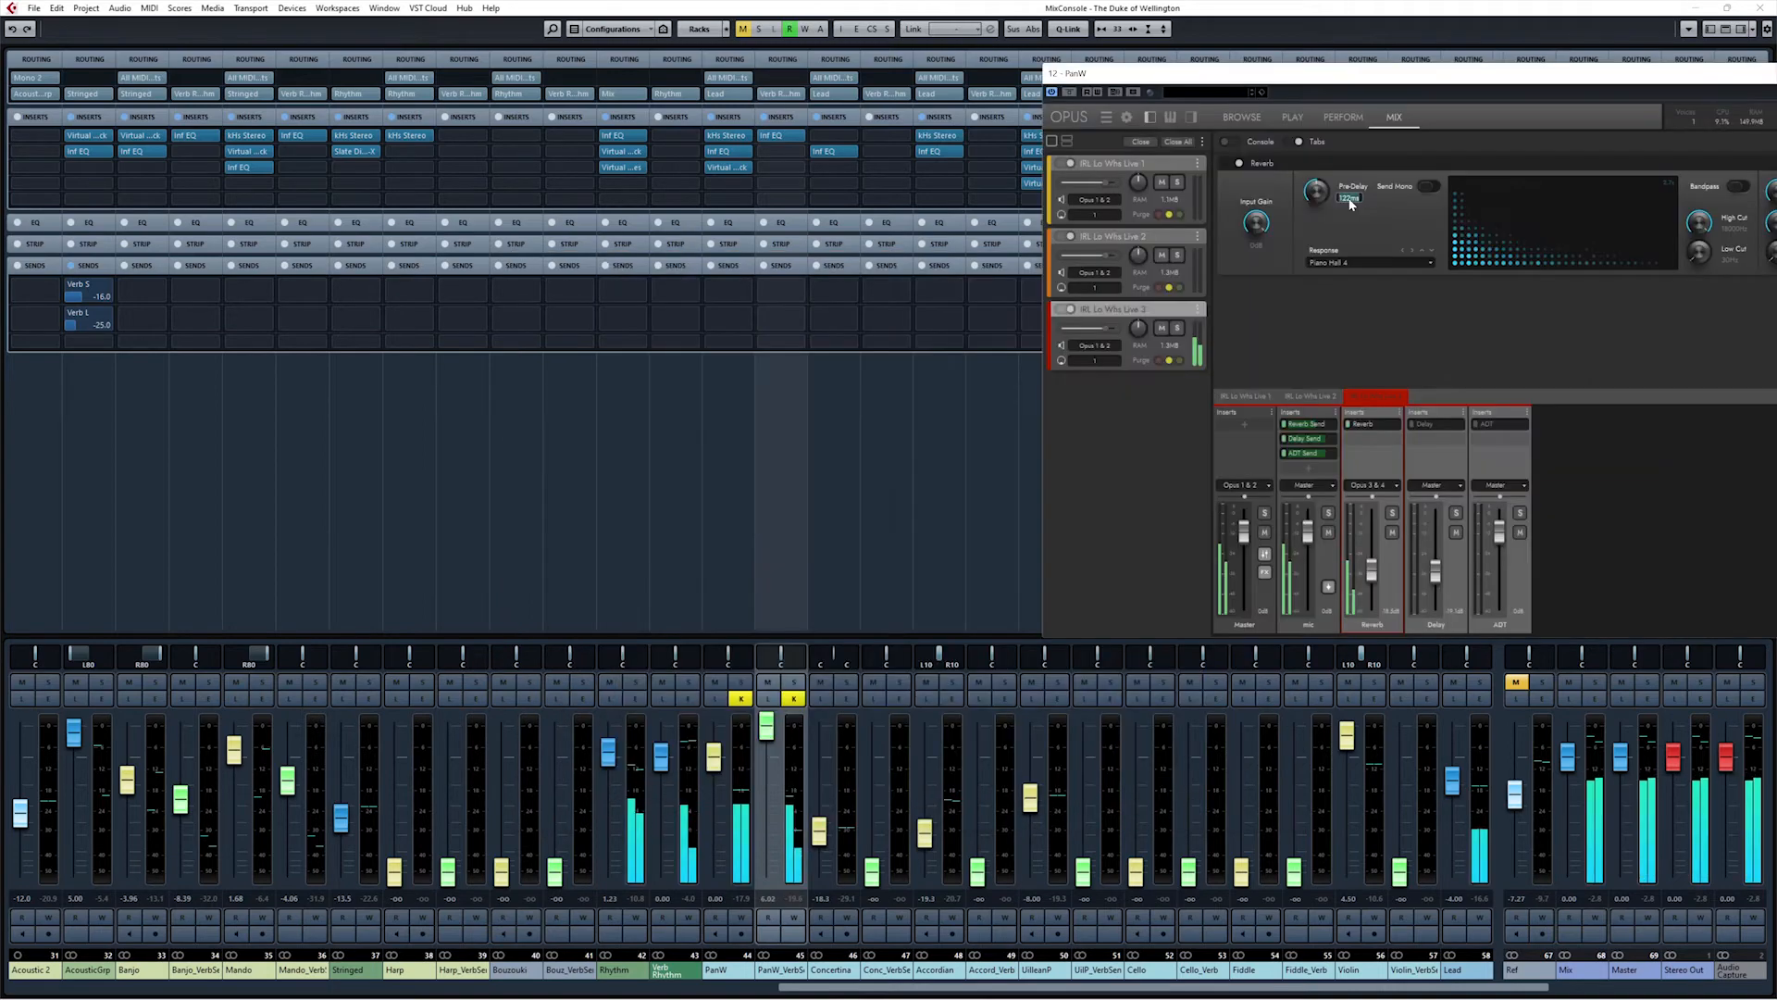
# Step: Try a 90 ms reverb pre-delay on the third PanW instrument in OPUS, and settle on 120 ms
pyautogui.press('Return')
pyautogui.doubleClick(1350, 200)
pyautogui.write('90')
pyautogui.press('Return')
pyautogui.doubleClick(1344, 197)
pyautogui.write('120')
pyautogui.press('Return')
pyautogui.moveTo(1503, 79); pyautogui.dragTo(1305, 246)
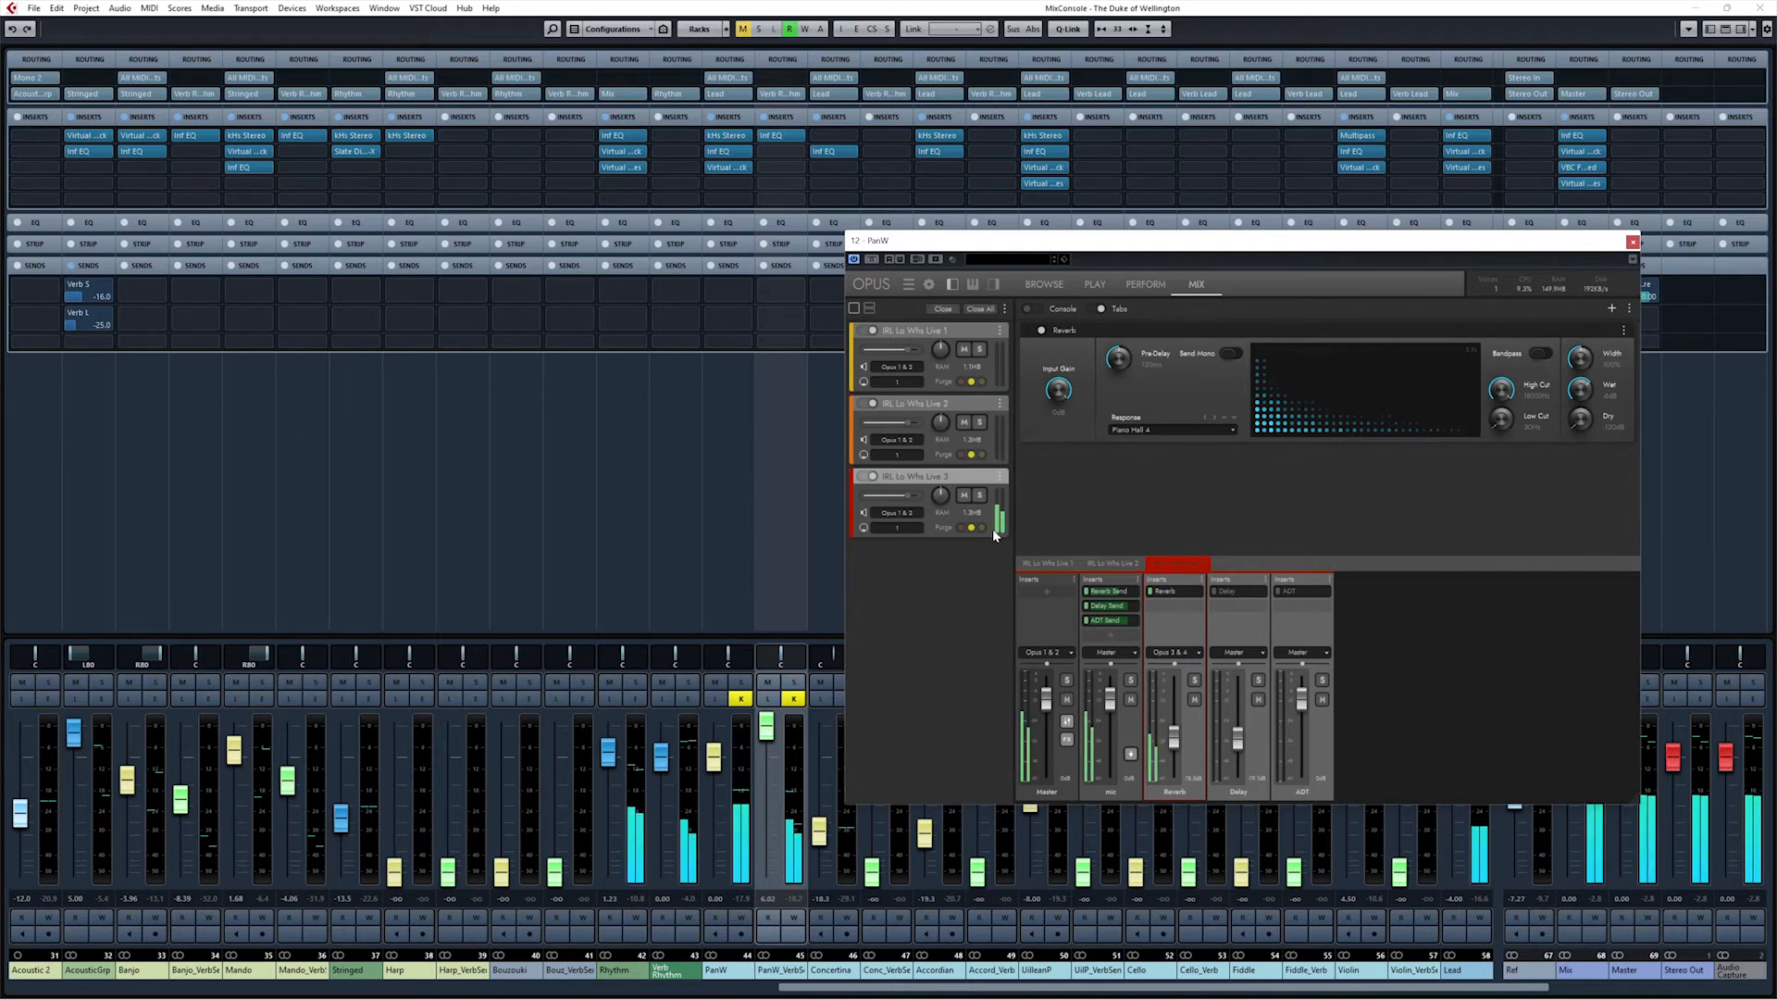
# Step: Give the reverbs of the second and first PanW instruments the same pre-delay as the third and close OPUS
pyautogui.click(968, 407)
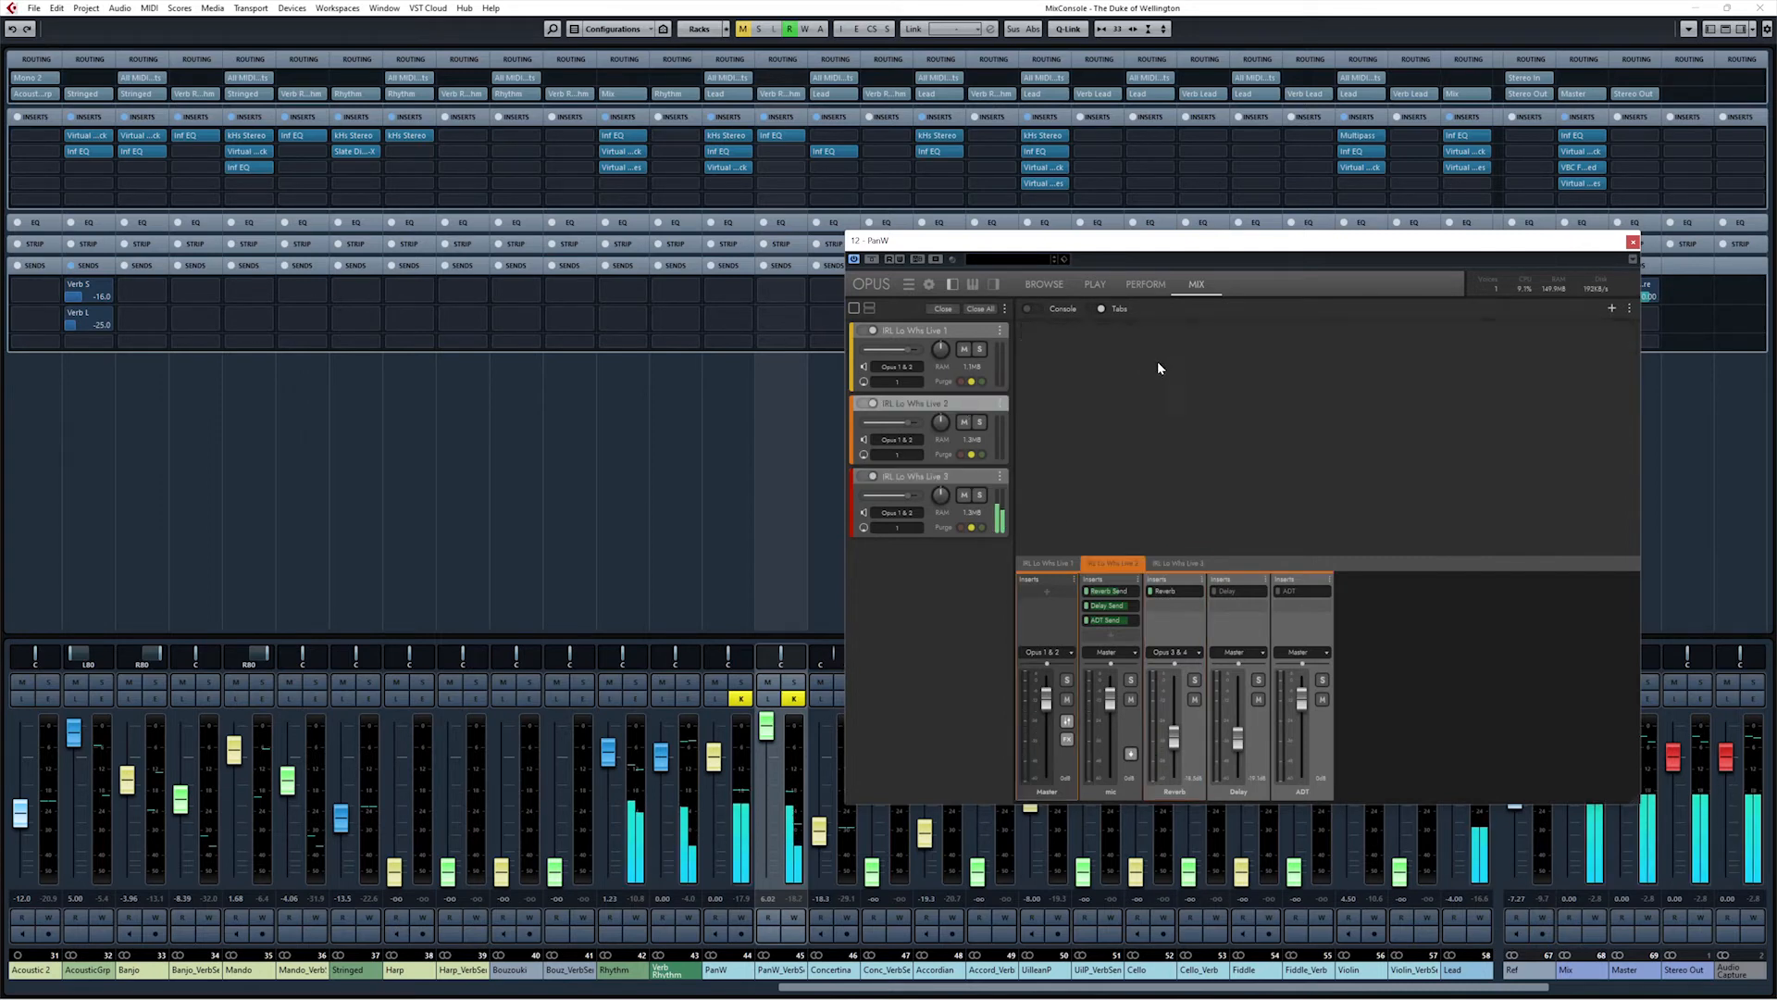
pyautogui.click(1165, 593)
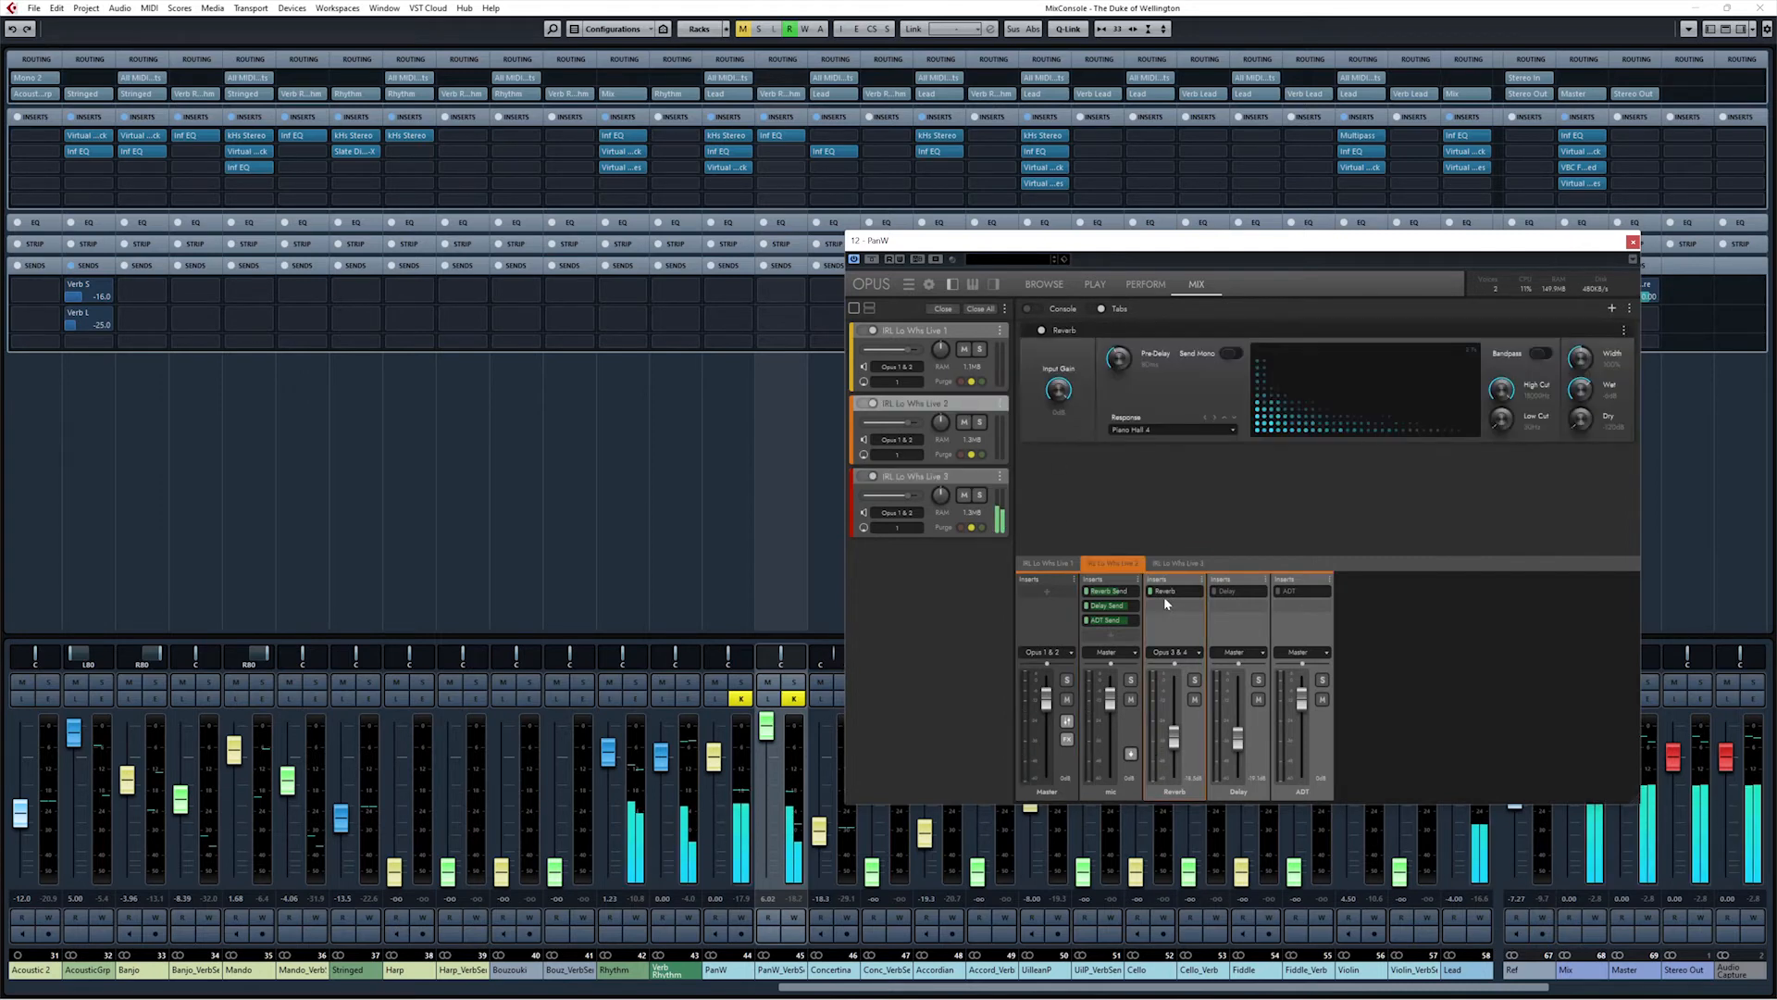
pyautogui.click(1149, 366)
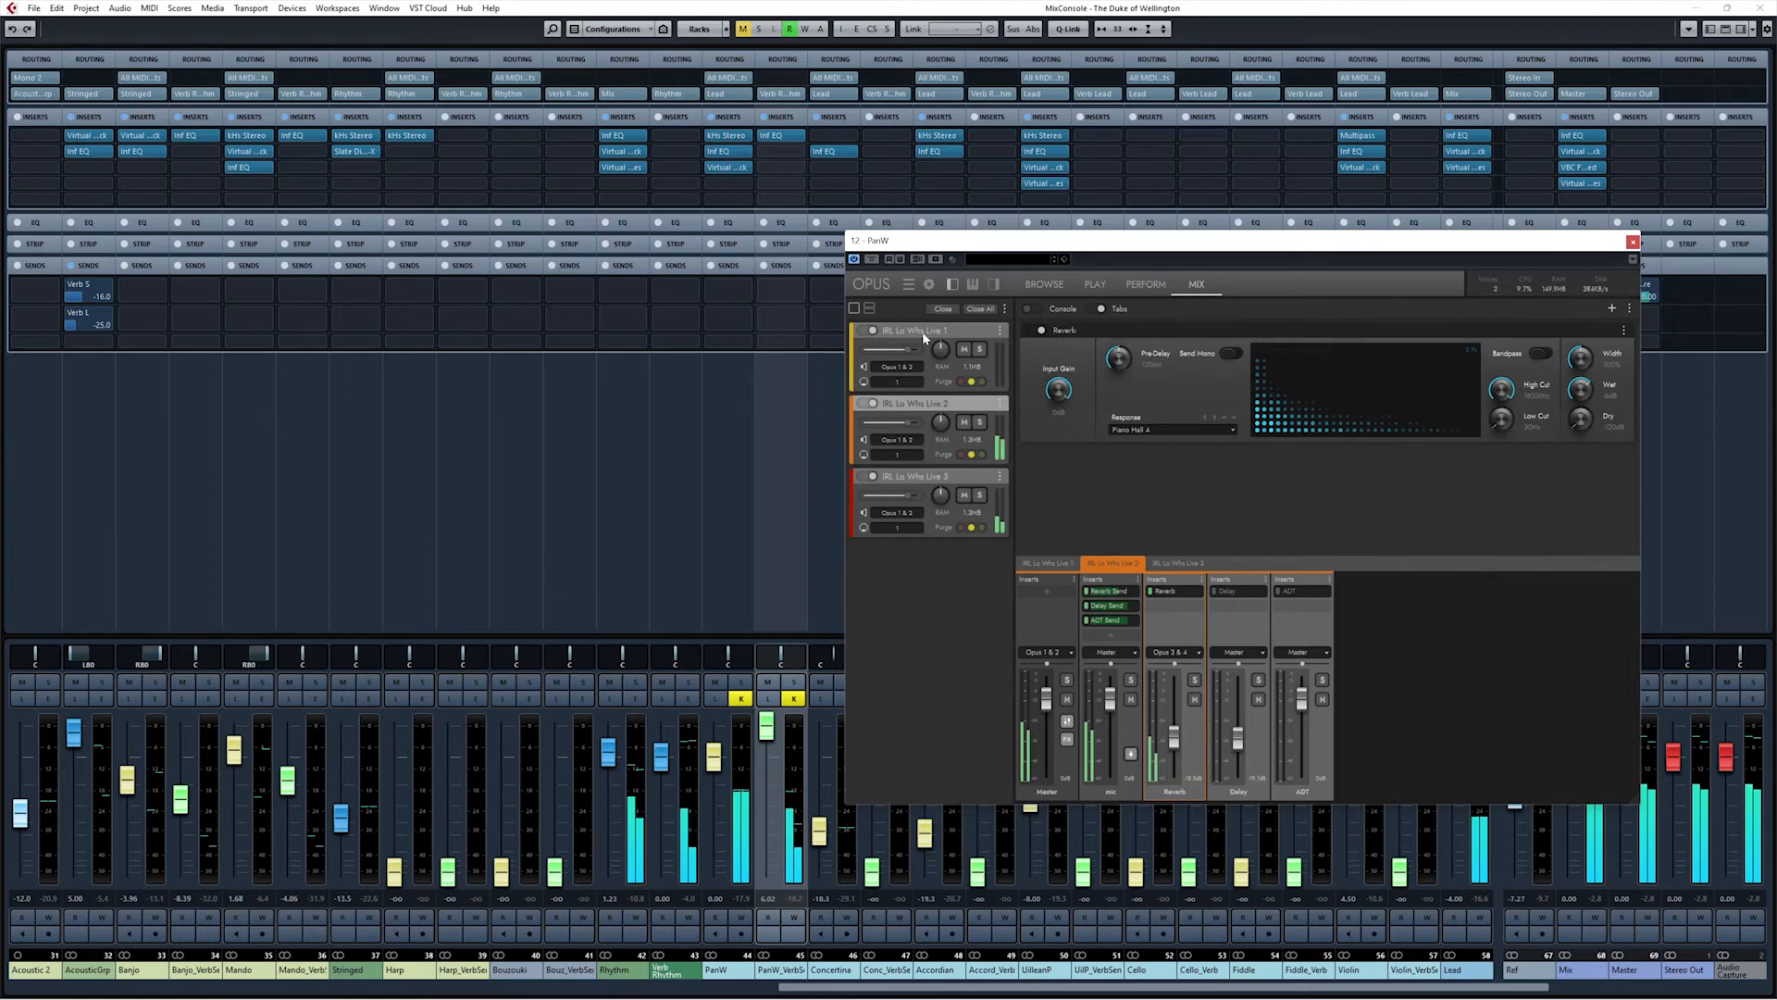
pyautogui.click(965, 344)
pyautogui.click(1159, 592)
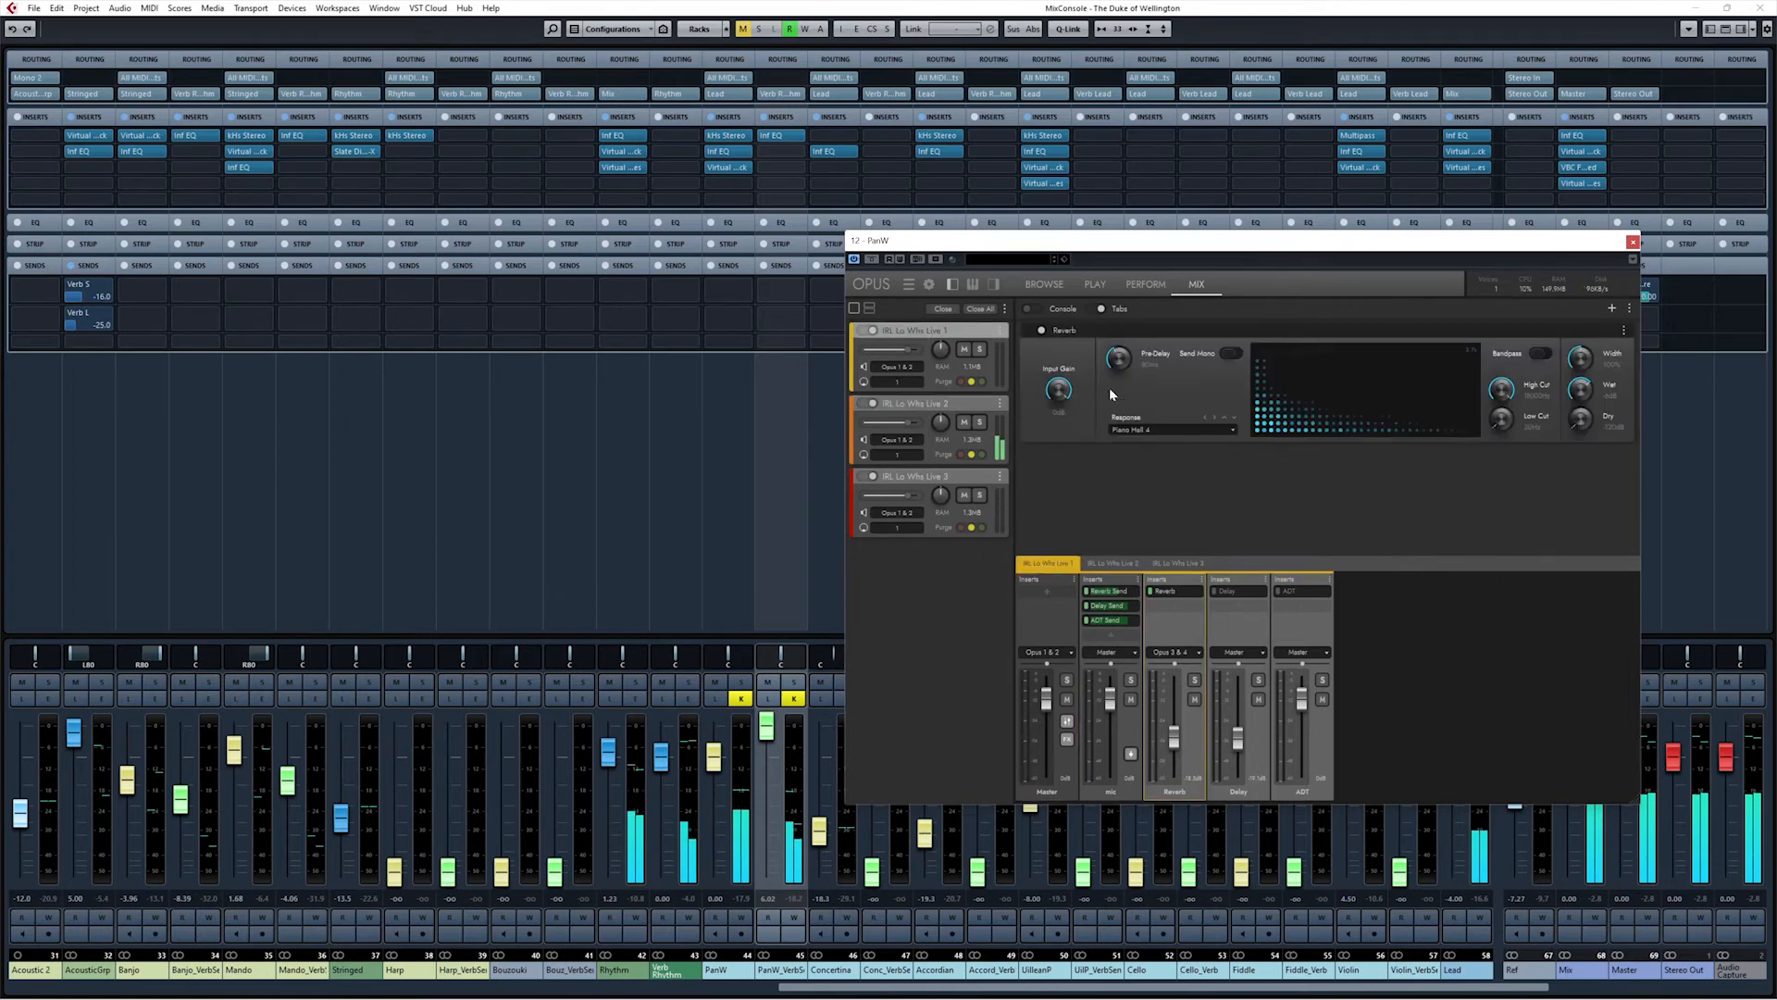
pyautogui.doubleClick(1146, 366)
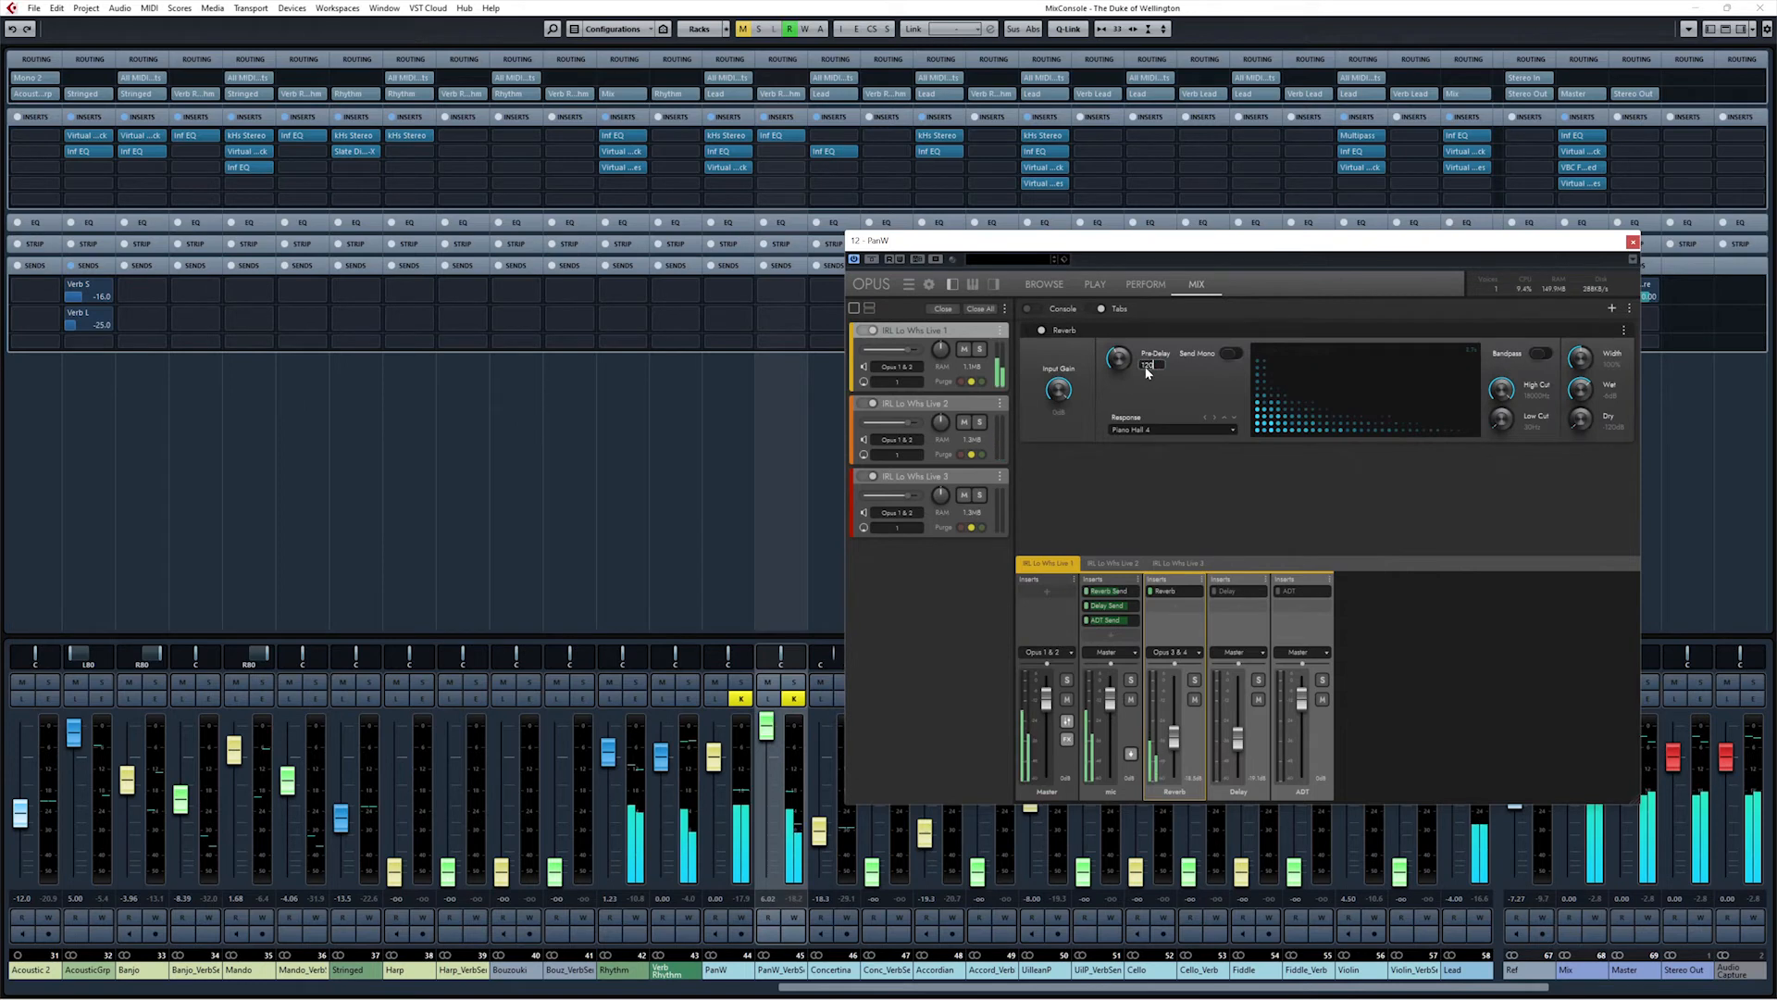
pyautogui.press('Return')
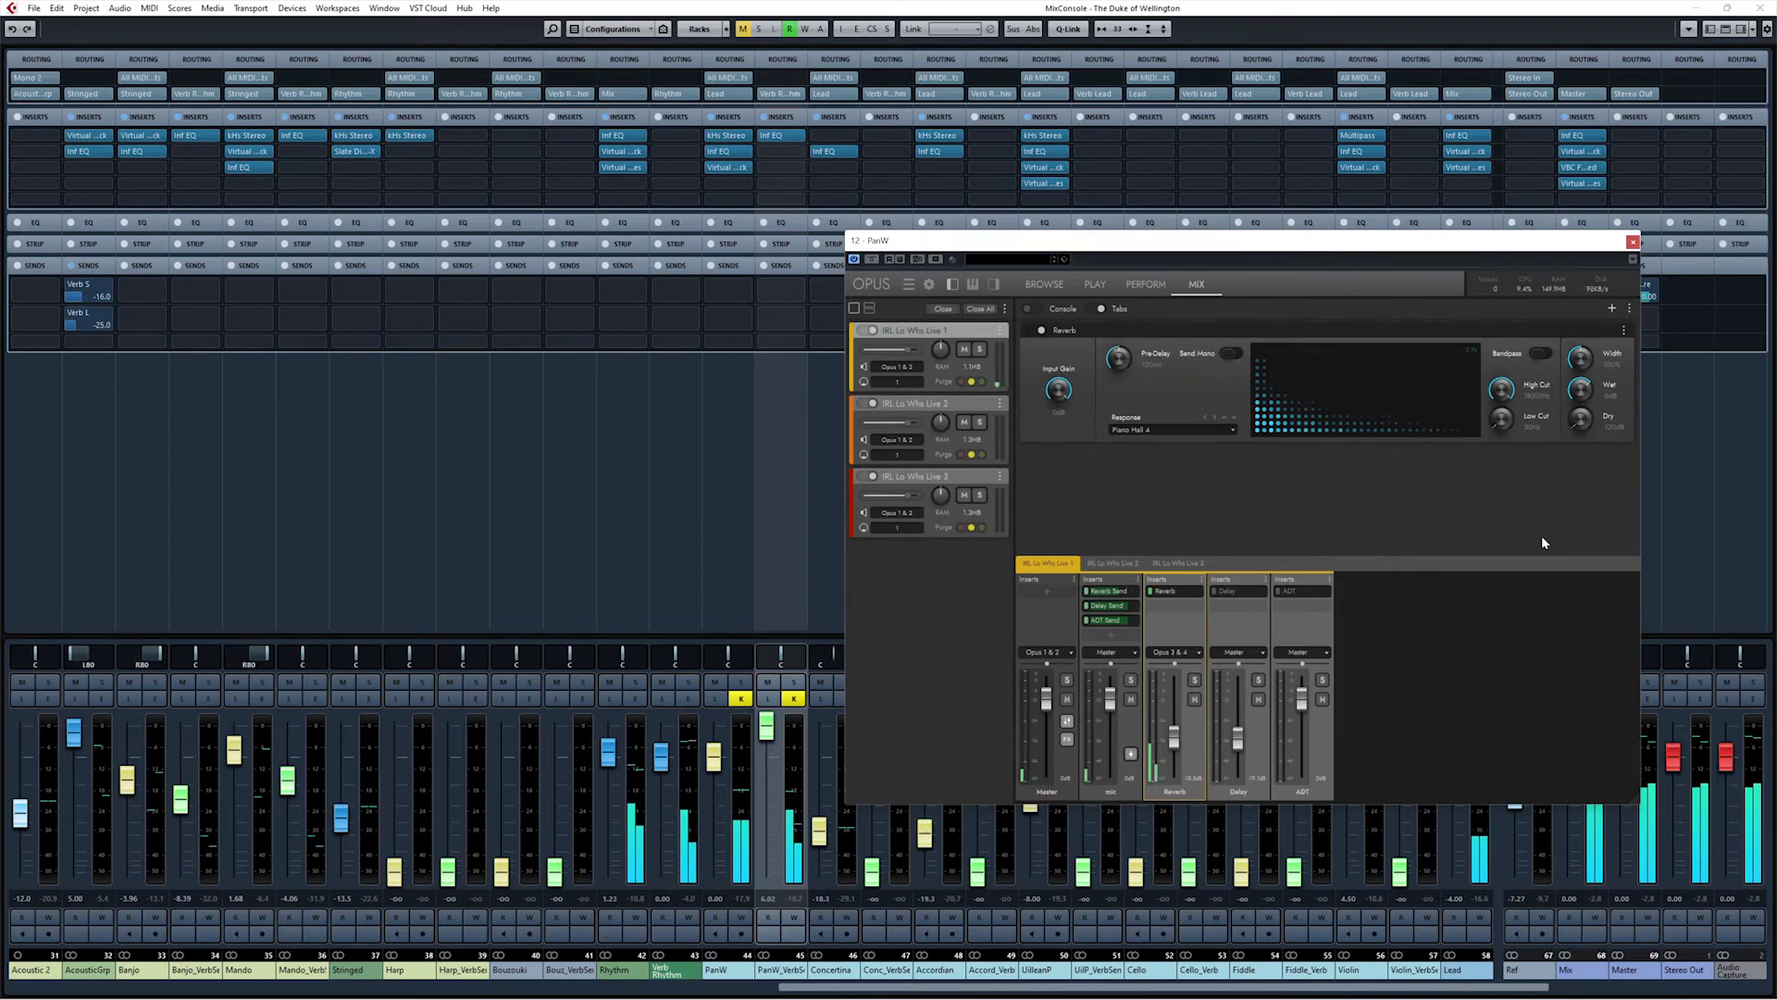
pyautogui.click(1635, 242)
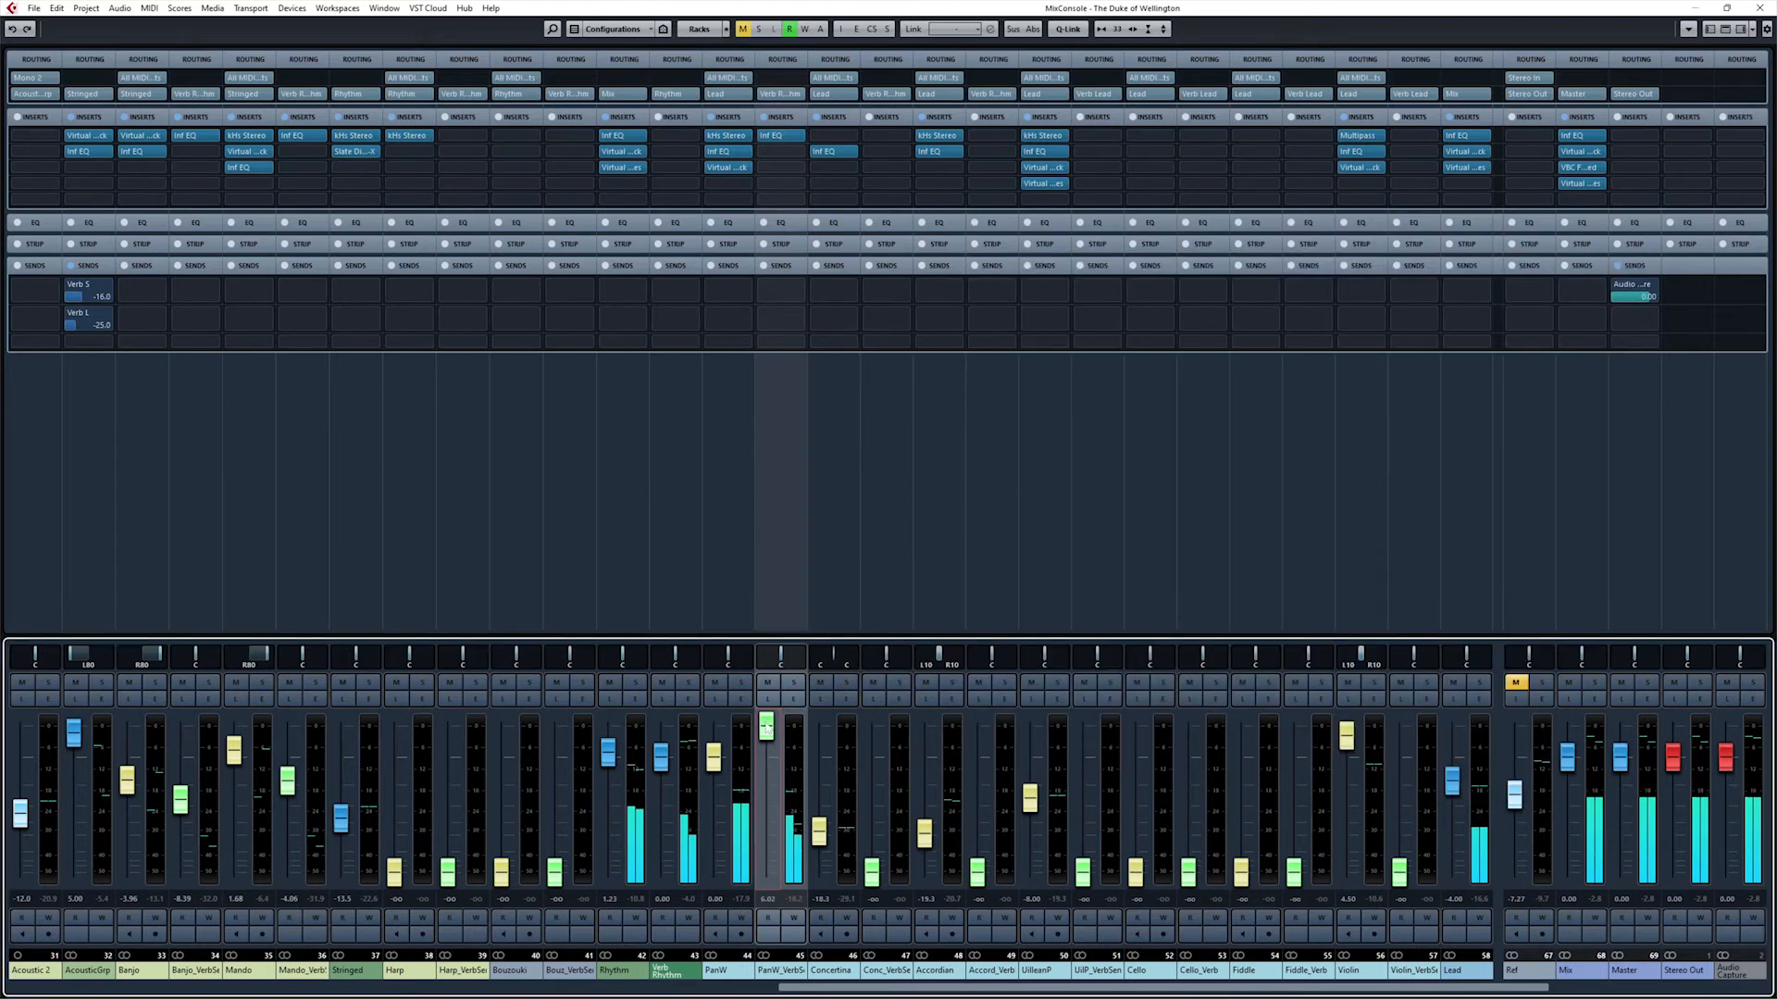
# Step: Lower the PanW verb send to about +0.4 dB and set the Concertina verb send to about -27 dB
pyautogui.moveTo(766, 726); pyautogui.dragTo(768, 763)
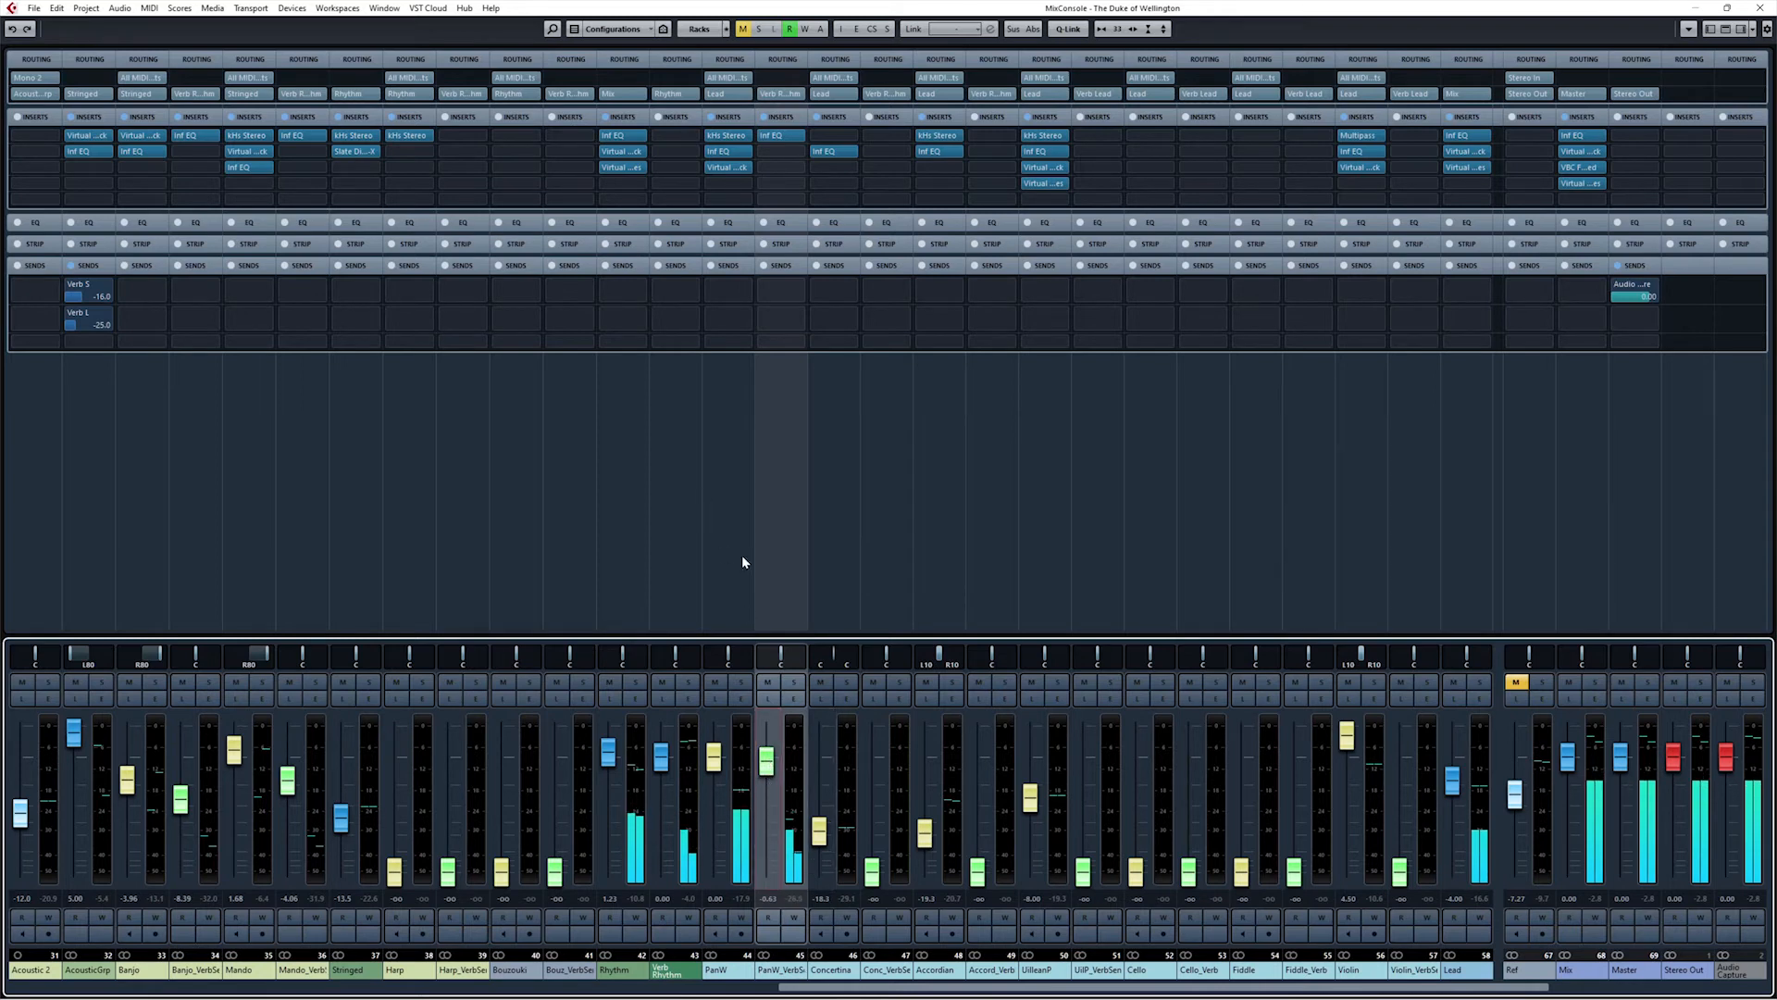
pyautogui.moveTo(766, 773); pyautogui.dragTo(768, 766)
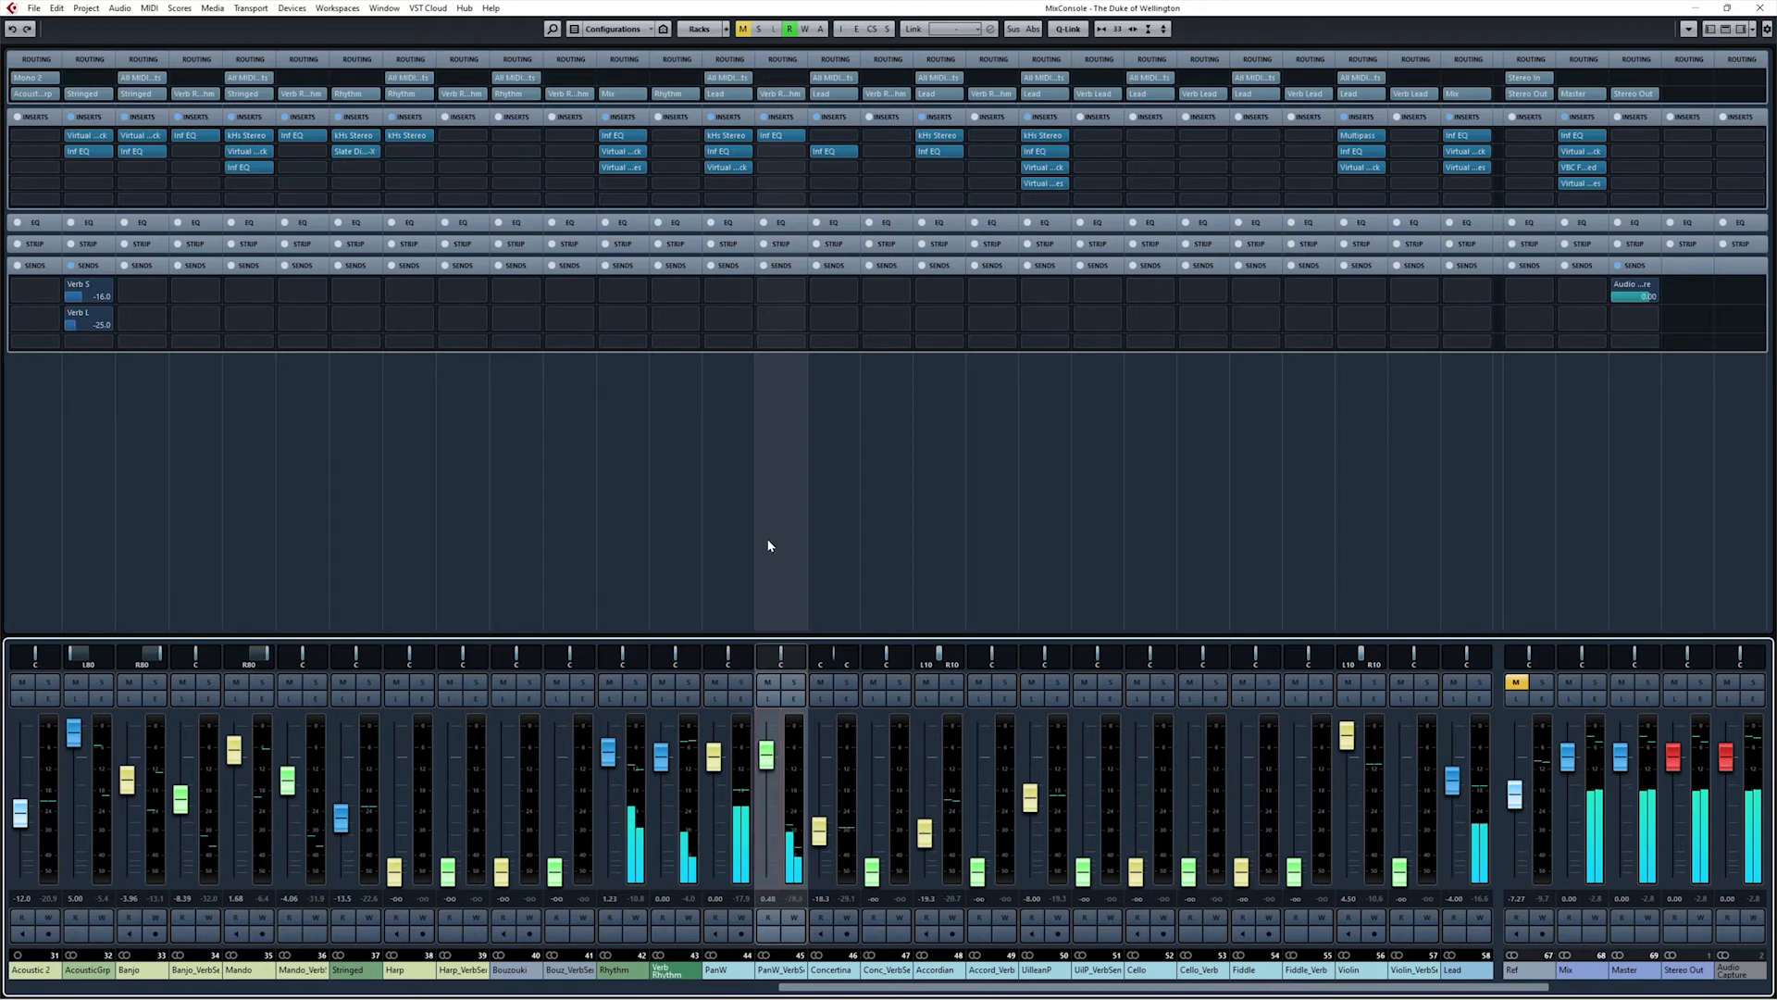
pyautogui.click(834, 558)
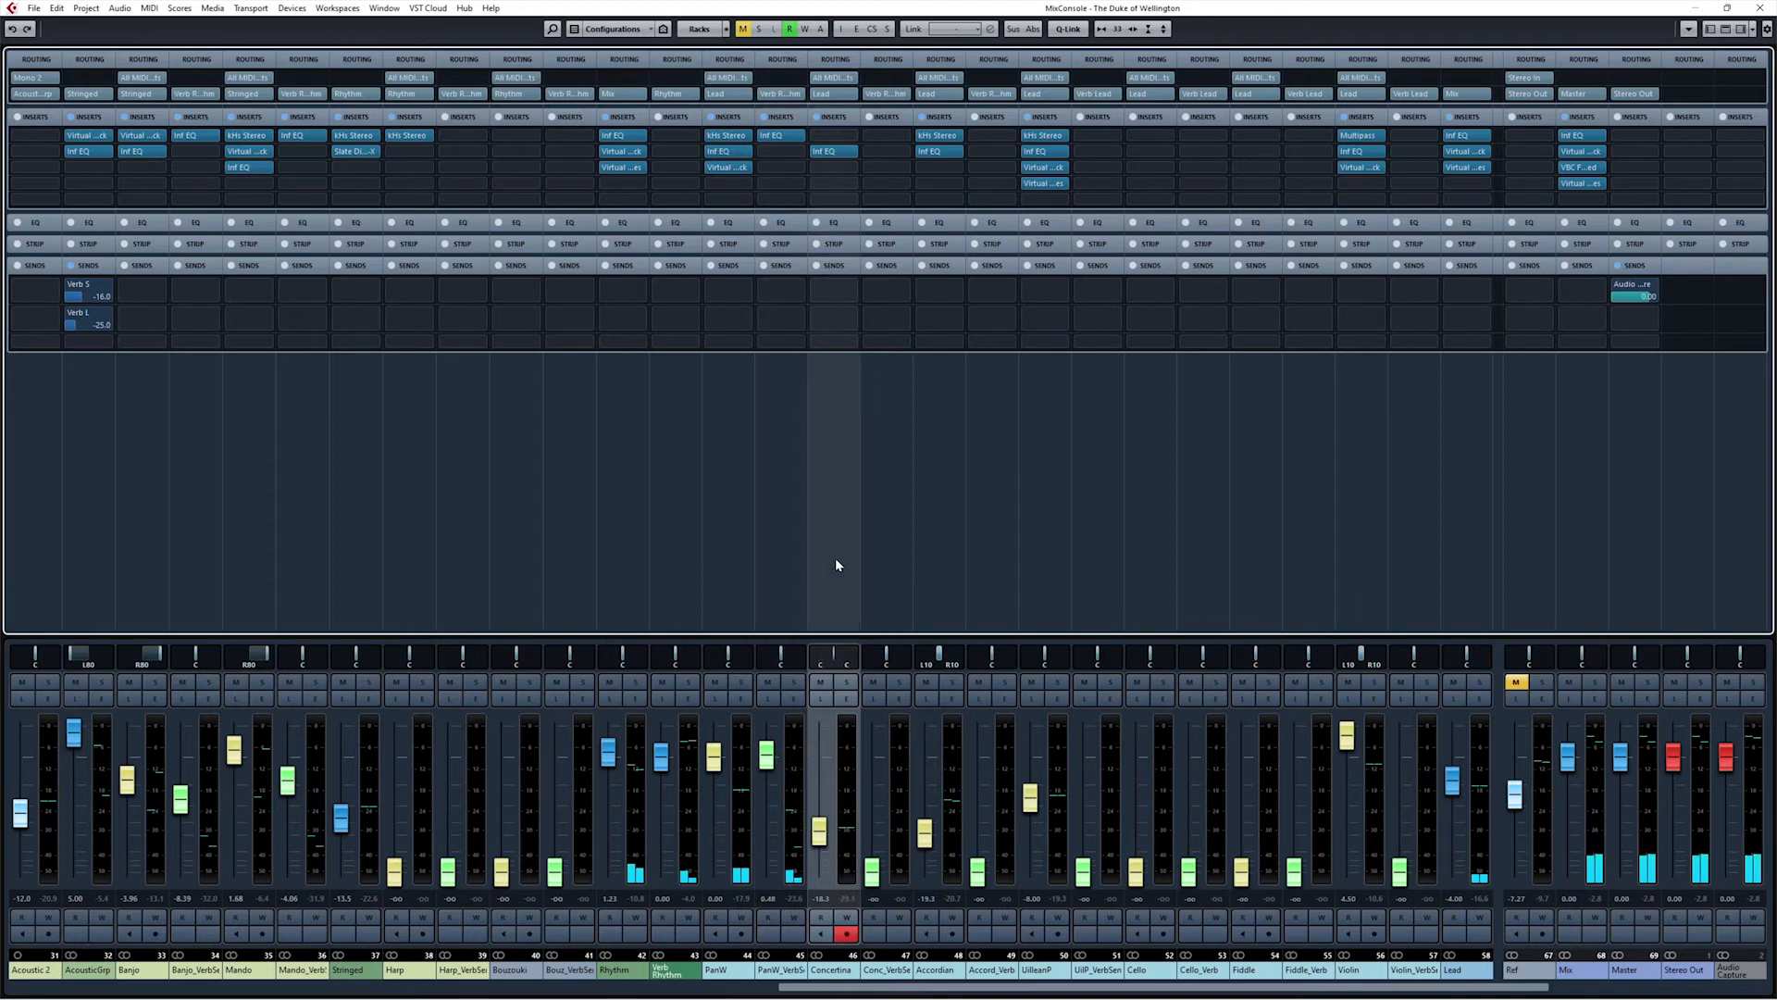
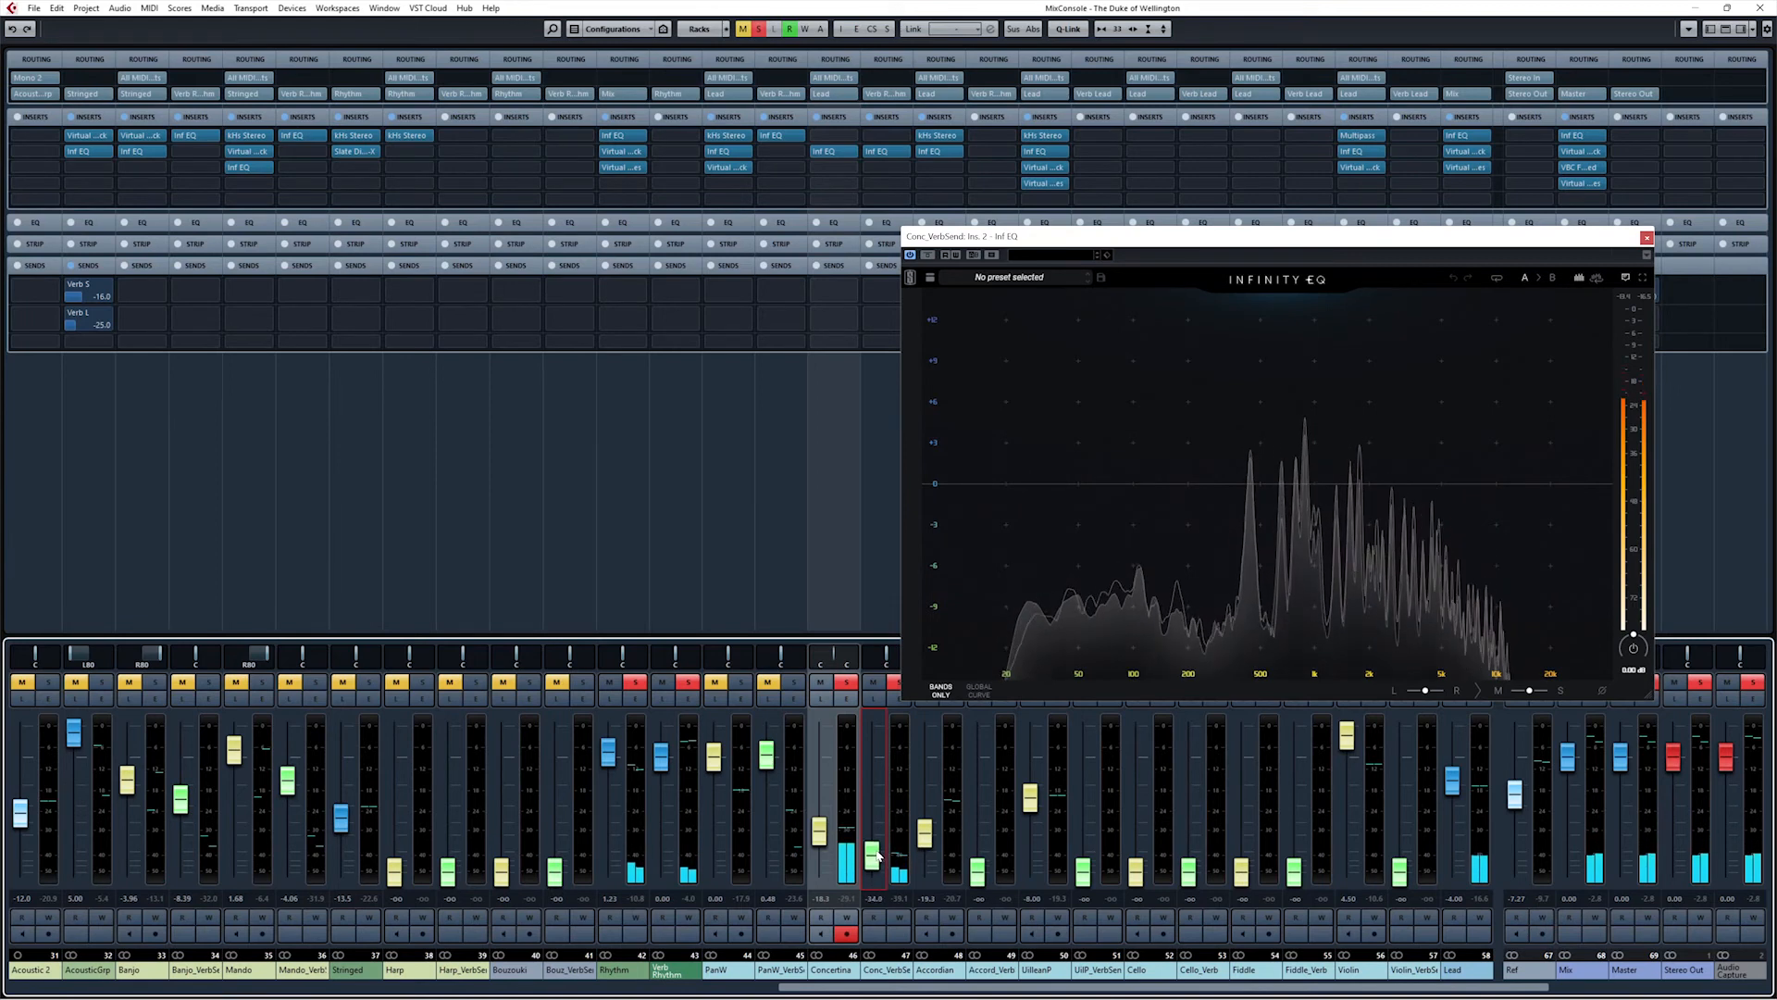
pyautogui.moveTo(877, 840); pyautogui.dragTo(879, 830)
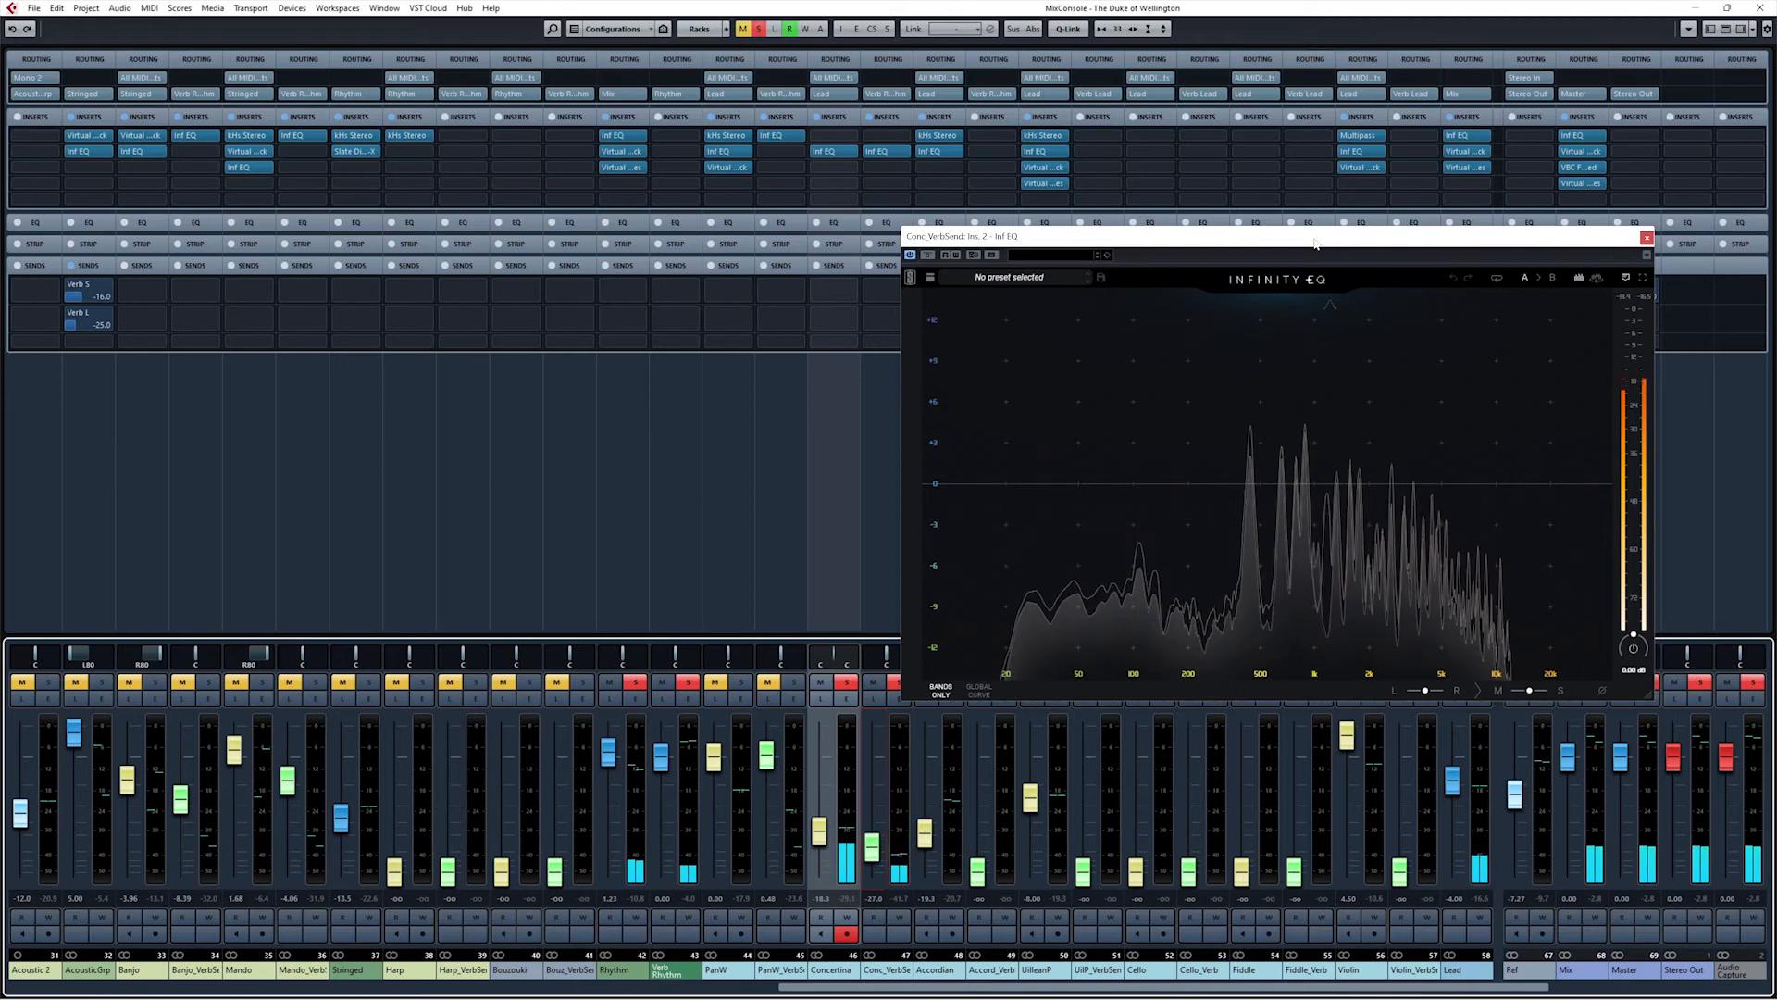
# Step: Add a low cut at about 250 Hz in the Concertina verb send's Inf EQ
pyautogui.moveTo(1312, 237); pyautogui.dragTo(1047, 150)
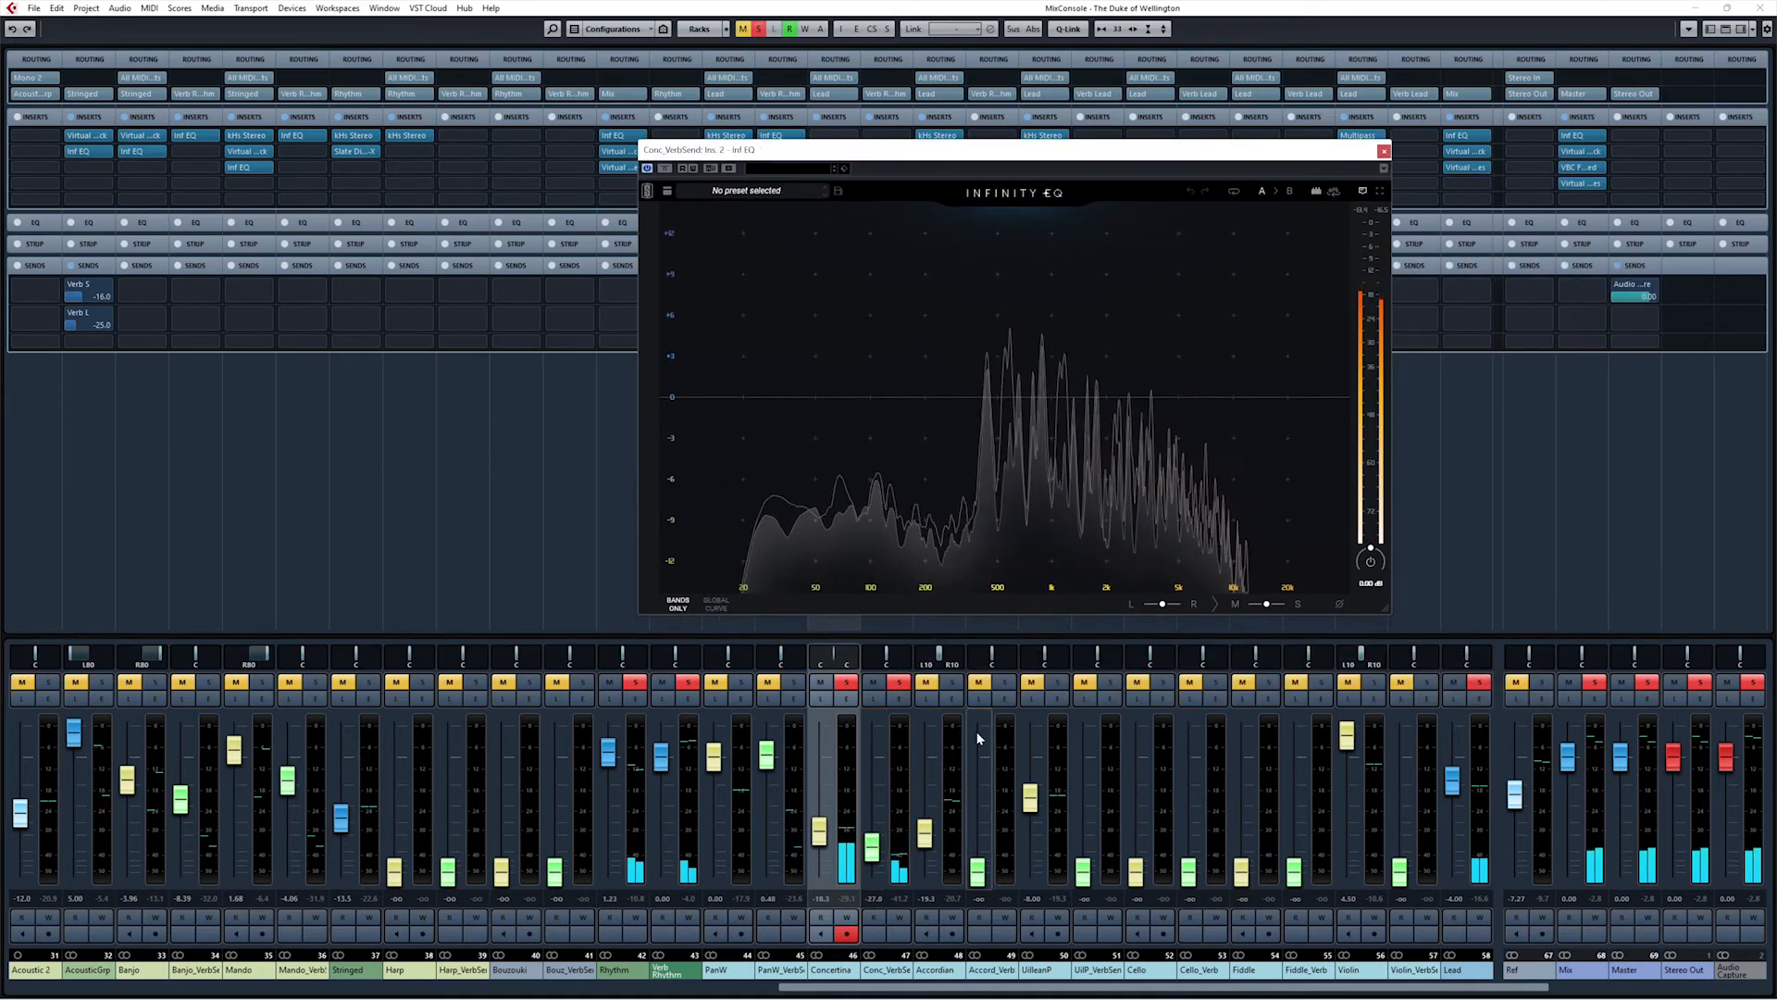
pyautogui.doubleClick(688, 426)
pyautogui.moveTo(688, 426); pyautogui.dragTo(945, 423)
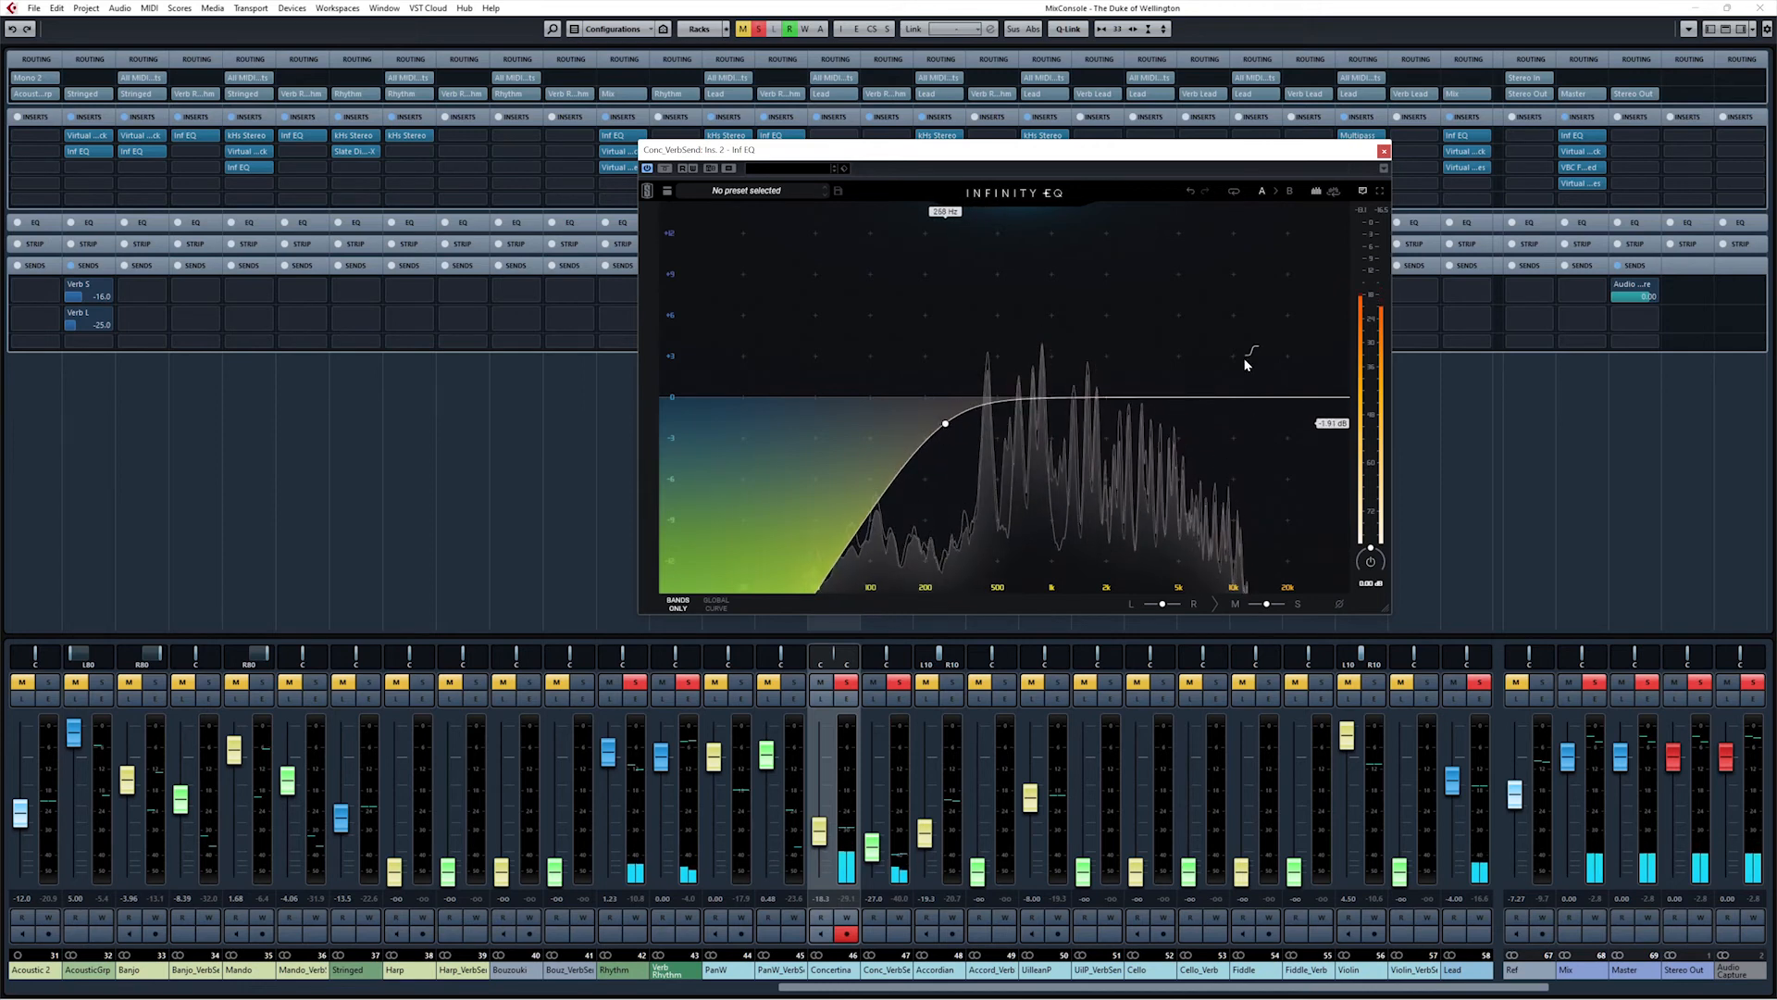
# Step: Add a high shelf cut of about -4.5 dB near 2.9 kHz on the Concertina verb send, and raise its low cut to about 360 Hz
pyautogui.click(1243, 373)
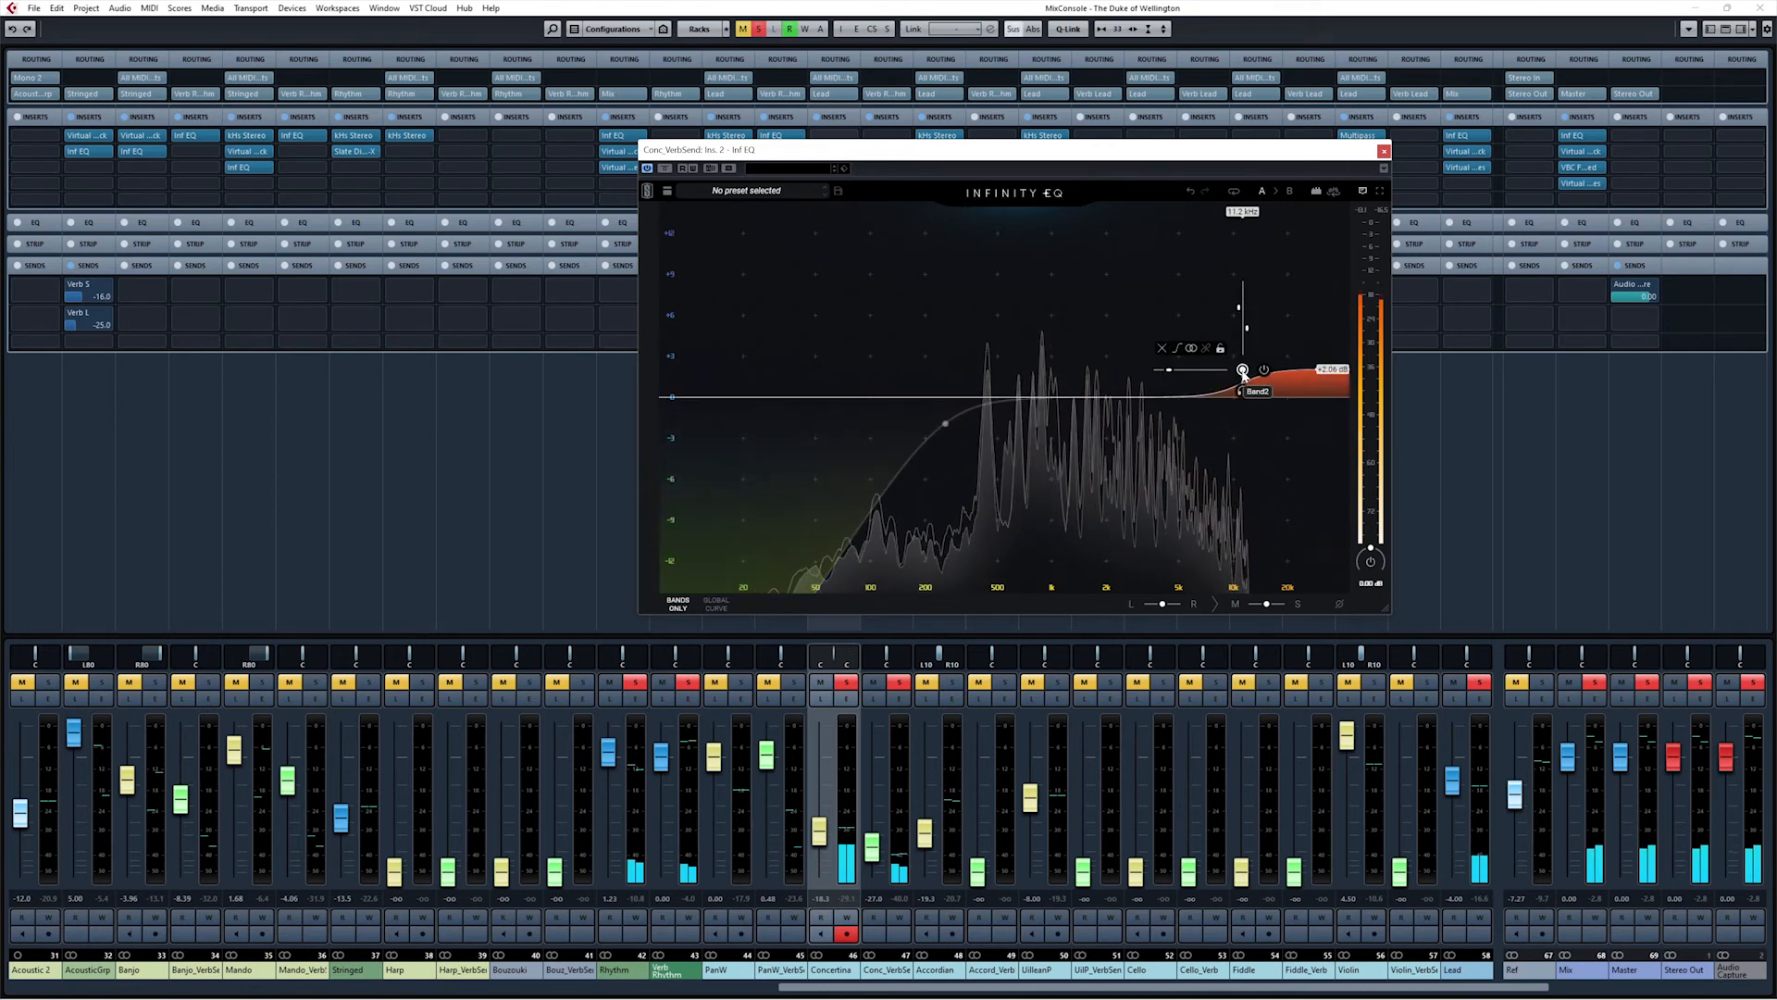
pyautogui.moveTo(1242, 381); pyautogui.dragTo(1159, 294)
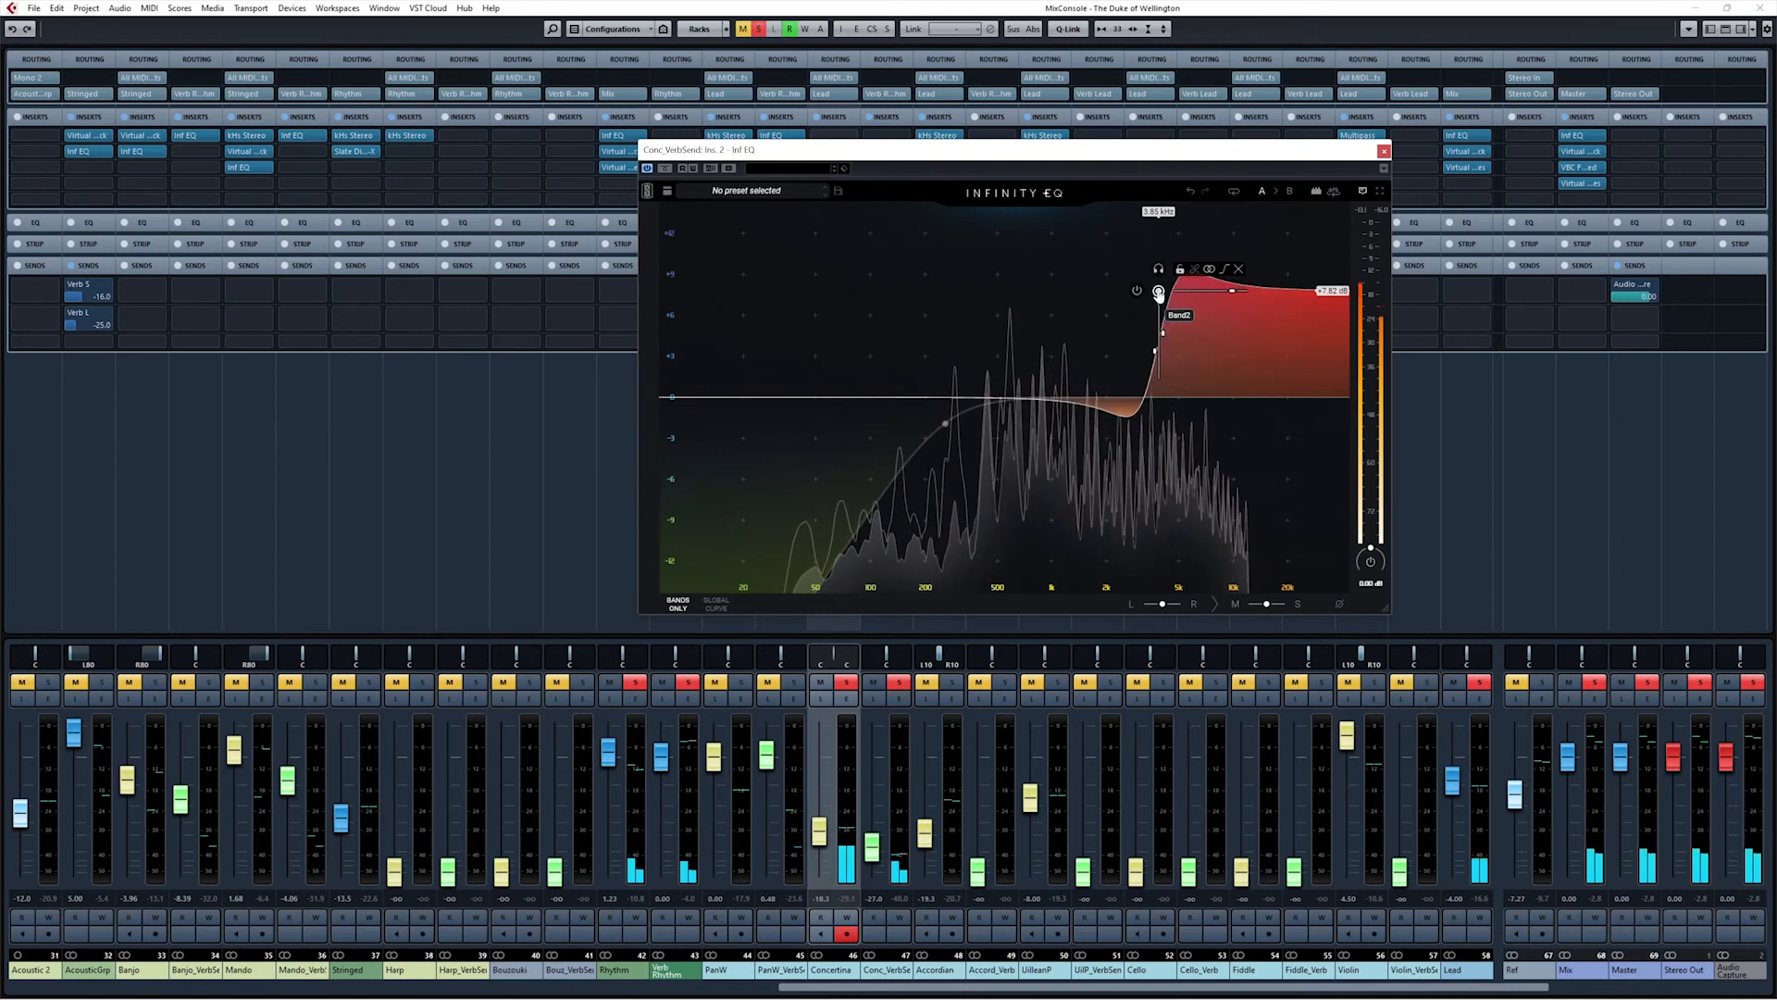
pyautogui.moveTo(1157, 292); pyautogui.dragTo(1135, 438)
pyautogui.moveTo(945, 423); pyautogui.dragTo(973, 423)
pyautogui.click(1136, 437)
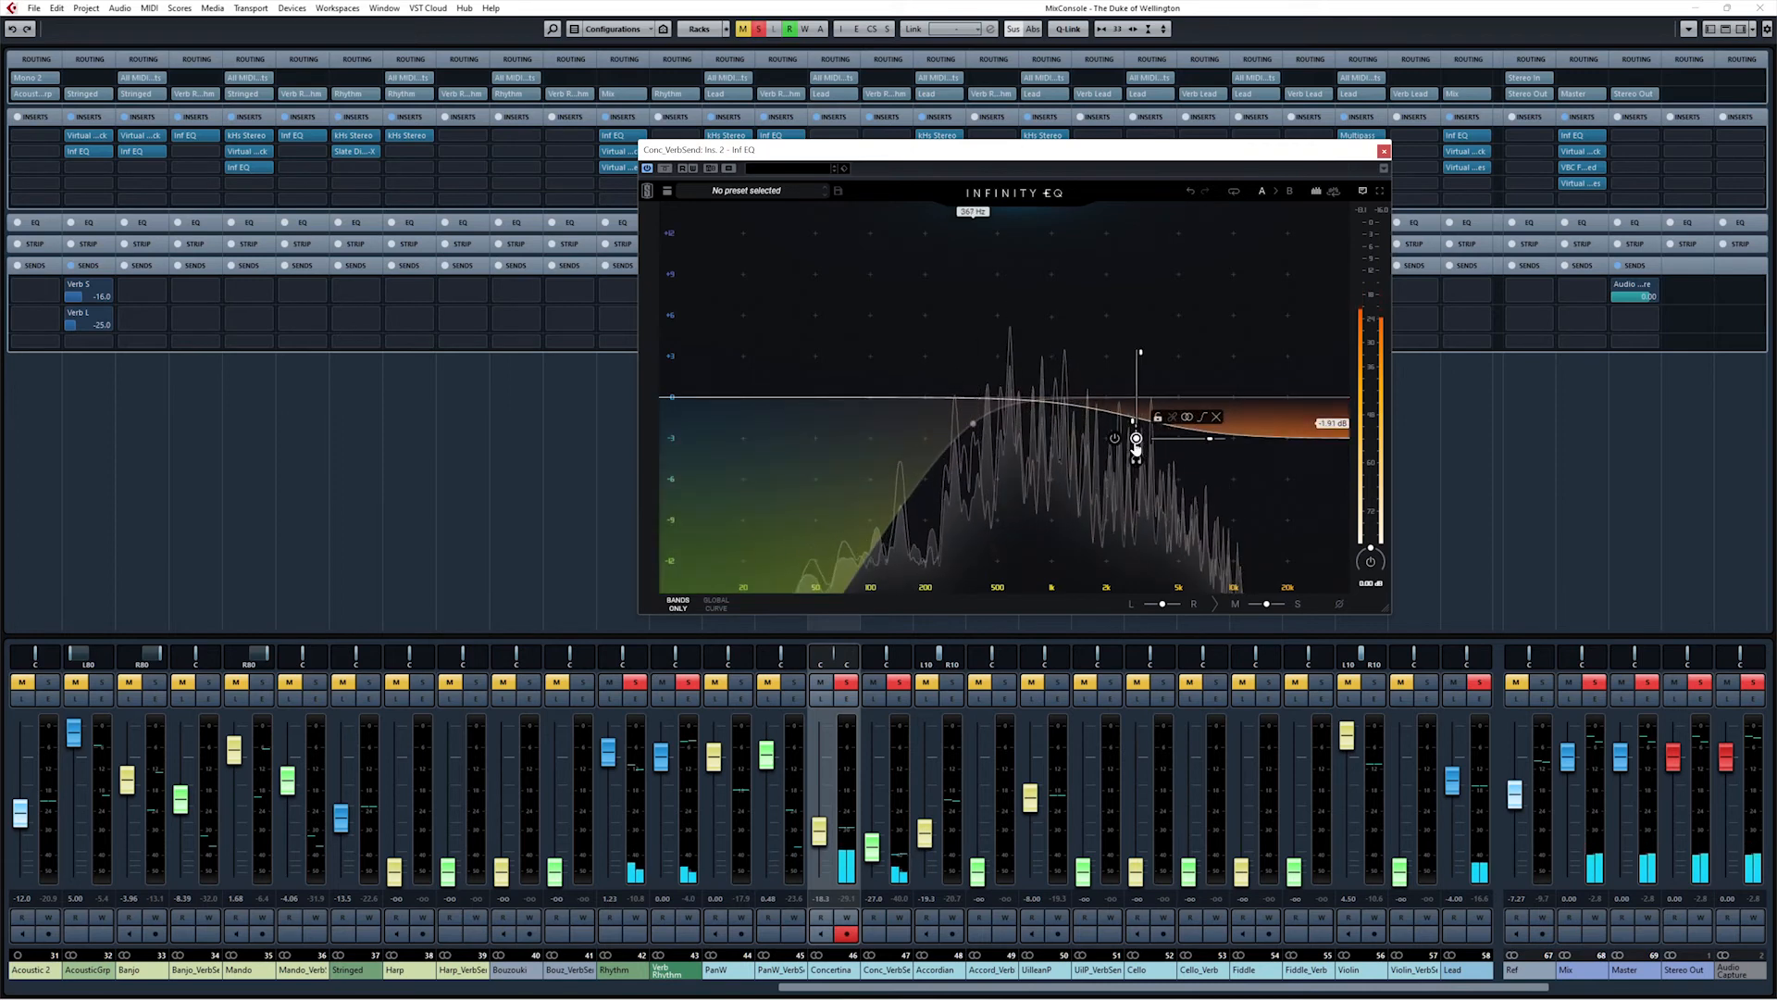
pyautogui.moveTo(1135, 443)
pyautogui.mouseDown()
pyautogui.moveTo(1136, 478)
pyautogui.moveTo(1136, 254)
pyautogui.moveTo(1136, 459)
pyautogui.mouseUp()
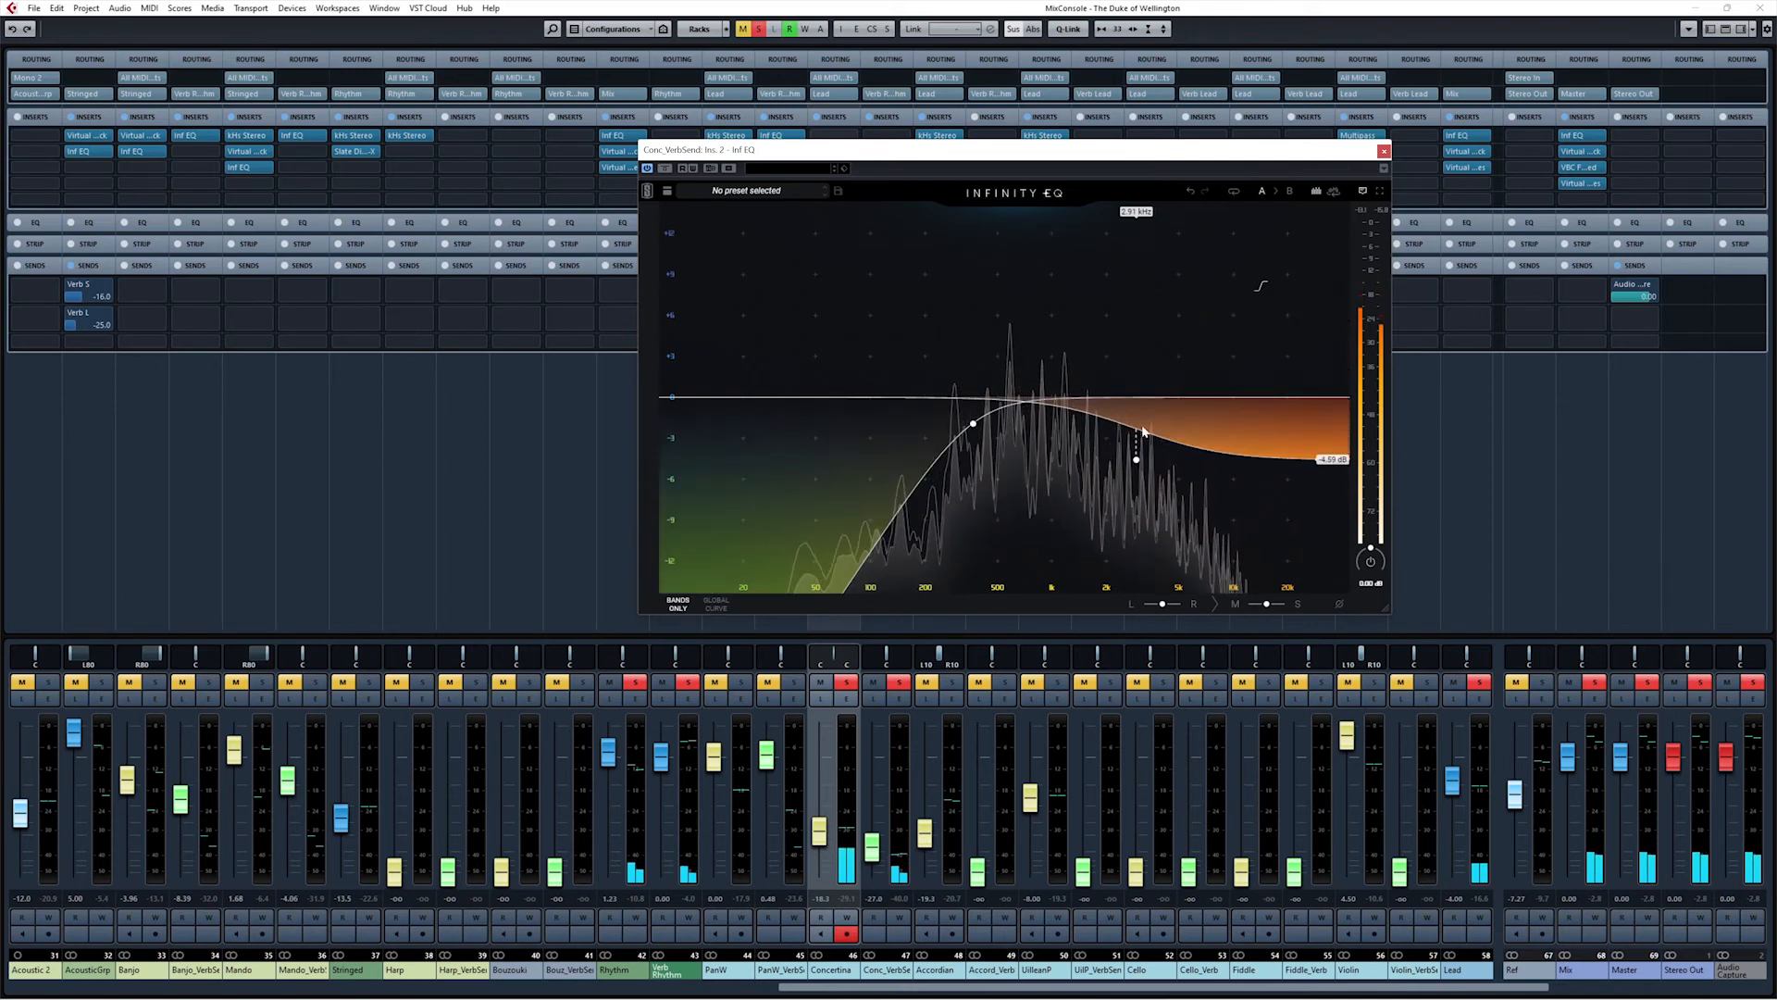
# Step: Toggle the Concertina verb send's solo to compare, and set the send's level to -25 dB
pyautogui.click(894, 687)
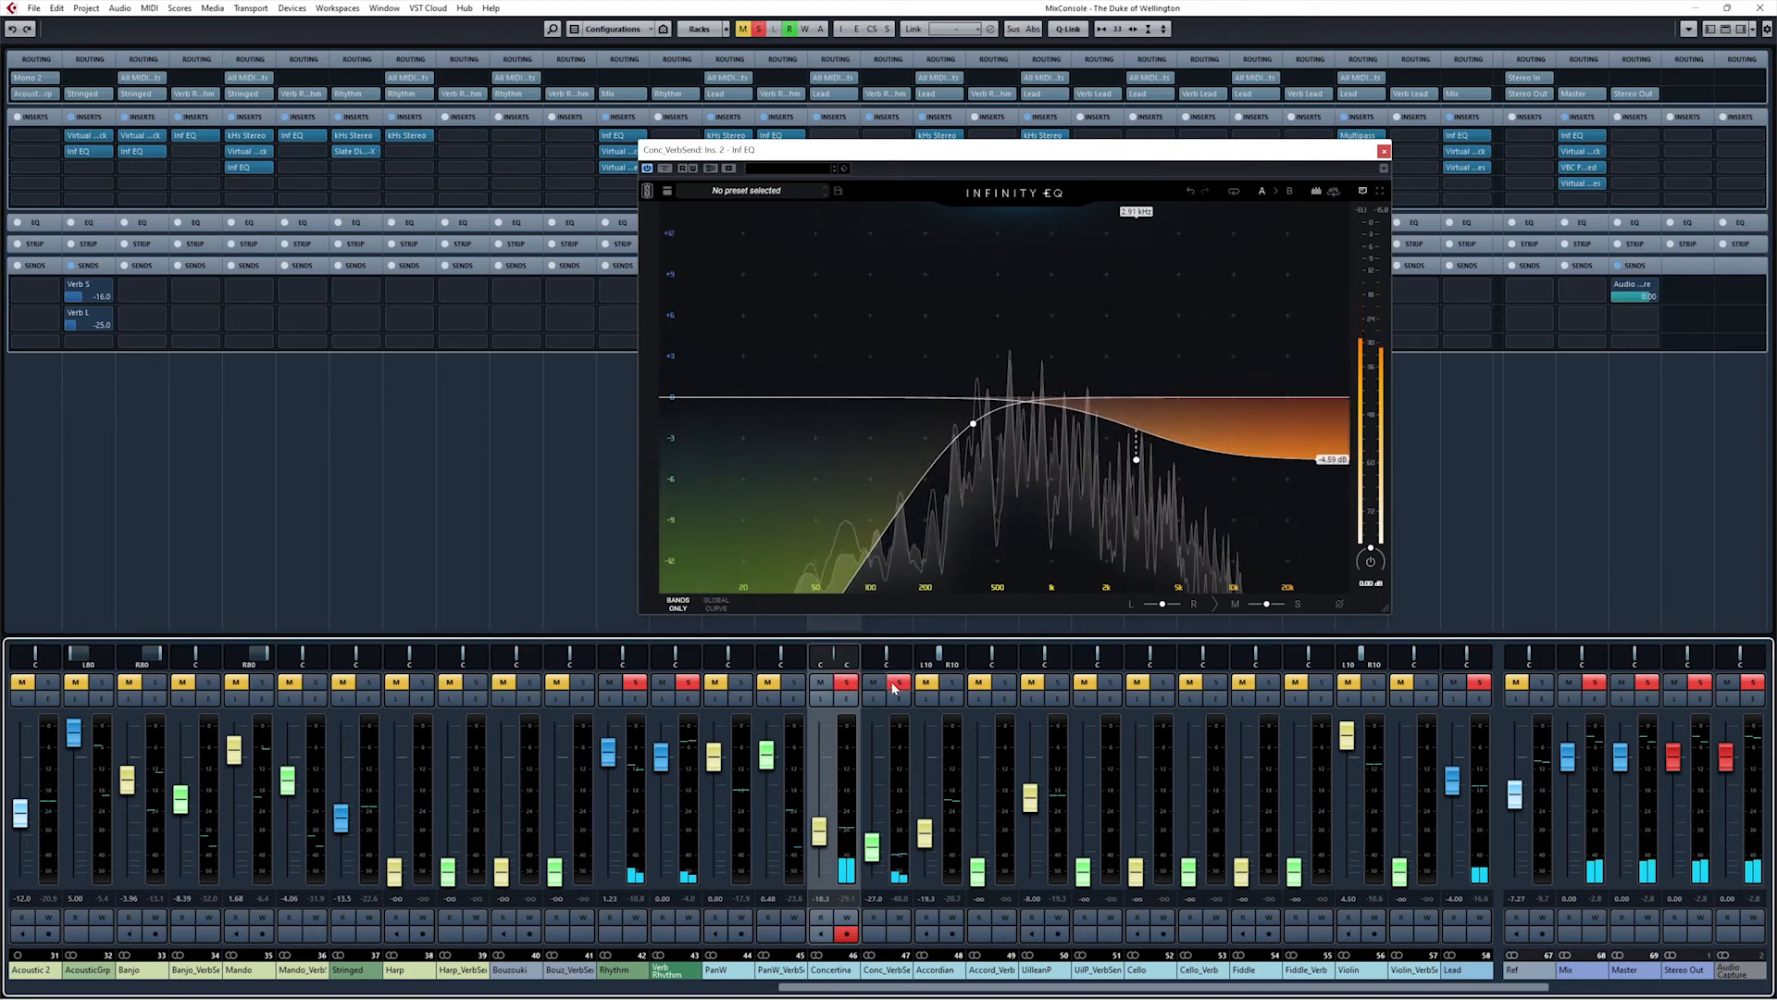
pyautogui.click(894, 687)
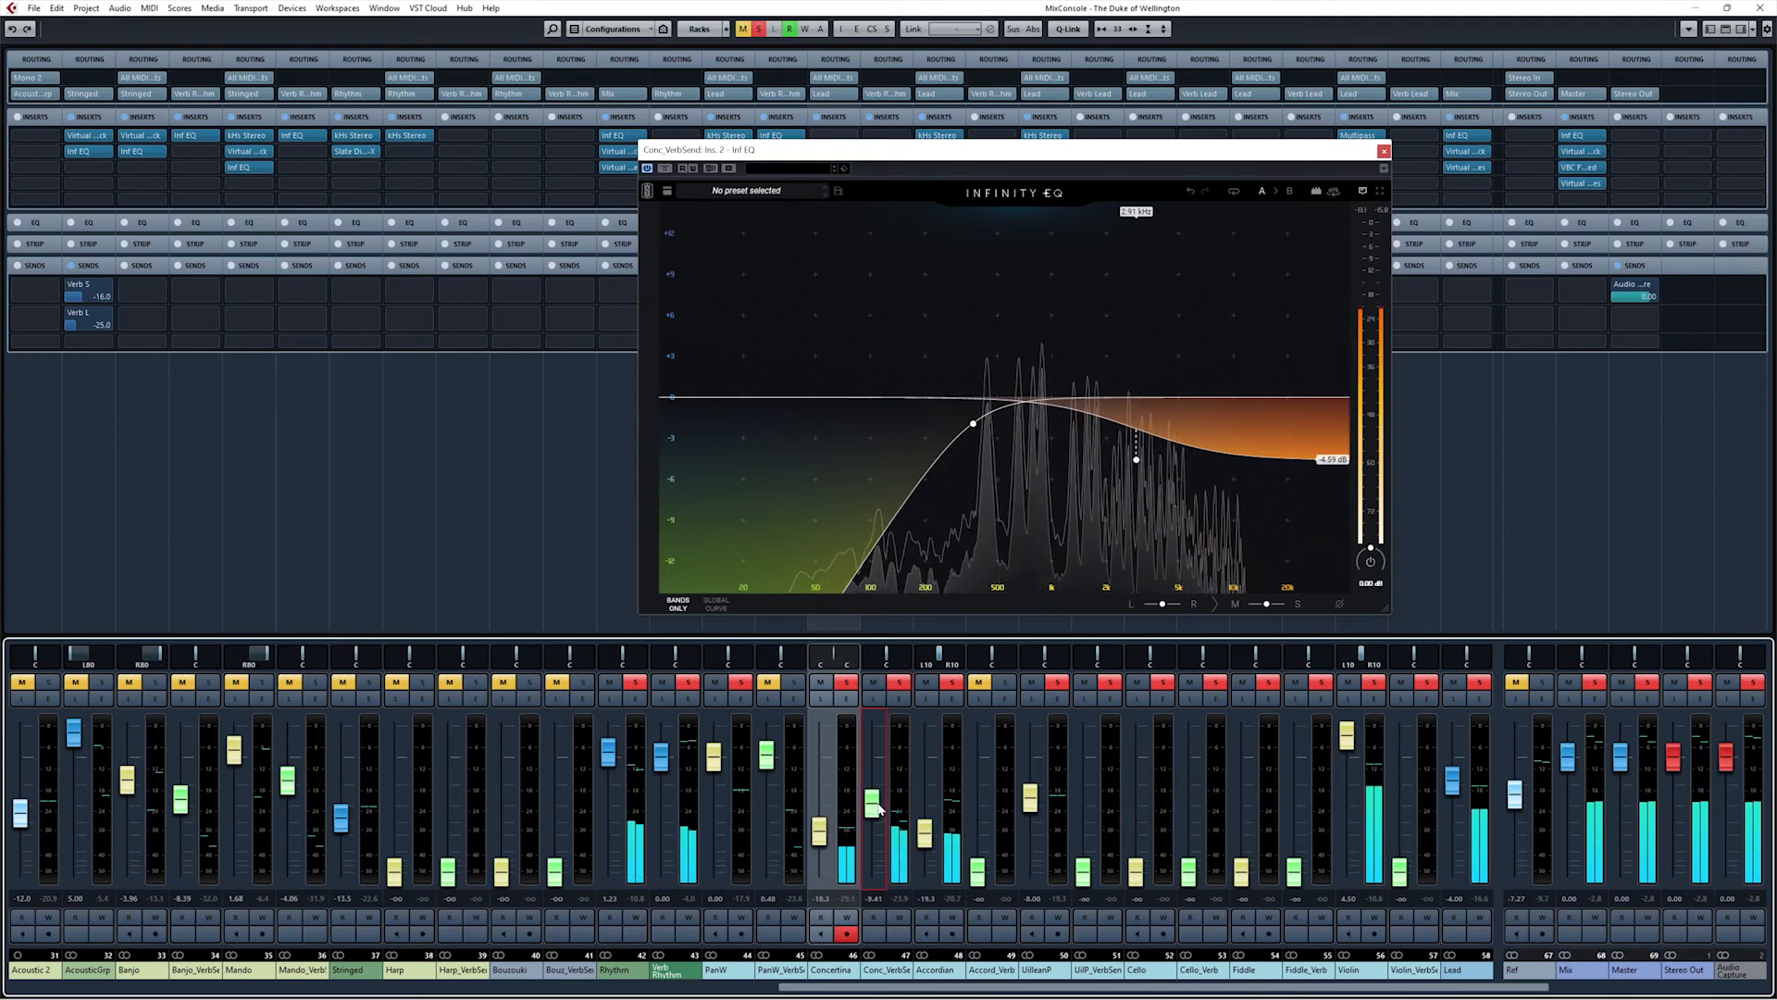
pyautogui.moveTo(872, 814)
pyautogui.mouseDown()
pyautogui.moveTo(876, 852)
pyautogui.moveTo(869, 841)
pyautogui.mouseUp()
pyautogui.doubleClick(875, 899)
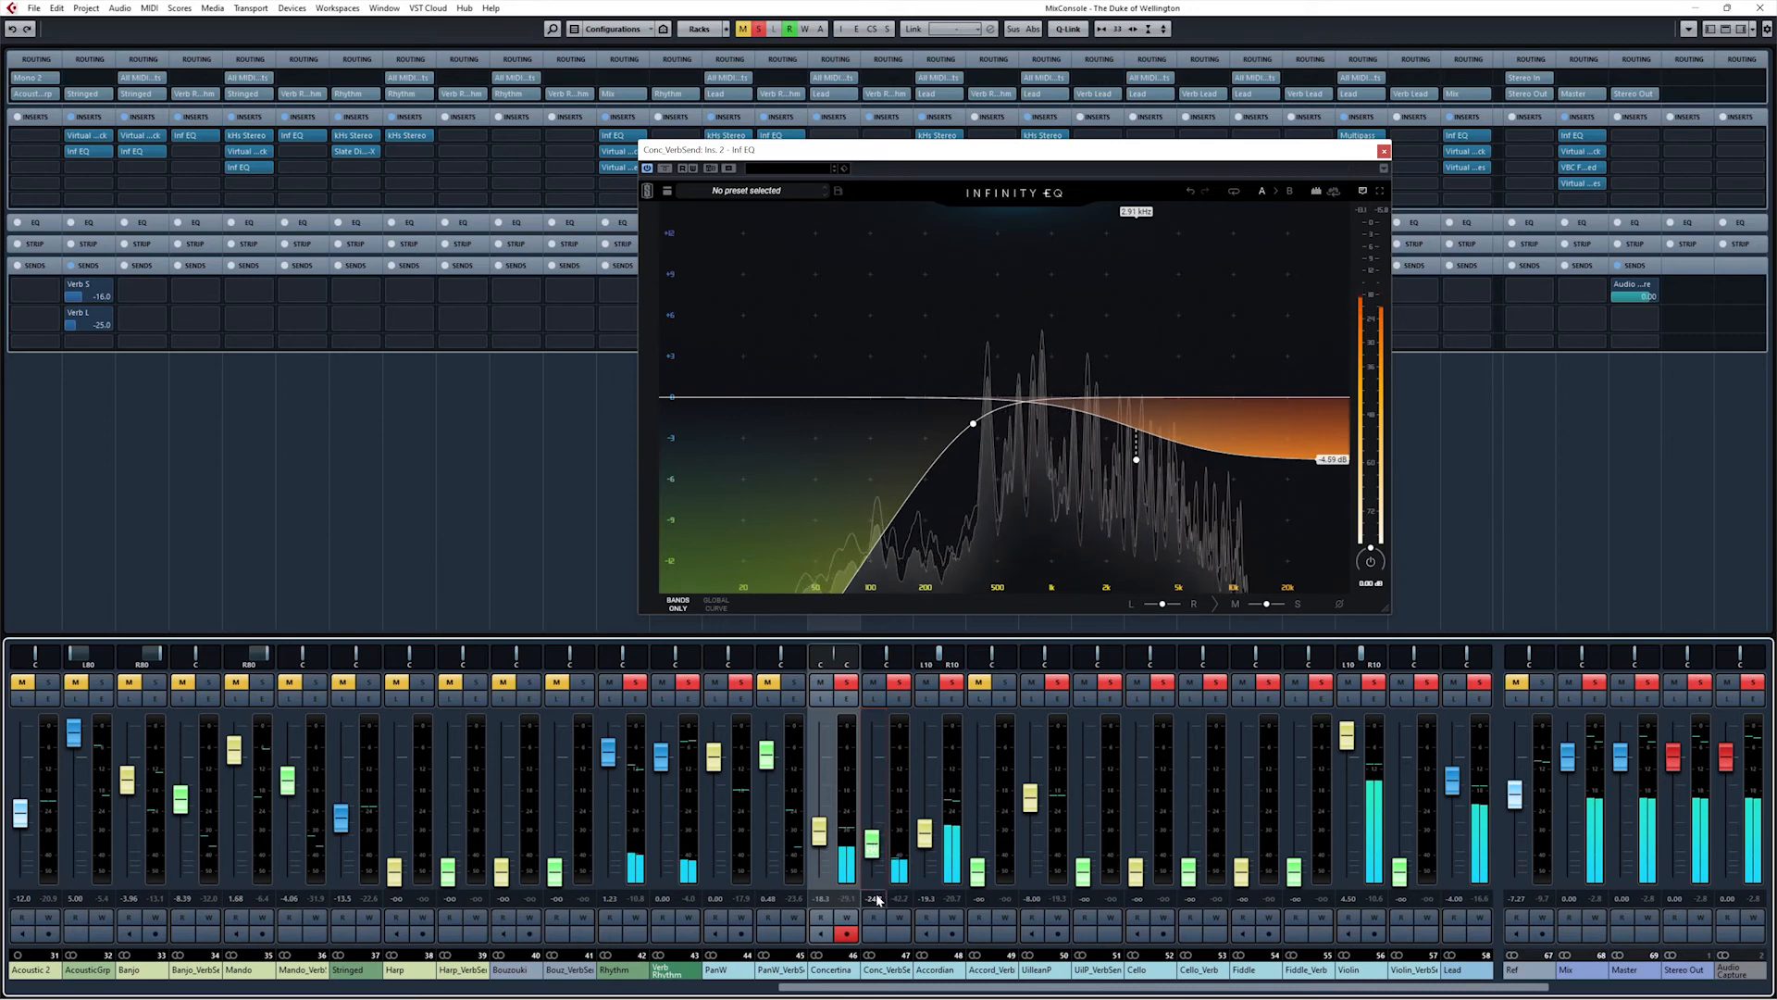
pyautogui.write('-25')
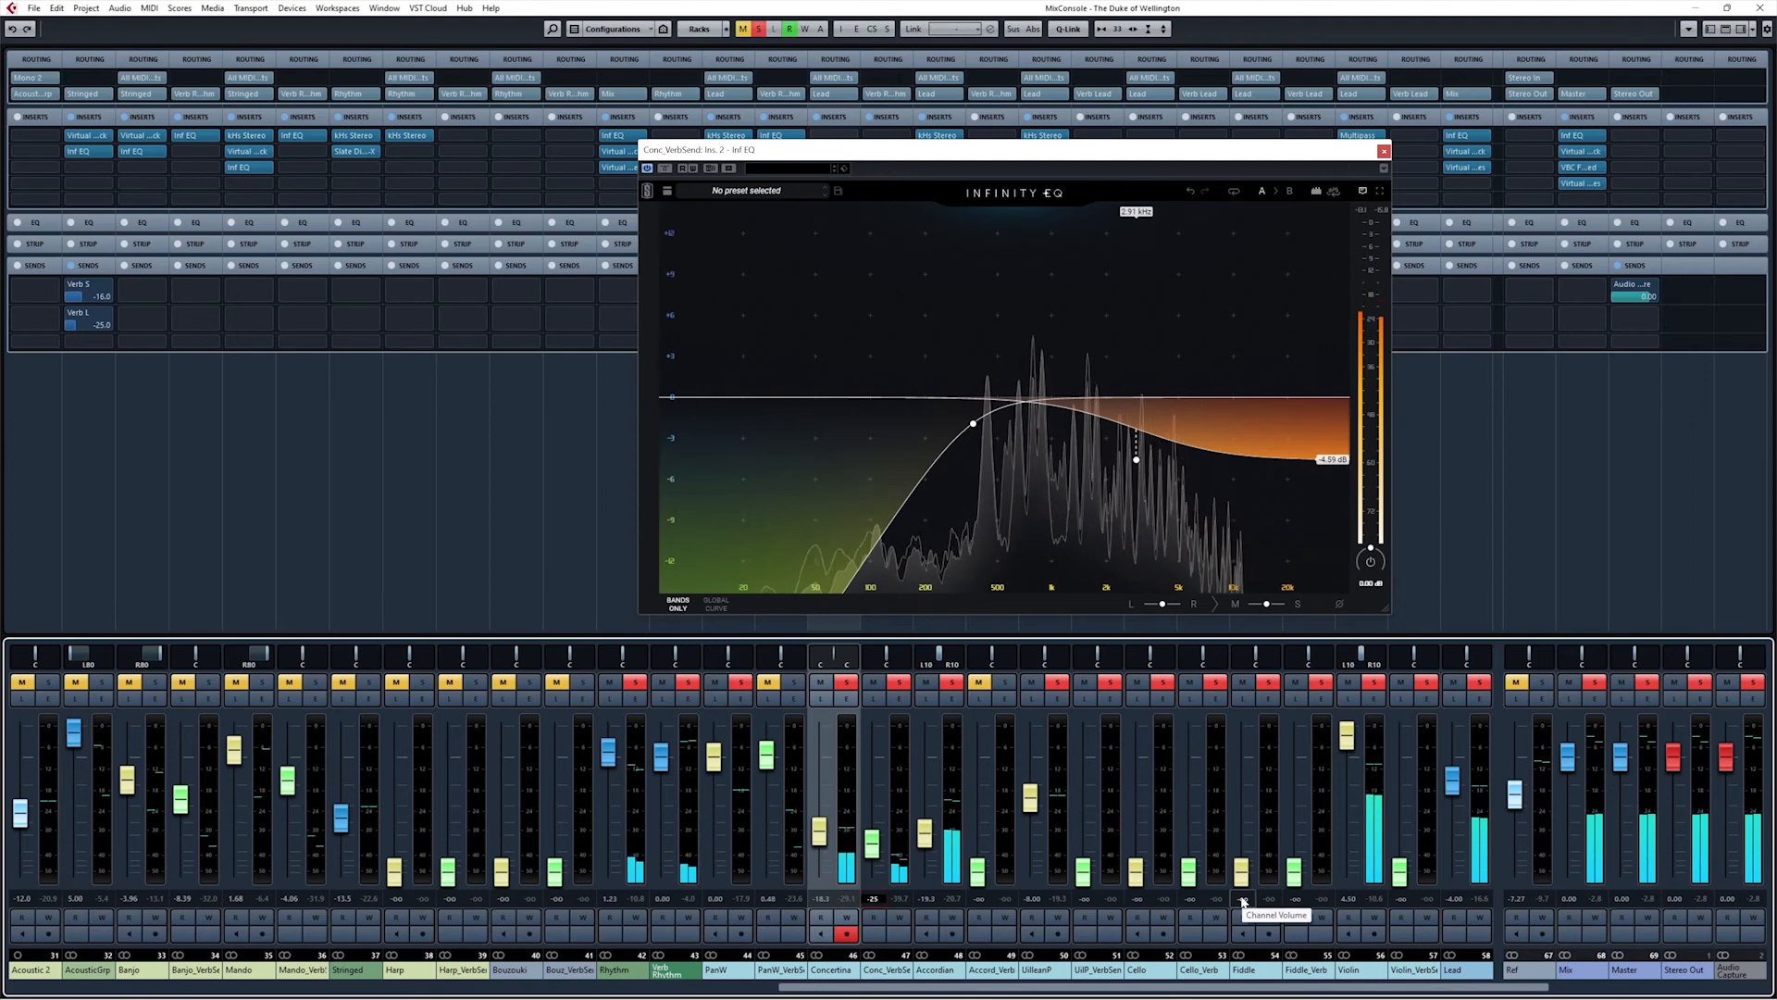
pyautogui.press('Return')
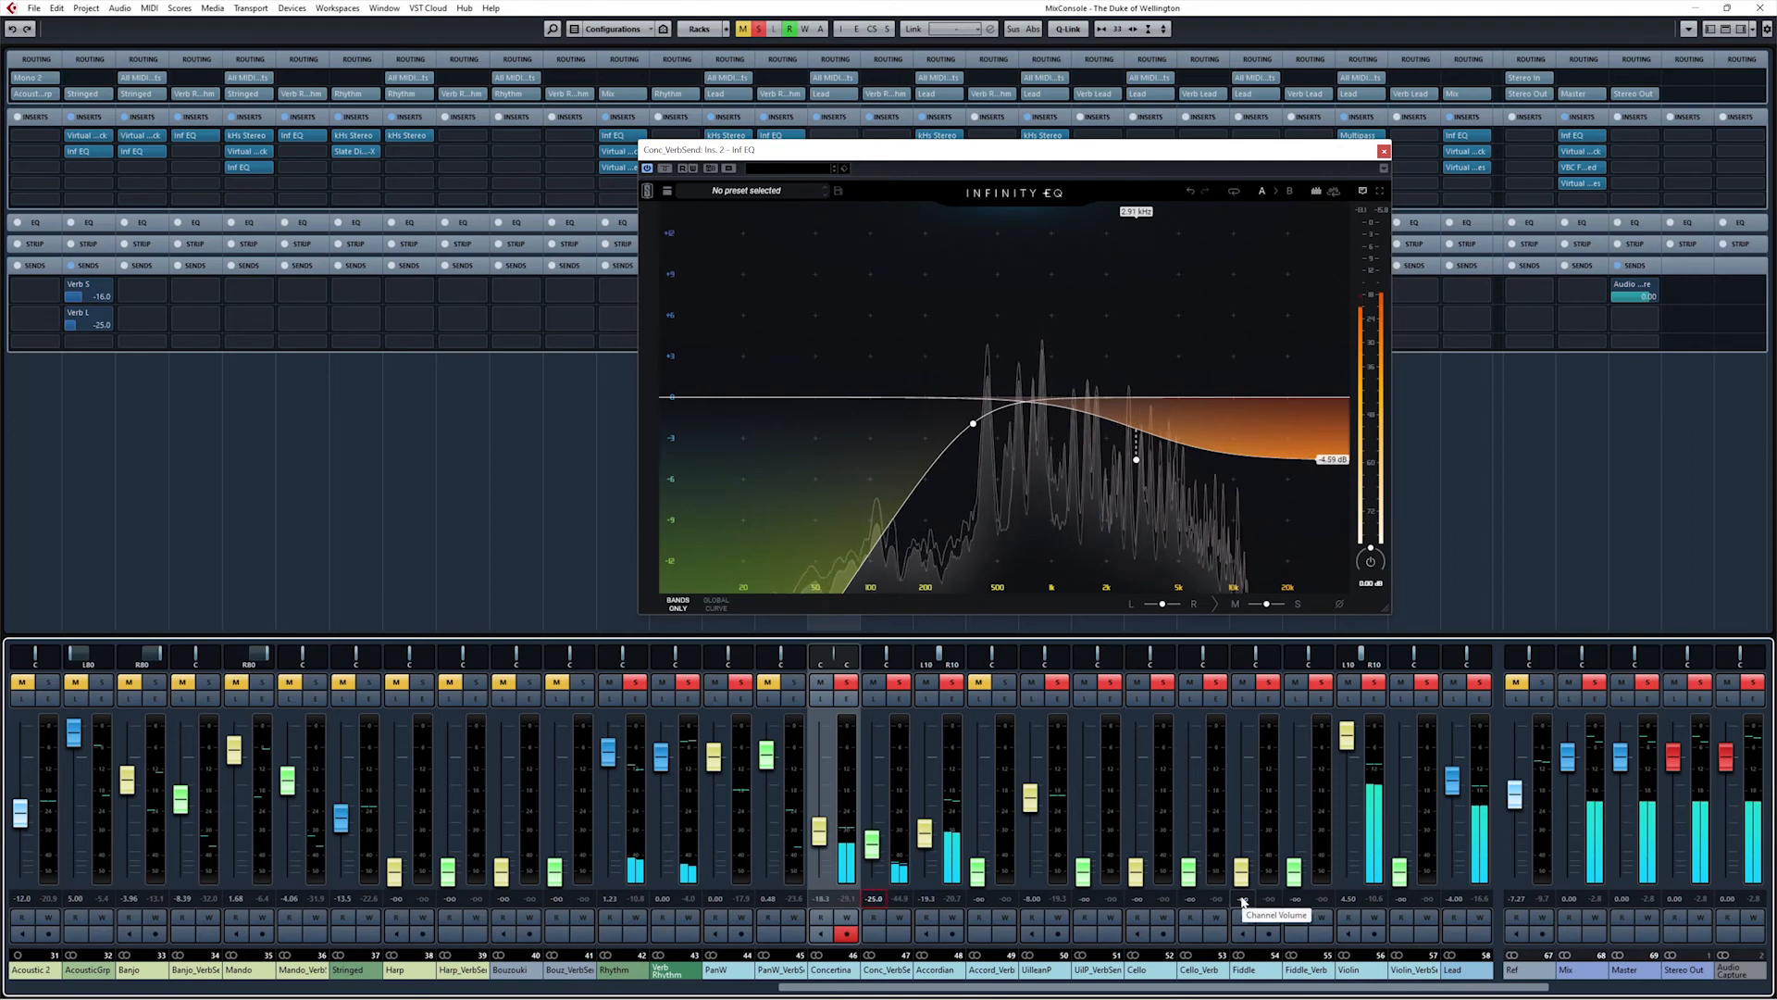
pyautogui.click(1384, 152)
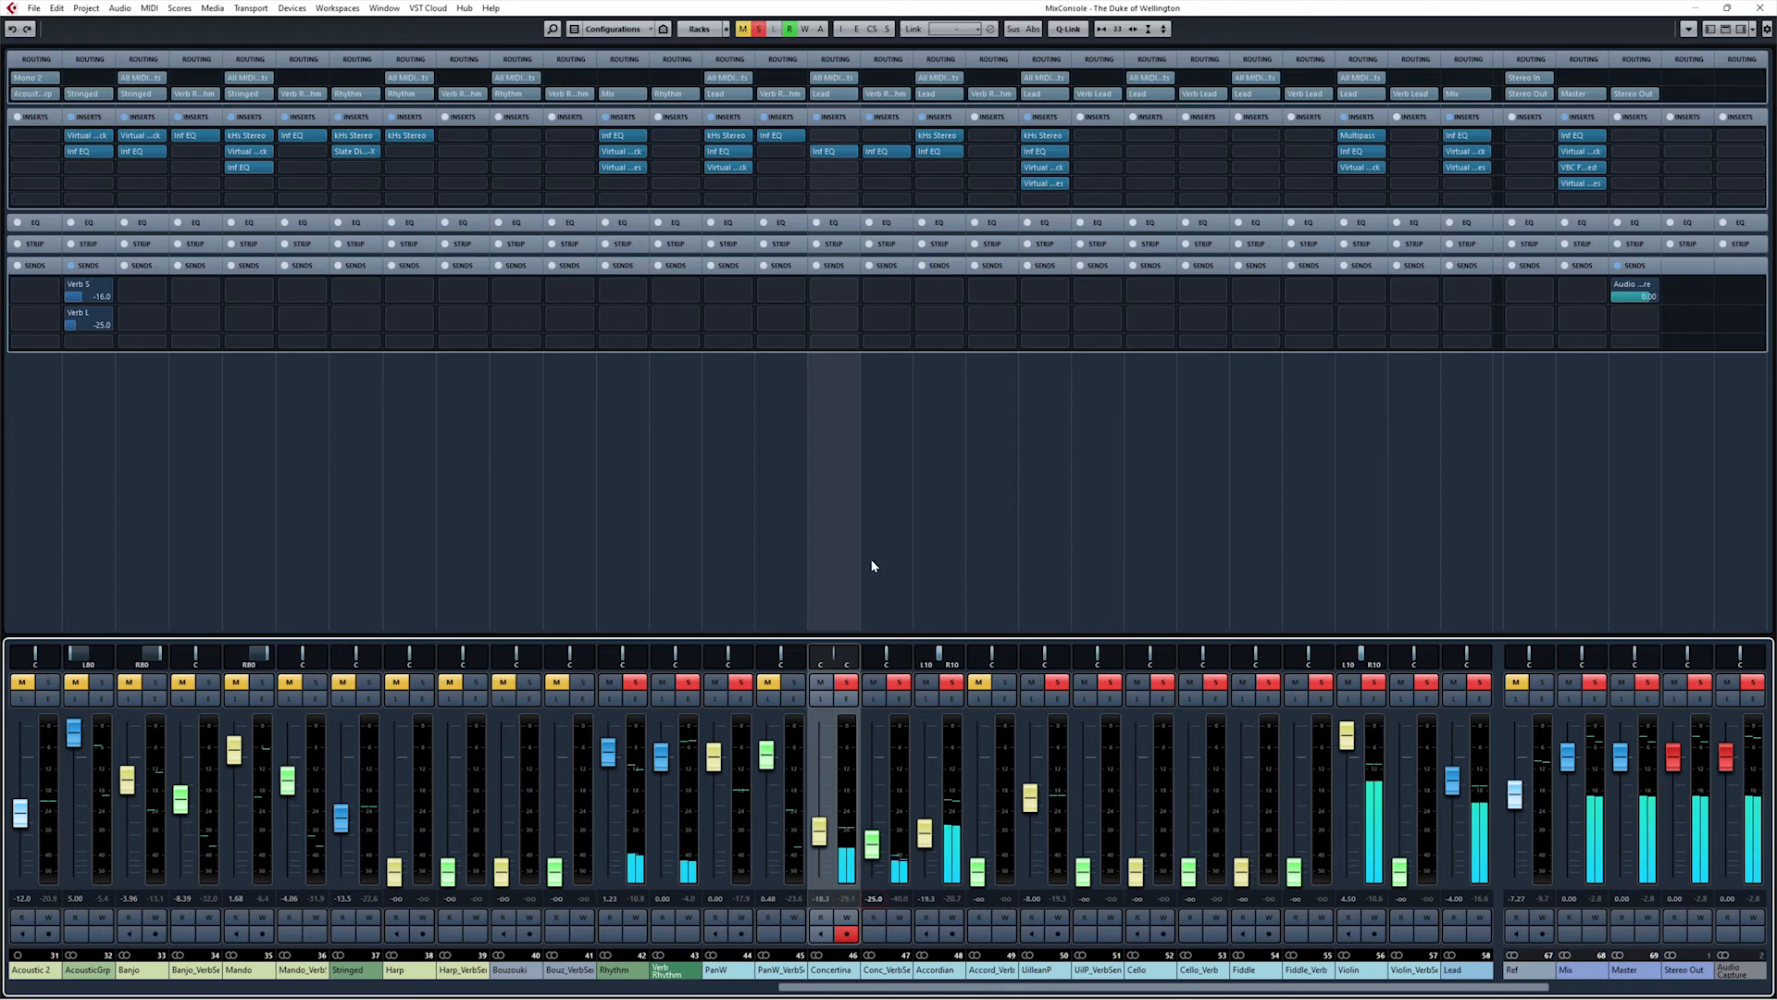
# Step: Copy the Concertina verb send's Inf EQ onto the soloed Accordion verb send and set that send's level to about -22.4 dB
pyautogui.click(891, 593)
pyautogui.click(942, 576)
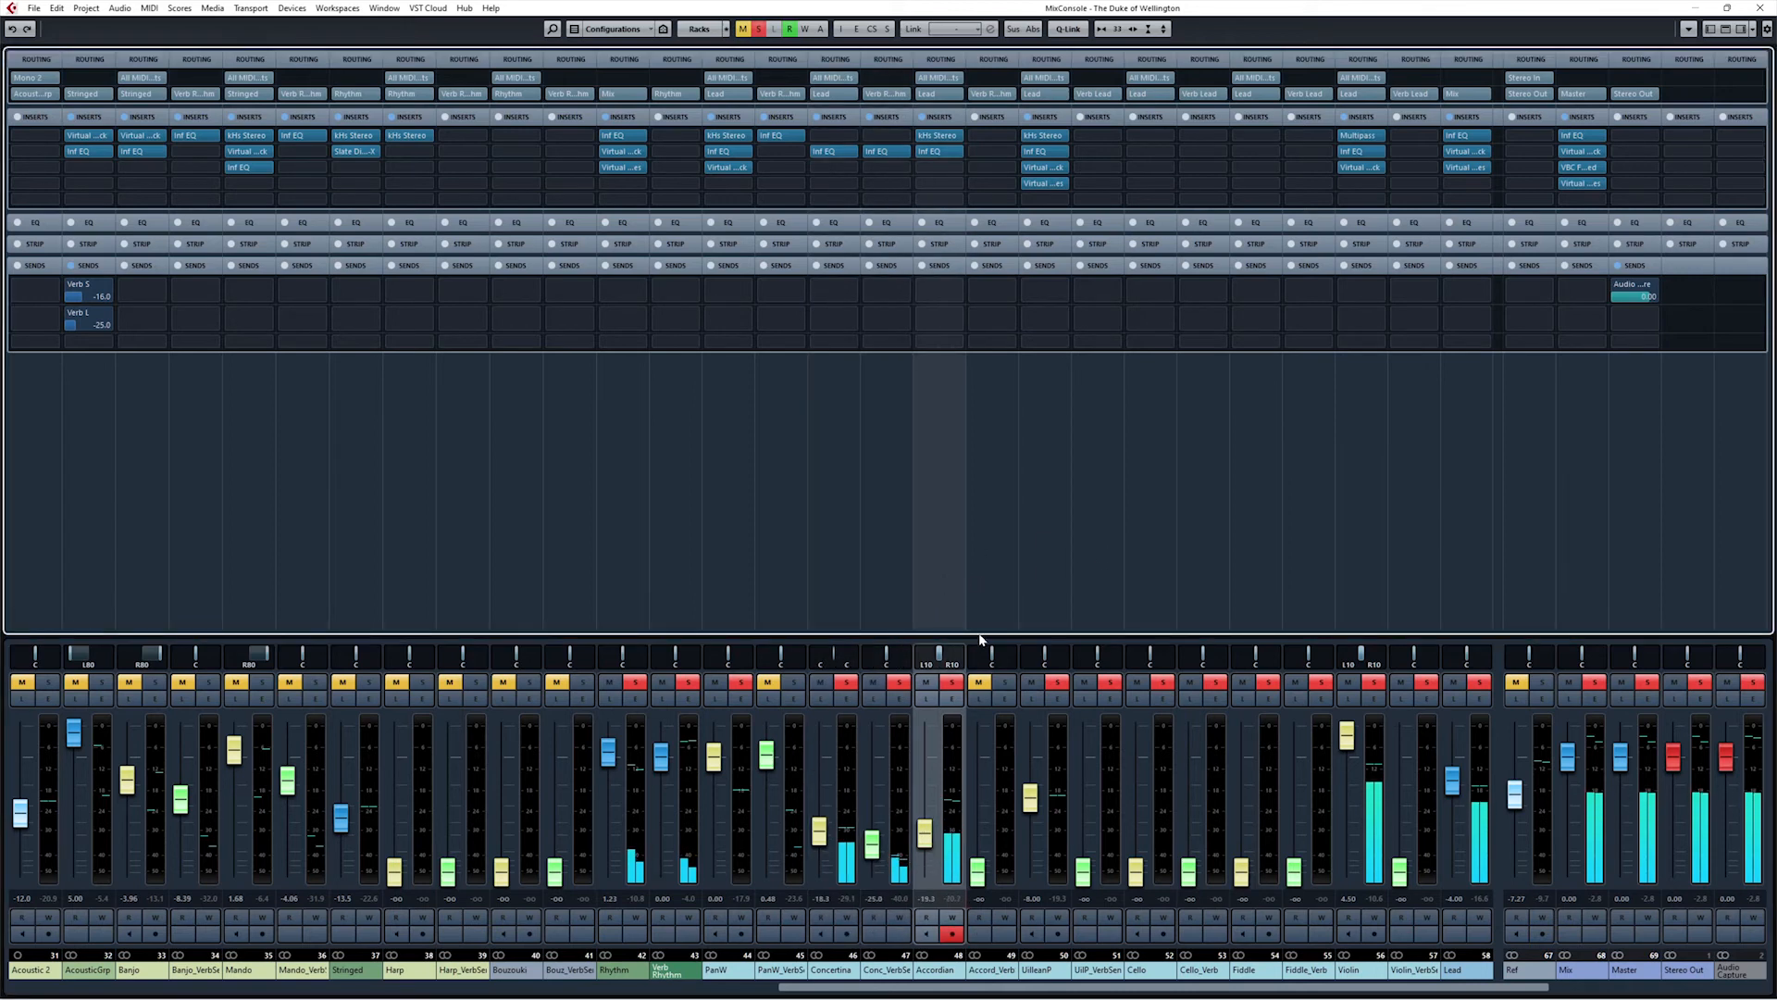
pyautogui.click(1005, 682)
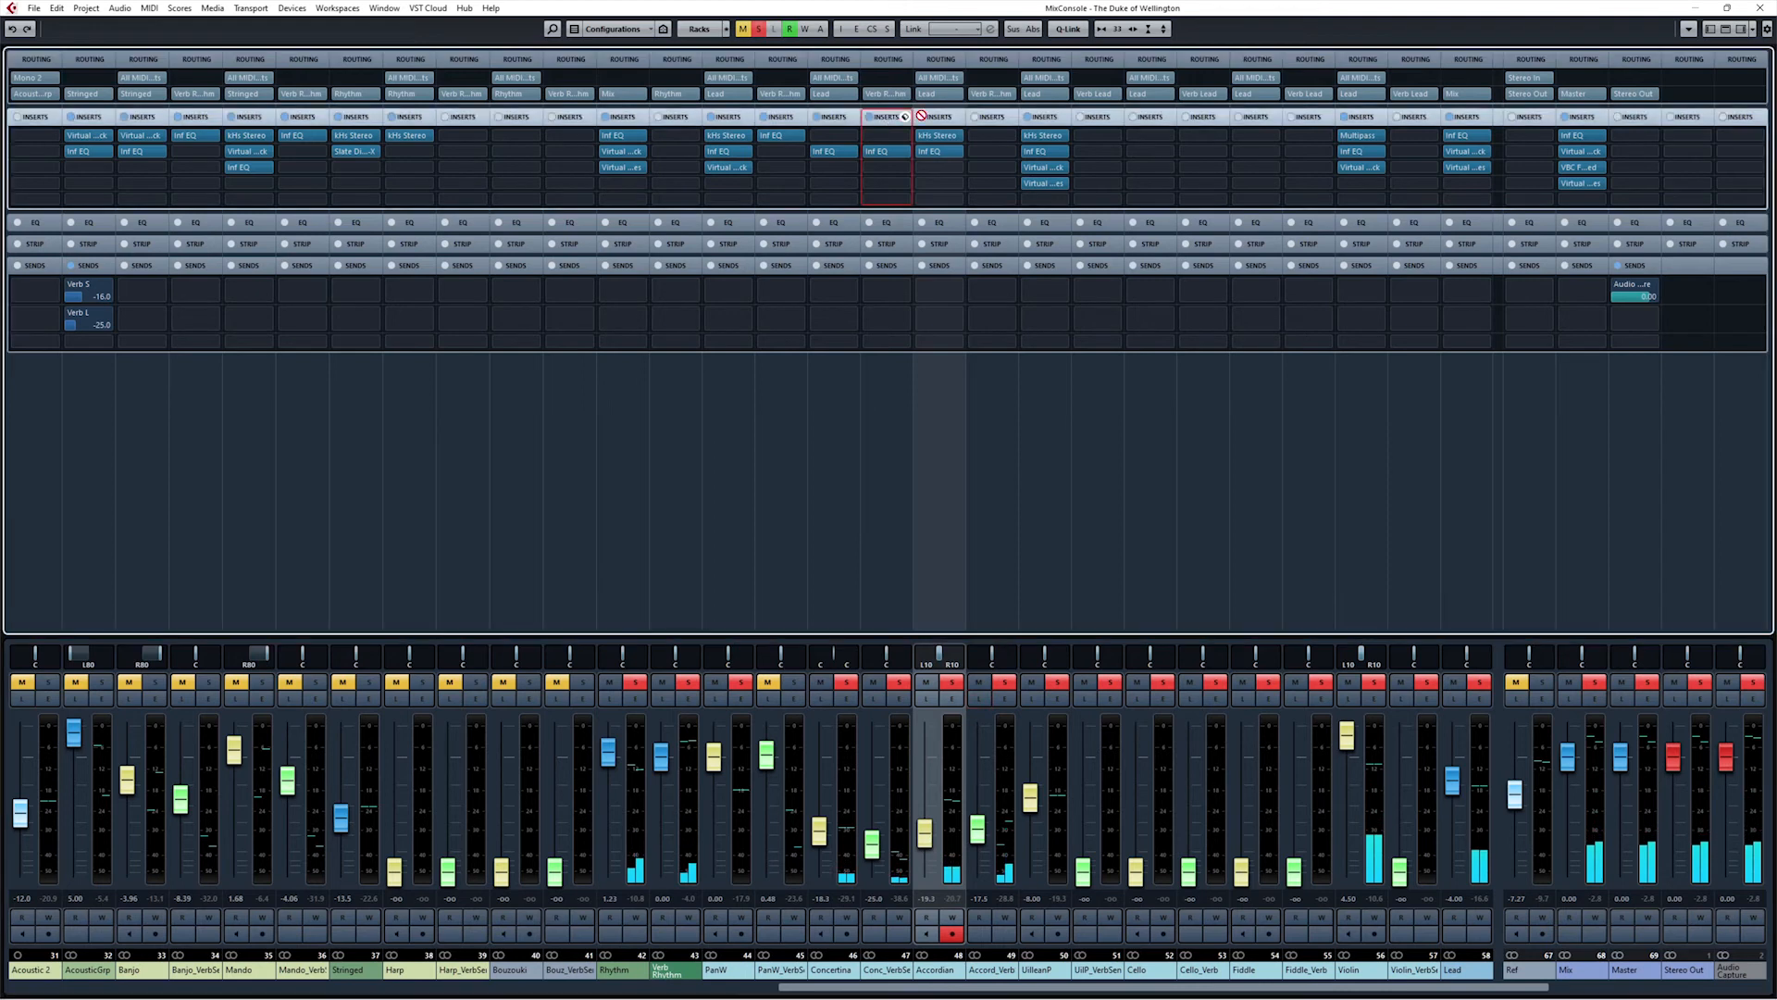
pyautogui.moveTo(880, 151); pyautogui.dragTo(981, 151)
pyautogui.moveTo(981, 836); pyautogui.dragTo(983, 847)
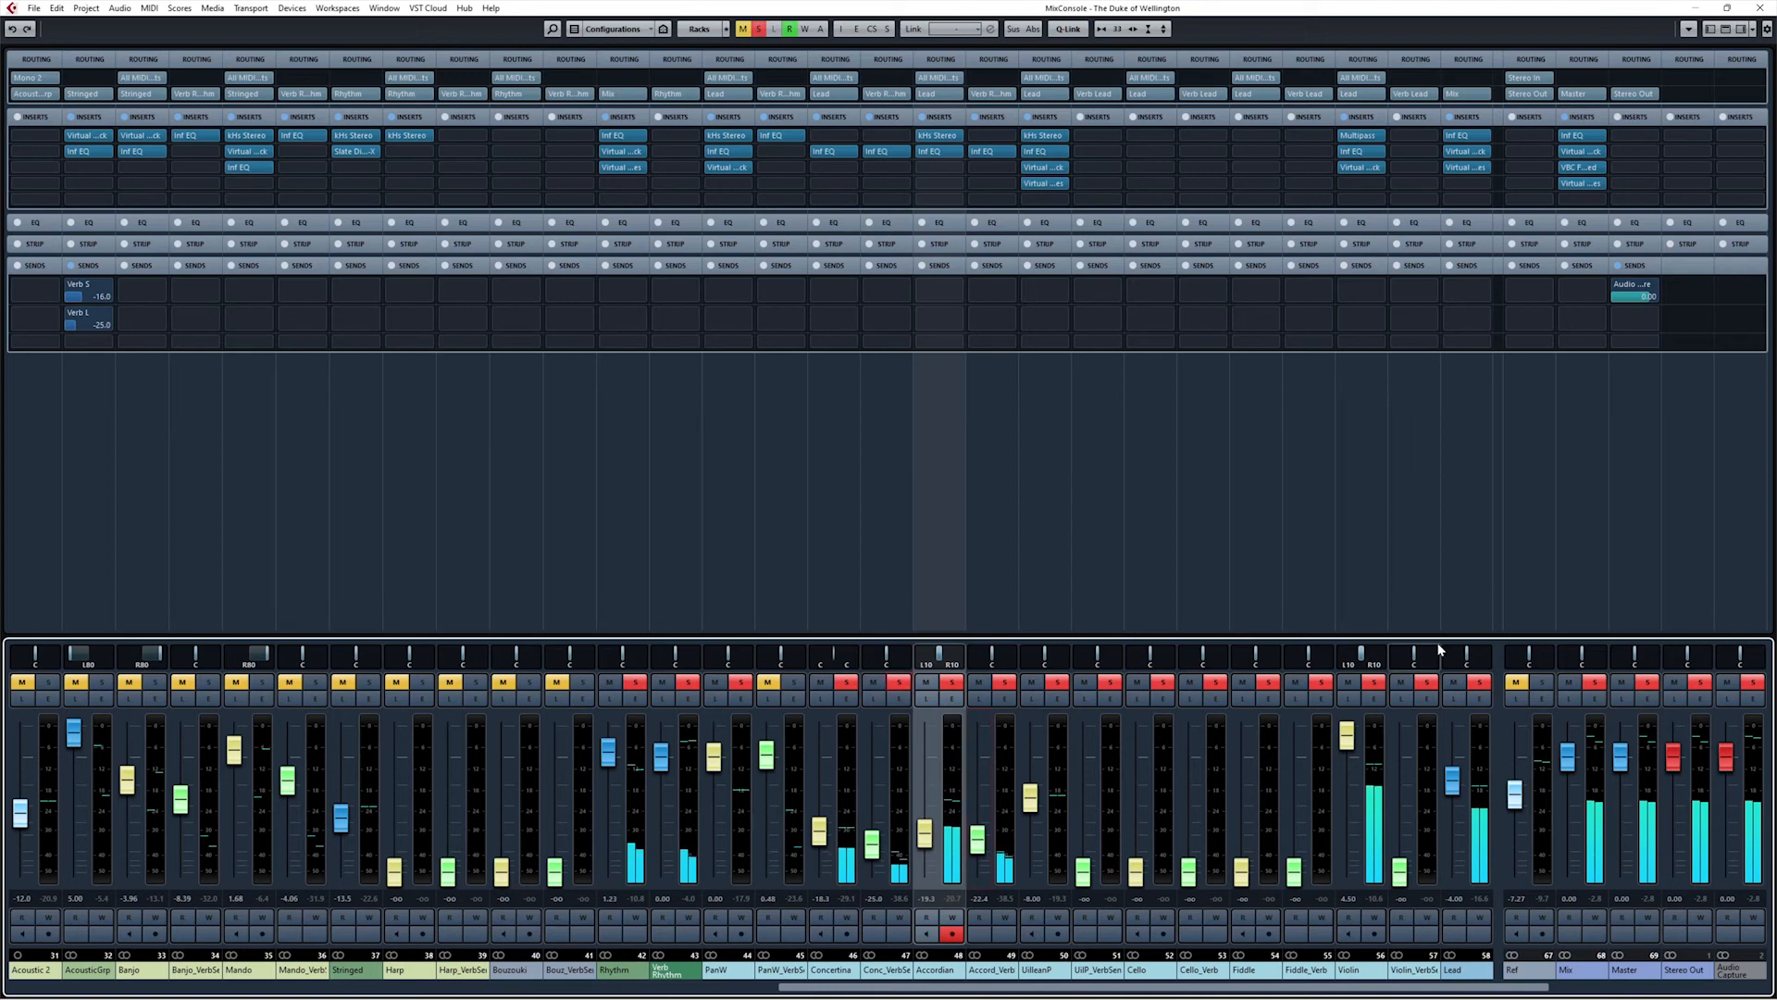
# Step: Clear all the solos and raise the Violin verb send to about +5.2 dB
pyautogui.click(1461, 602)
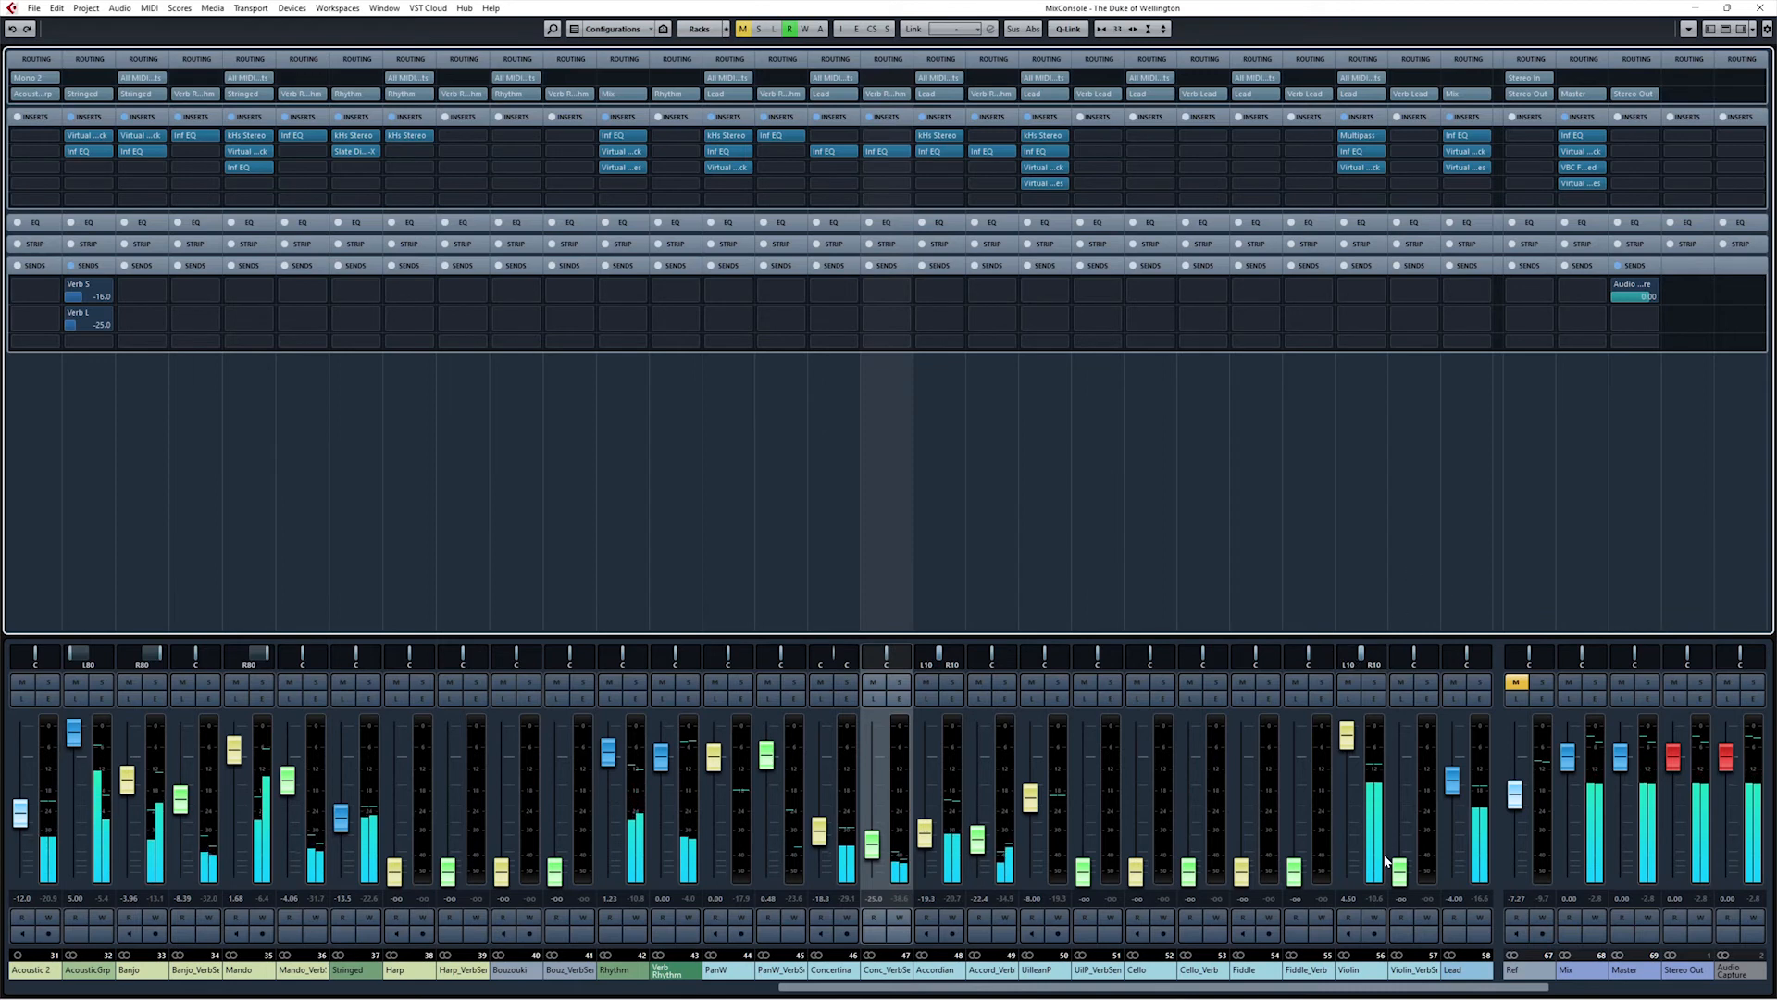
pyautogui.moveTo(1404, 875); pyautogui.dragTo(1410, 736)
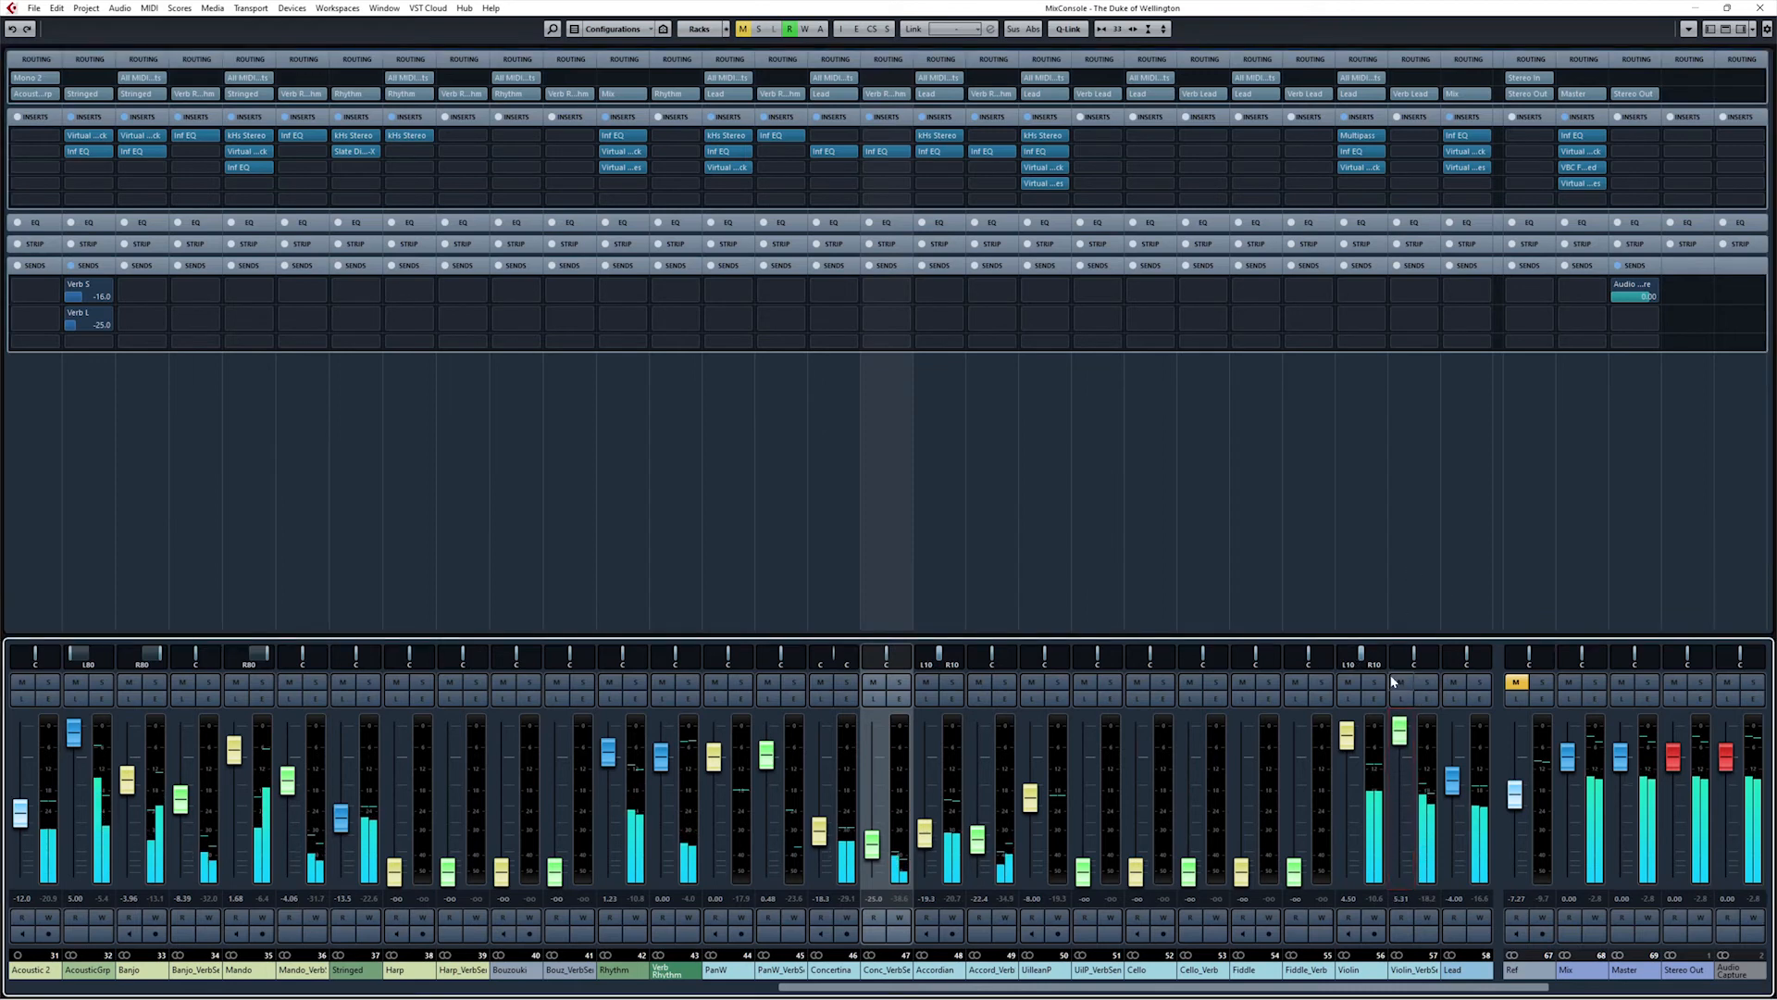
# Step: Solo the Violin and insert Inf EQ on its verb send with a low cut at about 226 Hz
pyautogui.click(1377, 682)
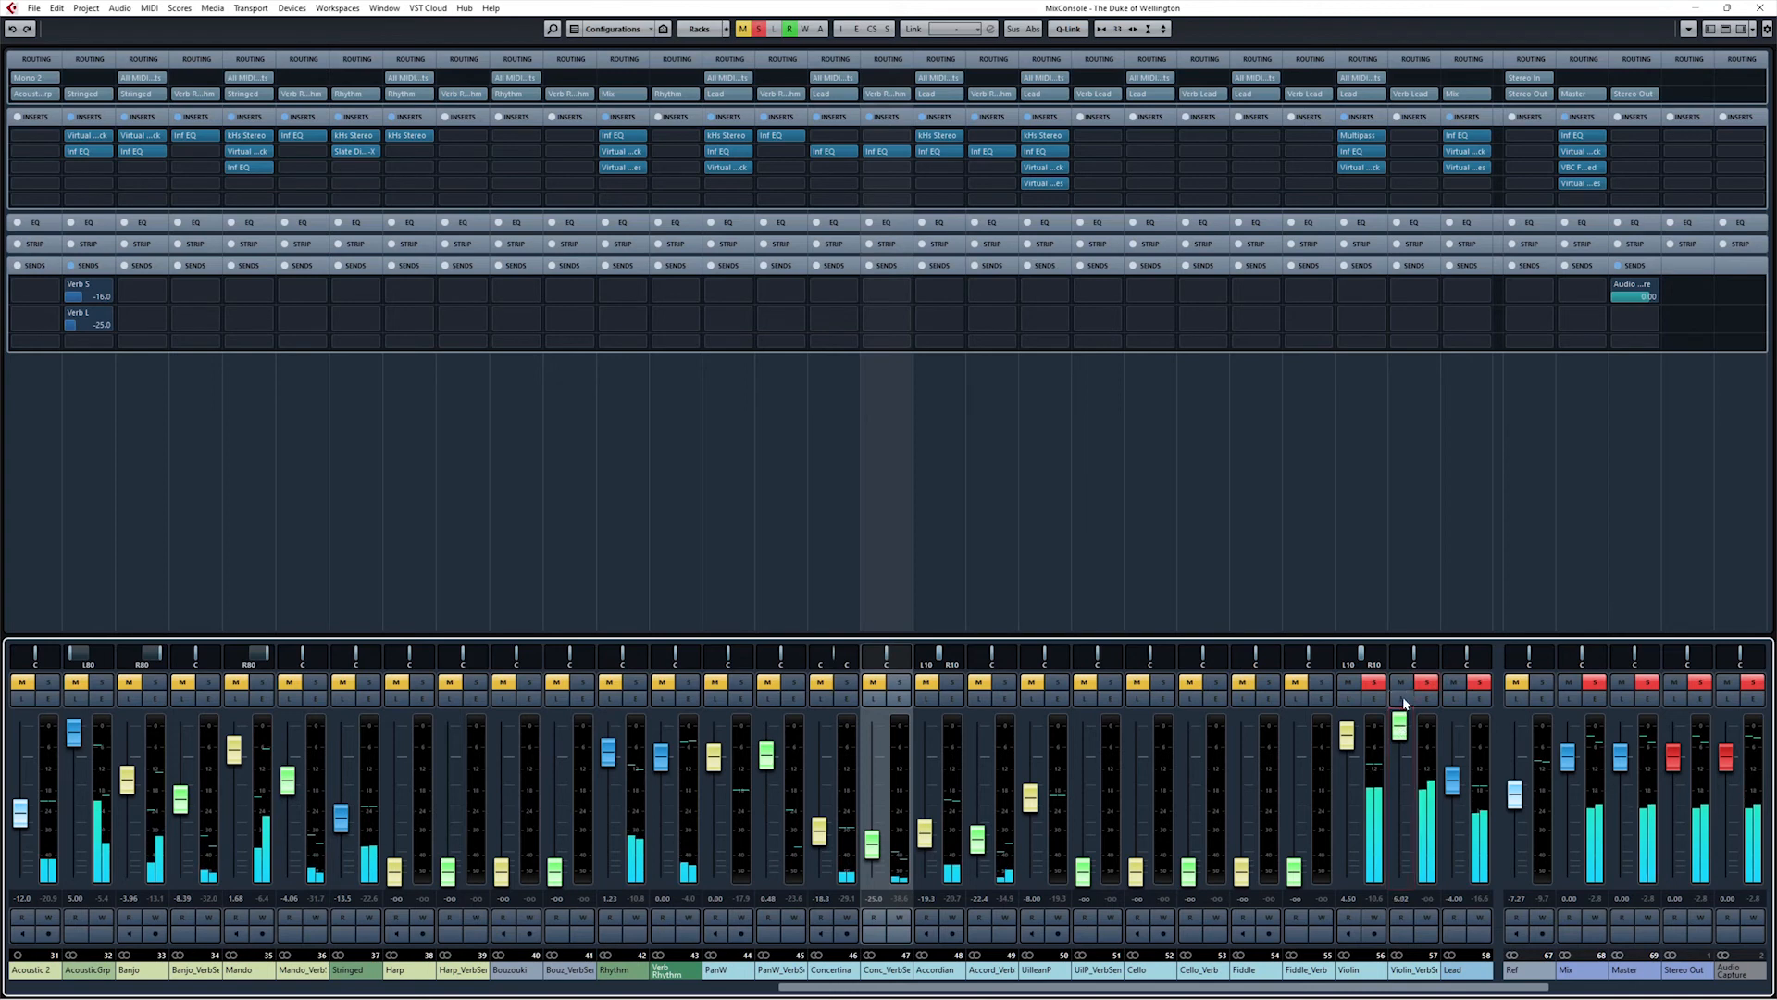
pyautogui.click(1423, 450)
pyautogui.click(1421, 134)
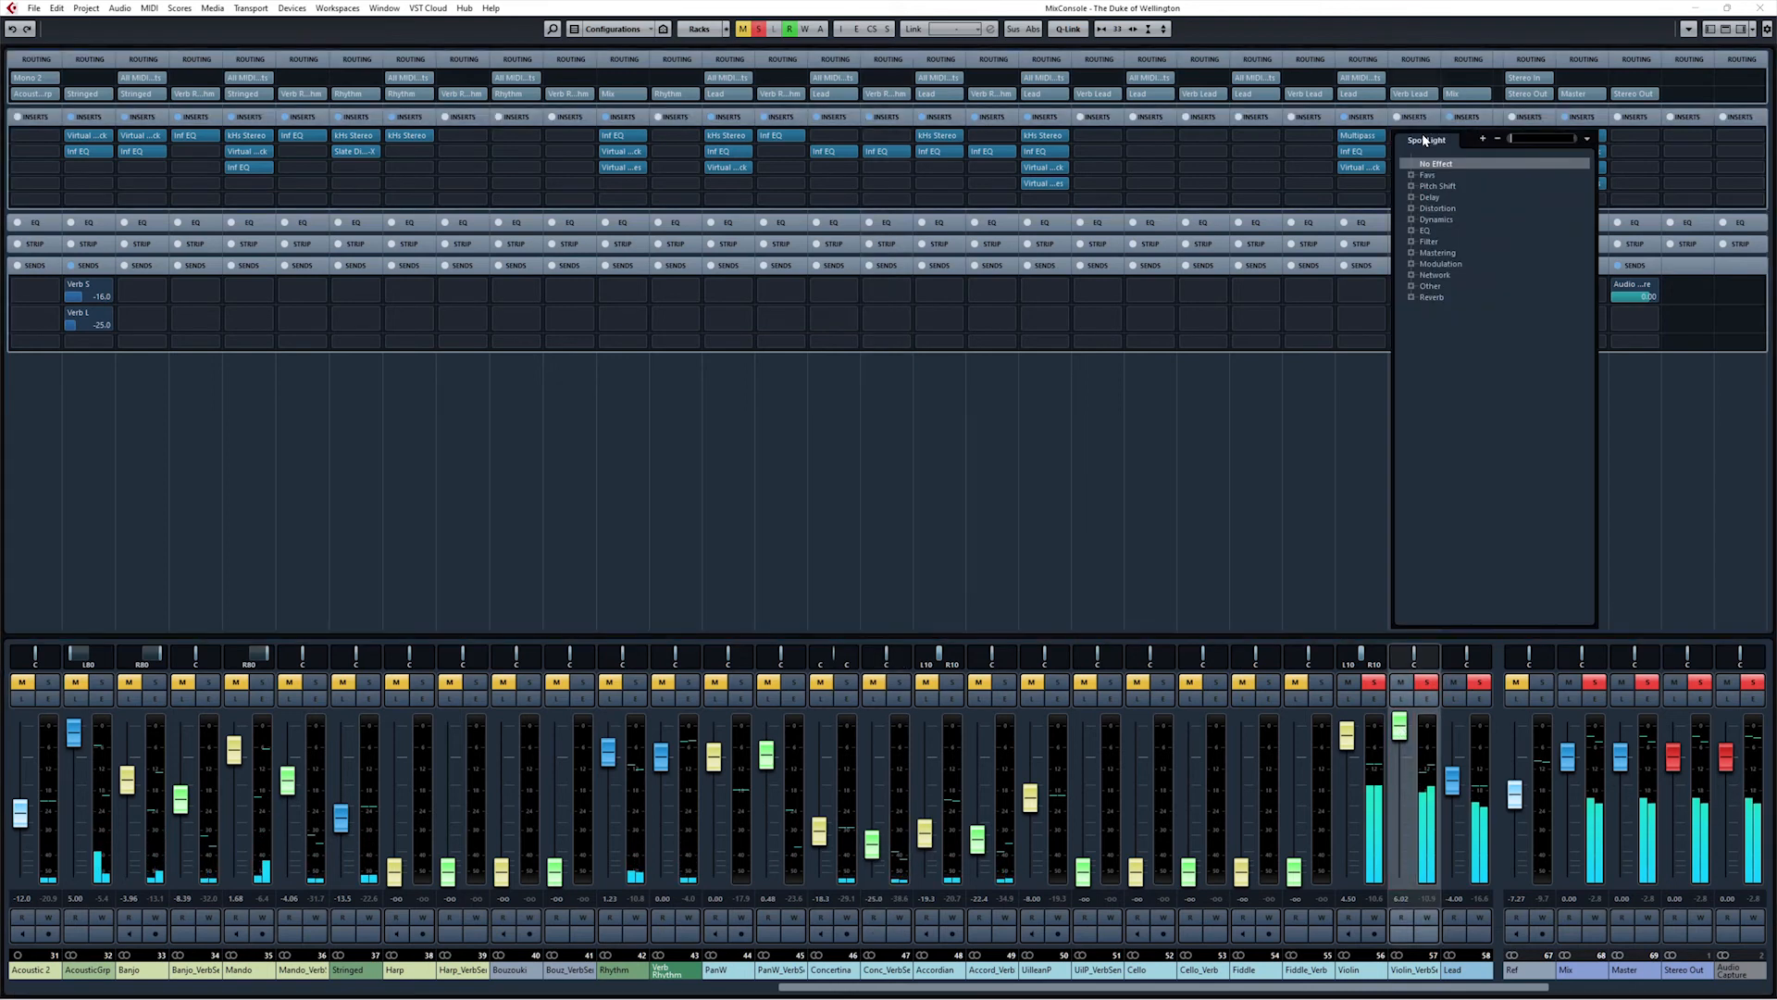
pyautogui.write('inf')
pyautogui.doubleClick(1454, 188)
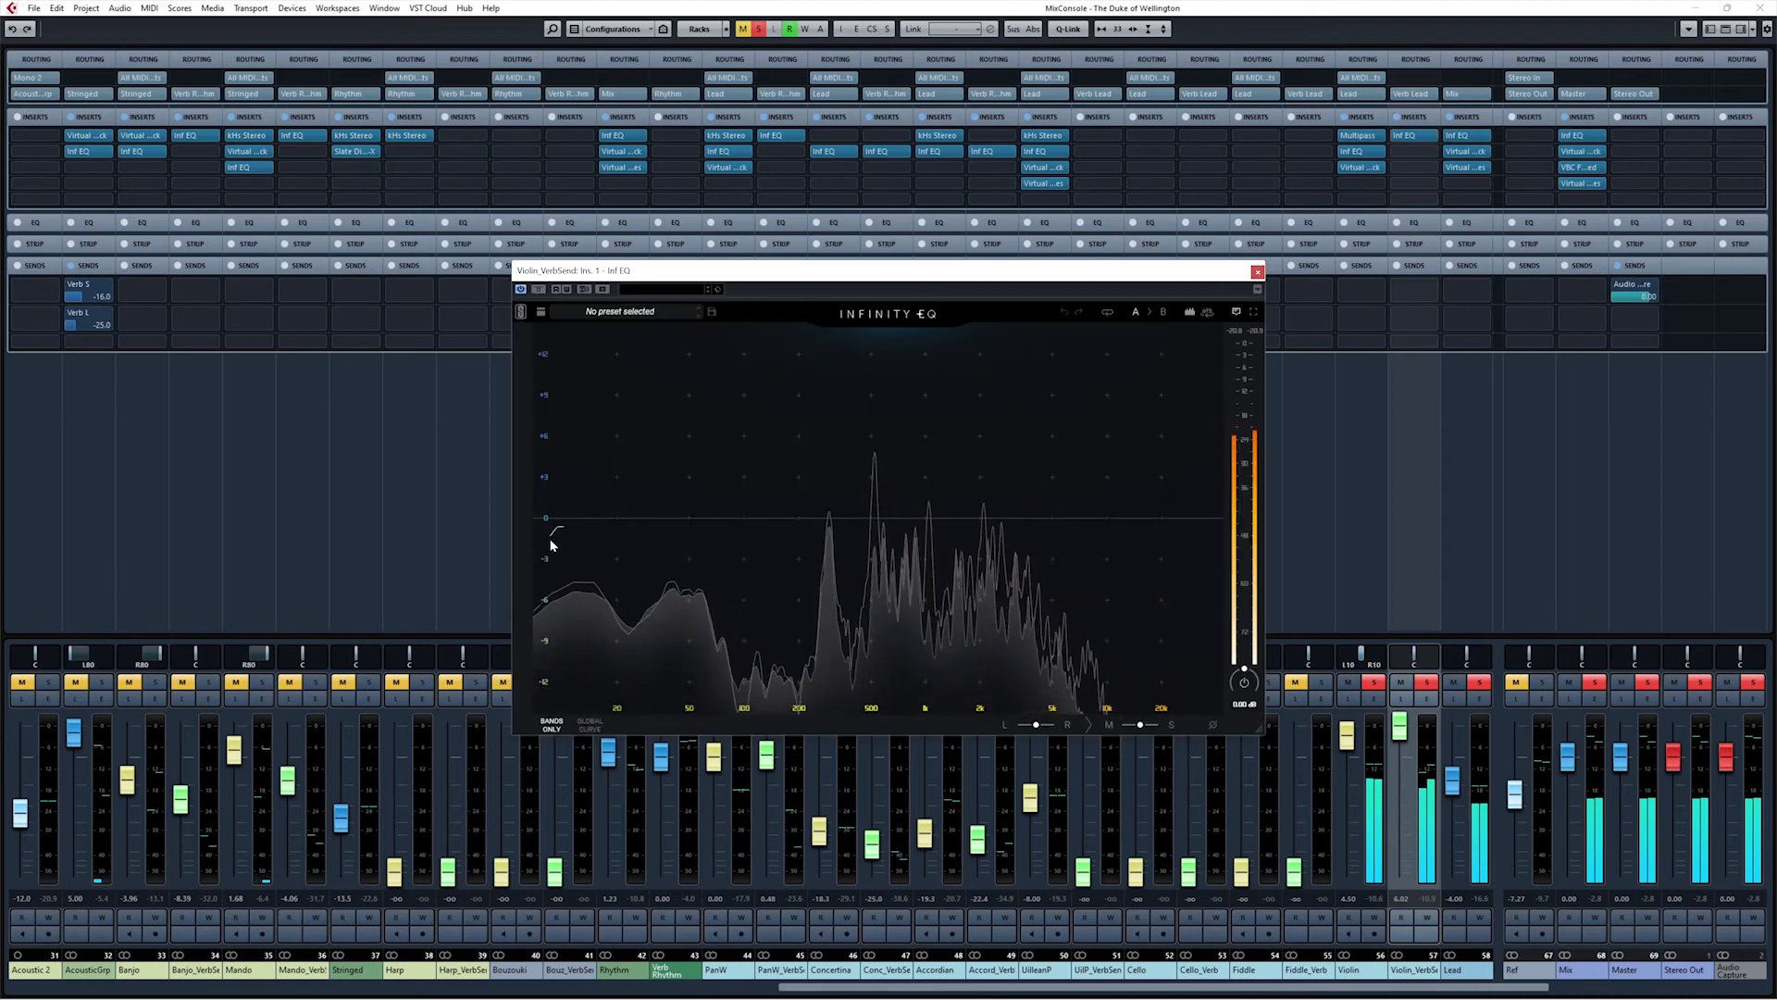
pyautogui.moveTo(552, 541); pyautogui.dragTo(808, 581)
pyautogui.scroll(-3, 804, 544)
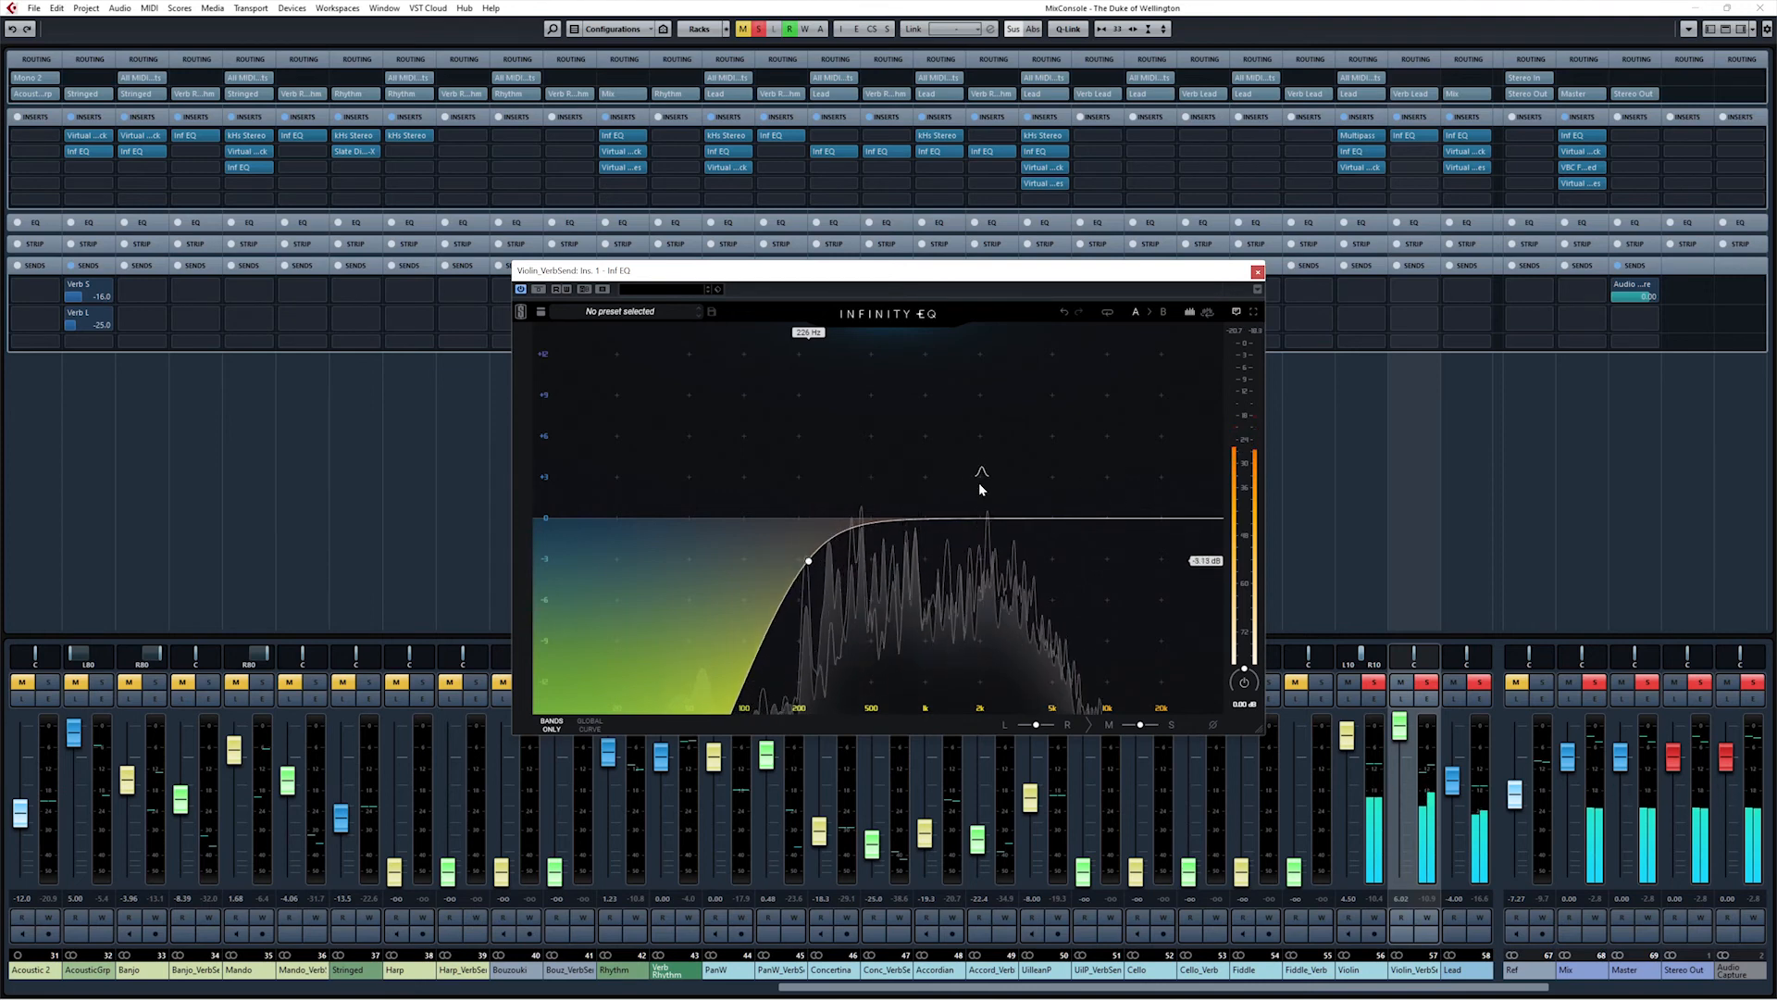
# Step: Try a high shelf cut of -2 dB near 4 kHz on the Violin verb send's EQ
pyautogui.doubleClick(1124, 465)
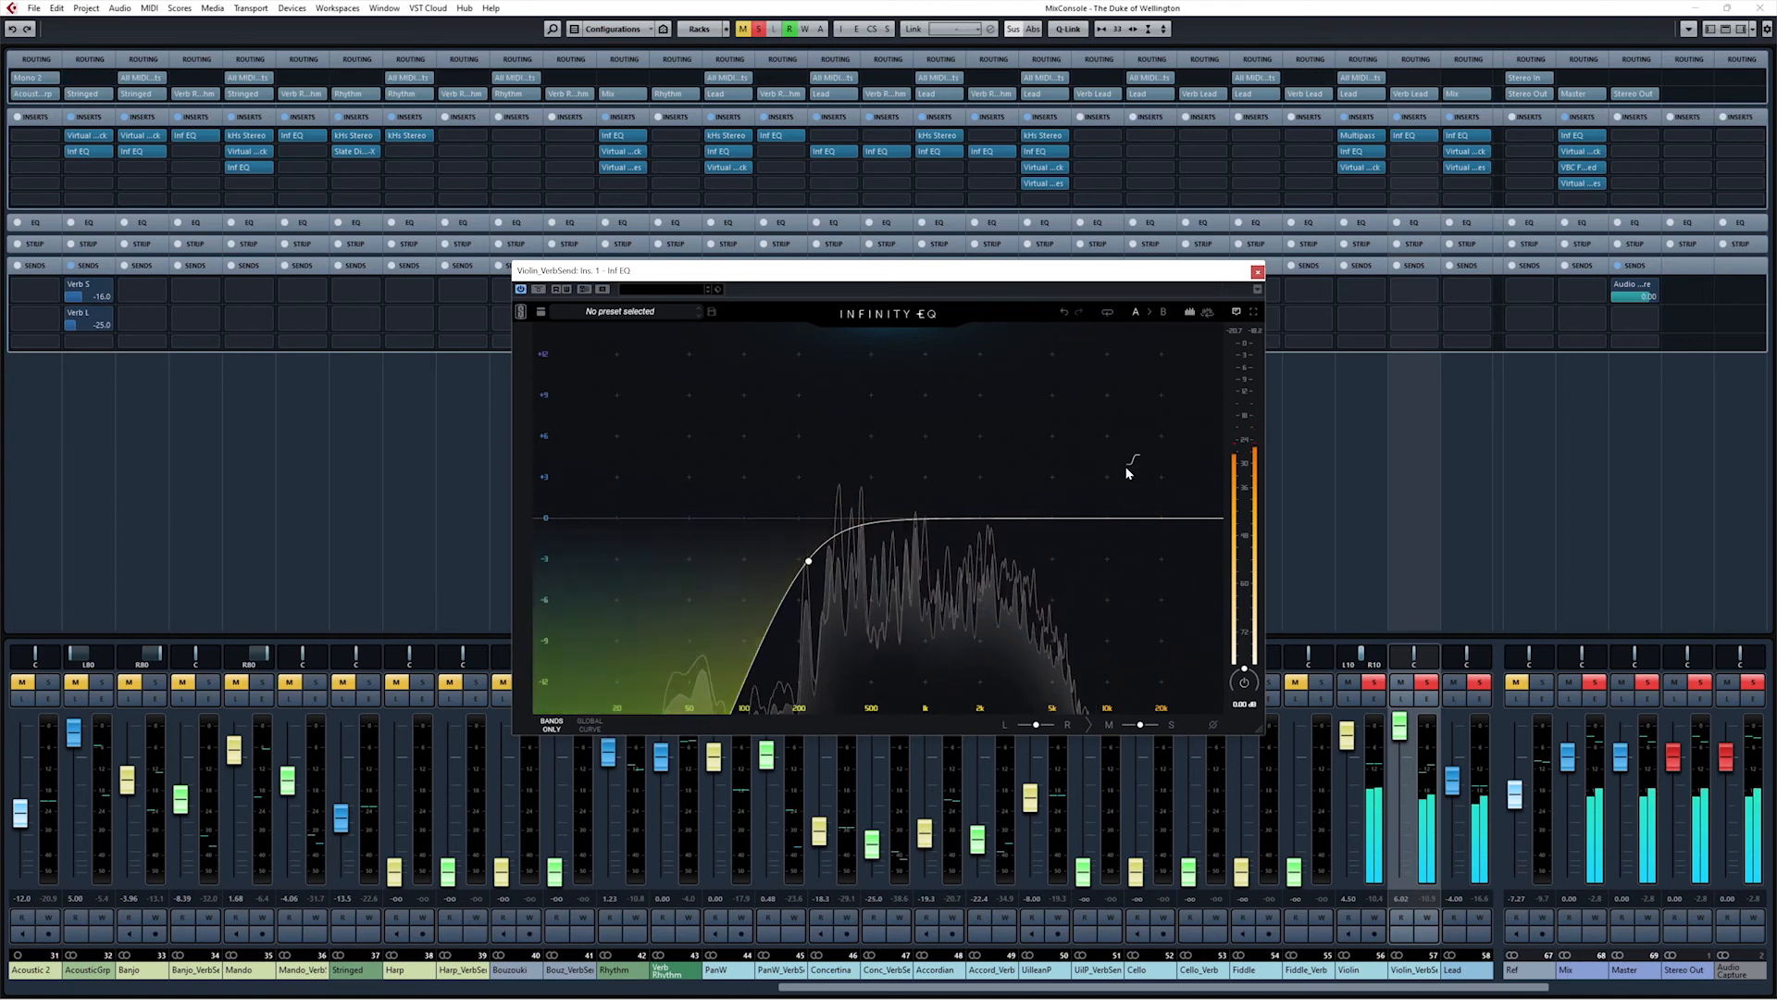
pyautogui.moveTo(1126, 469); pyautogui.dragTo(1035, 546)
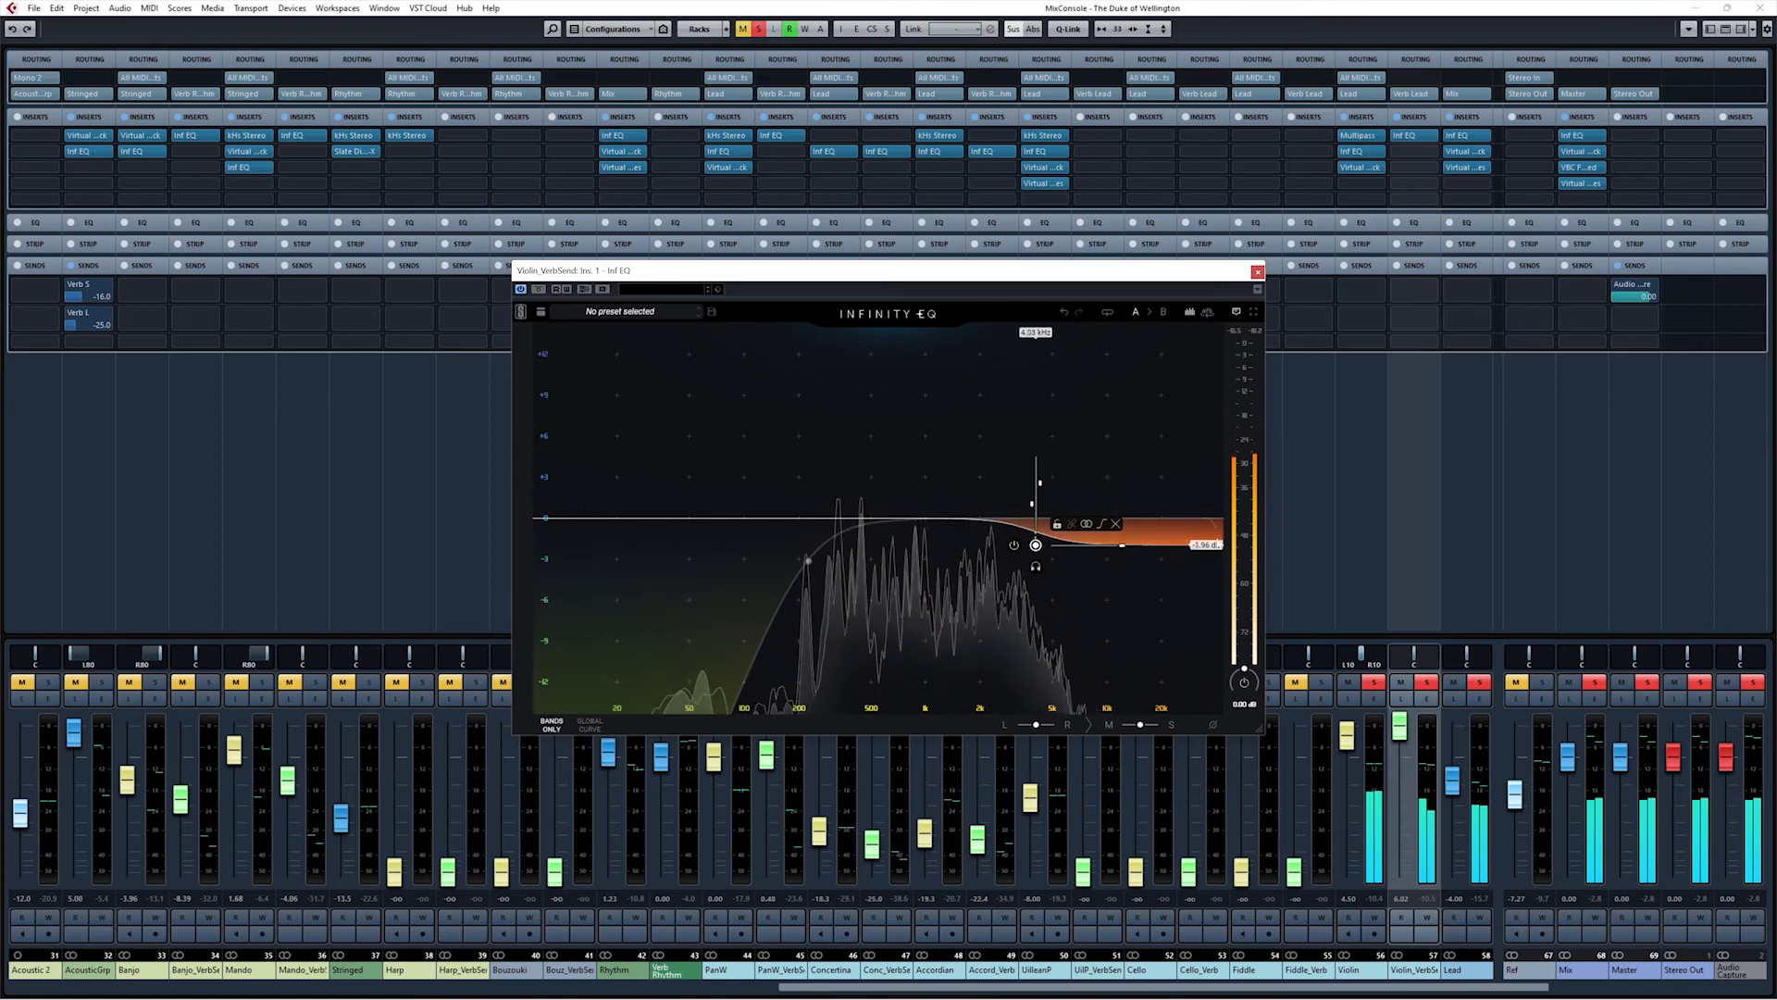
pyautogui.doubleClick(1214, 550)
pyautogui.write('-2')
pyautogui.press('Return')
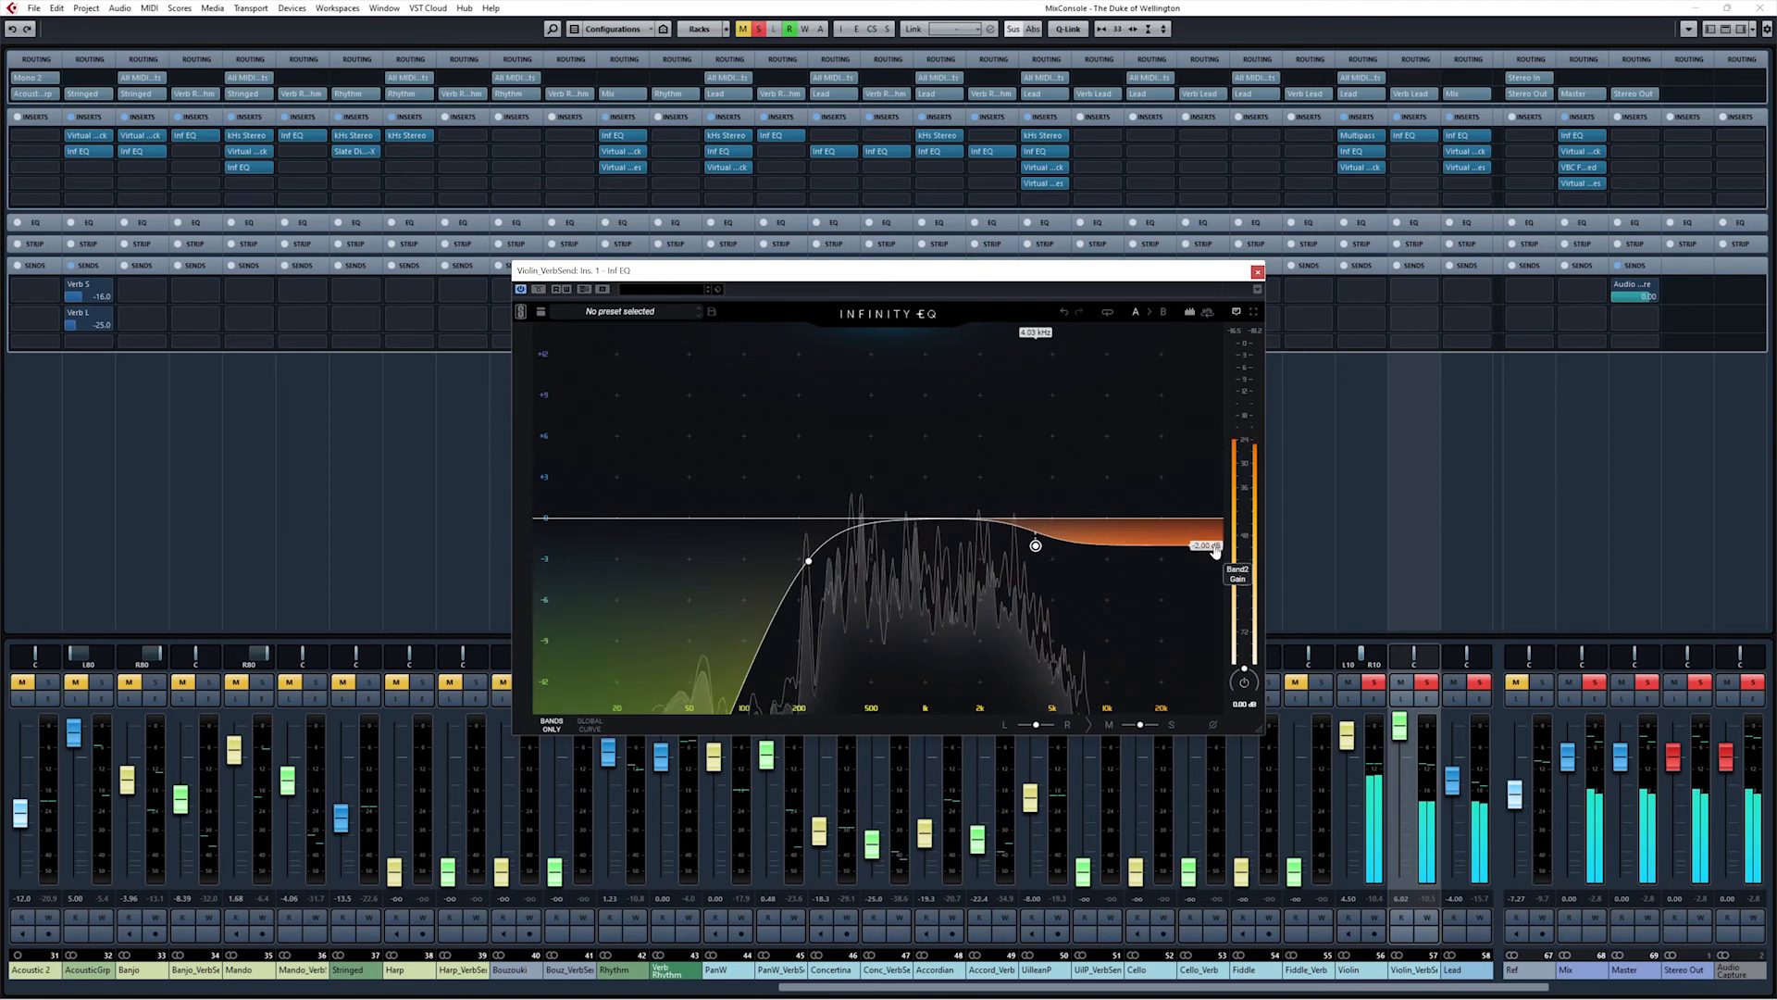
# Step: Clear the Violin and verb send solos to hear the Violin reverb in the full mix
pyautogui.click(1377, 578)
pyautogui.press('s')
pyautogui.click(1407, 598)
pyautogui.press('s')
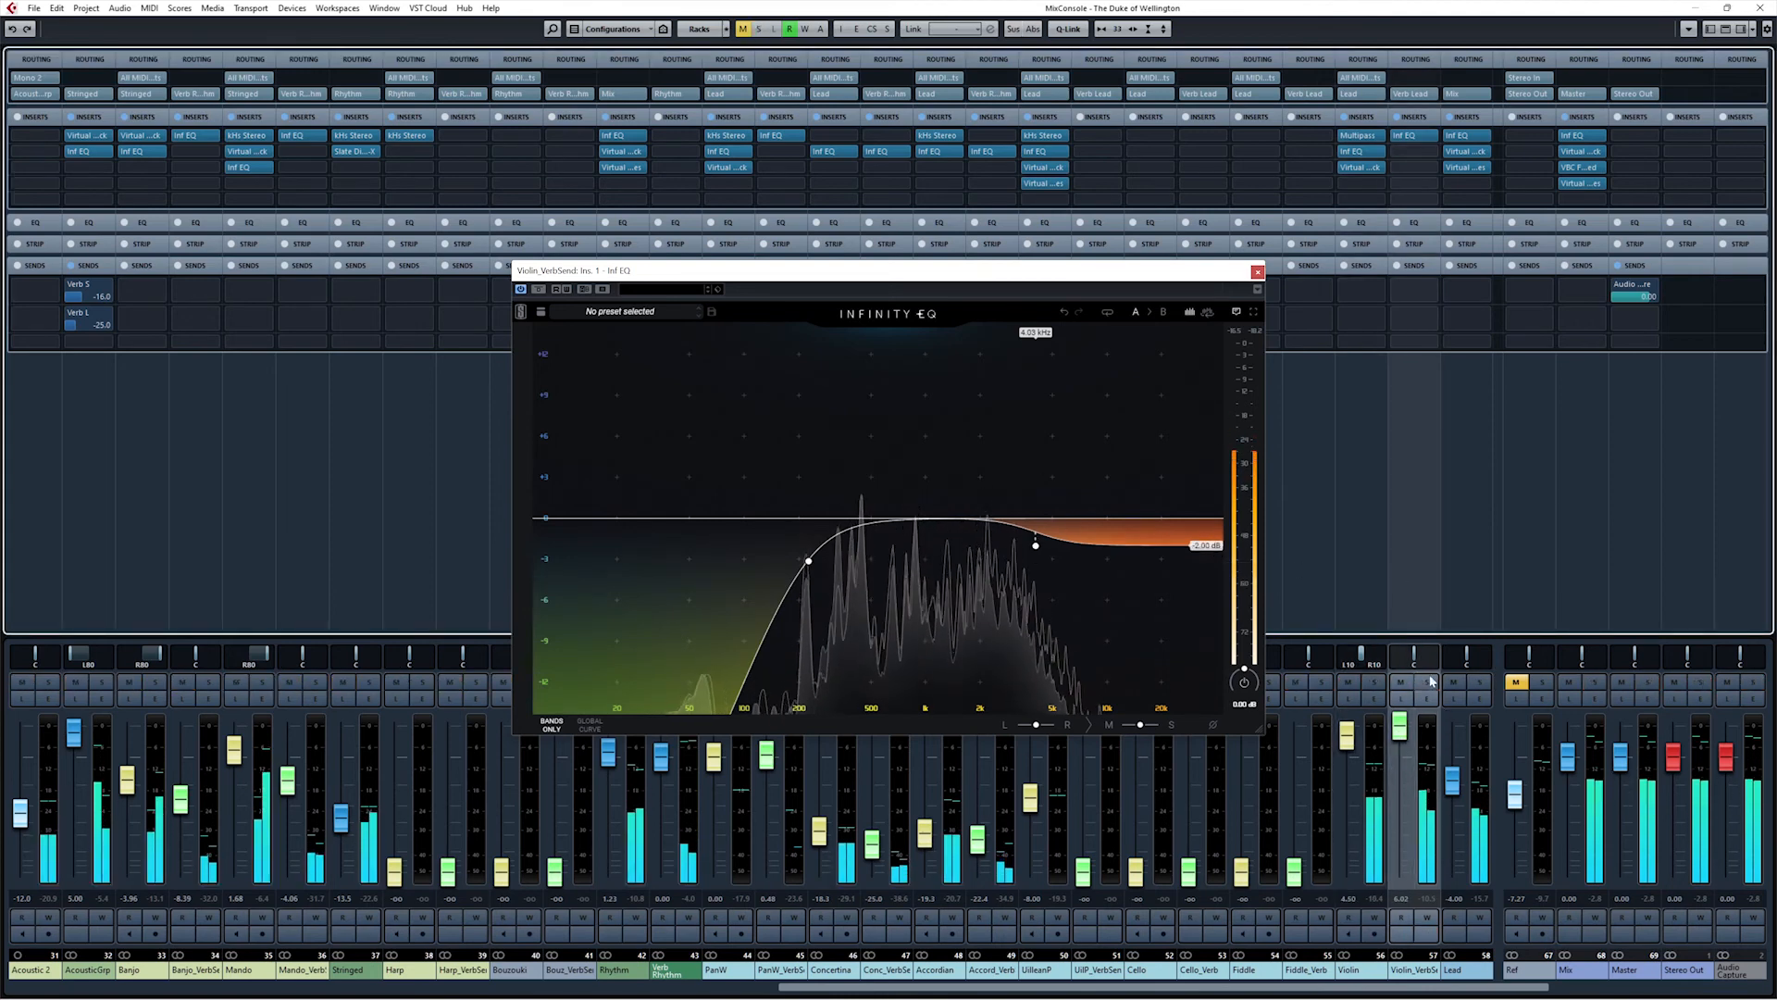
pyautogui.moveTo(1399, 726)
pyautogui.mouseDown()
pyautogui.moveTo(1389, 939)
pyautogui.moveTo(1400, 724)
pyautogui.mouseUp()
# Step: Raise the high shelf's gain to about 0 dB and delete that band from the Violin verb send's EQ
pyautogui.moveTo(1036, 555)
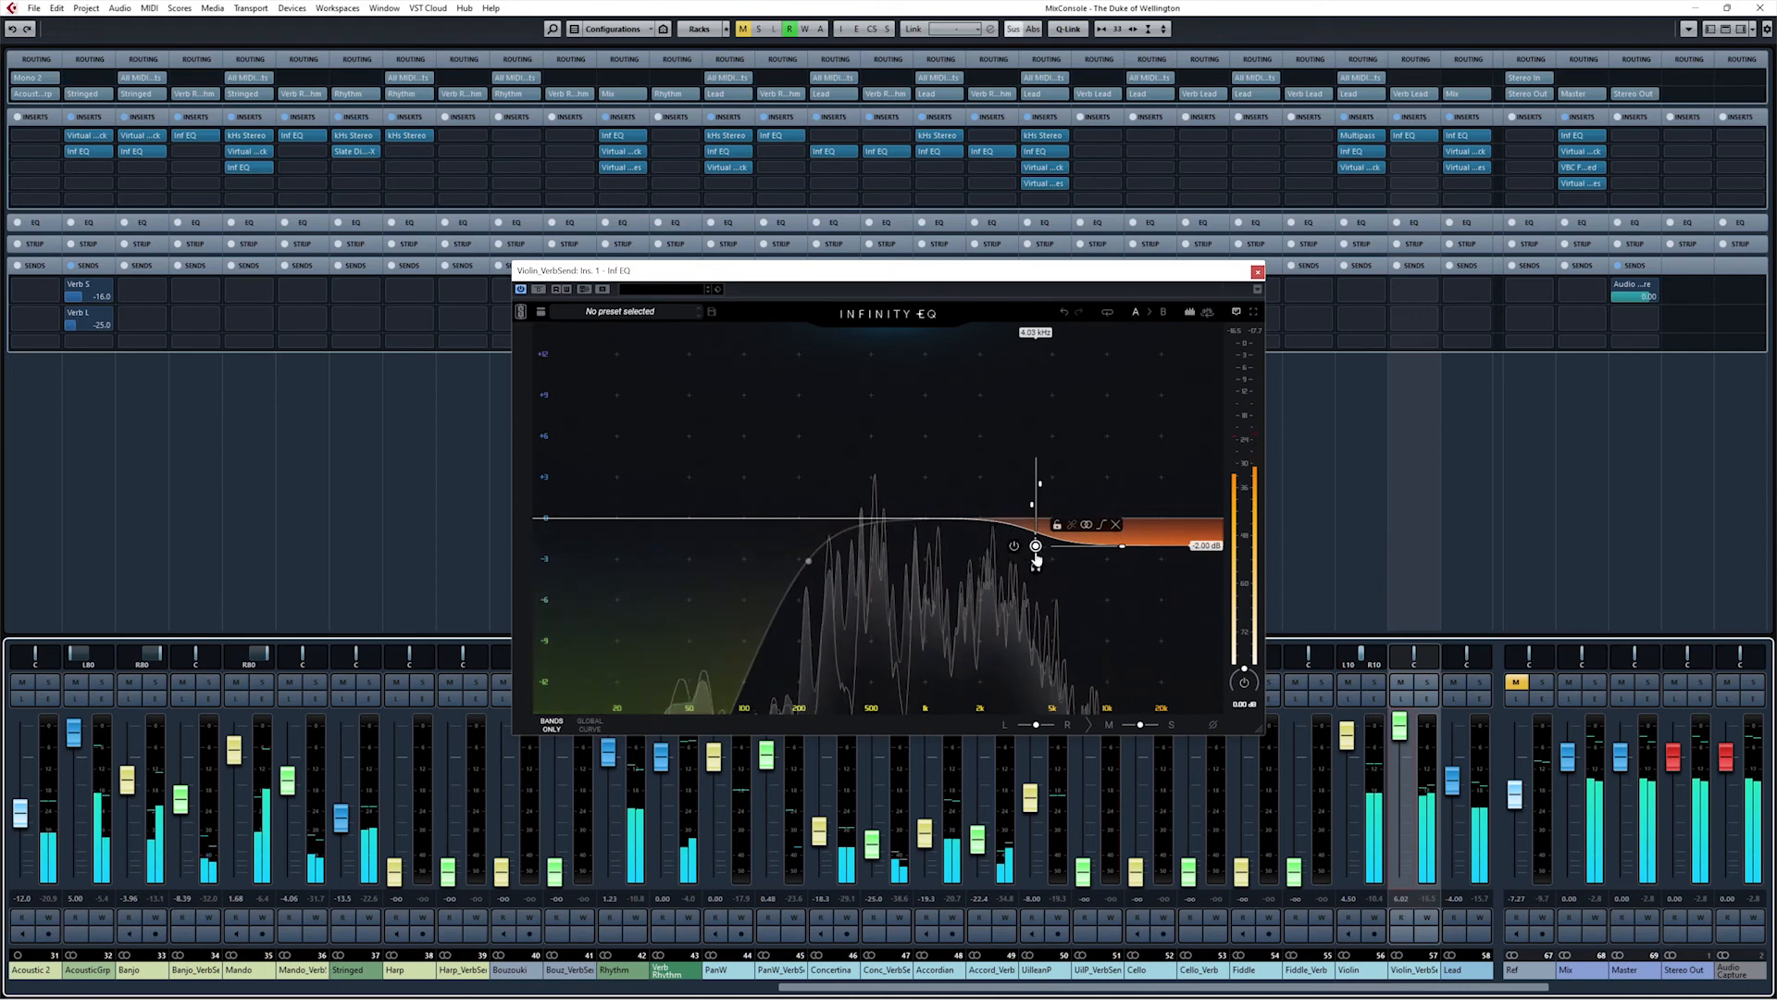
pyautogui.moveTo(1035, 549)
pyautogui.mouseDown()
pyautogui.moveTo(1036, 424)
pyautogui.moveTo(1036, 543)
pyautogui.moveTo(1036, 521)
pyautogui.mouseUp()
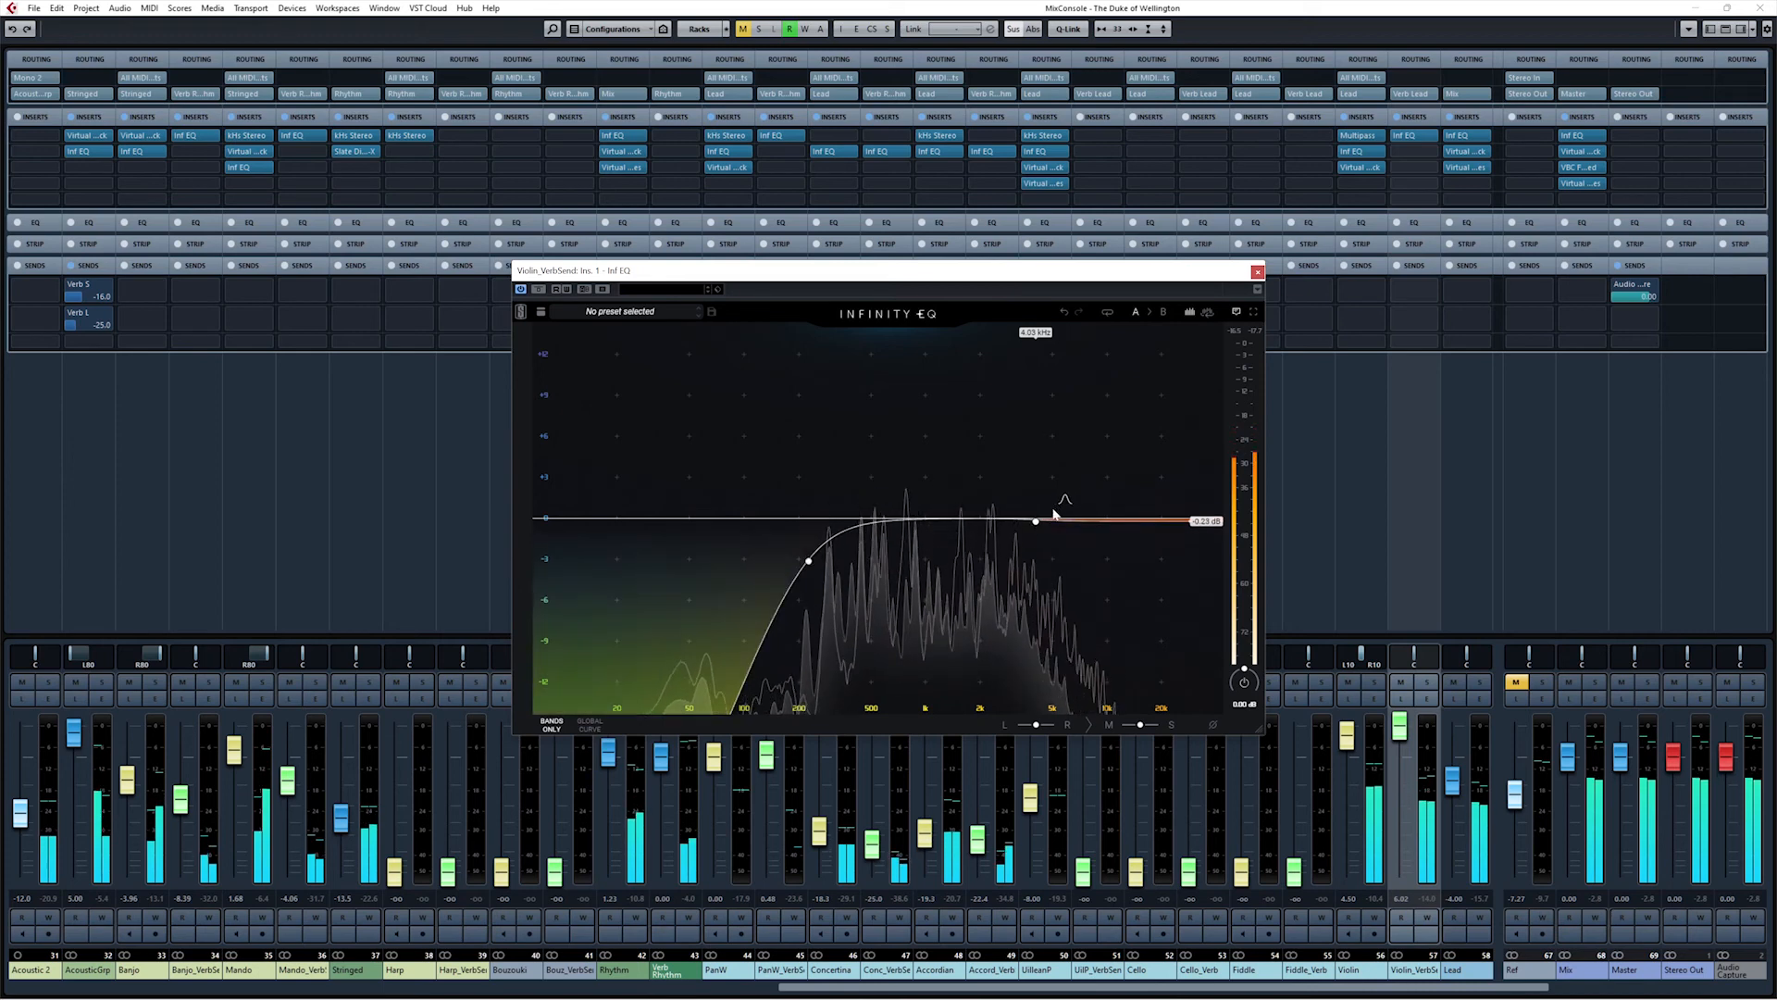
pyautogui.moveTo(1036, 521); pyautogui.dragTo(1036, 514)
pyautogui.click(1116, 492)
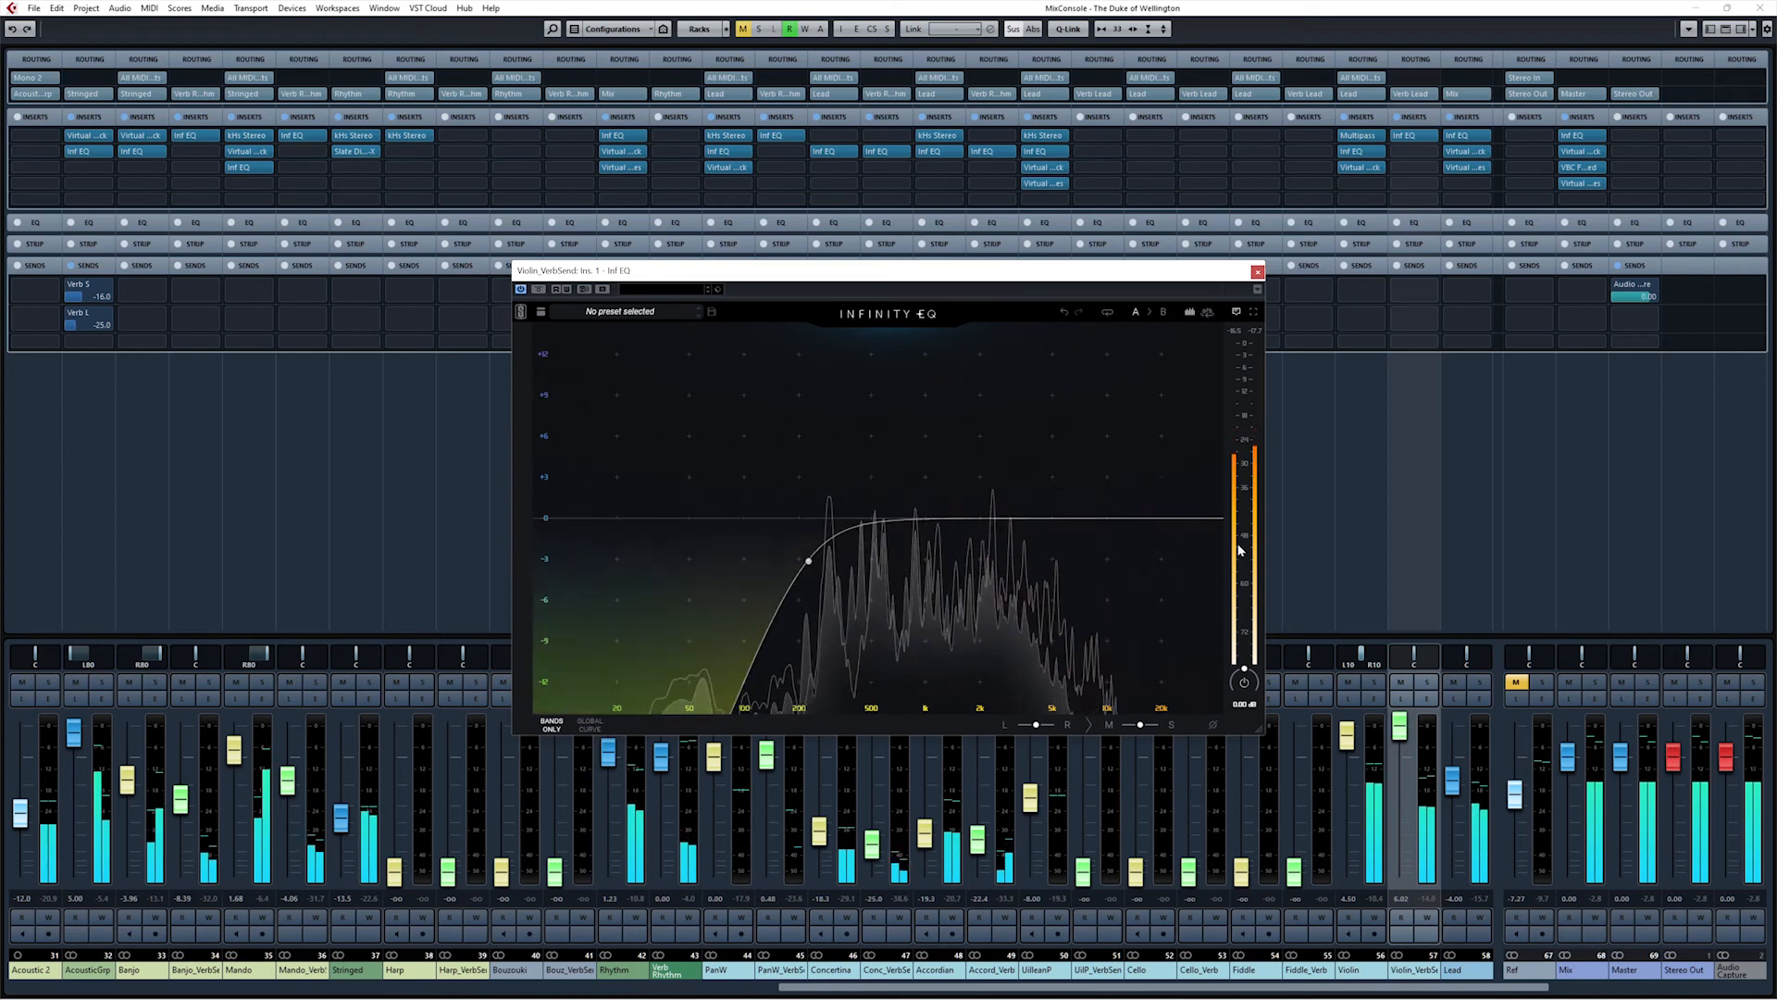
# Step: Lower the Violin verb send to about -0.8 dB
pyautogui.moveTo(1400, 734); pyautogui.dragTo(1401, 776)
pyautogui.moveTo(1399, 778); pyautogui.dragTo(1402, 768)
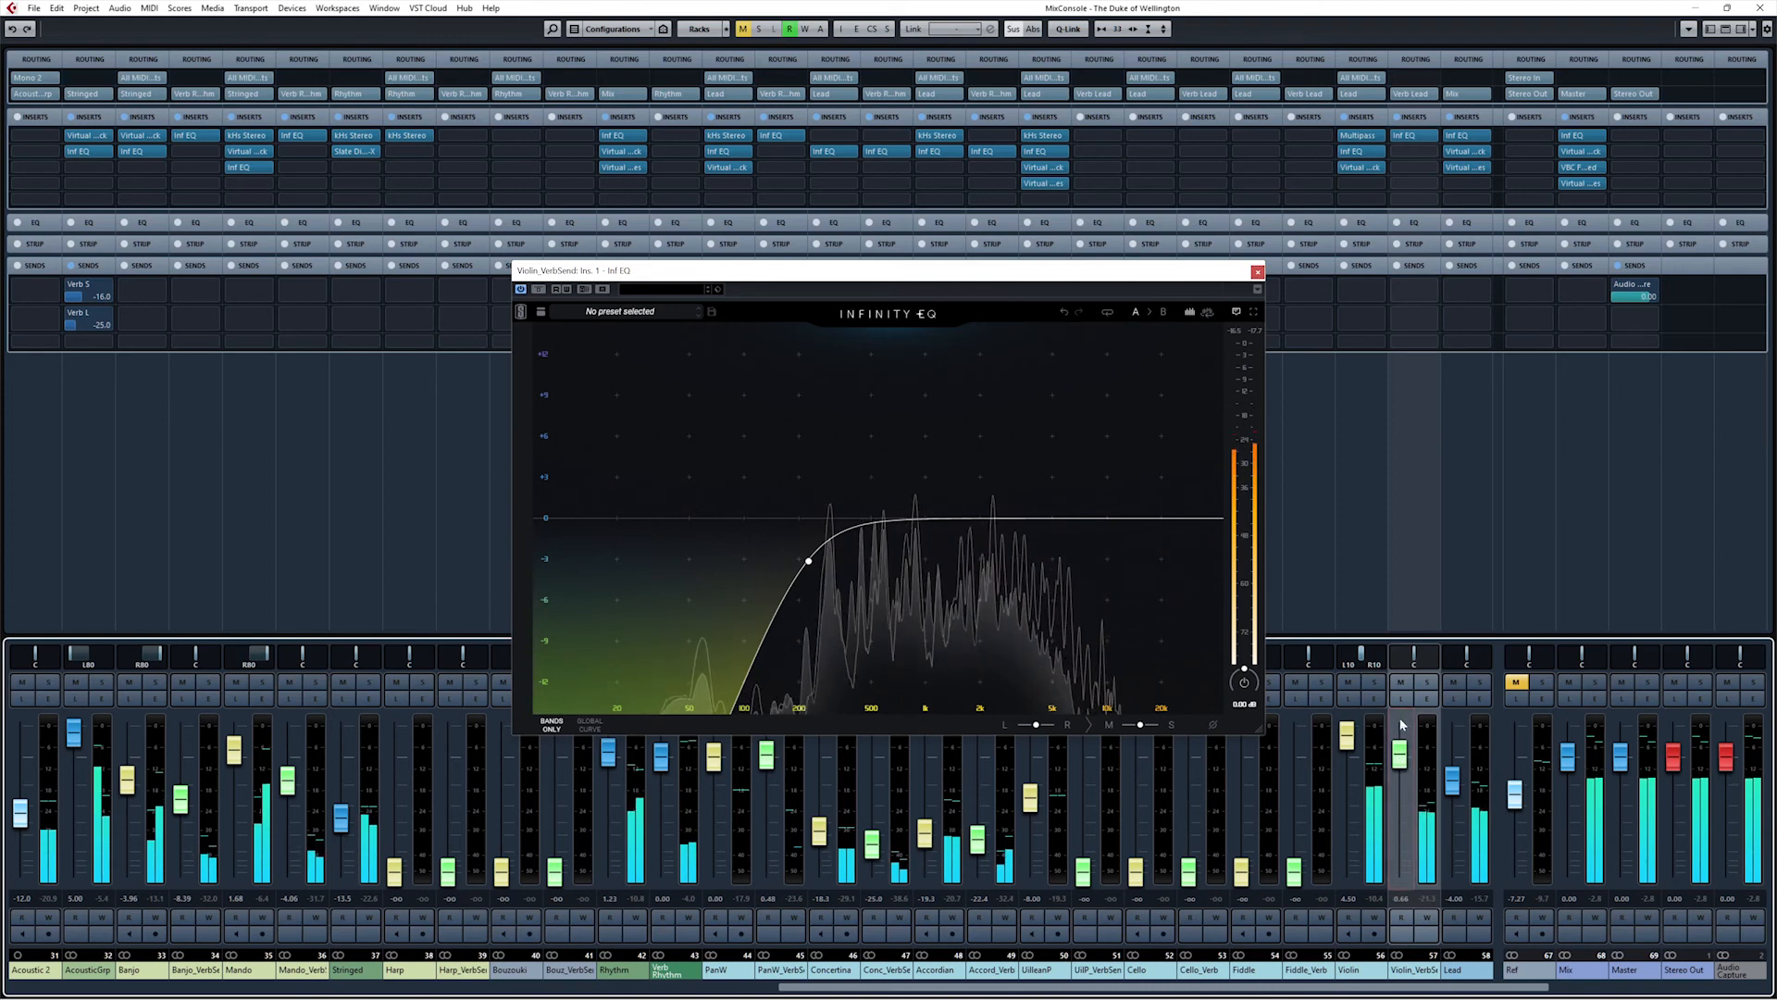
pyautogui.moveTo(1399, 753); pyautogui.dragTo(1399, 760)
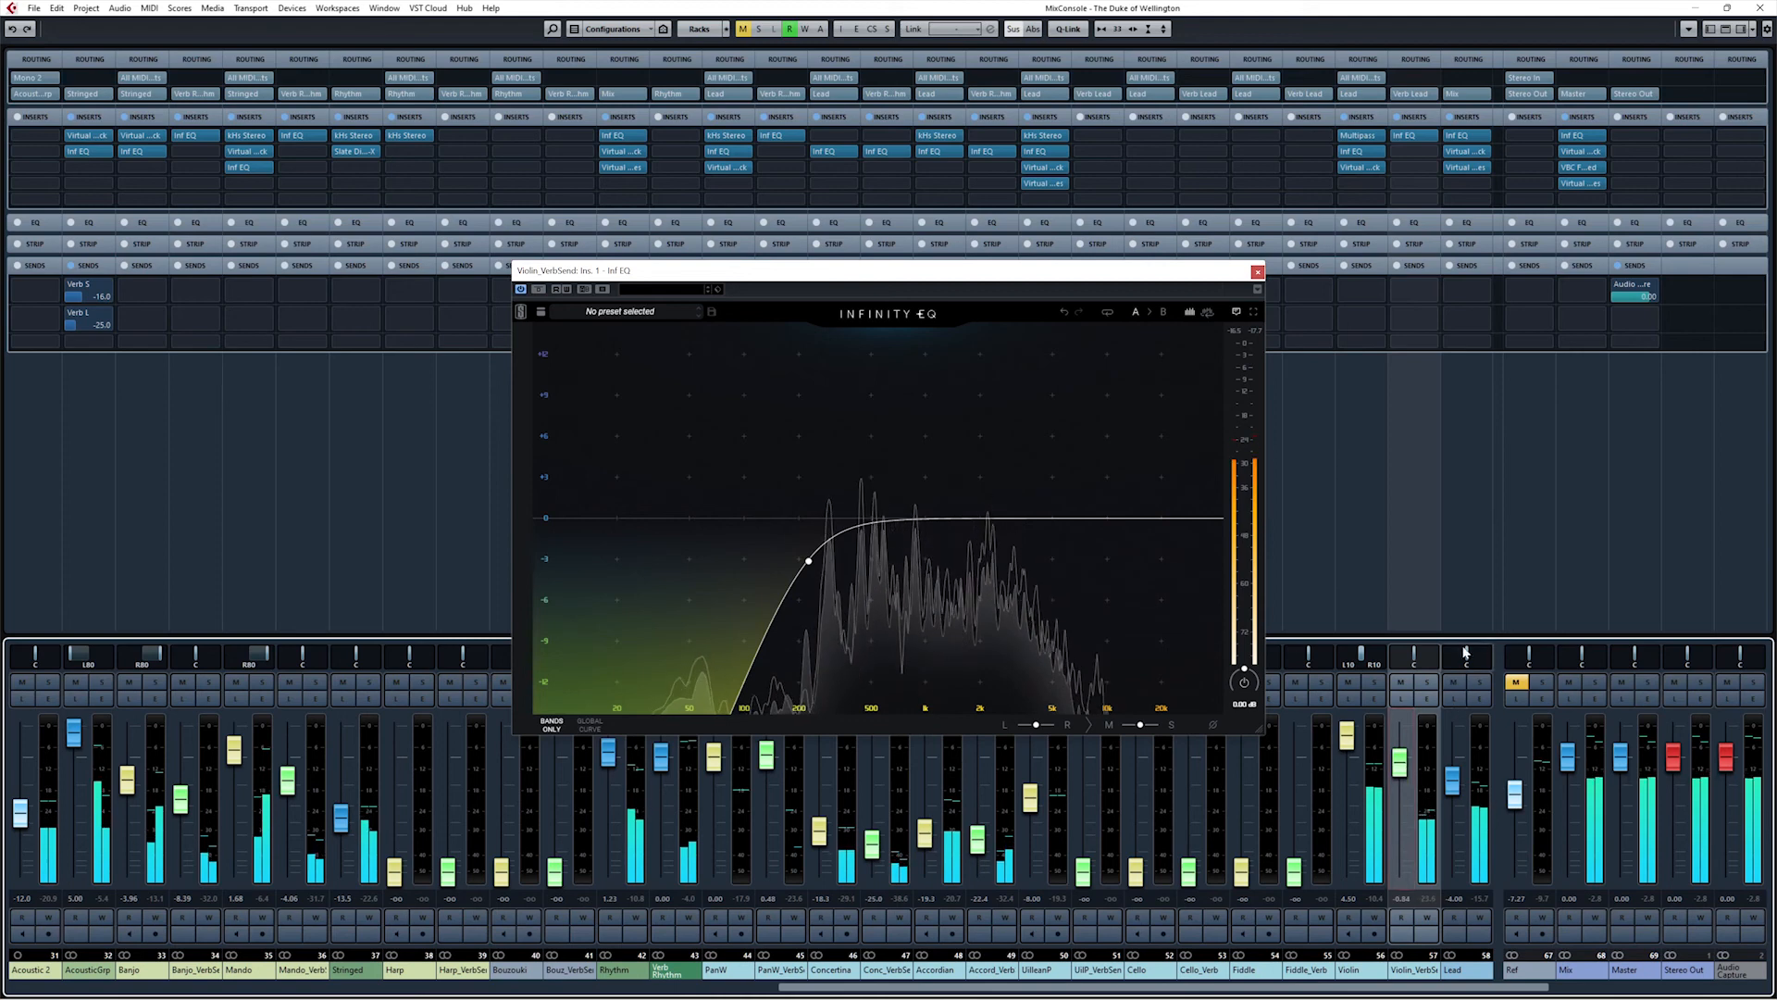
# Step: Compare using the Lead group's solo and the Violin verb send's mute, and lower that send to about -2.7 dB
pyautogui.click(1479, 682)
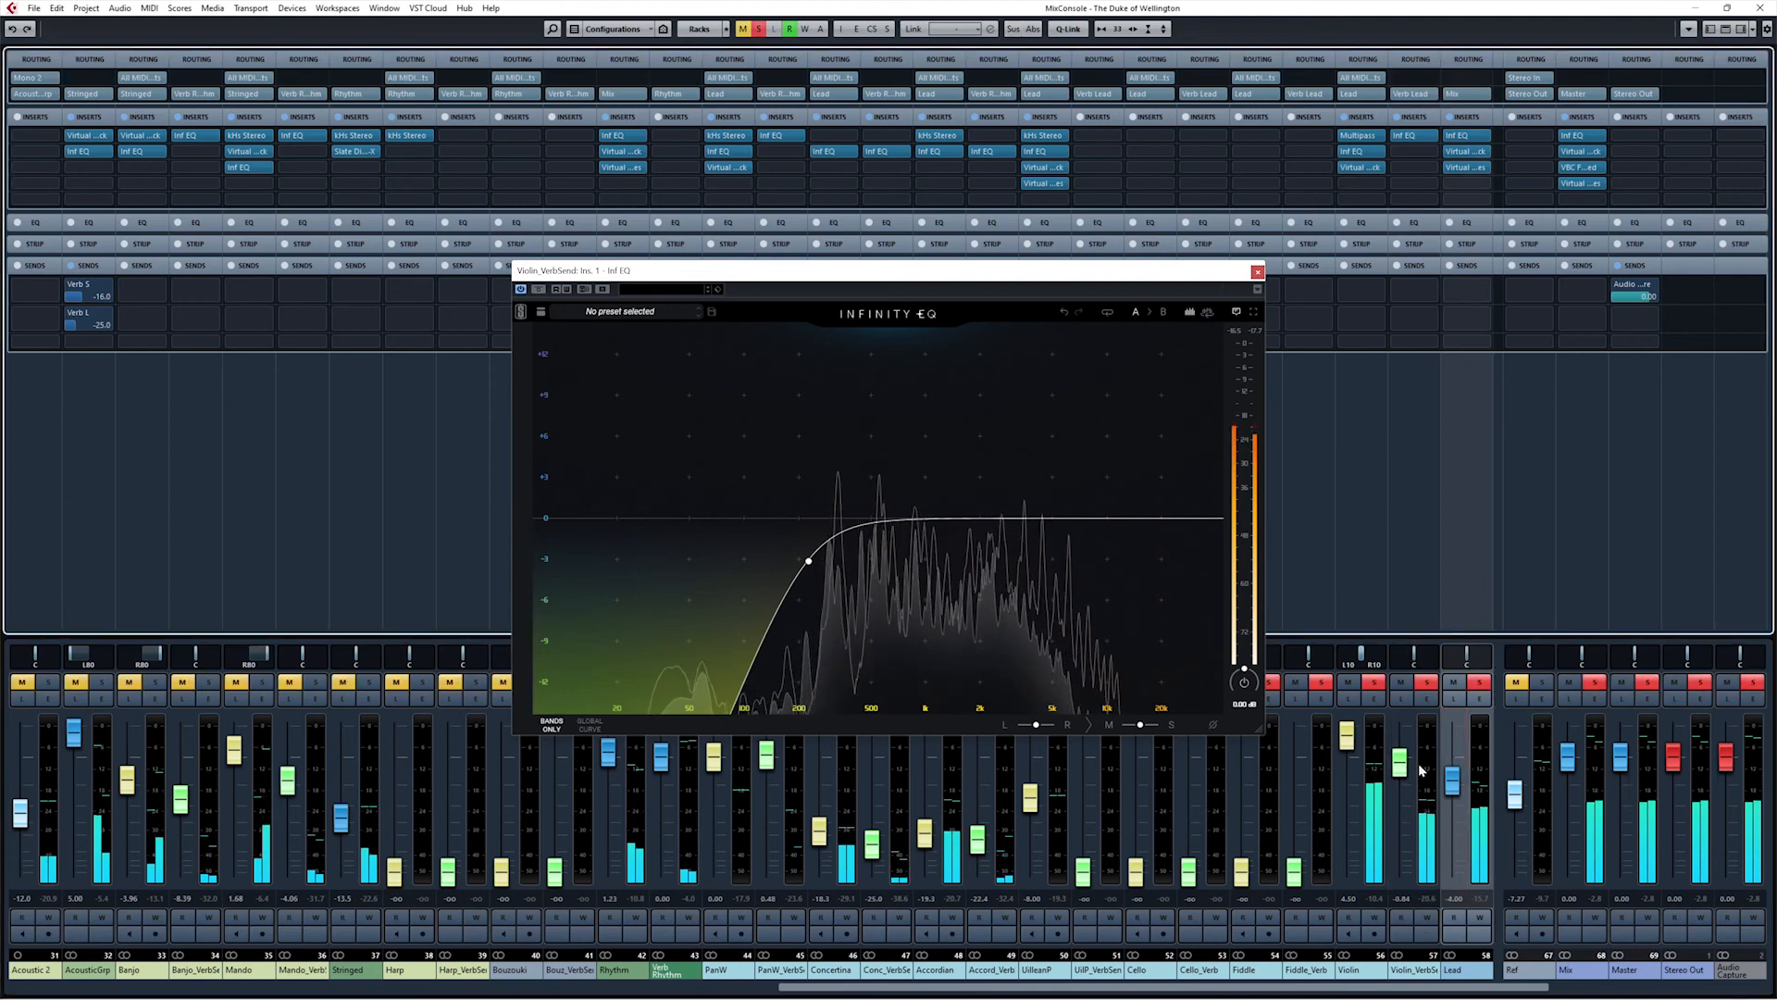
pyautogui.click(1471, 613)
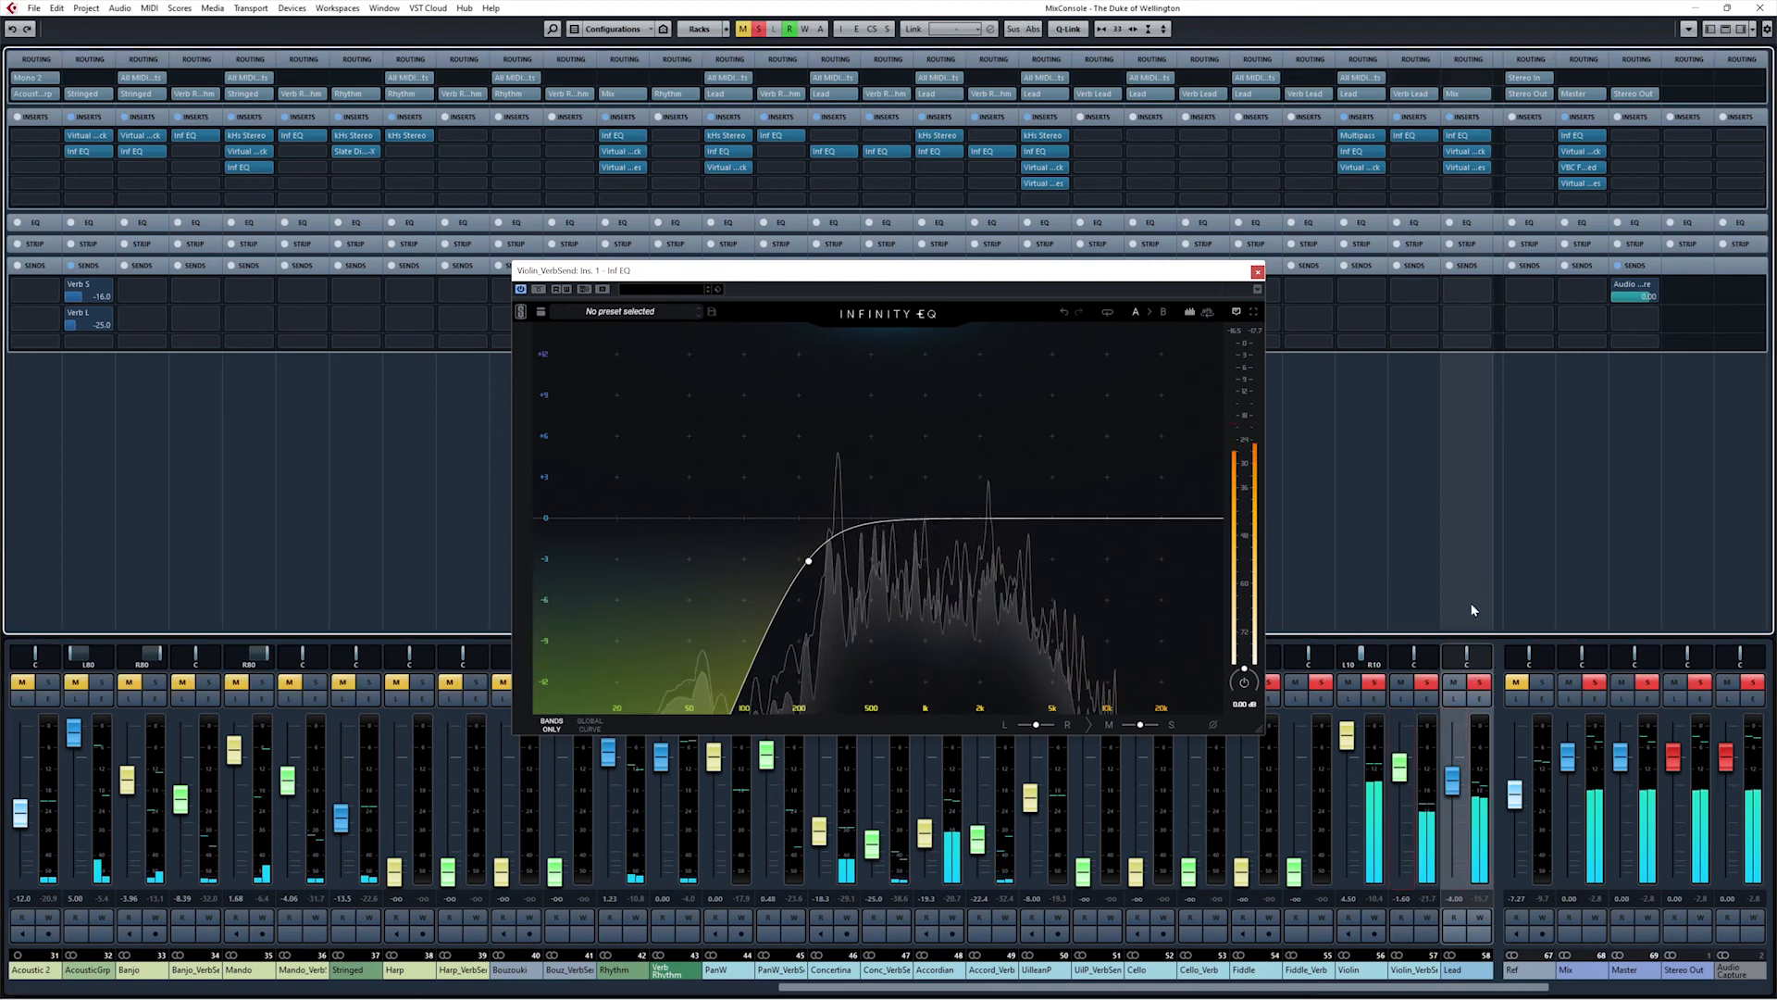
pyautogui.press('s')
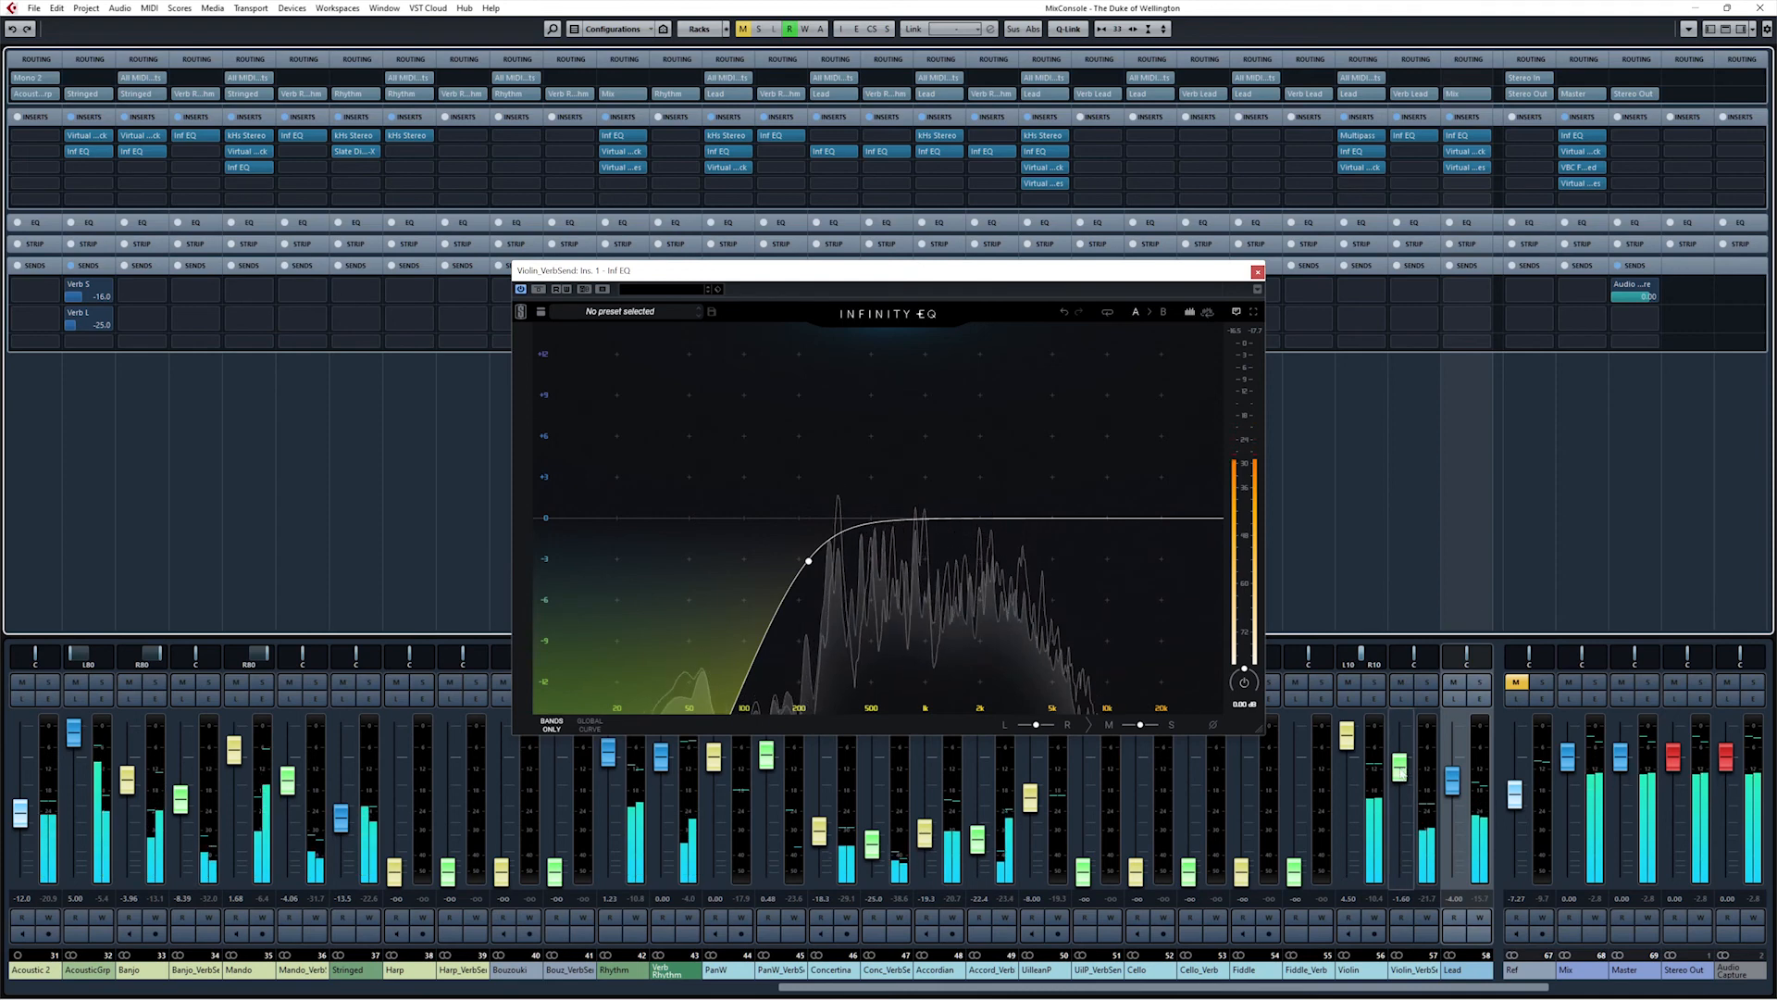
pyautogui.click(1401, 682)
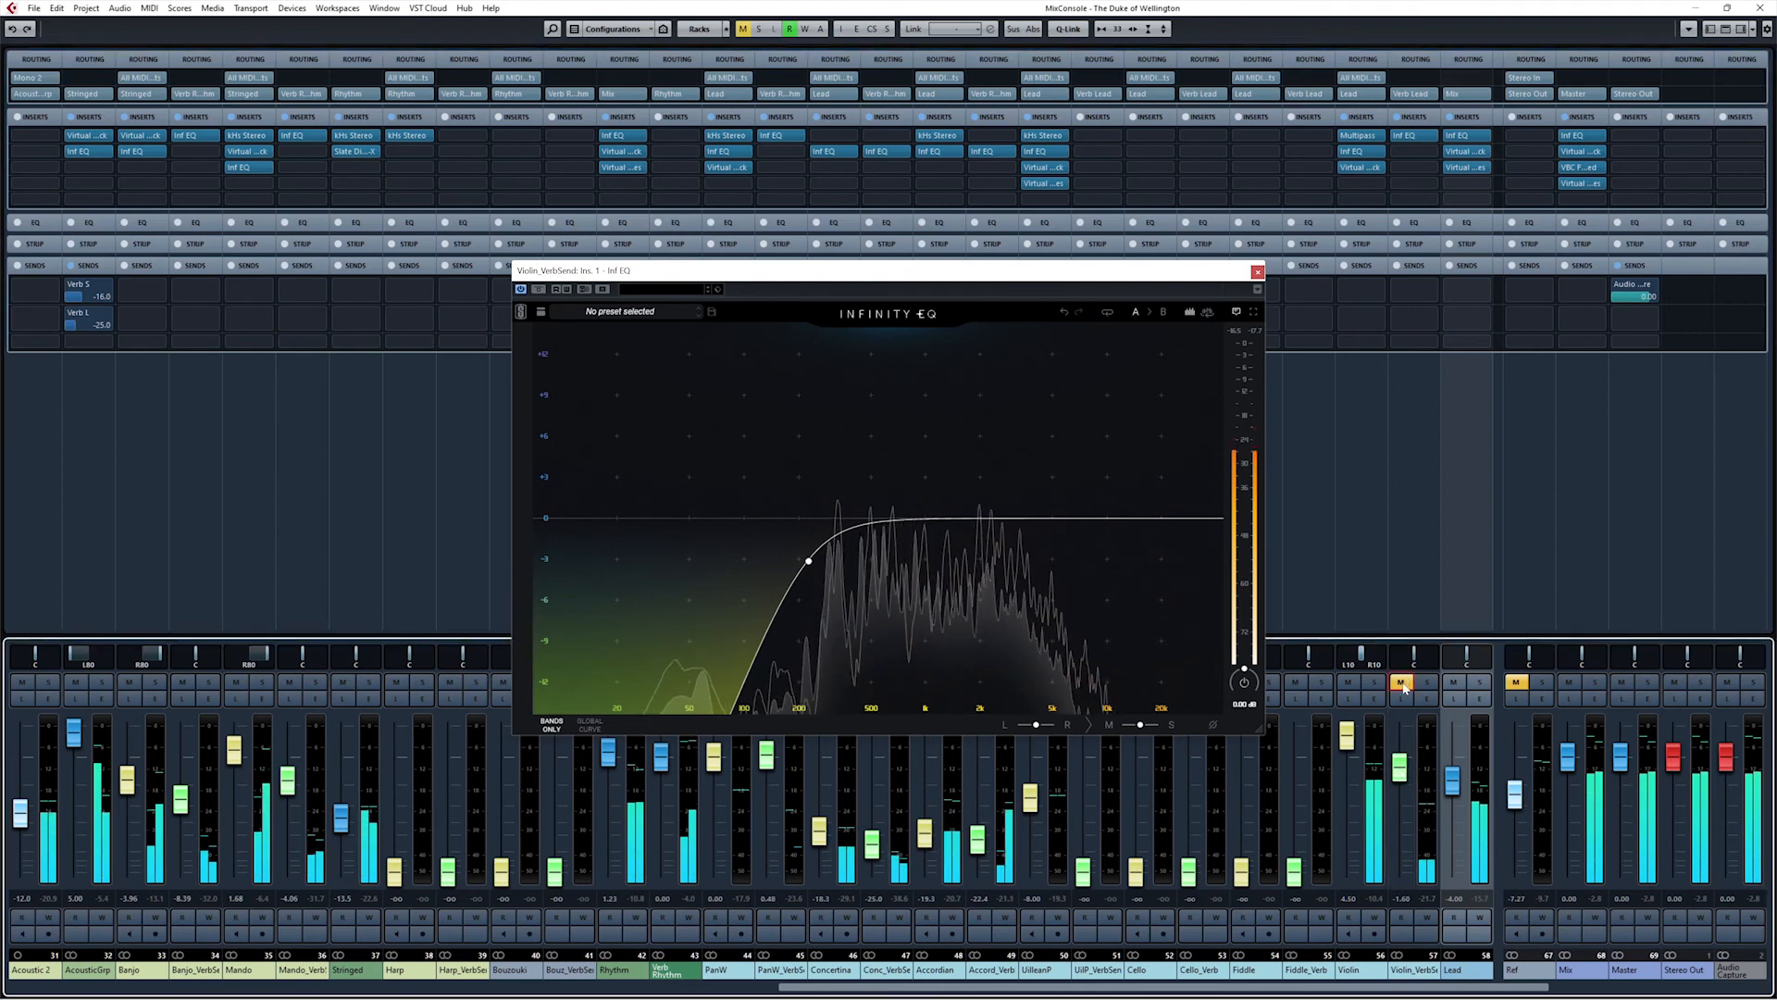
pyautogui.click(1401, 682)
pyautogui.moveTo(1398, 782)
pyautogui.mouseDown()
pyautogui.moveTo(1401, 884)
pyautogui.moveTo(1409, 729)
pyautogui.moveTo(1423, 789)
pyautogui.mouseUp()
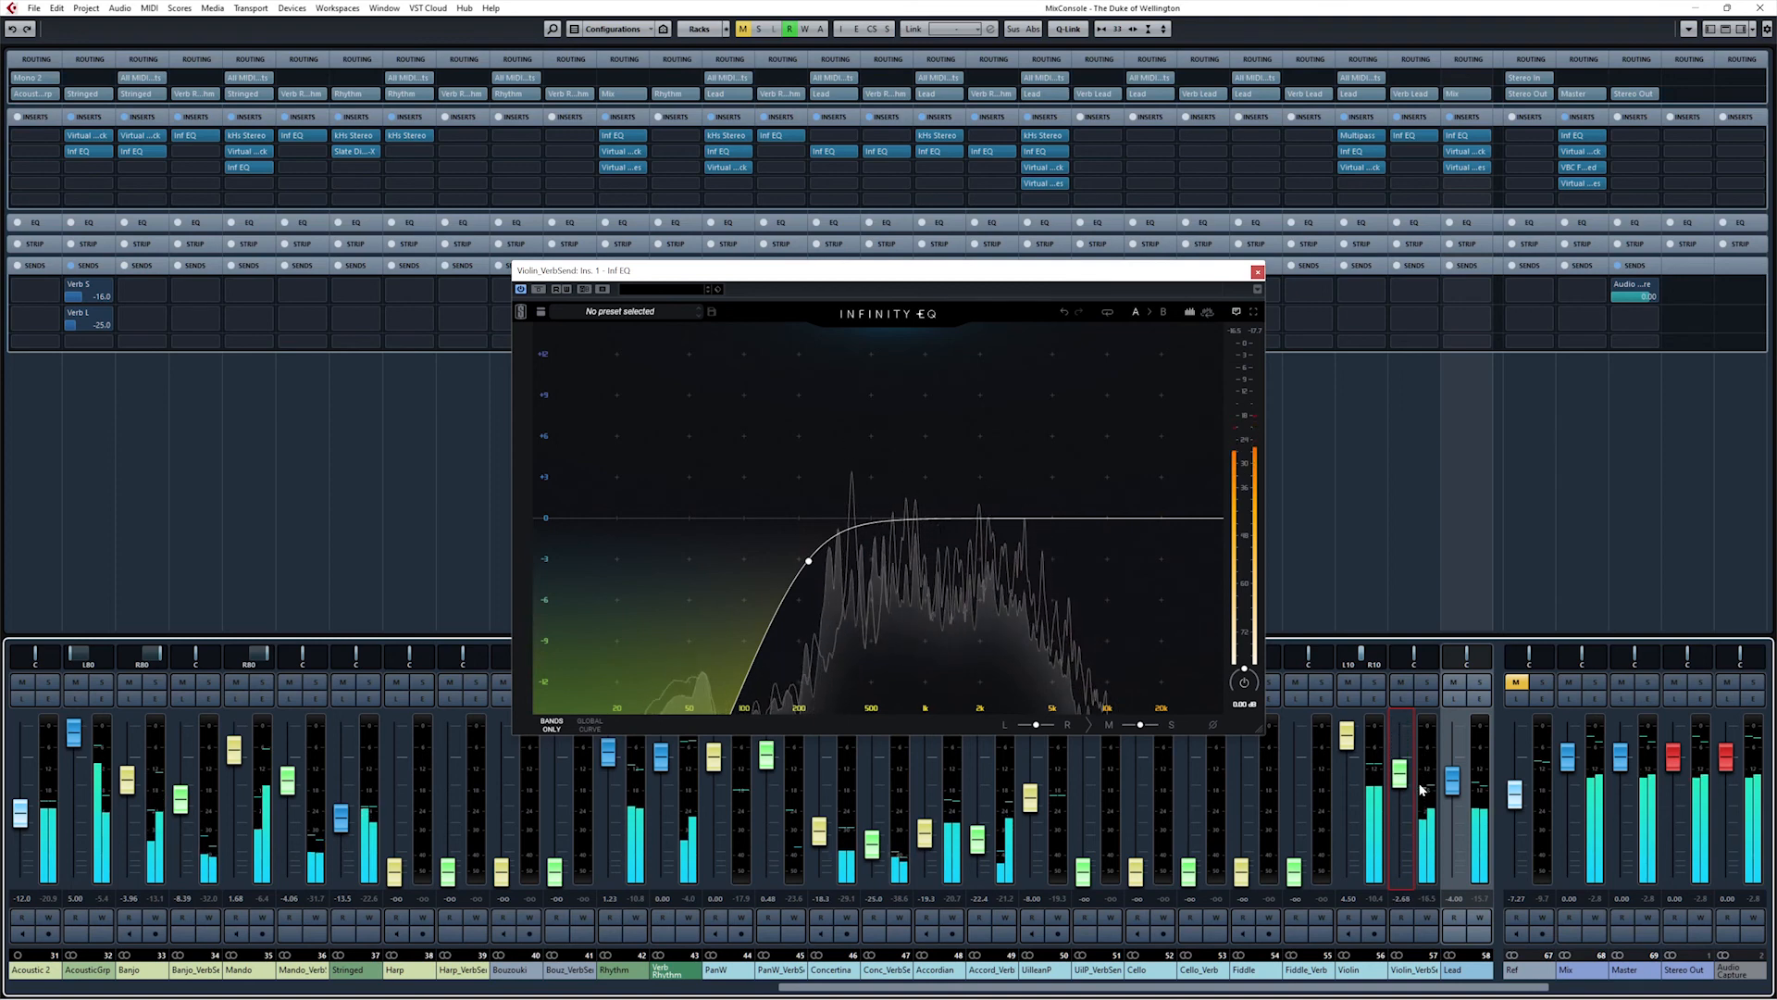
# Step: Set the Control Room monitoring level to -25 dB
pyautogui.press('F10')
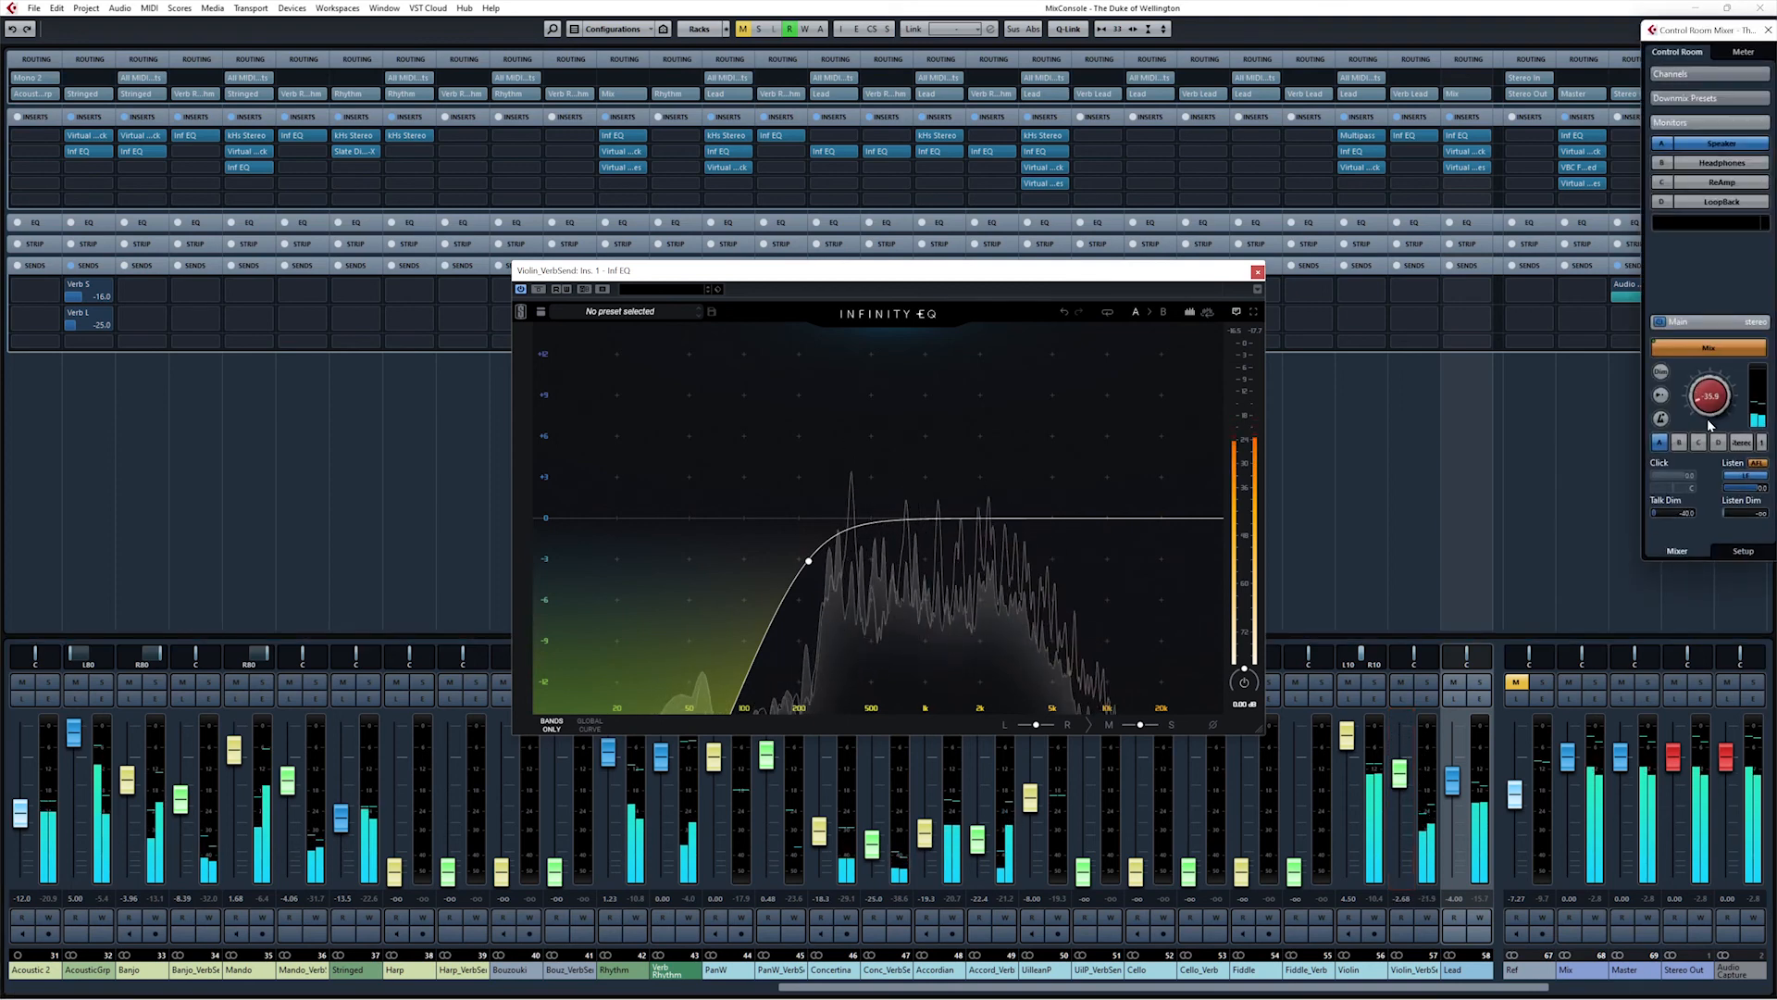
pyautogui.doubleClick(1709, 408)
pyautogui.write('-')
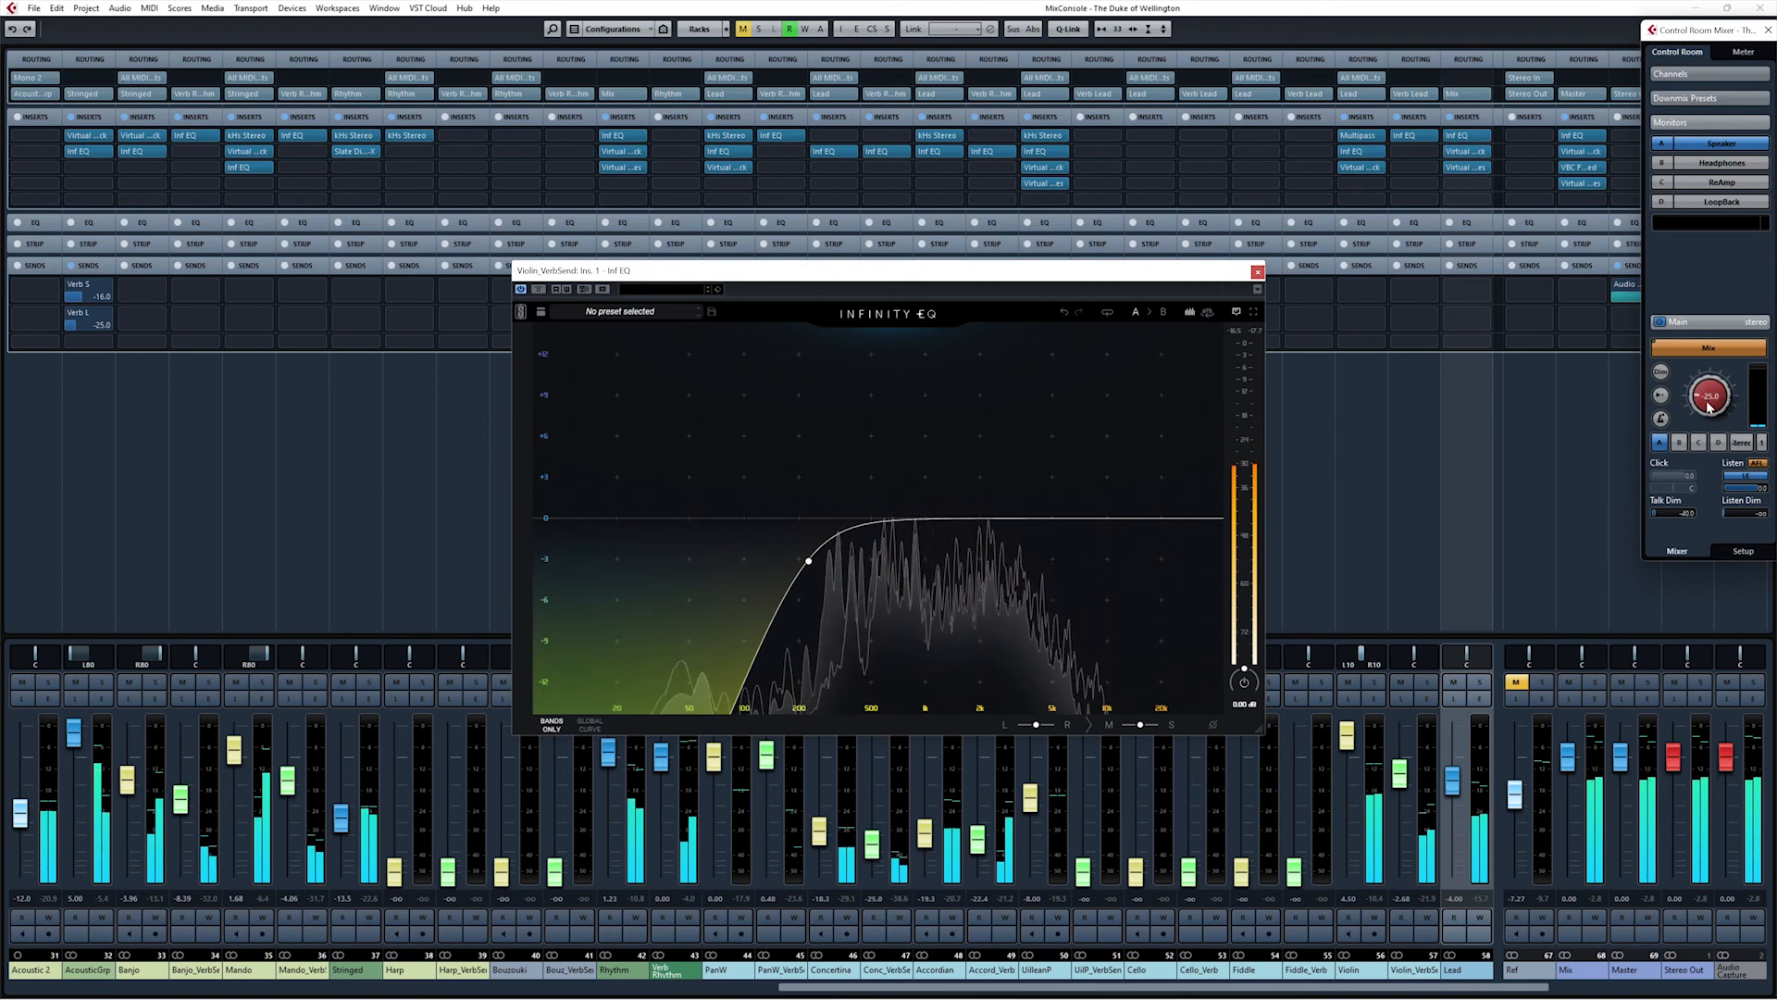
pyautogui.press('F10')
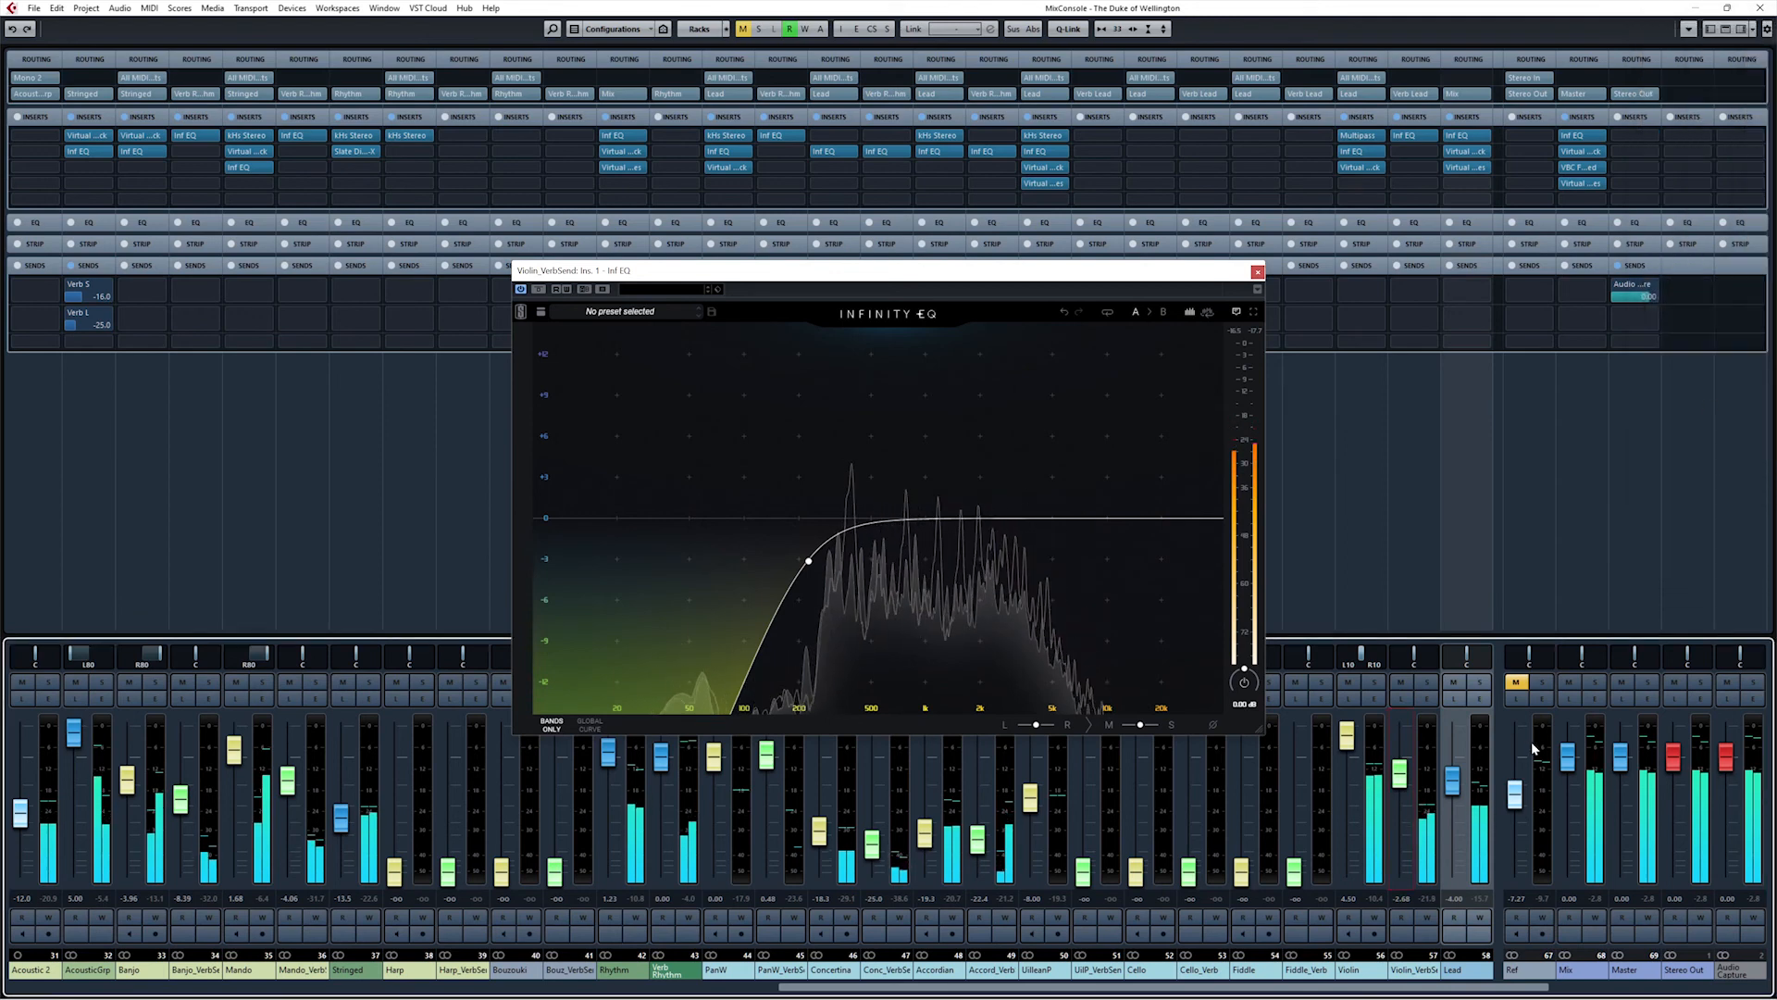
# Step: Close the EQ window, lower the Violin verb send to about -4 dB, and solo the Lead group to check it
pyautogui.click(1257, 271)
pyautogui.click(1402, 785)
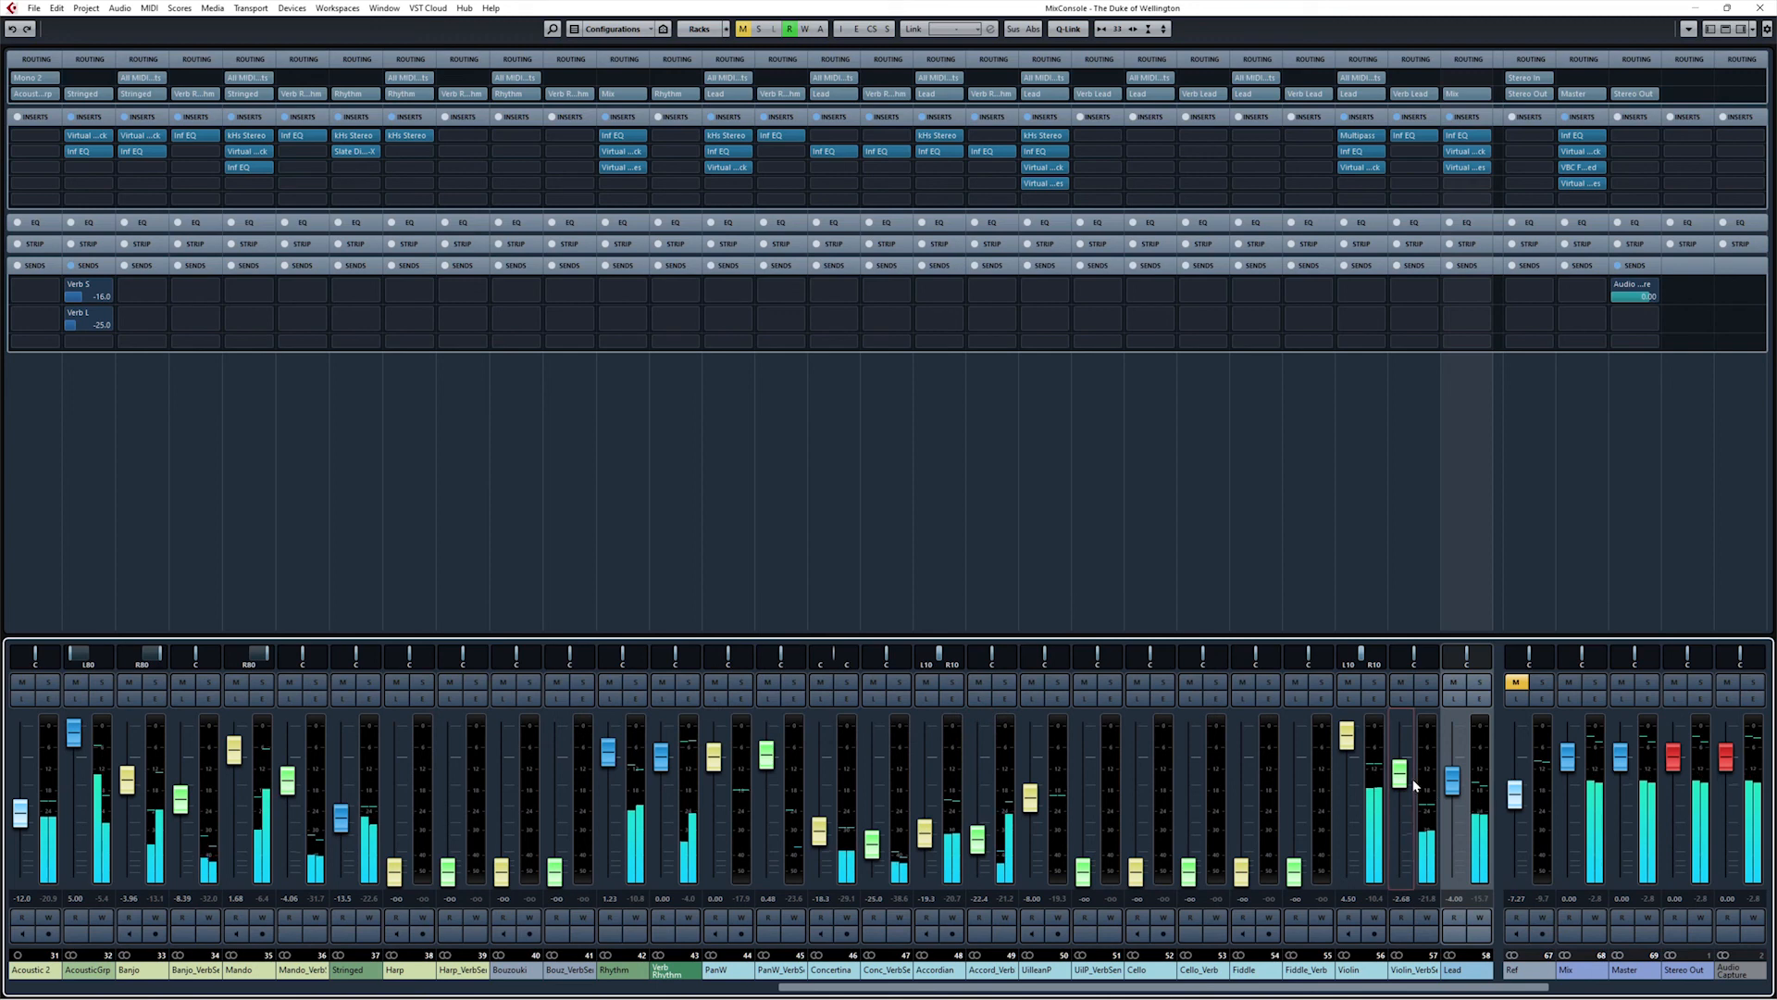
pyautogui.moveTo(1403, 786); pyautogui.dragTo(1397, 846)
pyautogui.click(1487, 577)
pyautogui.press('s')
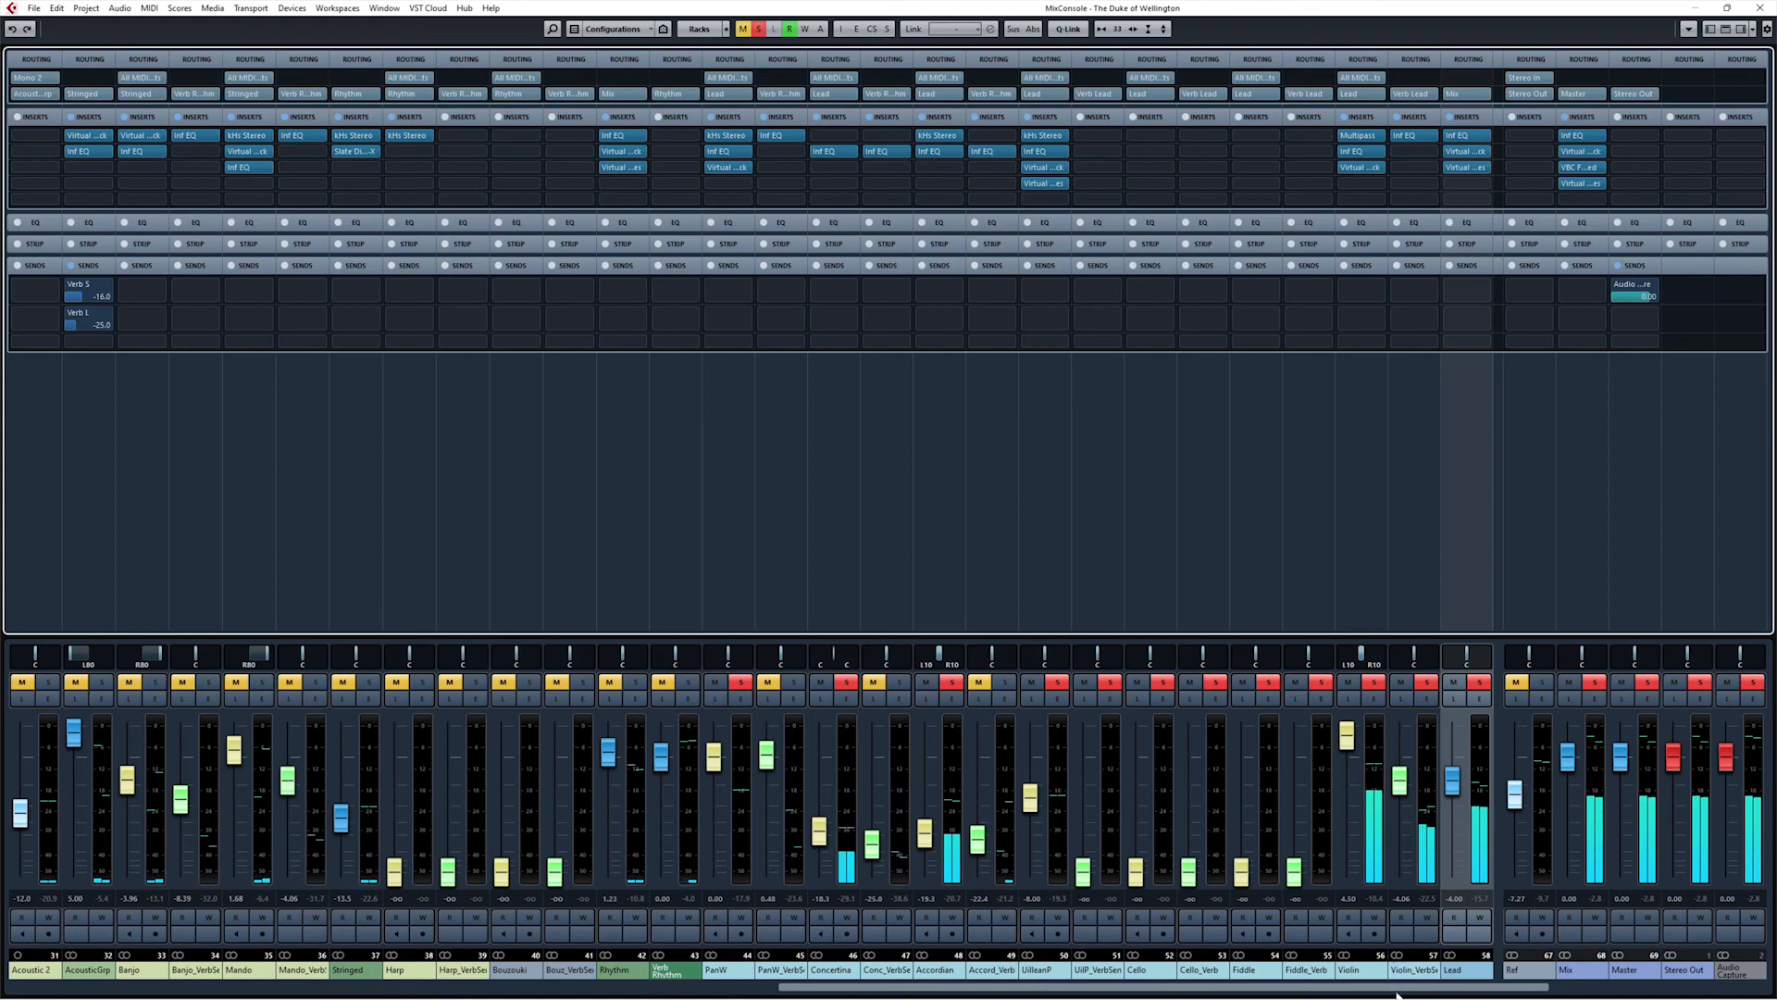
# Step: Mute and unmute the Verb Percussion, Rhythm, Lead, S and L channels together to compare the mix with and without reverb
pyautogui.moveTo(1400, 994); pyautogui.dragTo(1479, 990)
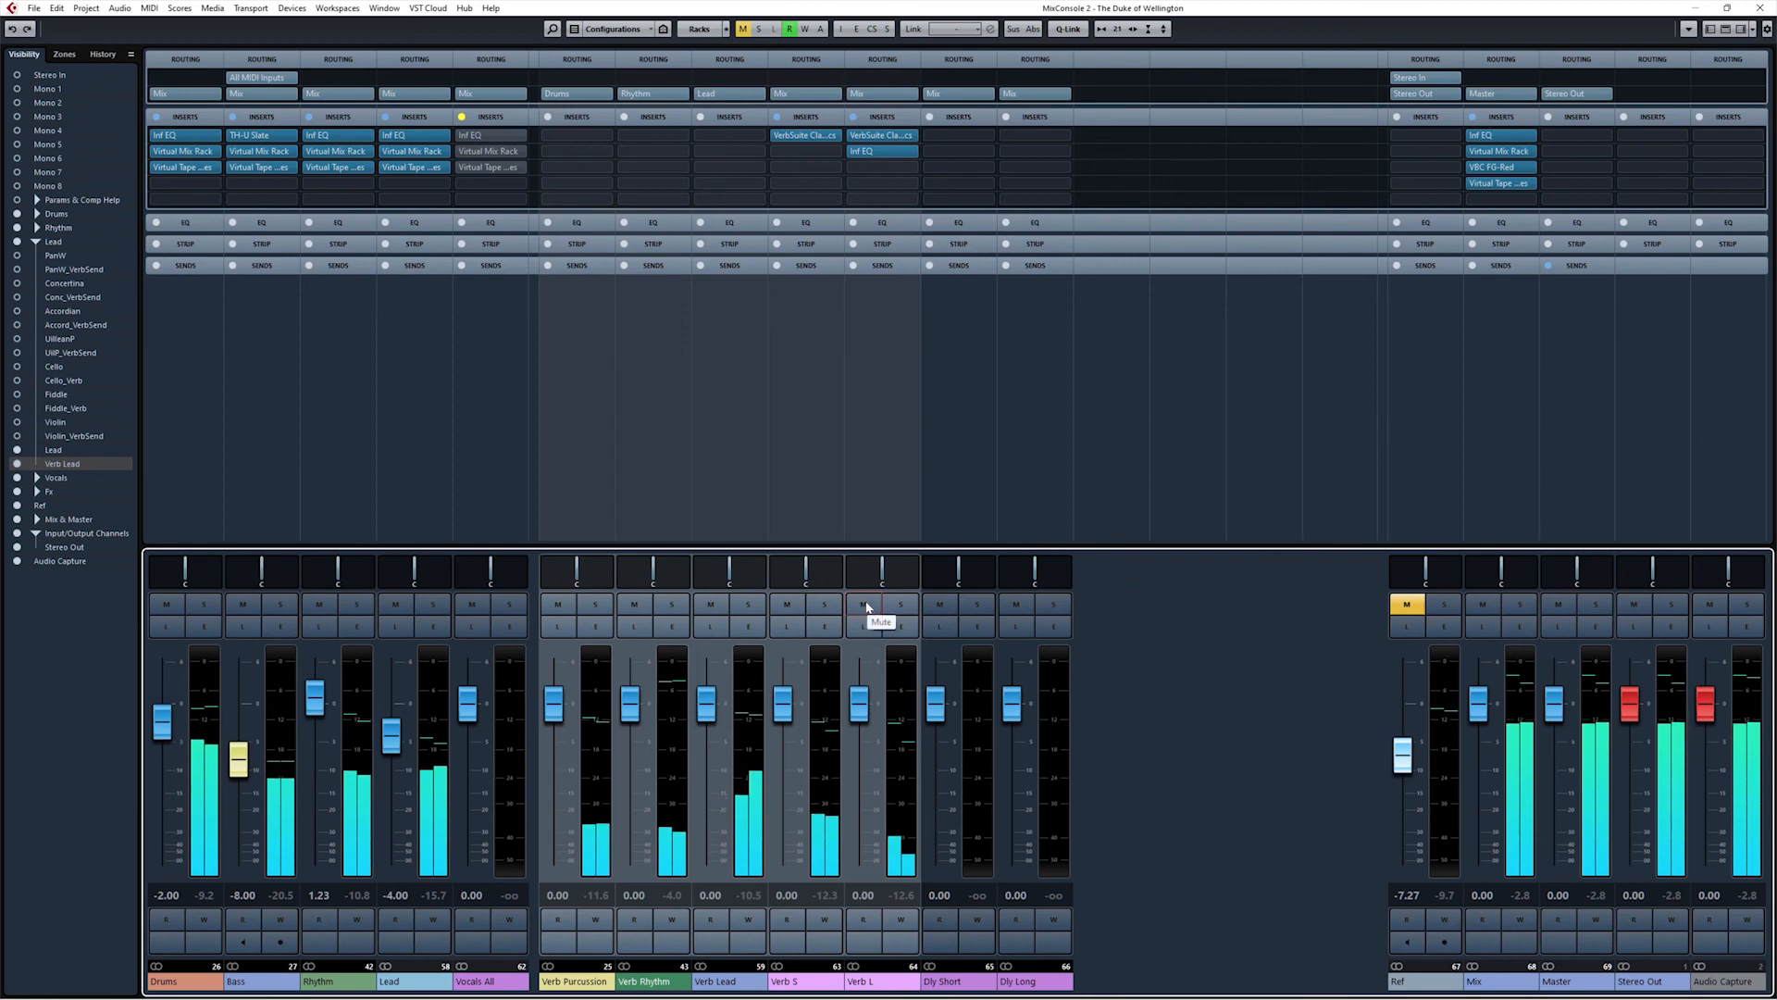
pyautogui.hotkey('alt', 'shift')
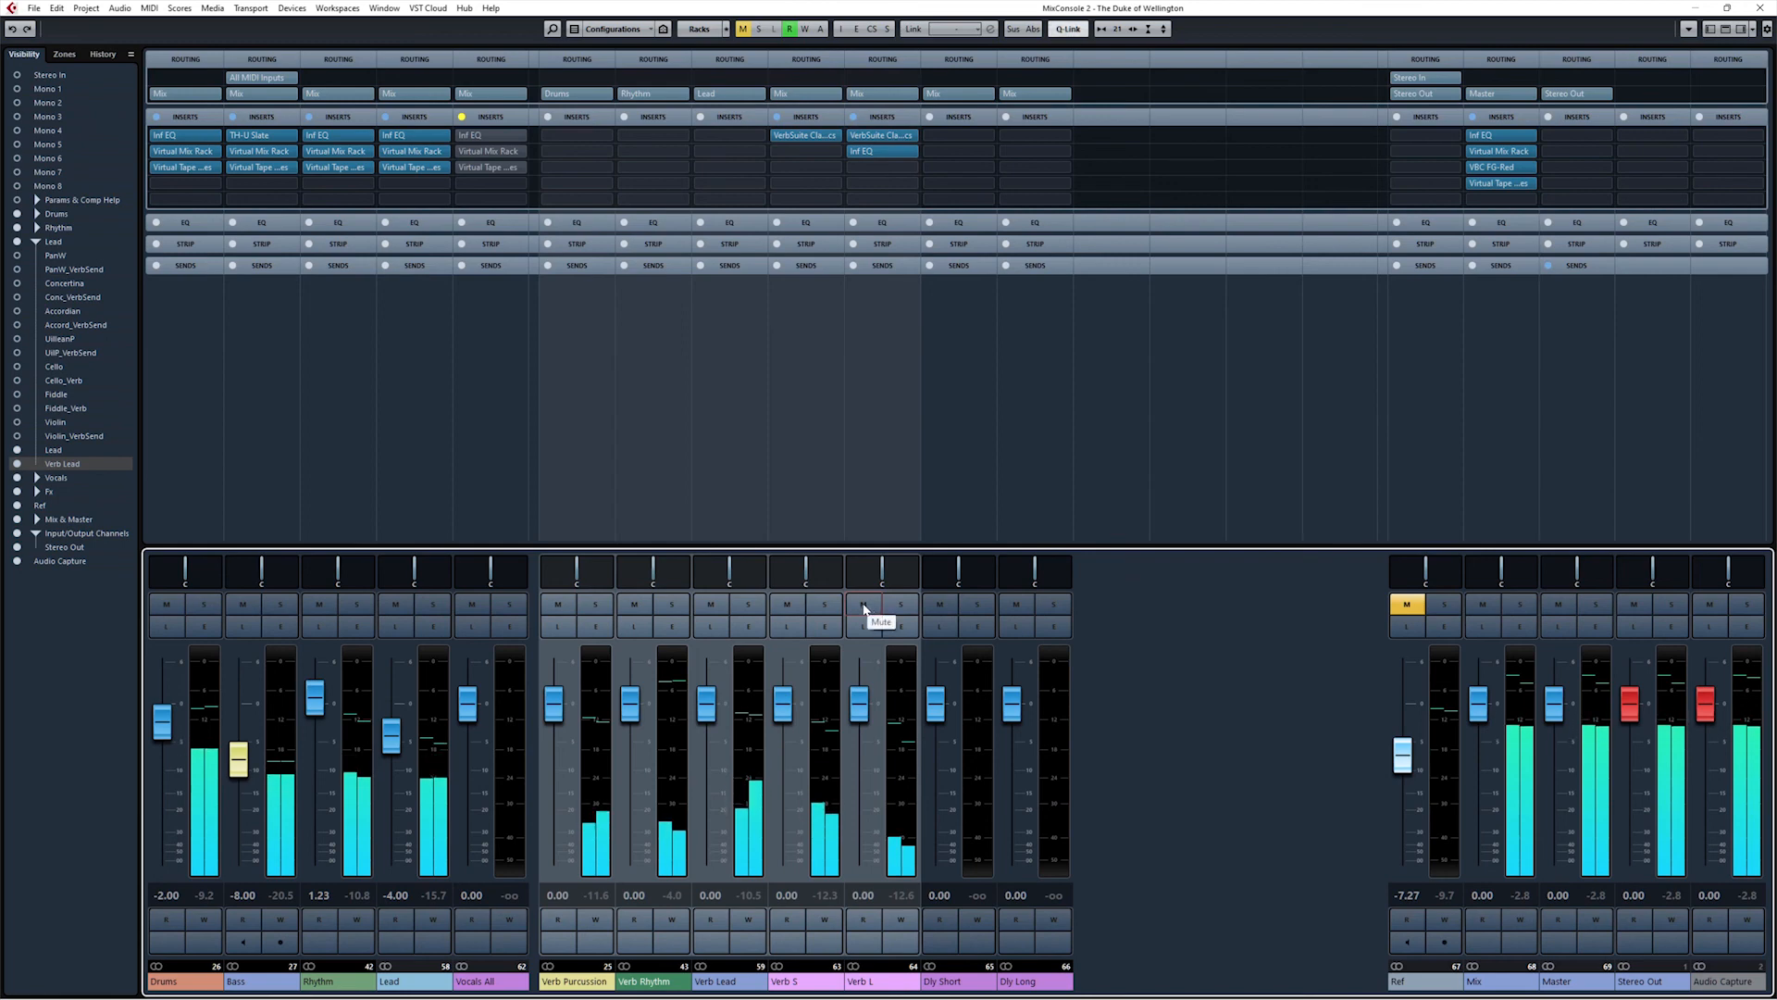
pyautogui.click(863, 606)
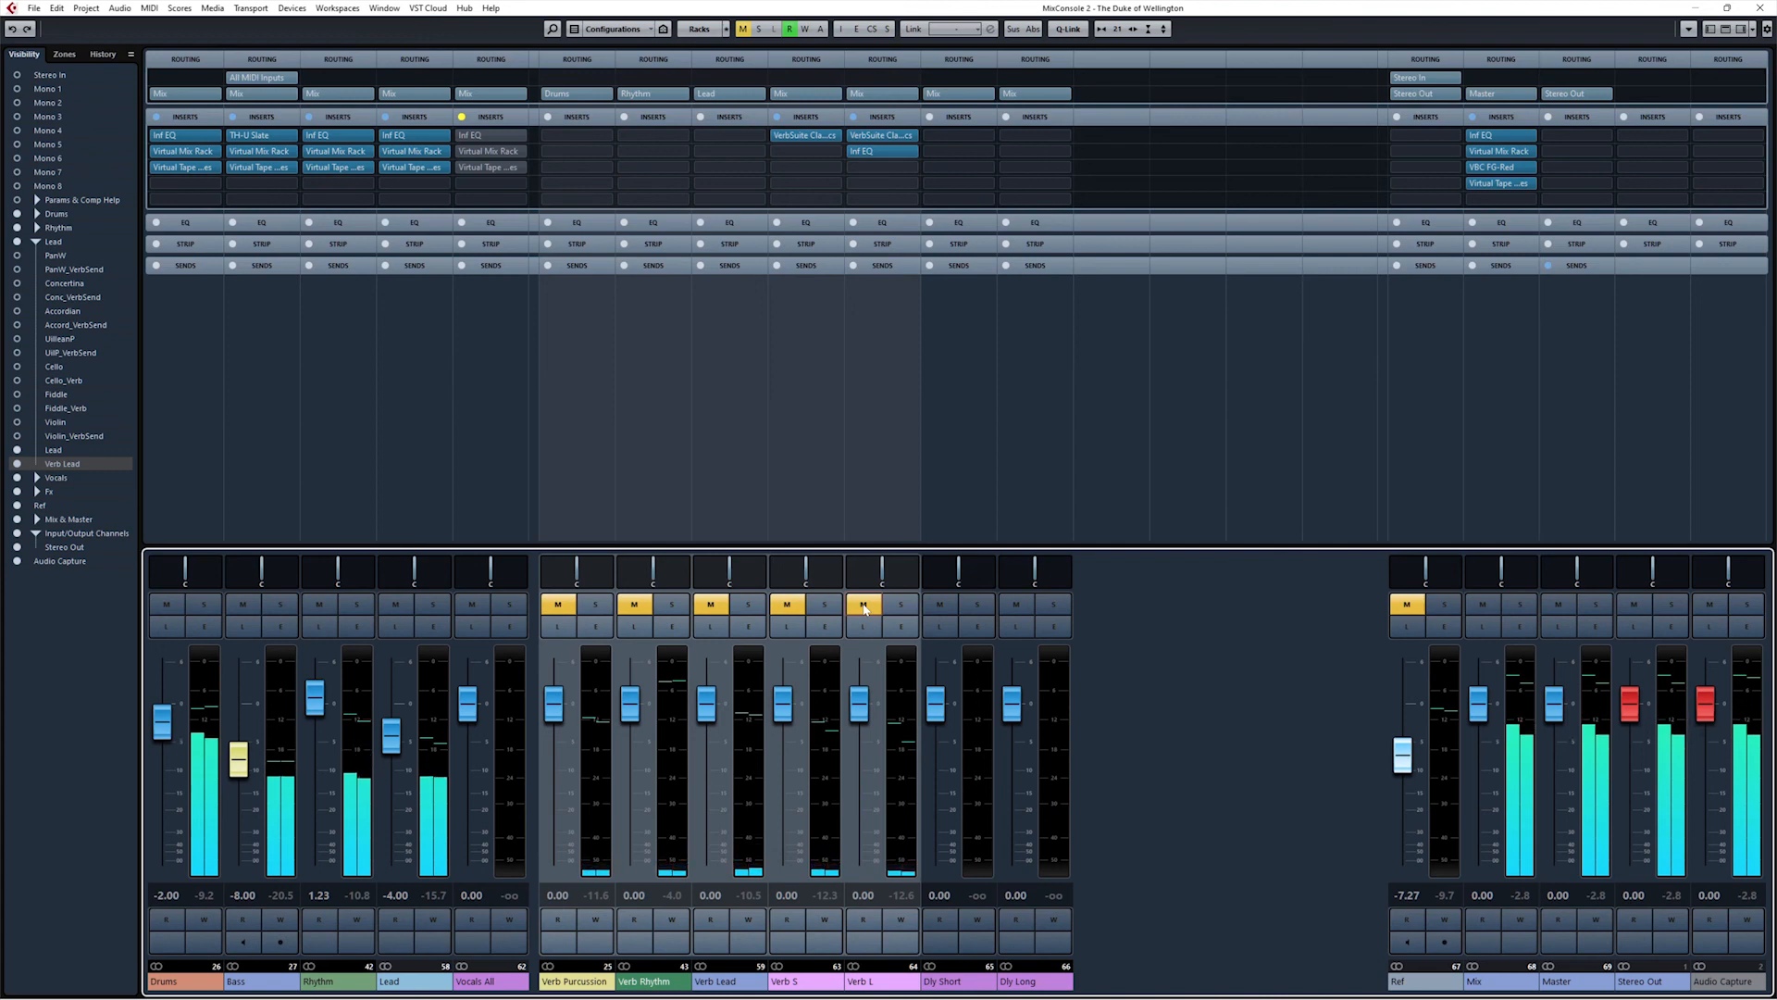
pyautogui.hotkey('alt', 'shift')
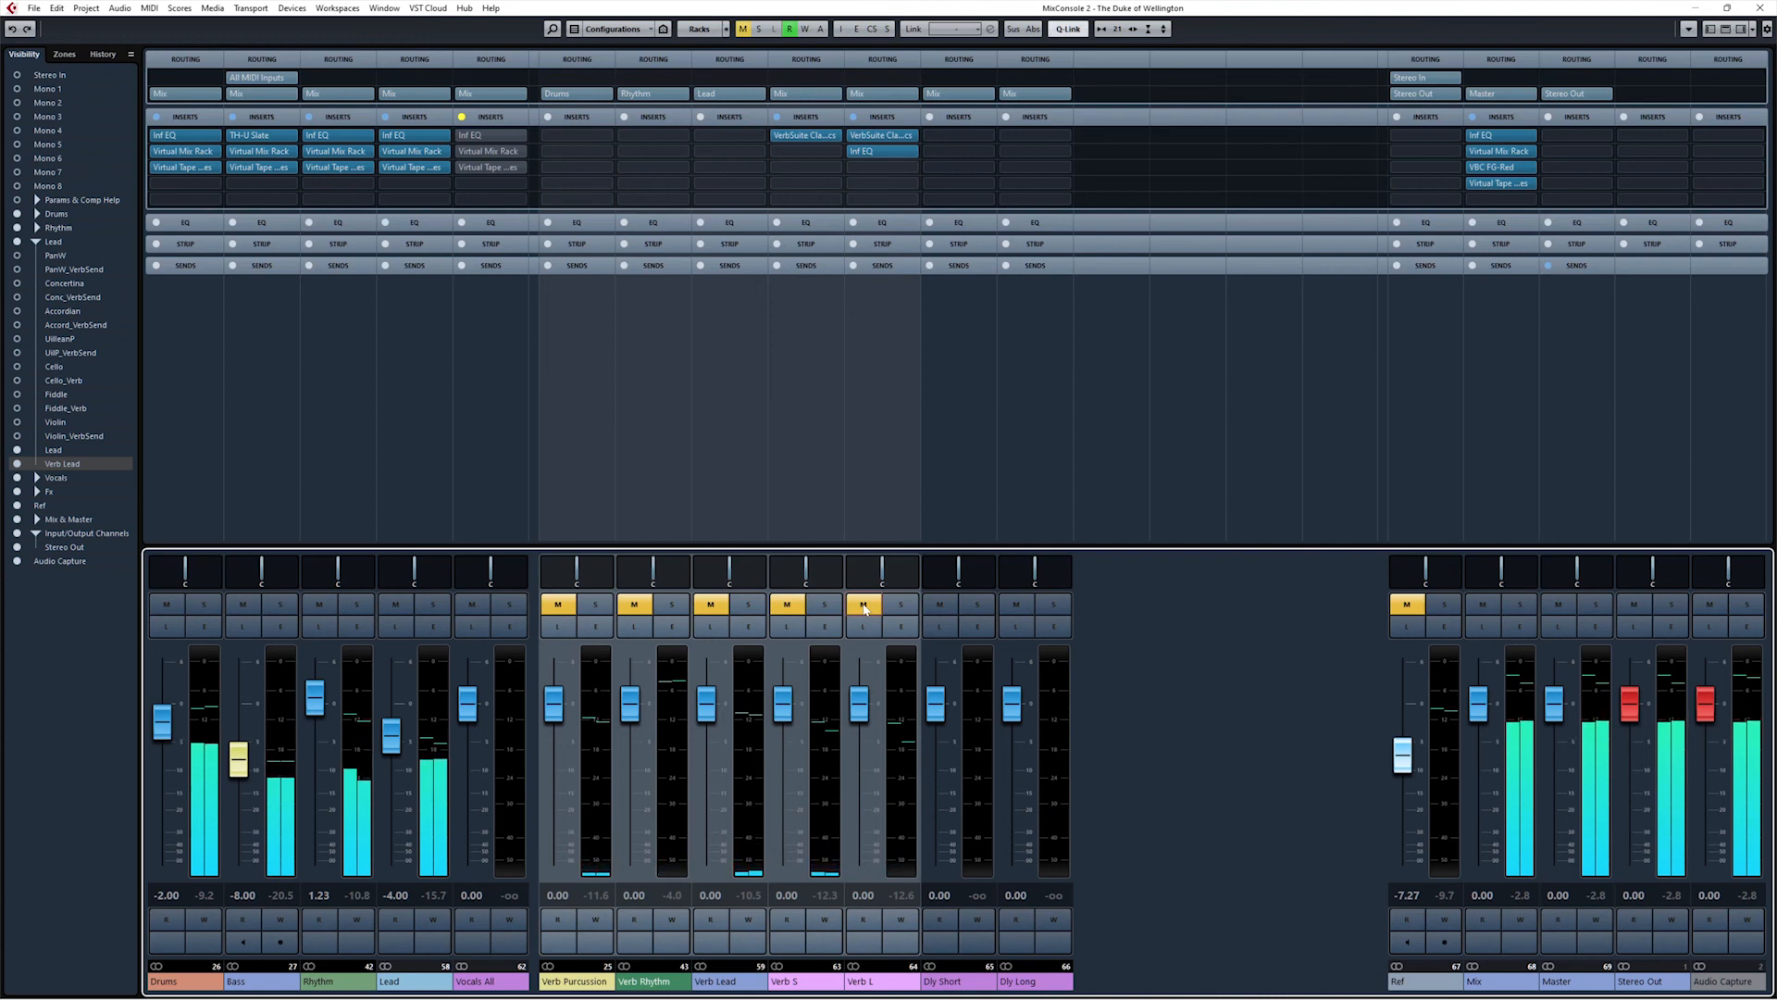
pyautogui.click(864, 606)
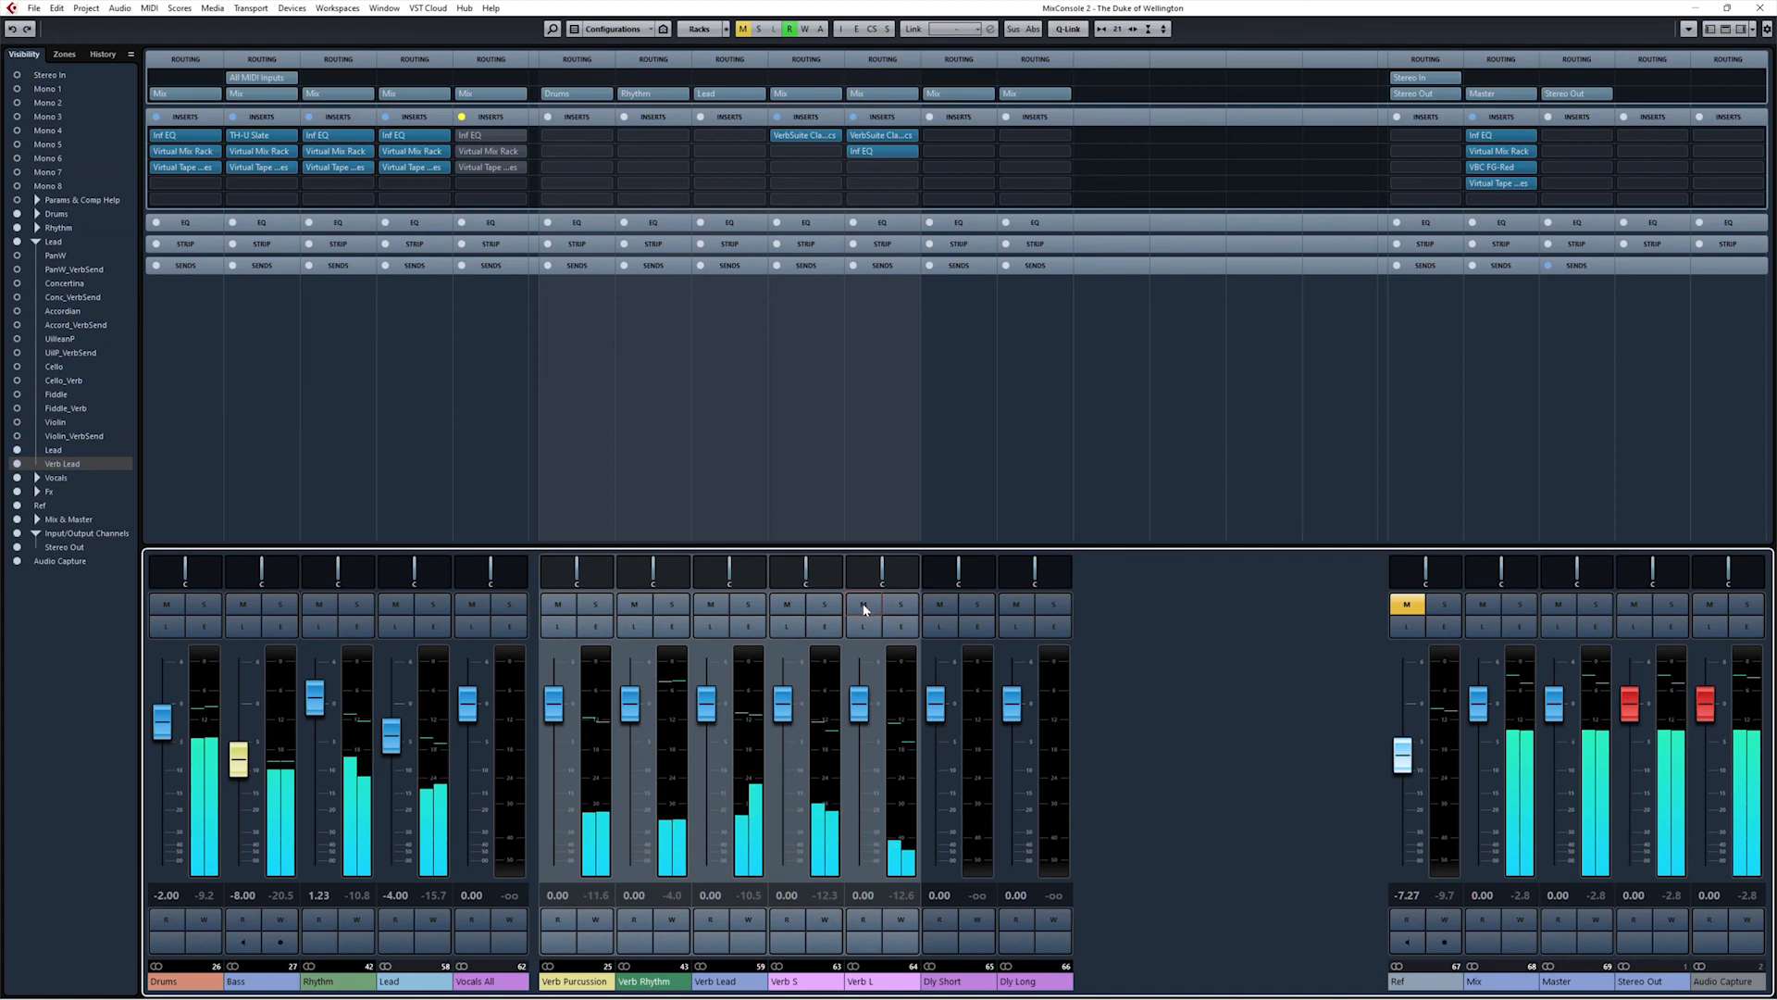
pyautogui.hotkey('shift', 'alt')
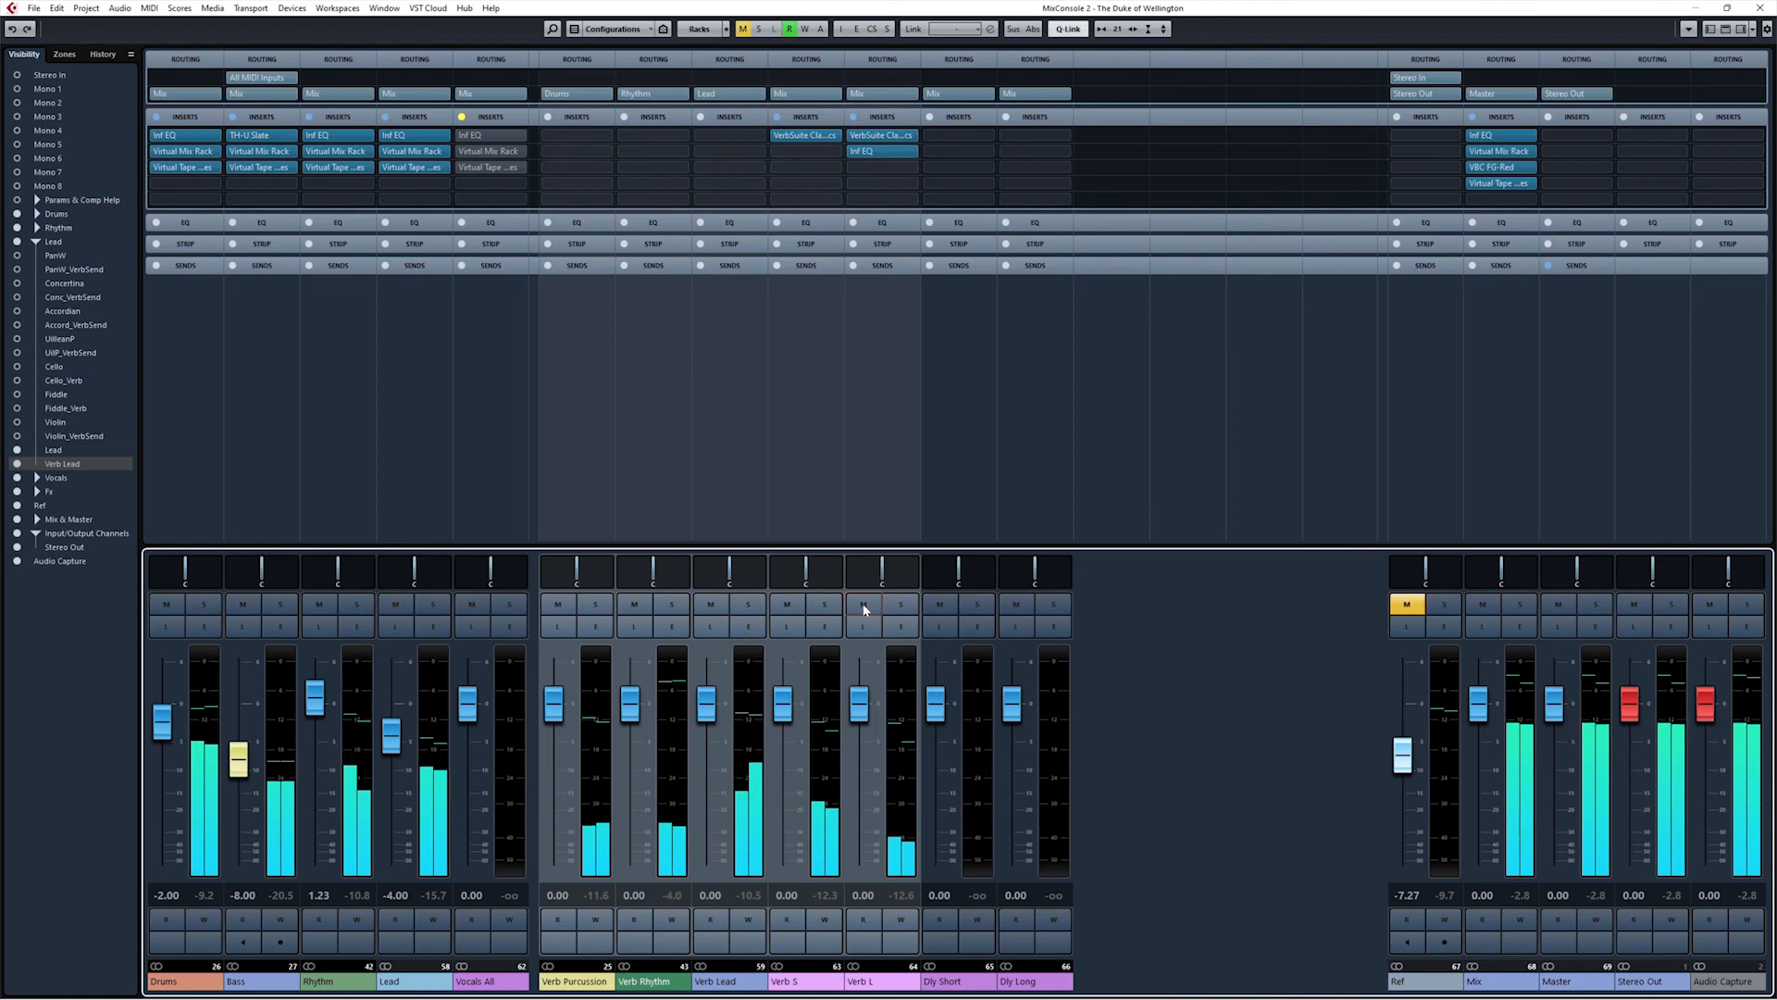
pyautogui.click(865, 605)
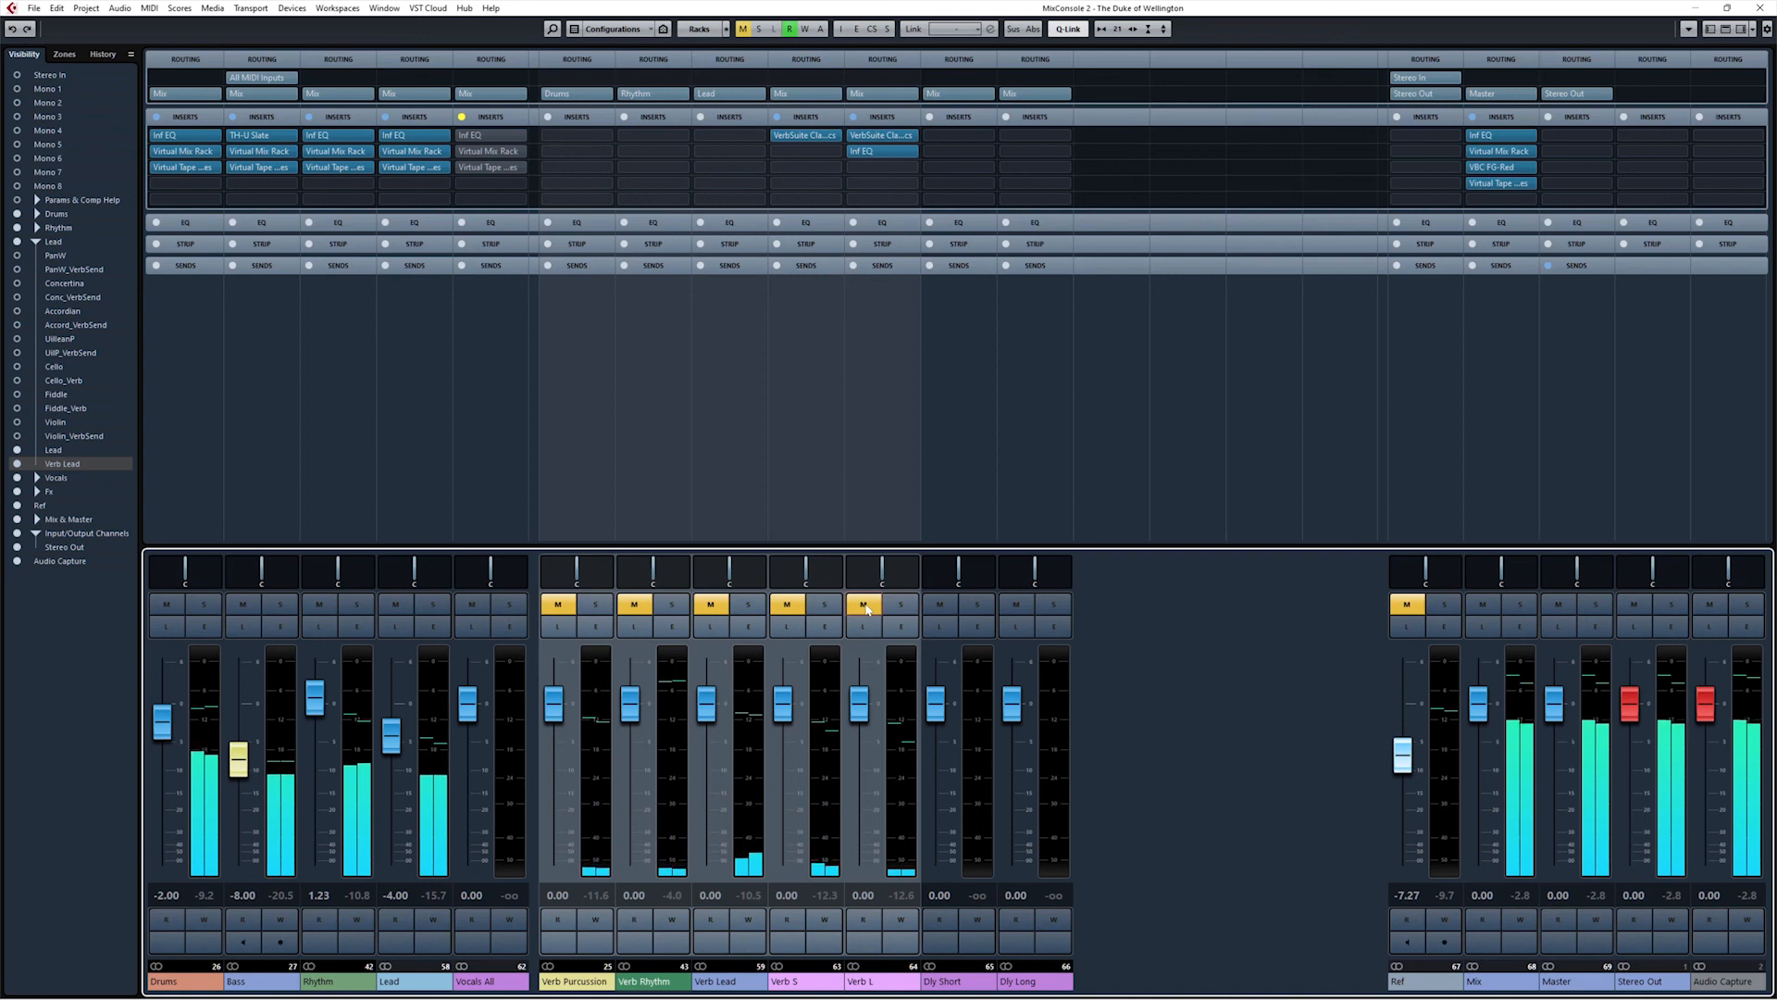
pyautogui.click(864, 605)
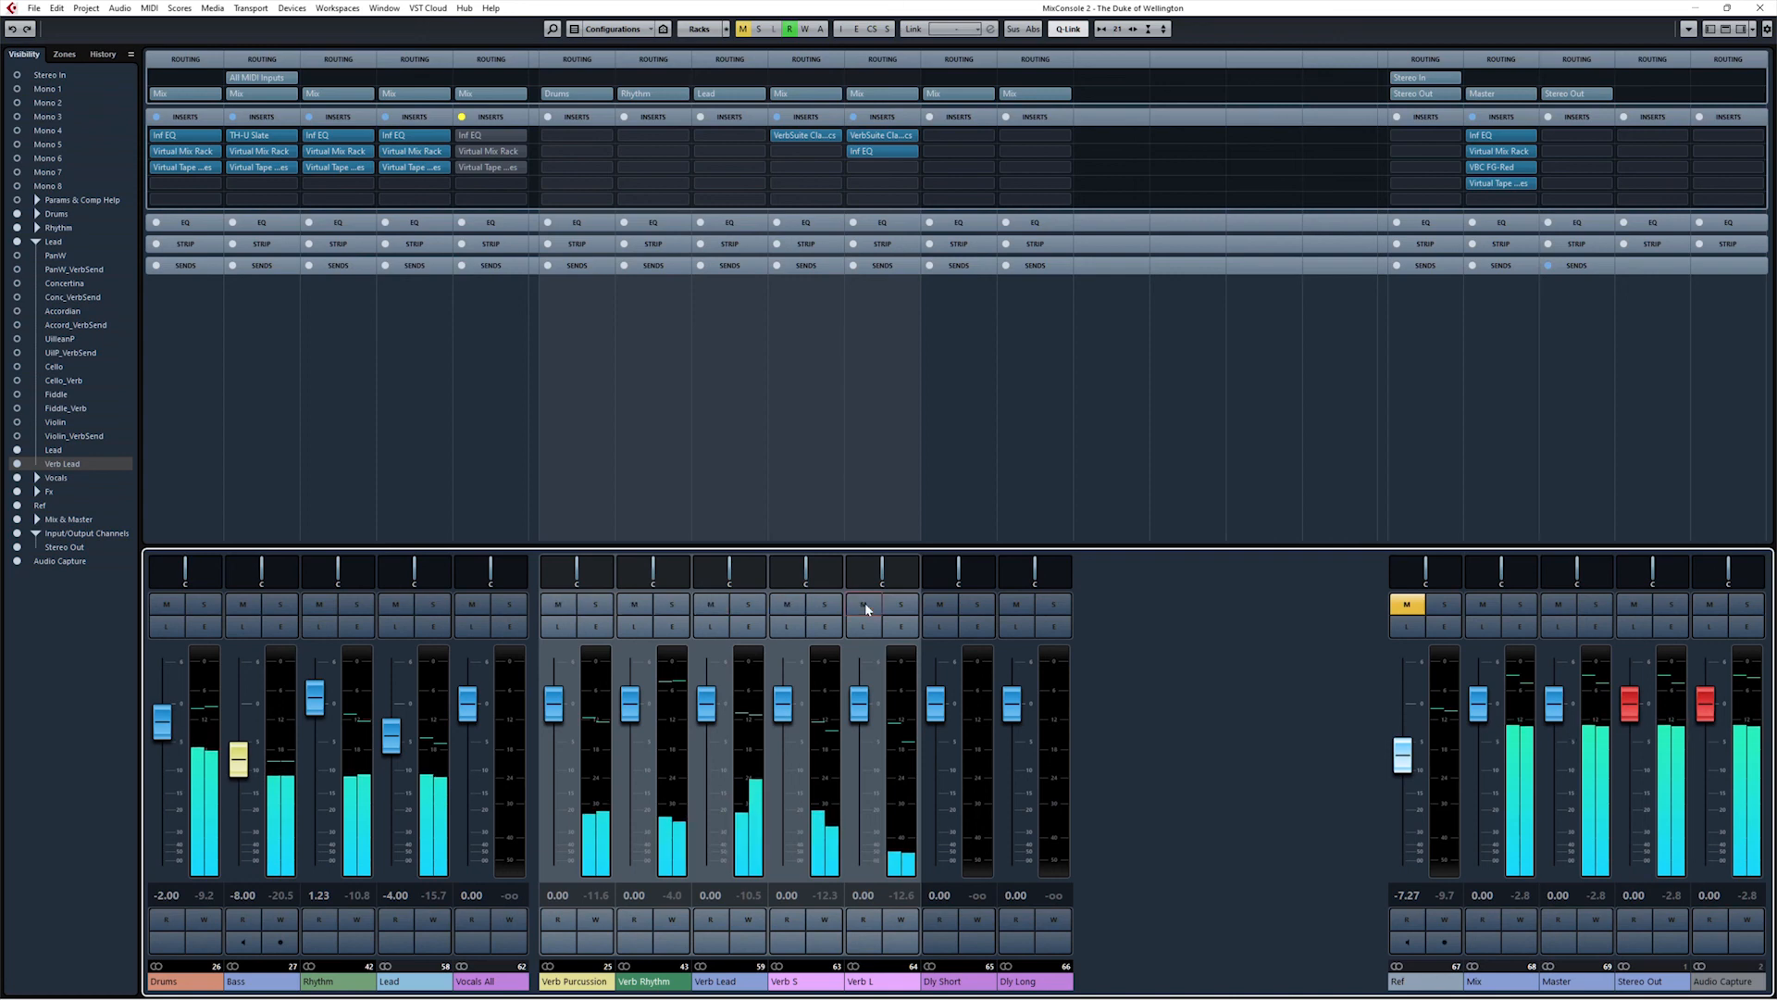
pyautogui.hotkey('shift', 'alt')
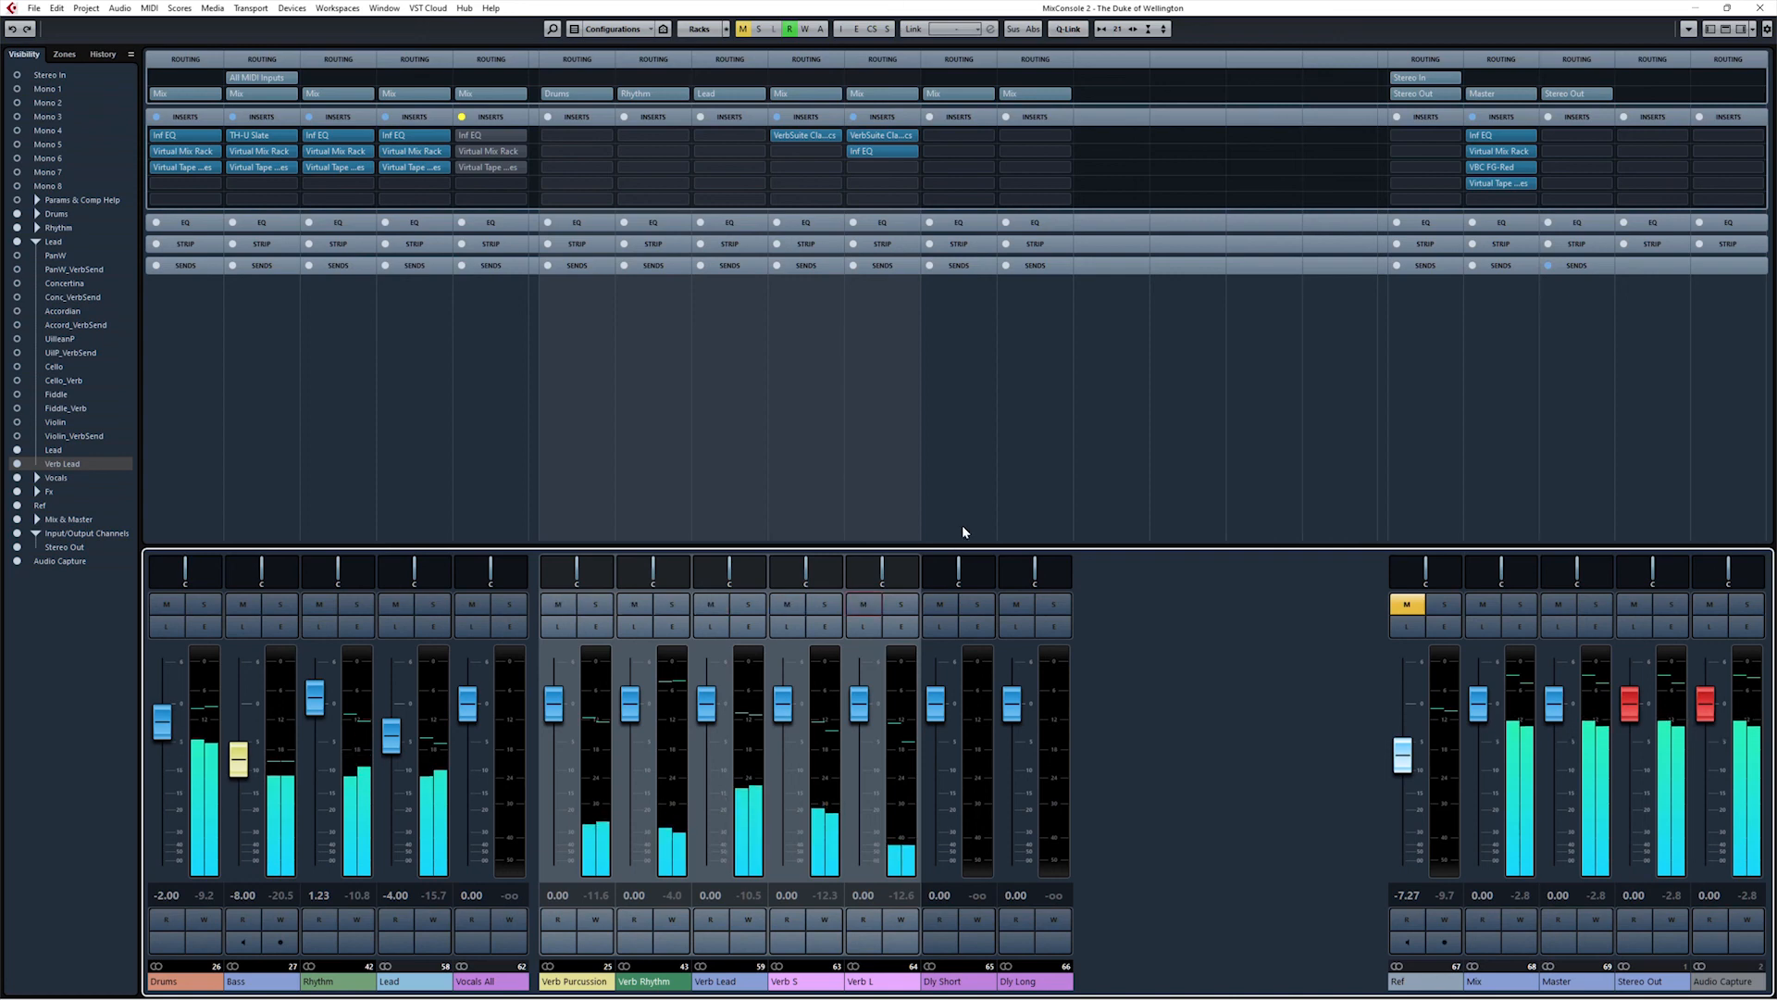
pyautogui.click(1419, 469)
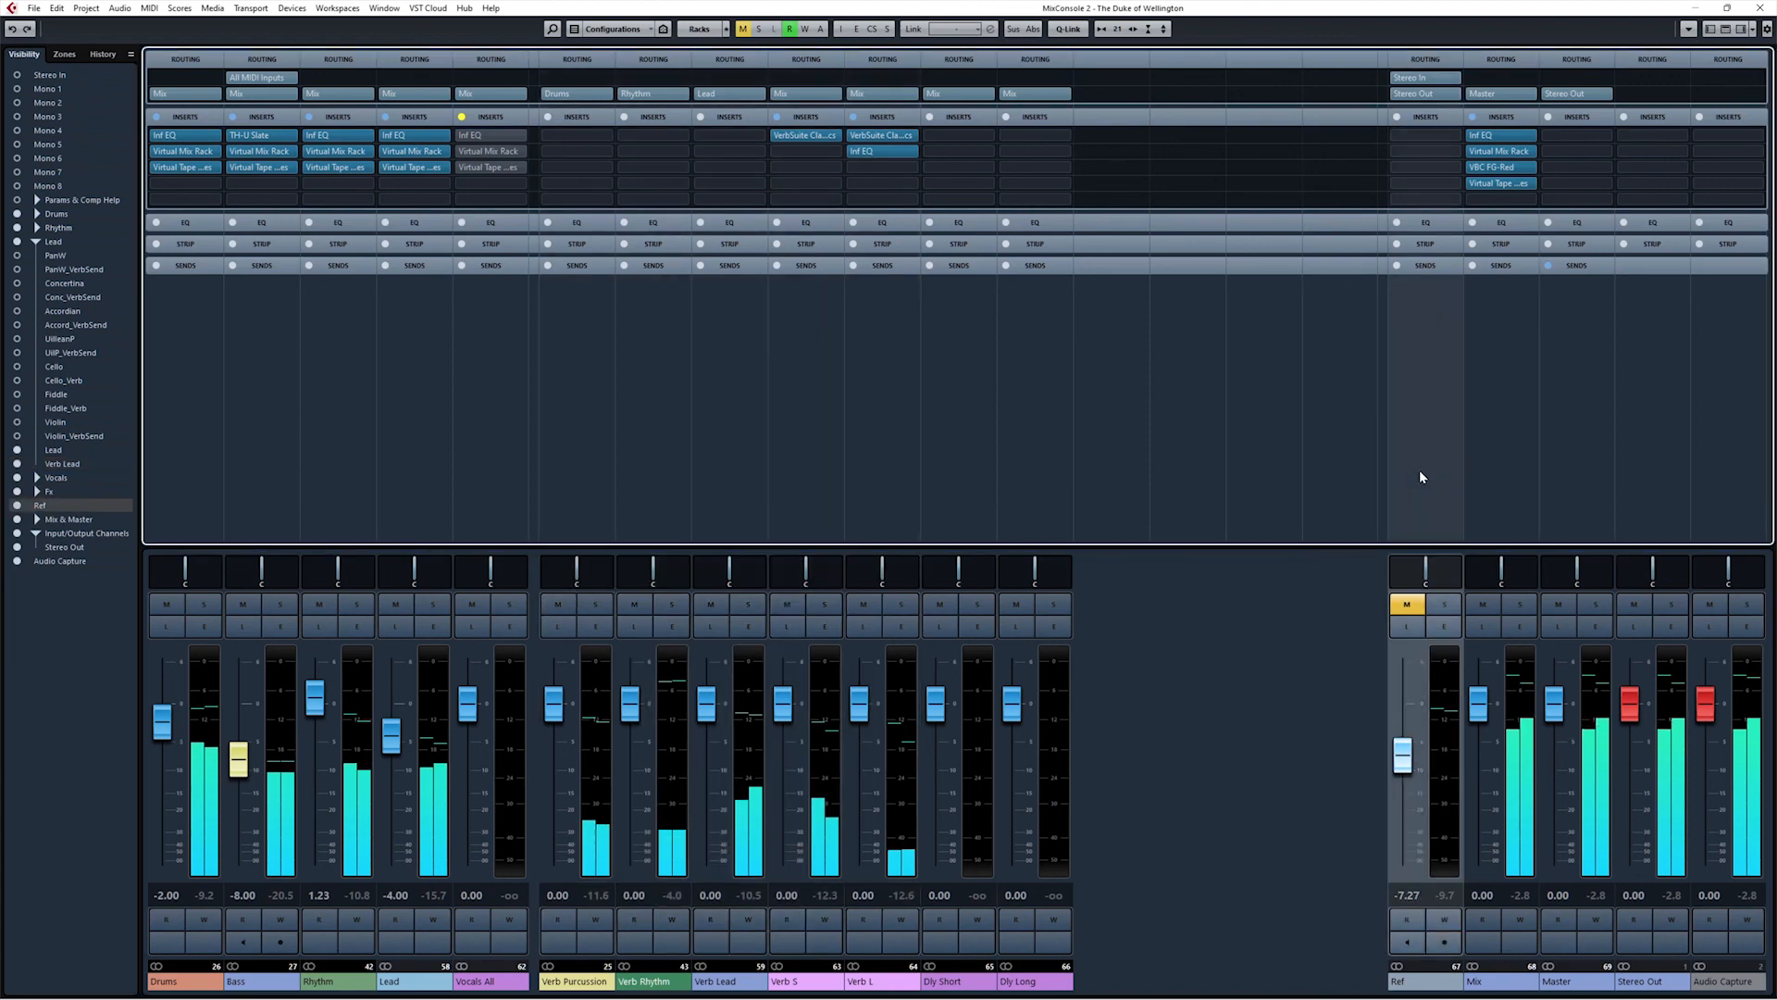